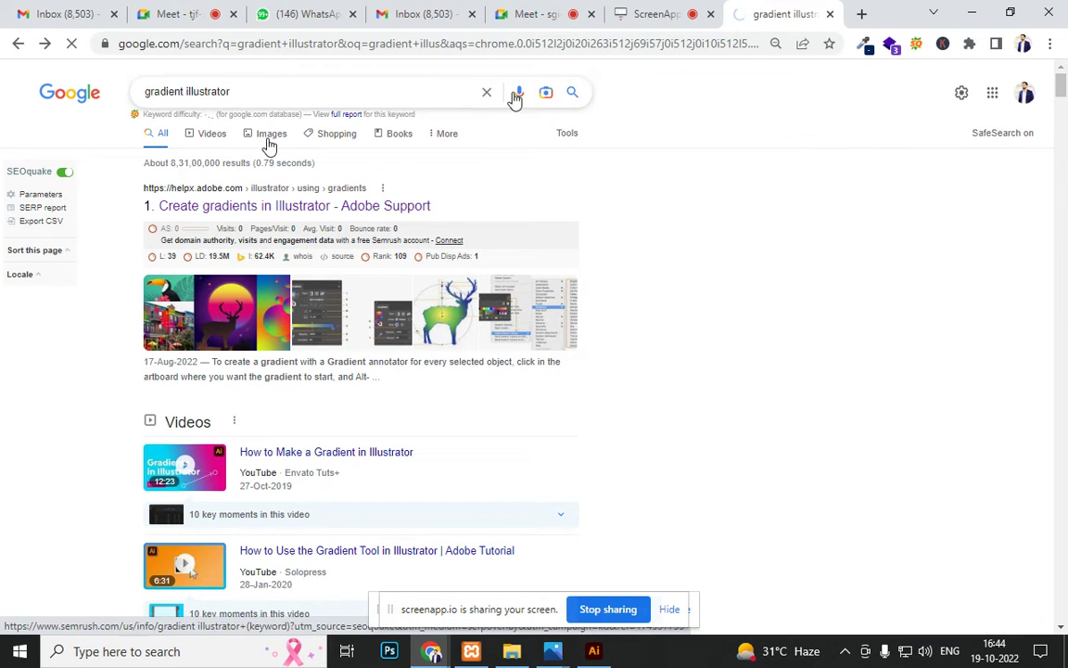
Step: Open the Google image results for "gradient illustrator" in a separate tab and browse them for a reference
left_click(660, 25)
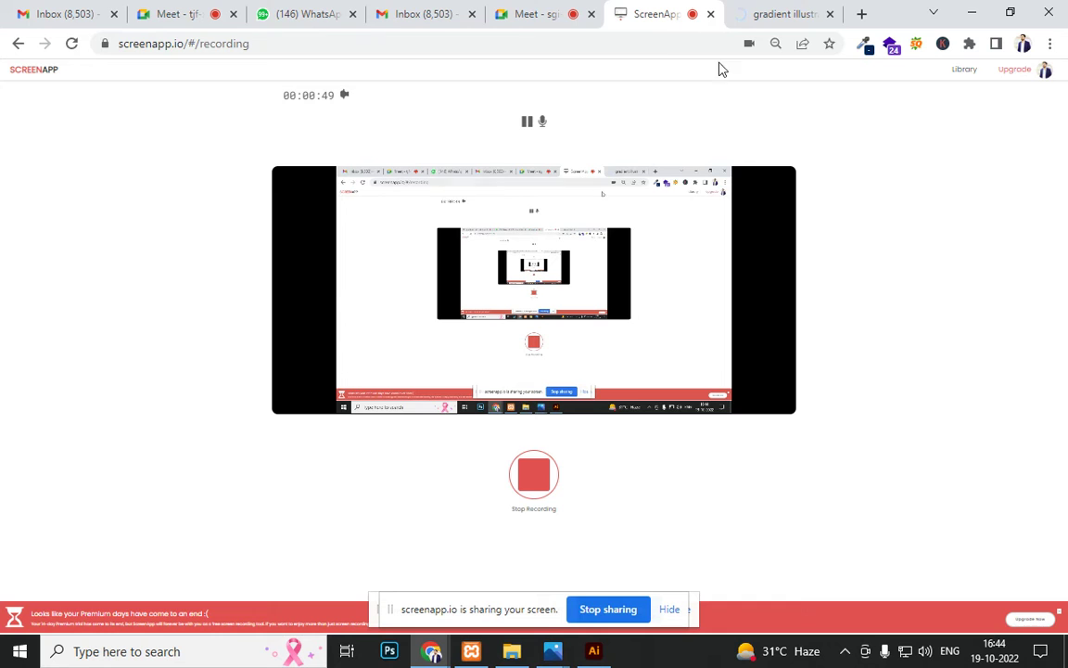
left_click(762, 21)
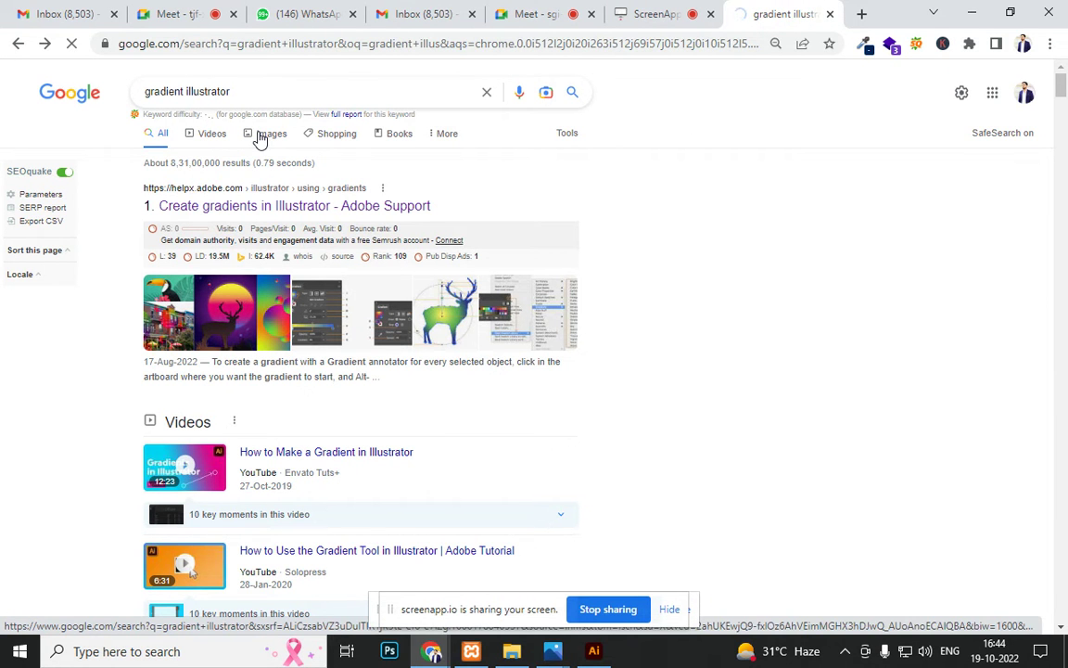
right_click(261, 138)
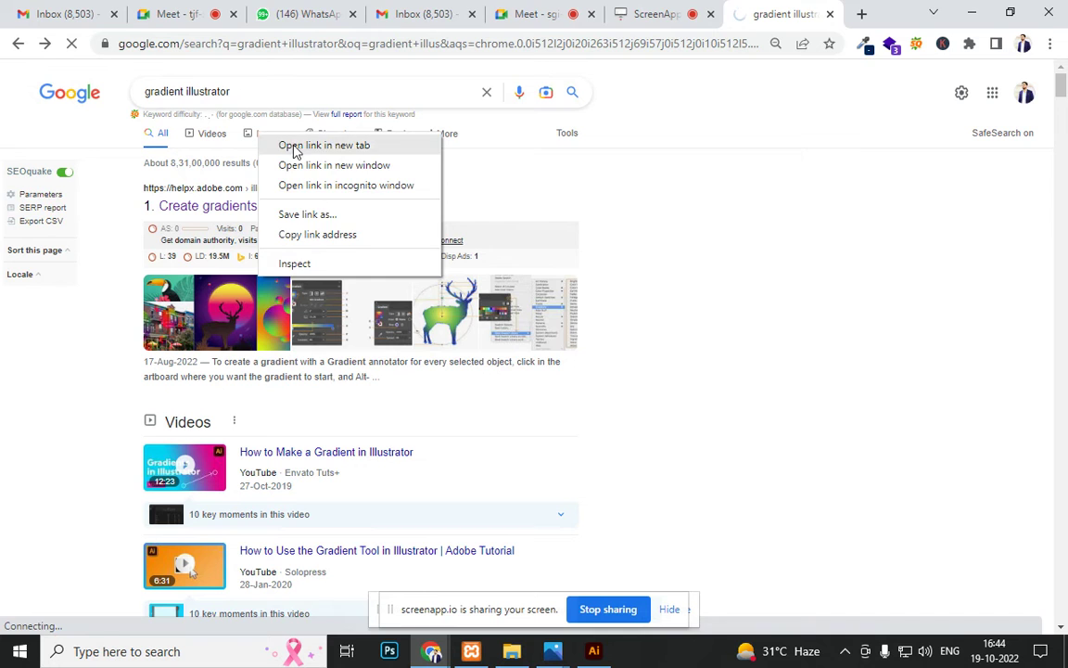
left_click(289, 146)
left_click(767, 20)
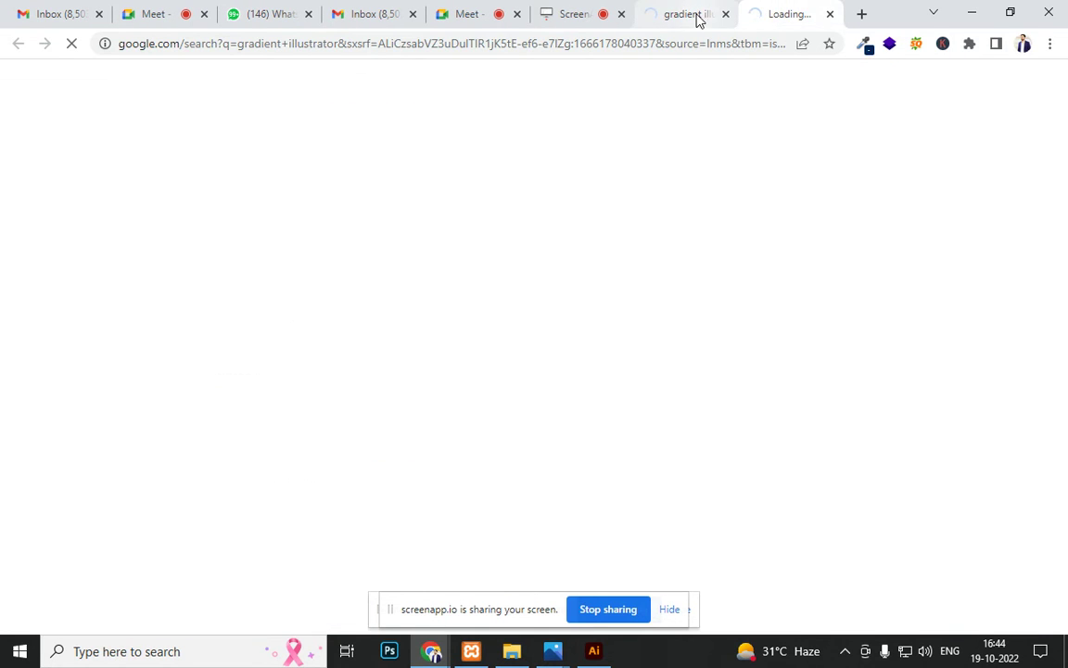
left_click(698, 19)
scroll(436, 362, "down", 5)
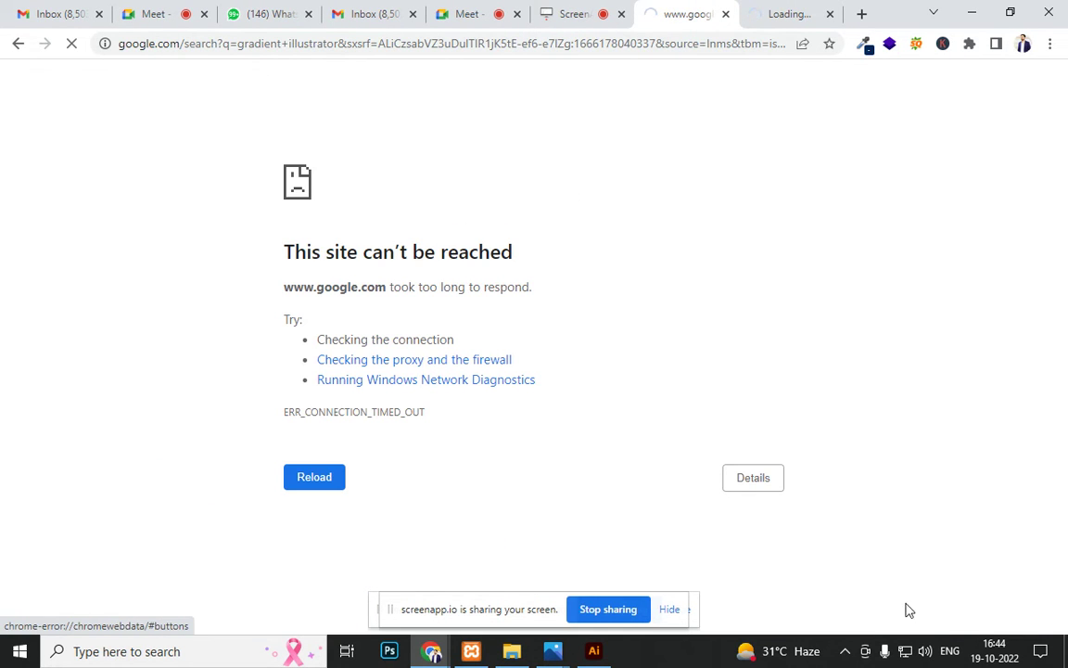
left_click(575, 46)
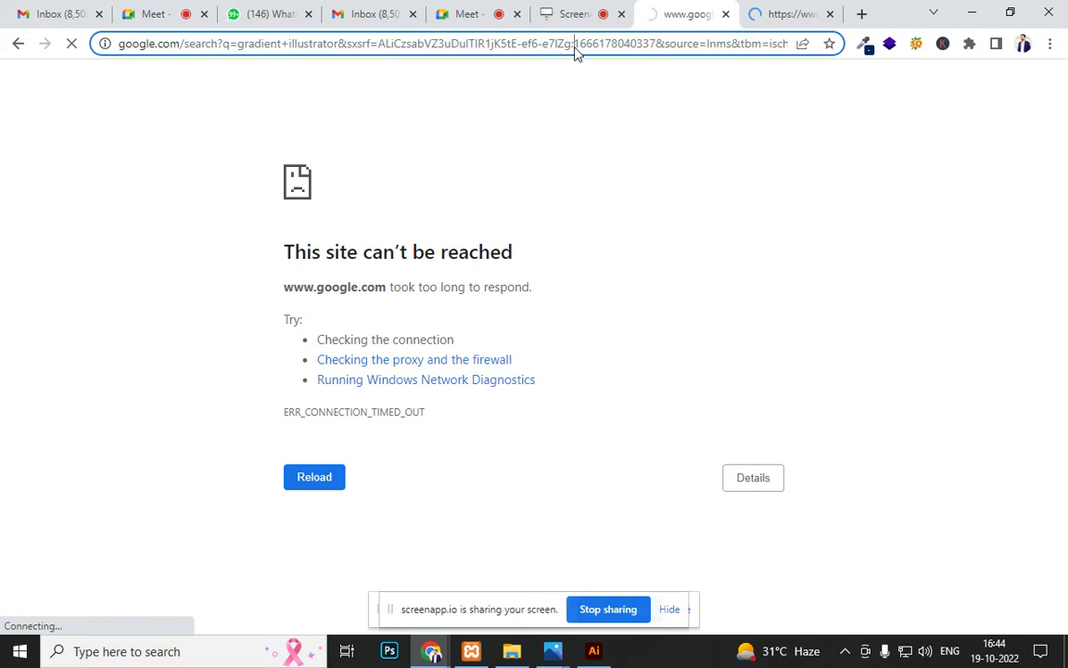
left_click(768, 13)
scroll(250, 373, "down", 3)
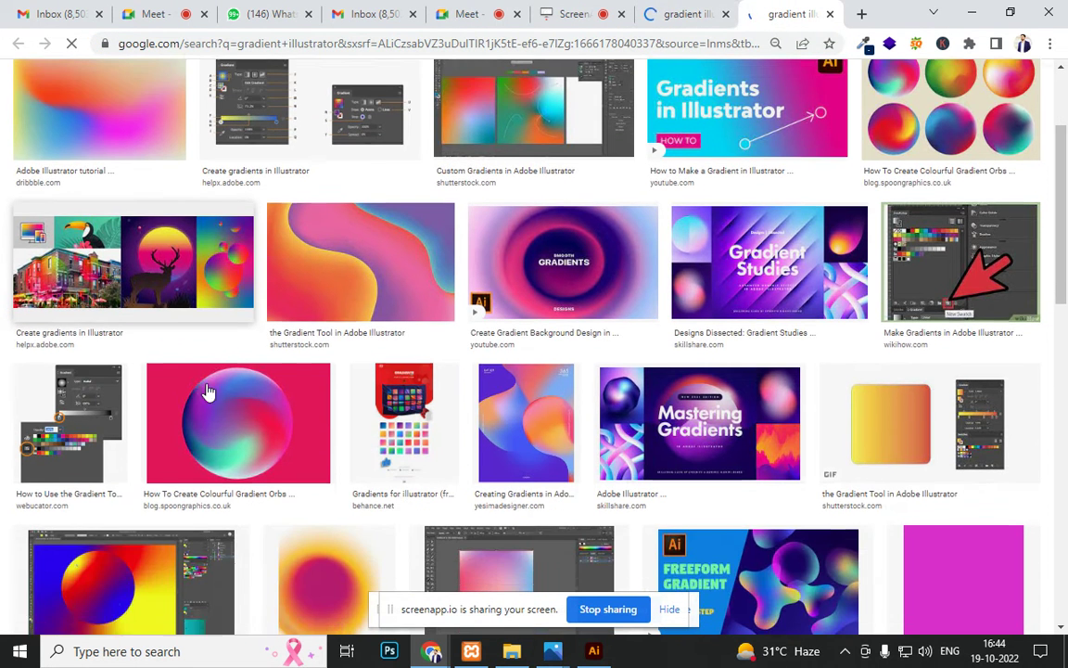
Step: Copy Adobe Support's "Create gradients in Illustrator" image from the results and paste it into the open Illustrator document
left_click(168, 292)
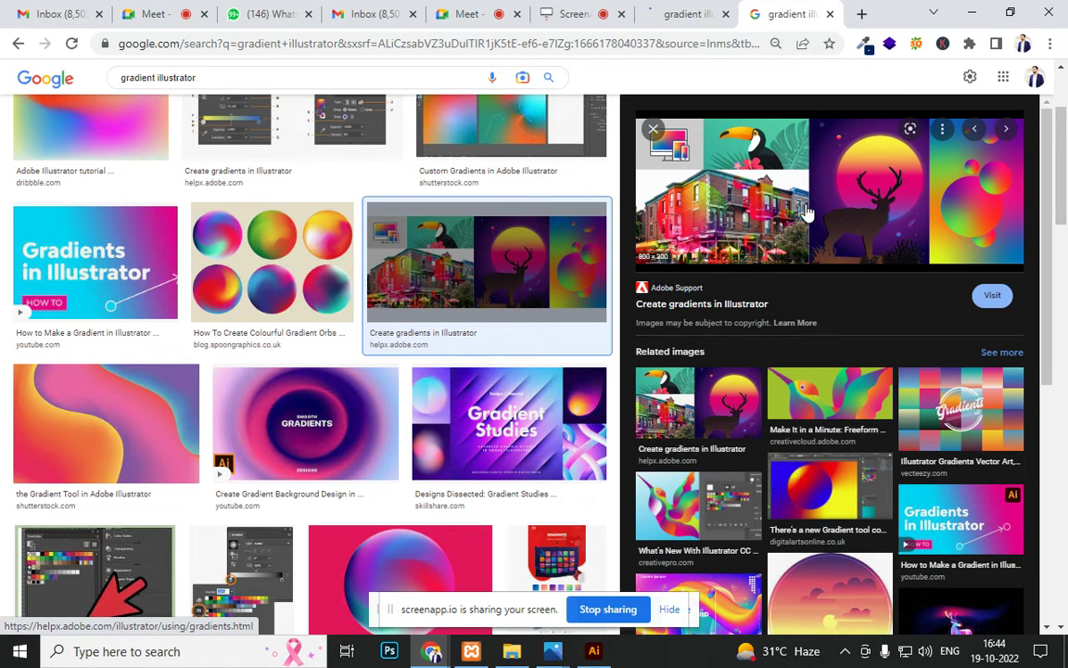
right_click(819, 170)
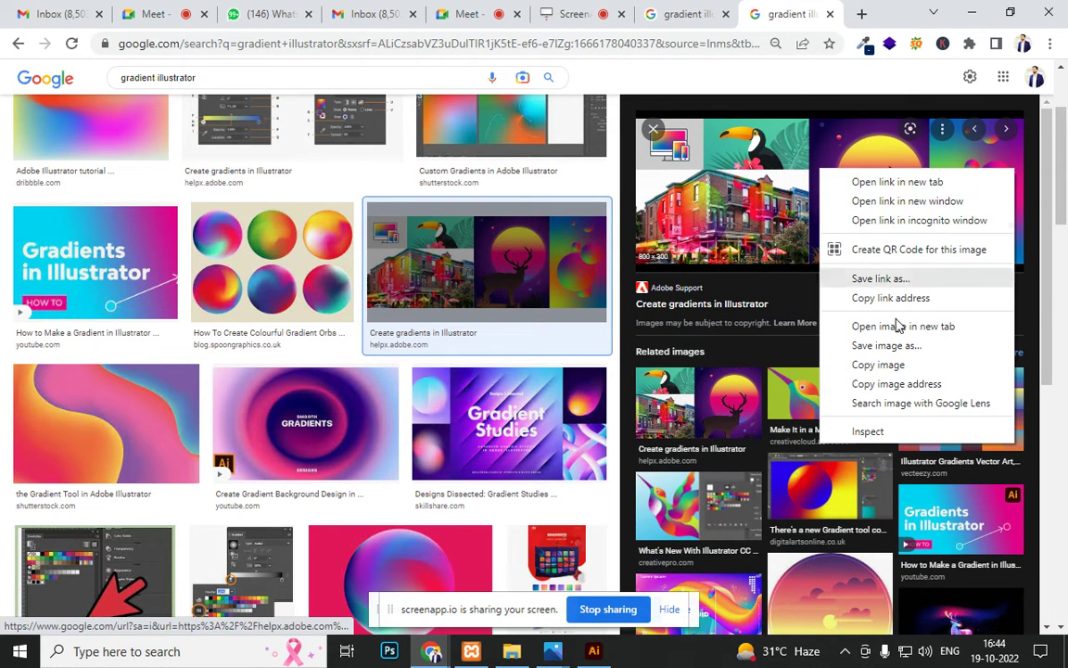
left_click(897, 378)
key("alt+Tab")
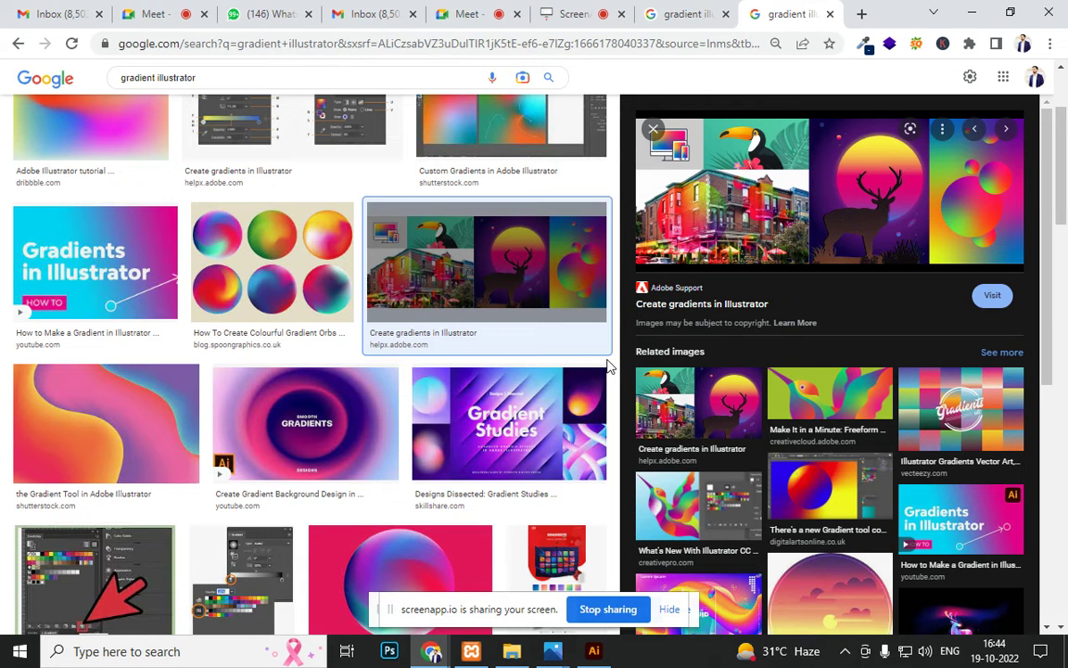
key("ctrl+v")
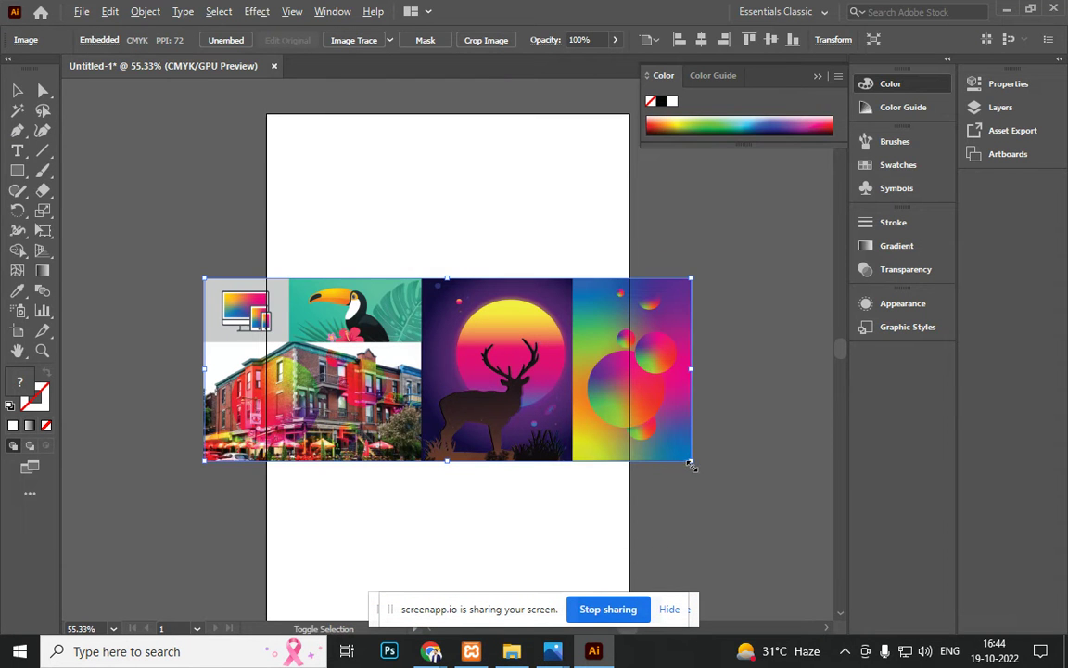
Step: Enlarge the pasted image and crop it to the deer-and-sun section, about 183 mm wide and 218 mm high
left_click_drag(704, 474, 854, 565)
left_click_drag(608, 453, 525, 455)
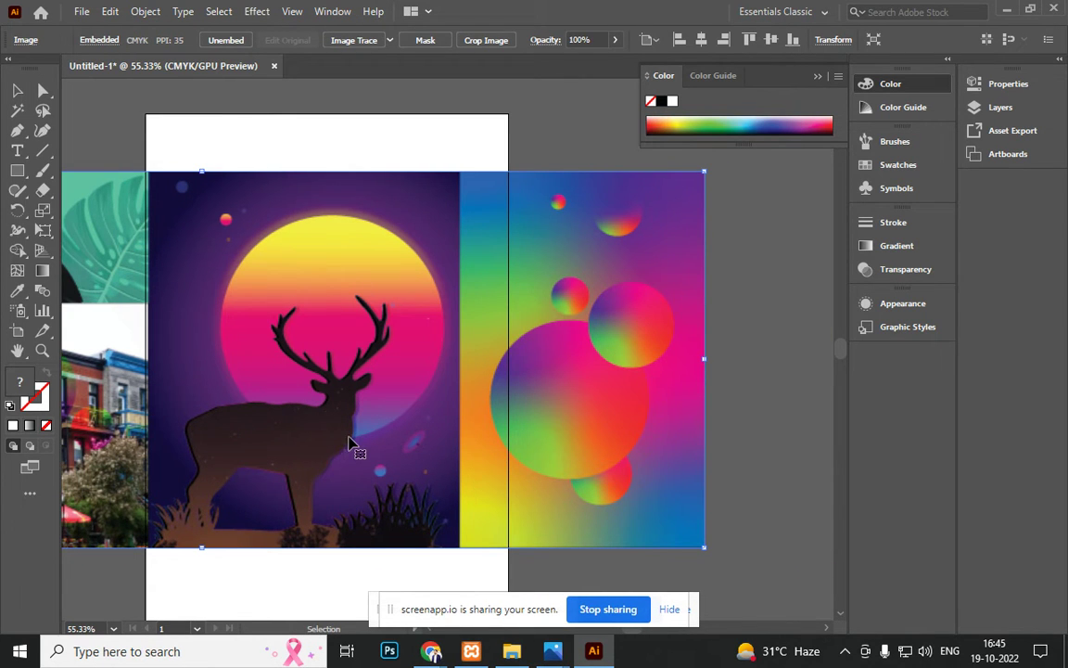
scroll(350, 443, "down", 2)
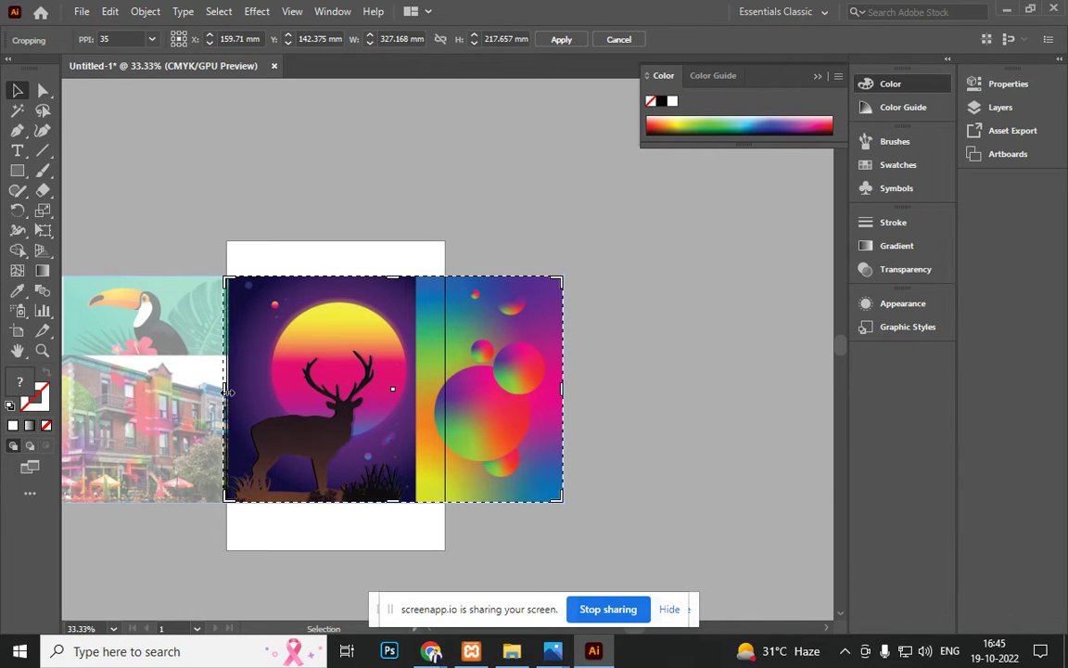
left_click_drag(226, 393, 232, 394)
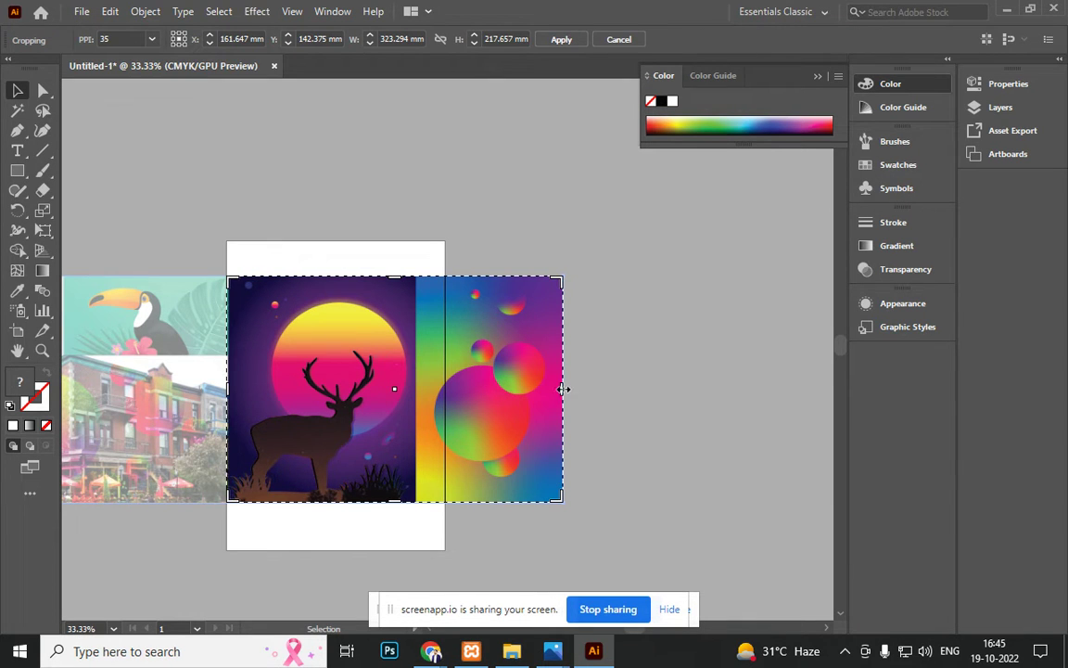
left_click_drag(563, 393, 418, 391)
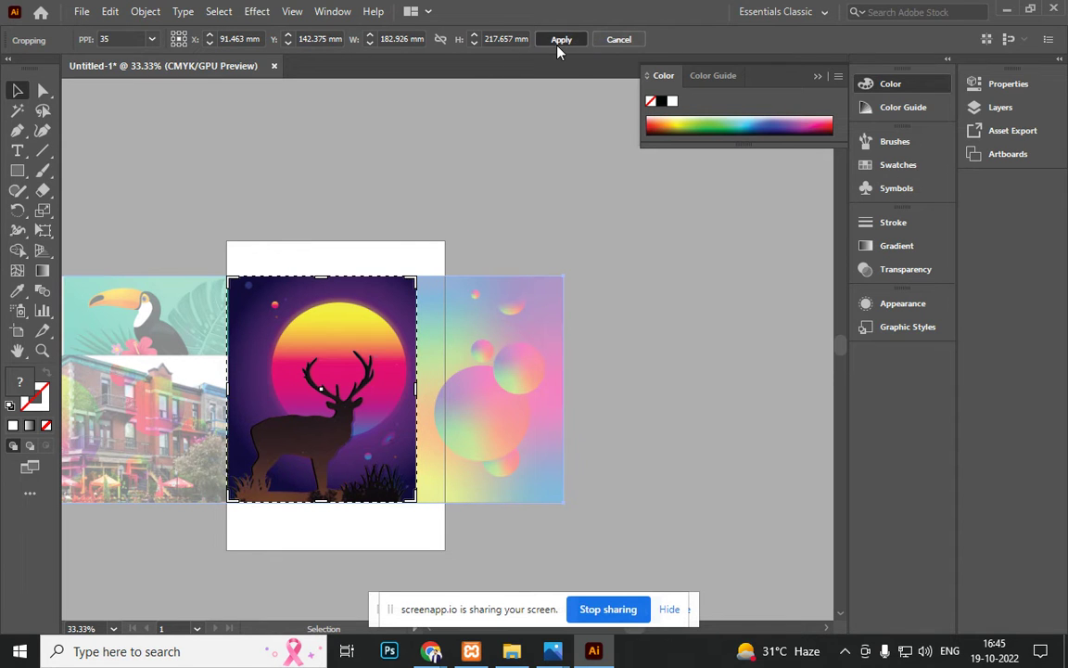
left_click(561, 40)
Step: Move the cropped deer image off the artboard so it sits just to the right of the page
left_click_drag(296, 430, 538, 430)
scroll(346, 429, "up", 1)
left_click_drag(338, 431, 367, 389)
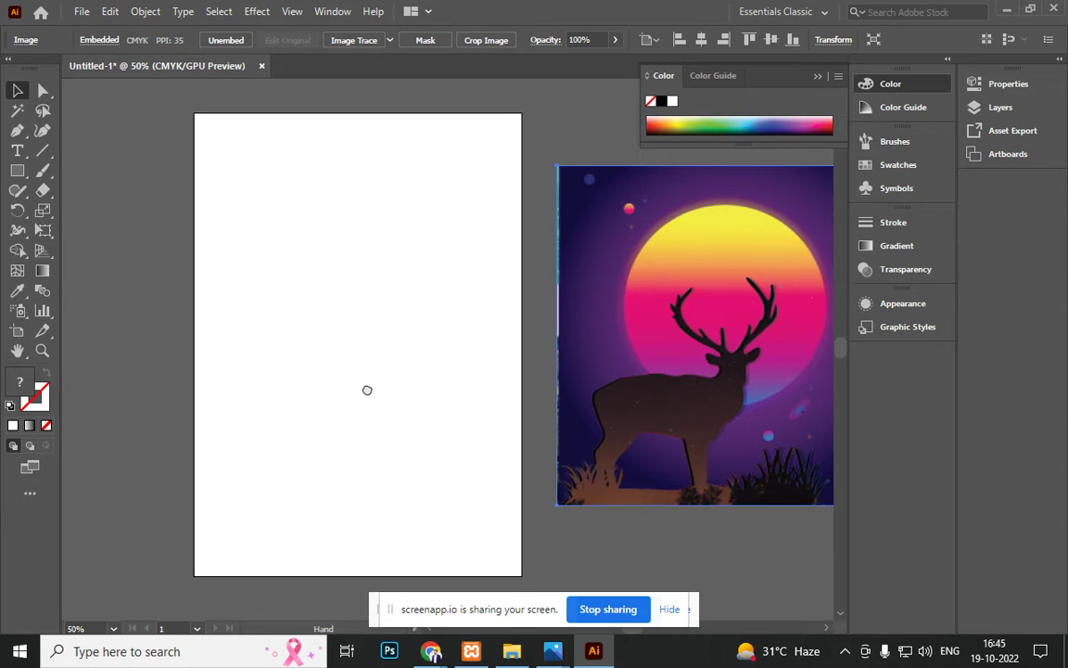
Step: Draw a white rectangle without stroke in the upper part of the artboard and show the gradient settings
left_click(17, 170)
left_click_drag(237, 146, 432, 323)
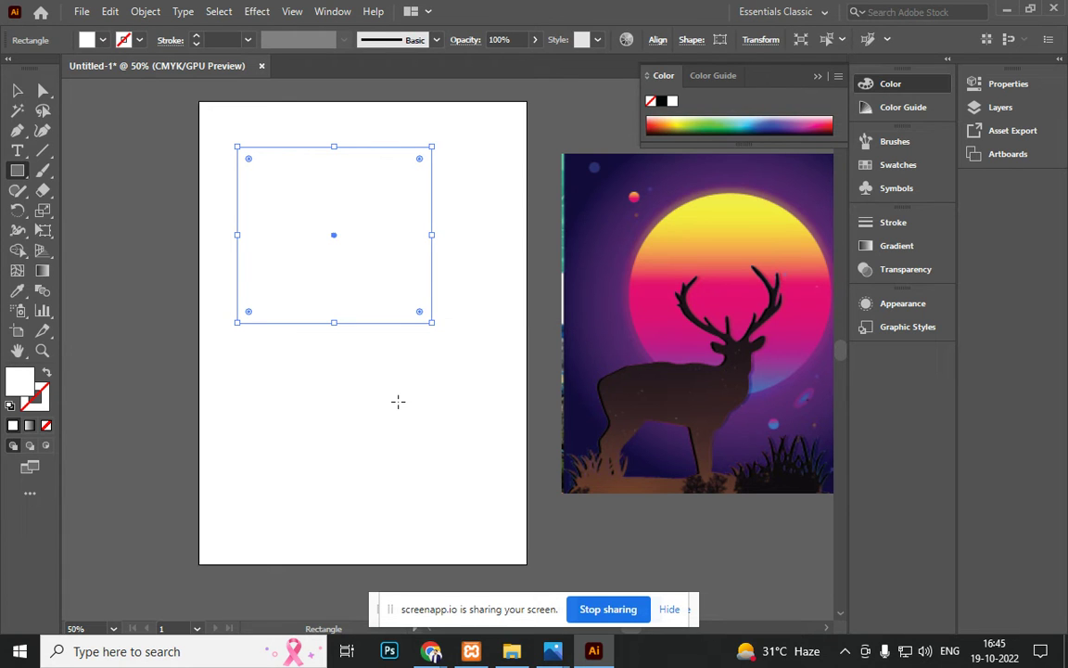
key("ctrl+F9")
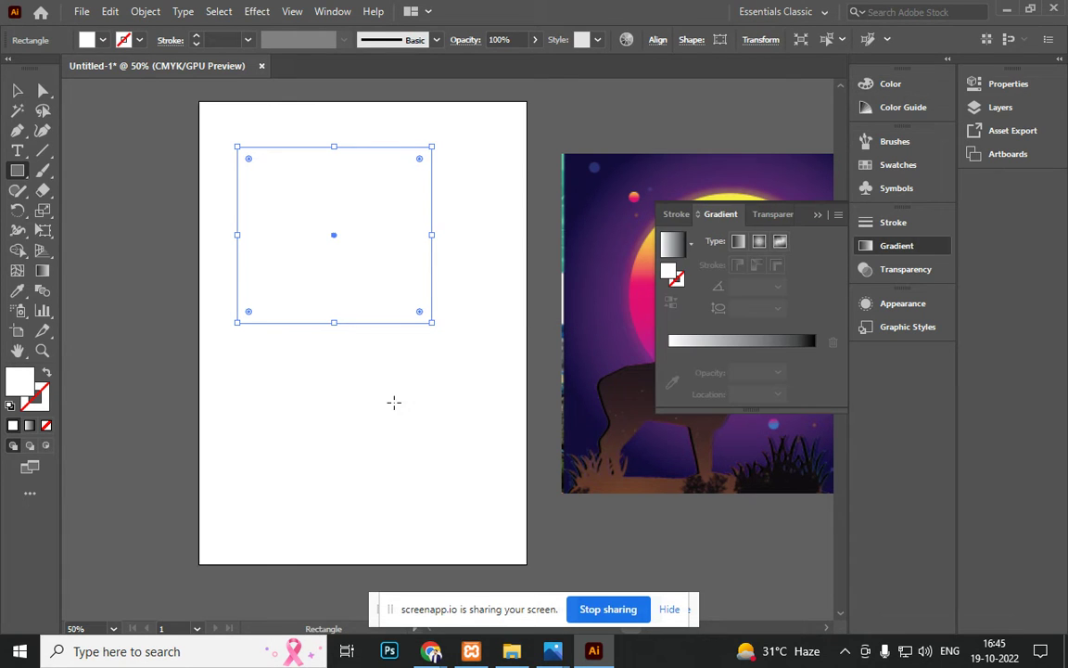
Step: Apply the white-to-black linear gradient to the rectangle, float the gradient settings over the deer image, and undo the fill
left_click(728, 343)
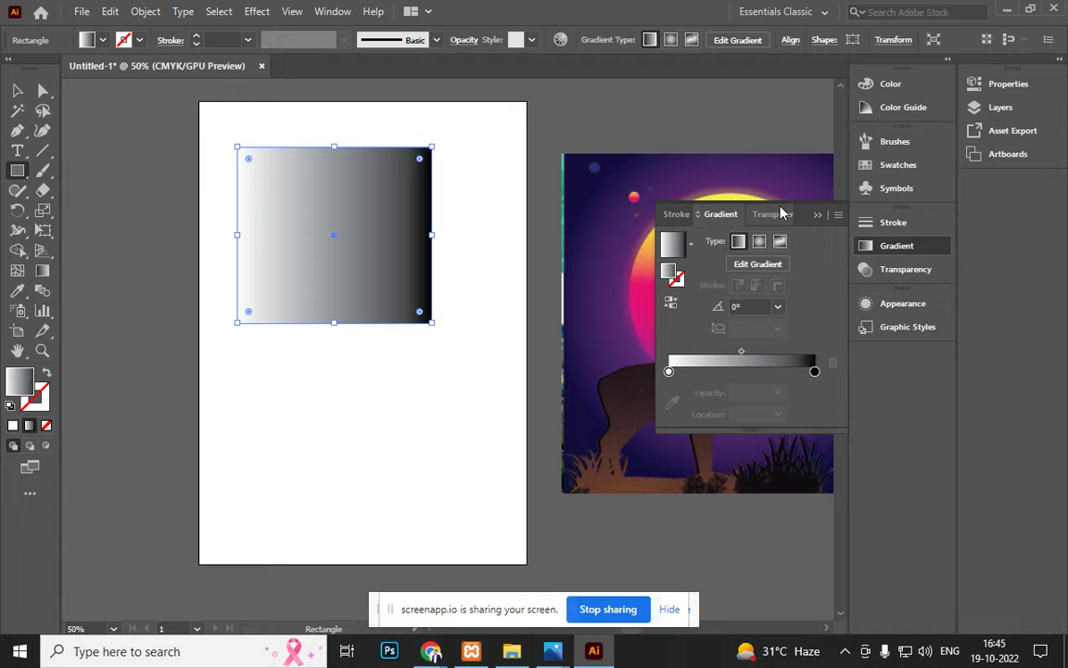
mouse_move(718, 214)
left_mouse_down()
mouse_move(559, 320)
mouse_move(94, 278)
mouse_move(55, 322)
left_mouse_up()
left_click(815, 215)
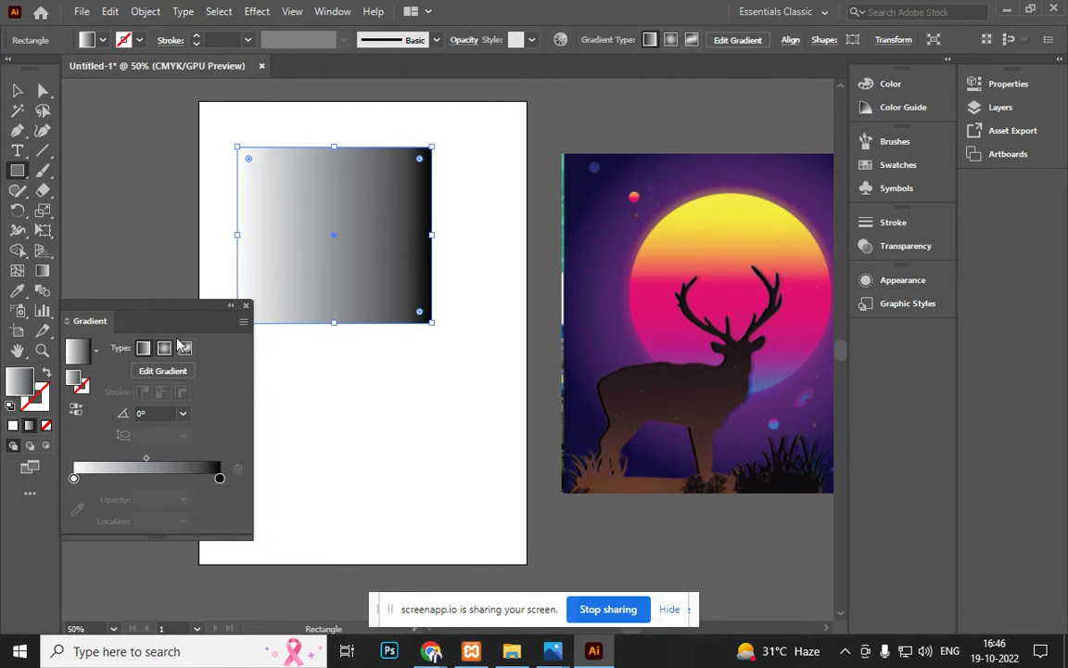
left_click_drag(216, 324, 719, 321)
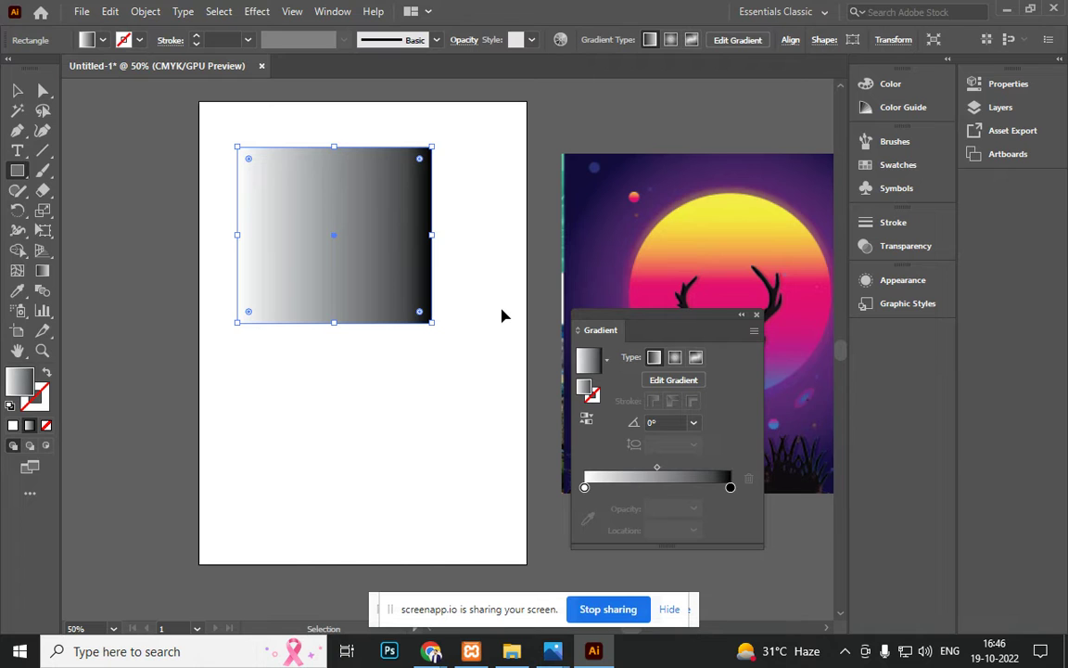
key("ctrl+z")
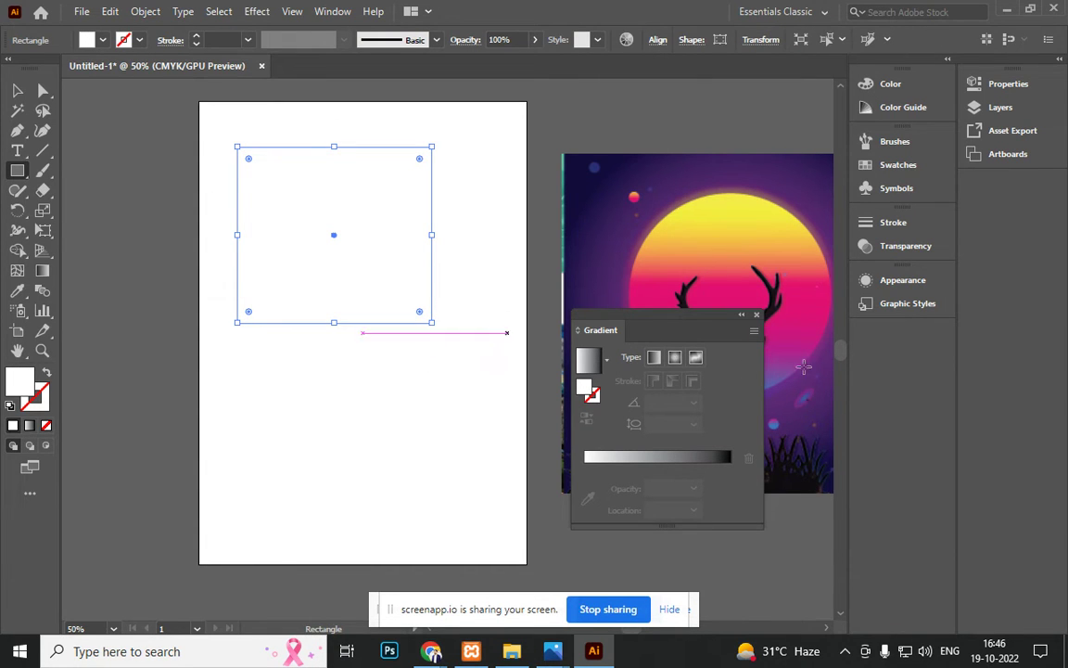
Step: Close and reopen the gradient settings, then try the default white-to-black gradient on the rectangle again
left_click(757, 316)
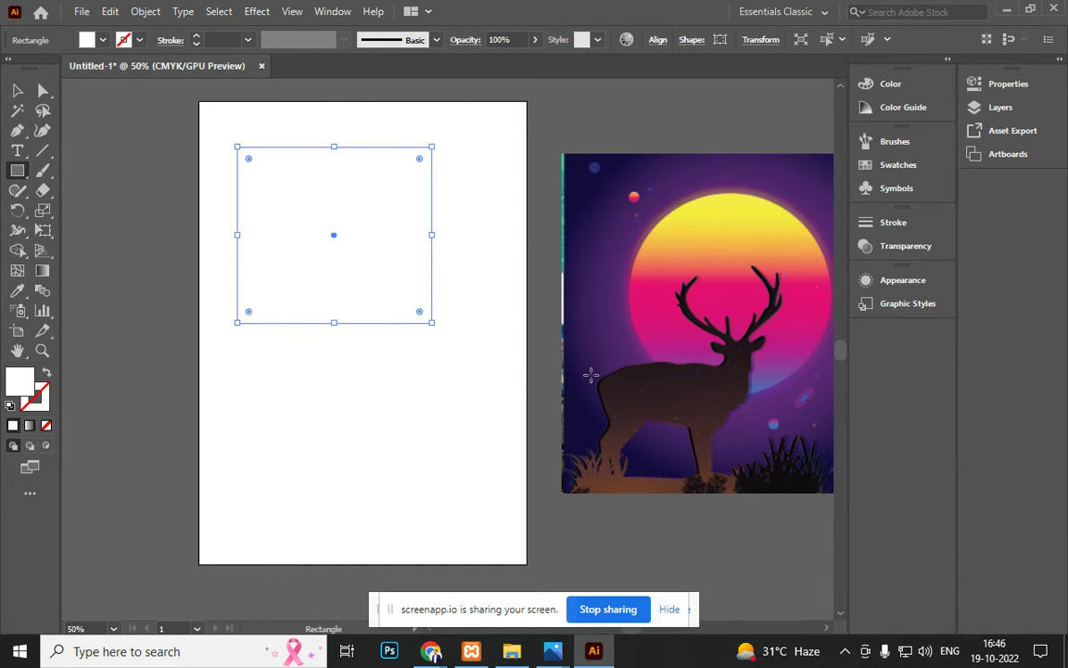
key("ctrl")
key("ctrl+F9")
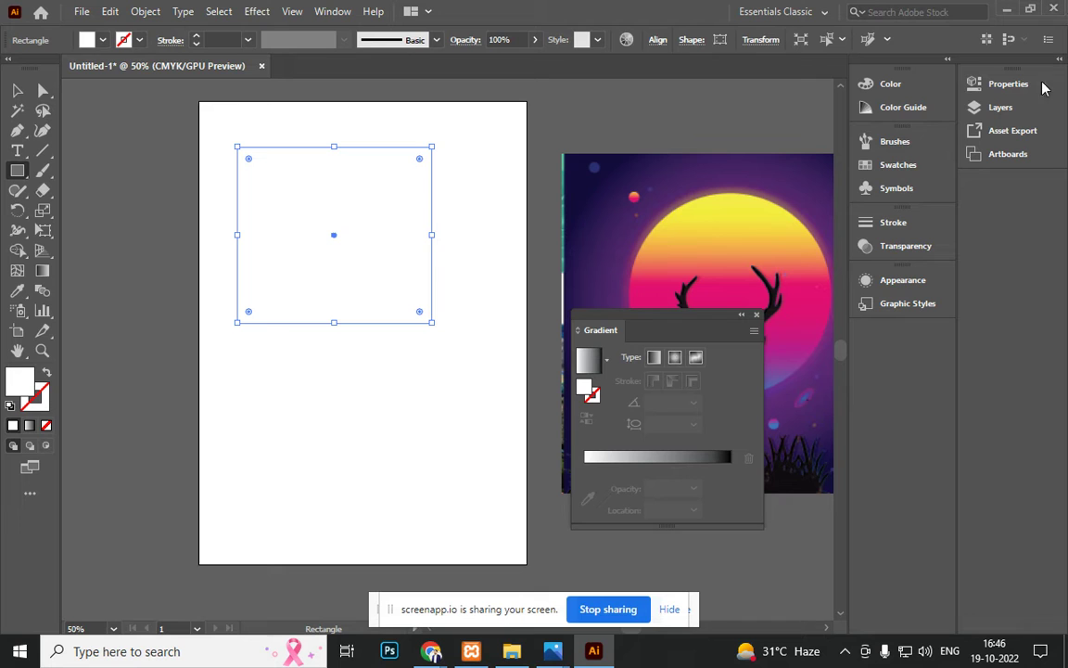
left_click(694, 464)
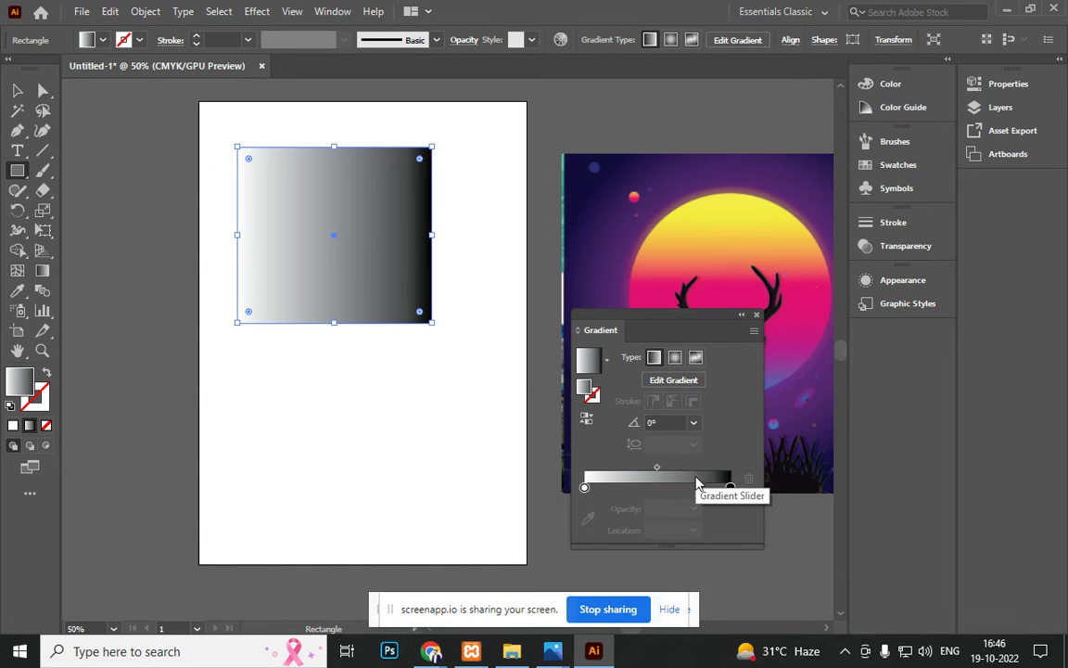
key("ctrl+z")
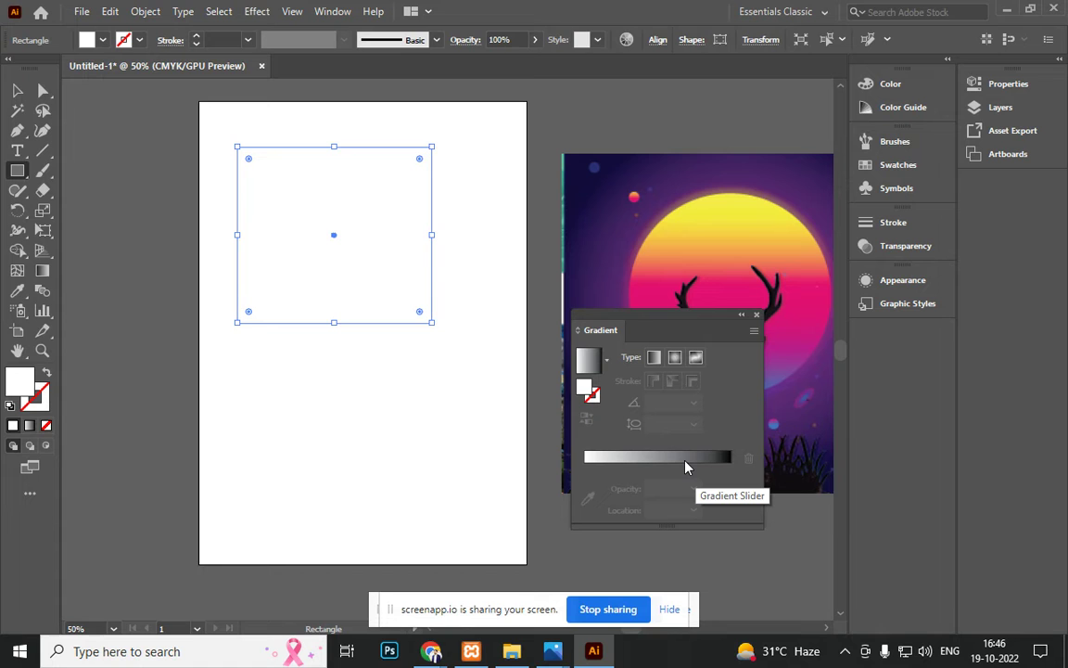
Step: Fill the rectangle with the white-to-black linear gradient at 0° and place the gradient settings below it, clear of the sun
left_click(687, 466)
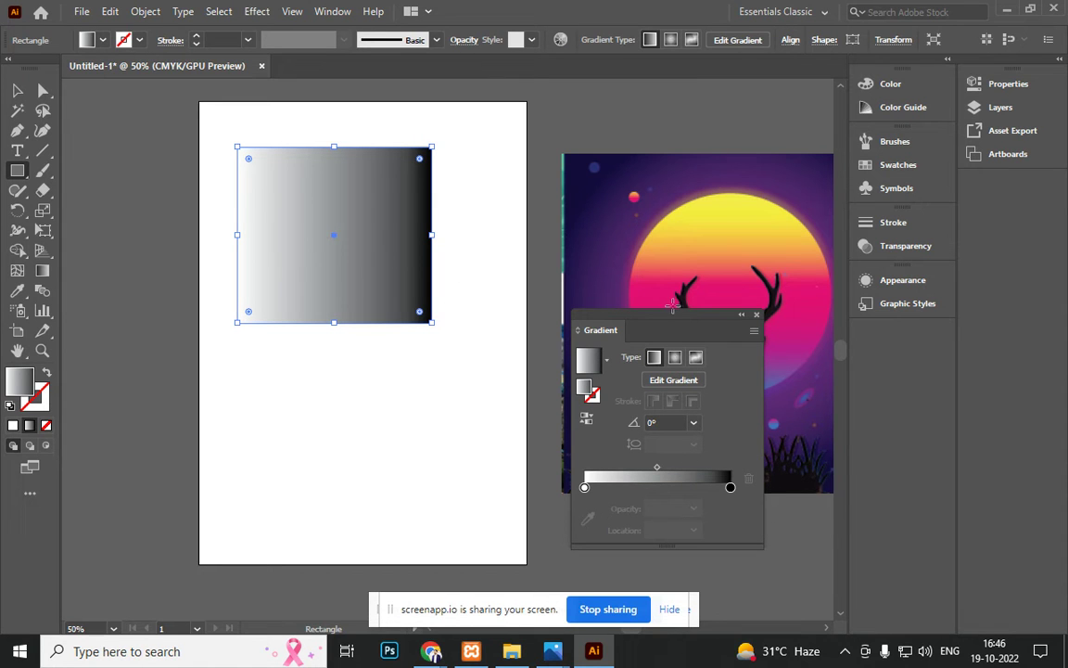
left_click_drag(676, 324, 676, 361)
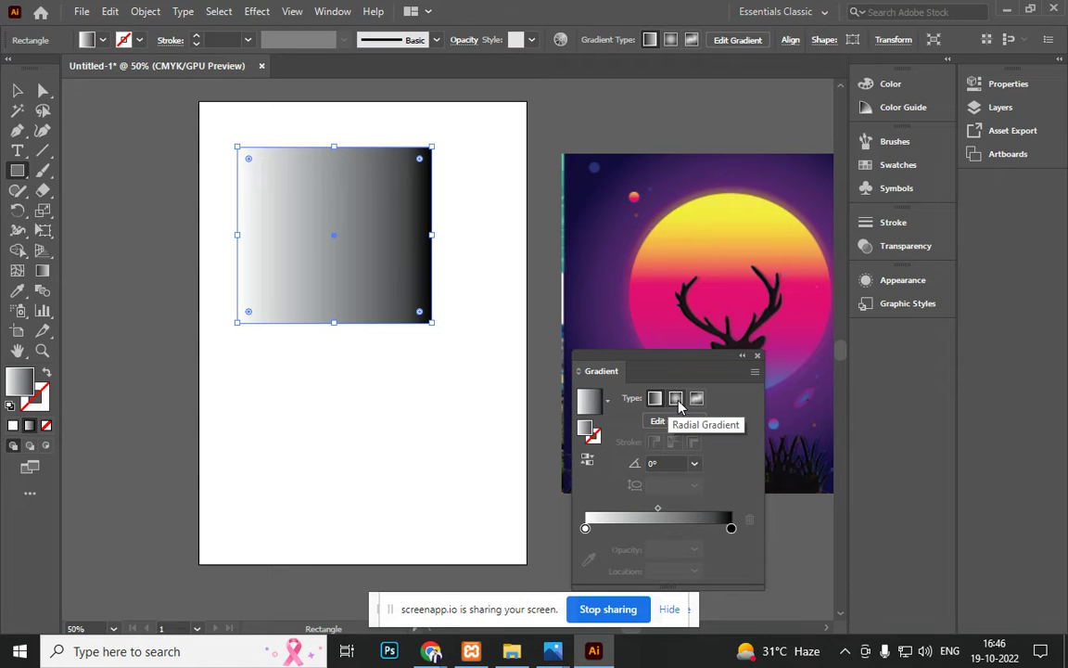
left_click_drag(649, 357, 379, 341)
scroll(593, 278, "right", 3)
scroll(593, 278, "down", 1)
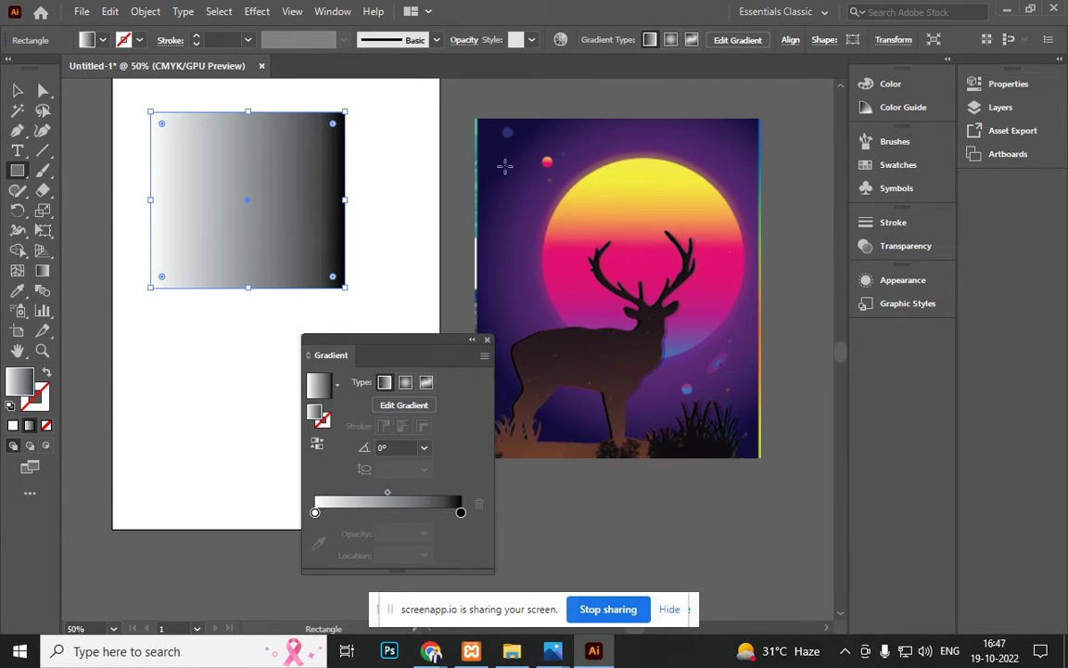
key("space")
left_click_drag(475, 315, 603, 325)
left_click_drag(436, 349, 578, 386)
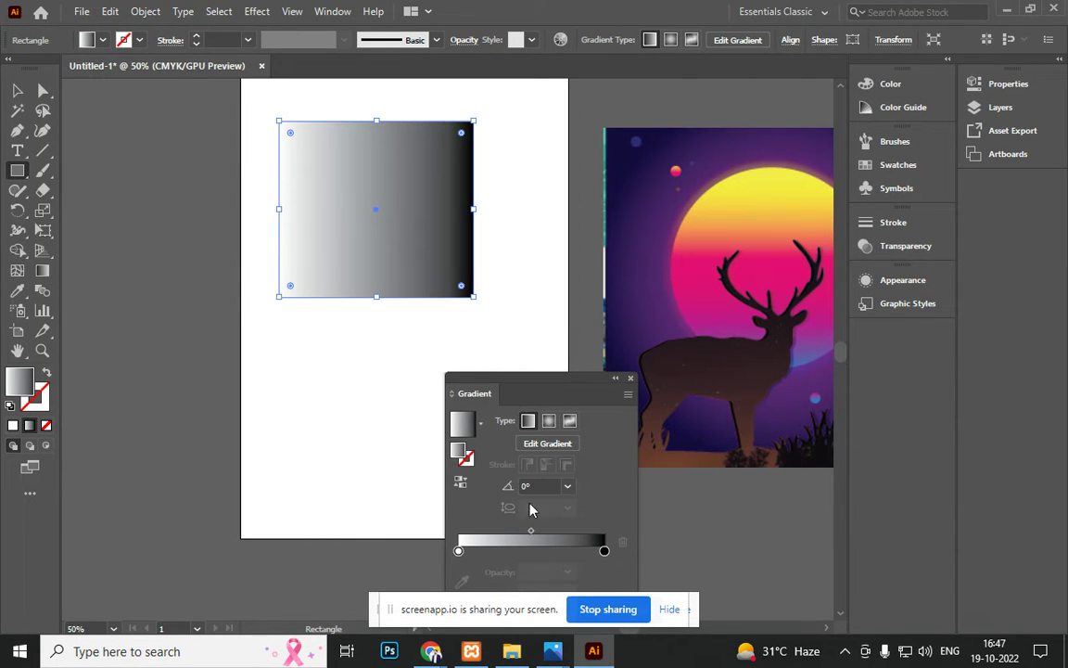
Step: Try to recolour the gradient's white stop with the dark navy sampled from the deer image using the Eyedropper
left_click(459, 551)
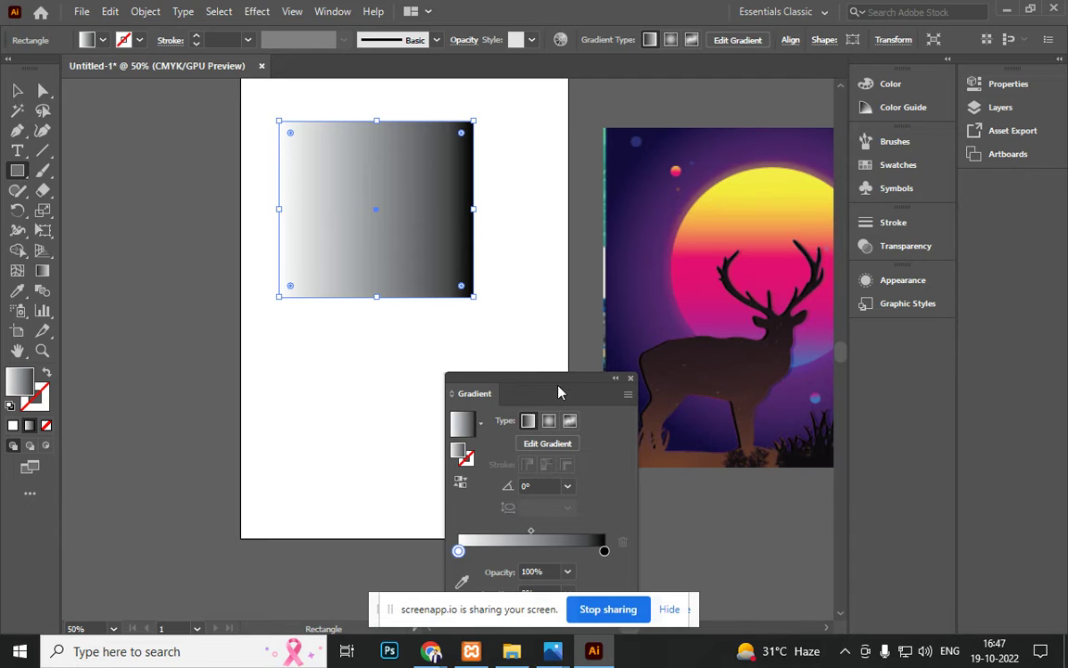
key("i")
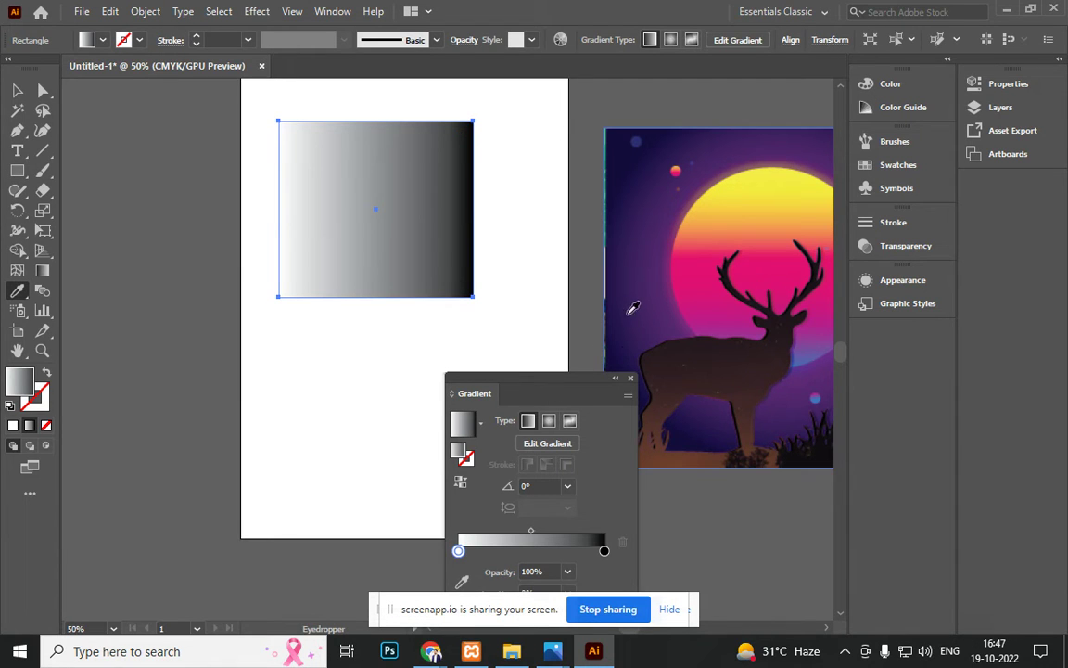
left_click(634, 151)
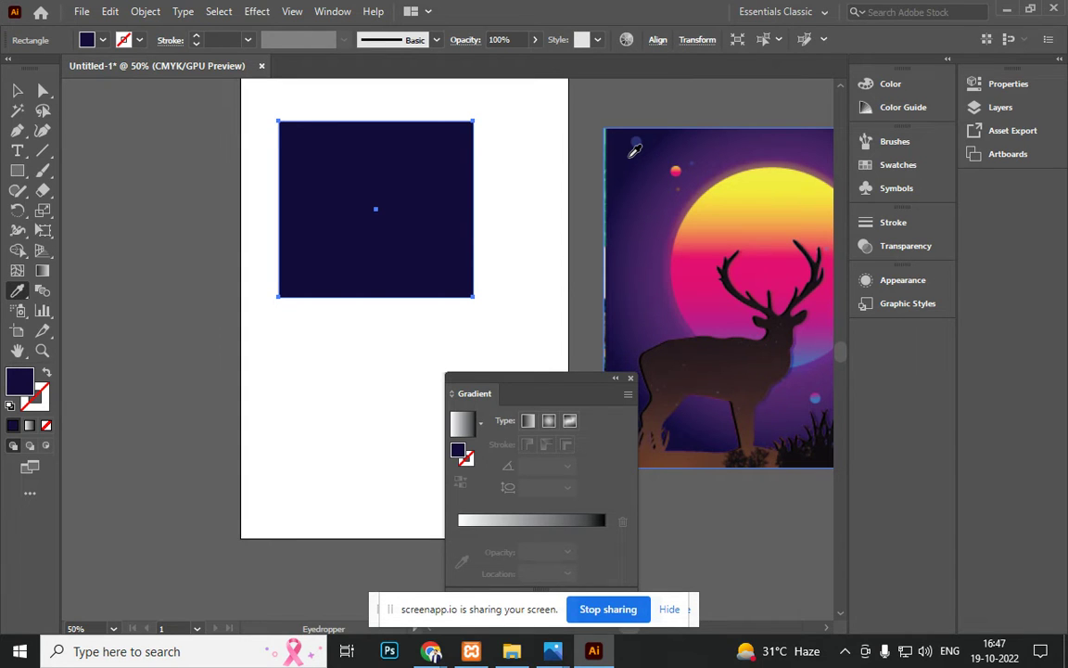
key("ctrl+z")
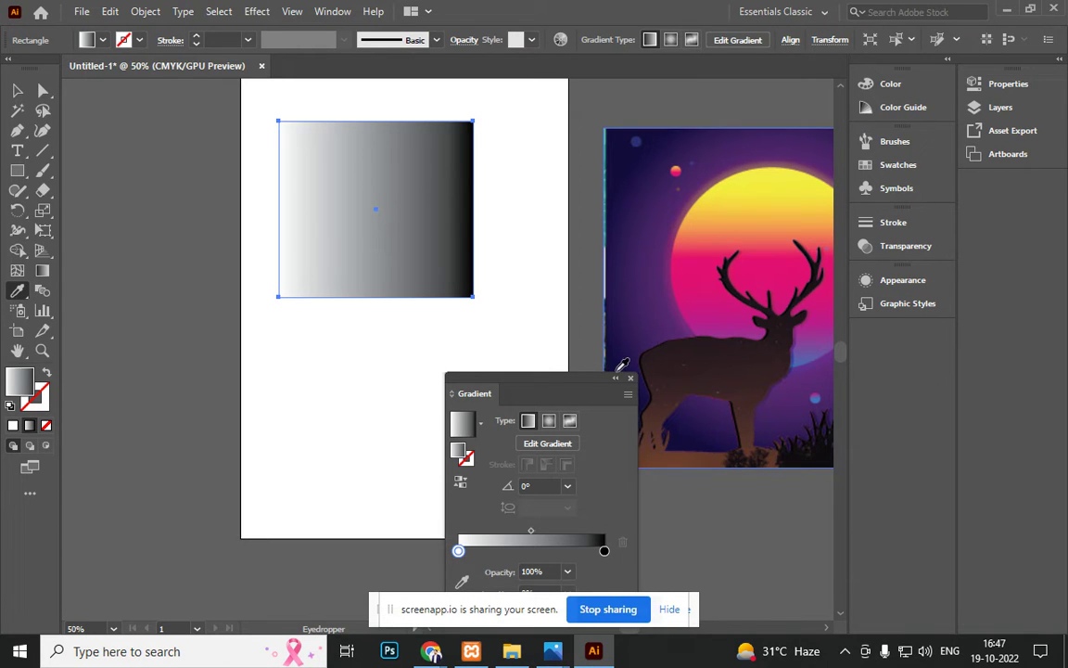
left_click(613, 408)
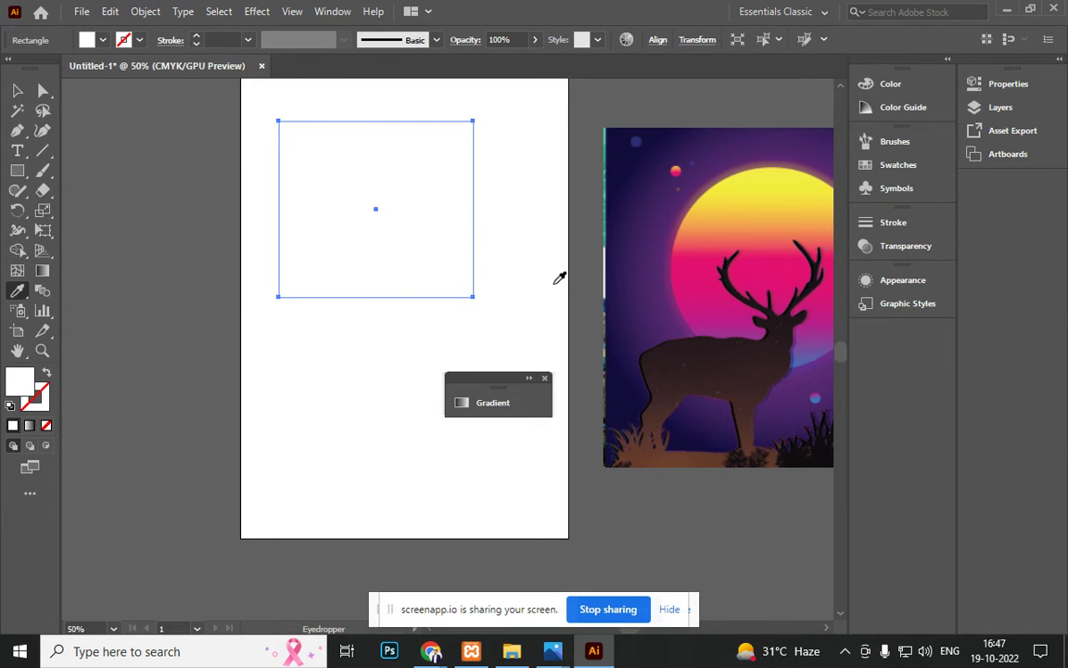
Step: Fill the rectangle with the purple sampled from the deer image's background and open the gradient settings
left_click(639, 266)
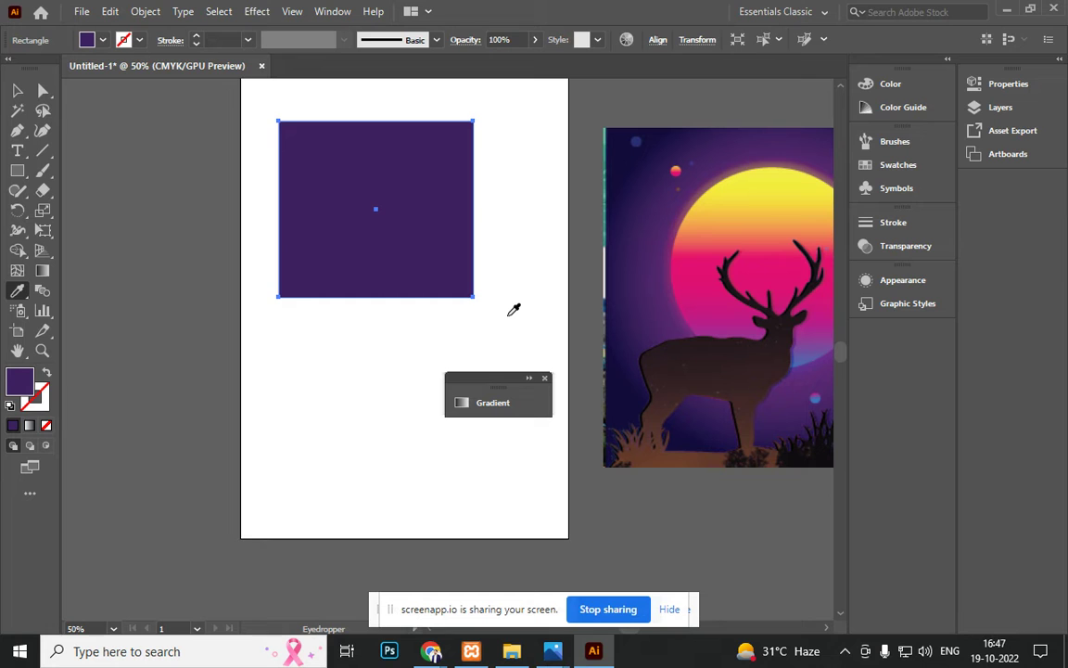
key("ctrl")
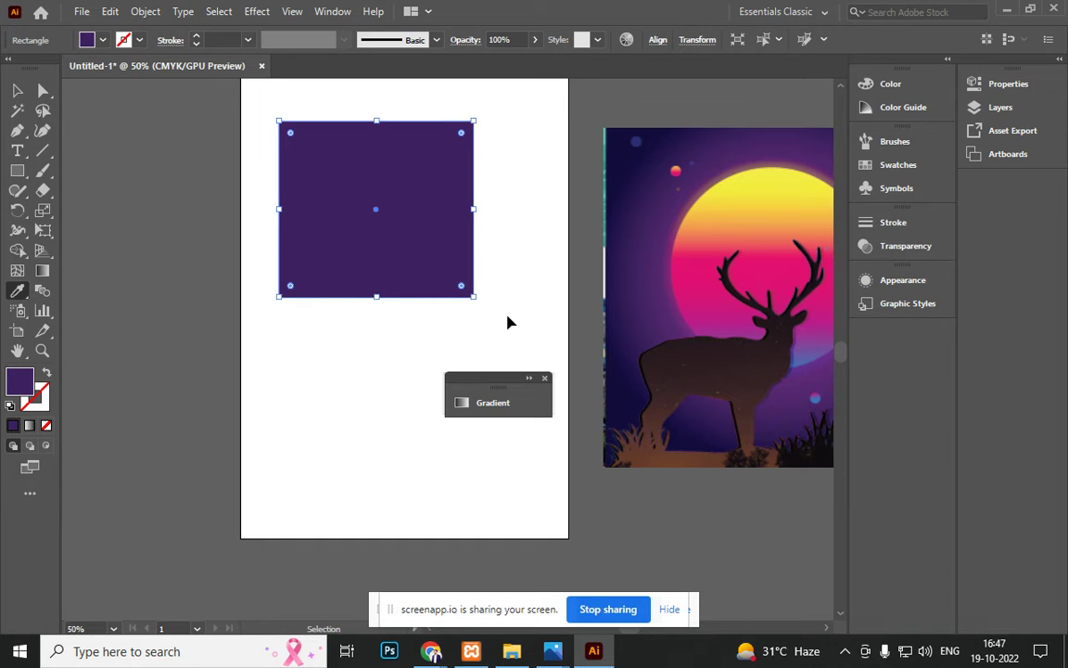
key("ctrl+F9")
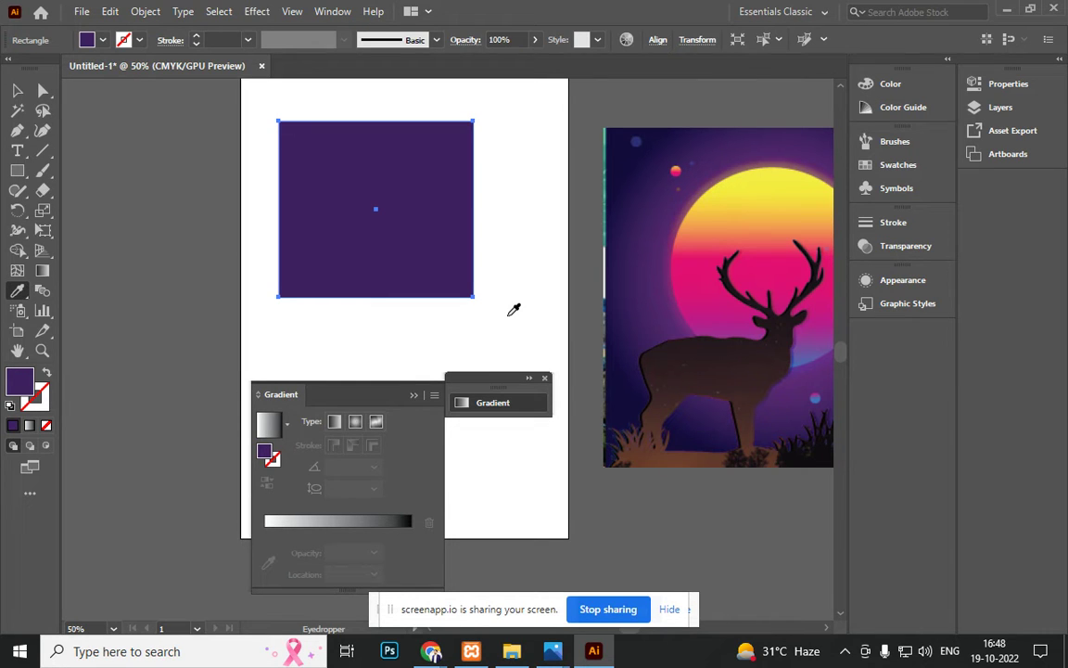
Step: Switch the rectangle to a white-to-black radial gradient, comparing the linear and freeform types and the reversed colour order
left_click(335, 422)
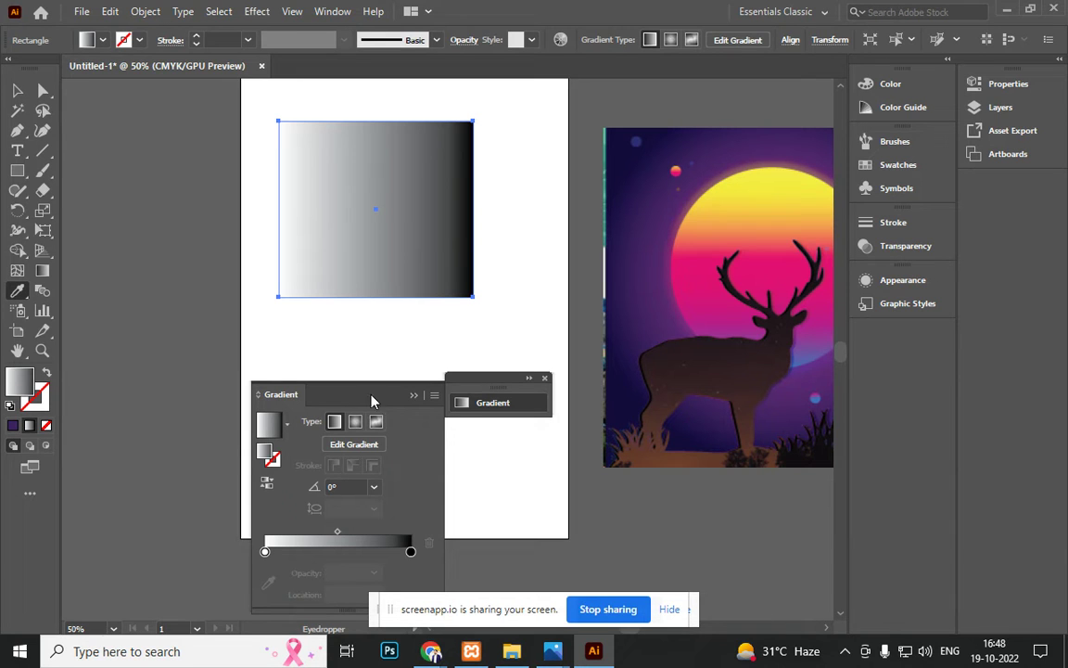
left_click(354, 420)
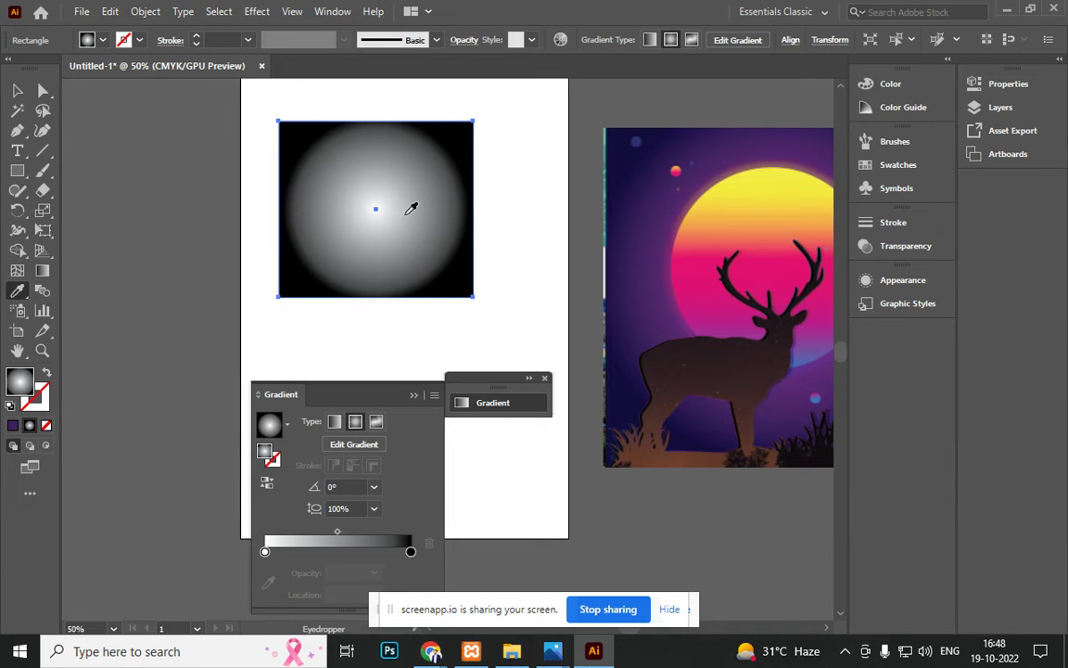
left_click(375, 421)
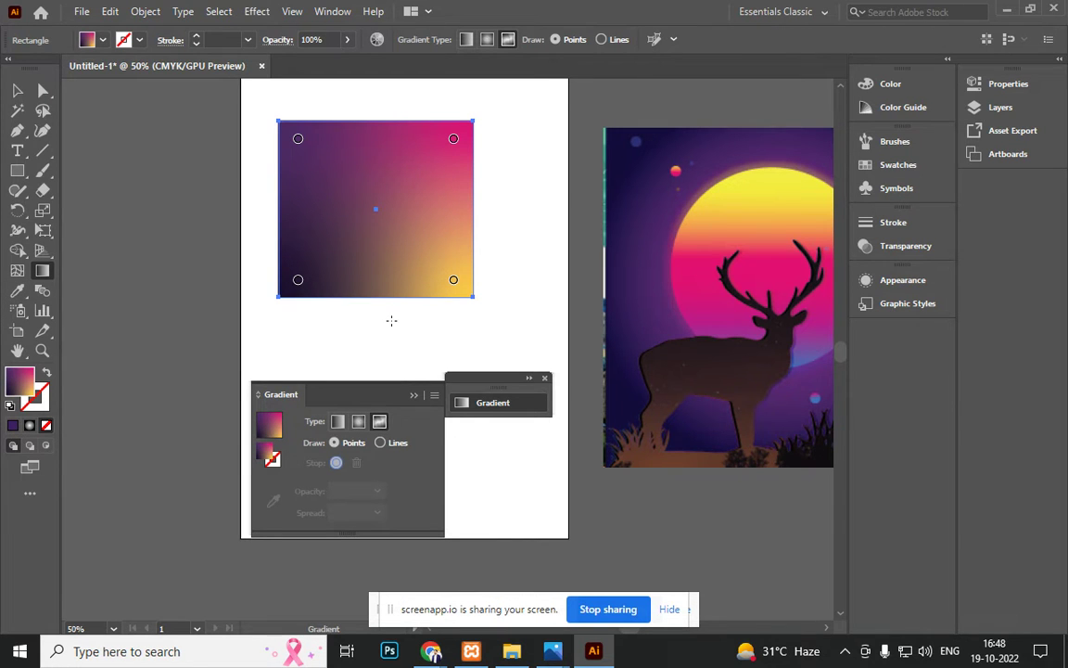
key("ctrl+z")
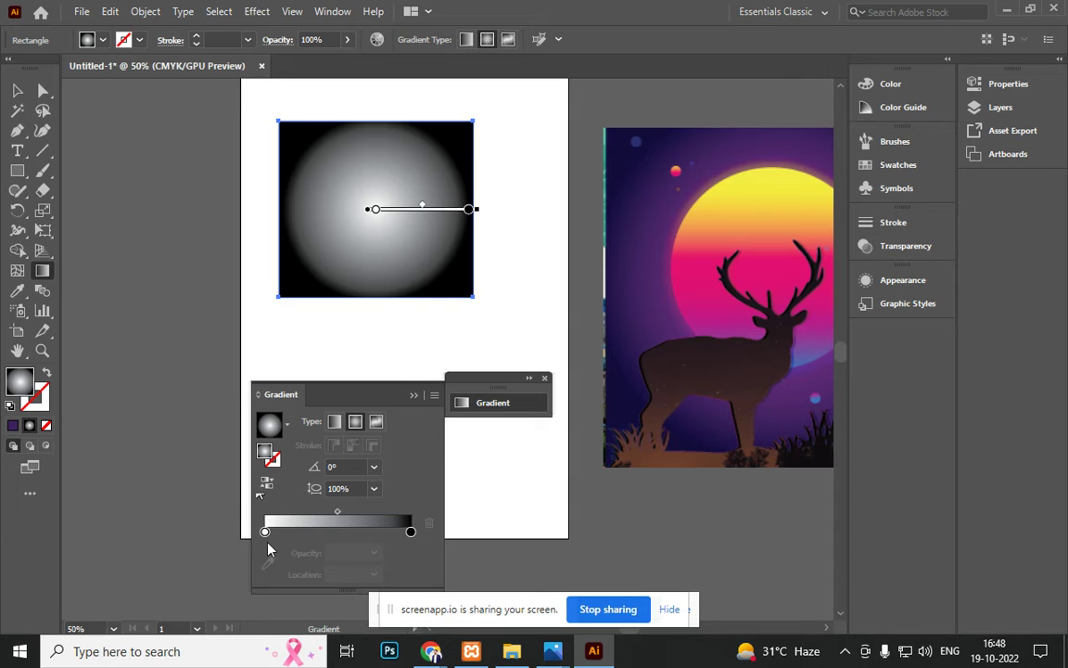
left_click(268, 485)
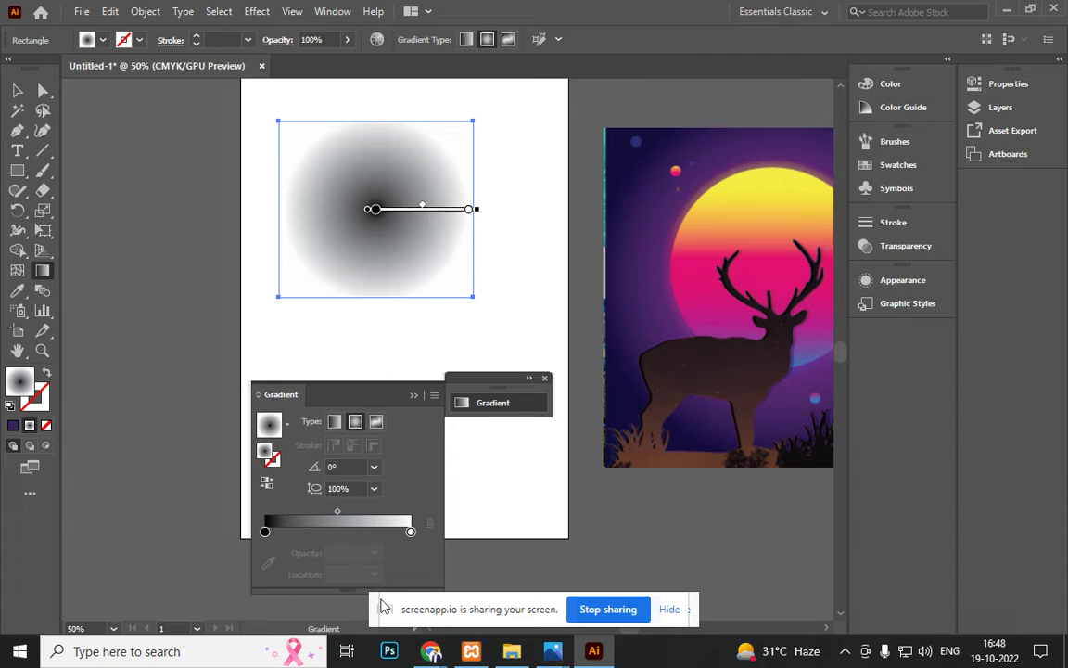
left_click(266, 484)
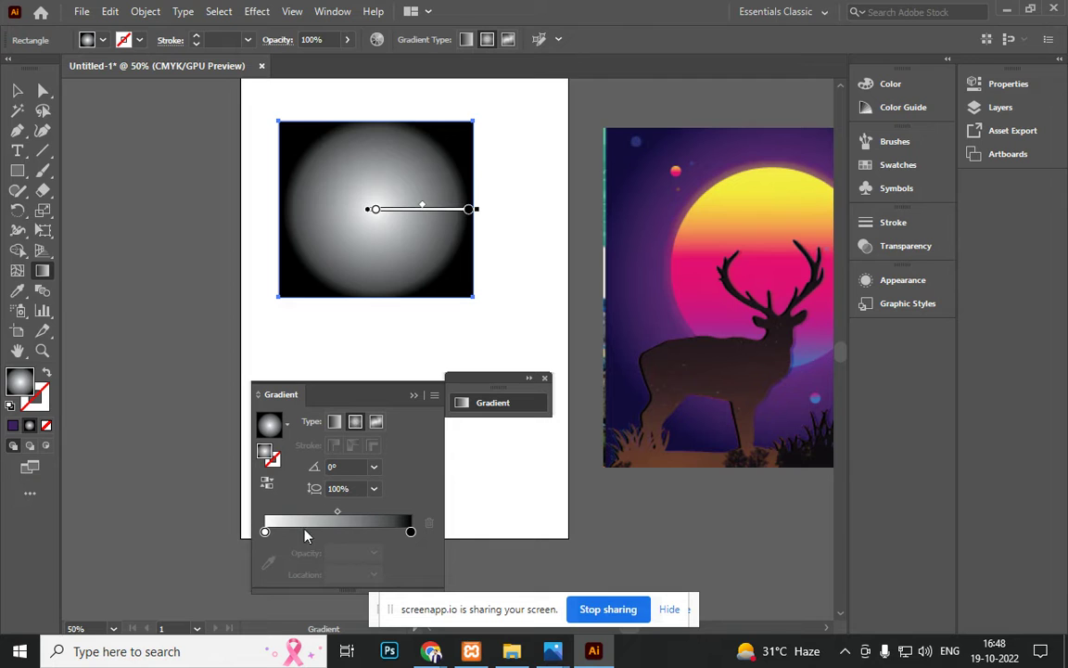
Step: Recolour the radial gradient's black outer stop with the dark navy sampled from the deer image's upper corner, undoing any solid fill
left_click(411, 532)
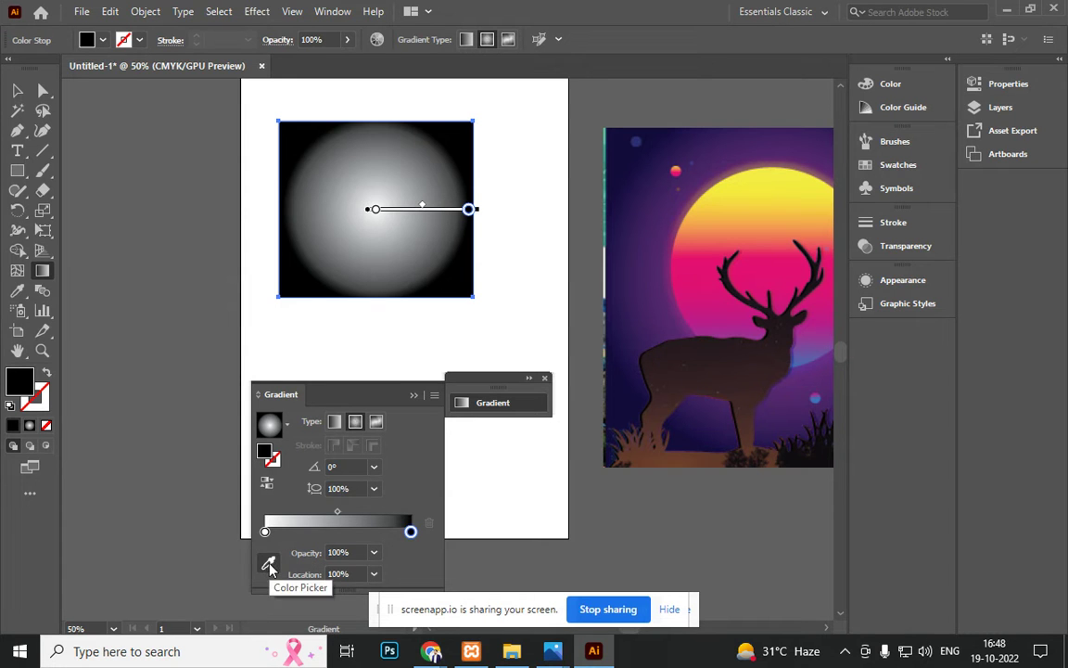
key("i")
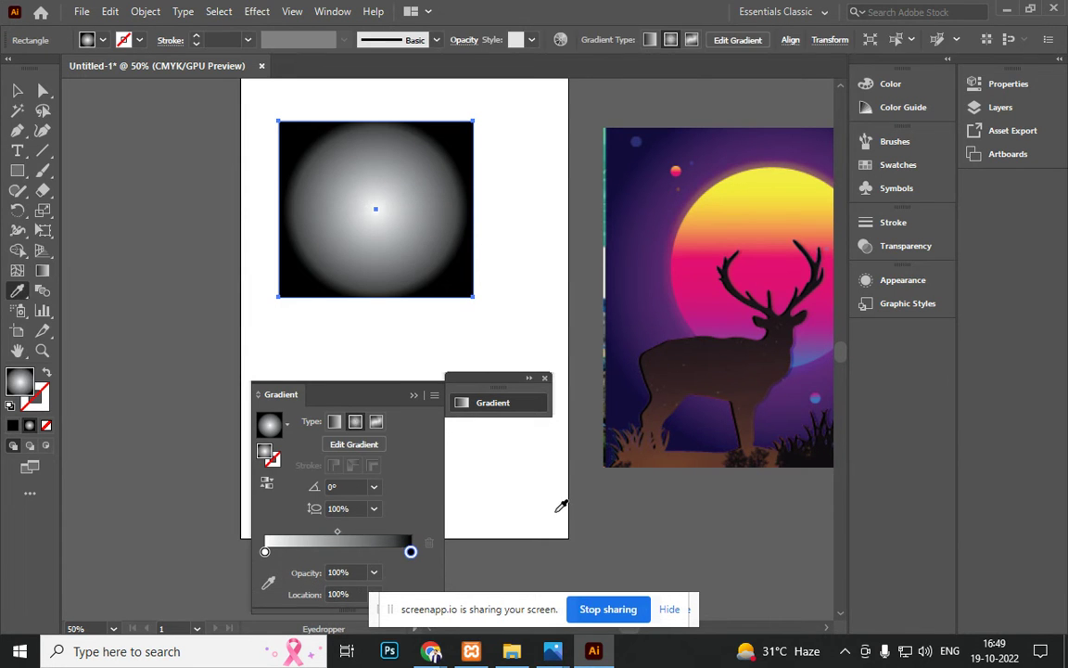
left_click(627, 155)
key("v")
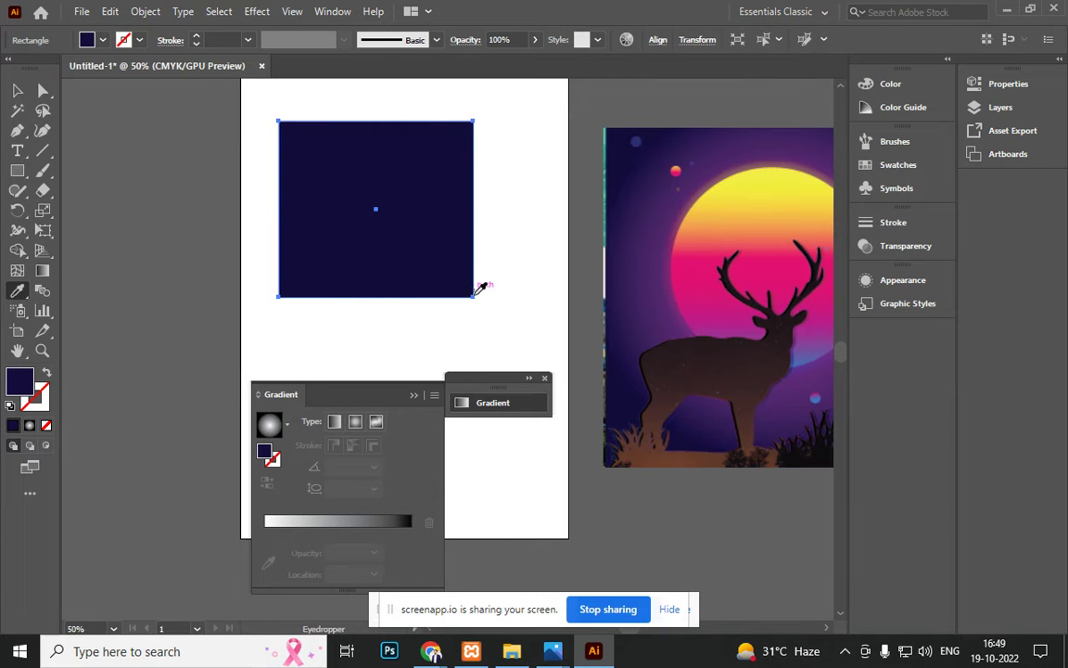
key("ctrl+z")
key("i")
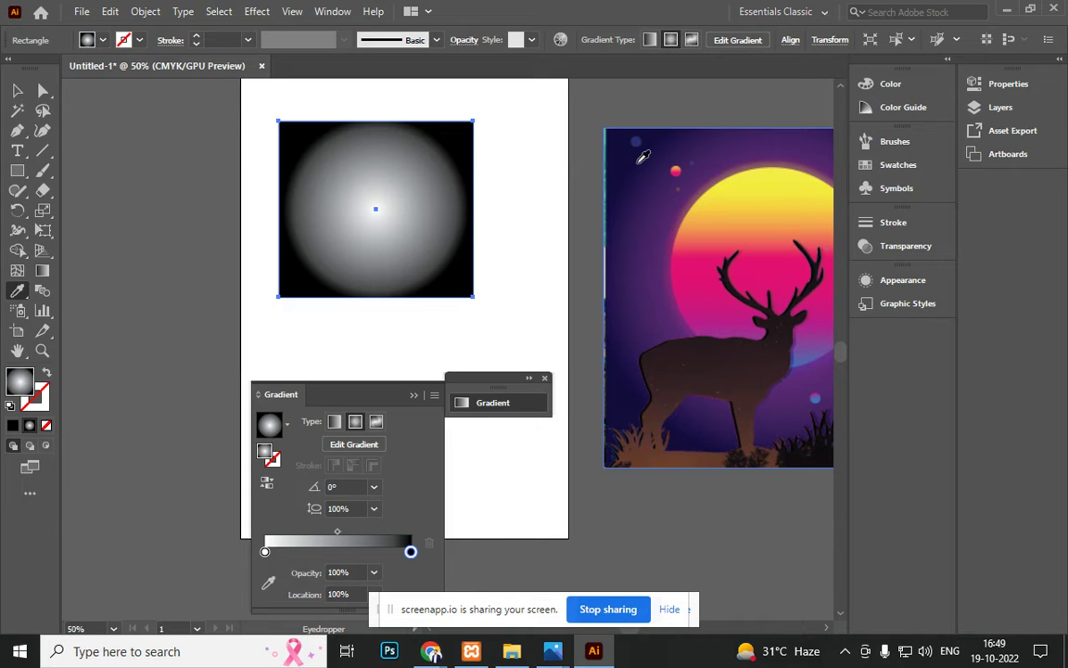
left_click(626, 139)
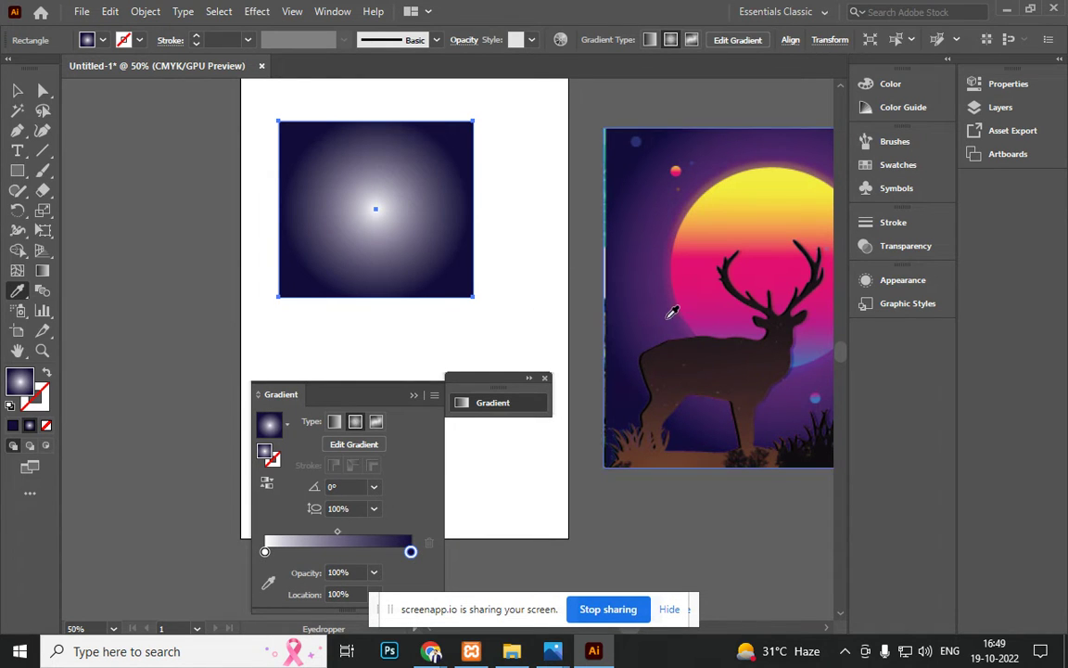
Step: Recolour the white inner stop with the purple sampled beside the sun and add stops at about 30% and 51%
left_click(265, 553)
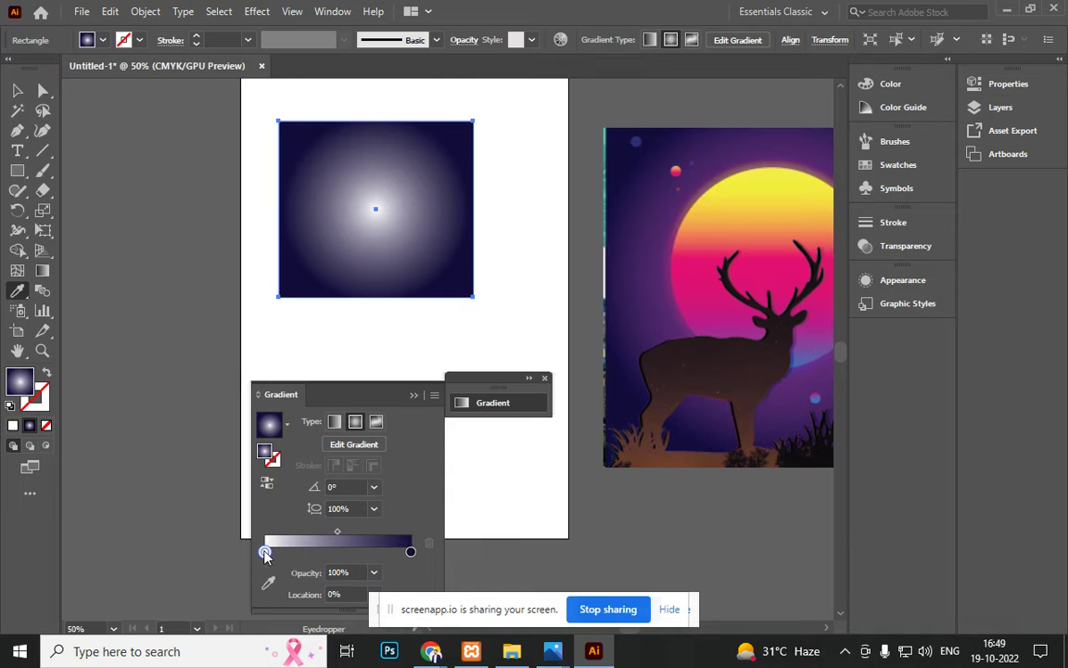
left_click(668, 288)
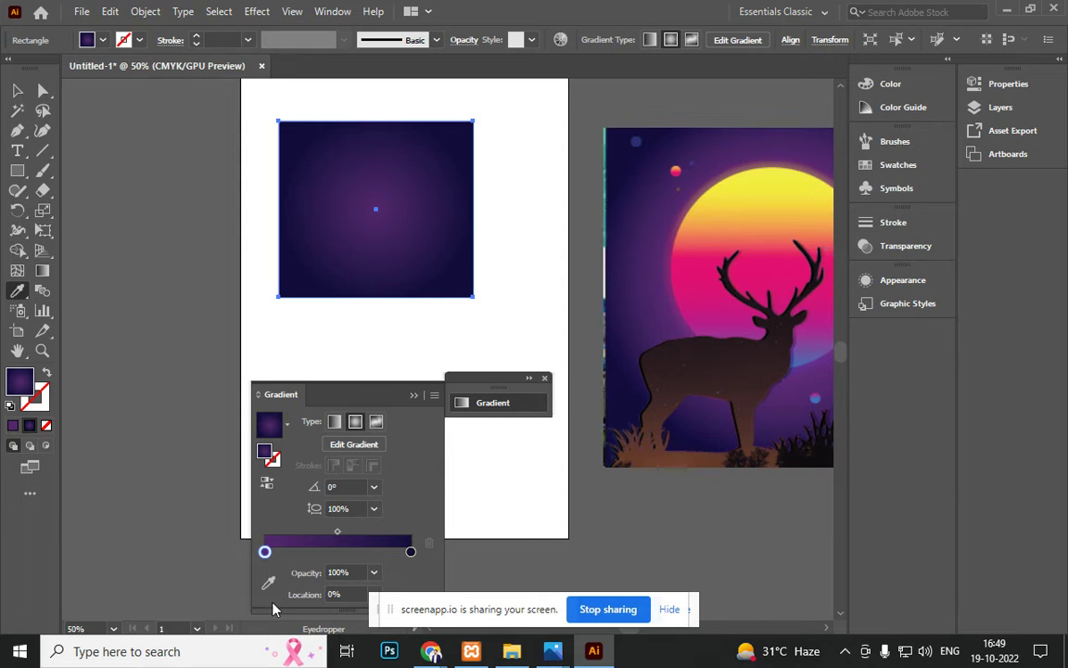
left_click(309, 551)
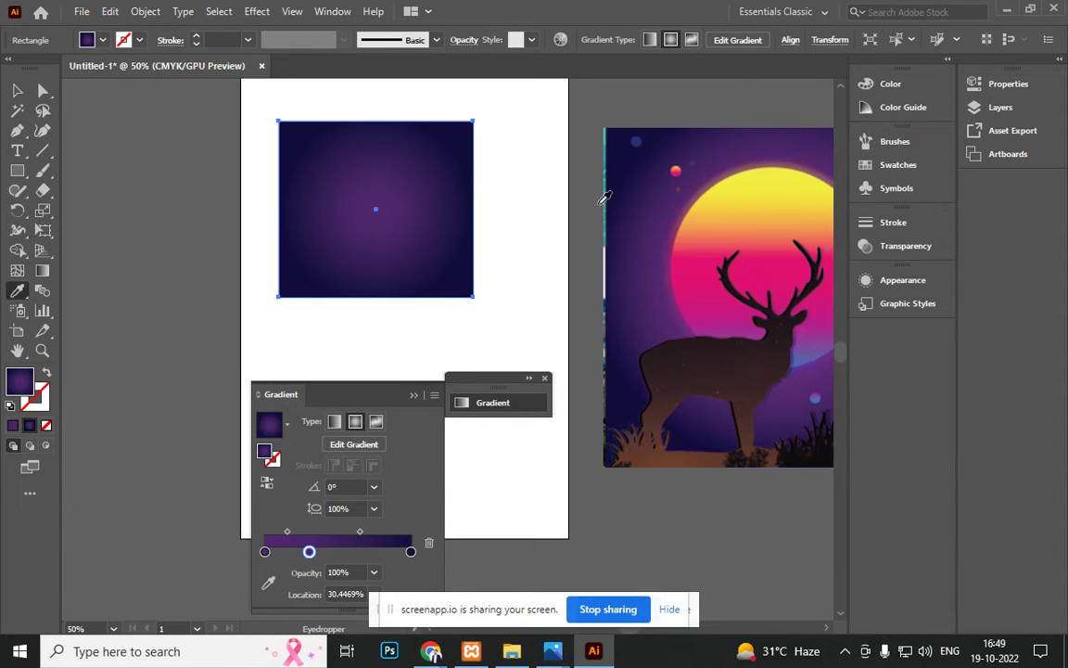
left_click(338, 557)
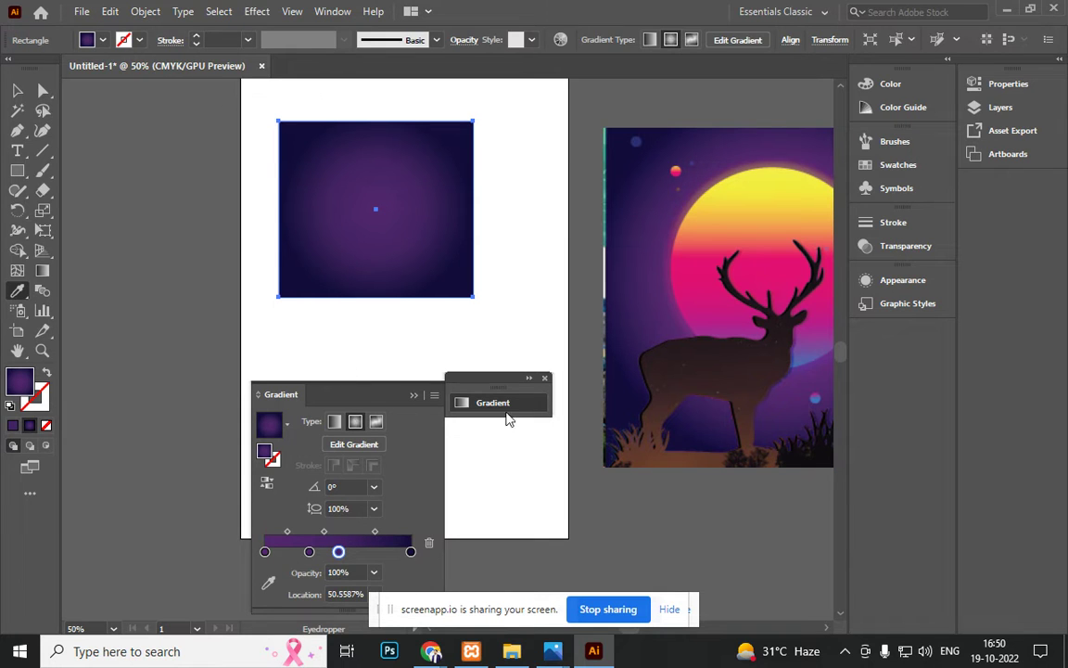
Step: Try adding a gradient stop at about 69% coloured with the artboard's white while the rectangle is deselected
left_click(15, 91)
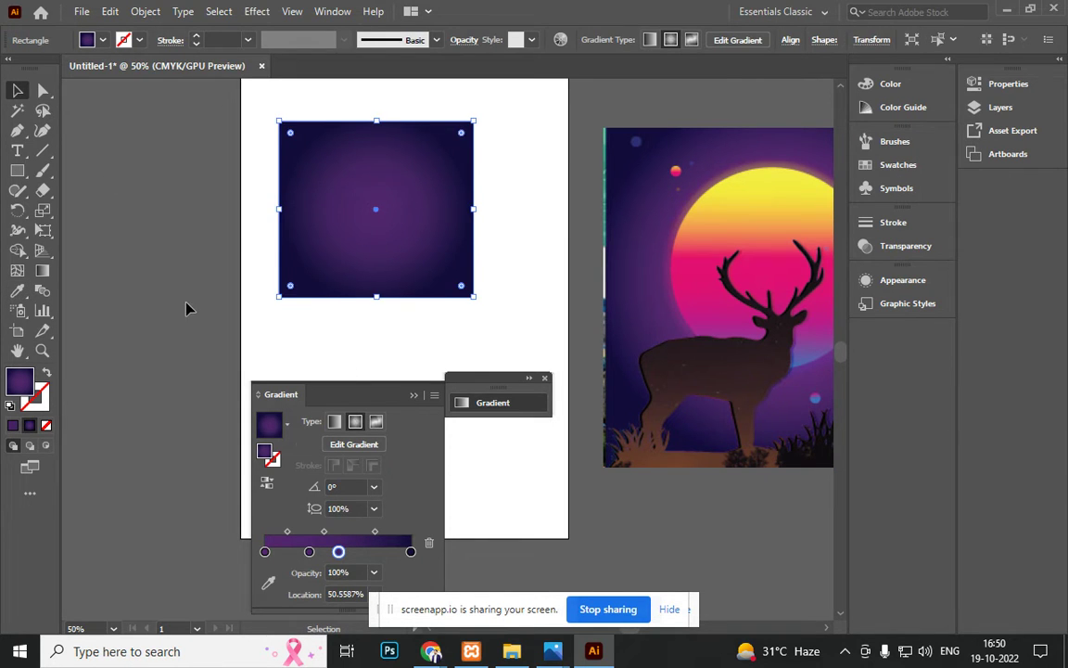
left_click(172, 278)
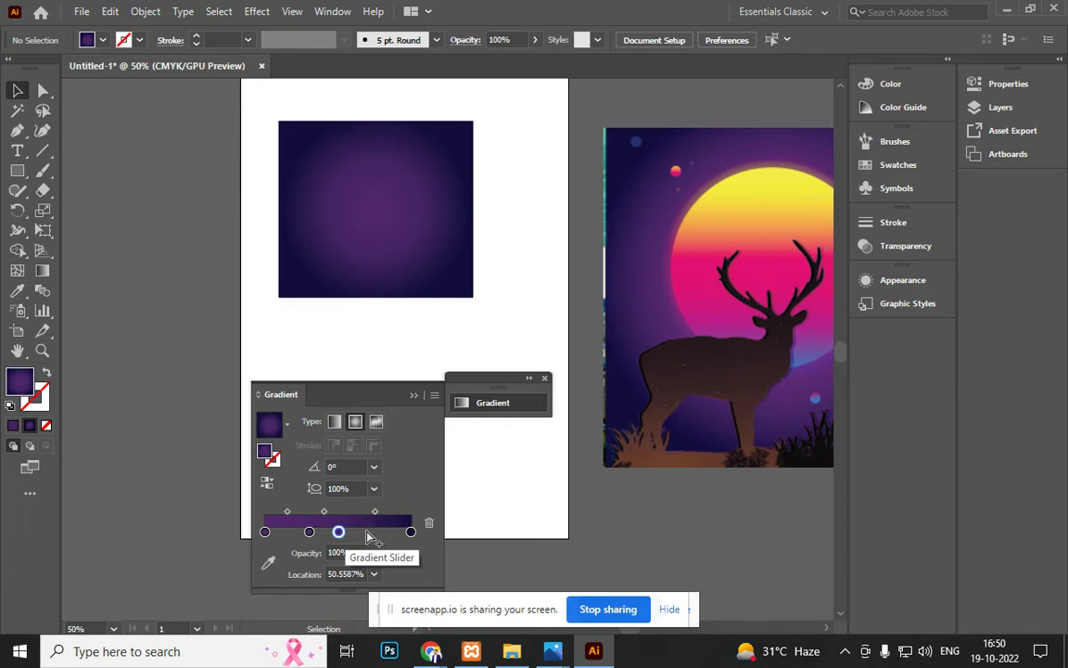
left_click(365, 533)
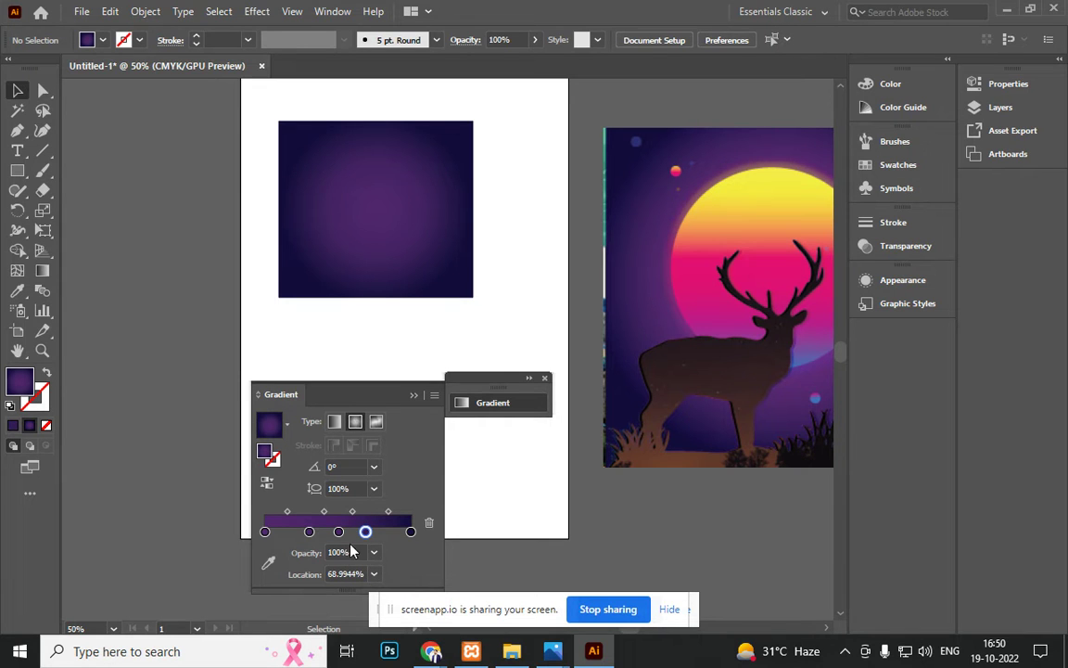
key("i")
left_click(515, 309, "shift")
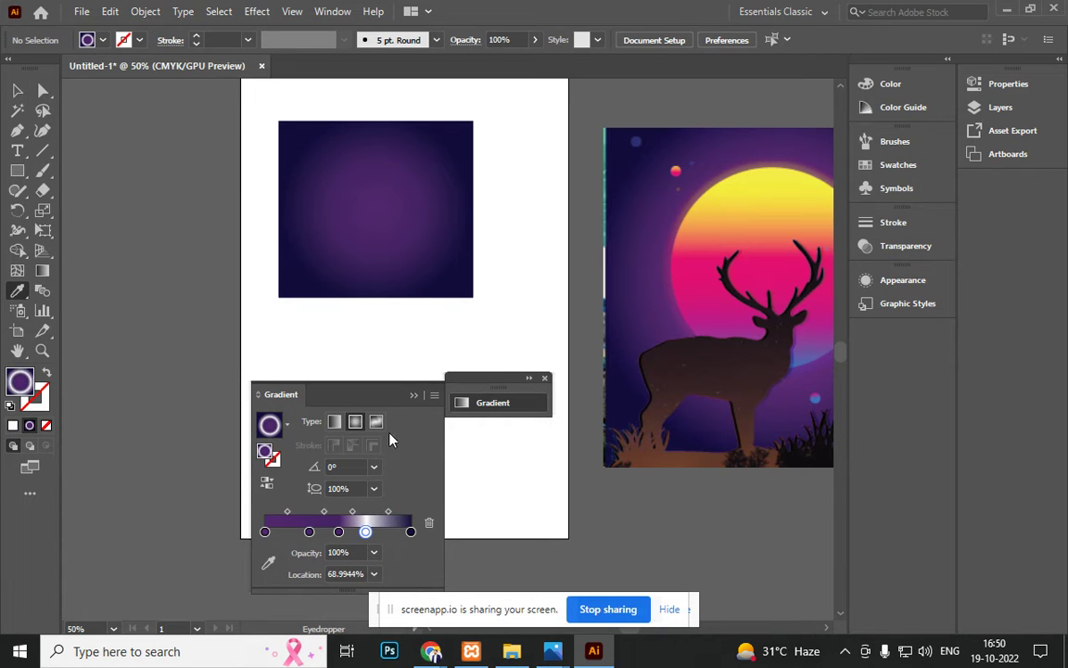
key("v")
left_click(399, 296)
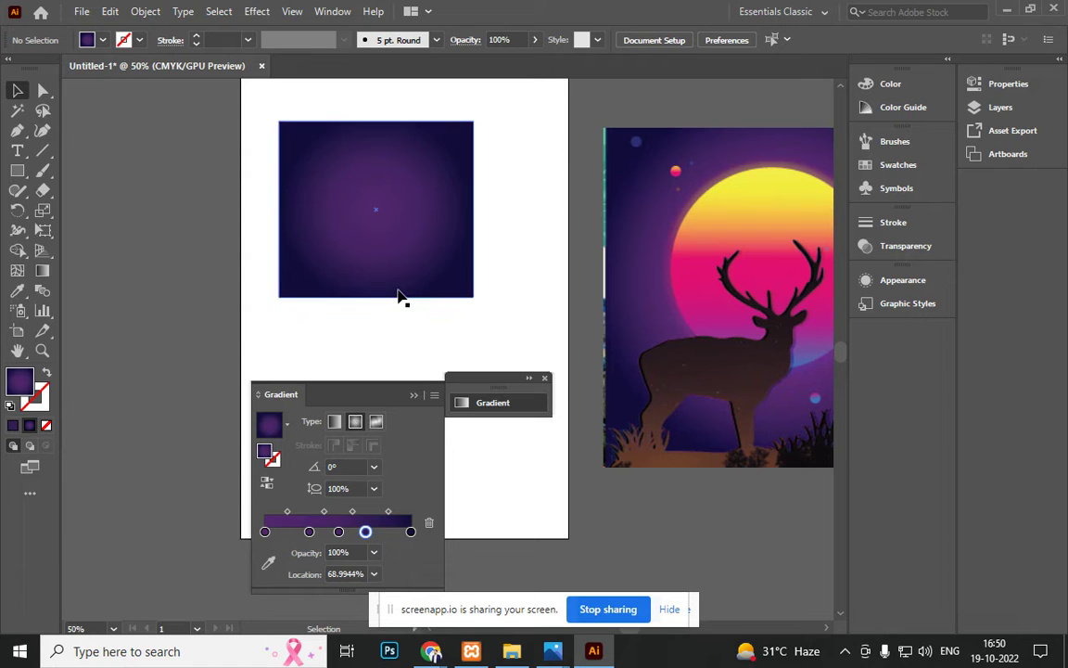
Step: Add a white stop at about 63% to the rectangle's gradient and narrow the blends around it, with the outer midpoint at 13%
left_click(357, 547)
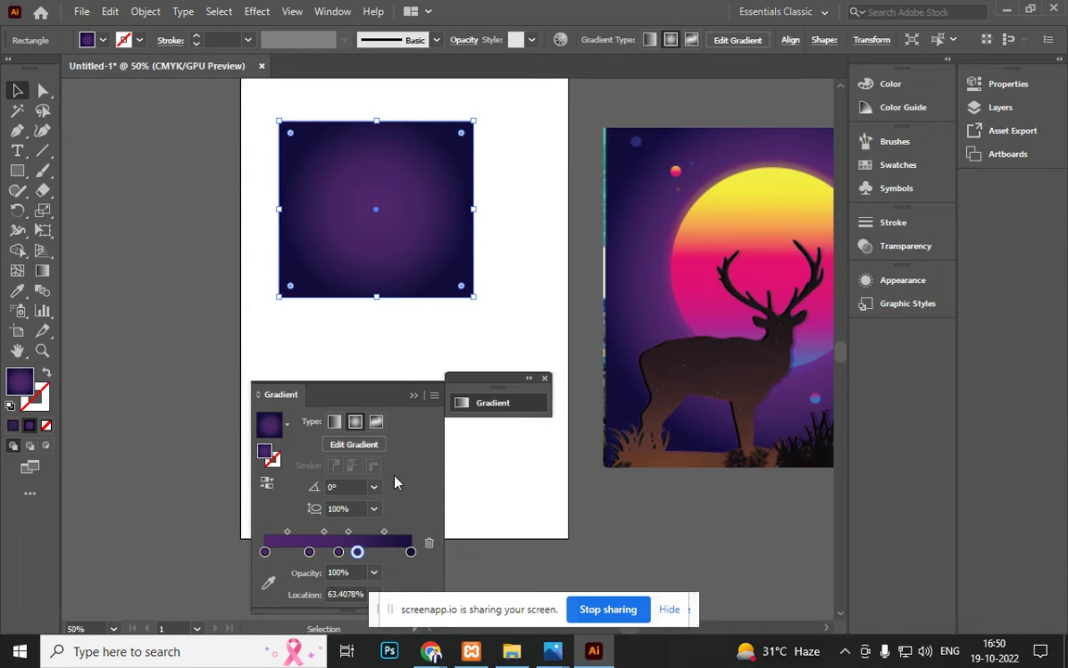
key("i")
left_click(476, 334, "shift")
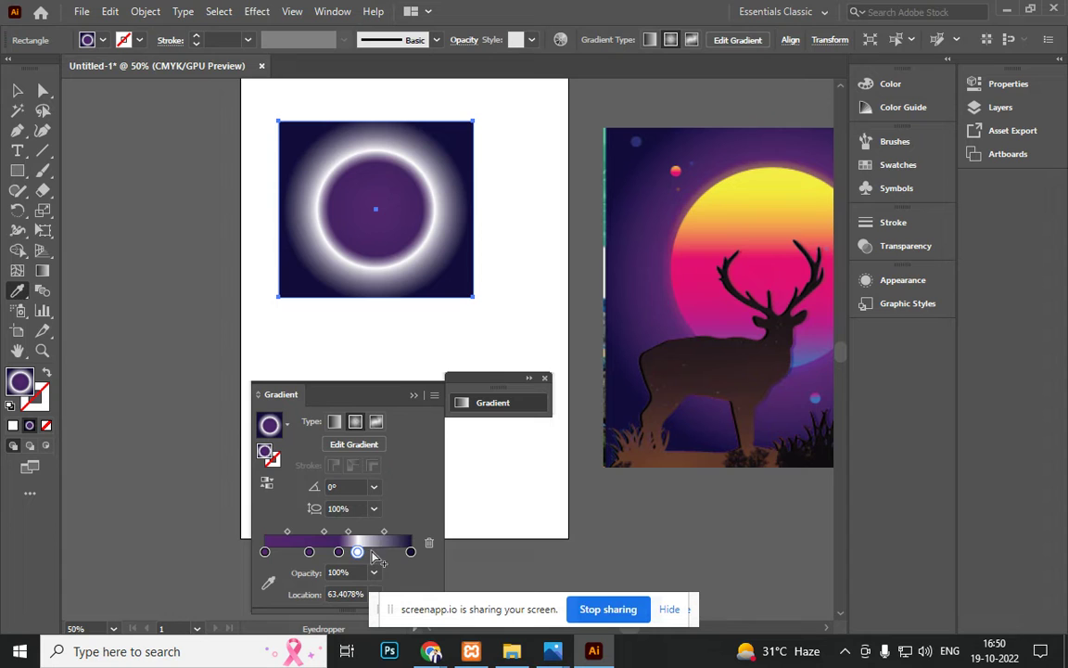
left_click_drag(386, 532, 368, 532)
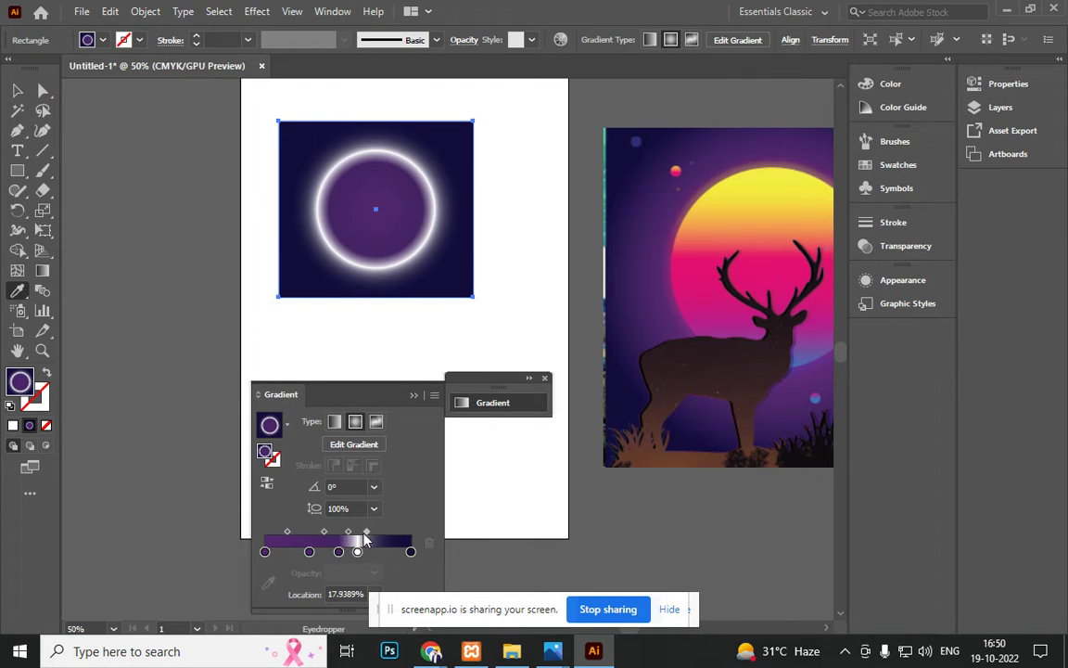
left_click_drag(348, 533, 363, 533)
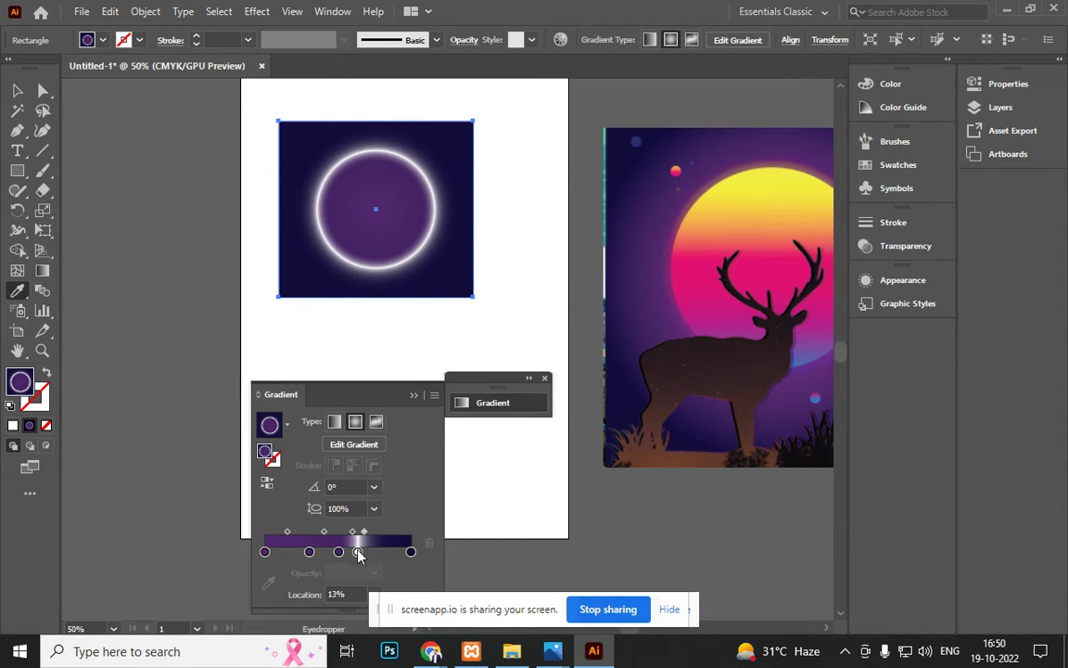
Step: Recolour the white stop with purple sampled from the deer image and remove that stop from the gradient
left_click(358, 552)
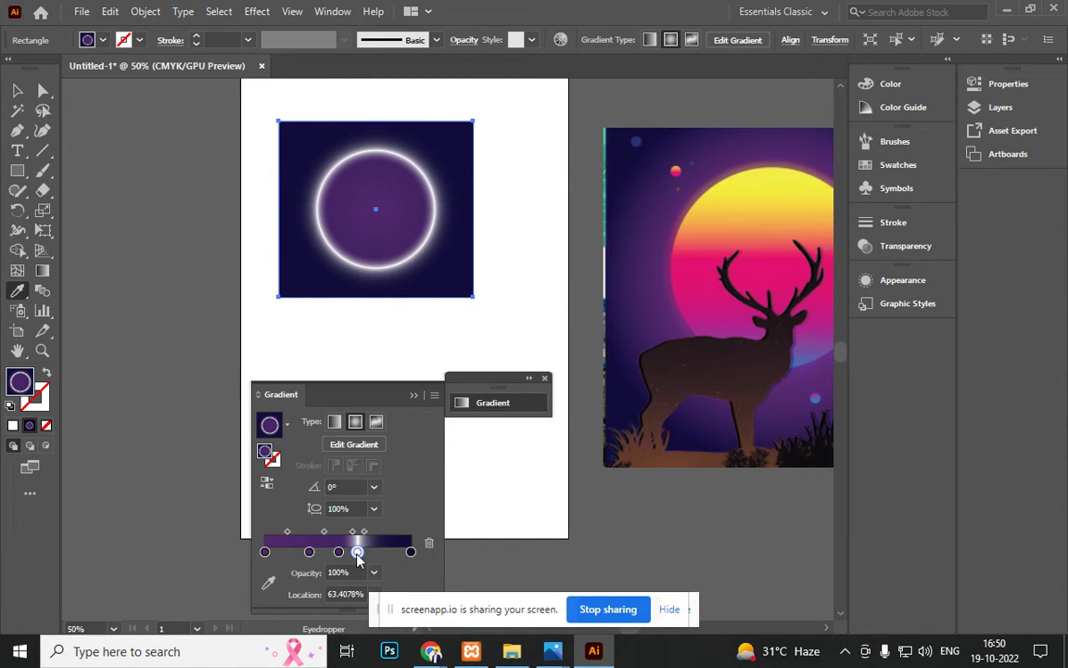
left_click(646, 220)
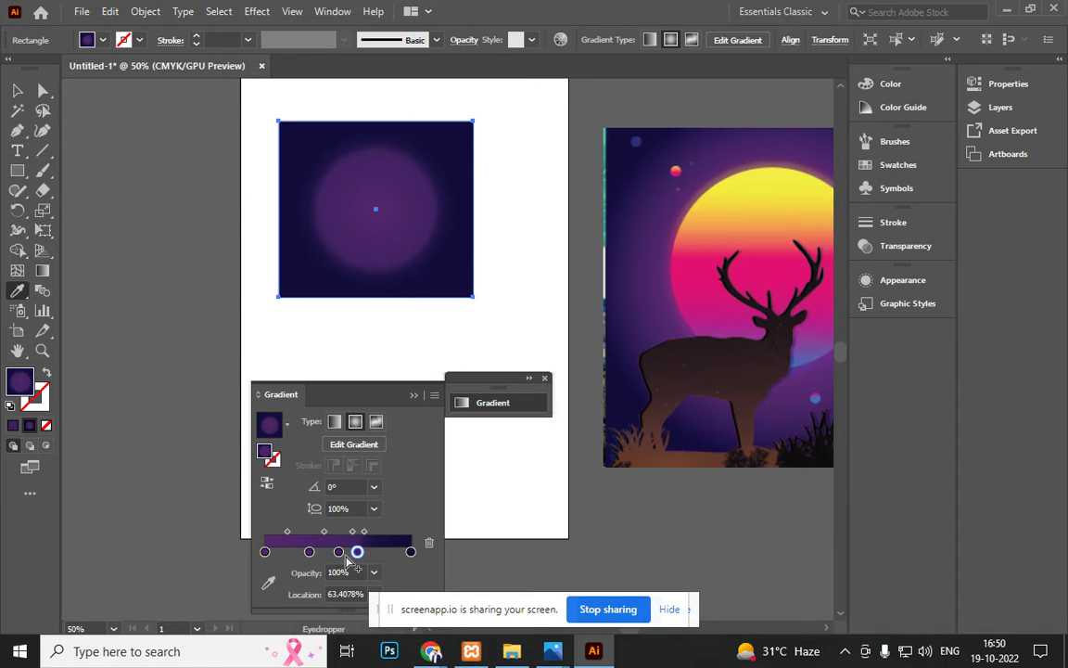
left_click_drag(358, 553, 352, 577)
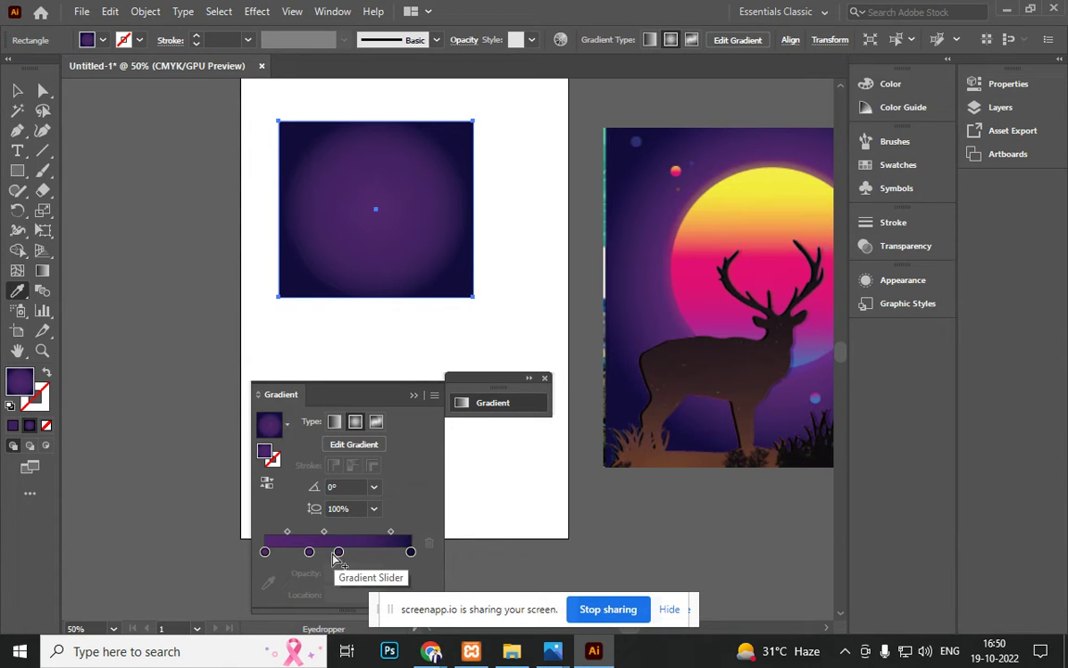
Step: Duplicate the inner purple stop at about 73%, remove the copy, and reselect the inner stop
left_click(265, 553)
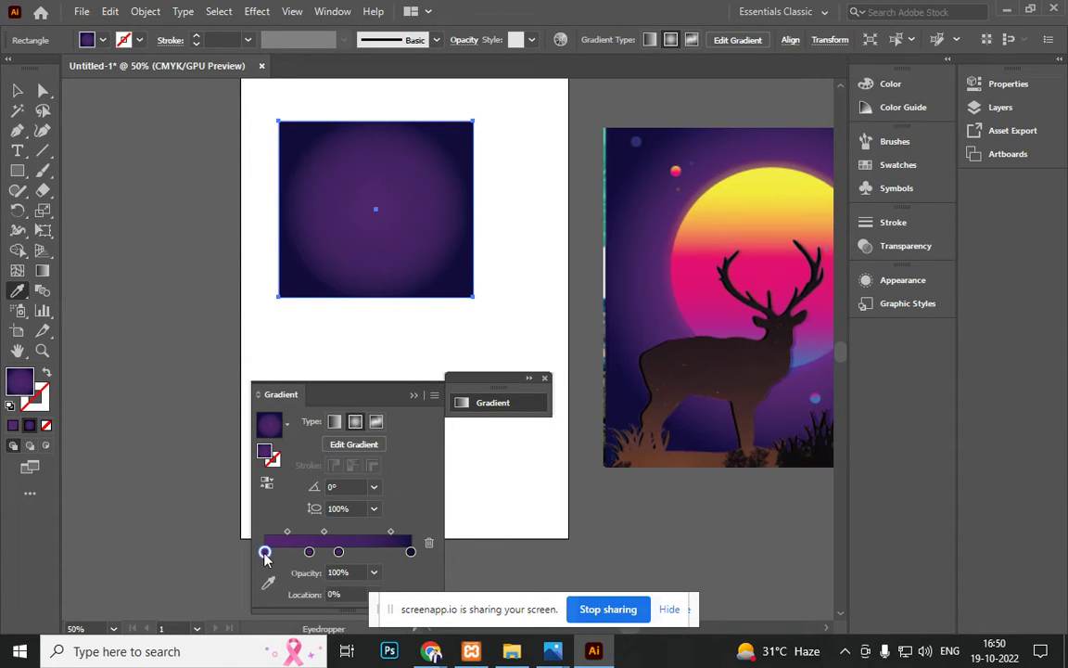
left_click_drag(265, 553, 371, 551)
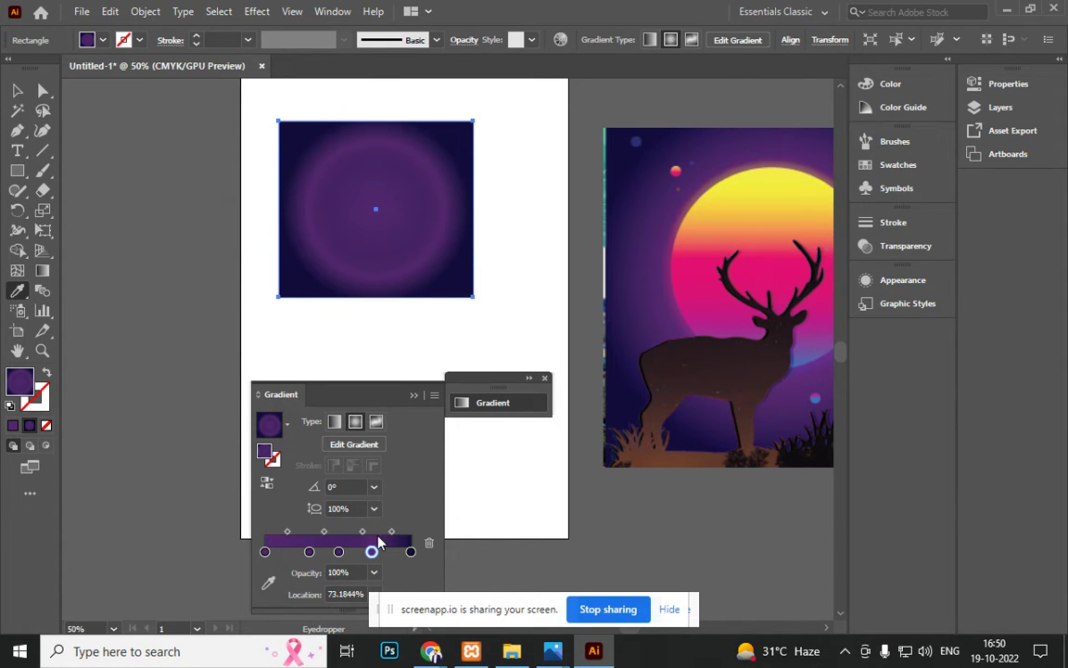
left_click_drag(372, 551, 362, 582)
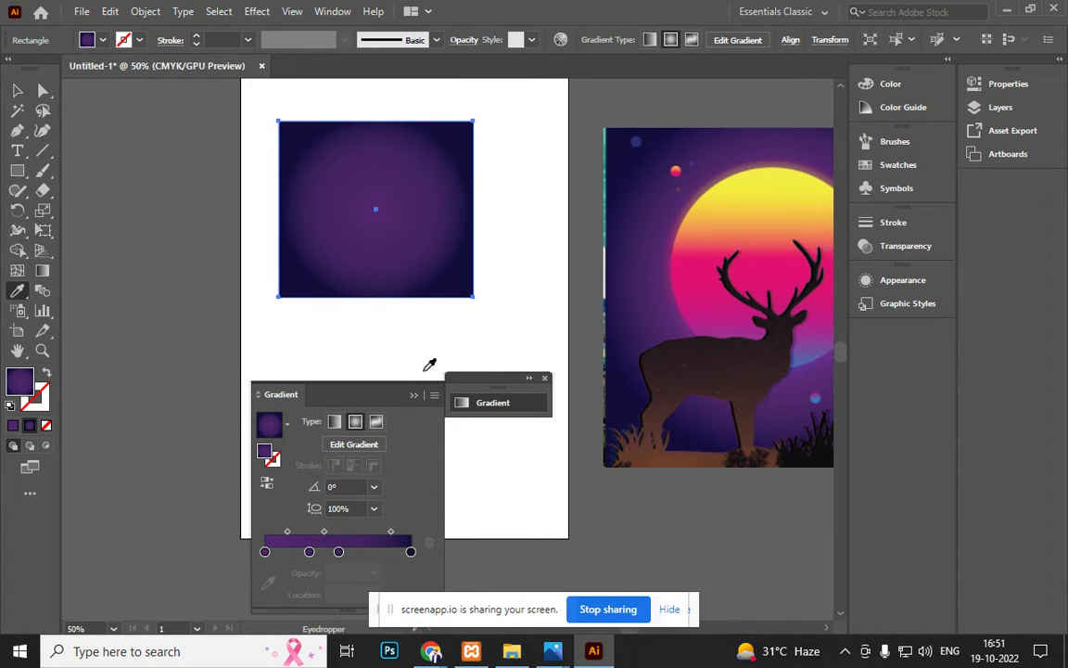
left_click(411, 551)
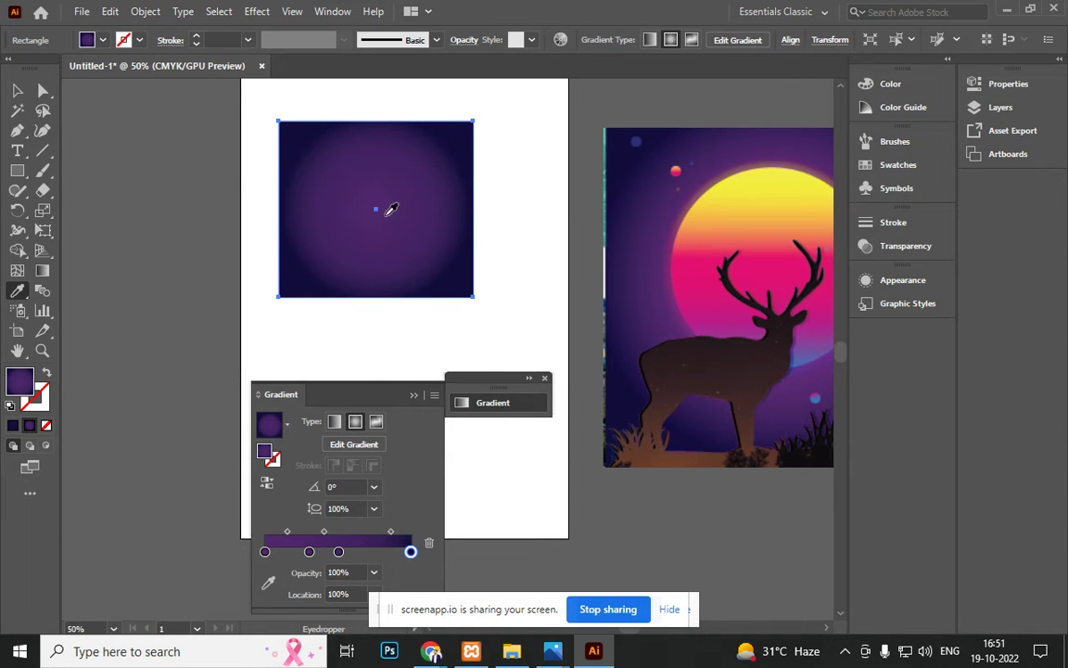
left_click(265, 552)
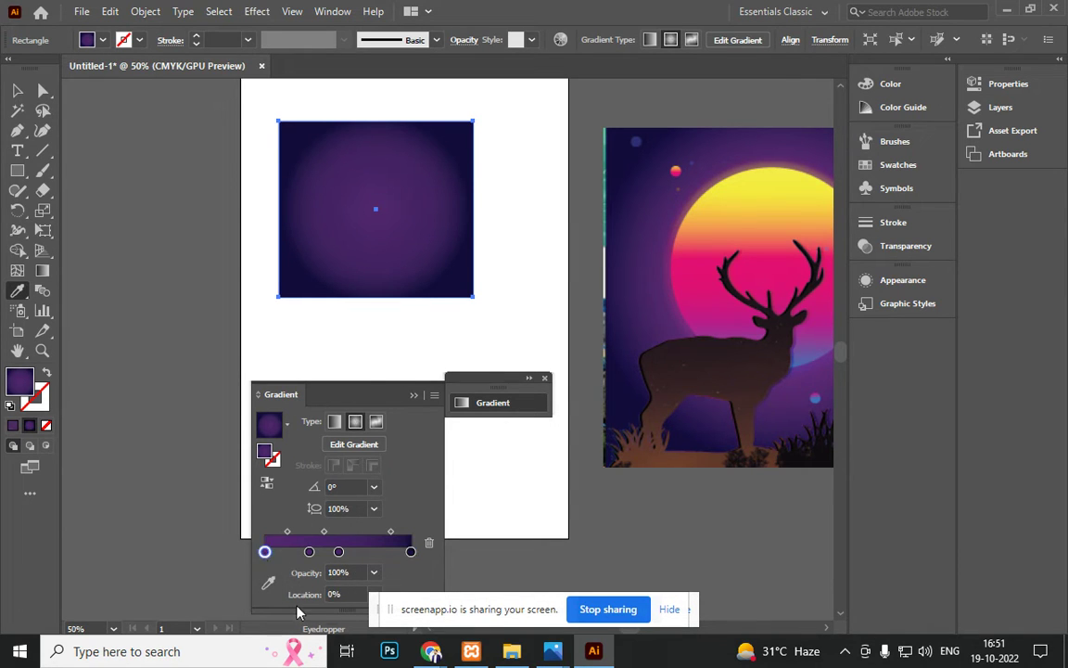
Step: Set the opacity of the rectangle's three purple gradient stops, at 0%, about 30% and about 51%, to 0%
left_click(374, 572)
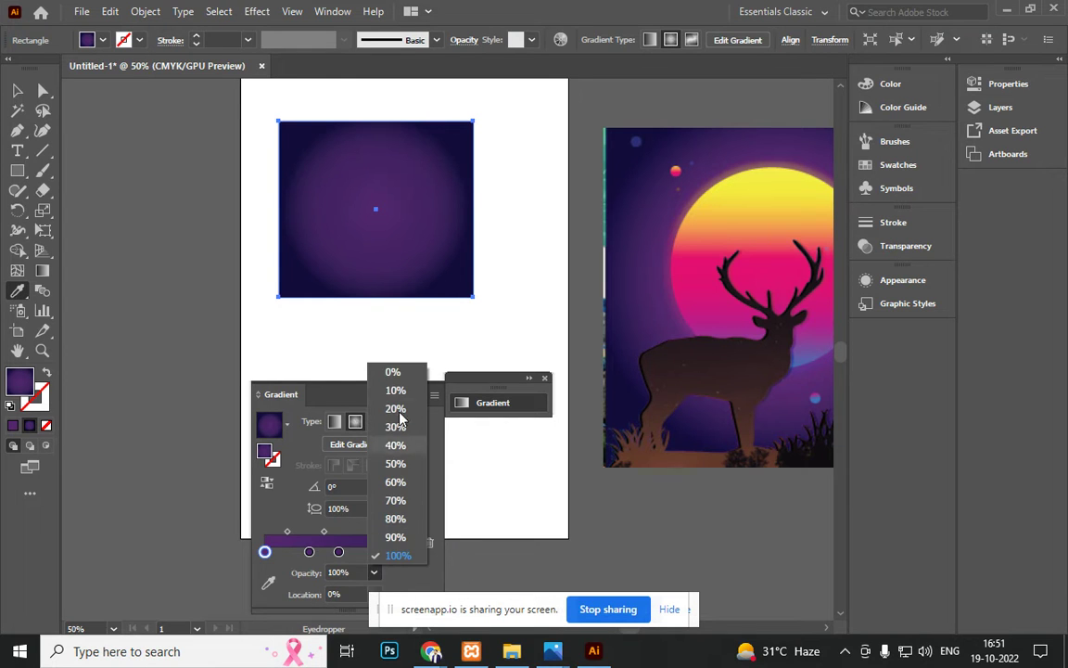
left_click(393, 372)
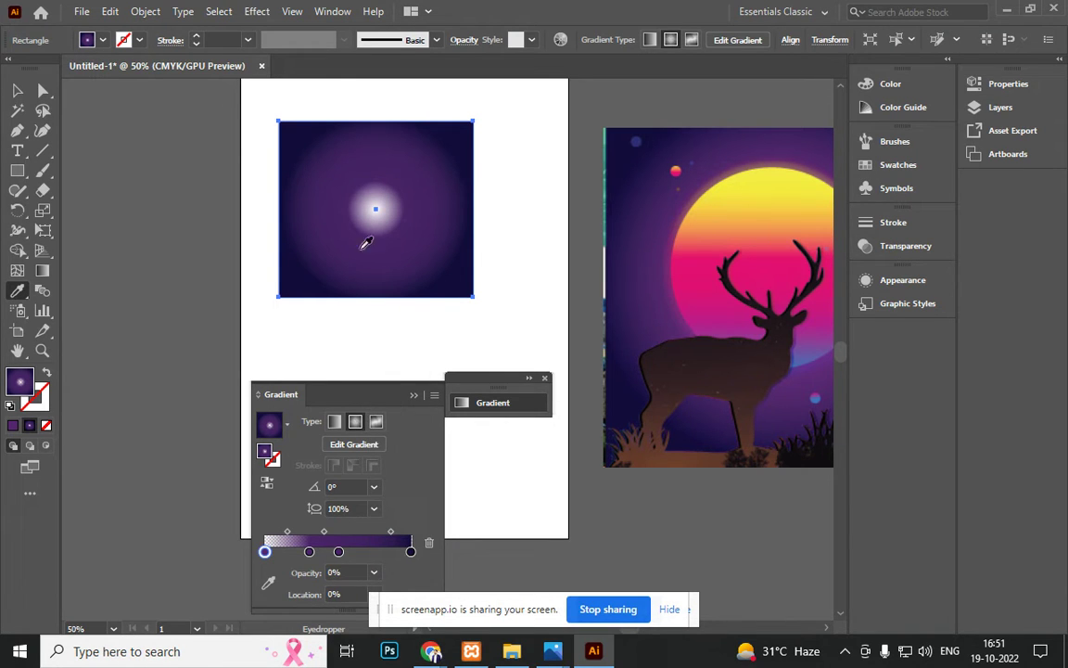
left_click(309, 552)
left_click(374, 572)
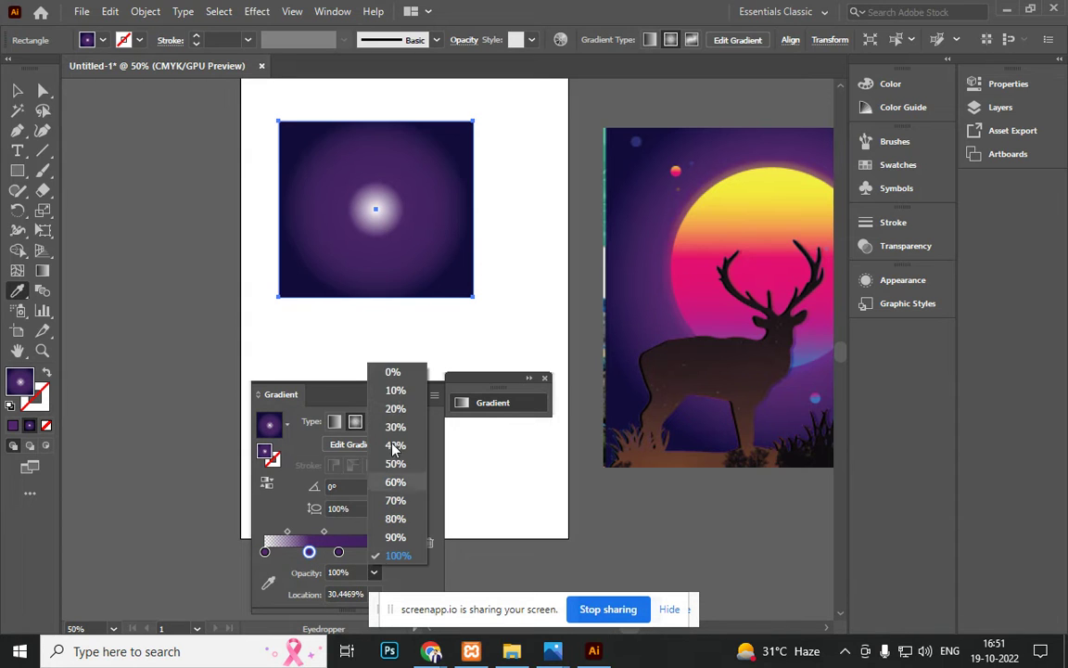
left_click(401, 371)
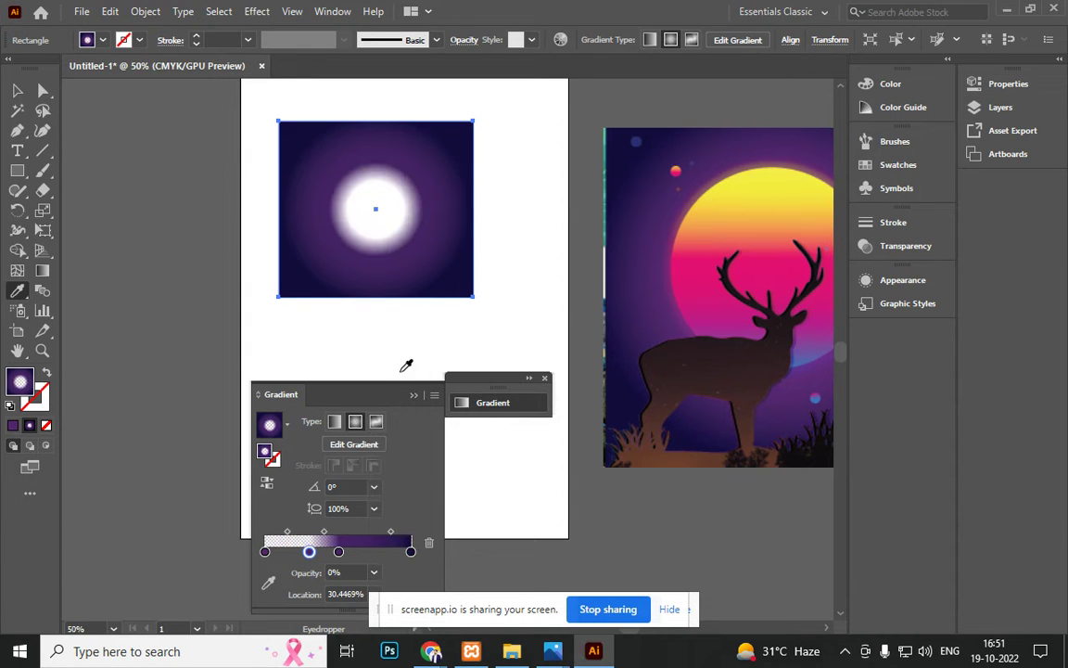
left_click(338, 553)
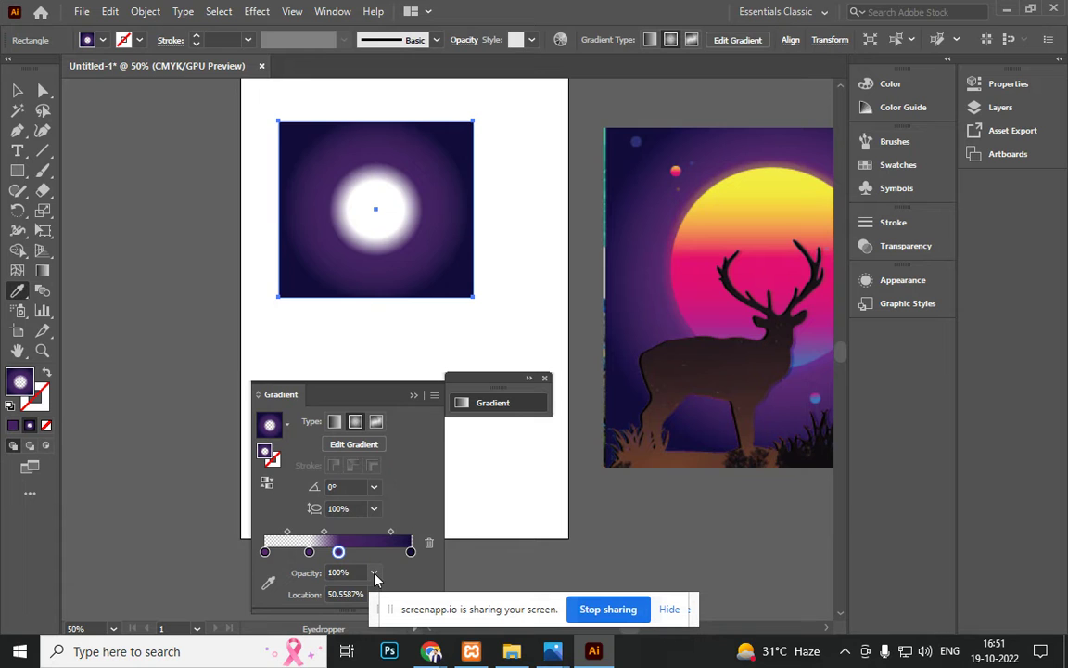
left_click(374, 572)
left_click(401, 370)
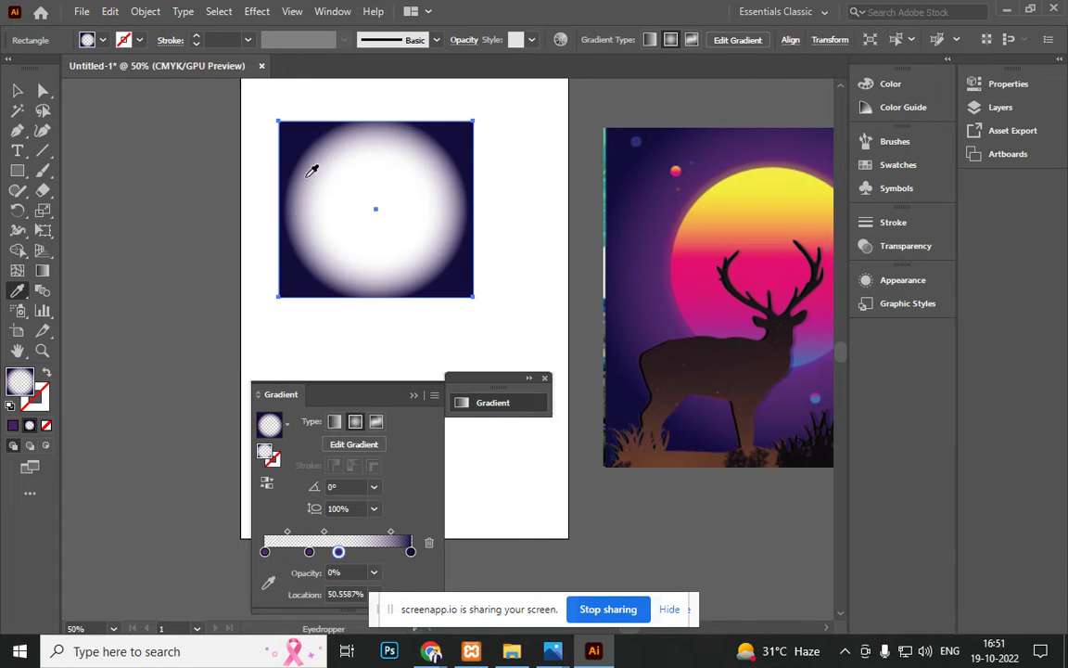
Step: Move the rectangle partly off the artboard onto the grey canvas to check its transparent centre
left_click(17, 89)
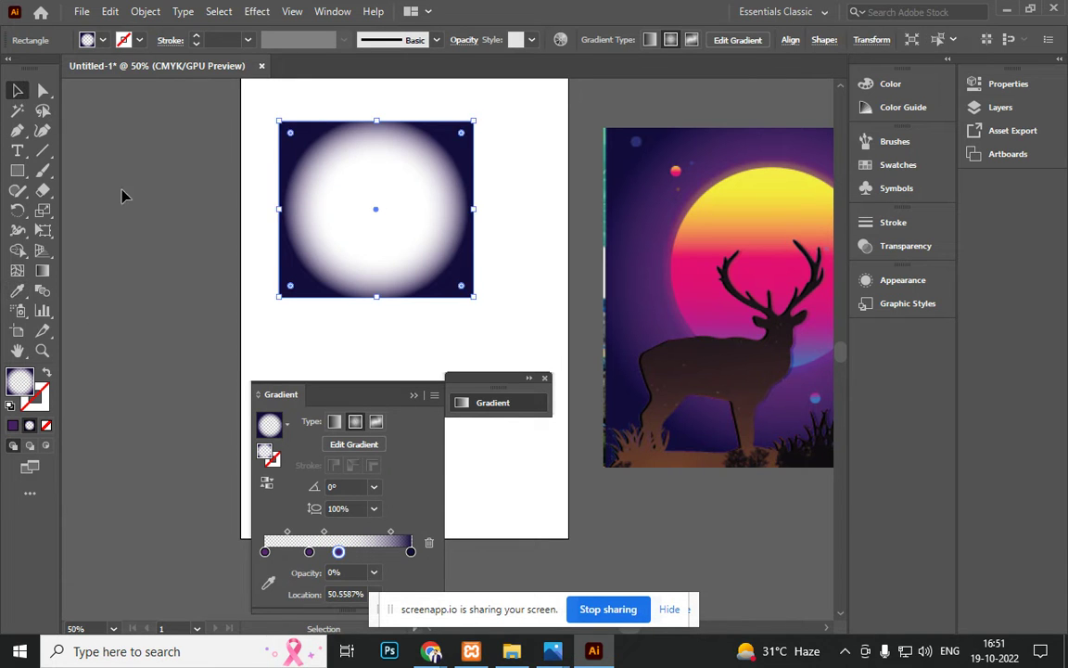
left_click(122, 191)
left_click_drag(280, 148, 97, 175)
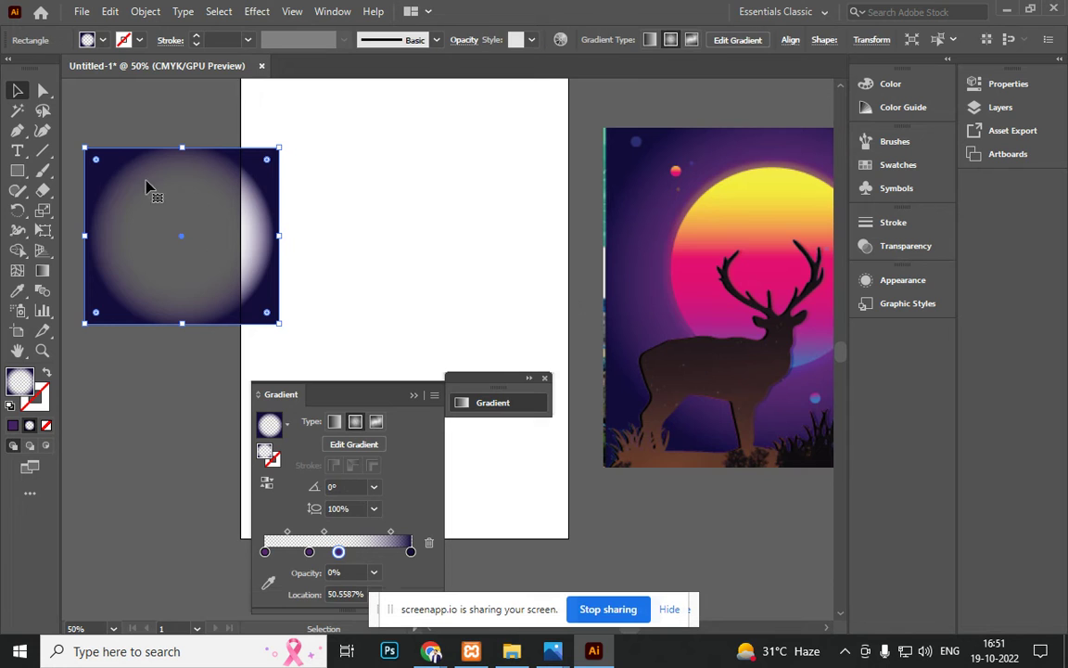
Step: Undo the rectangle's move and the opacity changes on its three purple gradient stops
key("ctrl+z")
key("ctrl+z")
key("ctrl+z")
key("ctrl+z")
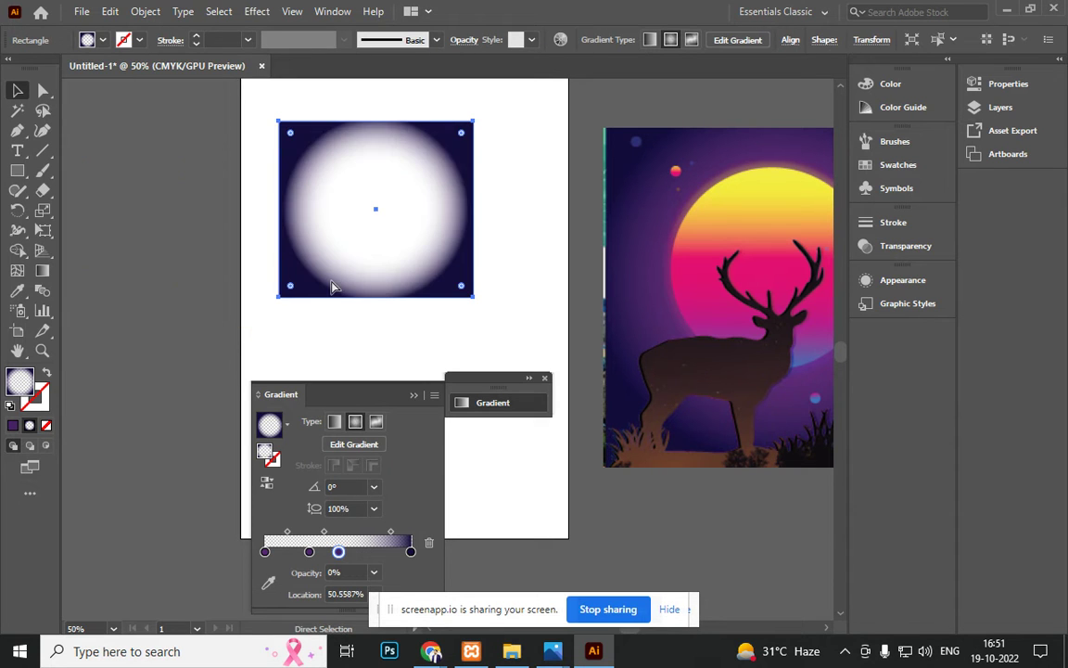
key("ctrl+z")
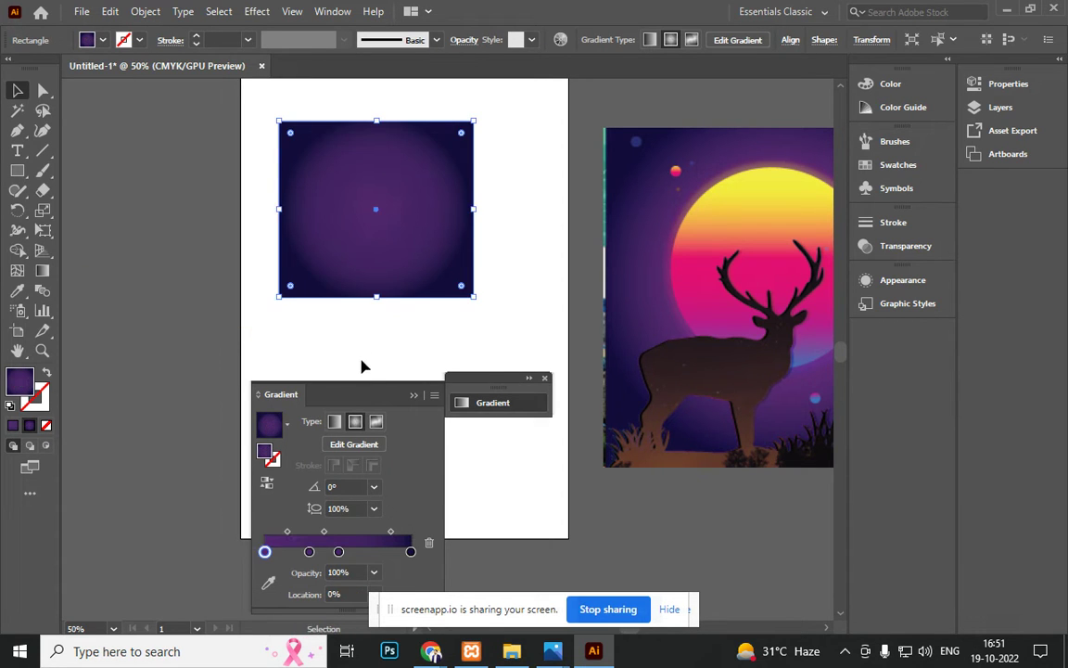
Step: Deselect the rectangle and move the floating Gradient panel off the artboard, over the lower part of the deer image
left_click(364, 363)
left_click_drag(374, 345, 288, 325)
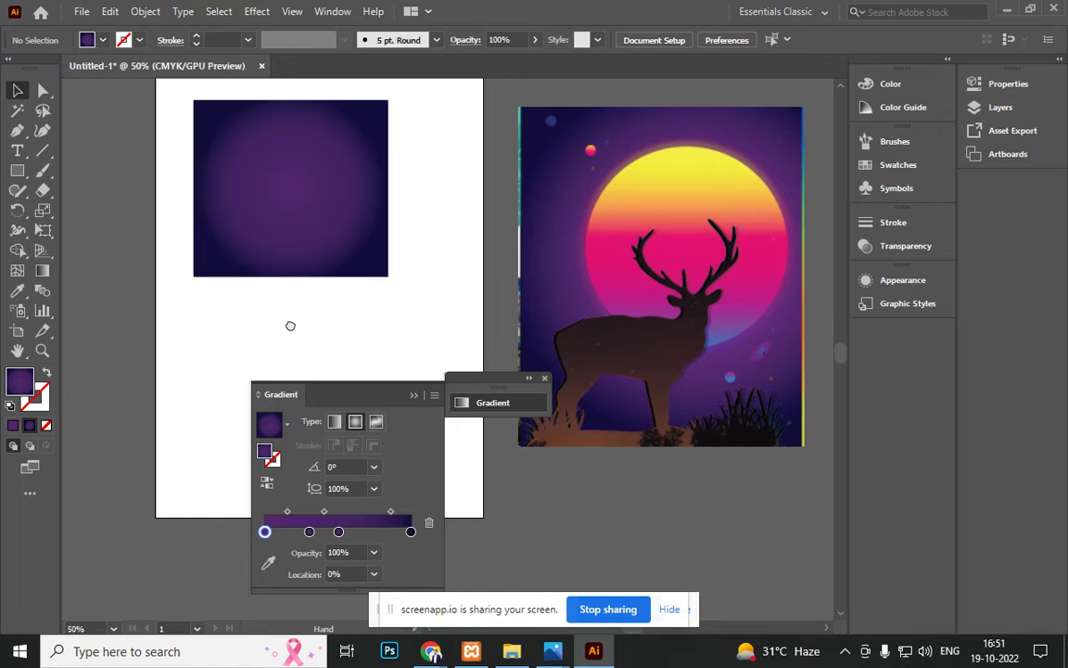
scroll(417, 292, "down", 2)
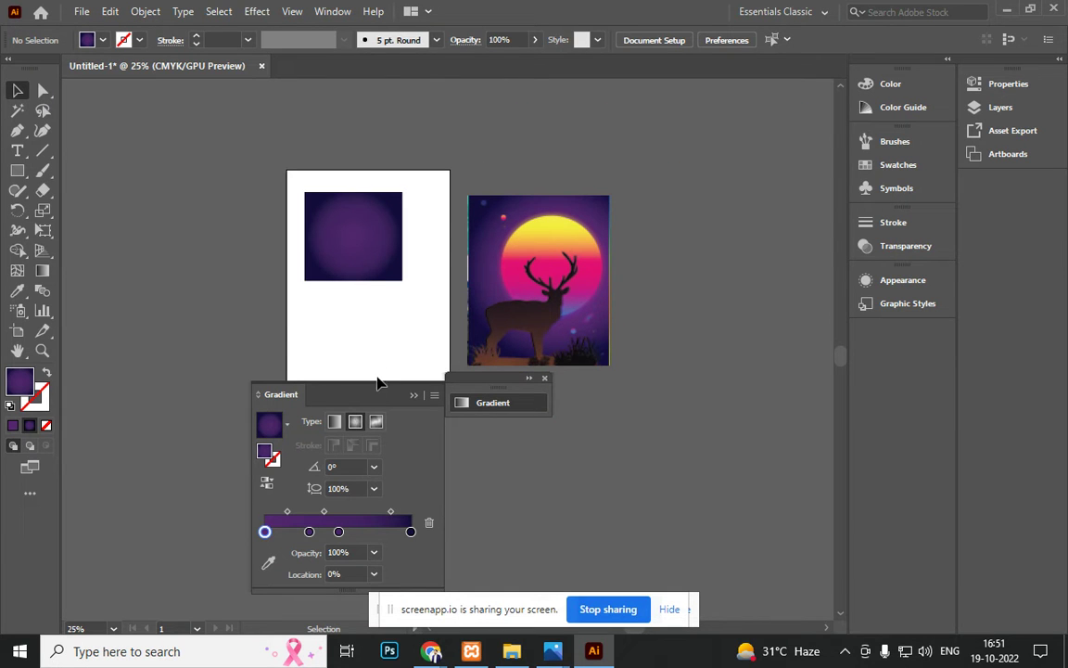
left_click_drag(370, 382, 717, 360)
scroll(360, 248, "up", 2)
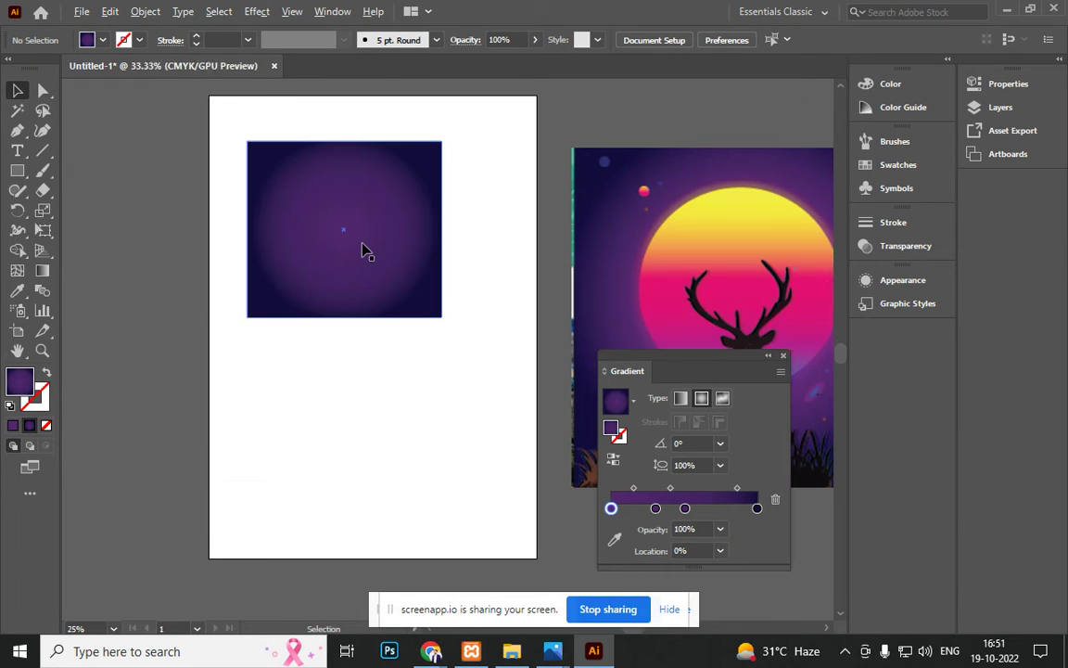
Step: Rotate the rectangle's radial gradient to about -24°, enlarge it slightly, and shift its second colour stop to about 19%
left_click(358, 252)
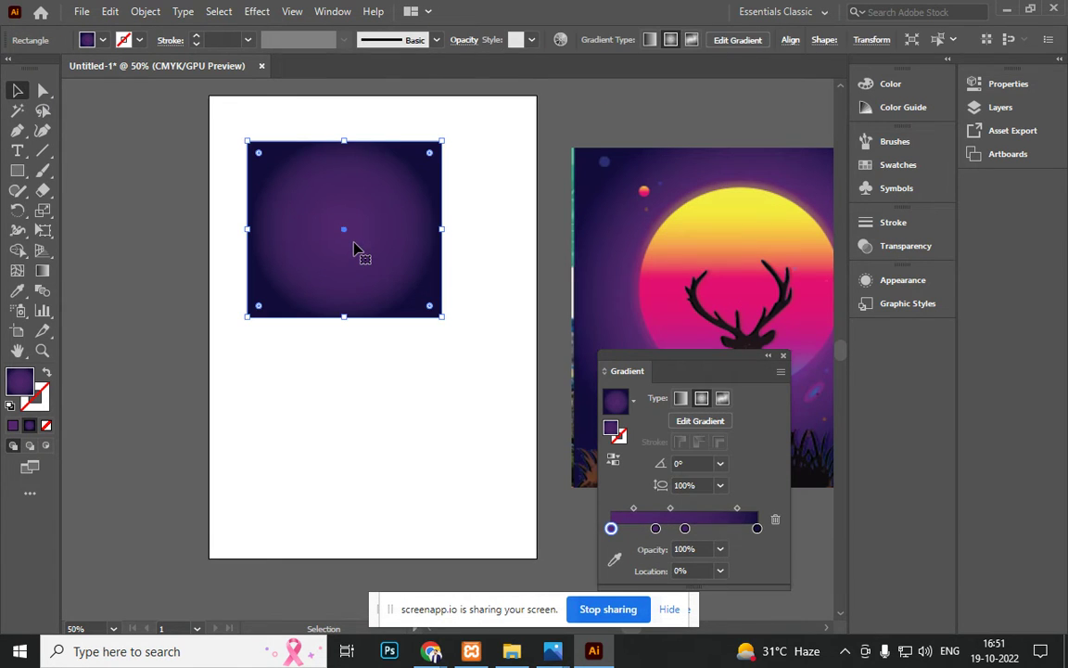
key("g")
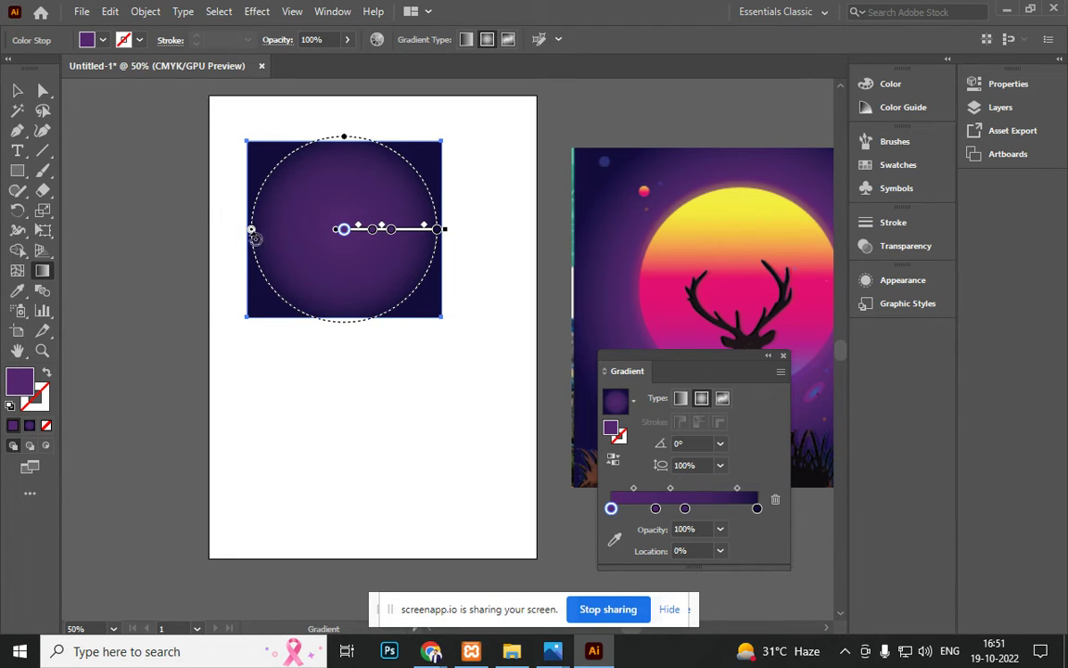
mouse_move(251, 229)
left_mouse_down()
mouse_move(255, 239)
mouse_move(234, 264)
mouse_move(228, 234)
mouse_move(259, 194)
mouse_move(251, 190)
left_mouse_up()
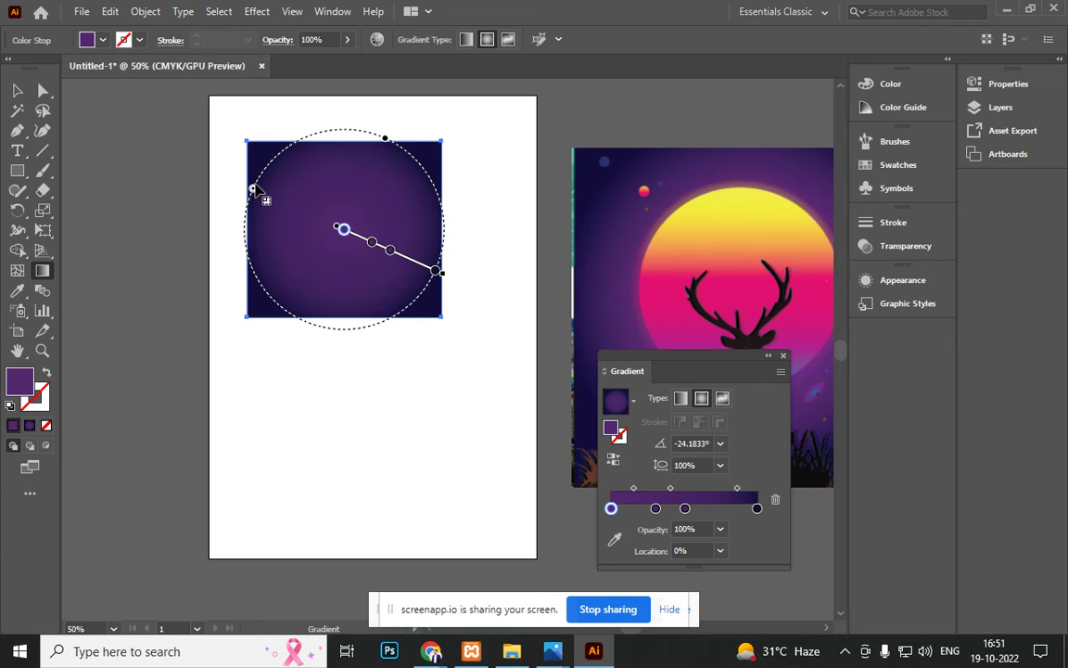
left_click(436, 270)
left_click(339, 229)
mouse_move(343, 229)
left_mouse_down()
mouse_move(405, 268)
mouse_move(337, 227)
mouse_move(363, 244)
mouse_move(351, 235)
left_mouse_up()
left_click(343, 230)
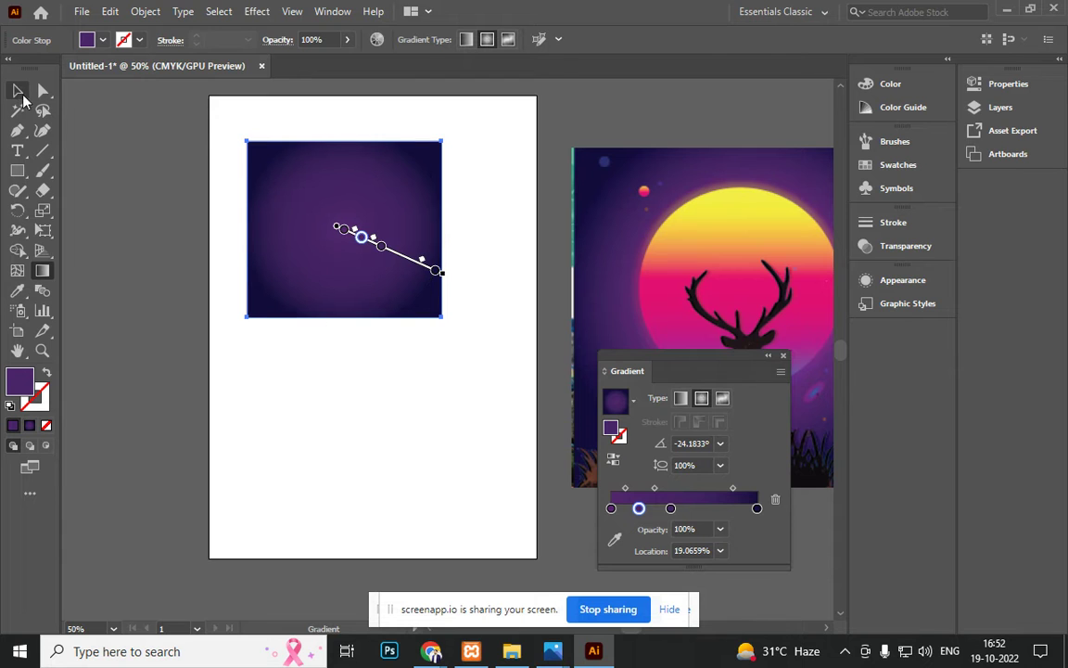
Step: Align the rectangle with the artboard's upper-left corner and stretch it to cover the whole artboard
left_click(15, 91)
left_click(615, 276)
left_click_drag(319, 255, 282, 209)
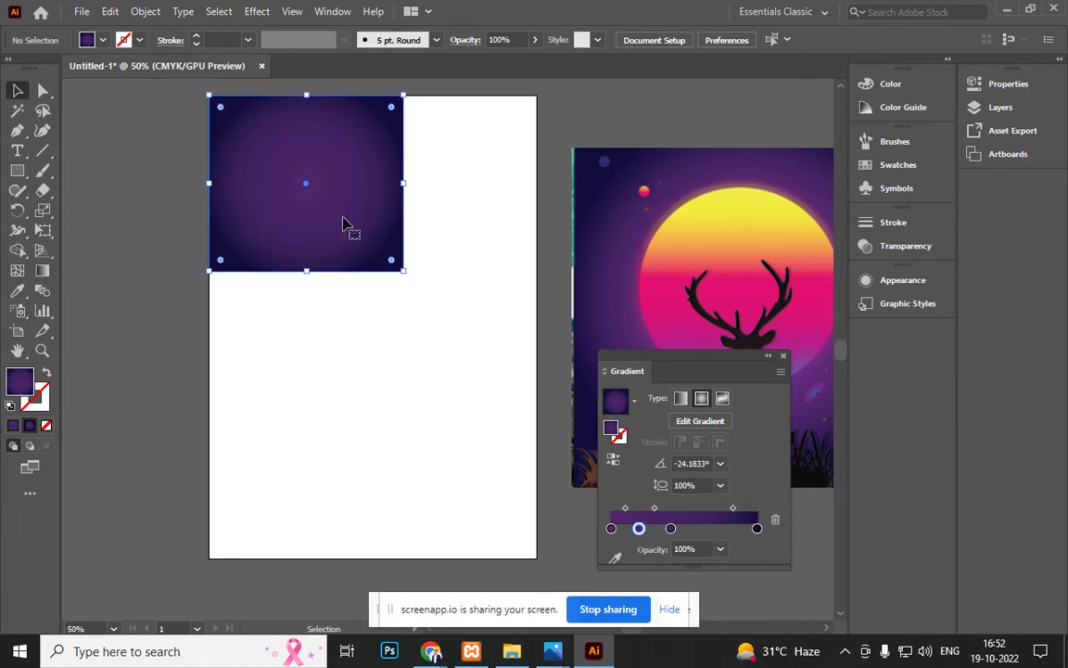
left_click_drag(406, 184, 536, 195)
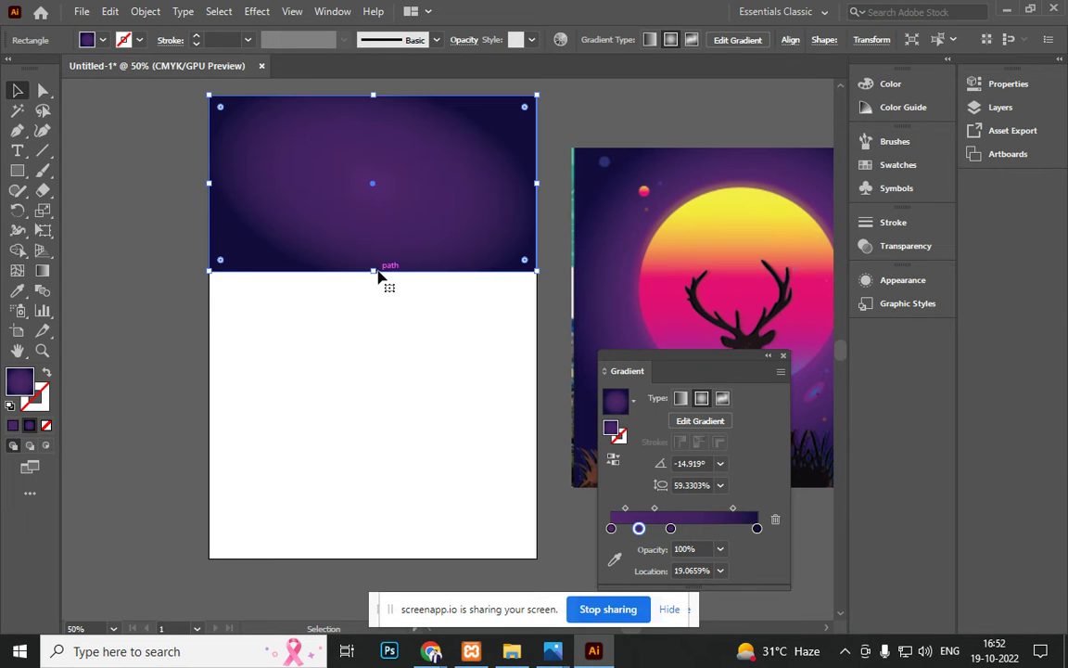
left_click_drag(377, 273, 400, 555)
left_click(137, 281)
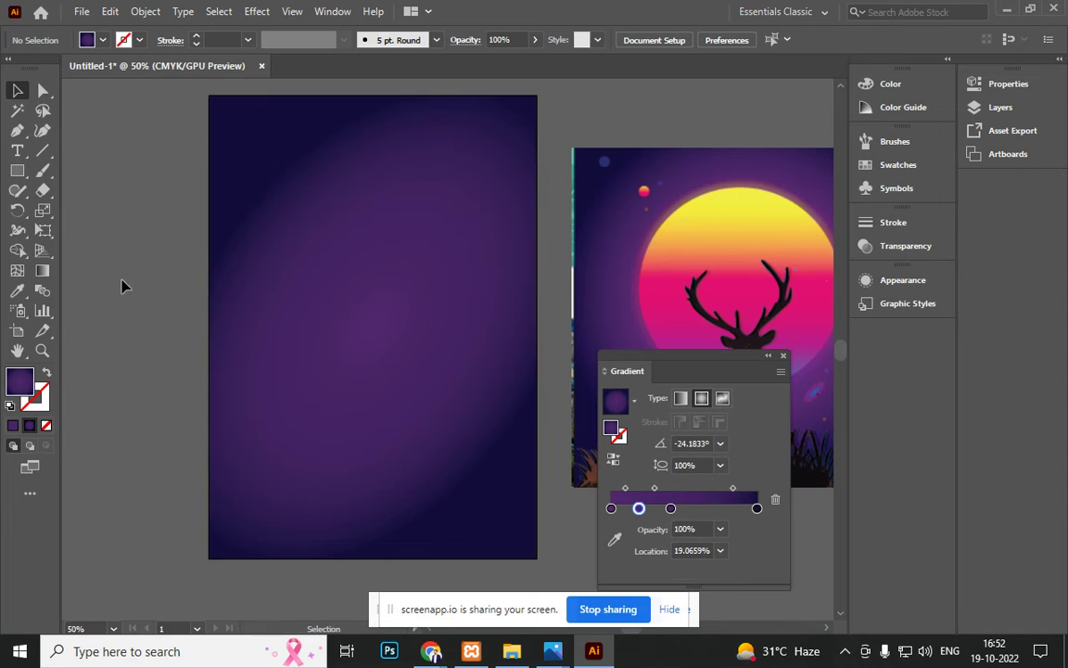
Step: Reshape the background's radial gradient to an aspect ratio of about 99% and enlarge it past the artboard's side edges
scroll(403, 314, "down", 2)
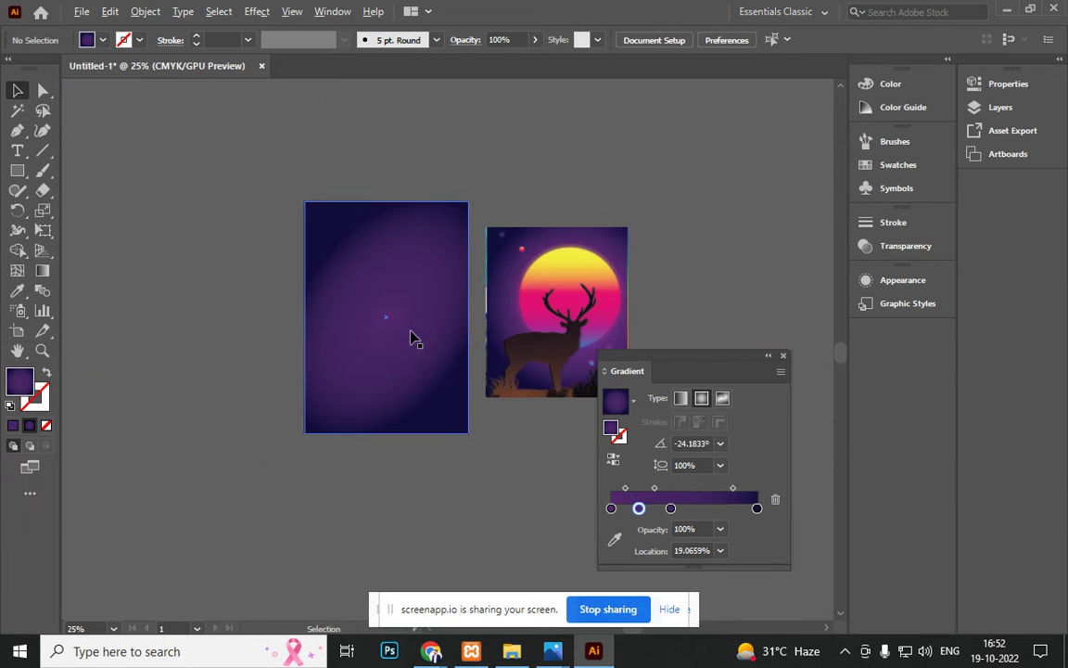
scroll(366, 413, "up", 1)
left_click(379, 402)
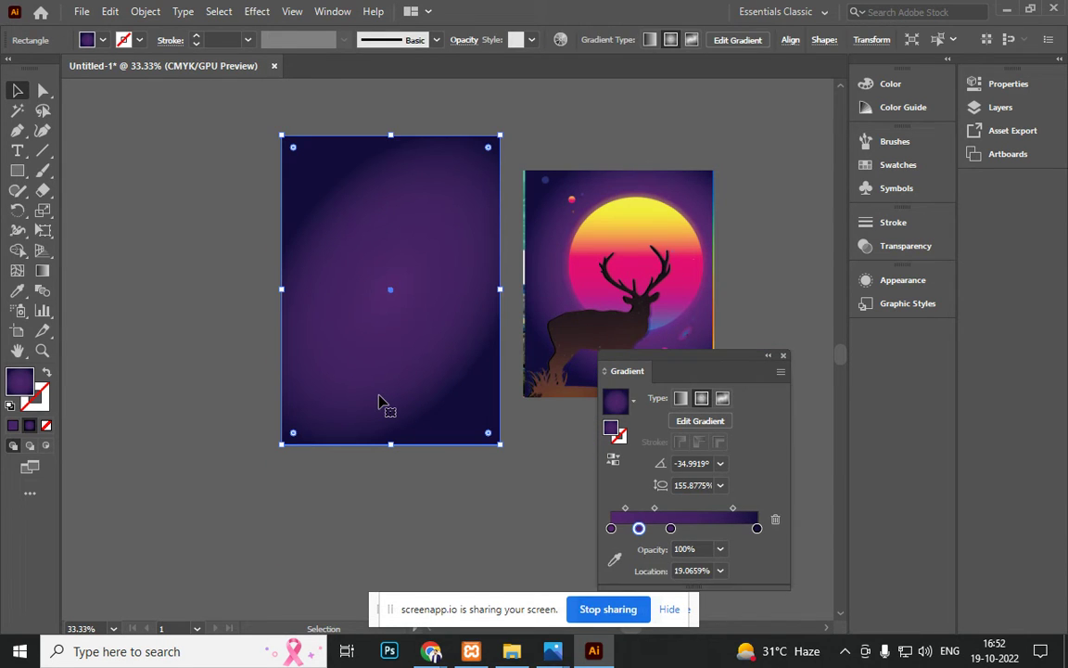
key("g")
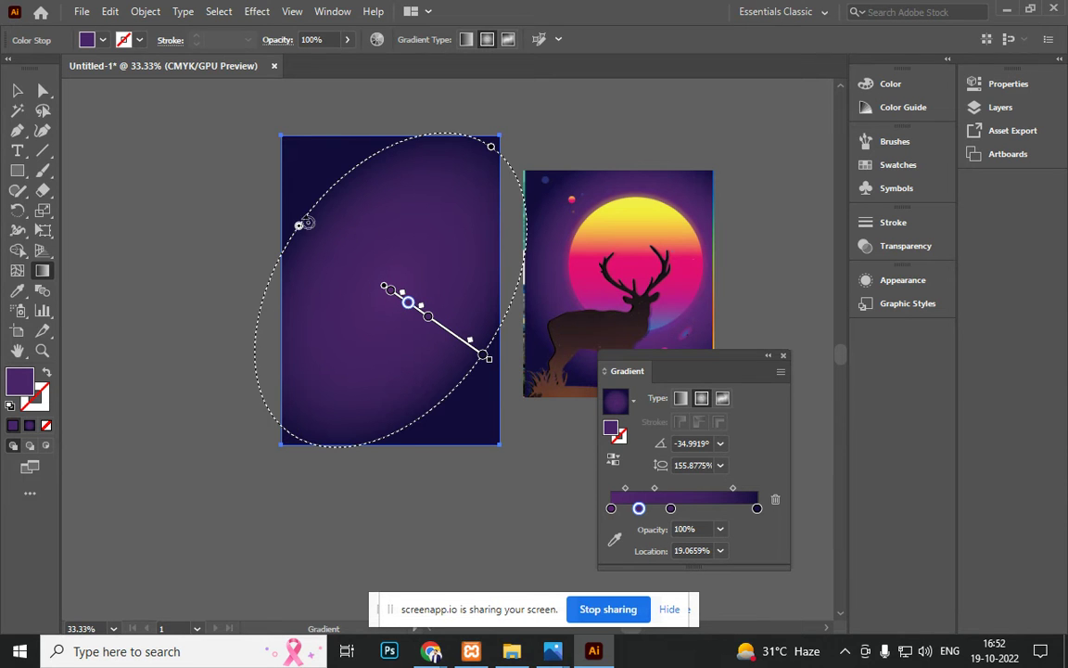
mouse_move(278, 211)
left_mouse_down()
mouse_move(298, 224)
mouse_move(293, 209)
mouse_move(298, 224)
left_mouse_up()
mouse_move(493, 150)
left_mouse_down()
mouse_move(489, 175)
mouse_move(460, 206)
left_mouse_up()
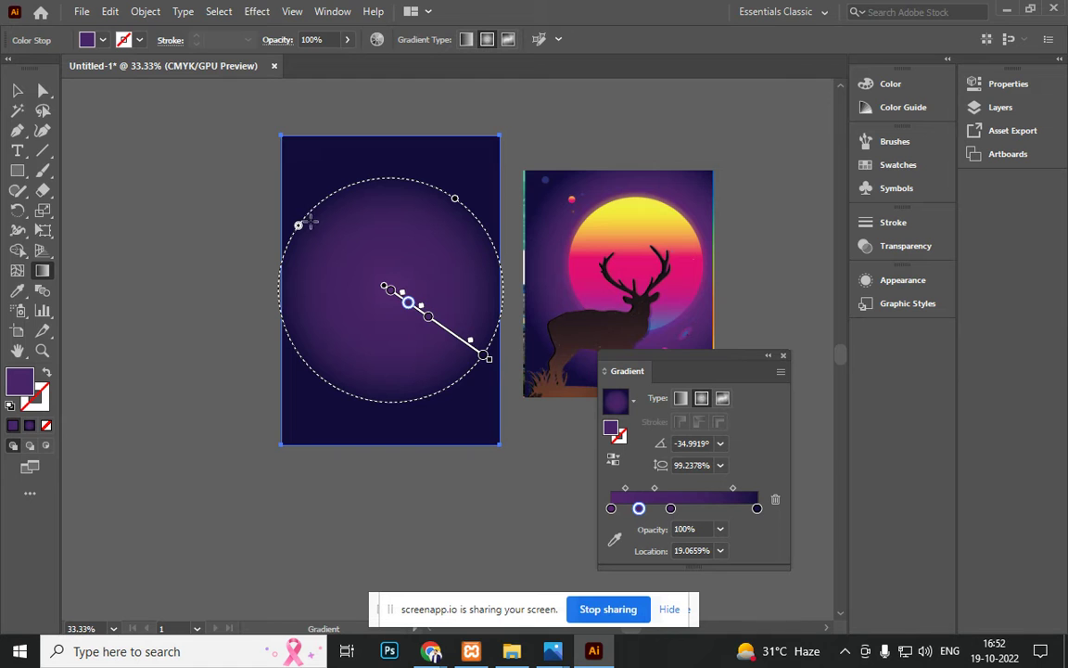
left_click_drag(298, 226, 257, 197)
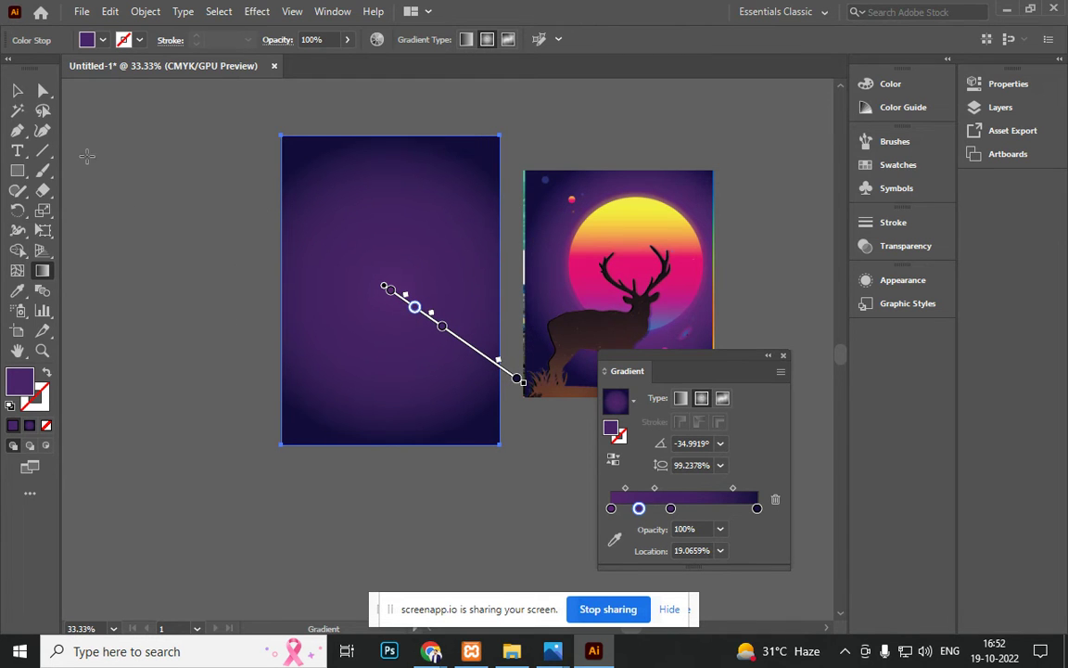
left_click(17, 90)
left_click(119, 221)
Step: Draw a circle outward from the background's centre and change its gradient fill to linear
left_click_drag(439, 271, 446, 305)
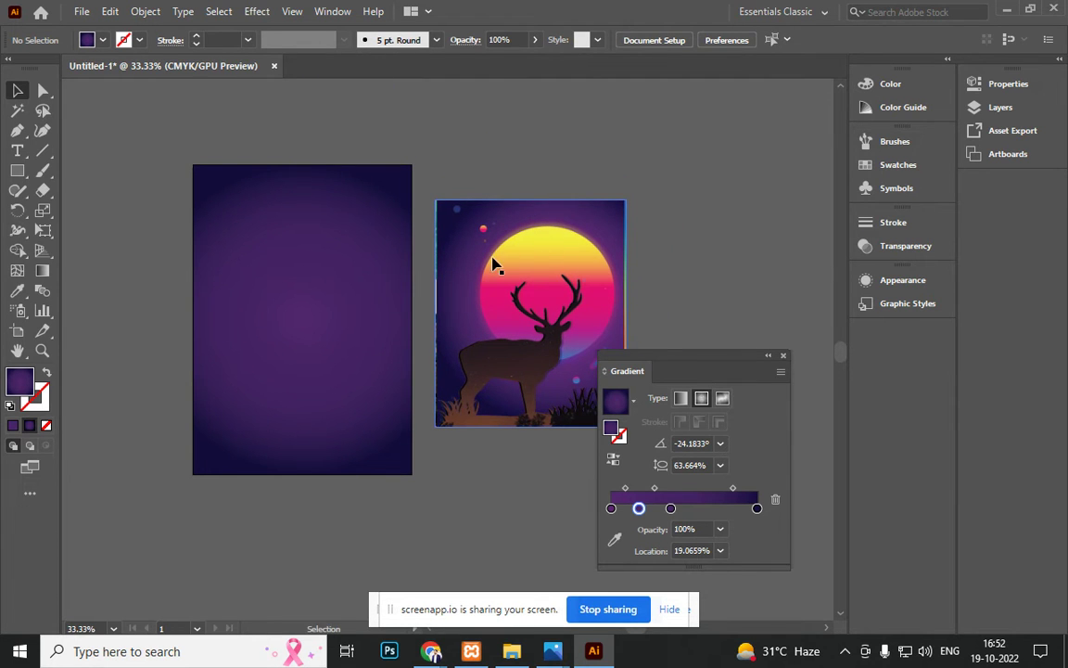
scroll(543, 303, "up", 3, "alt")
scroll(543, 304, "down", 5, "alt")
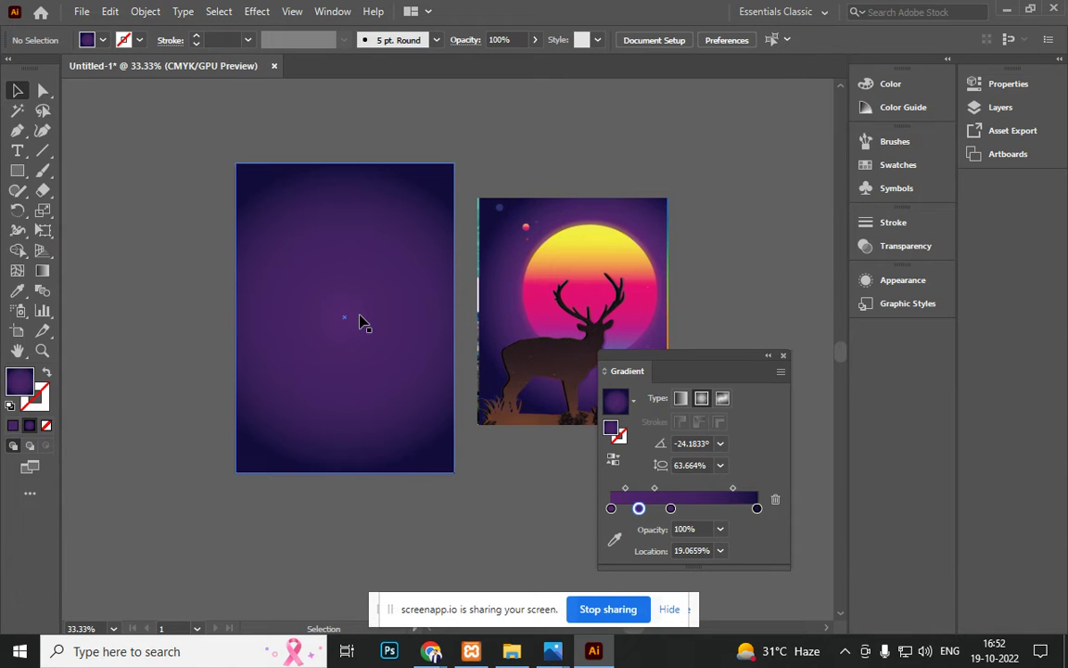
key("l")
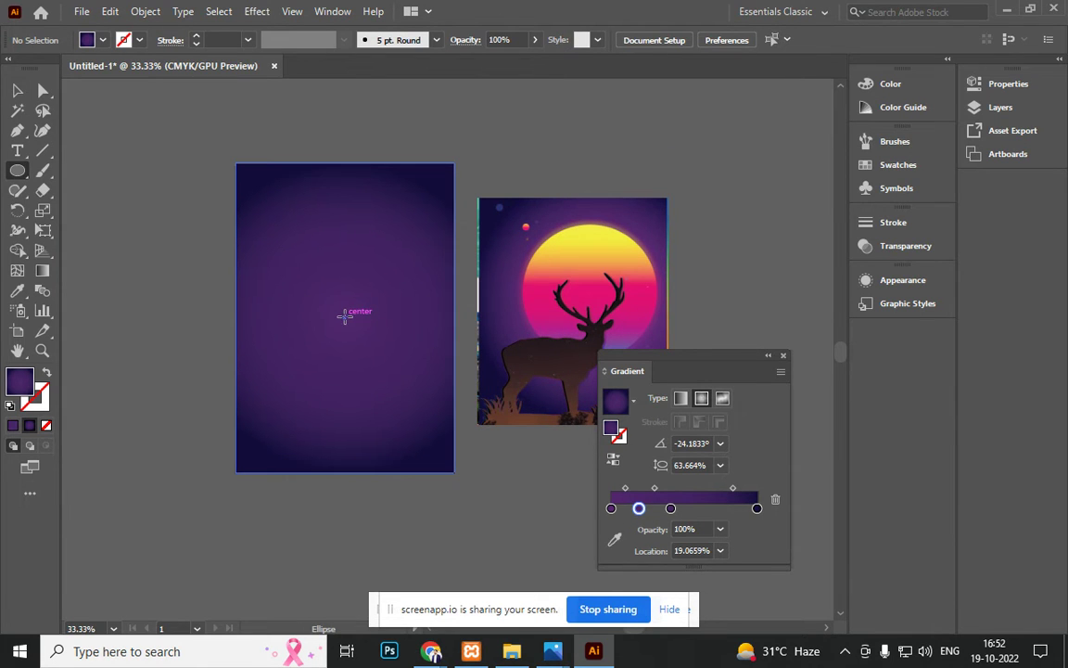
left_click_drag(344, 316, 401, 393)
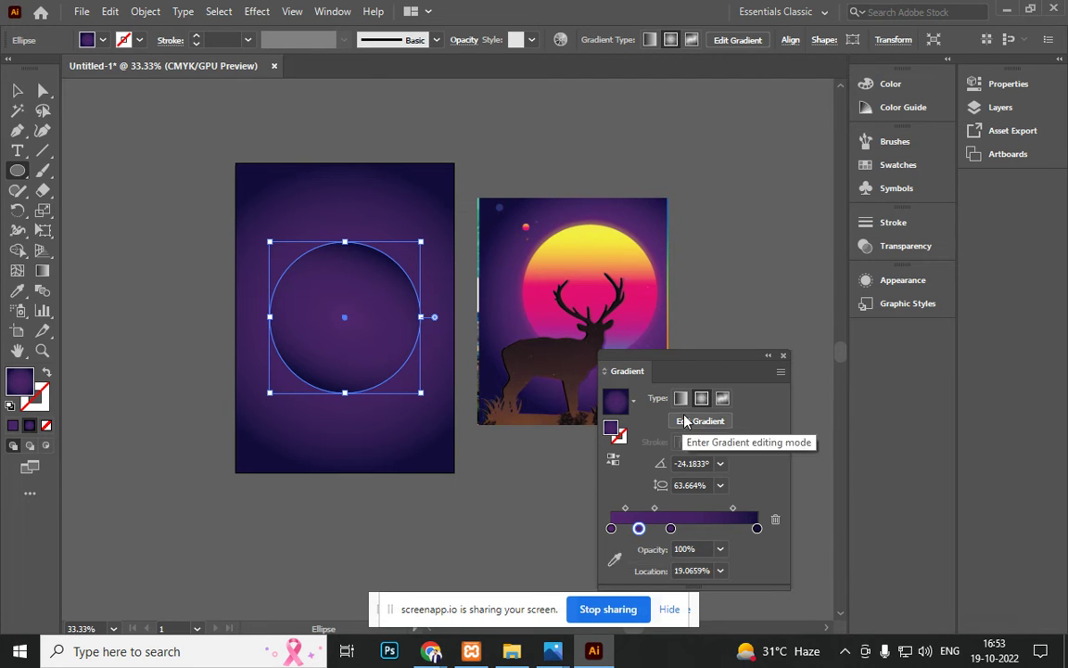
left_click(681, 400)
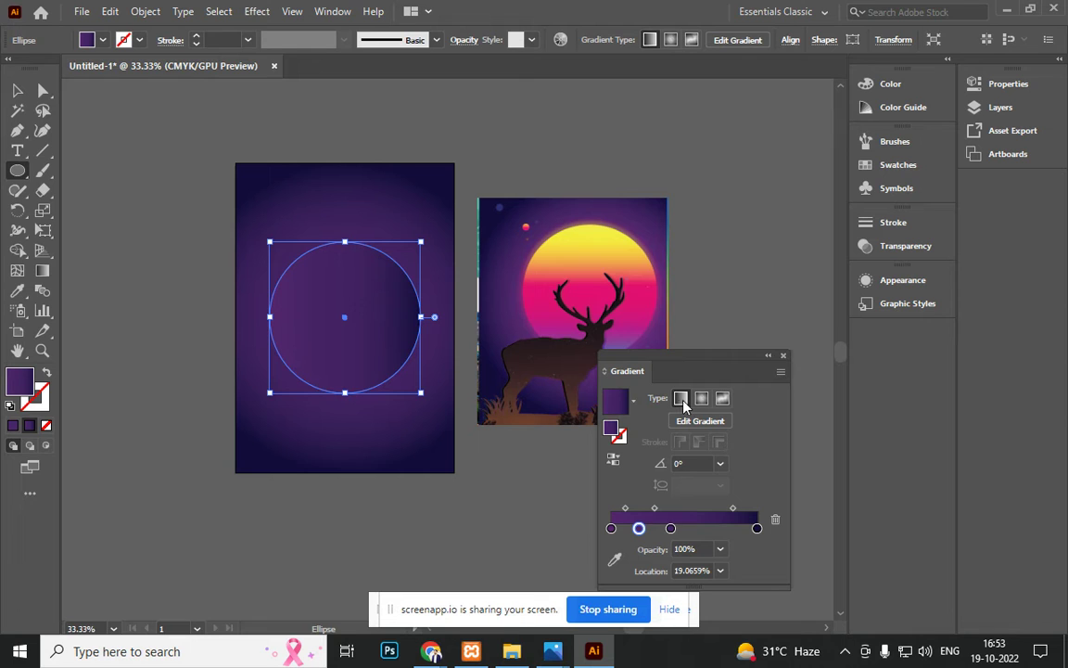
Step: Recolour the circle's first gradient stop with yellow sampled from the upper part of the sun in the deer image
left_click(611, 528)
key("i")
left_click(595, 241, "shift")
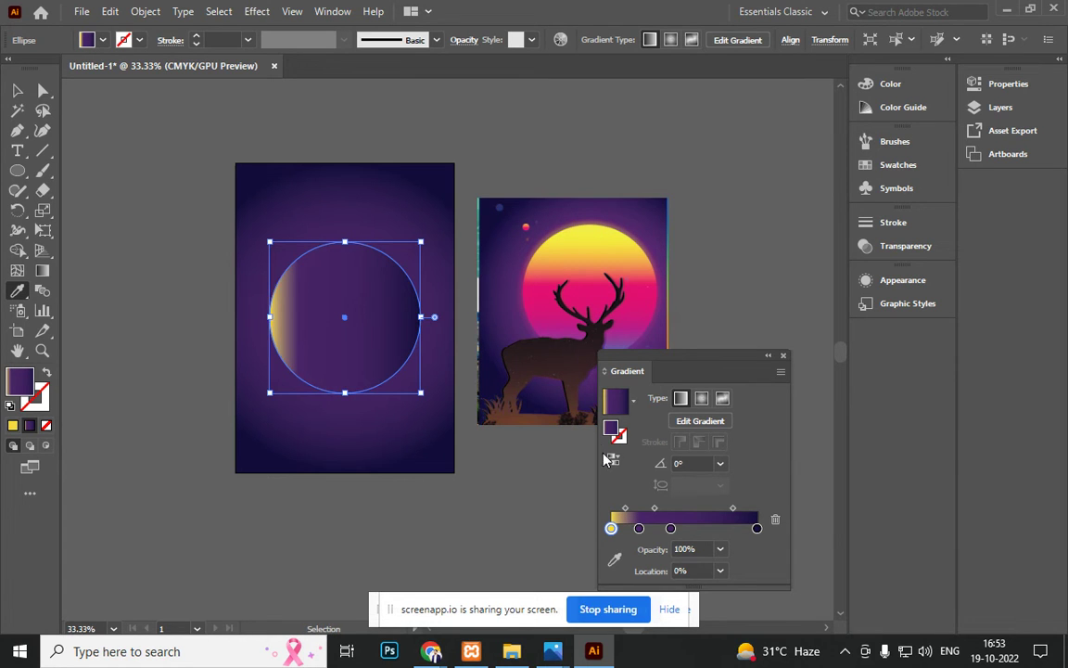
key("ctrl+z")
left_click(615, 561)
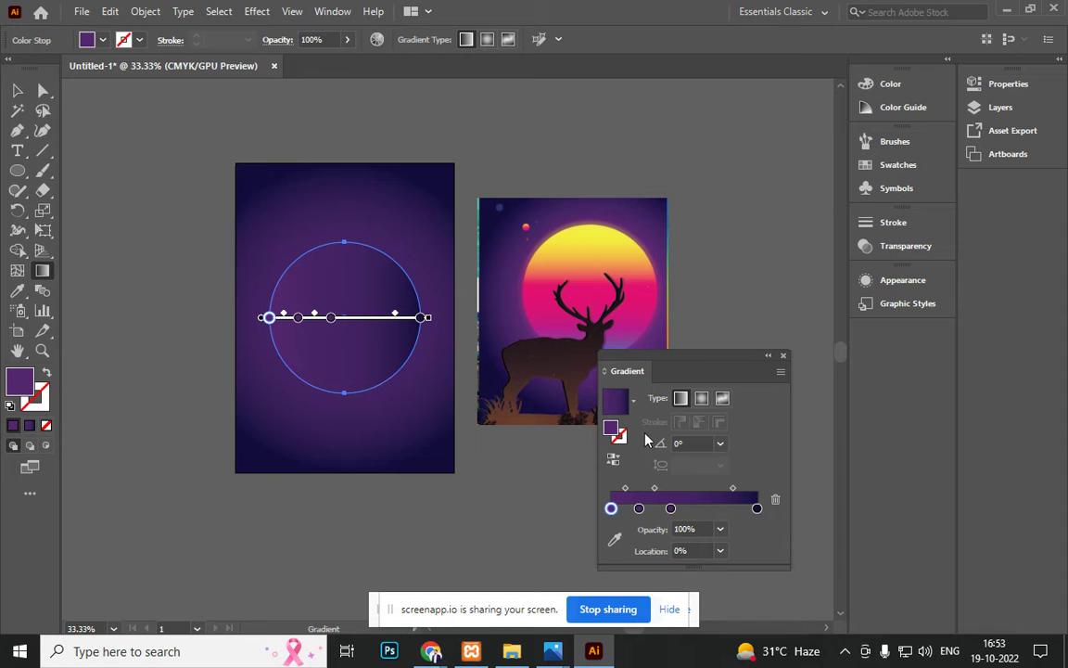
left_click(598, 240)
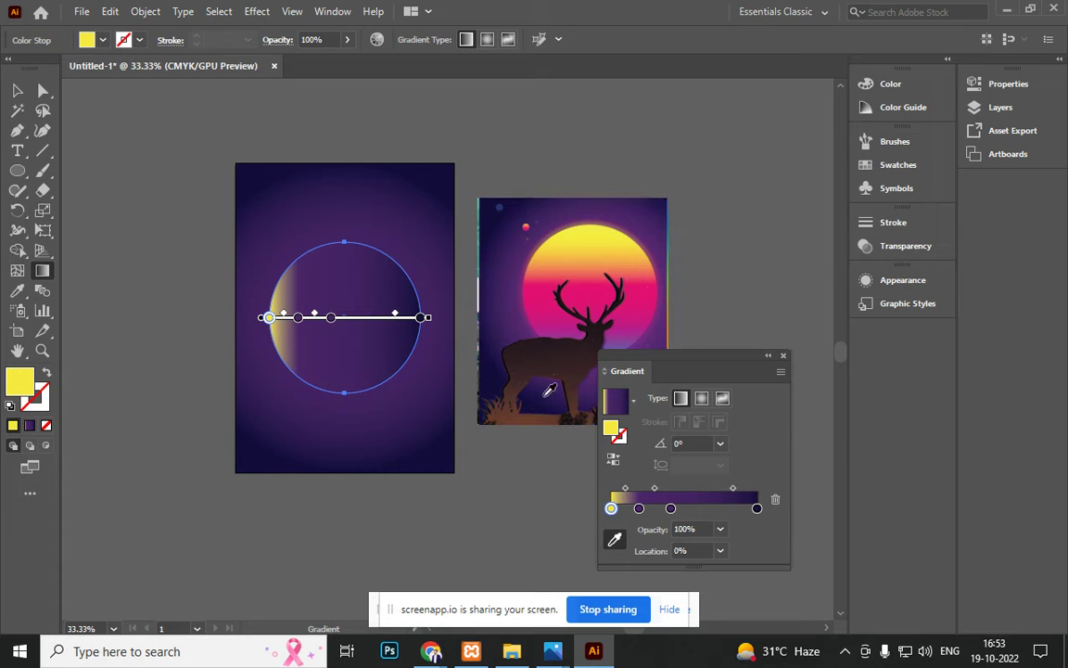
Step: Try sampling the sun's orange with the Eyedropper for the circle's gradient, and undo the result
key("i")
left_click(539, 256)
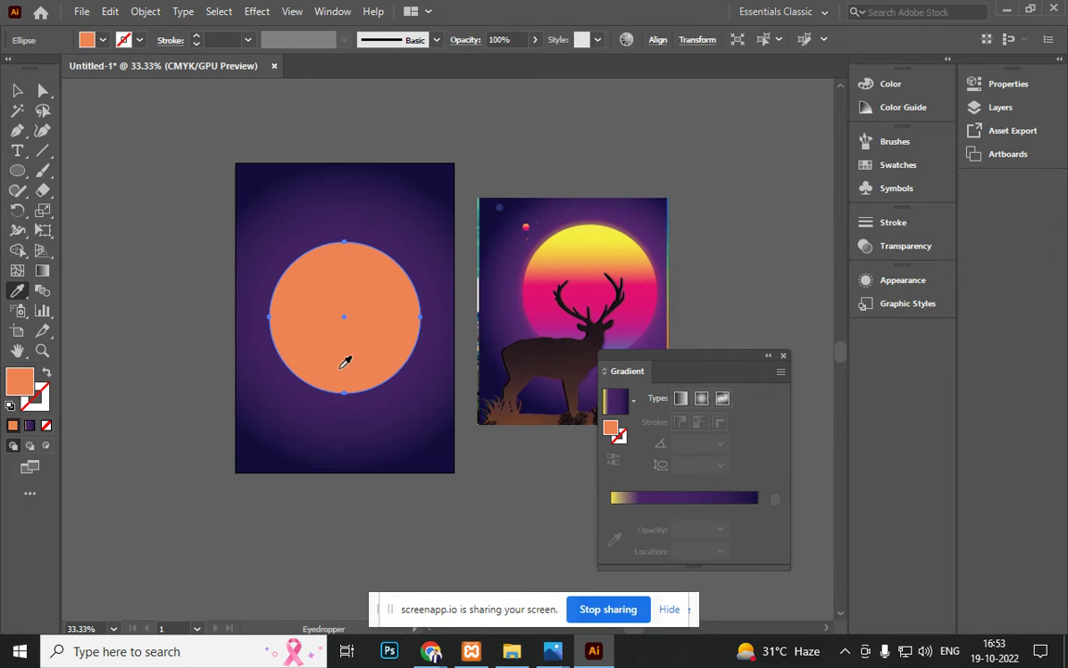
key("ctrl+z")
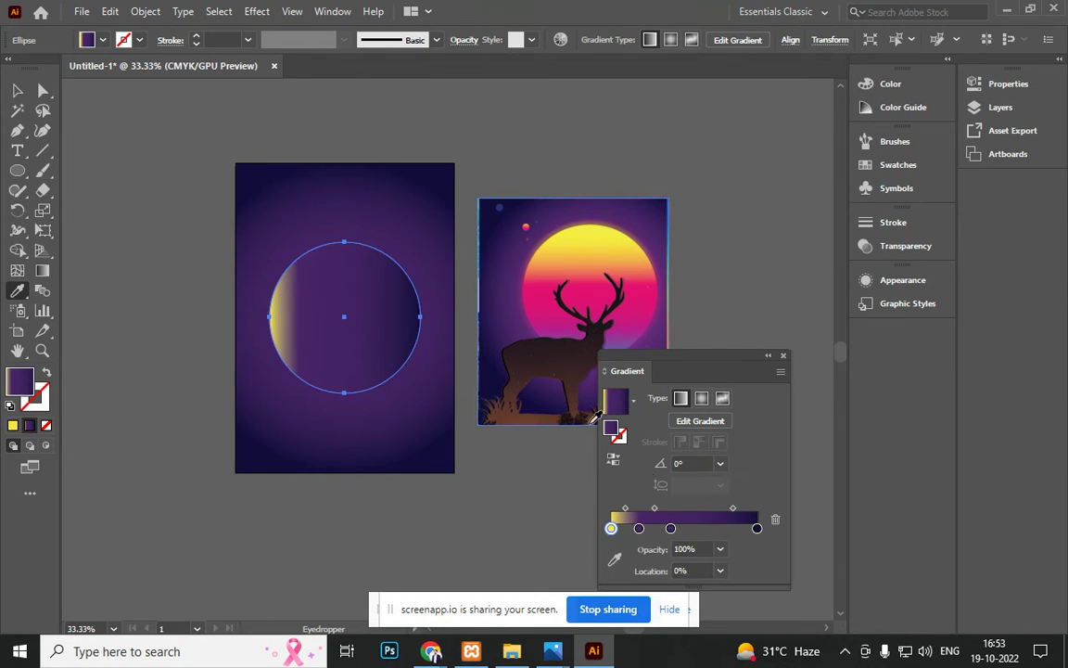
Step: Recolour the circle's second, third and last gradient stops with pink, magenta-purple and violet sampled from the sun in the deer image
left_click(640, 530)
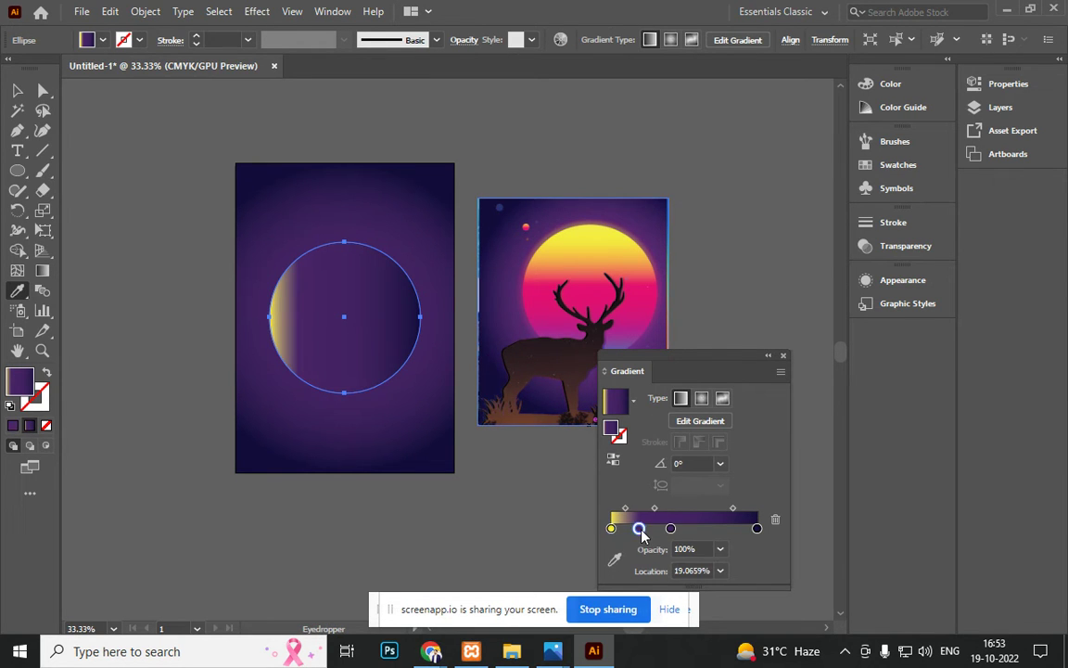
left_click(551, 286)
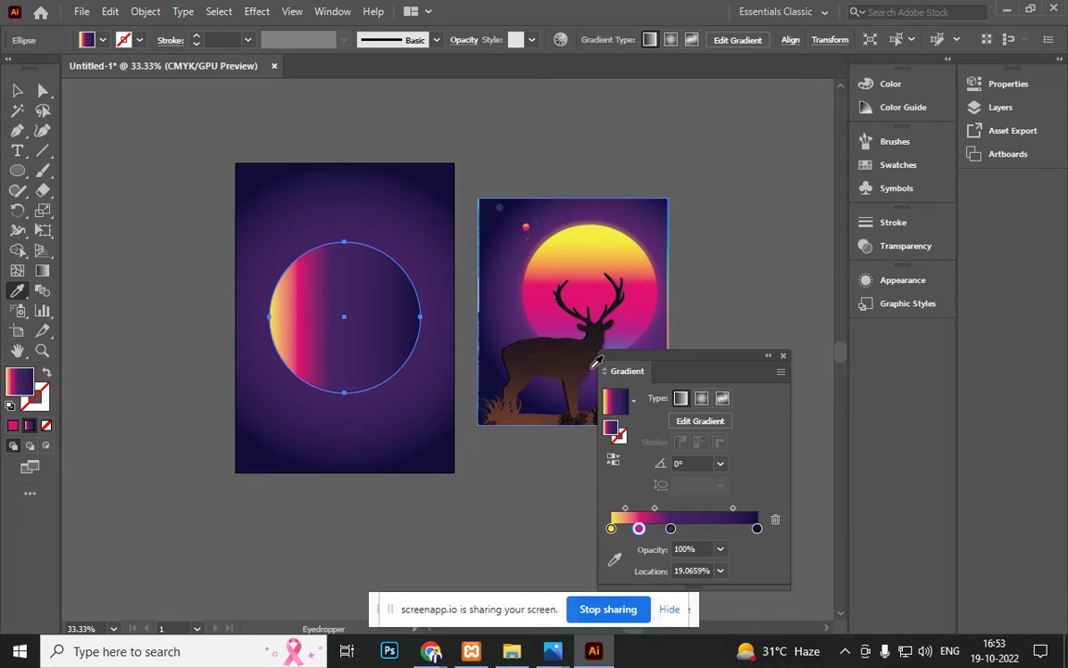
left_click(670, 527)
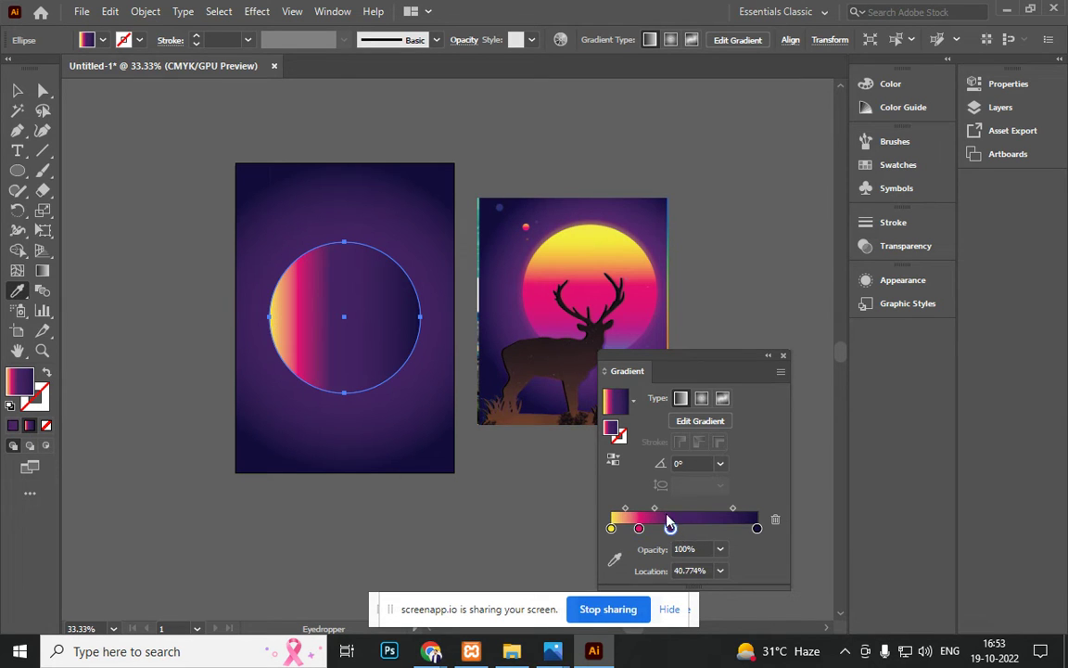
left_click(574, 330)
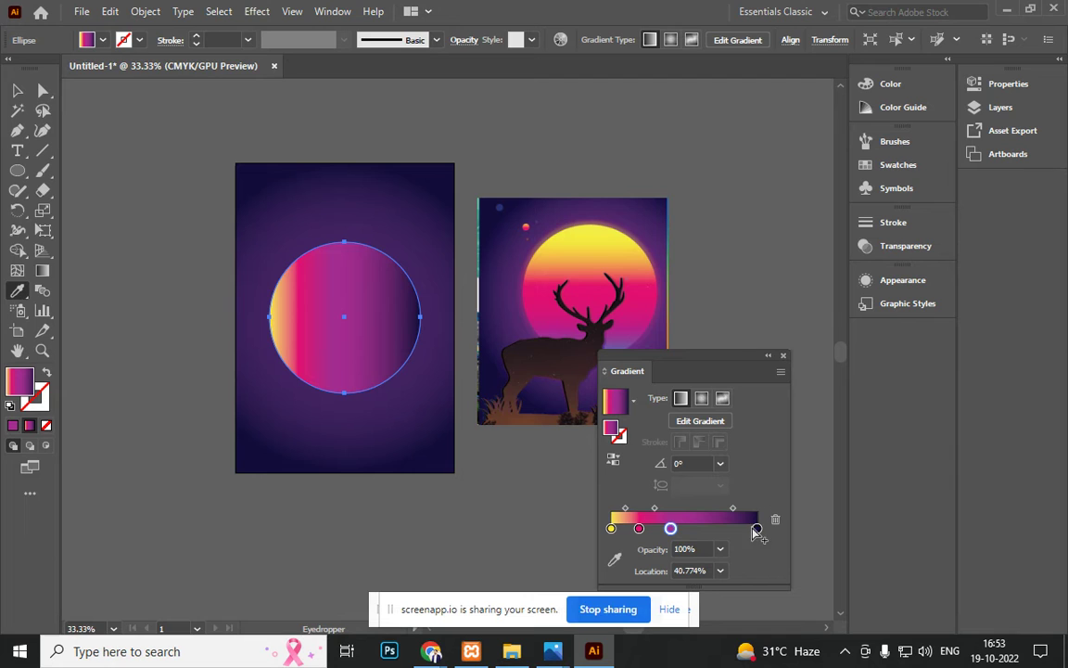
left_click(756, 528)
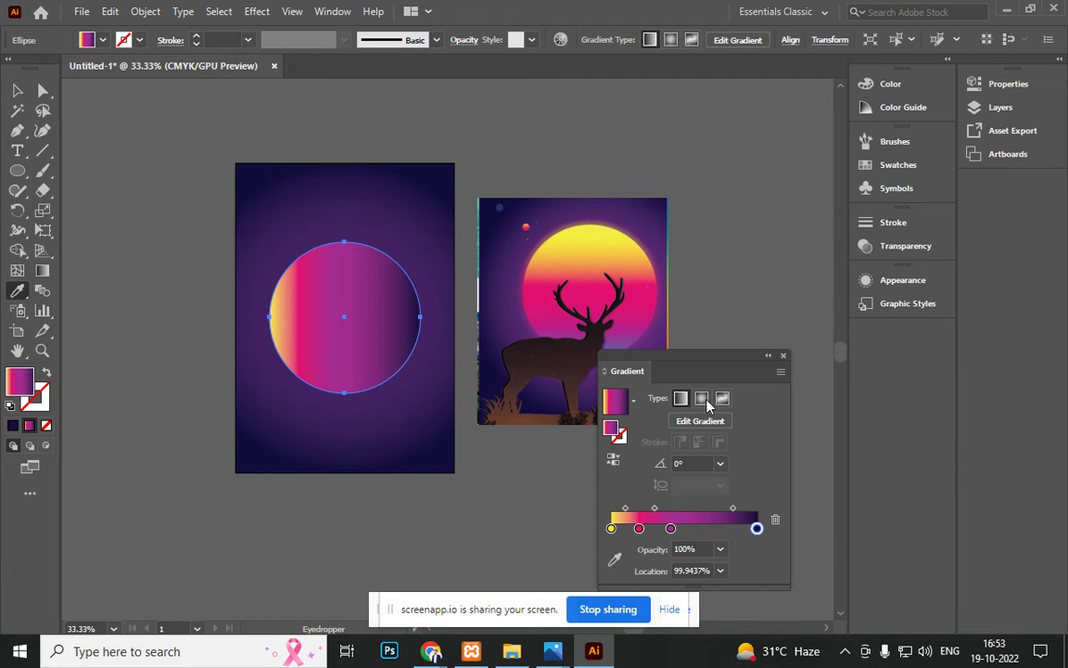
left_click(628, 341)
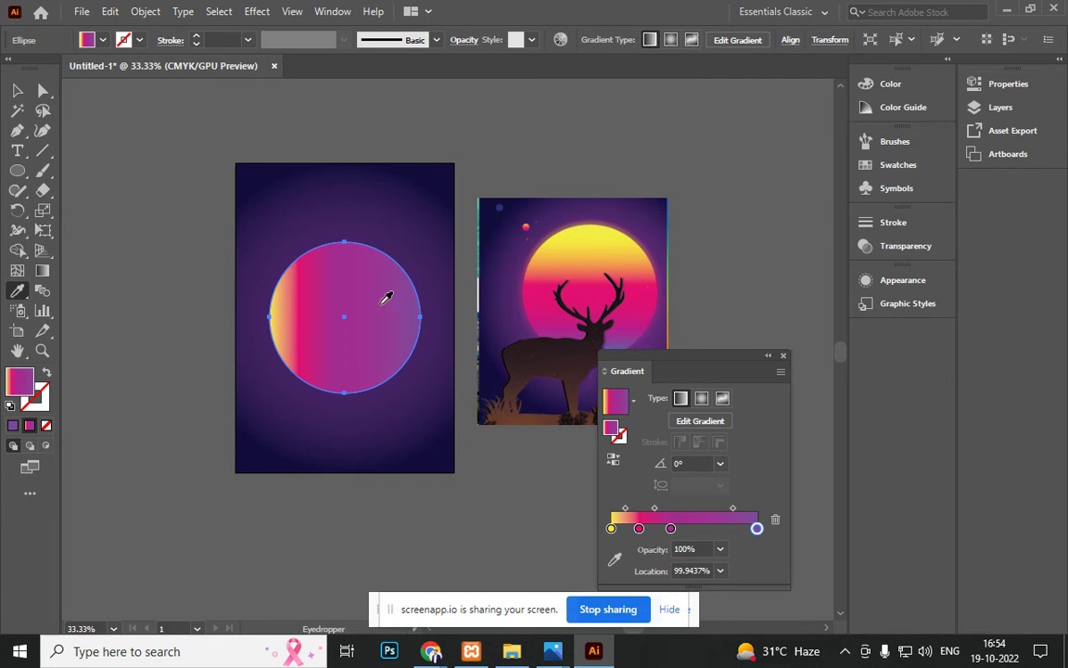
Step: Try a 90° angle for the circle's linear gradient and set it to -90° to put yellow at the circle's top
left_click(677, 463)
type("90")
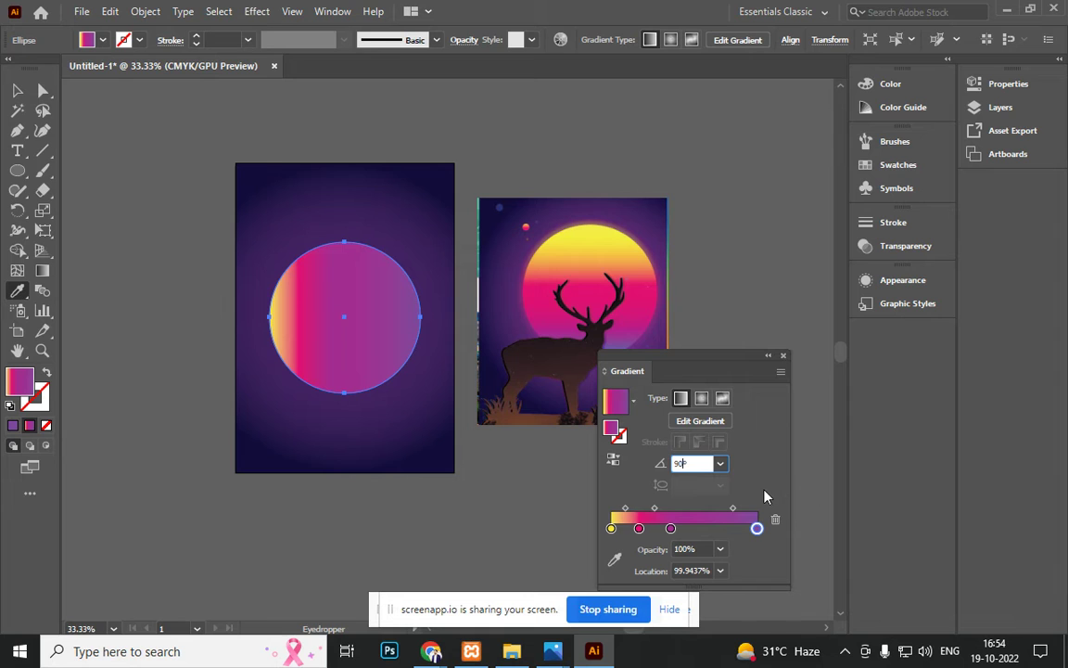
key("Return")
left_click(309, 317)
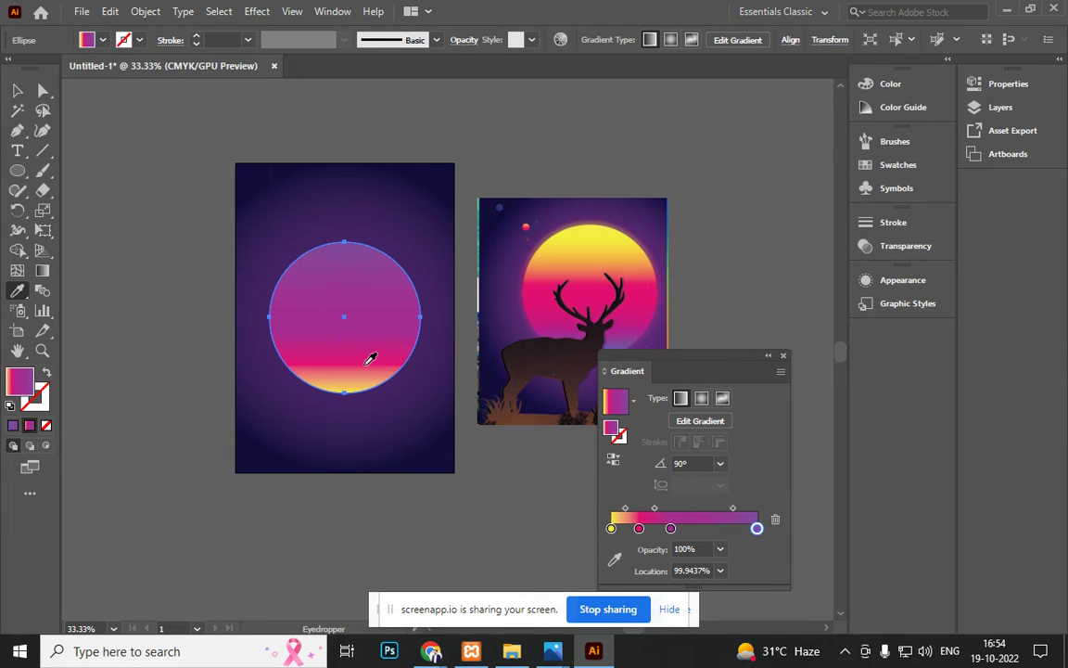
left_click(675, 465)
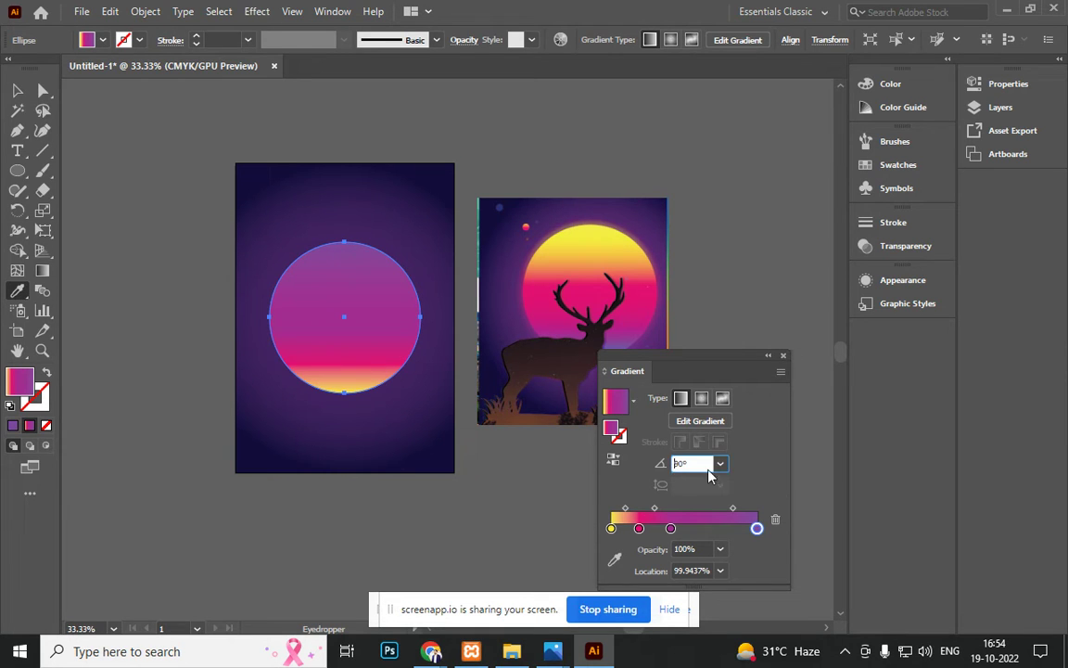
key("Return")
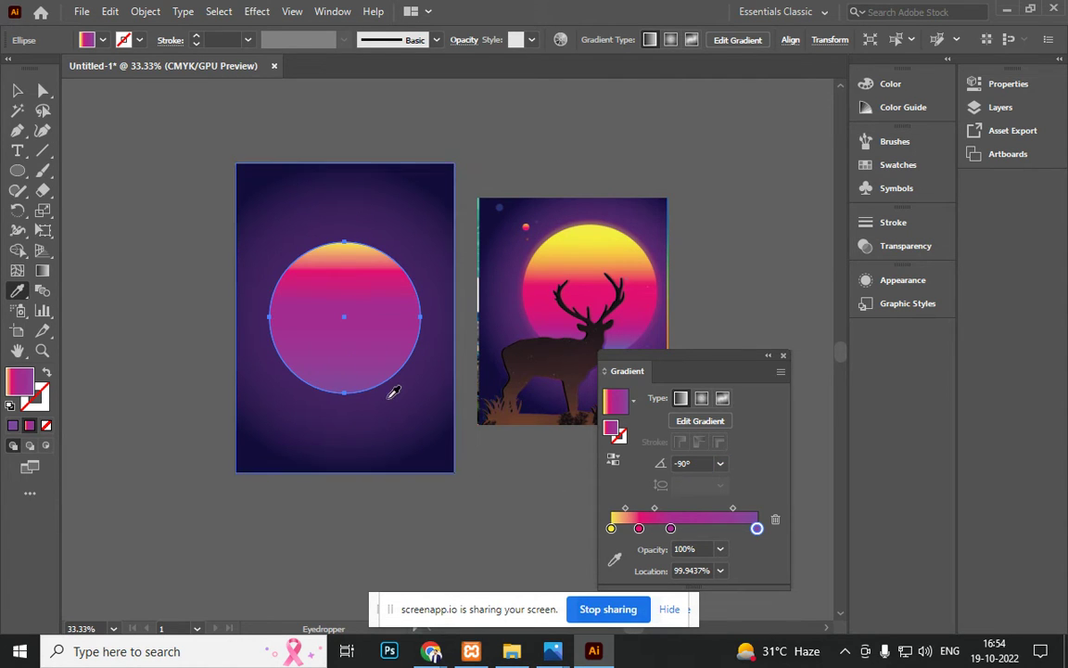
Step: Move the magenta-purple stop to about 74%, the pink stop to about 44%, and the last gradient midpoint to about 37%
left_click_drag(671, 530, 722, 535)
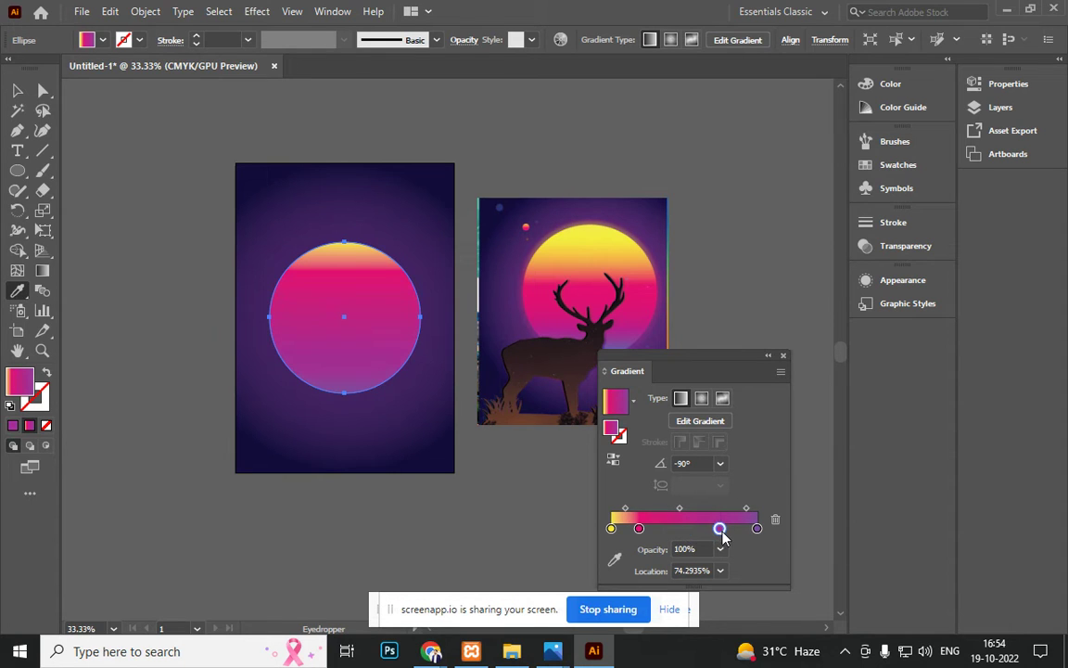
left_click_drag(639, 529, 674, 529)
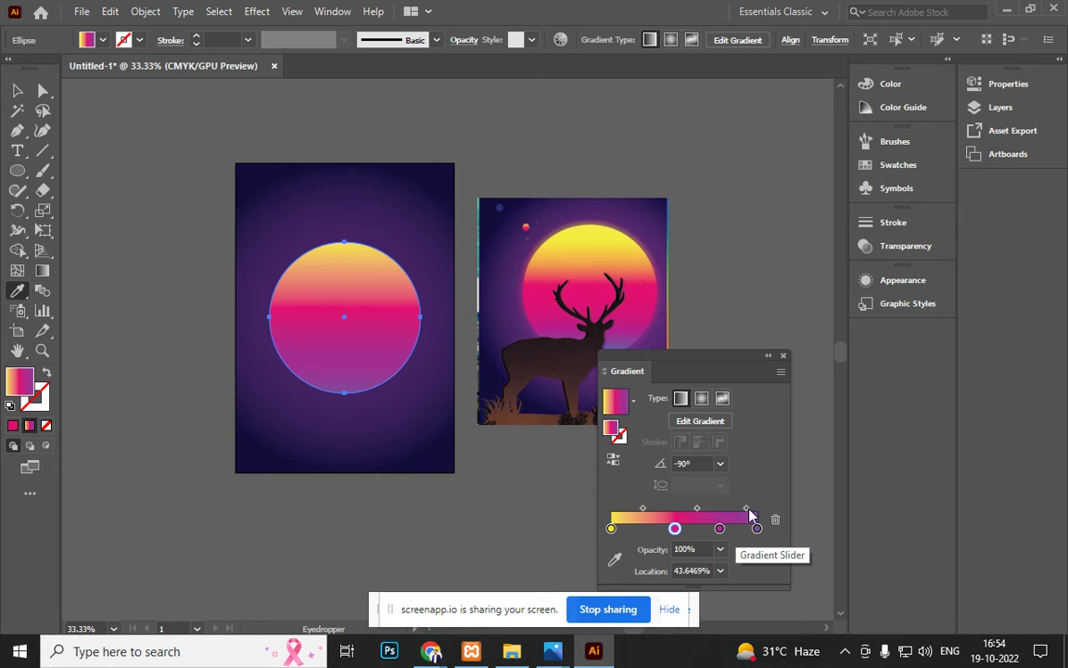
left_click_drag(747, 509, 734, 515)
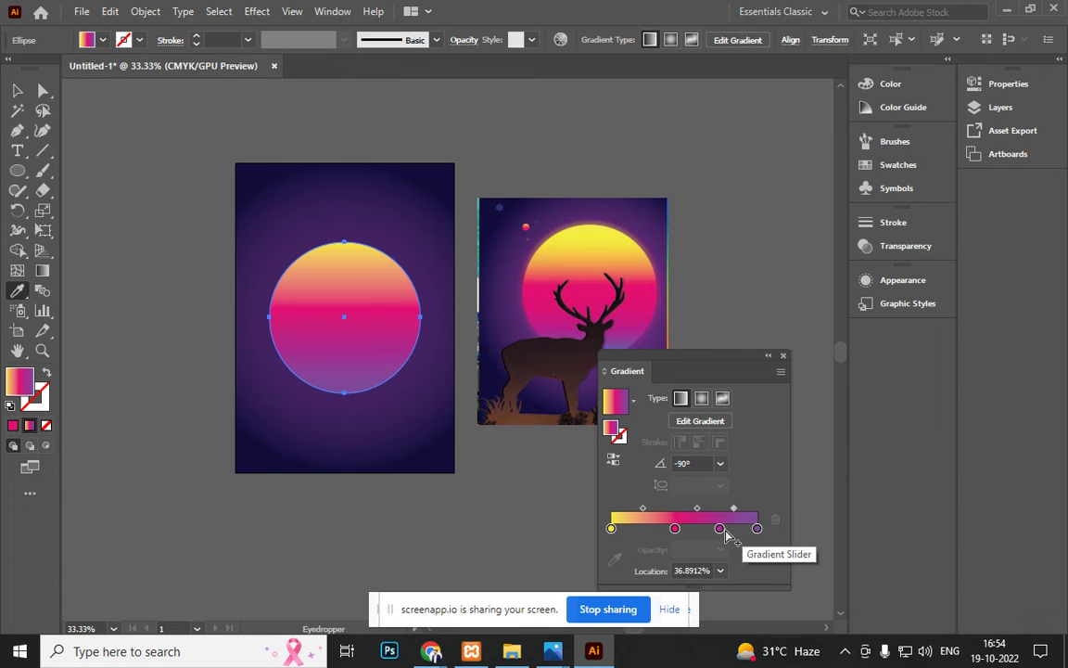
Step: Switch to the browser to check the Google Meet call, and return to Illustrator
key("alt+Tab")
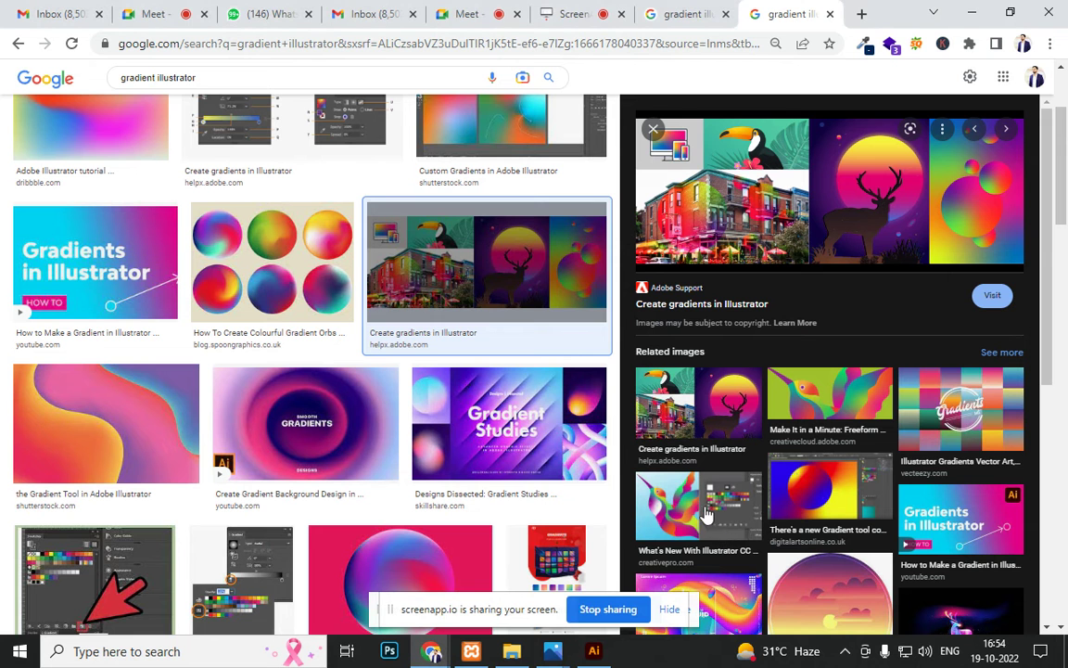
left_click(451, 21)
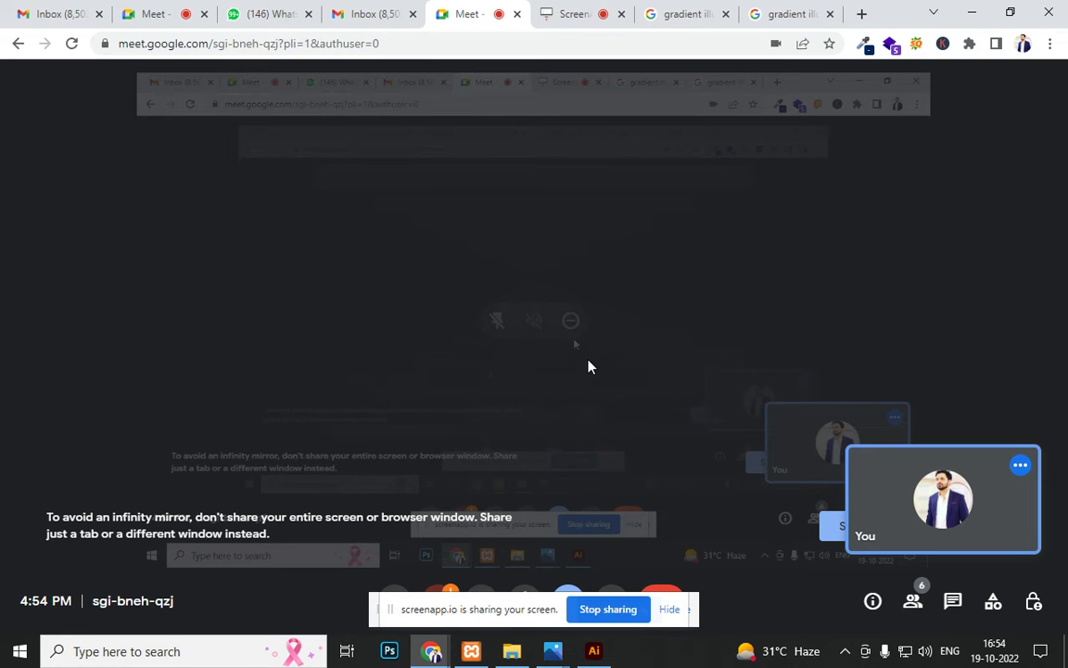
key("alt+Tab")
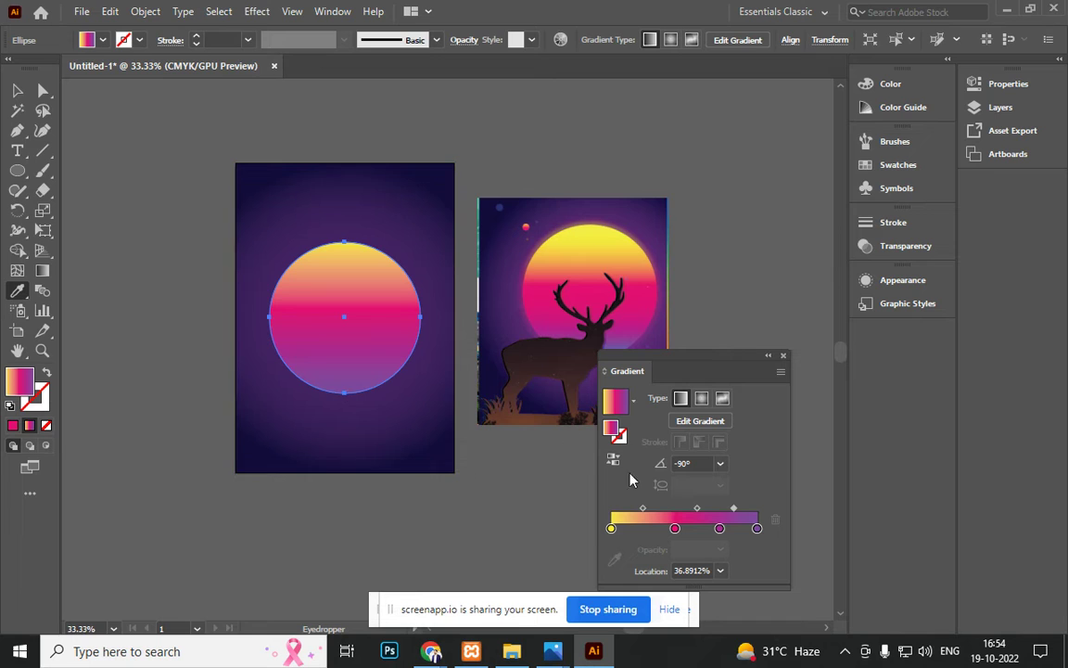
Step: Add a gradient stop at about 81% between the last two stops, and admit the waiting participant to the Google Meet call
left_click(731, 530)
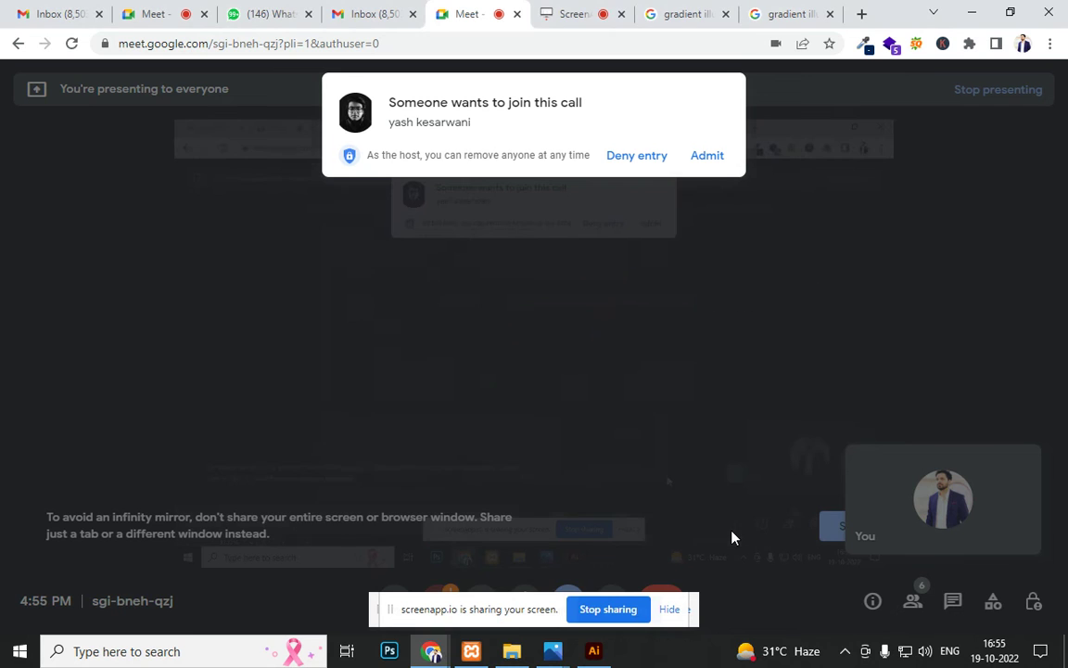
left_click(707, 157)
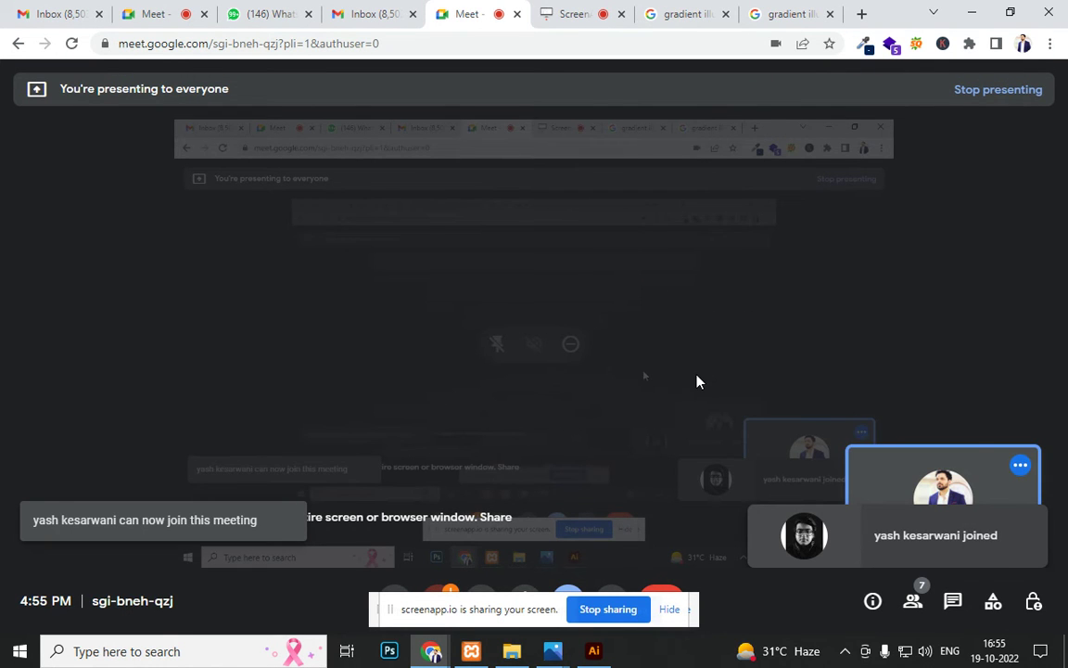
key("alt+Tab")
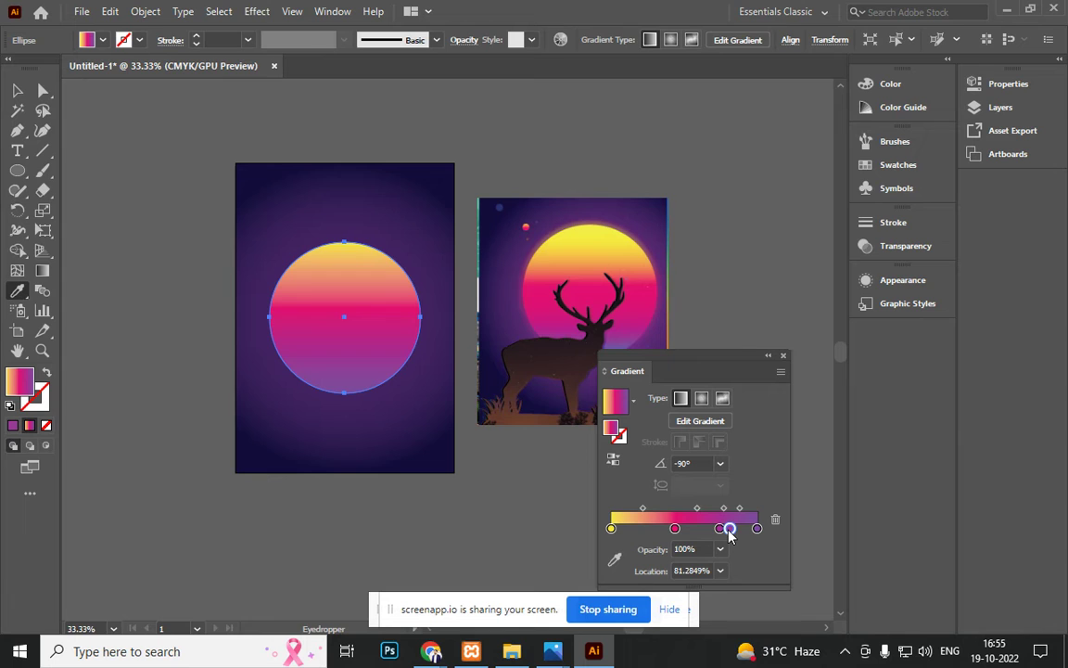
Step: Move the added stop to about 86%, and recolour it violet and the end stop blue, sampling the sun's lower part
left_click_drag(730, 528, 733, 528)
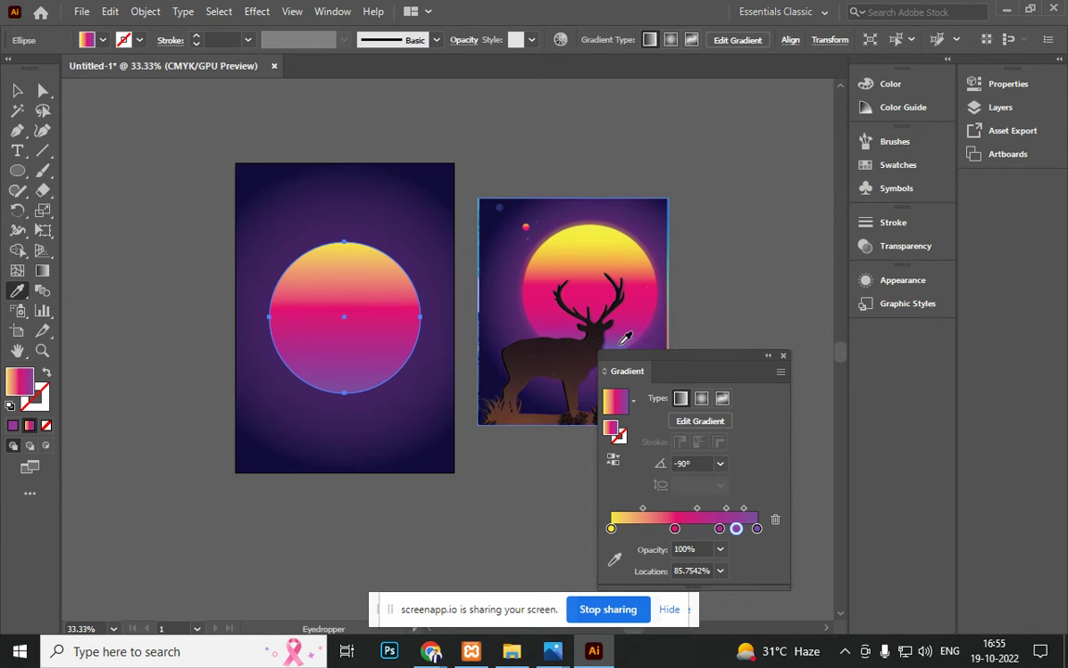
left_click_drag(633, 362, 720, 345)
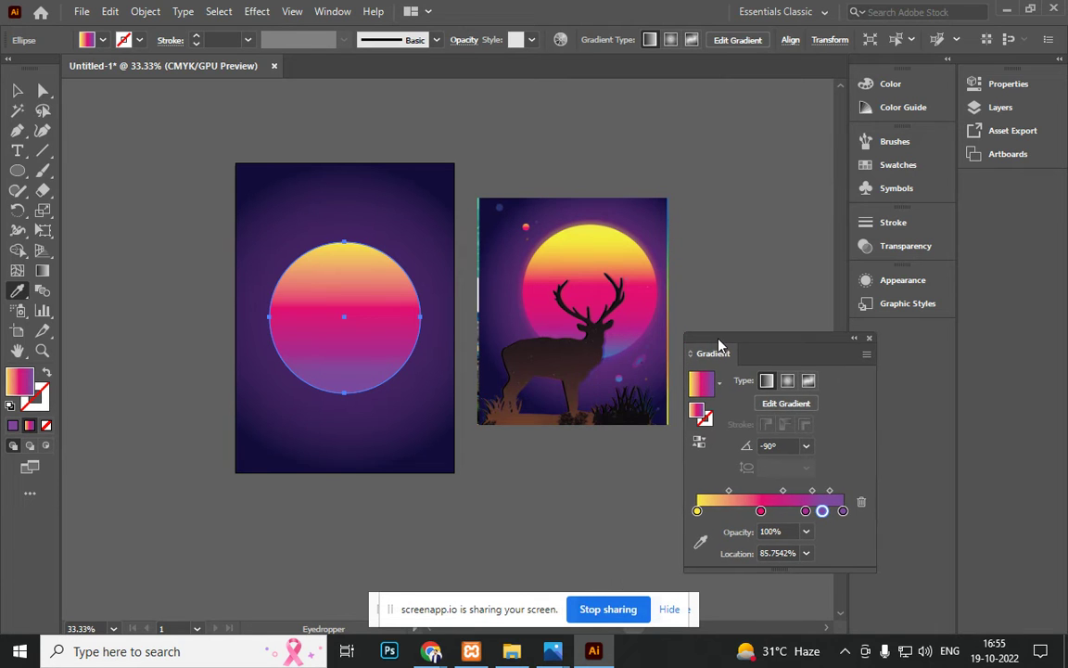
left_click(842, 512)
Step: Move the gradient circle slightly upward on the artboard and deselect it
left_click(17, 90)
left_click(171, 276)
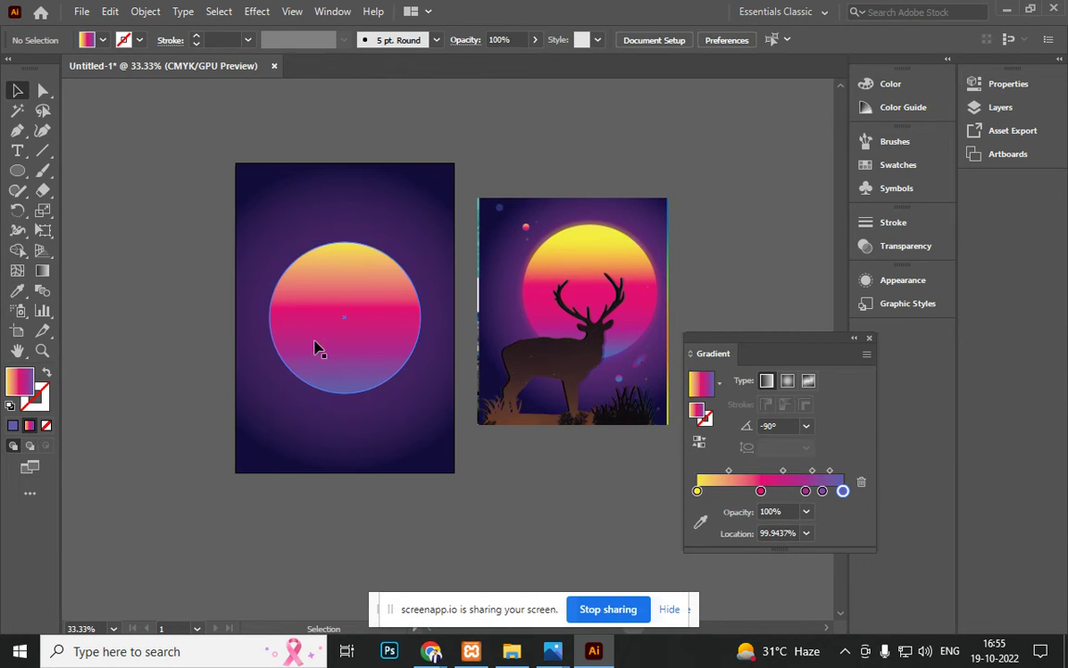
left_click_drag(325, 343, 326, 335)
left_click(408, 487)
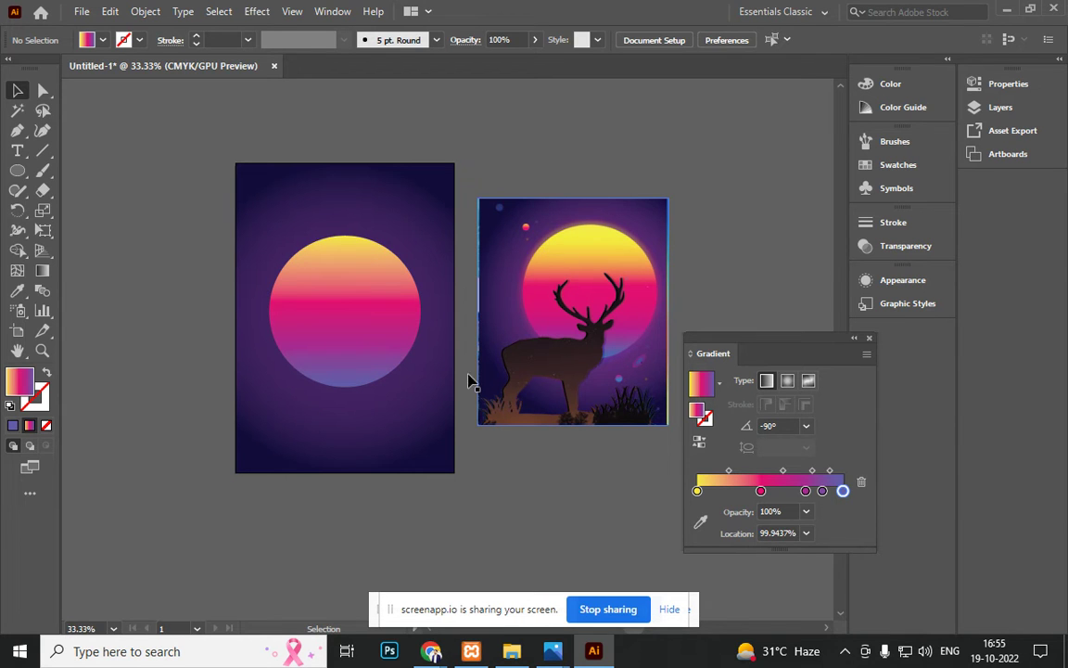
Step: Apply a Gaussian Blur effect with a radius of about 32.5 pixels to the sun circle and deselect it
left_click(366, 345)
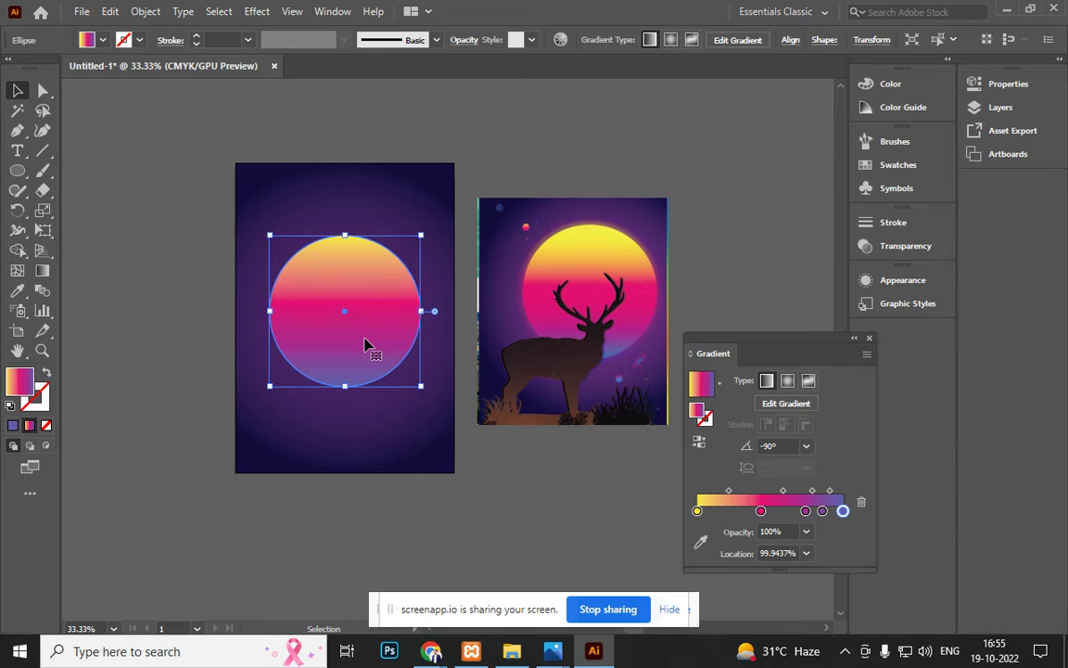
key("a")
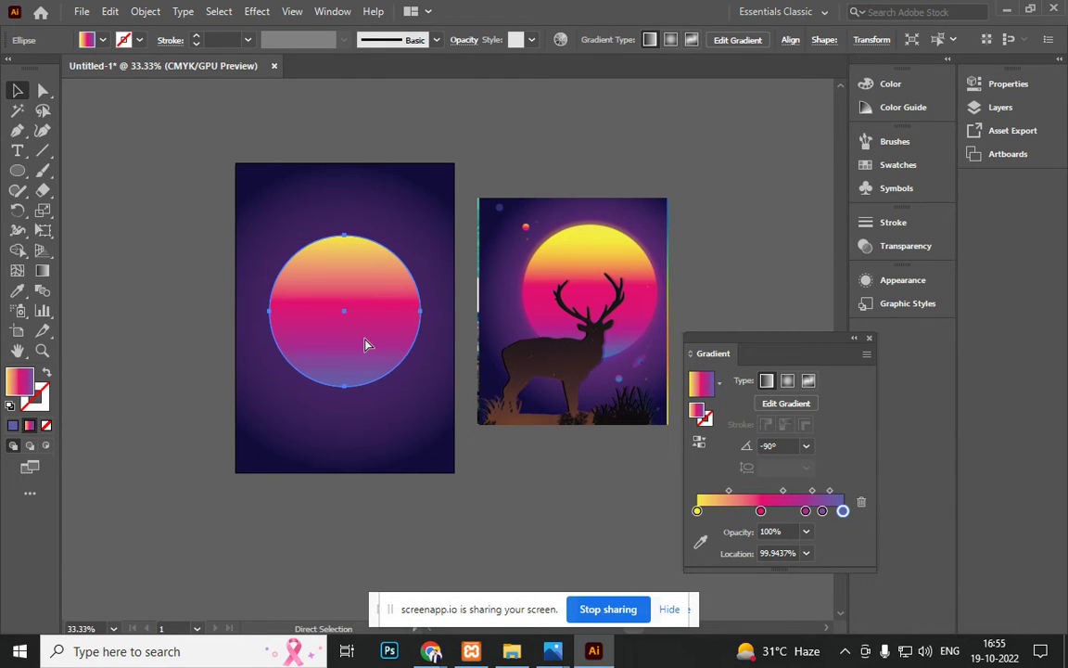
key("v")
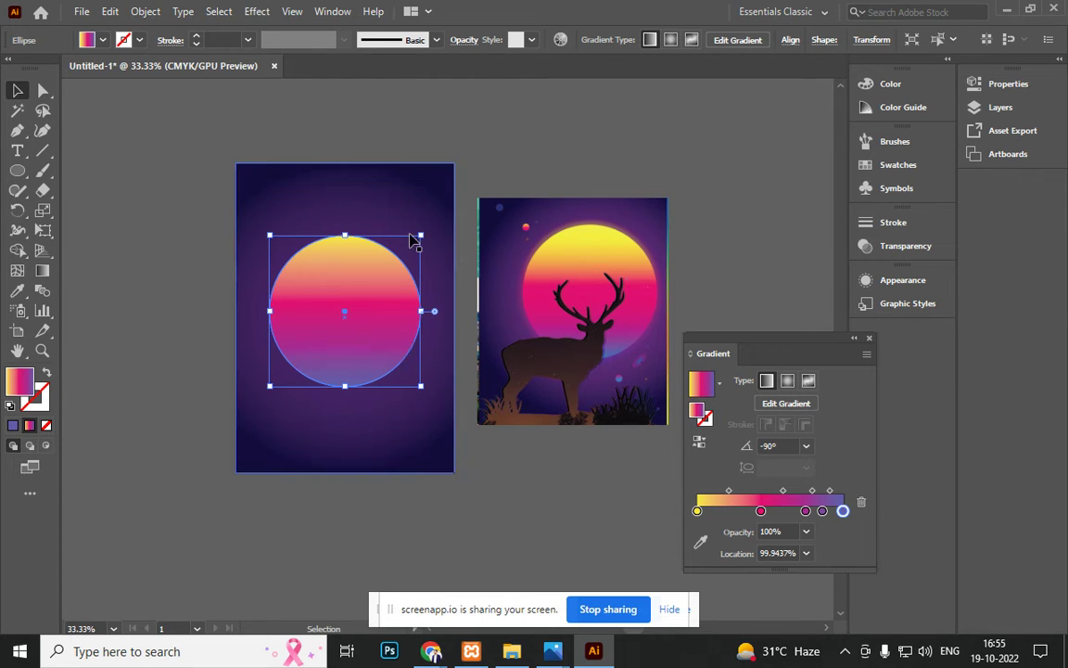
left_click(259, 13)
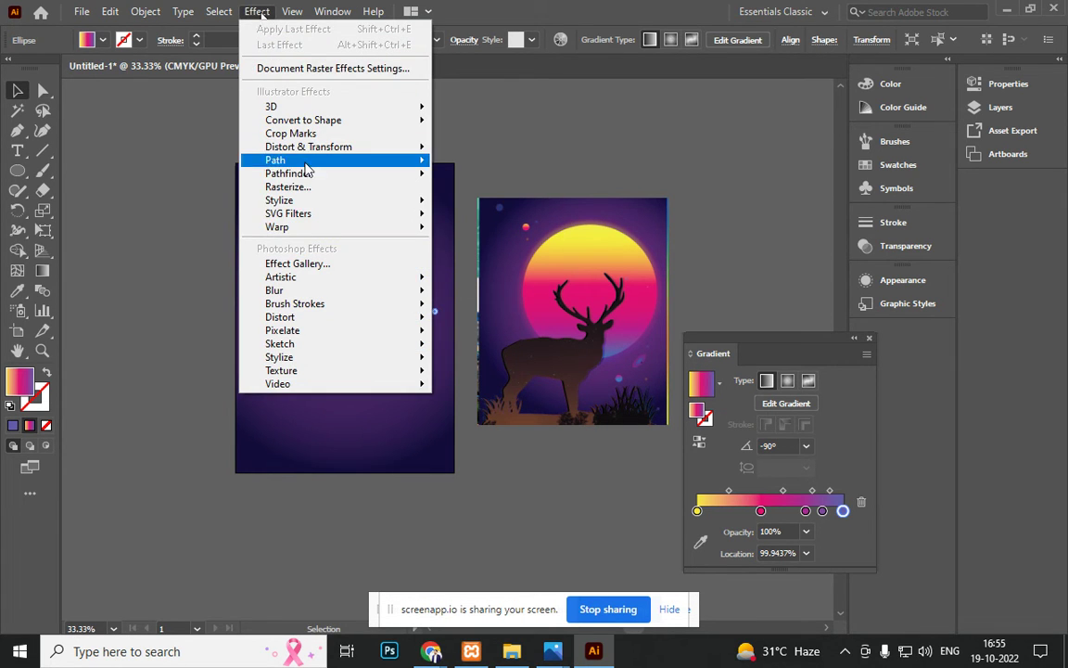
mouse_move(341, 210)
mouse_move(346, 293)
left_click(473, 294)
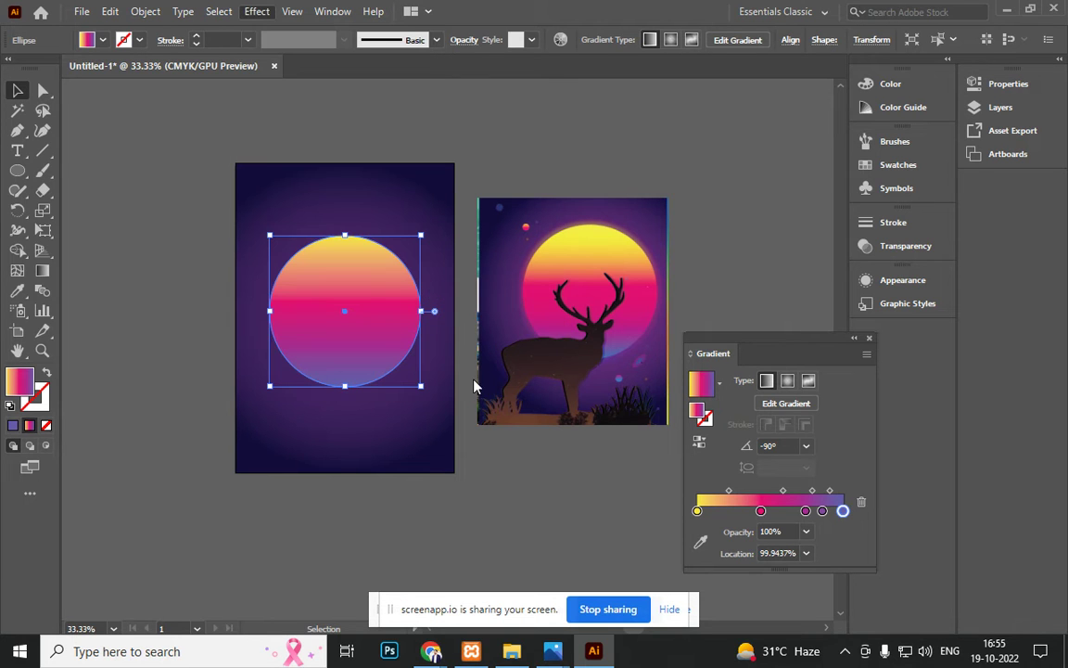
left_click_drag(524, 208, 538, 208)
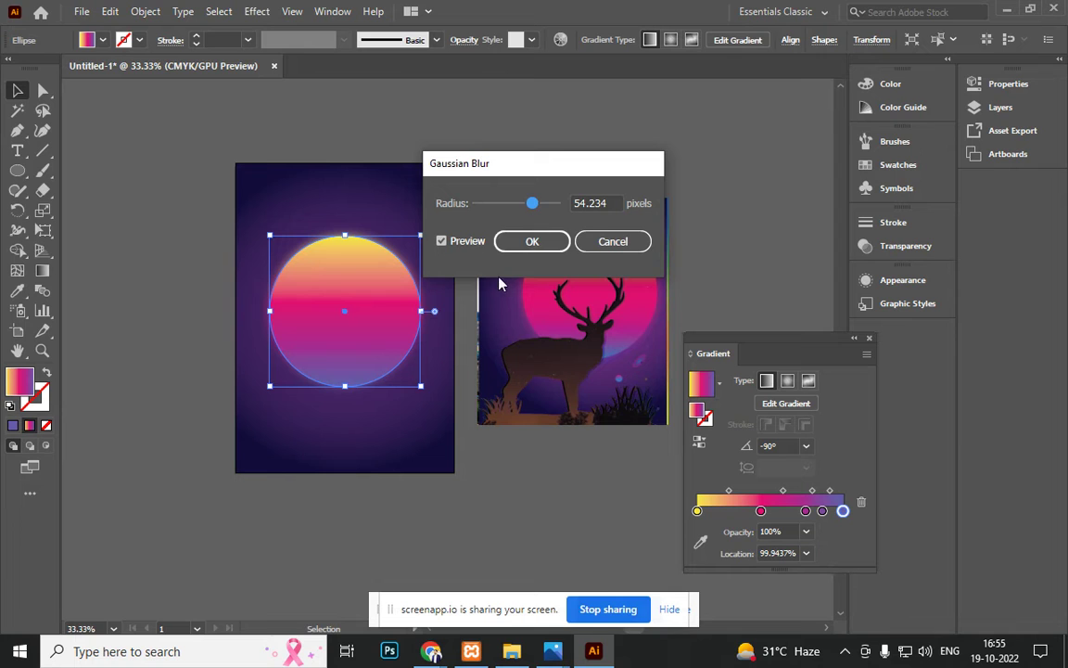
left_click_drag(532, 206, 524, 210)
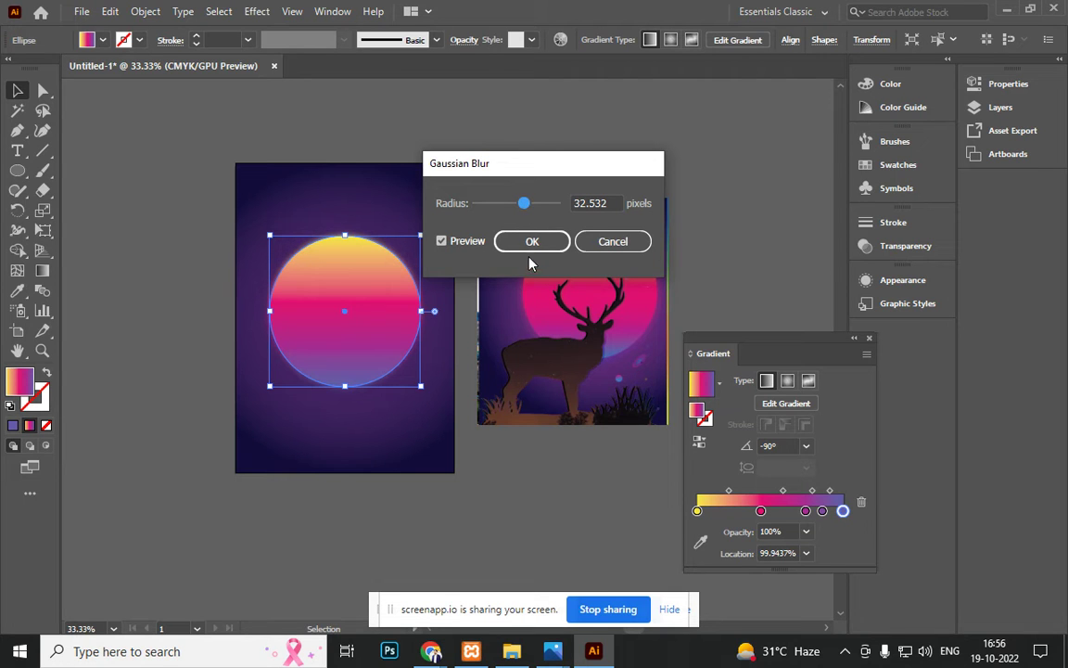
left_click(532, 241)
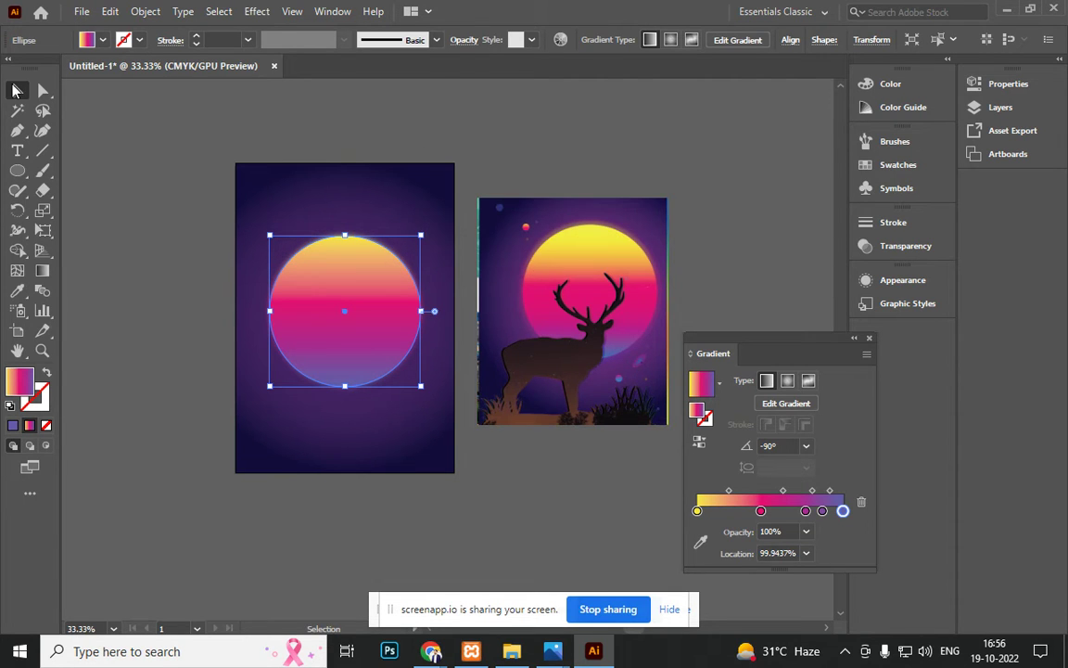
left_click(102, 221)
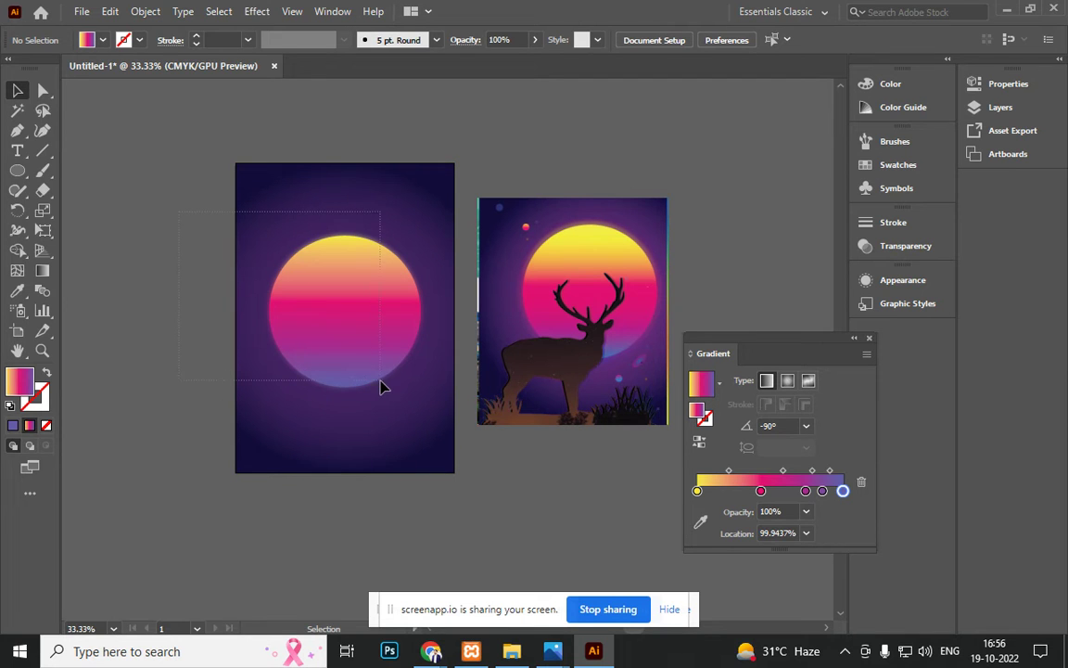
Step: Move the blurred sun circle up about 9 mm and select the background rectangle
left_click(391, 424)
left_click(369, 351)
left_click_drag(370, 351, 370, 338)
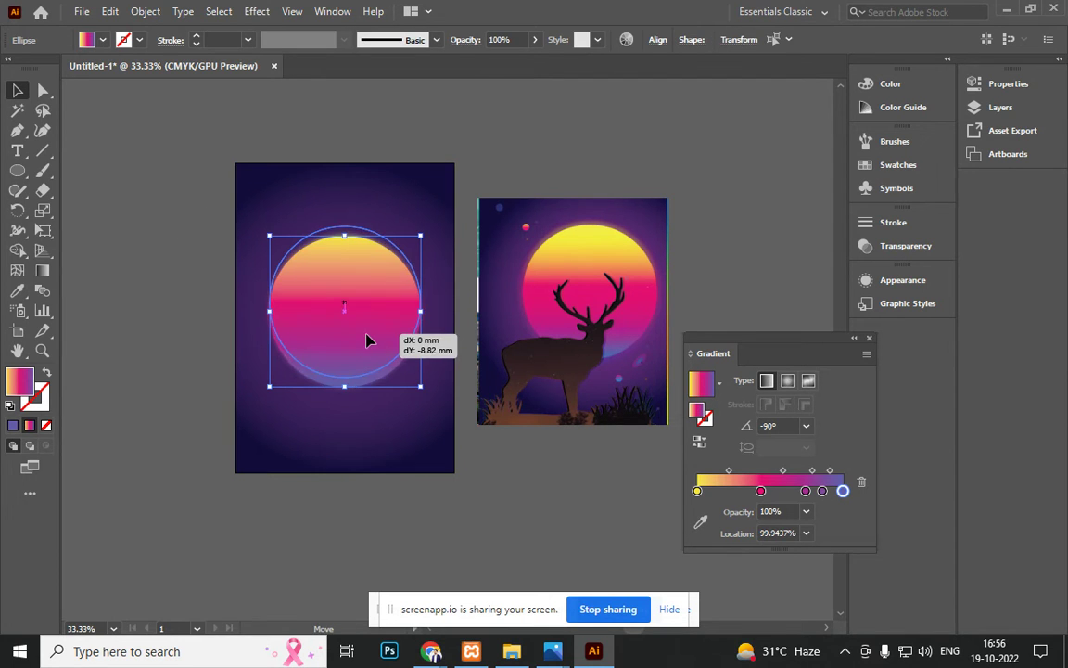
left_click(387, 502)
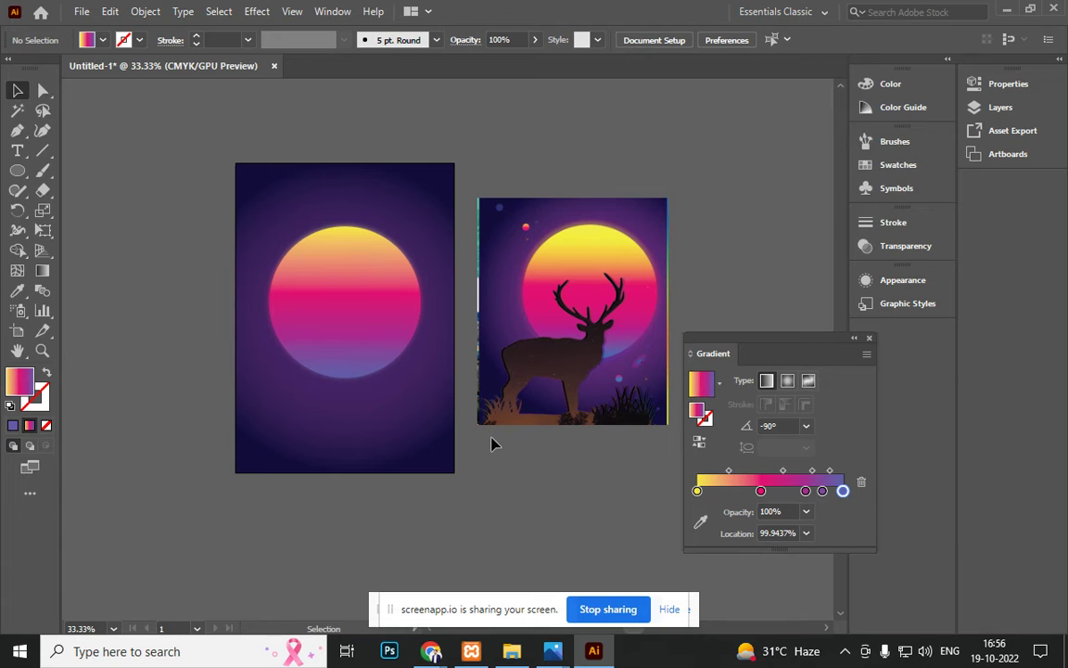
left_click(433, 464)
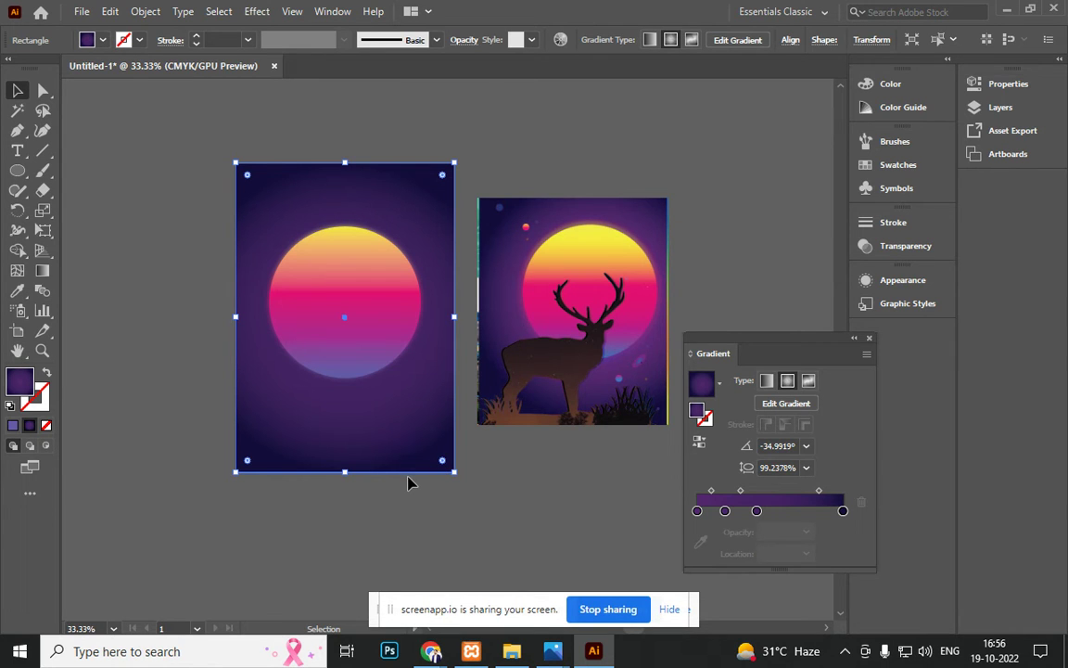
Step: Scale the blurred sun circle down slightly about its centre and deselect it
left_click(430, 512)
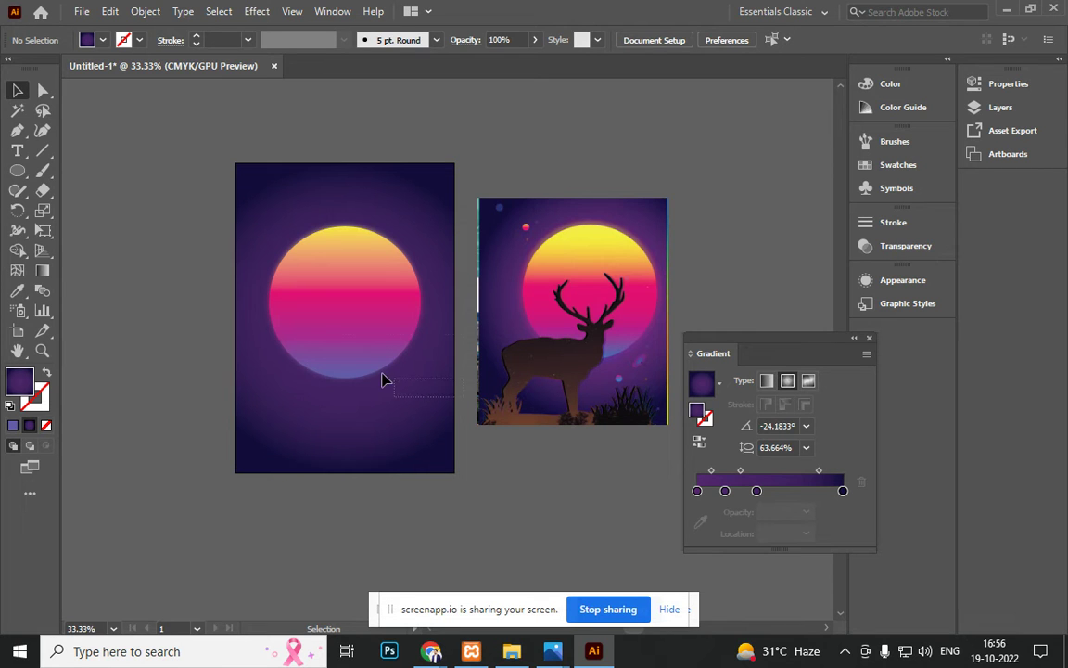
left_click_drag(193, 193, 193, 193)
left_click(246, 245, "shift")
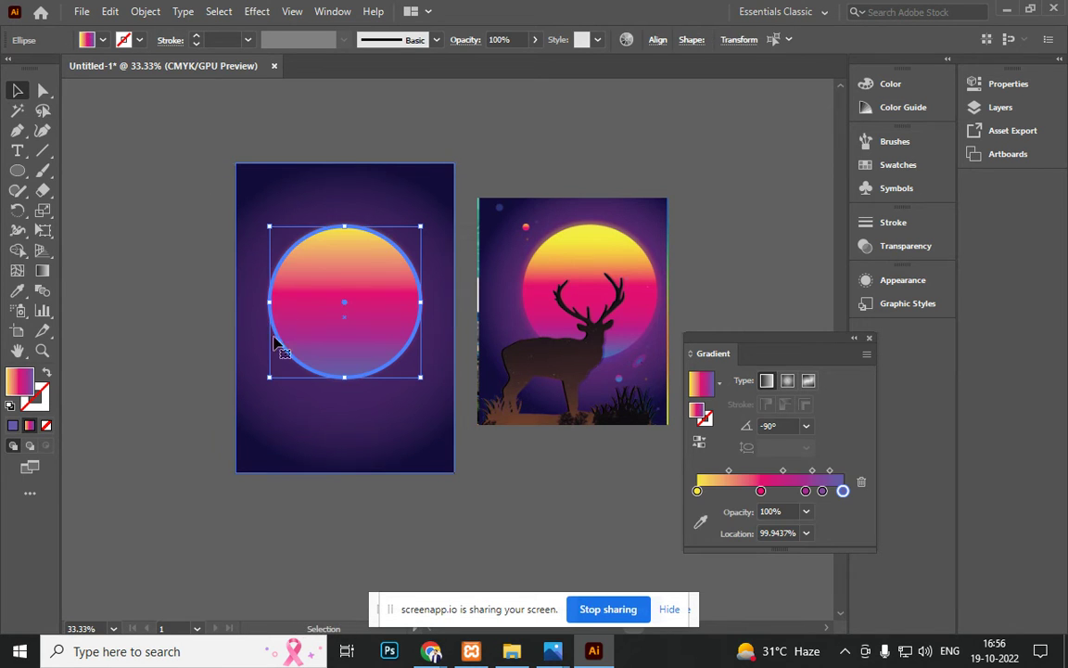
mouse_move(419, 379)
left_mouse_down()
mouse_move(443, 369)
mouse_move(408, 375)
mouse_move(409, 363)
mouse_move(415, 376)
left_mouse_up()
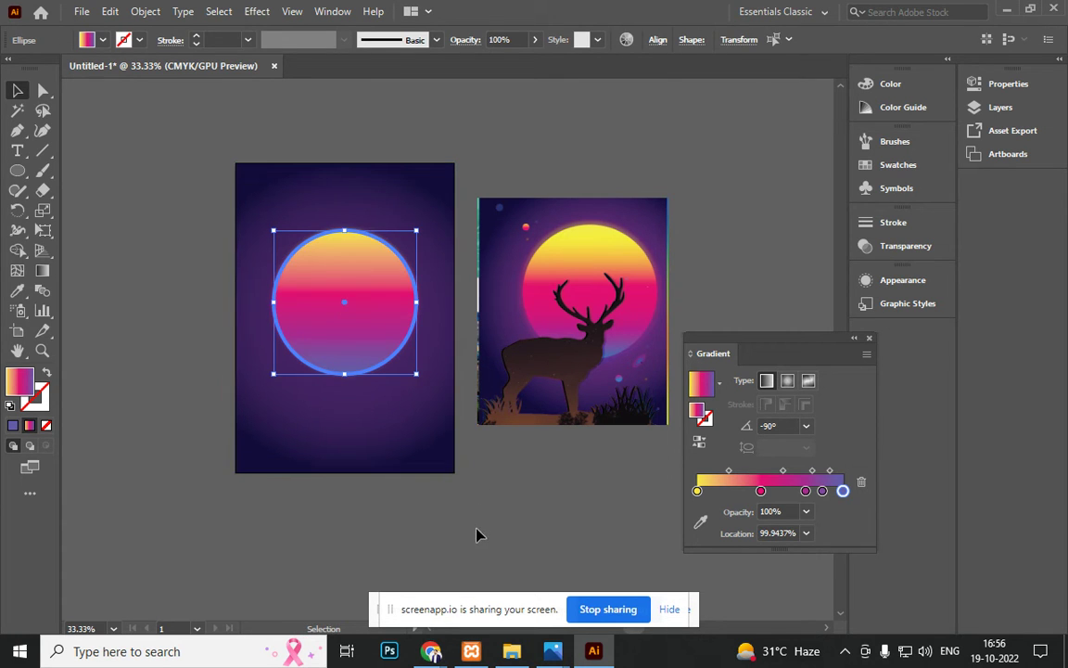
left_click(404, 491)
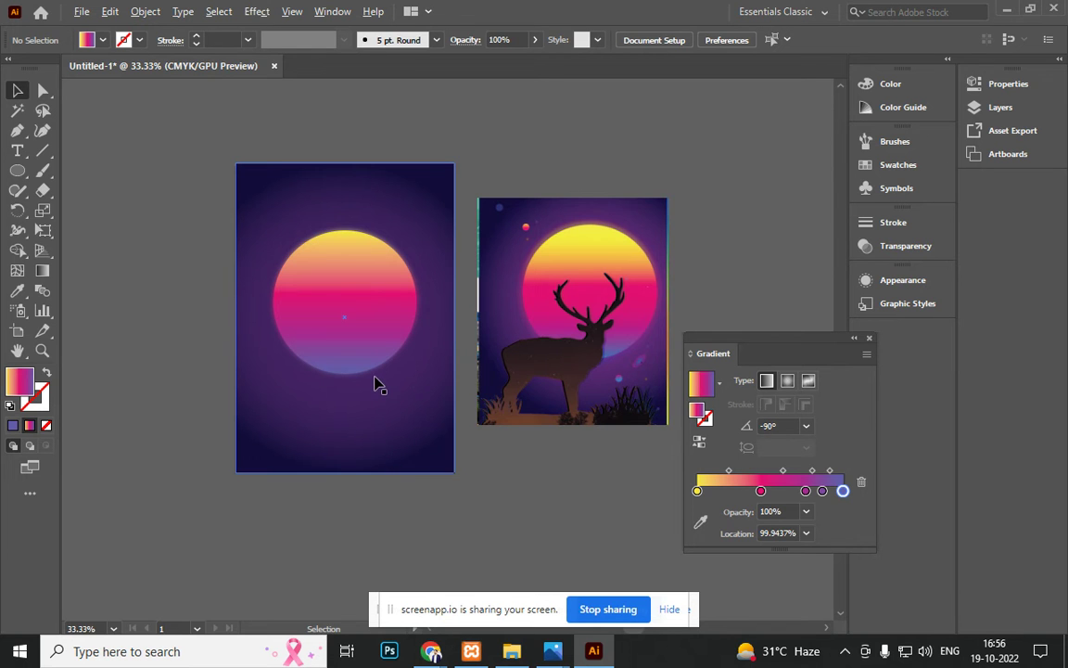
scroll(514, 301, "up", 3)
scroll(510, 338, "down", 2)
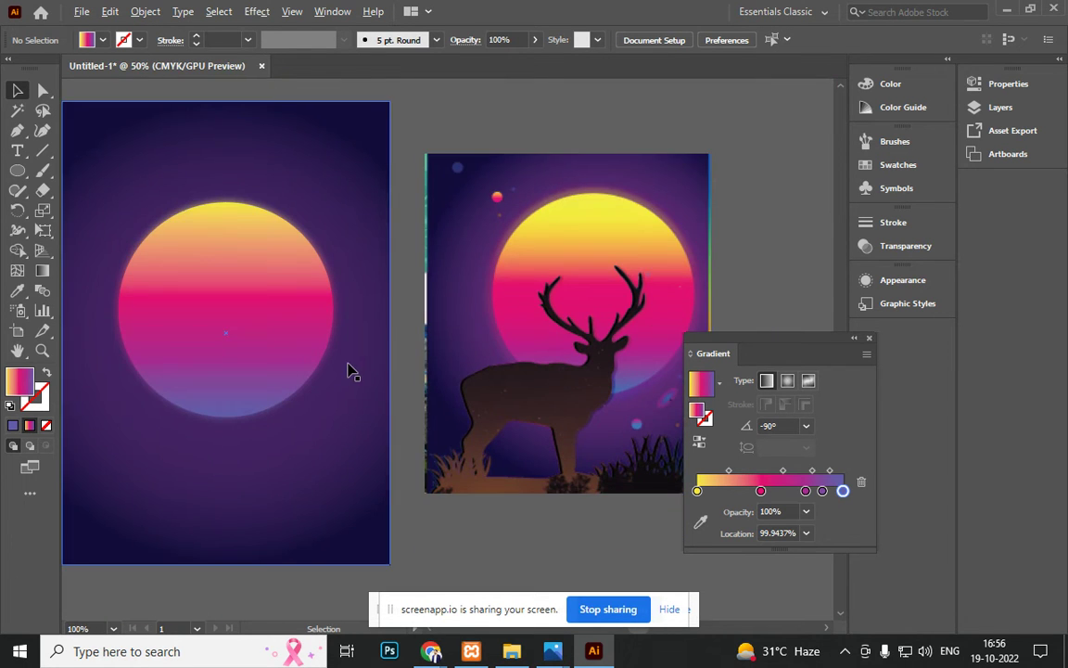
scroll(350, 370, "down", 2)
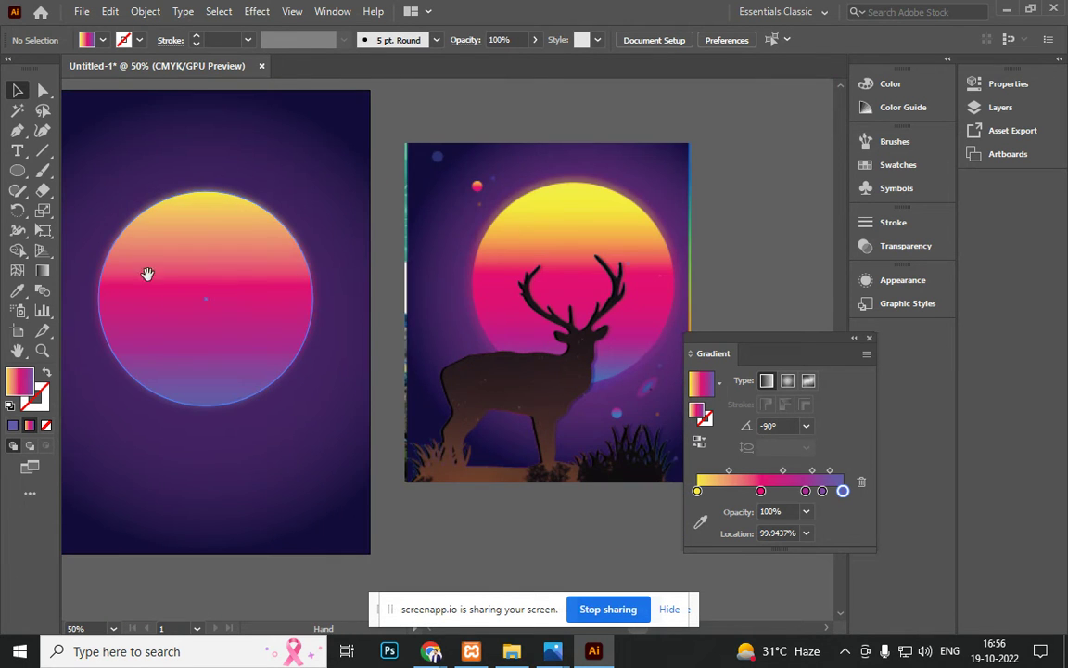
left_click_drag(149, 274, 269, 381)
left_click(400, 492)
left_click(436, 474)
key("a")
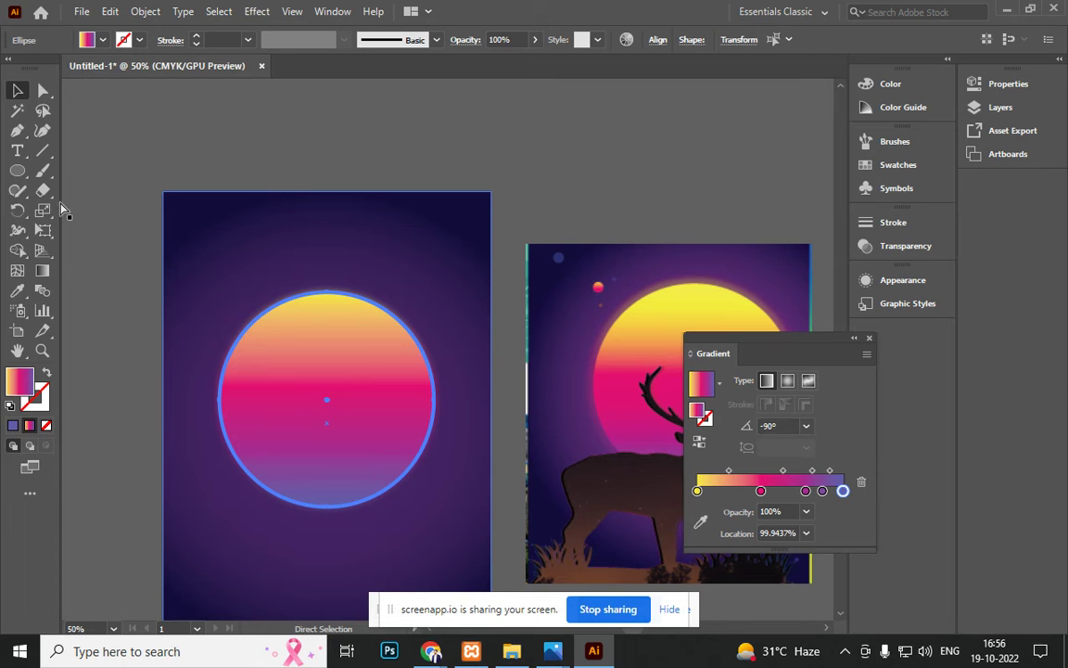
left_click(18, 89)
left_click_drag(434, 506, 338, 448)
key("ctrl+z")
key("ctrl+shift+b")
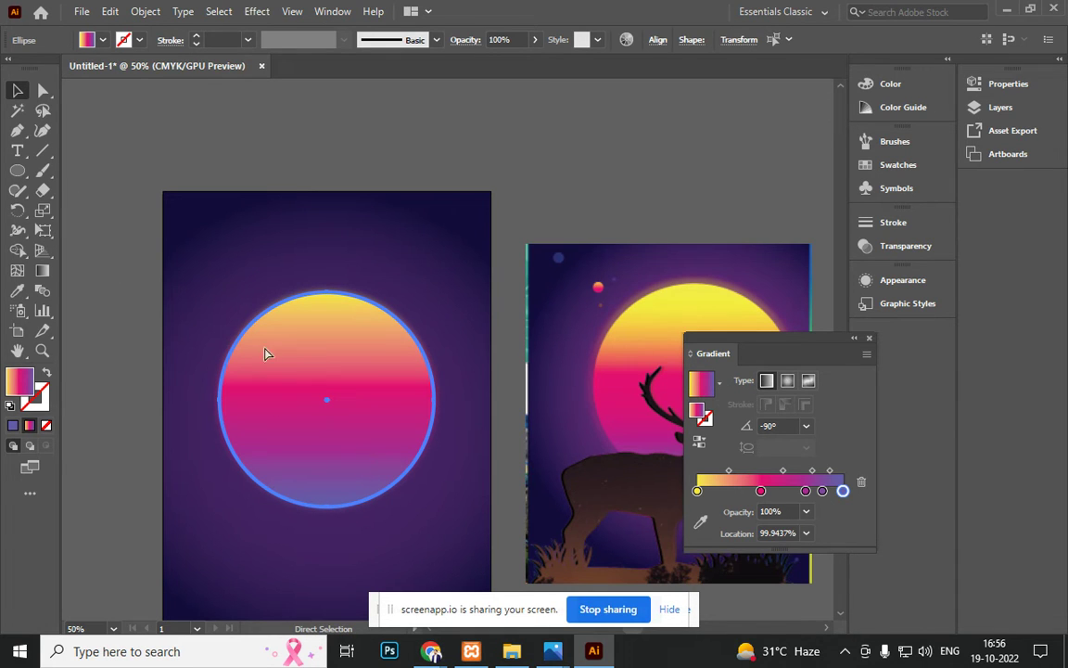
key("ctrl+shift+b")
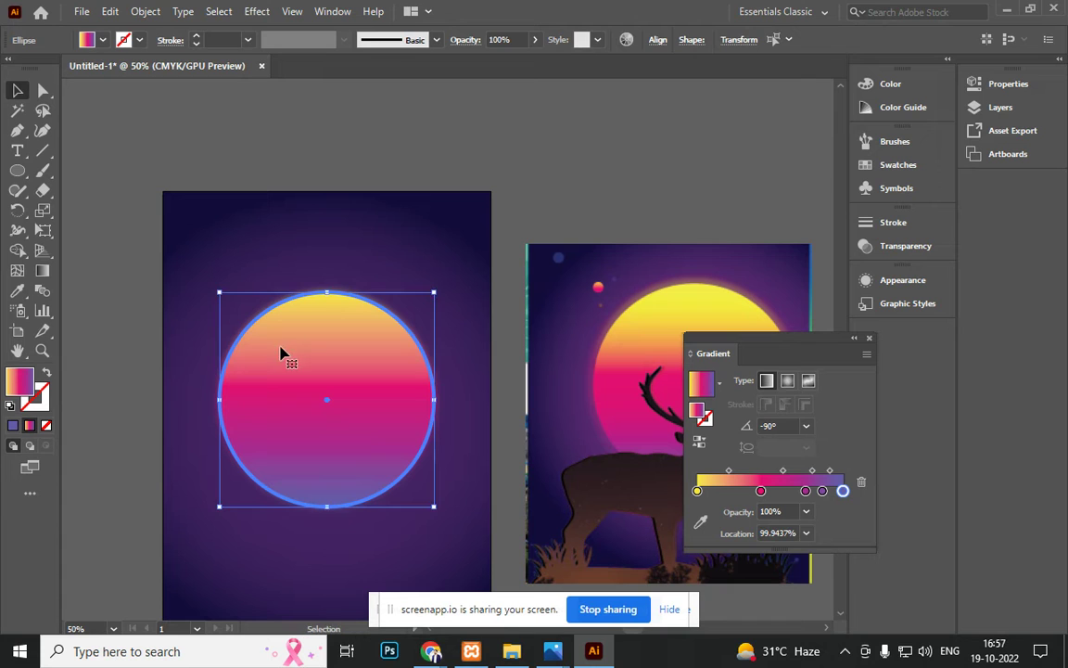
left_click_drag(434, 506, 346, 422)
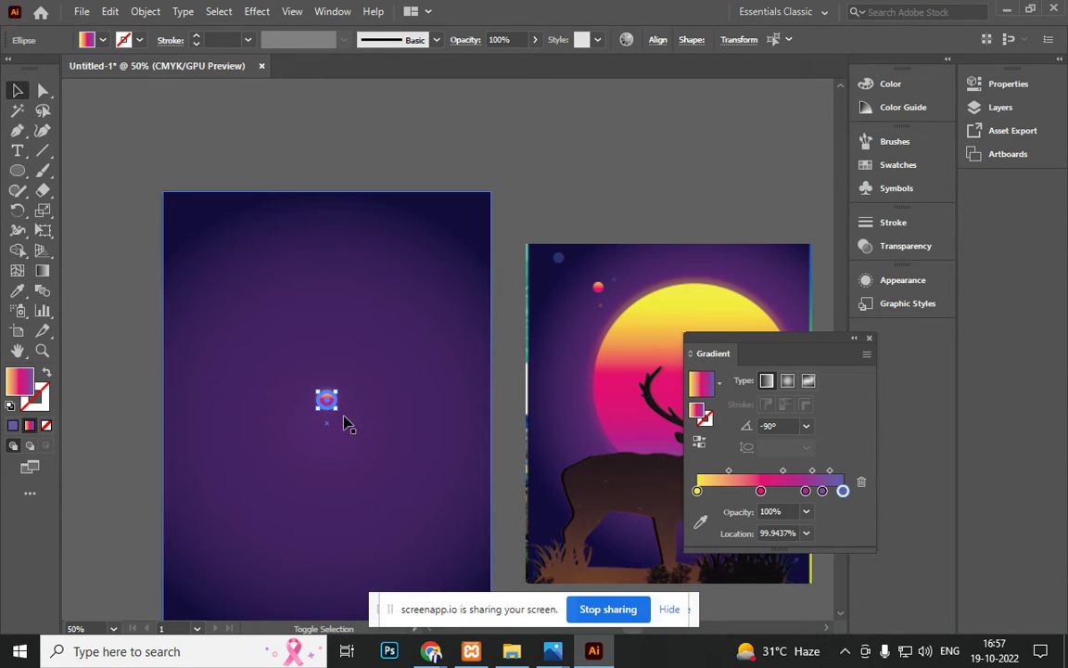
key("ctrl+z")
Step: Duplicate the sun circle in place, shrink the copy to a small circle about its centre, and group it
key("a")
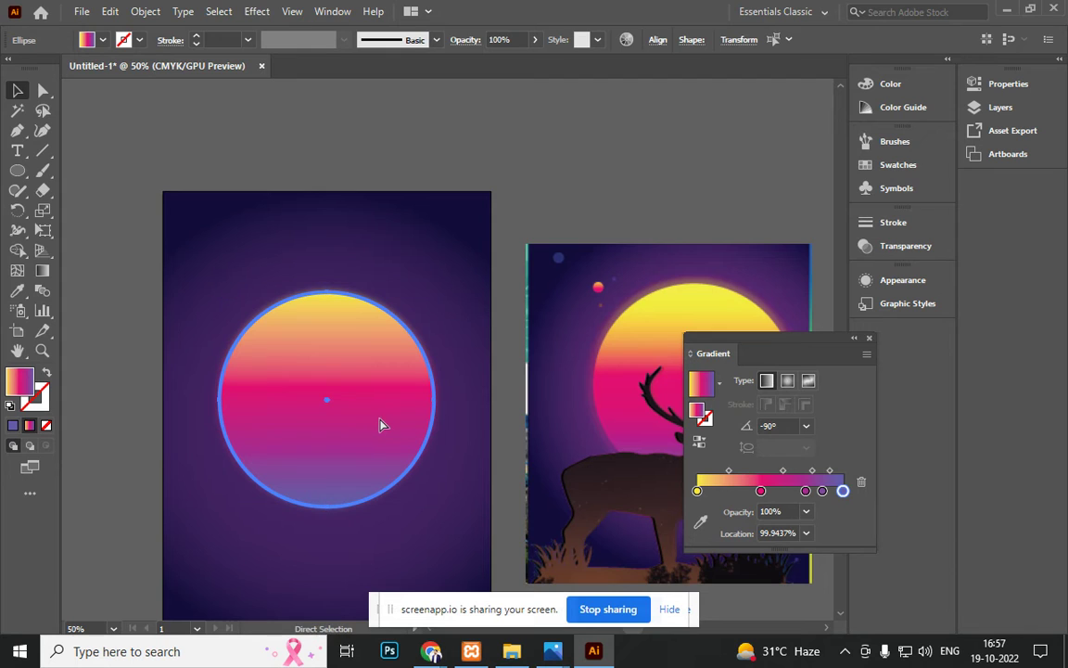
left_click(17, 92)
left_click(363, 504)
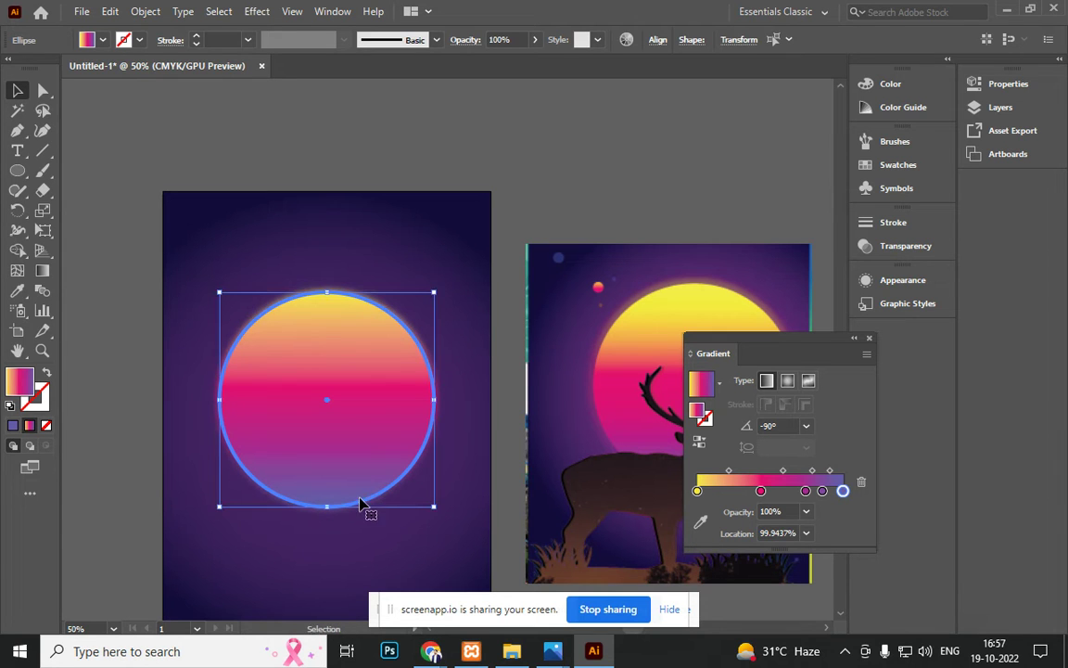
left_click_drag(435, 507, 339, 408)
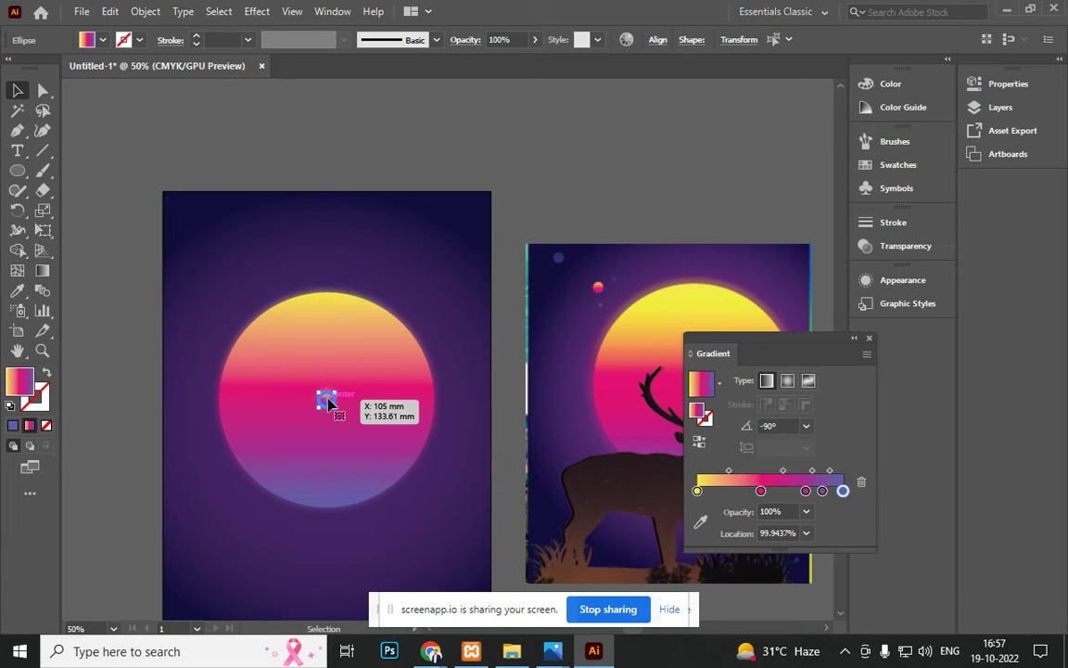
key("ctrl+g")
left_click(79, 351)
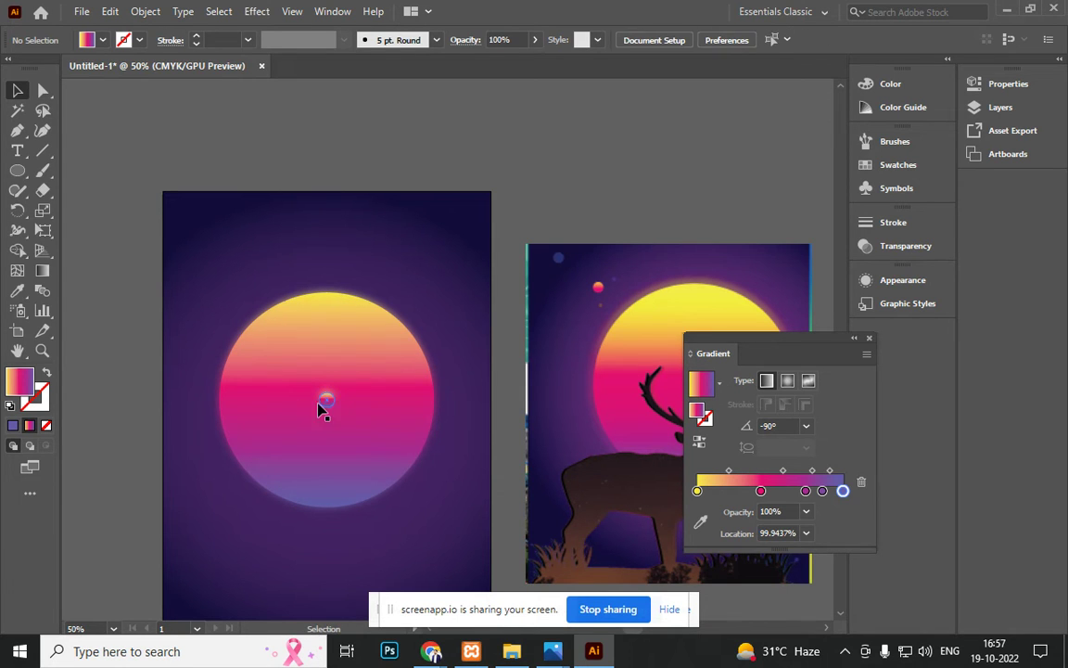
Step: Move the small grouped circle to the dark area above and left of the sun and deselect it
left_click_drag(329, 405, 243, 276)
left_click(144, 334)
left_click_drag(131, 405, 244, 411)
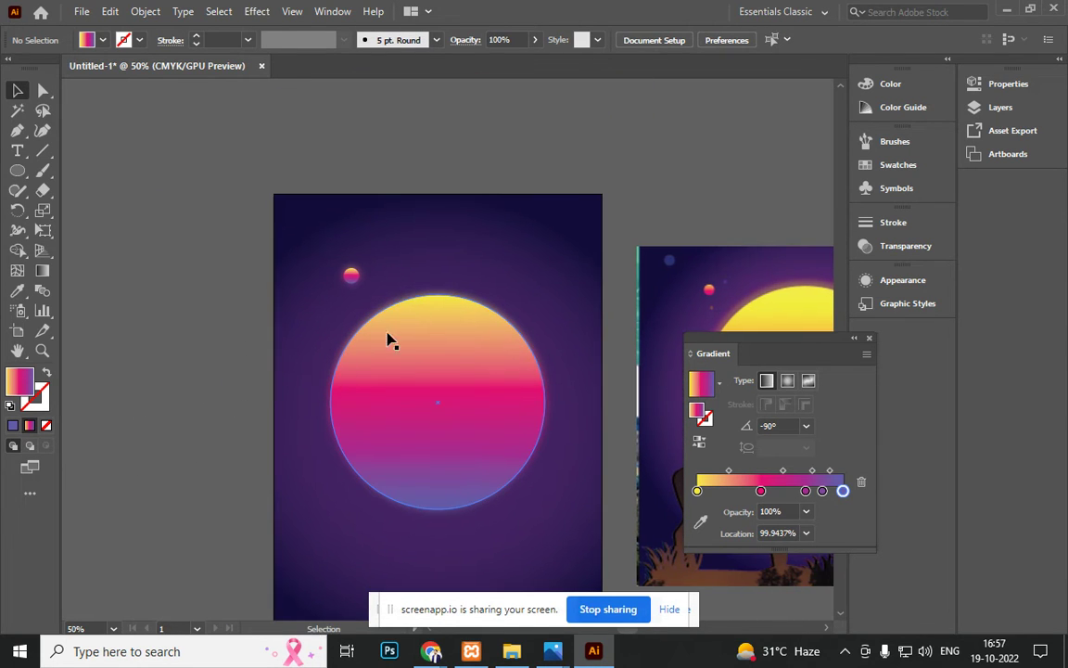
Step: Duplicate the small circle just below itself and shrink the copy to a tiny dot
left_click_drag(351, 277, 350, 302)
scroll(315, 315, "up", 6)
left_click_drag(360, 347, 308, 295)
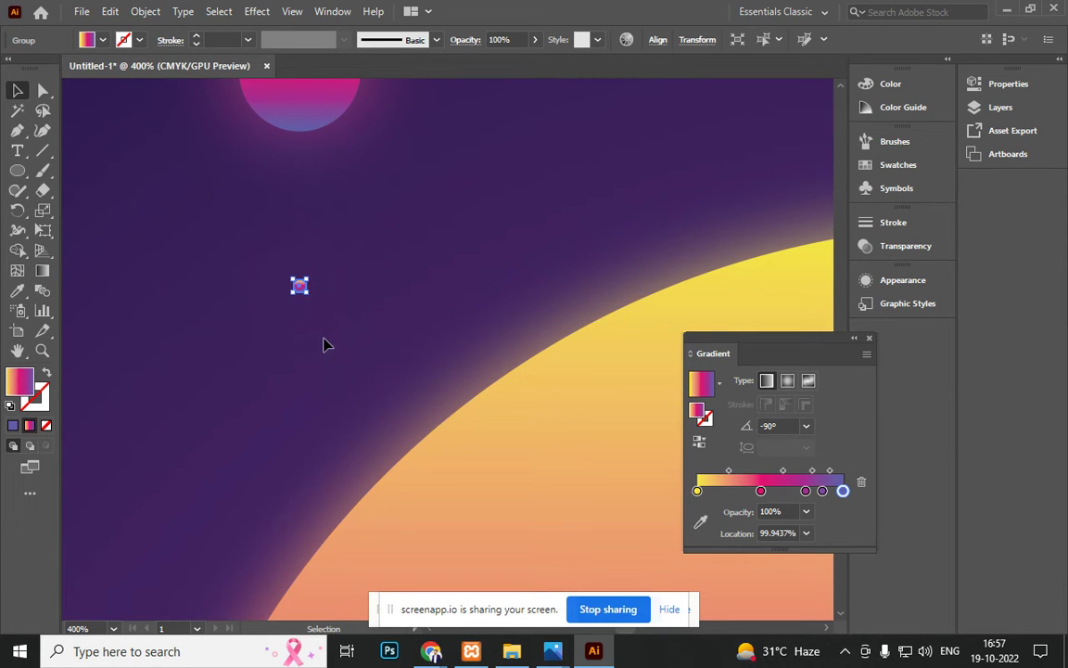
scroll(302, 369, "down", 6)
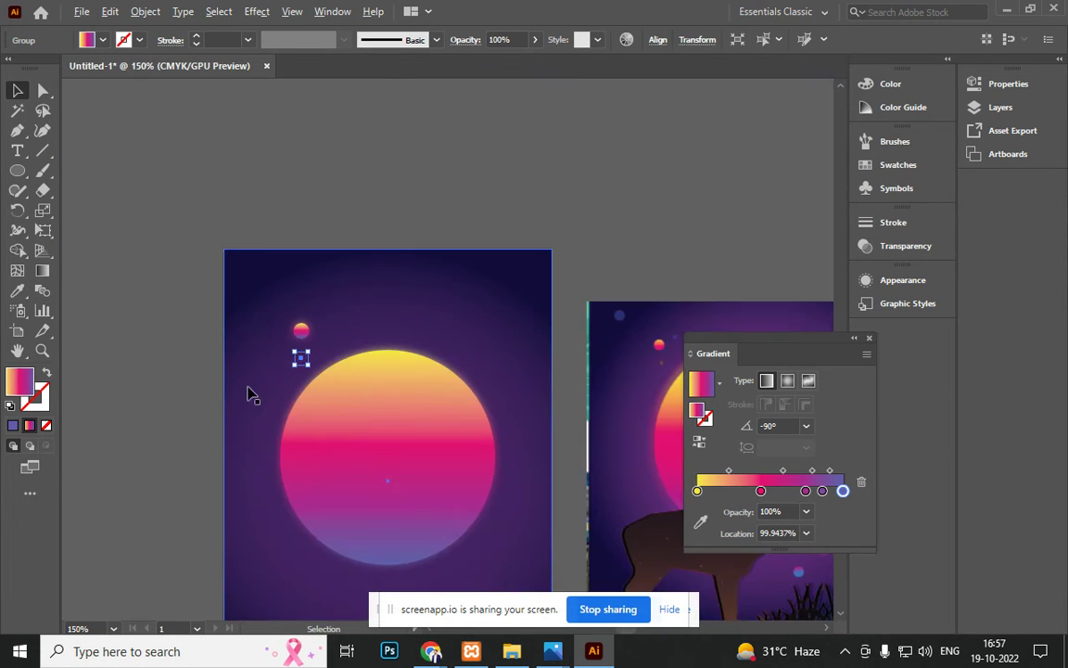
left_click(191, 396)
Step: Enlarge the tiny dot below the small circle slightly in two passes and deselect it
scroll(278, 389, "up", 8)
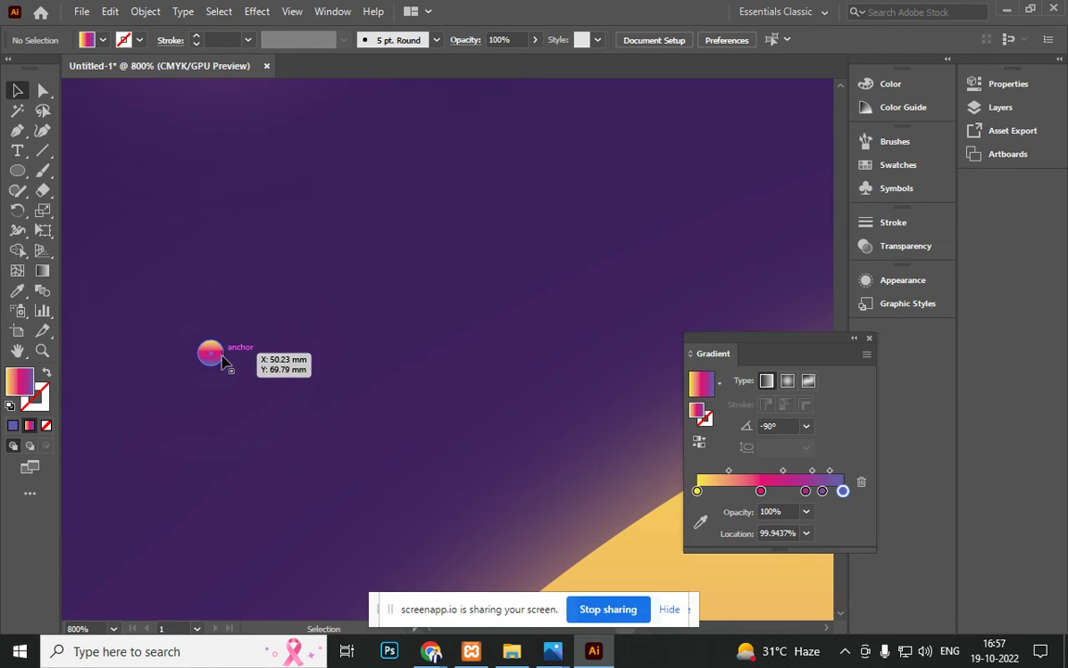
left_click(219, 356)
left_click_drag(235, 373, 240, 381)
scroll(292, 405, "down", 10)
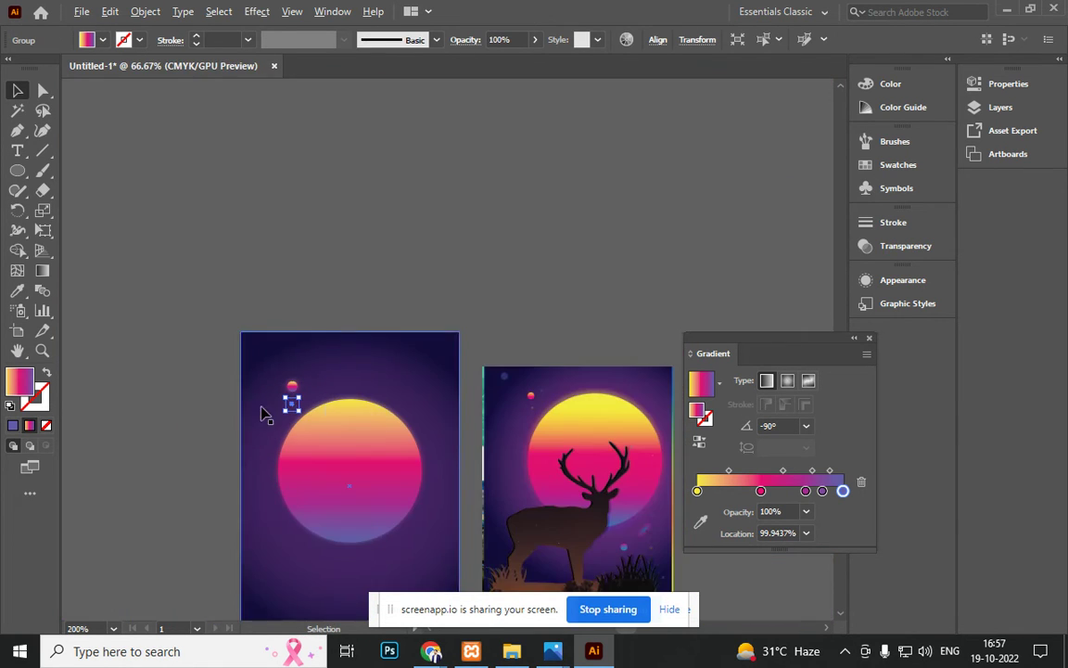
left_click(204, 412)
scroll(241, 324, "up", 7)
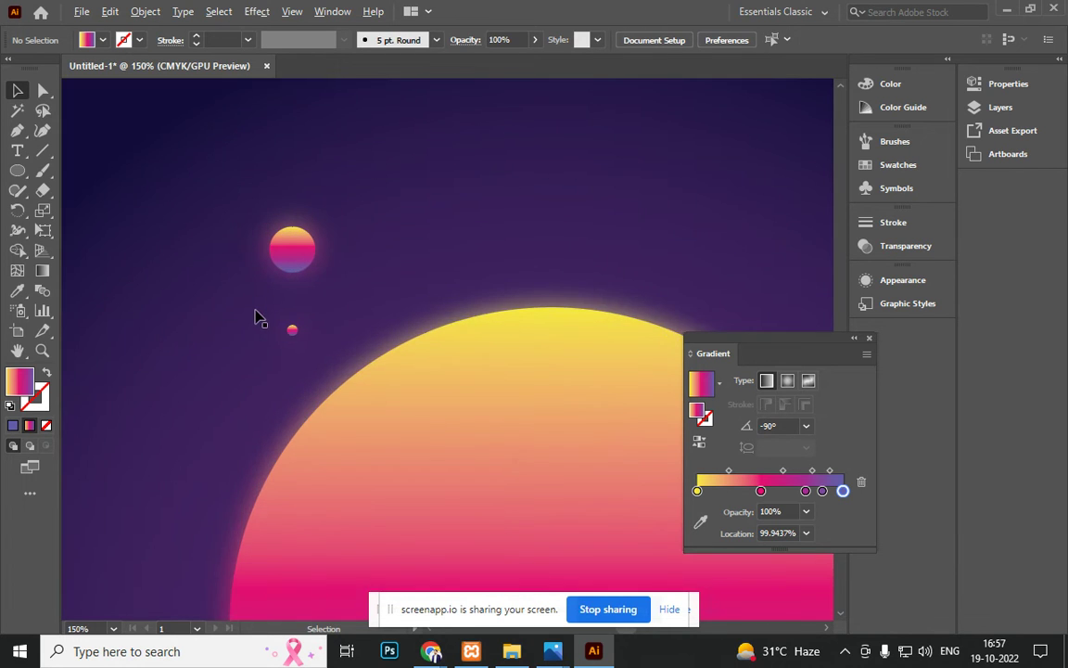
left_click(360, 375)
left_click_drag(360, 375, 373, 387)
scroll(316, 410, "down", 7)
left_click(210, 417)
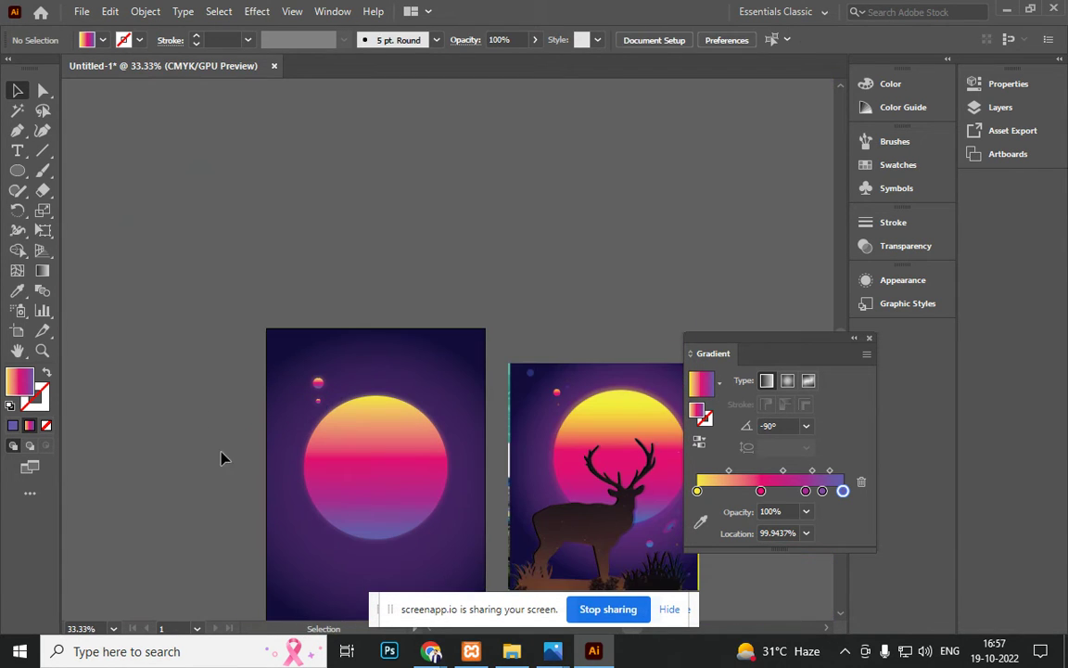
Step: Set up the Pen tool at the reference deer's hind leg with no fill and the gradient as the stroke
left_click_drag(214, 452, 158, 286)
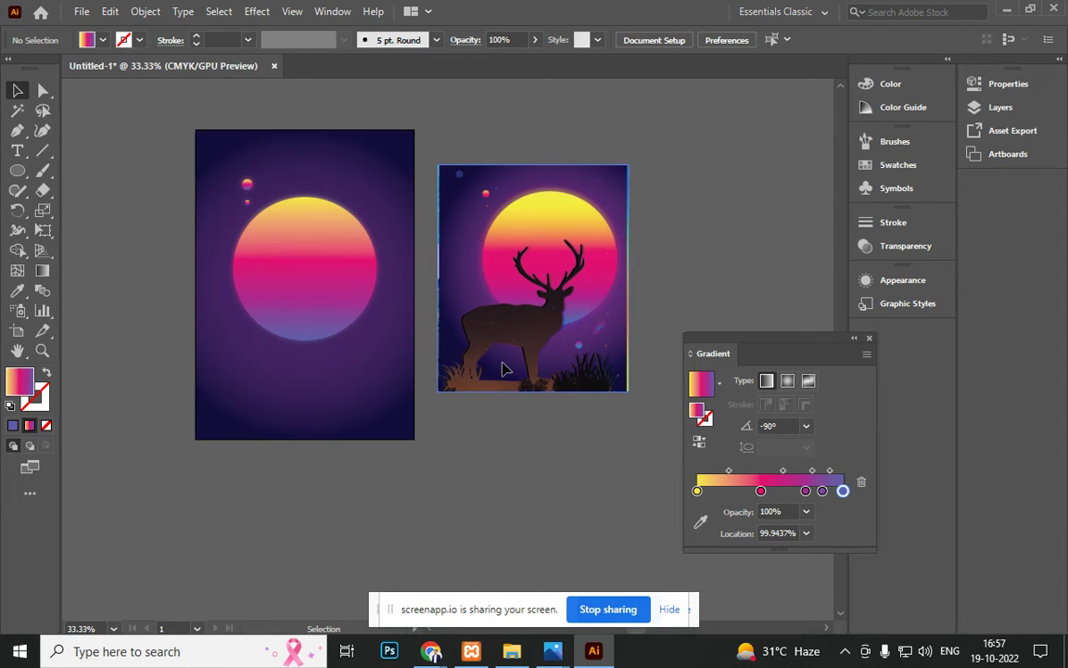
scroll(491, 376, "up", 6)
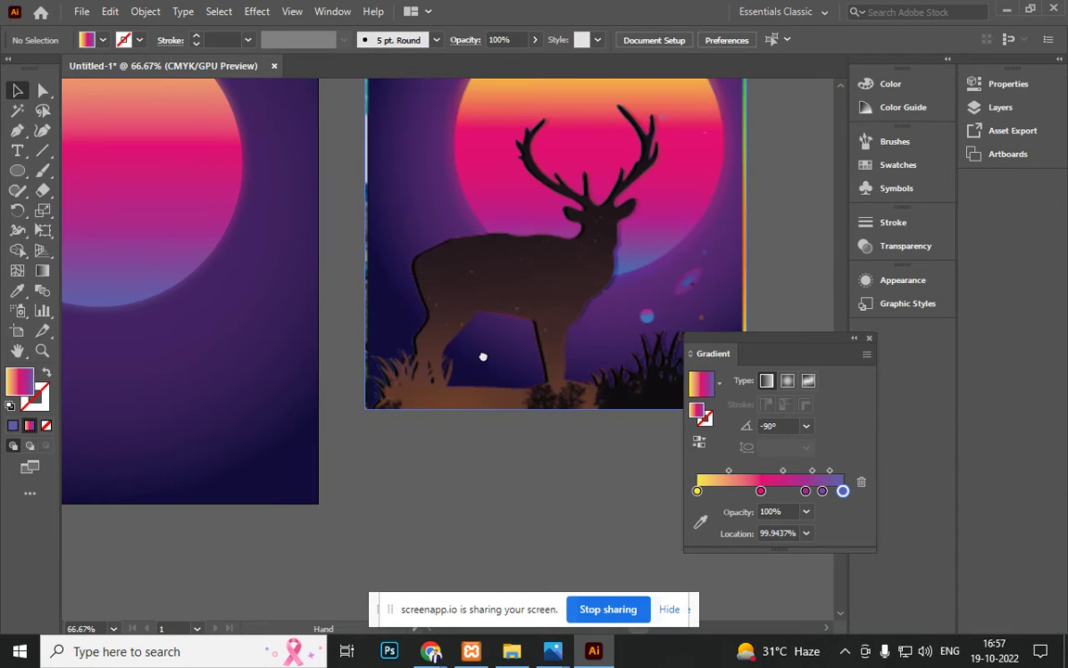
left_click_drag(483, 356, 396, 422)
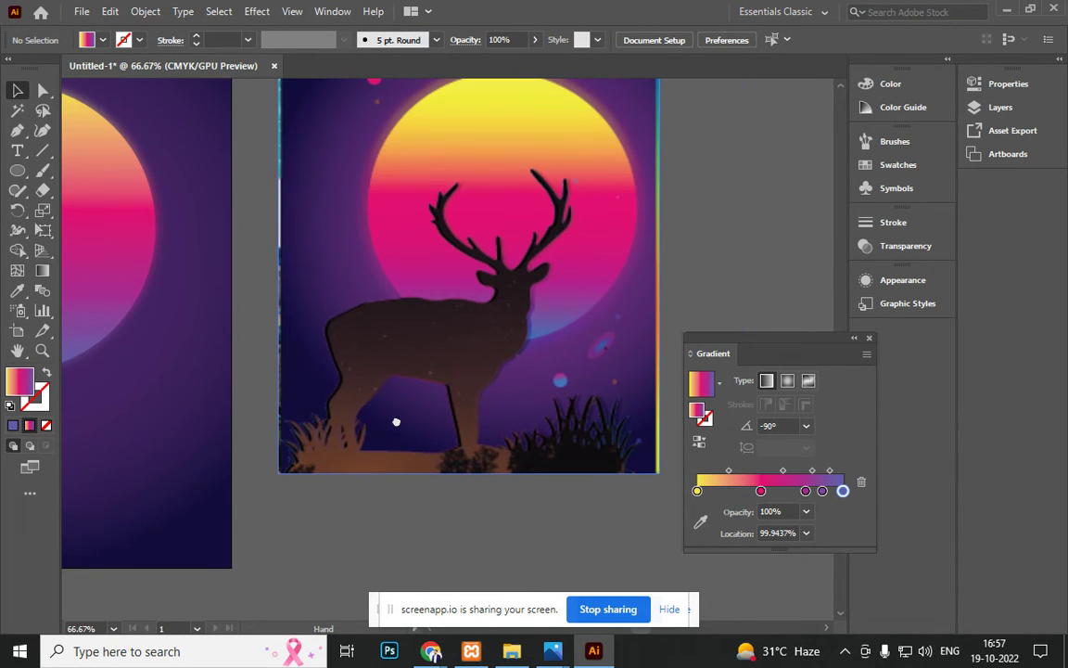
scroll(394, 428, "up", 3)
left_click_drag(293, 441, 423, 469)
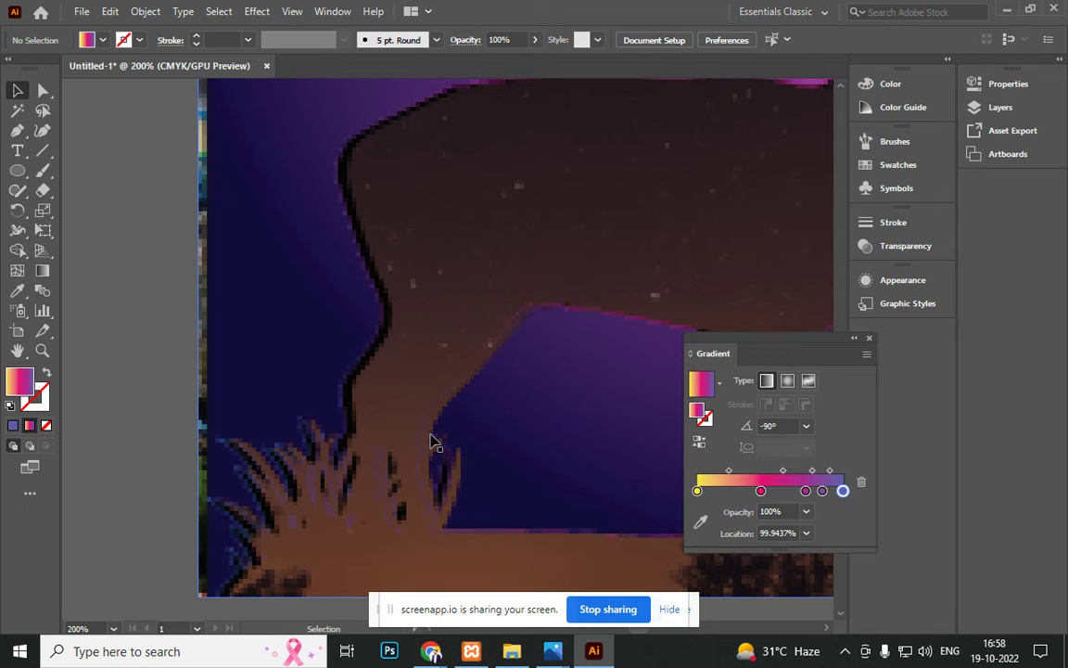
key("p")
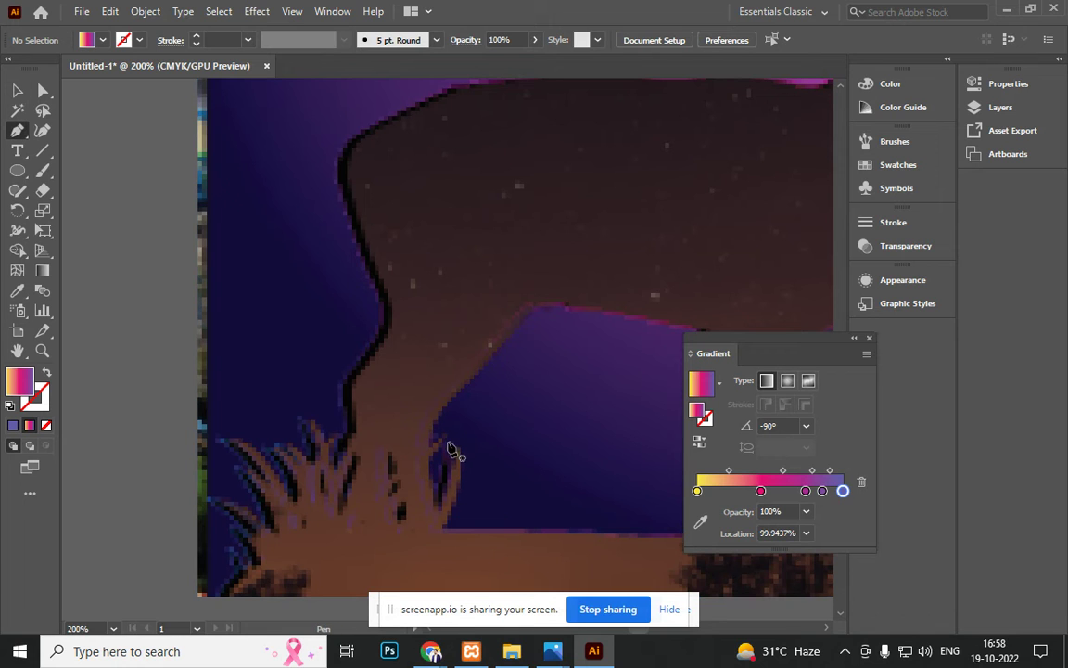
left_click(45, 372)
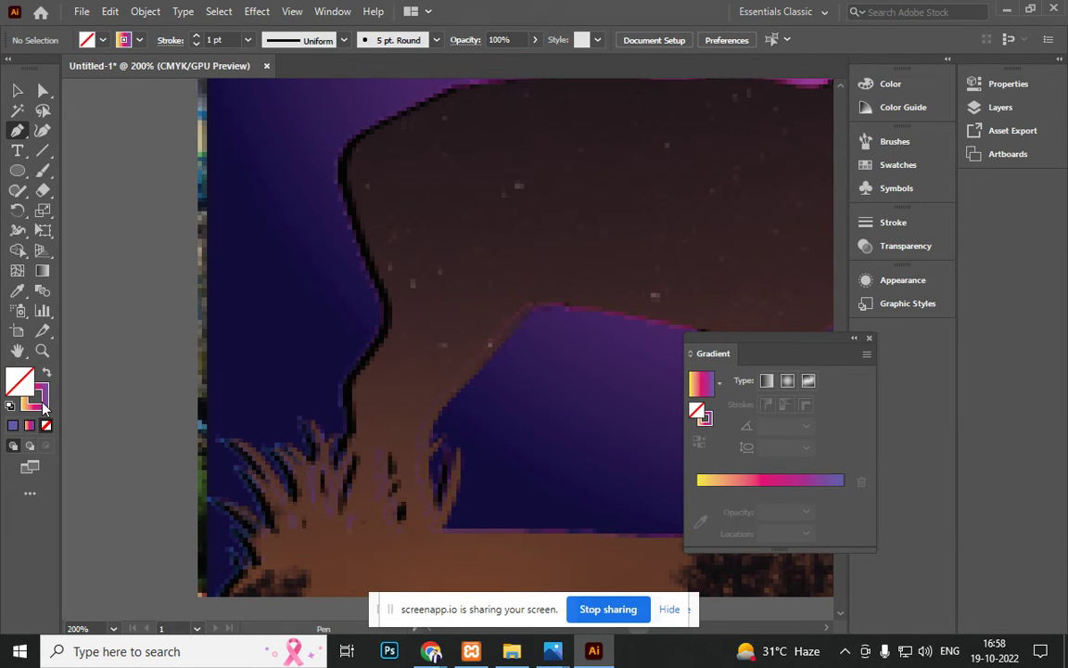
left_click(431, 487)
left_click(431, 417)
left_click(450, 401)
left_click(490, 353)
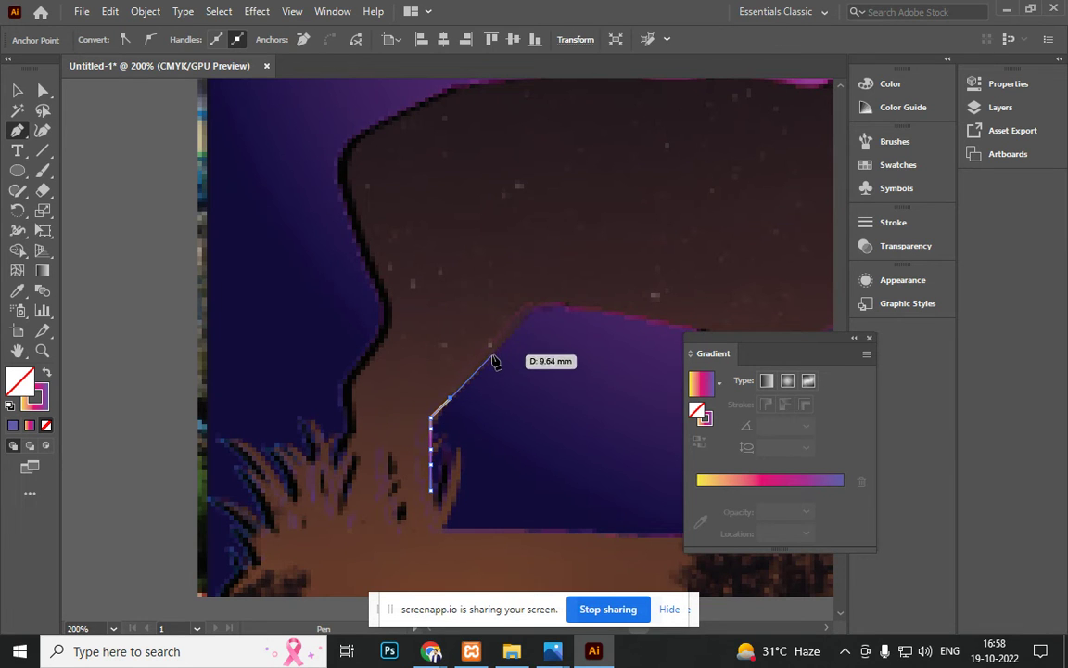
key("ctrl+z")
key("ctrl+z")
key("ctrl+z")
key("ctrl+z")
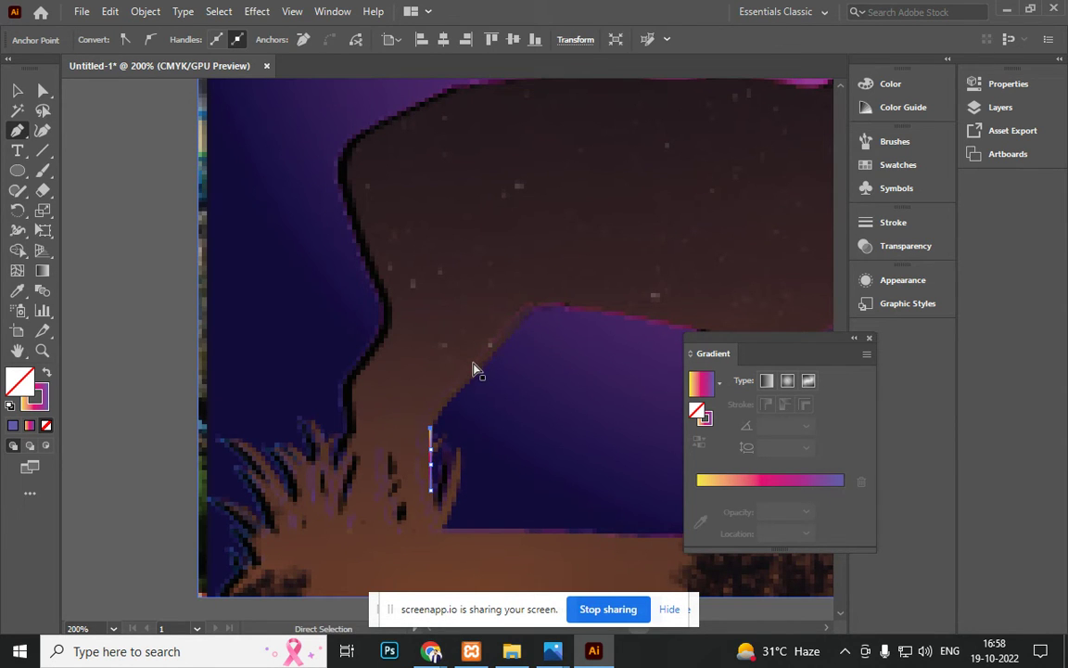
key("ctrl+z")
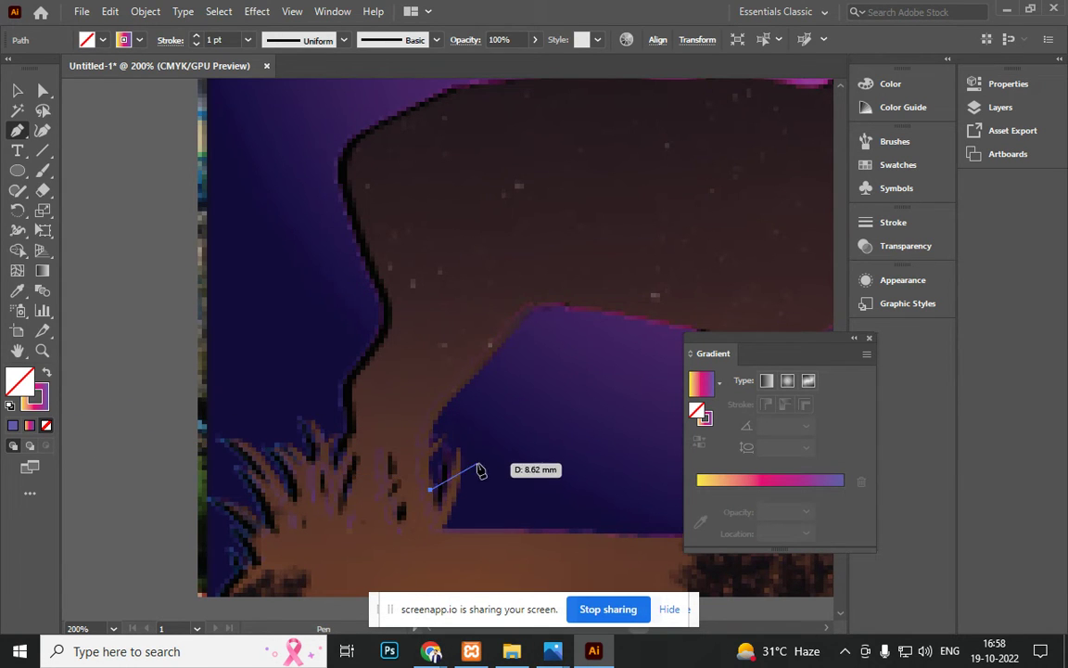
scroll(464, 466, "down", 4)
scroll(444, 464, "up", 6)
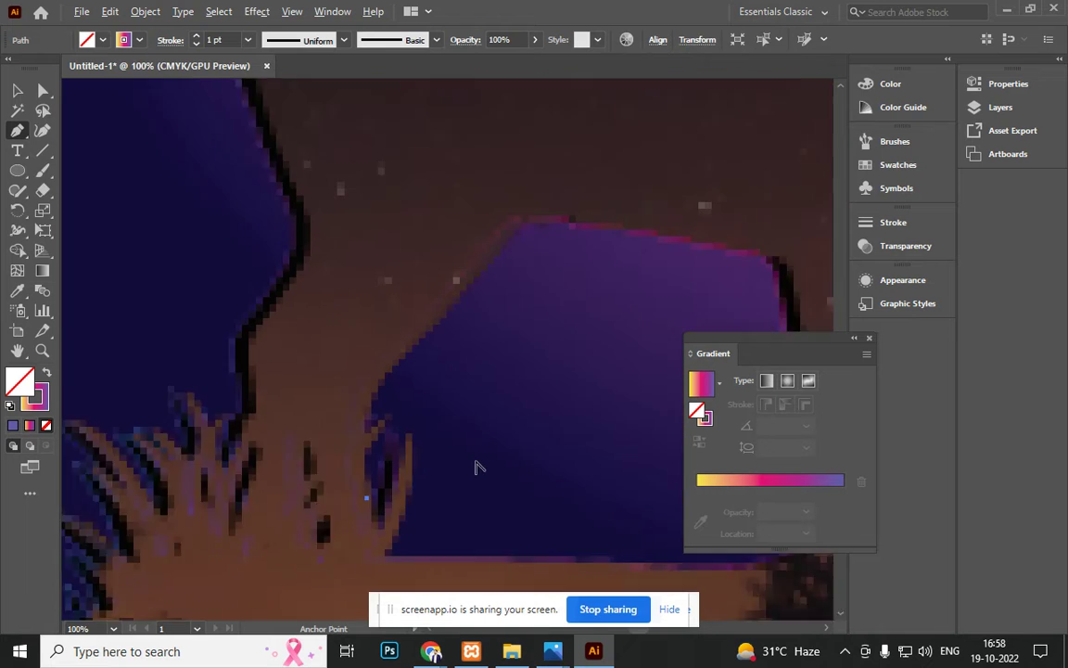
key("Escape")
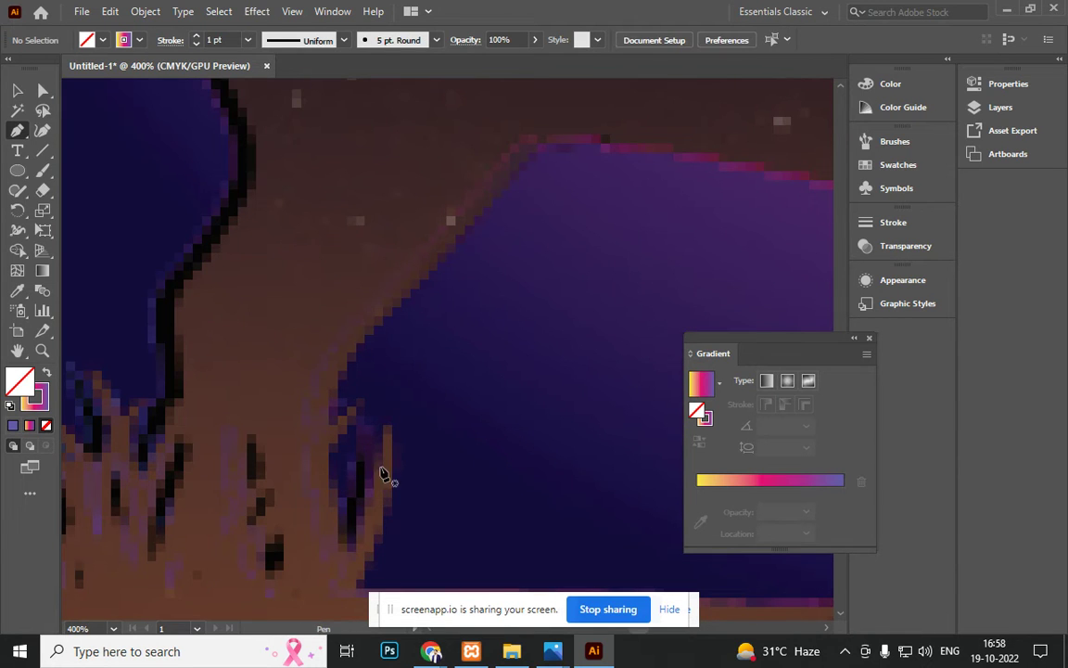
Step: Start the silhouette path in the grass at the base of the deer's hind leg
left_click(337, 551)
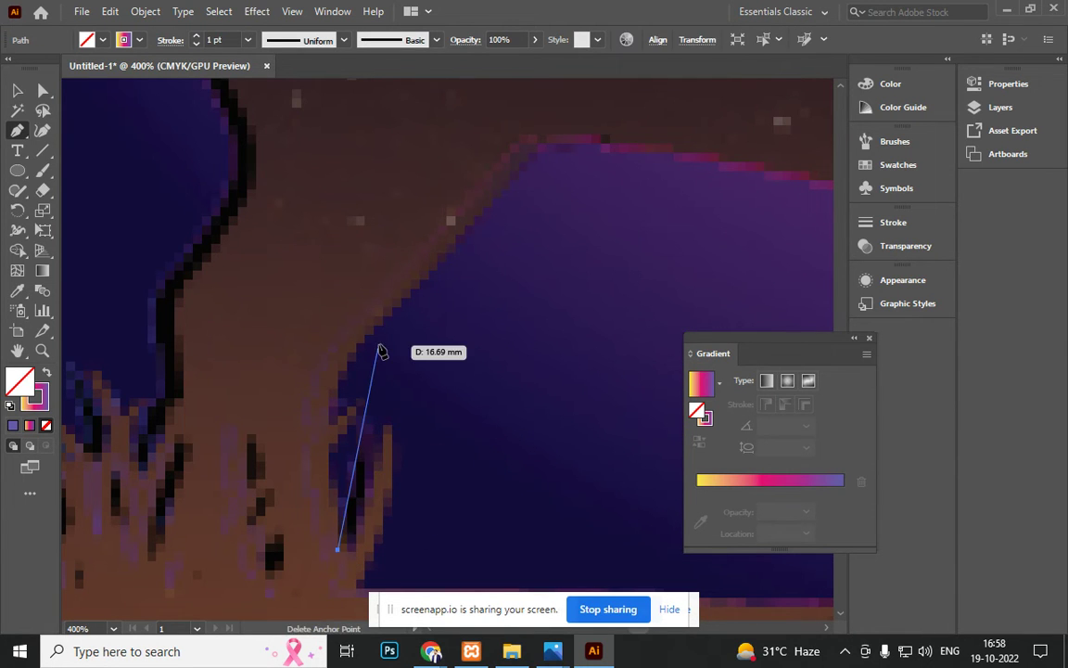
left_click_drag(401, 298, 516, 225)
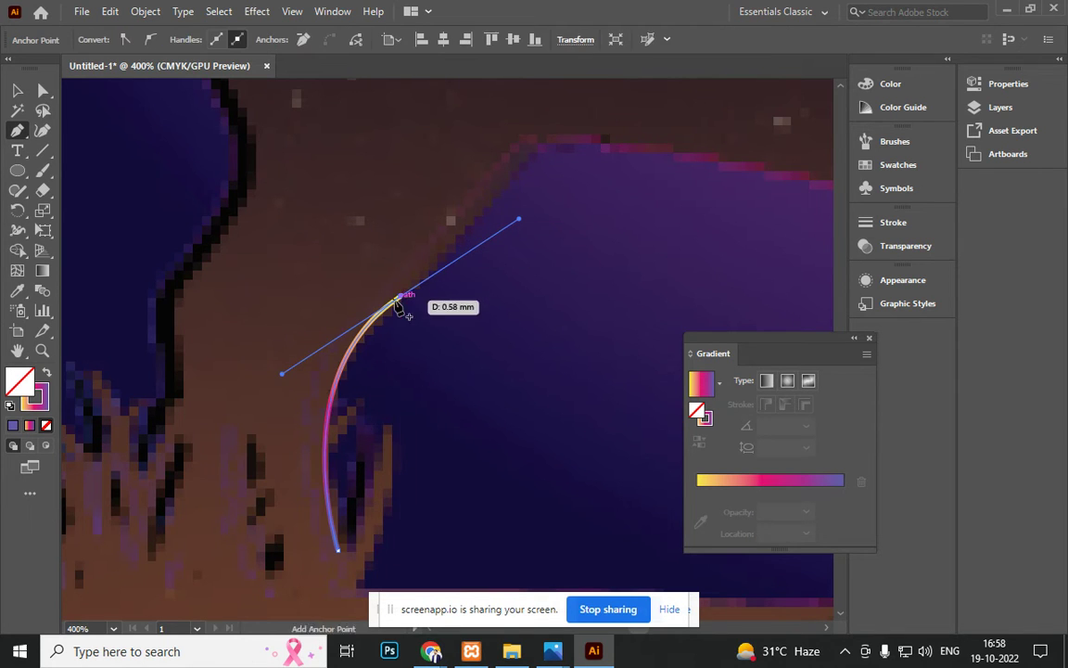
mouse_move(401, 297)
left_mouse_down()
mouse_move(496, 231)
mouse_move(540, 148)
mouse_move(580, 209)
mouse_move(598, 305)
mouse_move(529, 339)
mouse_move(396, 339)
mouse_move(409, 302)
left_mouse_up()
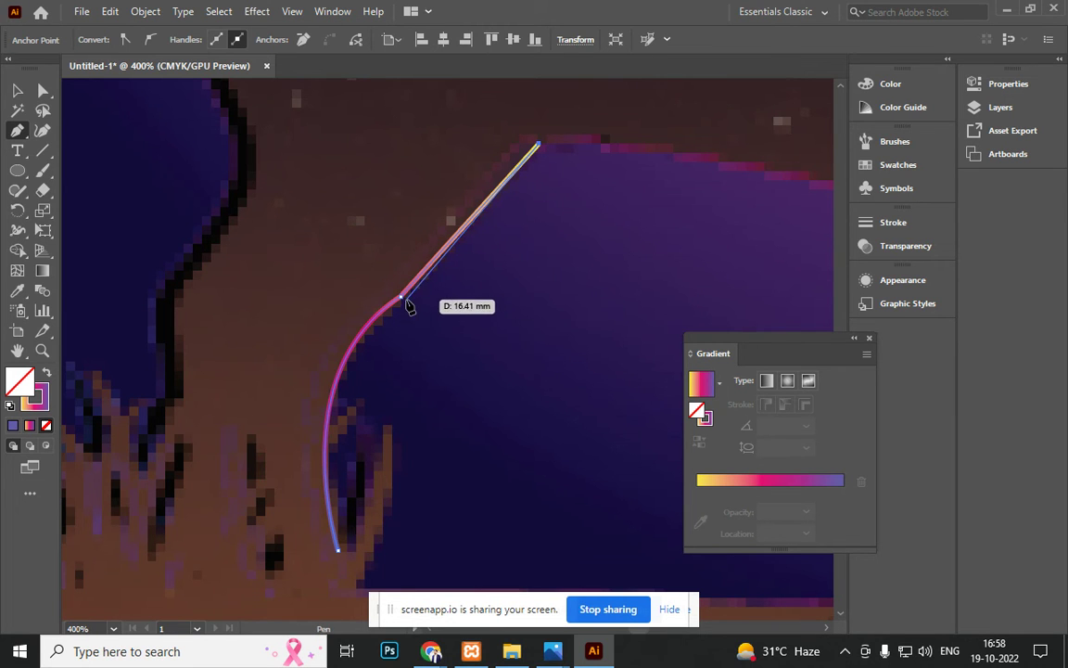
key("ctrl+z")
key("ctrl+z")
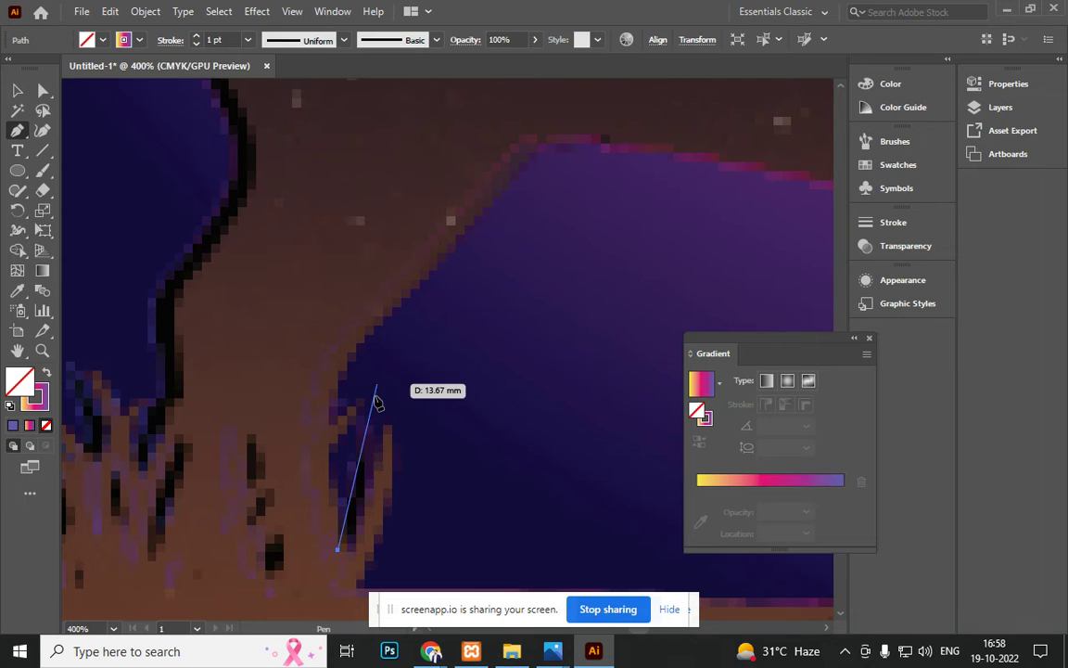
Step: Trace the hind leg's inner edge with a curve, then follow the belly to the top of the front leg
left_click_drag(370, 327, 531, 145)
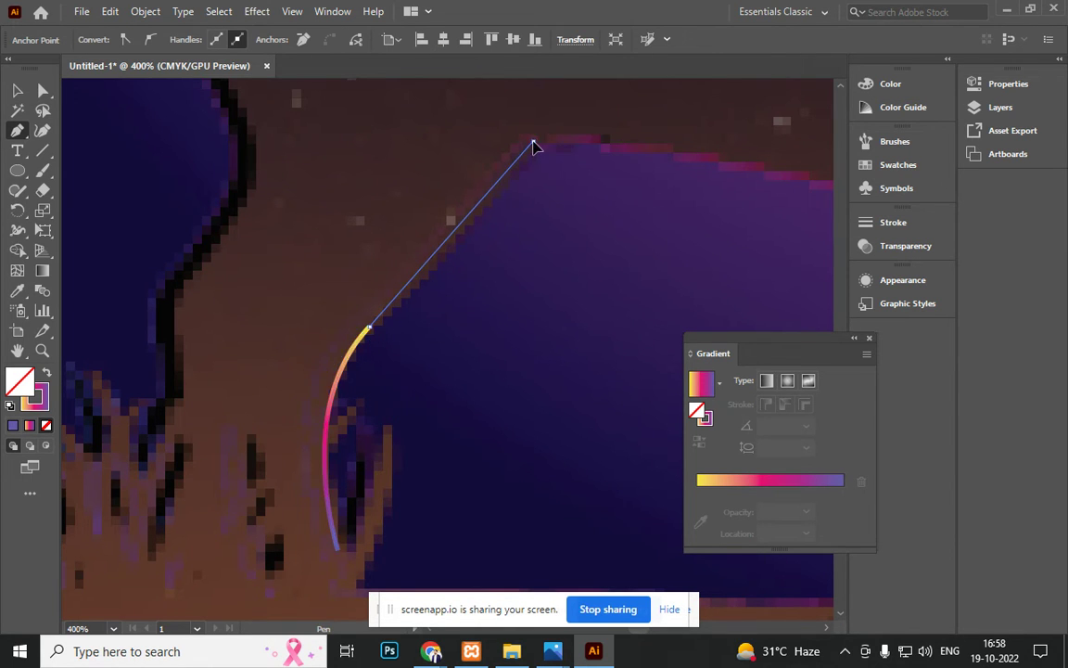
left_click(531, 146)
left_click_drag(651, 296, 348, 346)
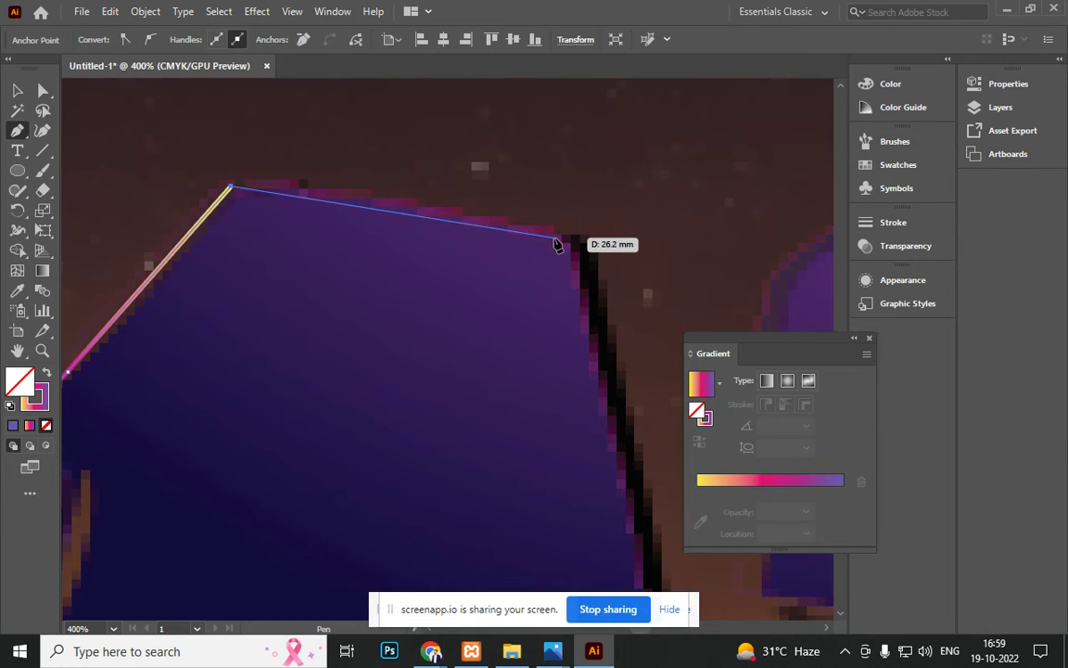
left_click_drag(576, 251, 610, 299)
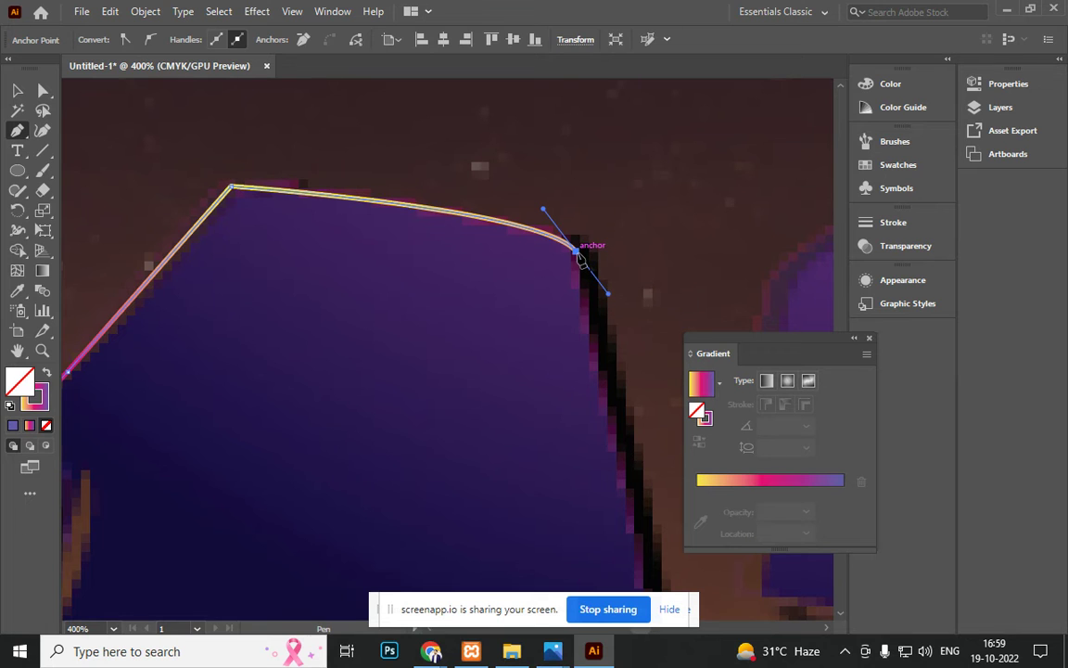
Step: Trace the front leg's rear edge down to the ground and carry the path across the base to its front edge
left_click_drag(656, 567, 526, 274)
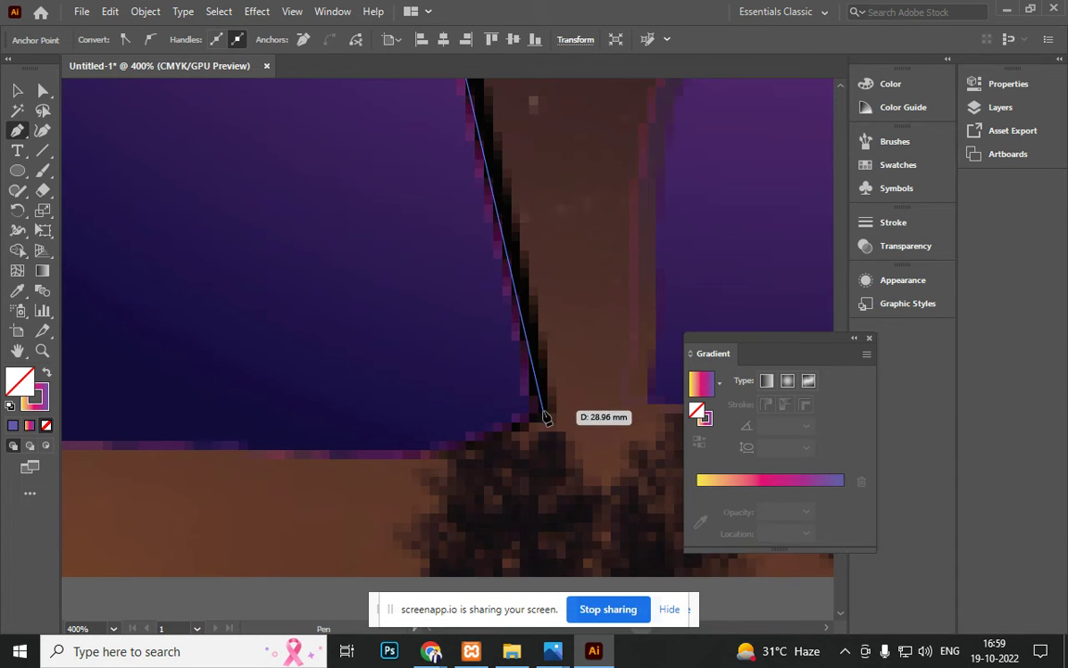
left_click(544, 410)
left_click(461, 449)
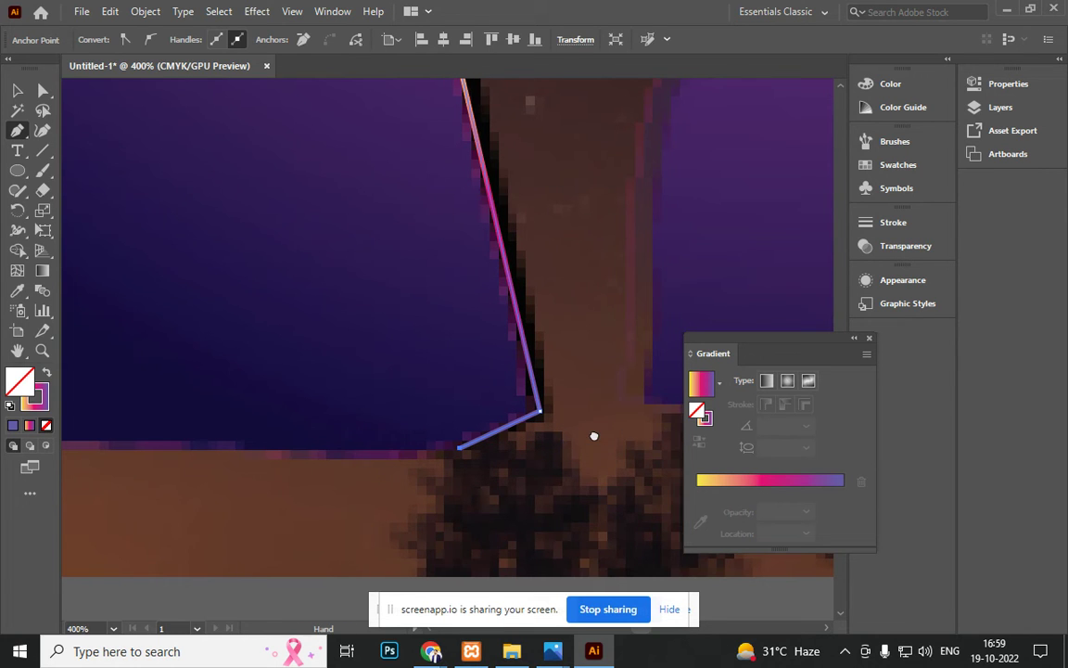
scroll(594, 436, "right", 3)
left_click(576, 432)
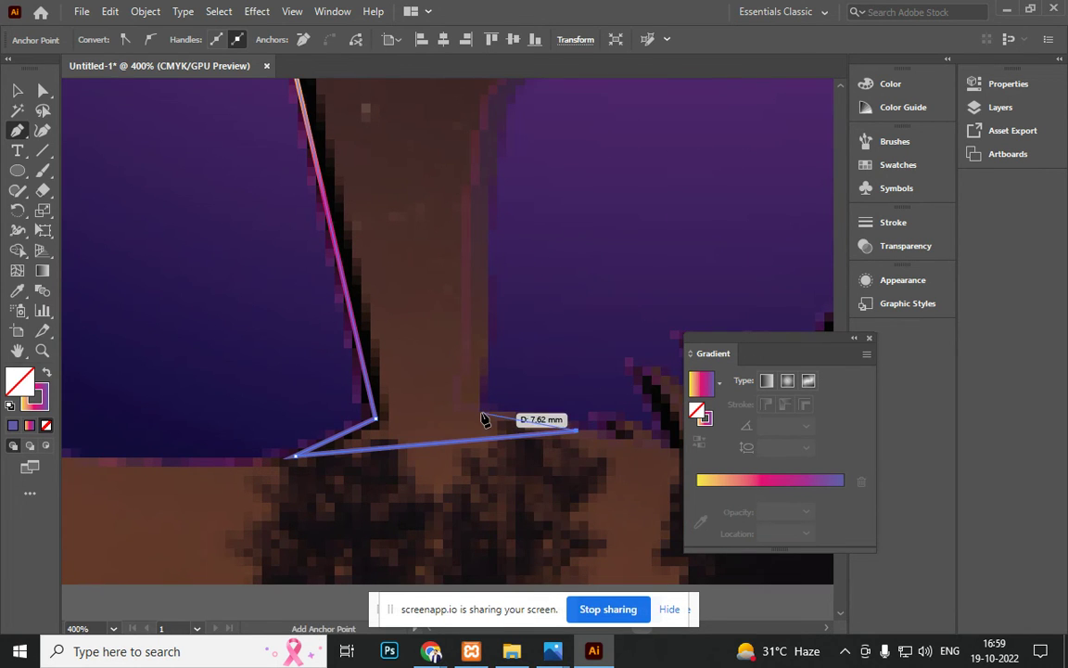
scroll(483, 416, "down", 5)
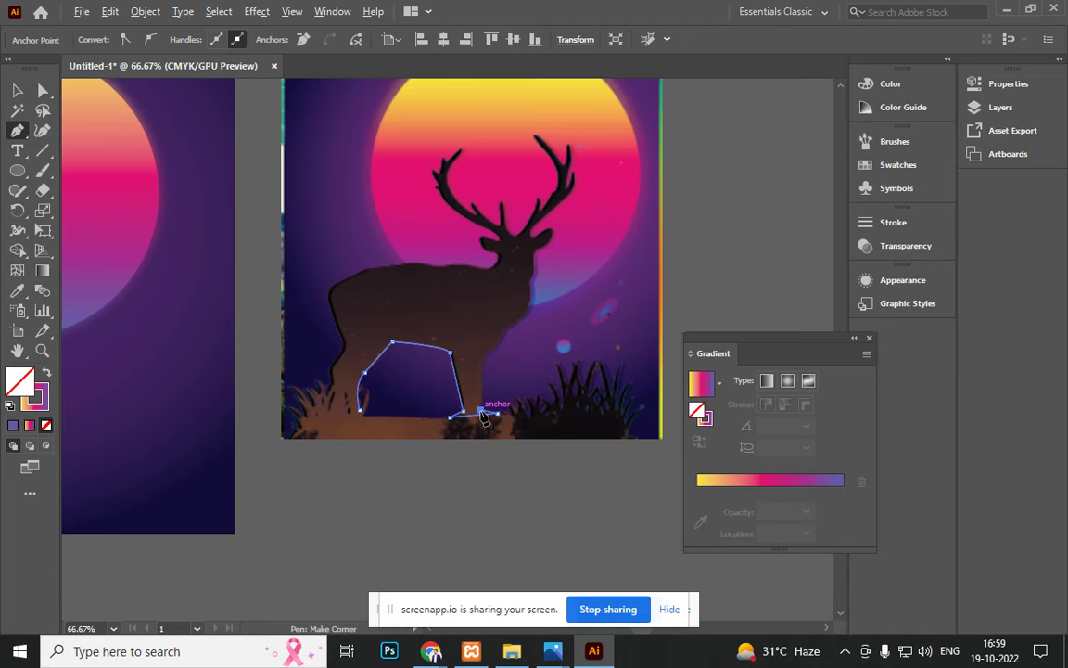
scroll(482, 416, "up", 5)
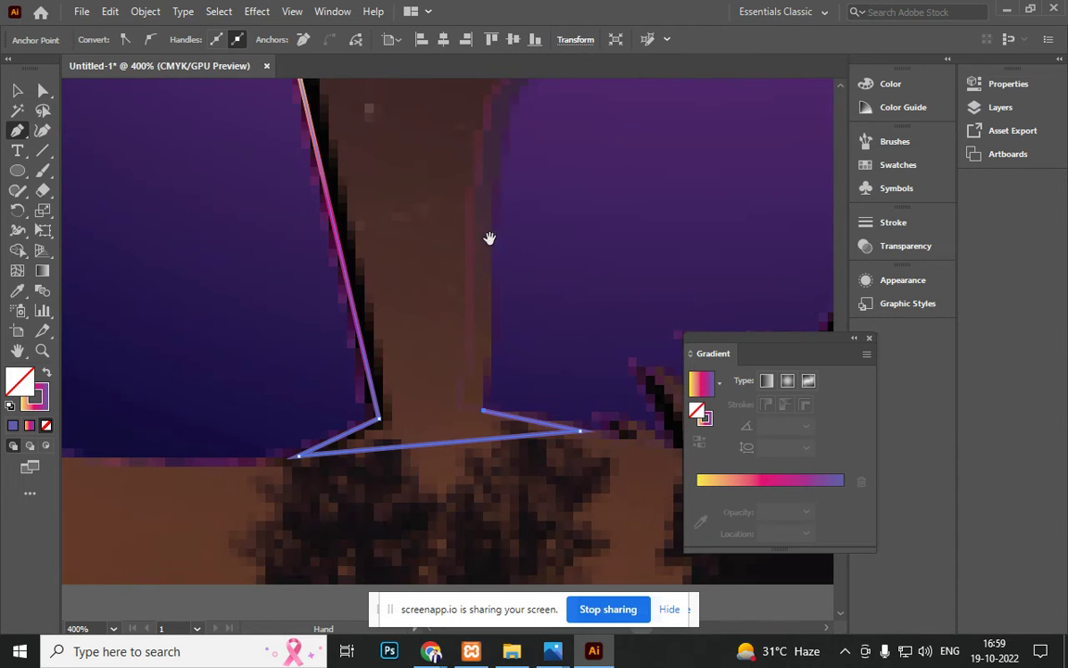
Step: Trace the front leg's front edge up to the lower chest and adjust the curve handles to match the reference
scroll(468, 313, "up", 5)
left_click_drag(481, 270, 546, 247)
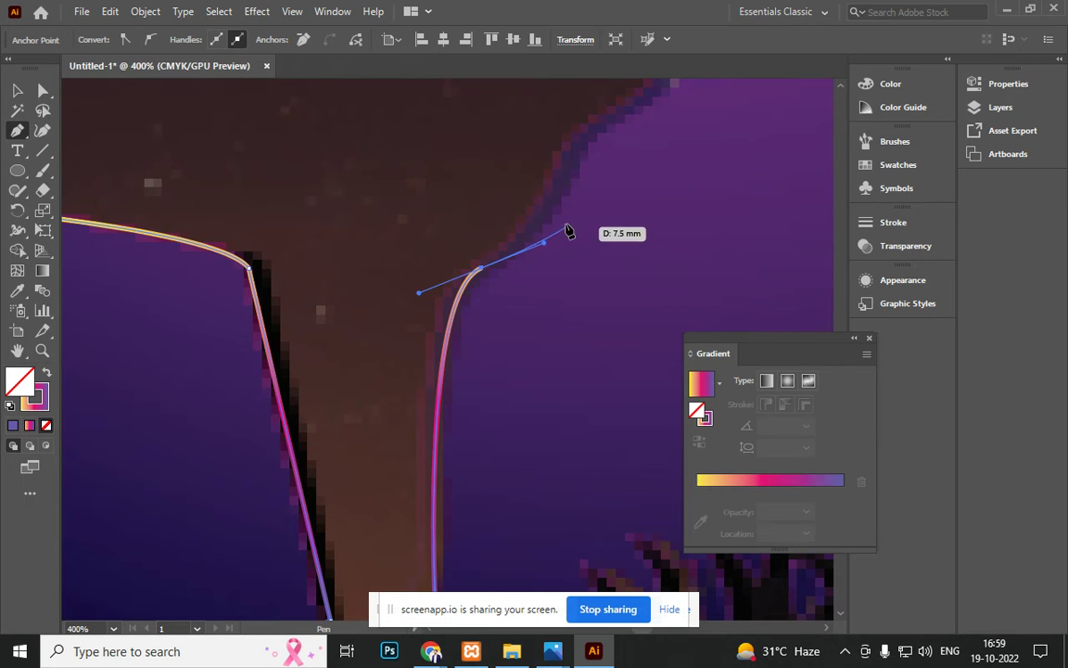
left_click(559, 160)
mouse_move(545, 248)
left_mouse_down()
mouse_move(563, 243)
mouse_move(545, 252)
left_mouse_up()
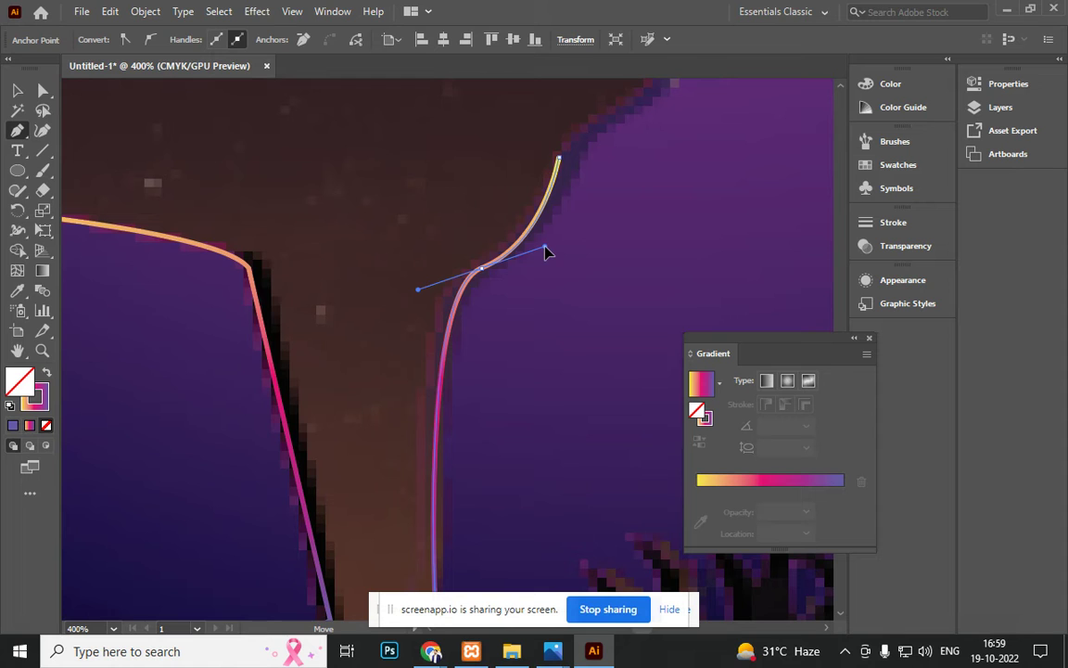
left_click(476, 272)
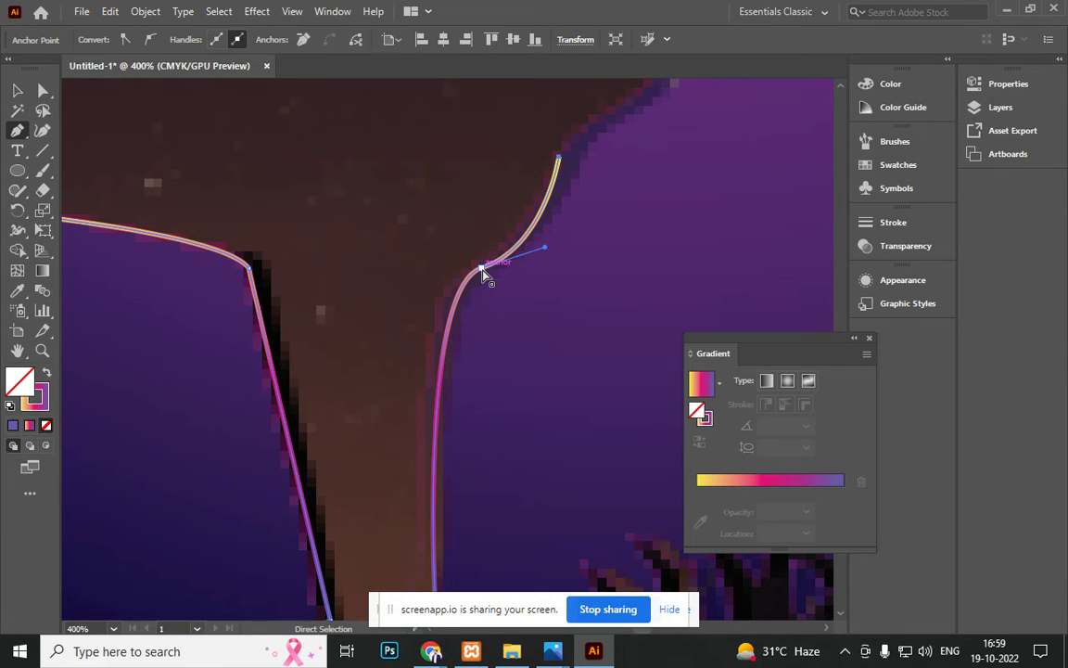
left_click_drag(420, 295, 409, 296)
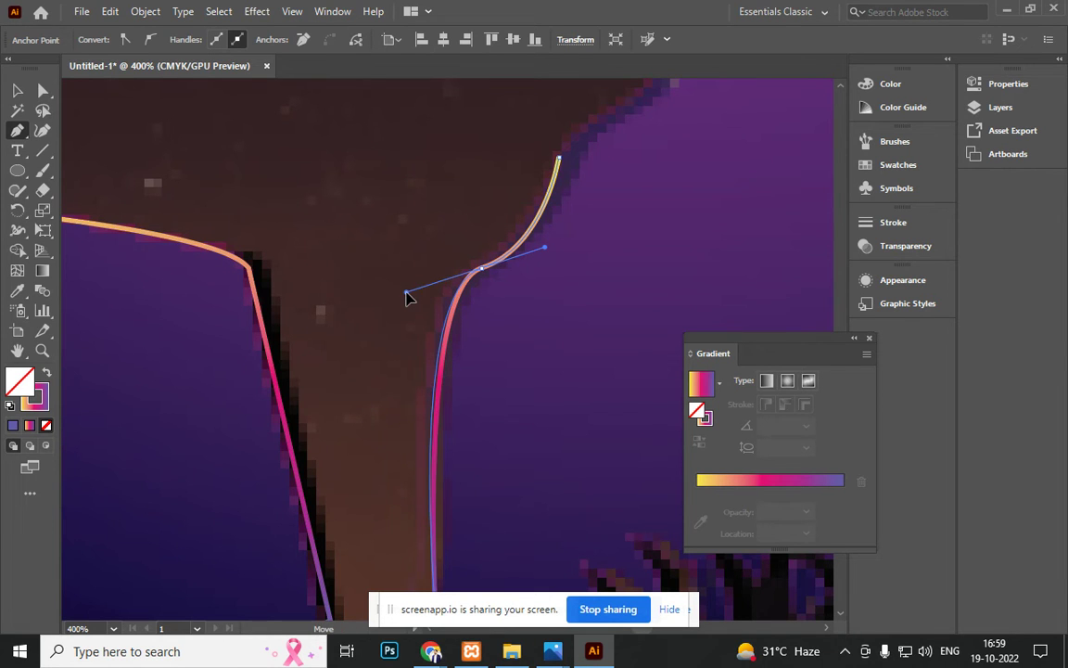
Step: Continue the outline with curved segments along the deer's chest up to the base of the neck
scroll(381, 346, "down", 4)
scroll(405, 452, "up", 2)
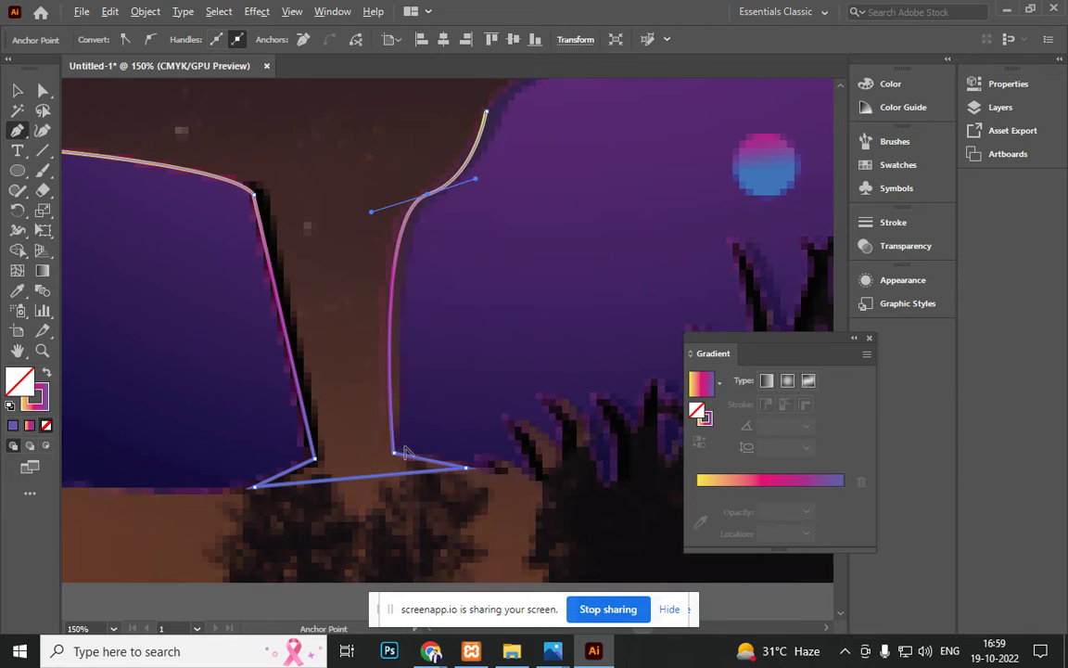
scroll(455, 472, "up", 2)
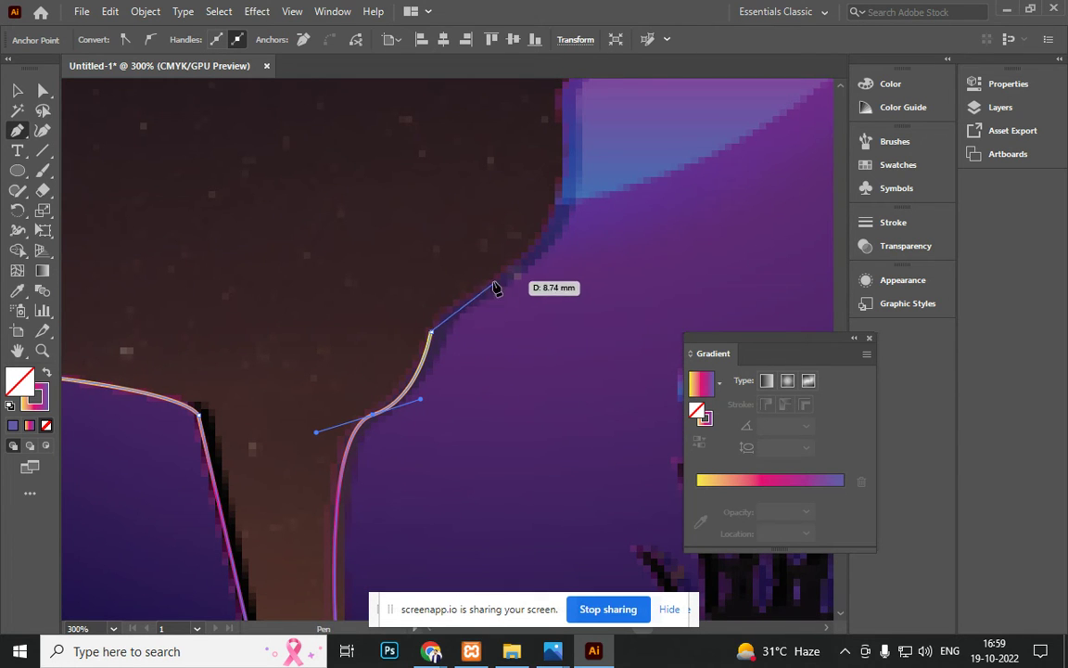
left_click_drag(510, 267, 524, 263)
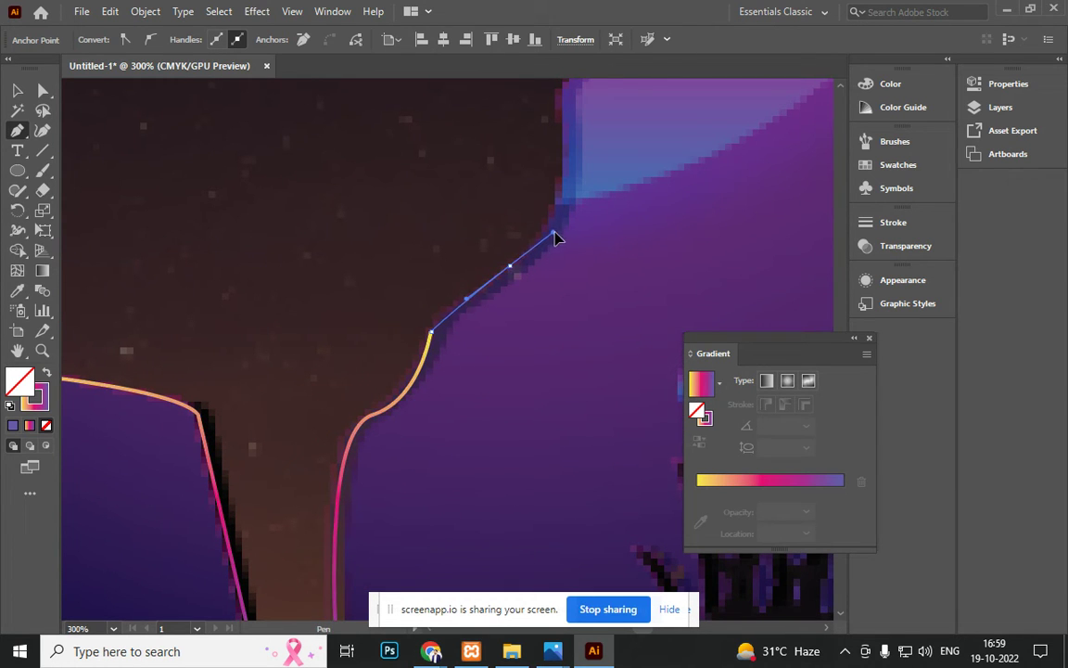
left_click_drag(575, 228, 594, 213)
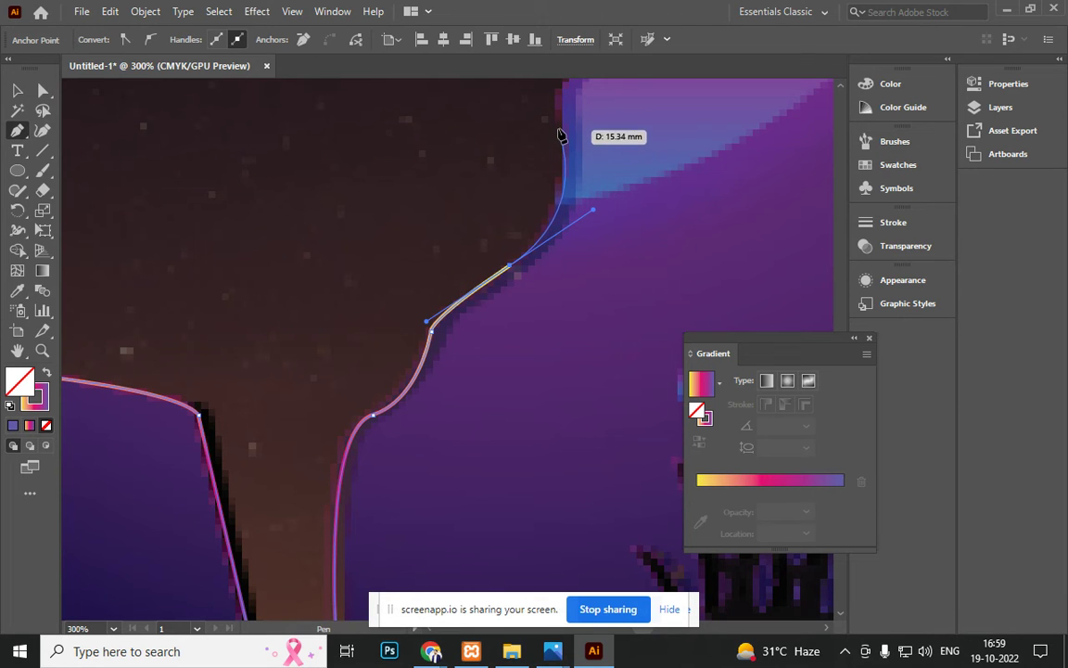
left_click(556, 98)
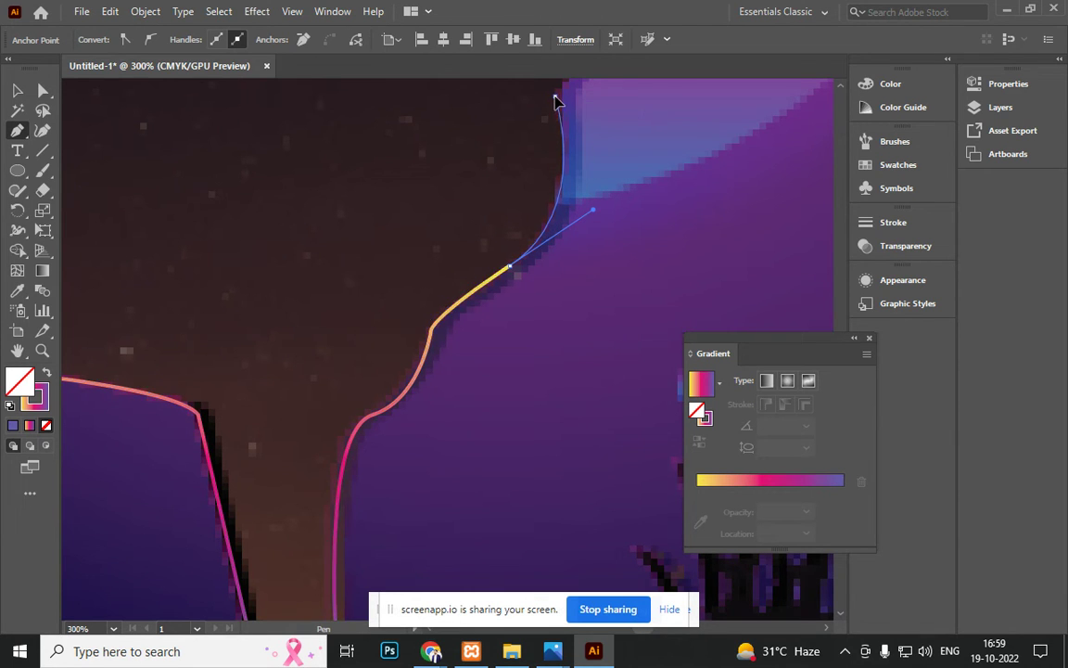
Step: Trace the front of the deer's neck up to the underside of the right-hand ear
left_click_drag(599, 178, 521, 380)
left_click_drag(476, 298, 497, 228)
left_click_drag(496, 226, 490, 176)
left_click_drag(496, 228, 499, 175)
left_click(497, 167)
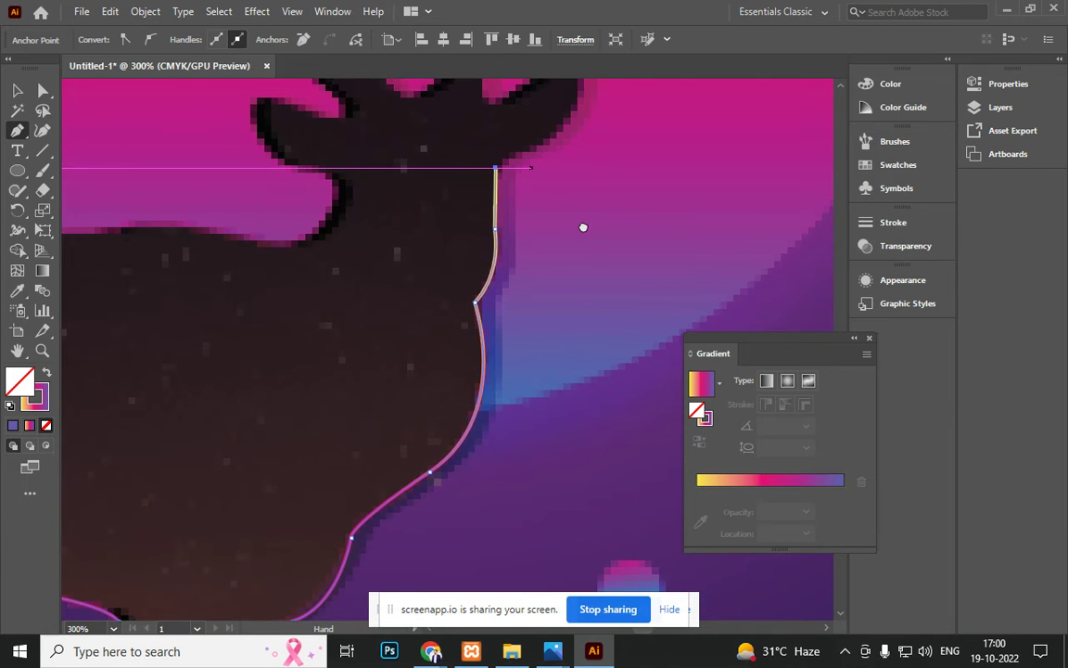
Step: Trace around the deer's right-hand ear and curve the path into the base of the antler
scroll(582, 226, "up", 5)
left_click_drag(539, 284, 531, 226)
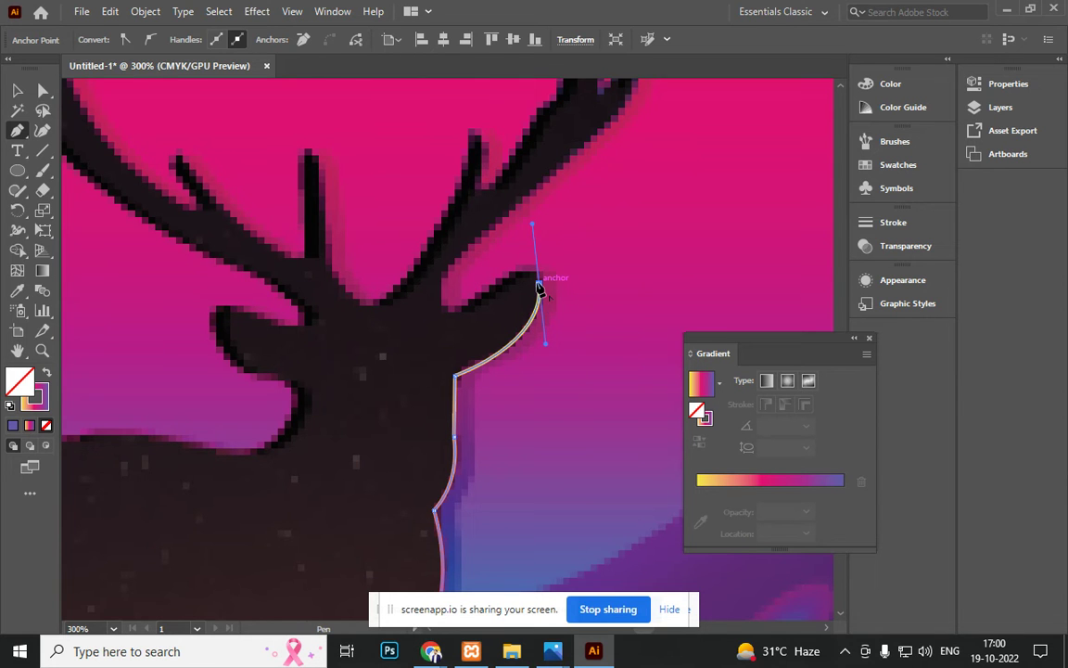
left_click_drag(538, 285, 422, 352)
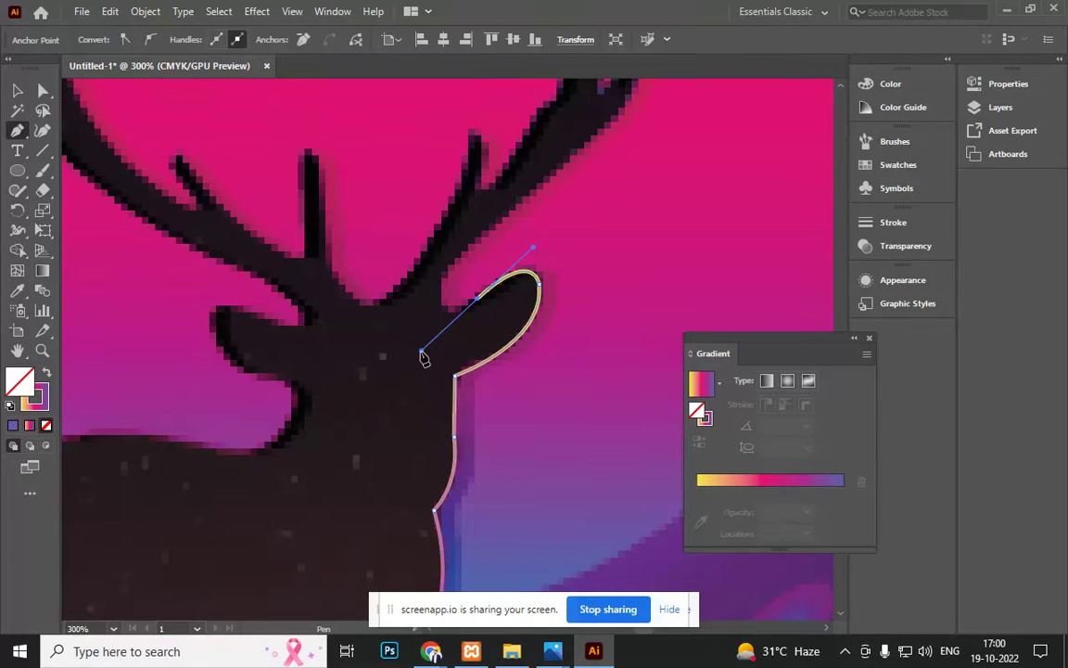
left_click_drag(478, 299, 466, 253)
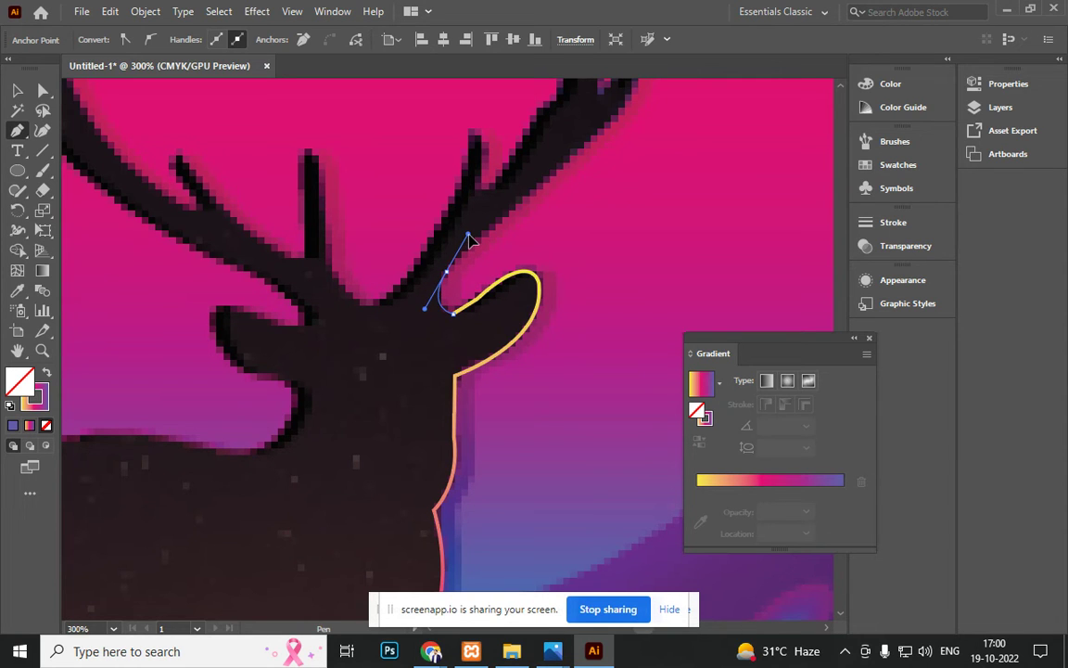
left_click_drag(469, 244, 470, 244)
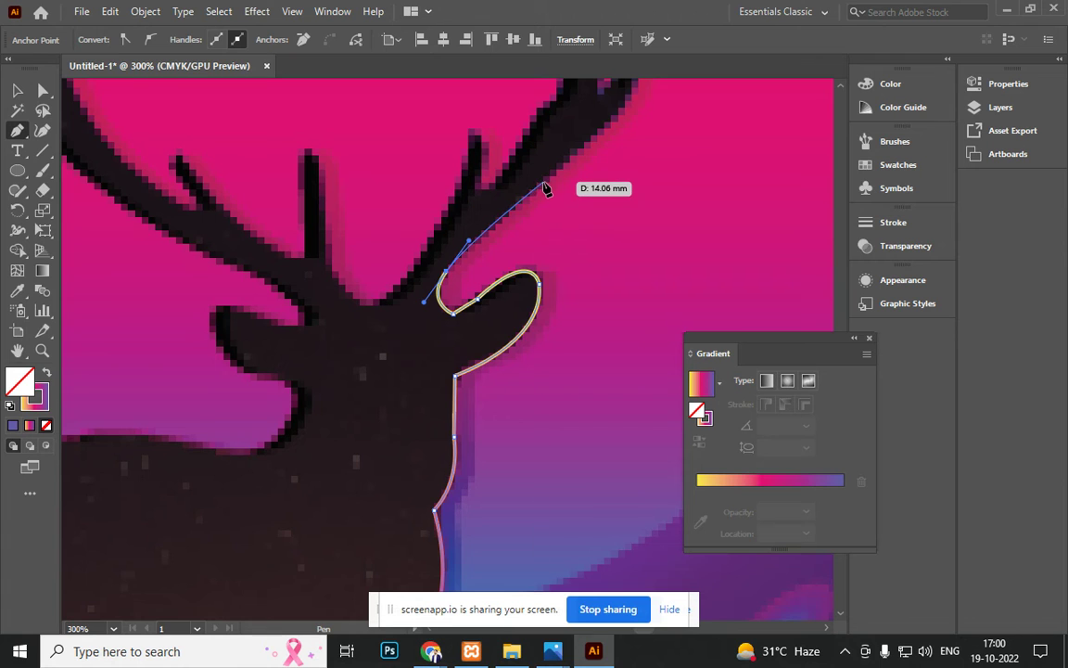
Step: Trace the outer edge of the right-hand antler up to the tip of its lowest outer tine
left_click(545, 179)
key("space")
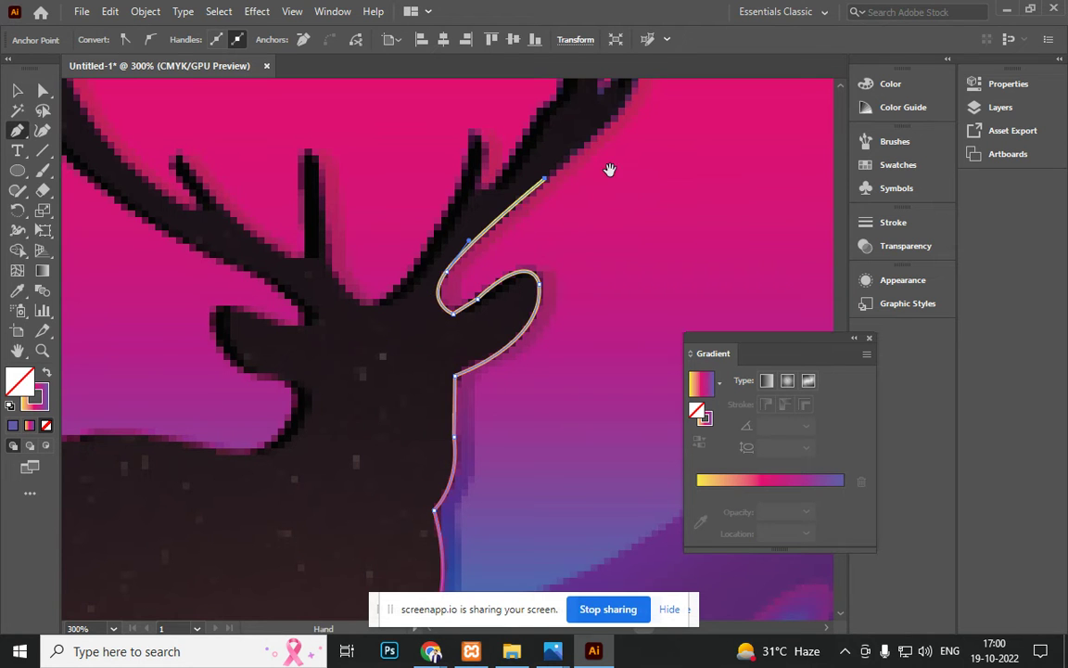
left_click_drag(534, 278, 465, 467)
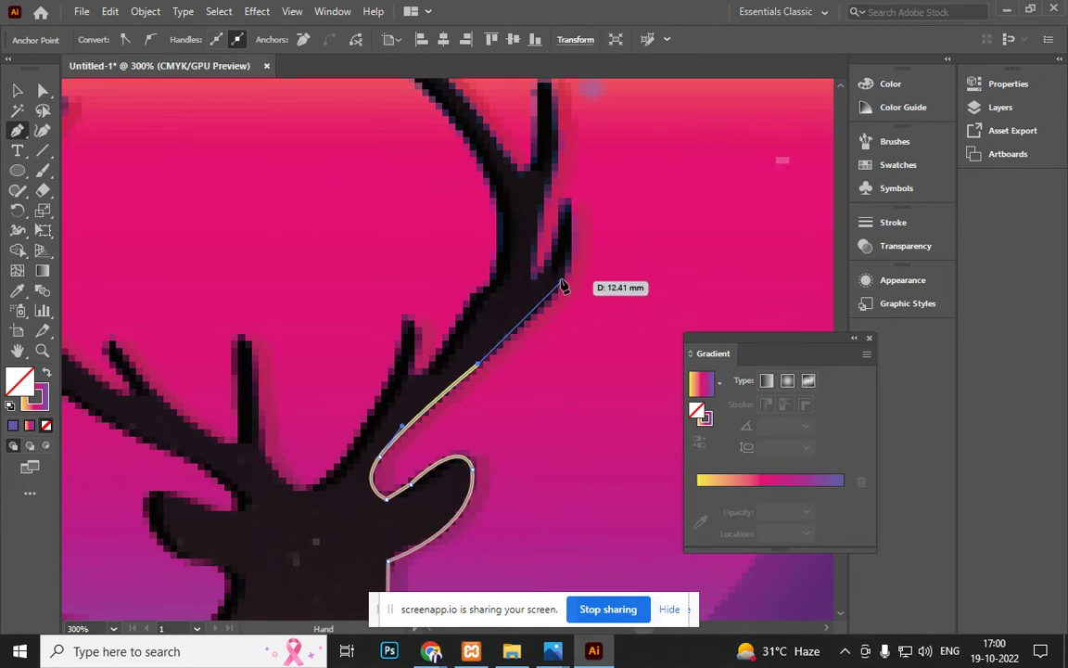
left_click_drag(570, 227, 569, 222)
left_click(568, 199)
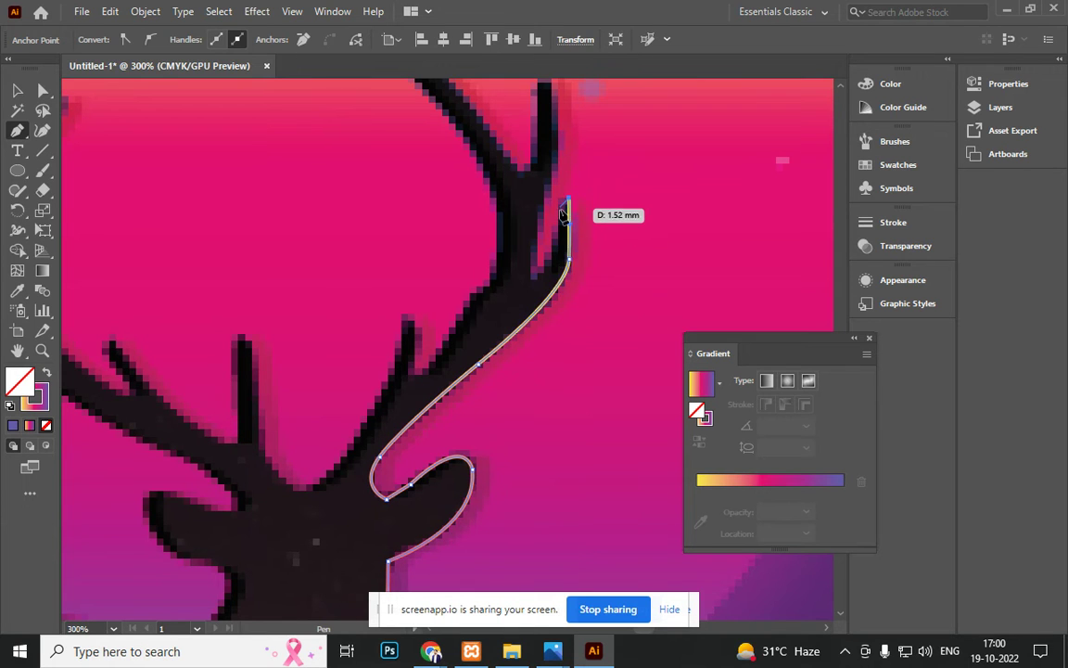
Step: Trace the inner side of the lowest outer tine and both sides of the next tine down to the upper fork
left_click(526, 278)
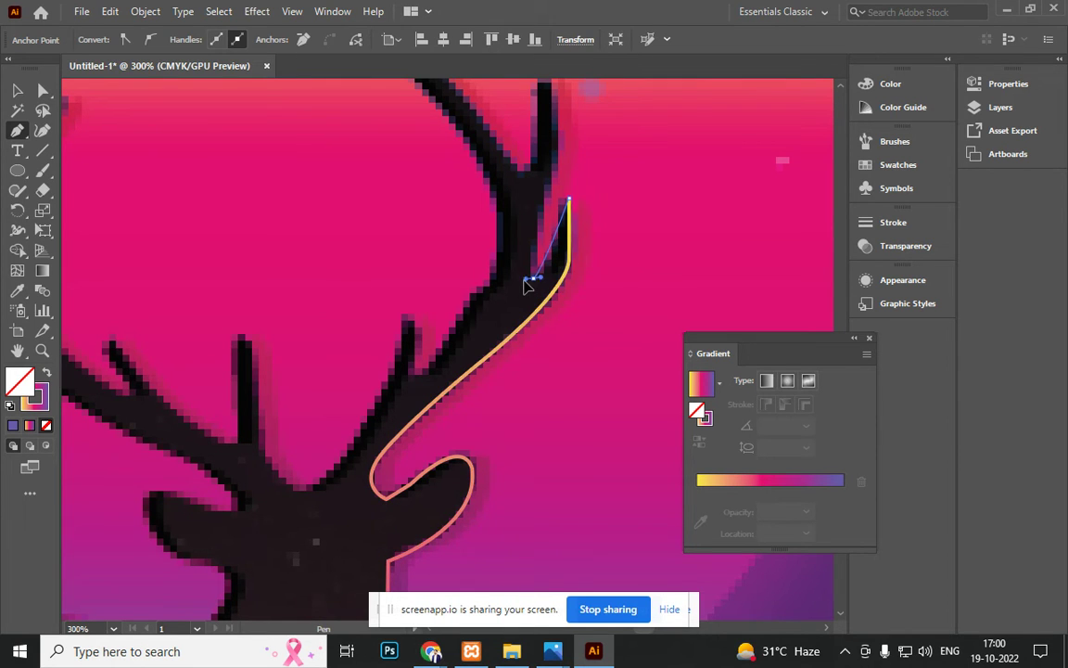
left_click_drag(517, 290, 568, 148)
scroll(561, 214, "up", 3)
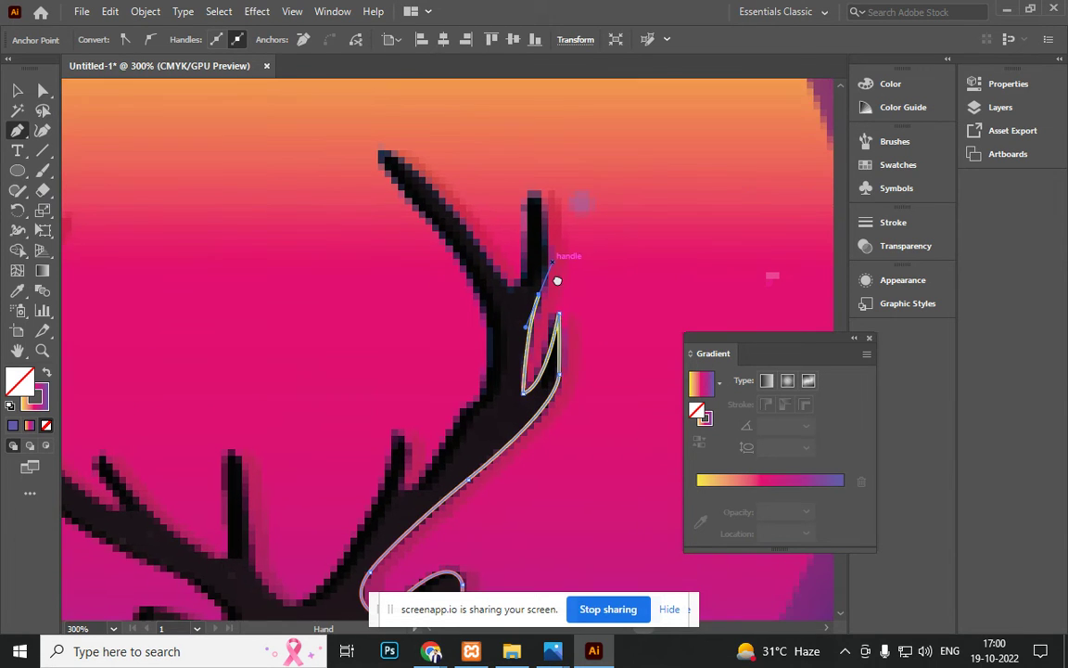
left_click(533, 193)
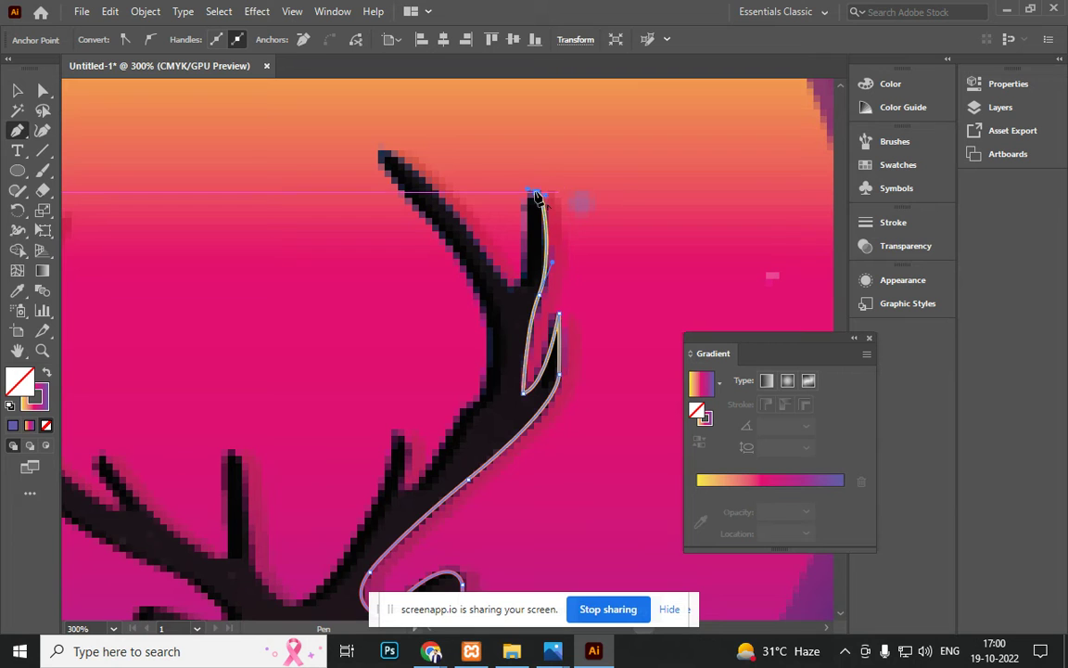
left_click_drag(509, 291, 483, 296)
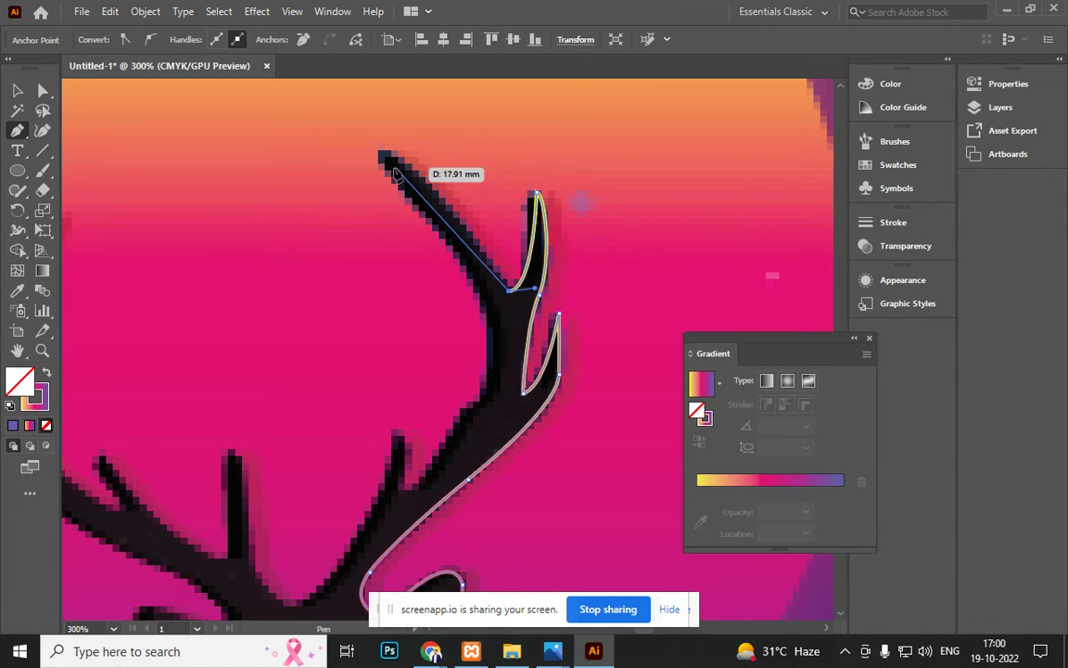
Step: Trace the long upper tine, the antler's inner edge and the small brow tine down to the top of the head
left_click_drag(380, 152, 487, 432)
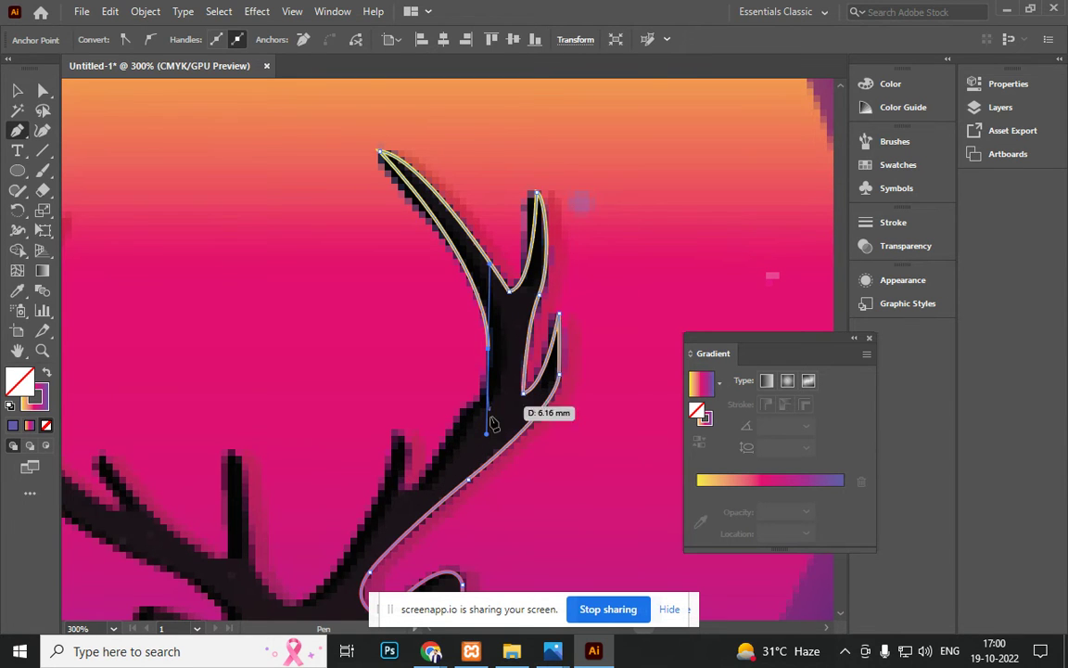
left_click_drag(489, 430, 494, 442)
mouse_move(491, 449)
left_mouse_down()
mouse_move(476, 417)
mouse_move(489, 362)
mouse_move(489, 396)
mouse_move(421, 498)
mouse_move(408, 475)
mouse_move(411, 449)
mouse_move(405, 443)
mouse_move(411, 462)
mouse_move(393, 432)
mouse_move(317, 564)
mouse_move(405, 422)
mouse_move(397, 446)
mouse_move(284, 518)
left_mouse_up()
scroll(358, 498, "down", 5)
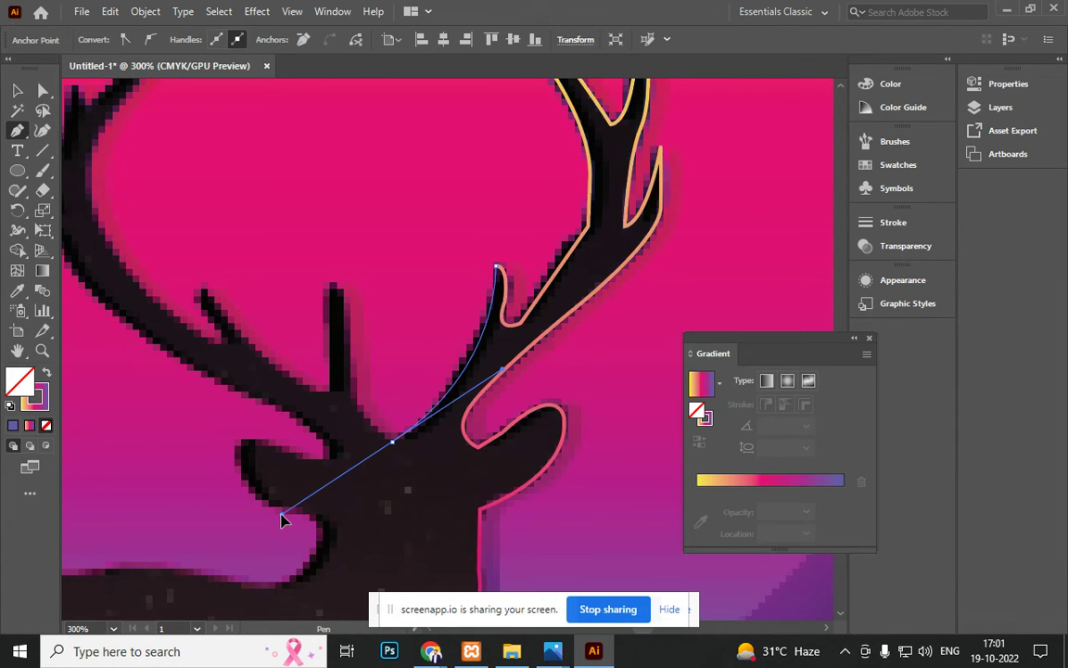
Step: Continue the path from the top of the head around the upright brow tine to the left-hand antler's base
left_click_drag(283, 518, 289, 503)
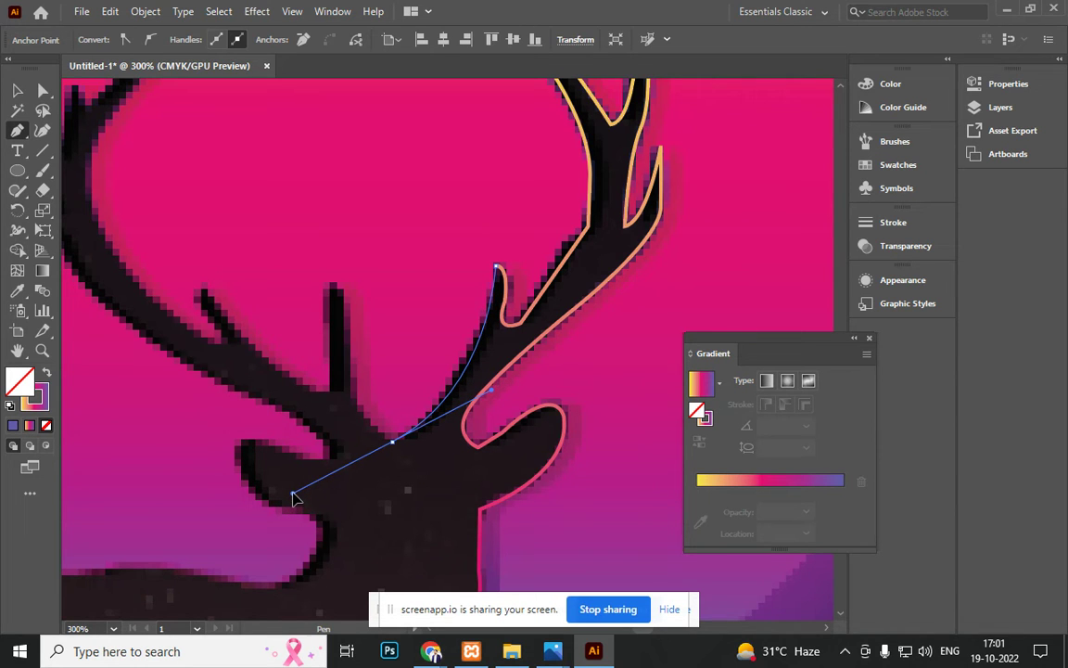
left_click_drag(292, 498, 293, 496)
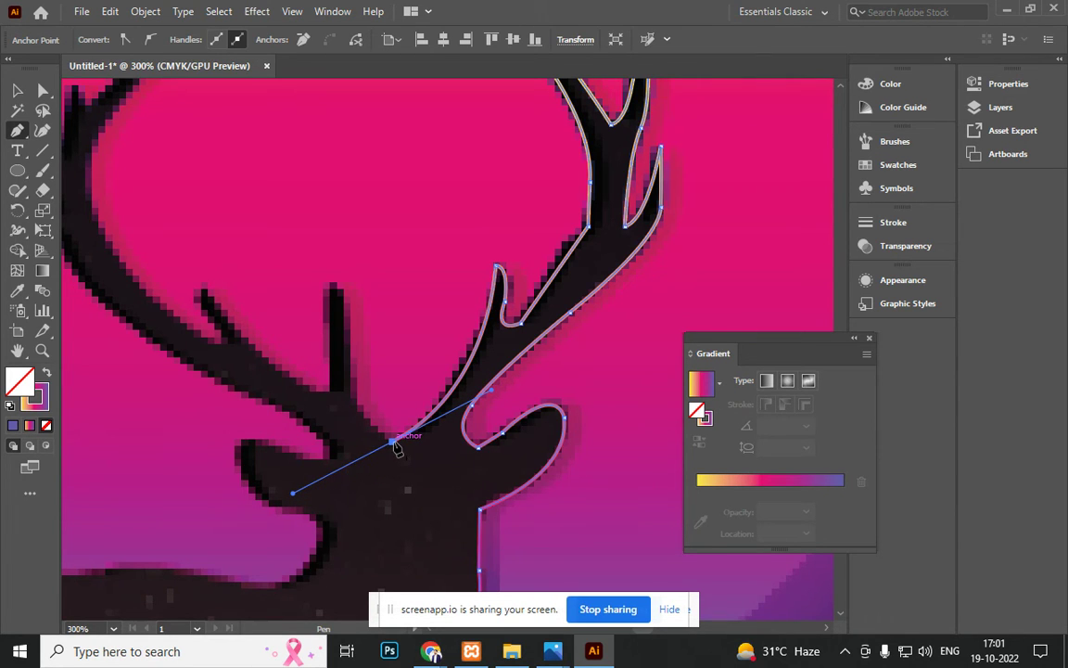
left_click_drag(393, 444, 353, 405)
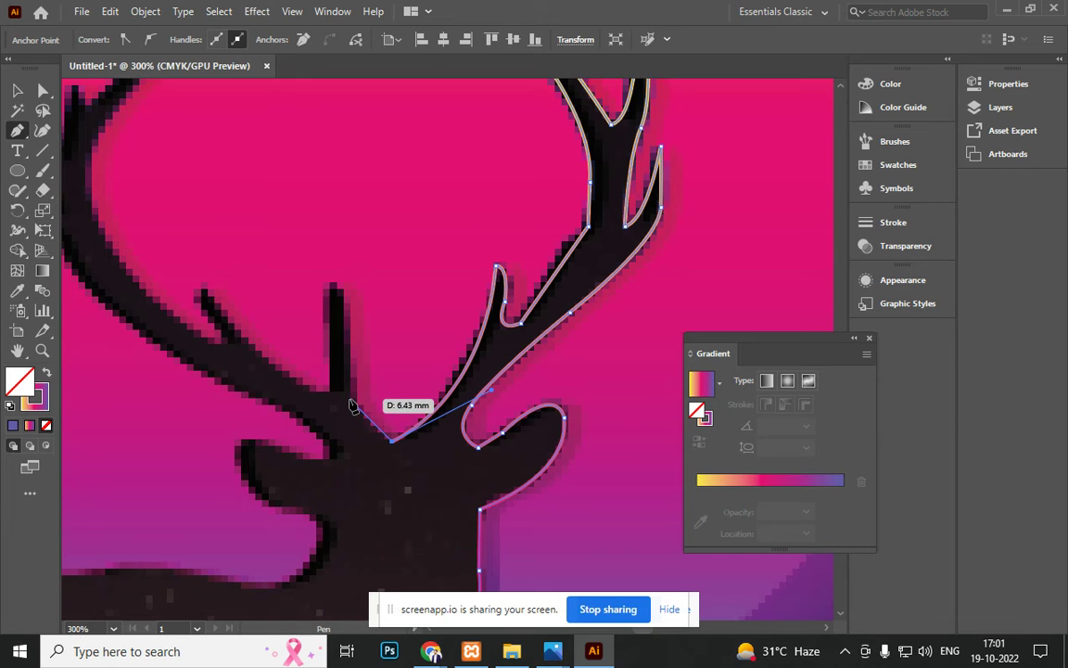
left_click_drag(349, 405, 348, 404)
left_click(347, 401)
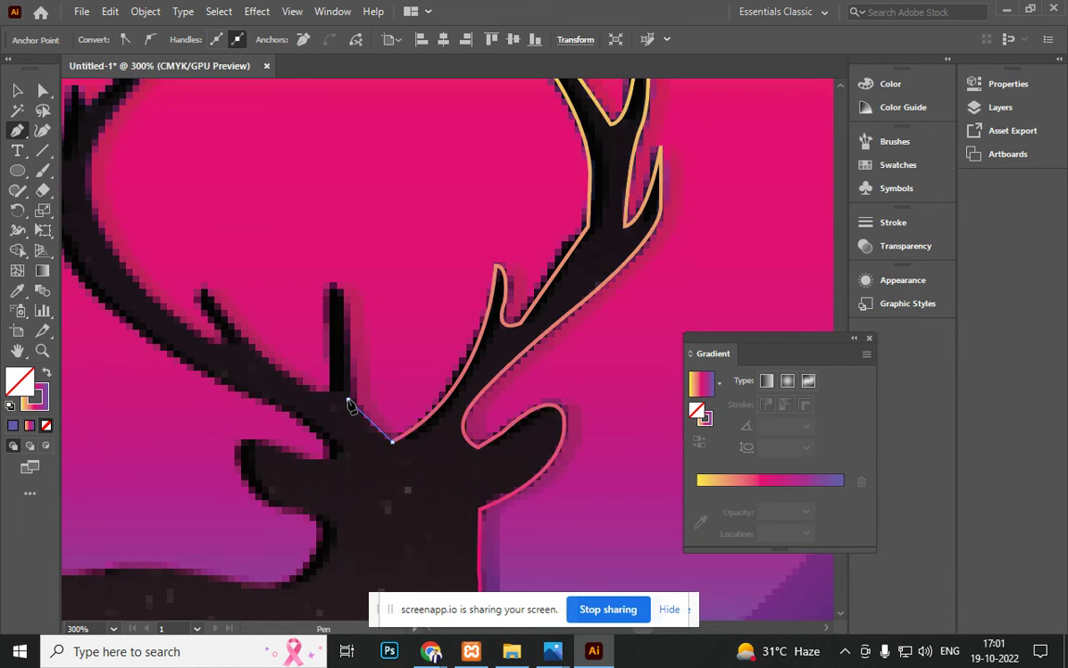
left_click(334, 290)
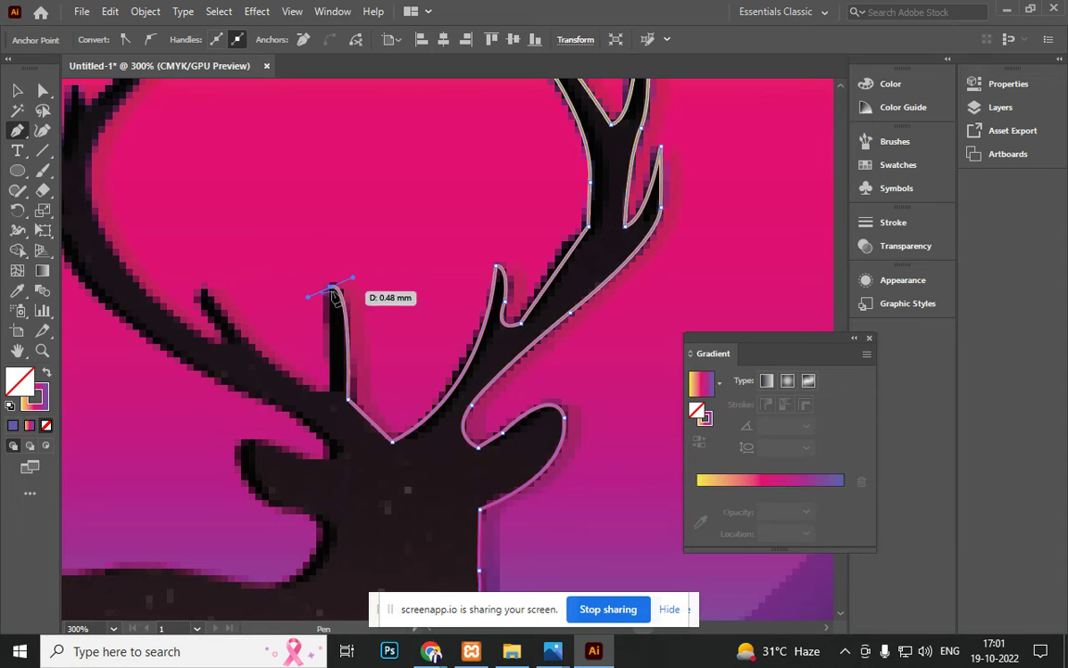
left_click(330, 391)
left_click(308, 393)
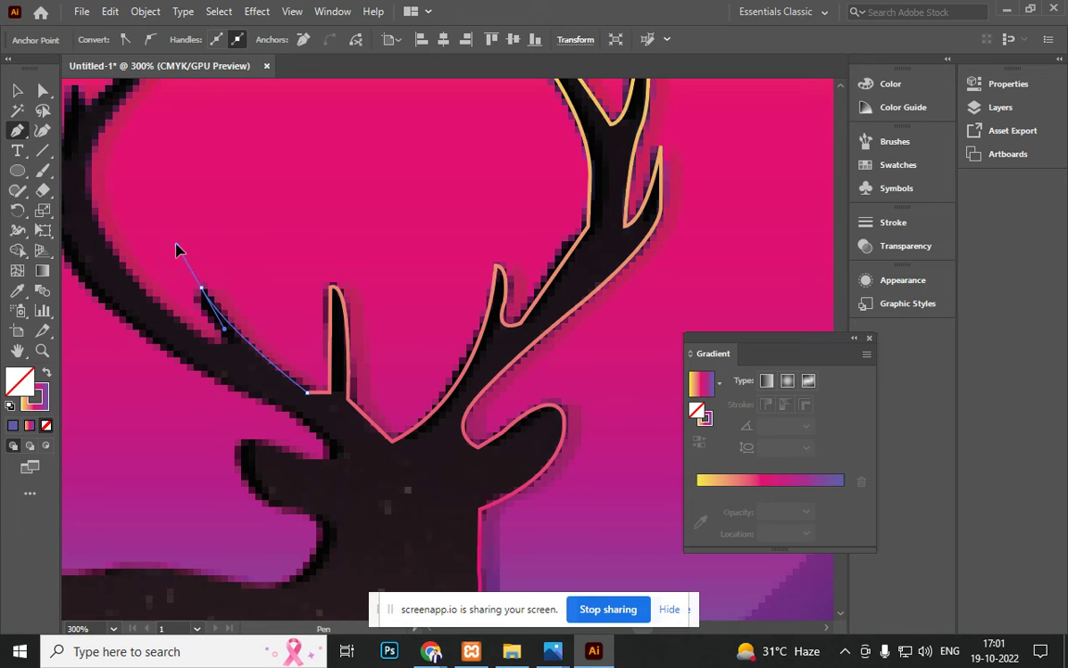
Step: Trace both sides of the small slanted tine on the inner side of the left-hand antler
left_click_drag(164, 229, 165, 227)
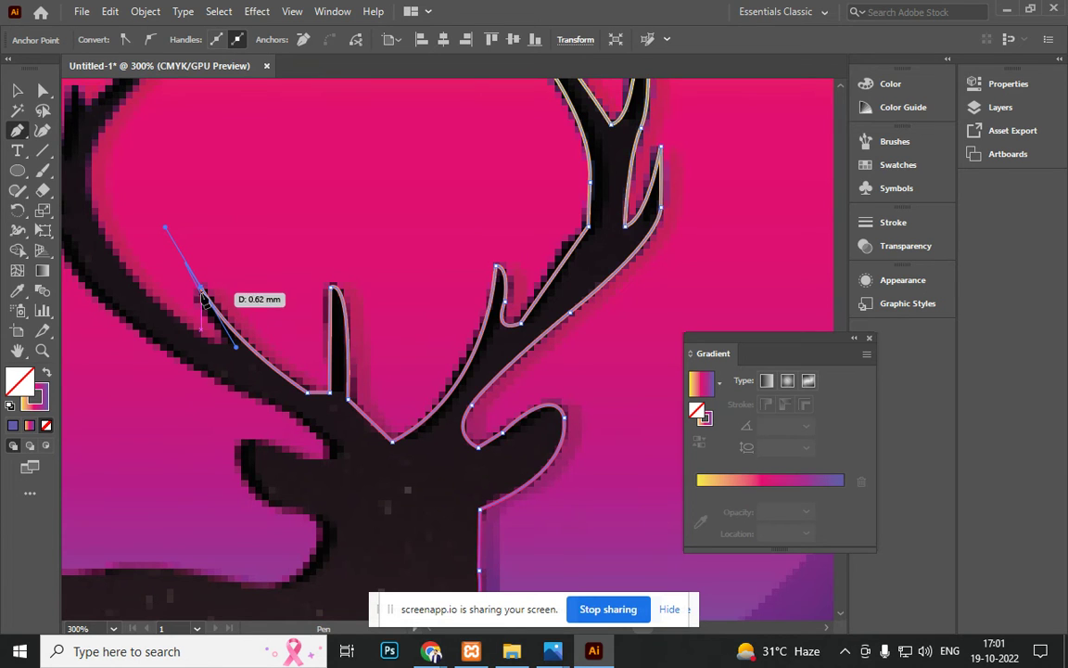
left_click(228, 345)
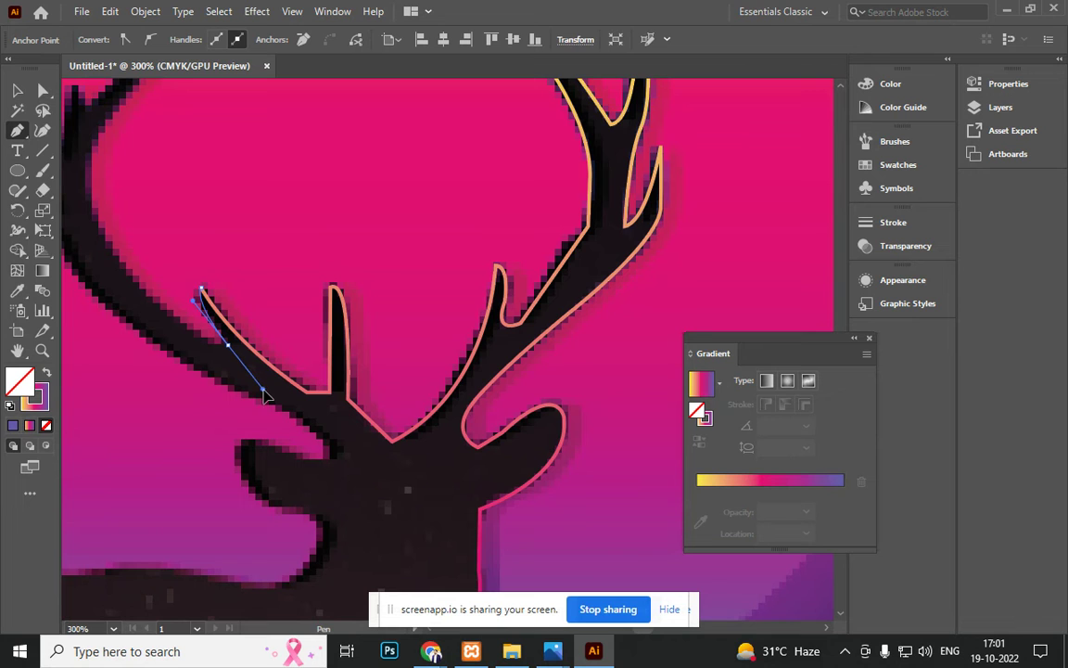
key("ctrl")
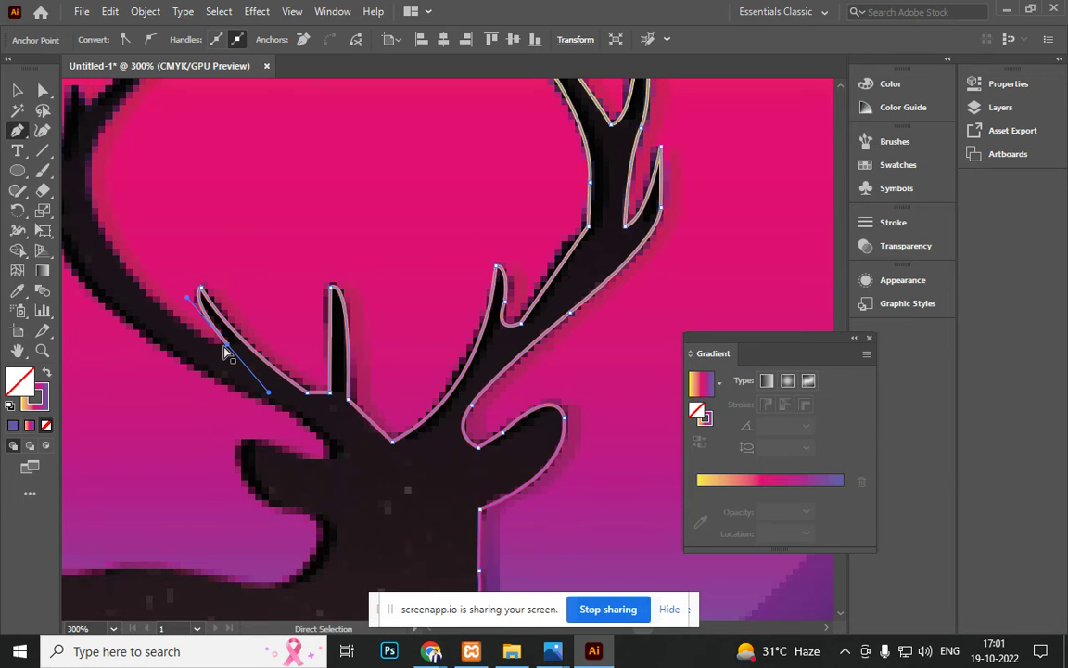
left_click_drag(228, 345, 287, 345)
scroll(216, 347, "up", 5)
scroll(288, 336, "down", 4)
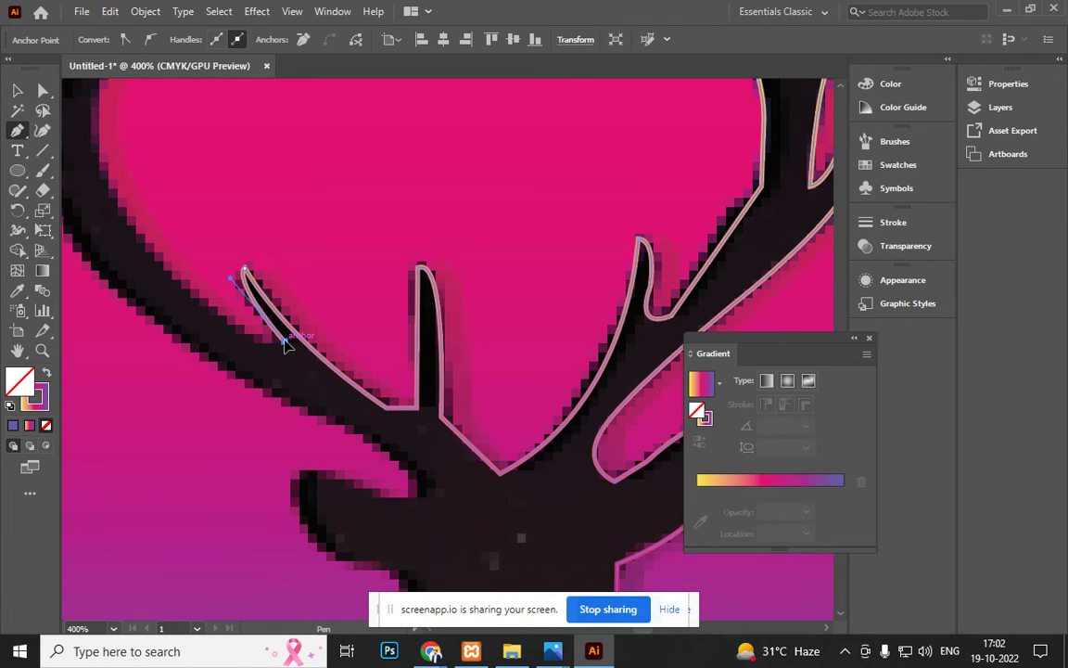
Step: Trace the left-hand antler's curved inner edge from the small slanted tine up to the base of the topmost tine
left_click_drag(204, 303, 161, 277)
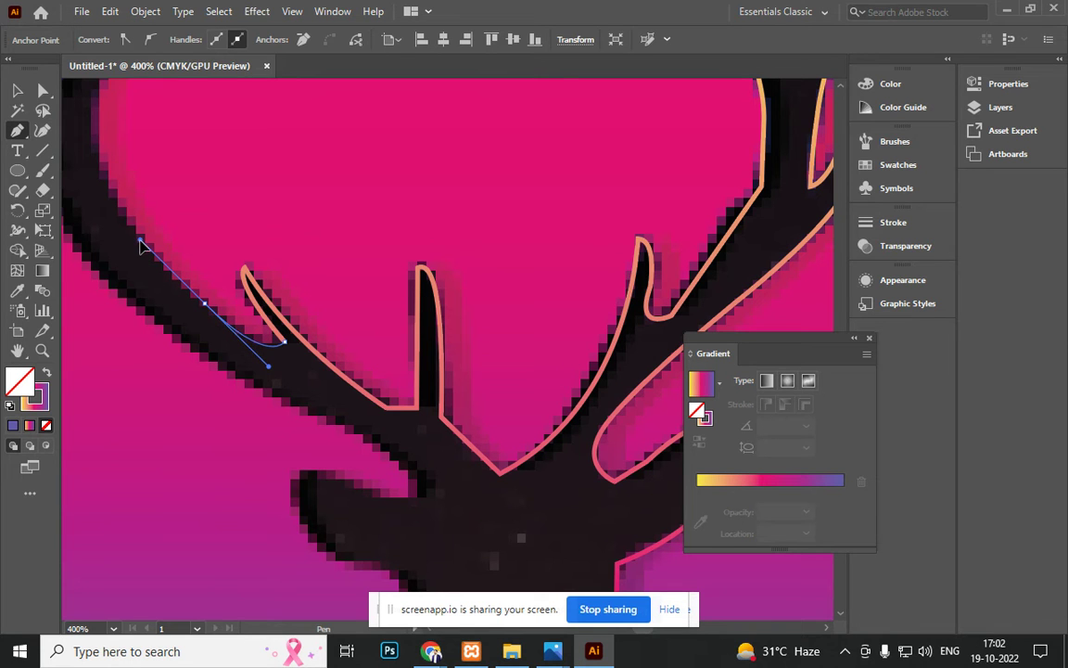
left_click(267, 365, "ctrl")
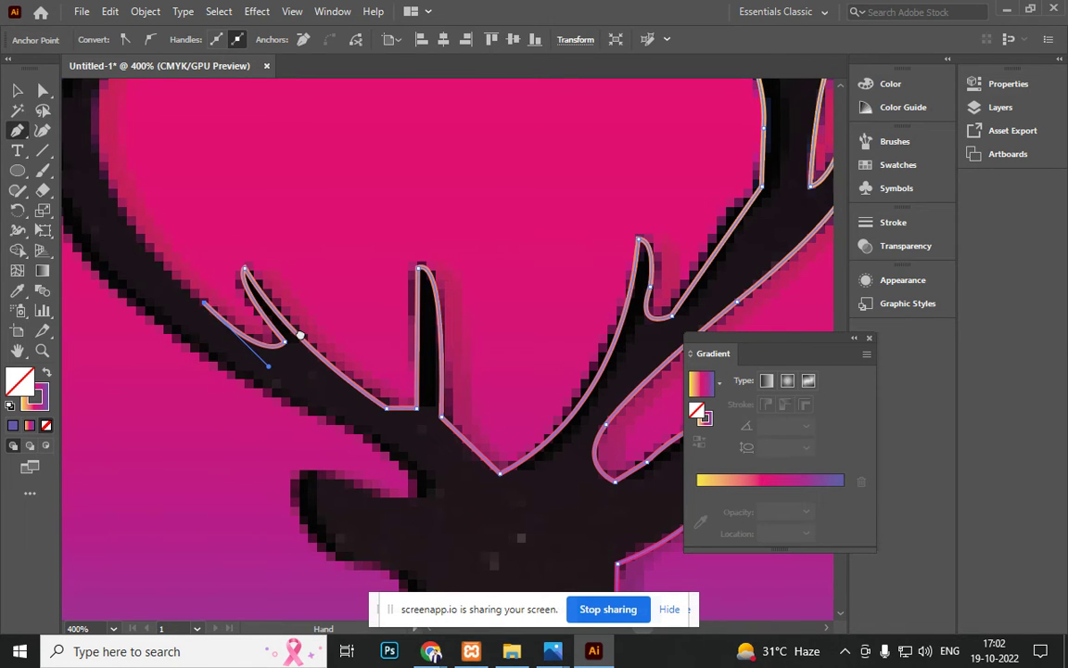
left_click_drag(300, 335, 574, 517)
left_click_drag(478, 485, 348, 260)
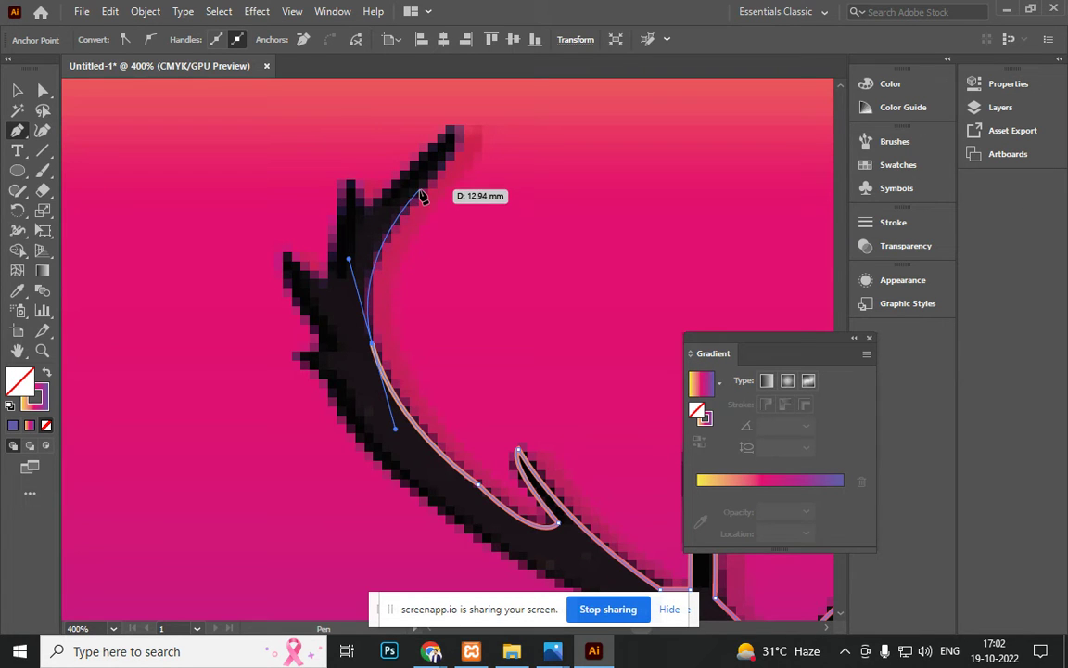
left_click(419, 191)
left_click_drag(349, 262, 350, 249)
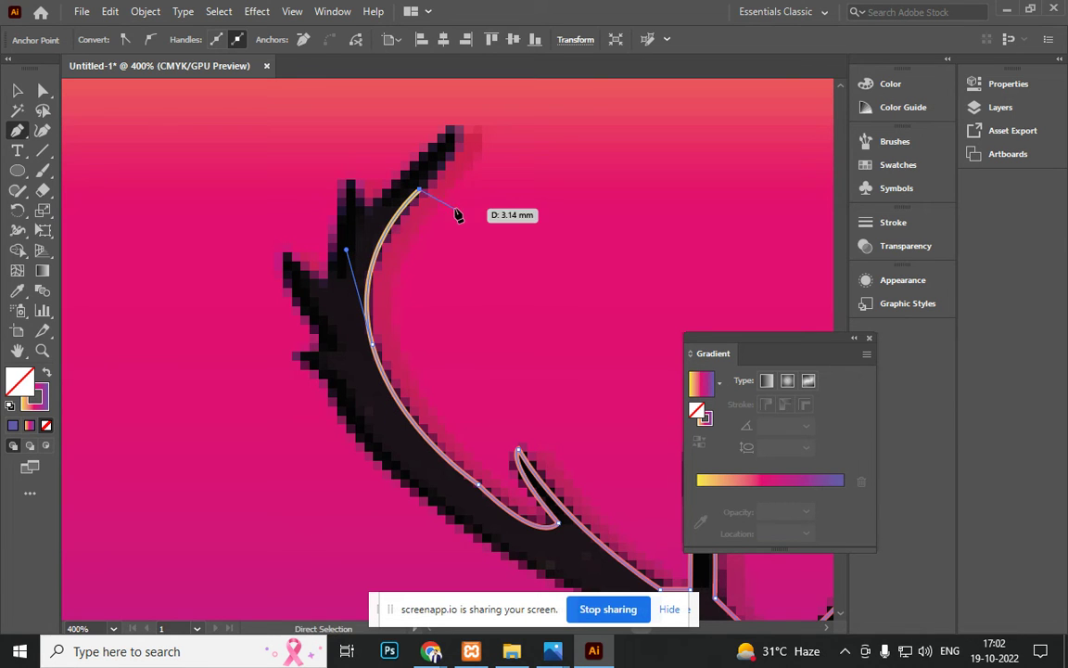
left_click(450, 134)
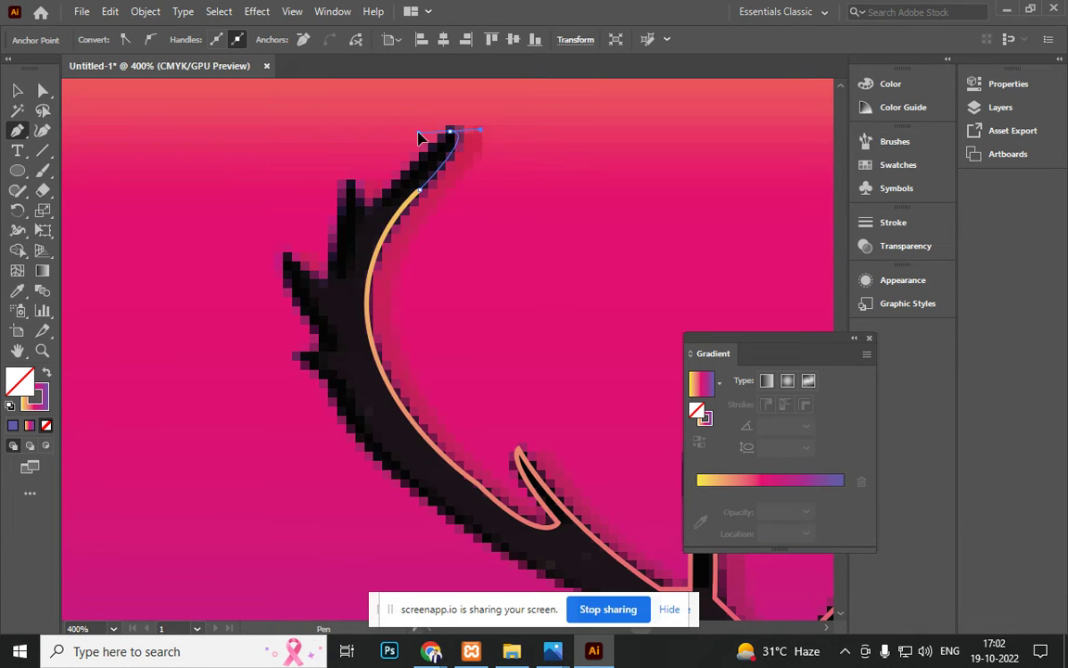
left_click_drag(418, 137, 419, 133)
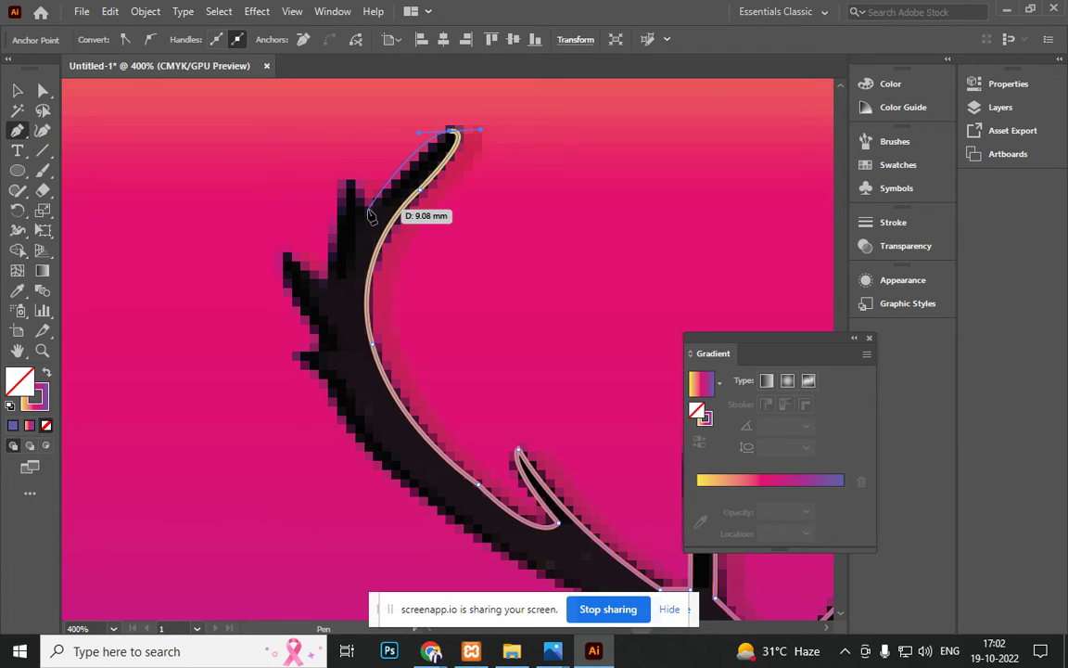
left_click(451, 133)
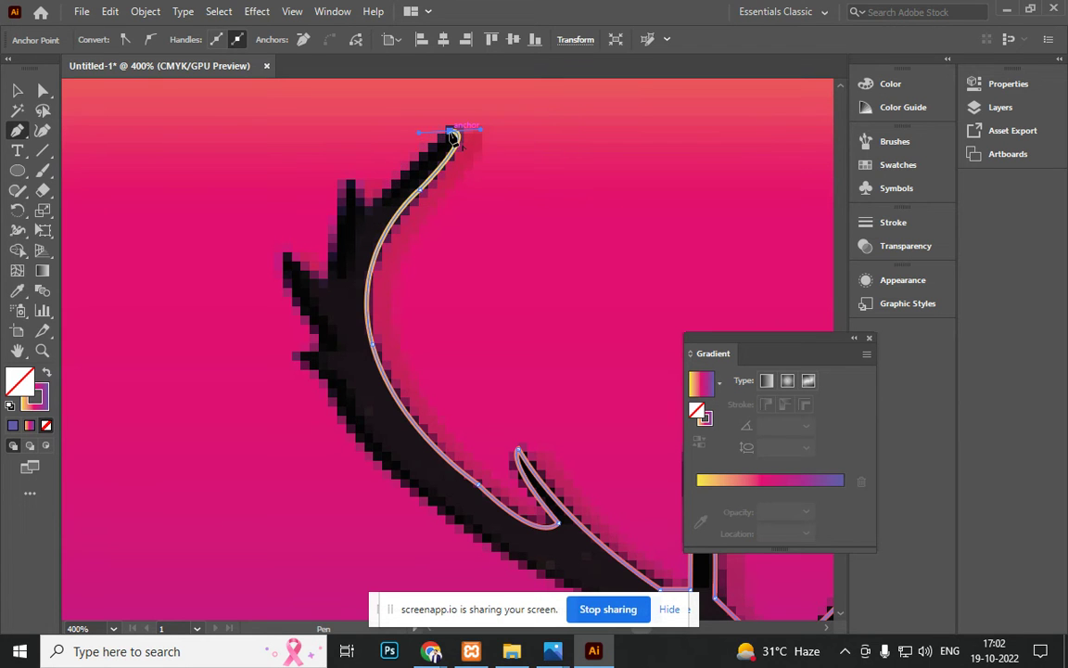
left_click(371, 207)
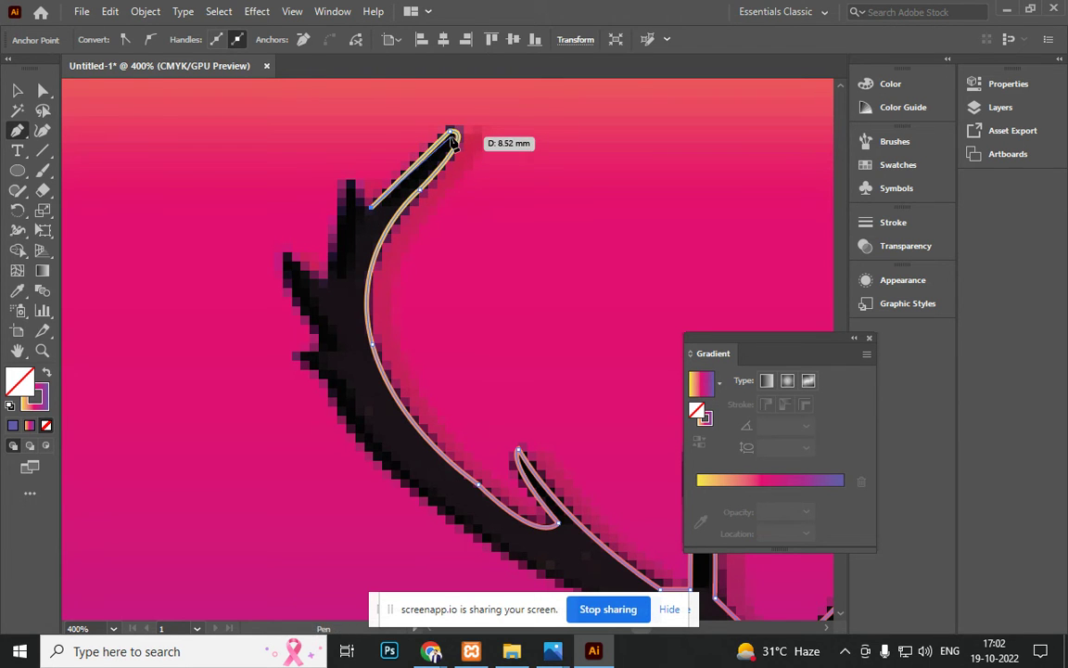
scroll(451, 137, "up", 3)
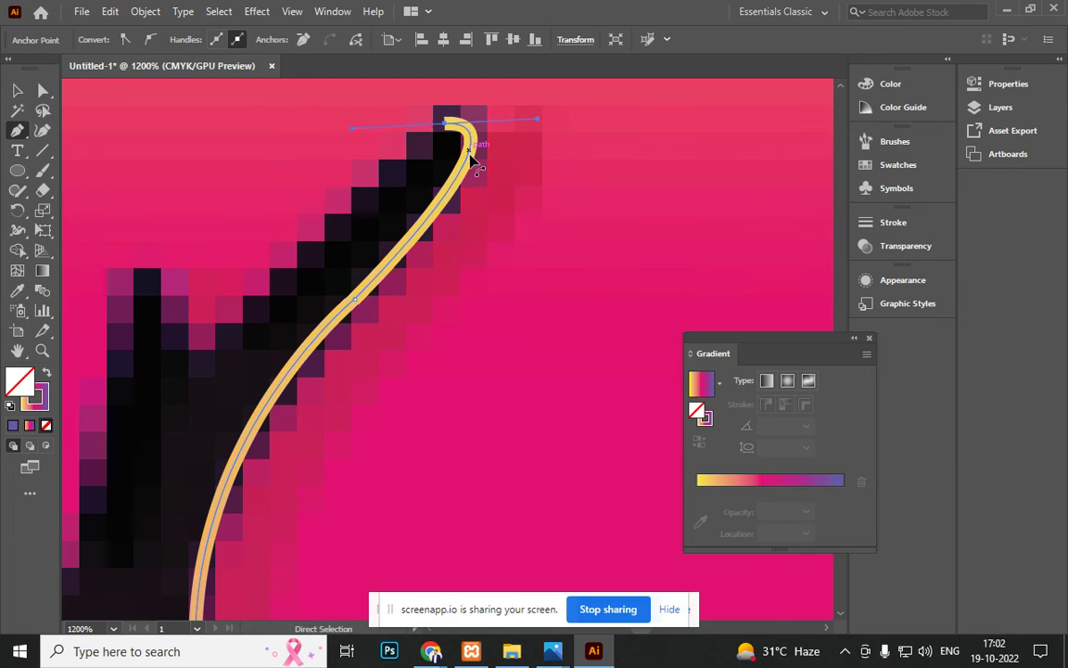
key("ctrl+z")
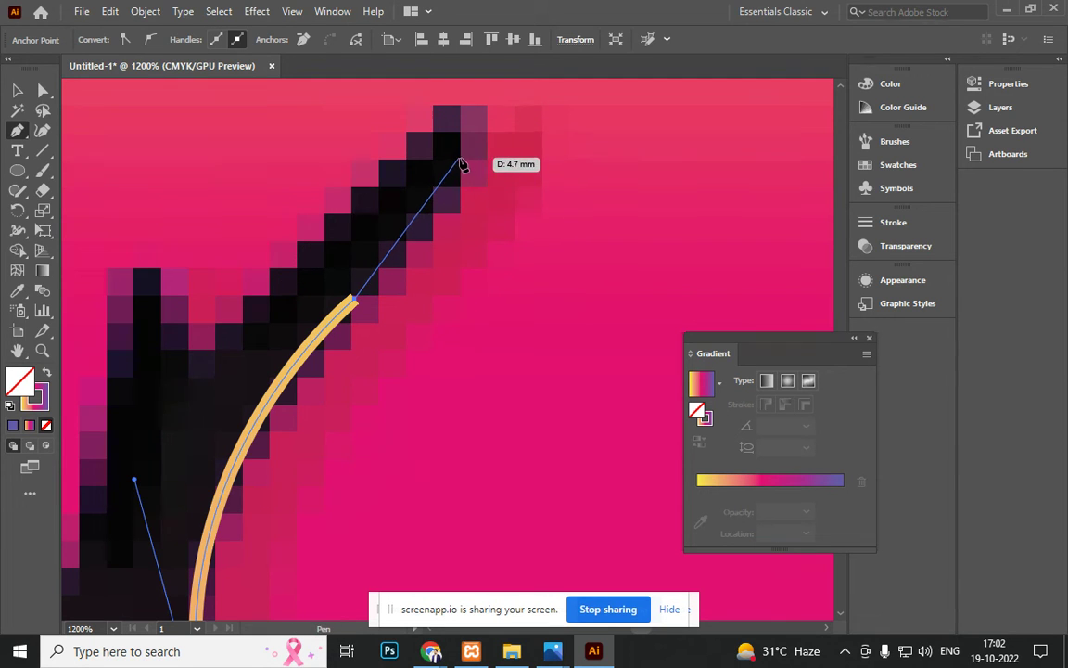
Step: Trace around the left-hand antler's topmost tine and its outer tines, continuing along the outer edge down to the head
left_click(478, 152)
left_click_drag(270, 287, 391, 483)
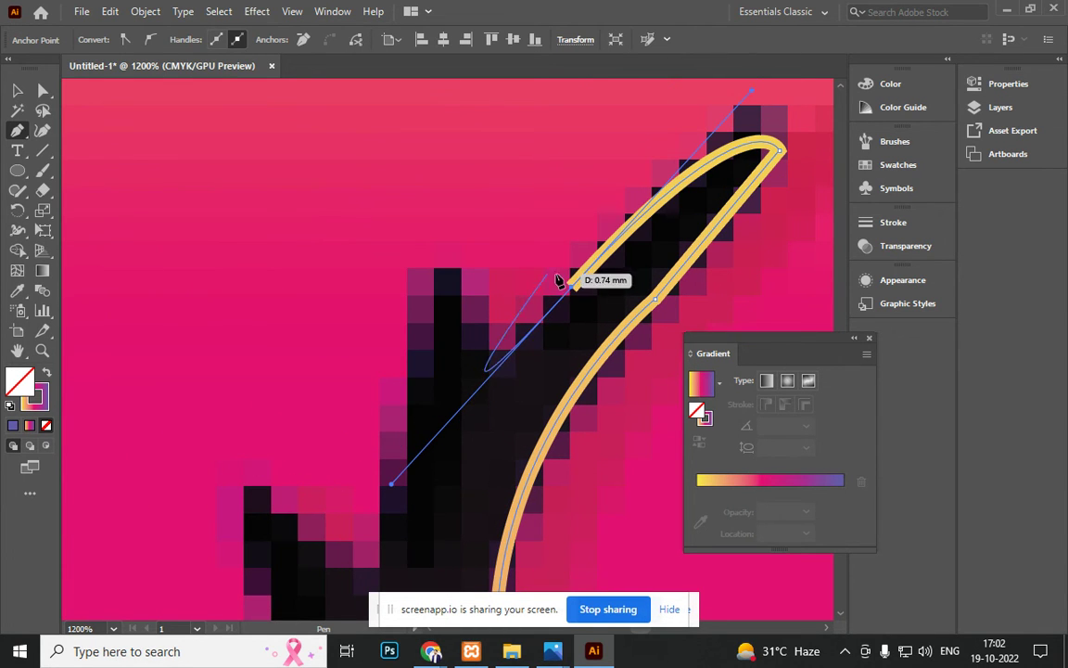
left_click_drag(572, 282, 491, 392)
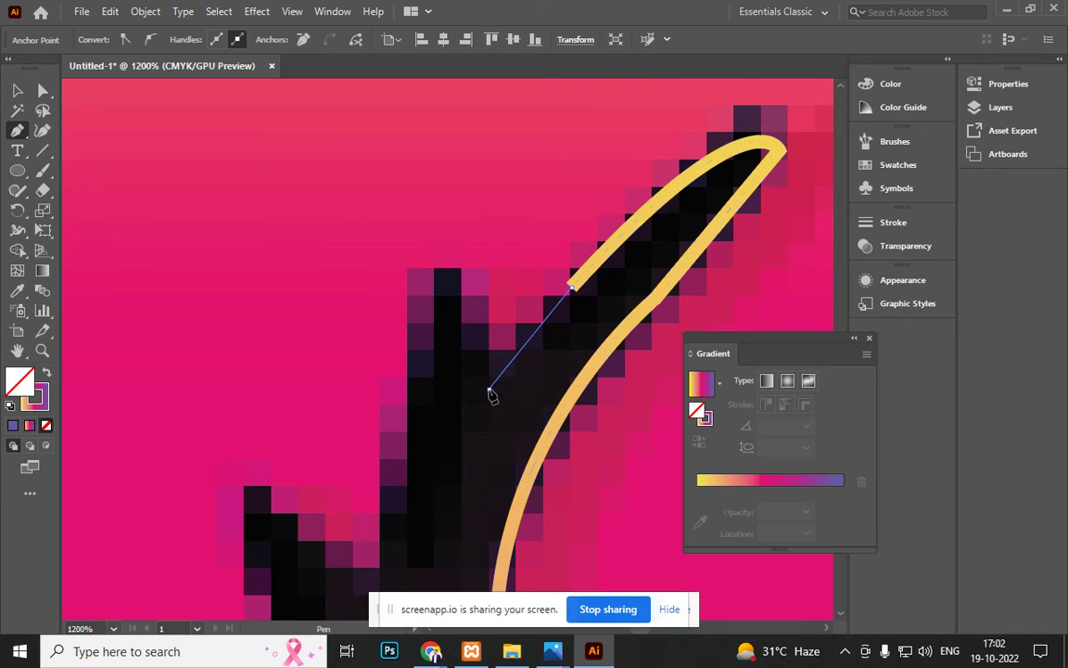
left_click(489, 393)
mouse_move(446, 270)
left_mouse_down()
mouse_move(416, 513)
mouse_move(422, 397)
mouse_move(417, 422)
mouse_move(377, 357)
mouse_move(417, 433)
mouse_move(422, 424)
mouse_move(419, 435)
mouse_move(405, 434)
mouse_move(416, 451)
left_mouse_up()
scroll(416, 491, "down", 5)
Step: Trace around the tip and underside of the deer's left-hand ear to the top of the neck
mouse_move(449, 489)
left_mouse_down()
mouse_move(483, 524)
mouse_move(523, 540)
mouse_move(417, 373)
mouse_move(487, 412)
mouse_move(392, 359)
mouse_move(516, 429)
mouse_move(487, 410)
mouse_move(501, 439)
mouse_move(455, 436)
mouse_move(451, 424)
mouse_move(443, 460)
left_mouse_up()
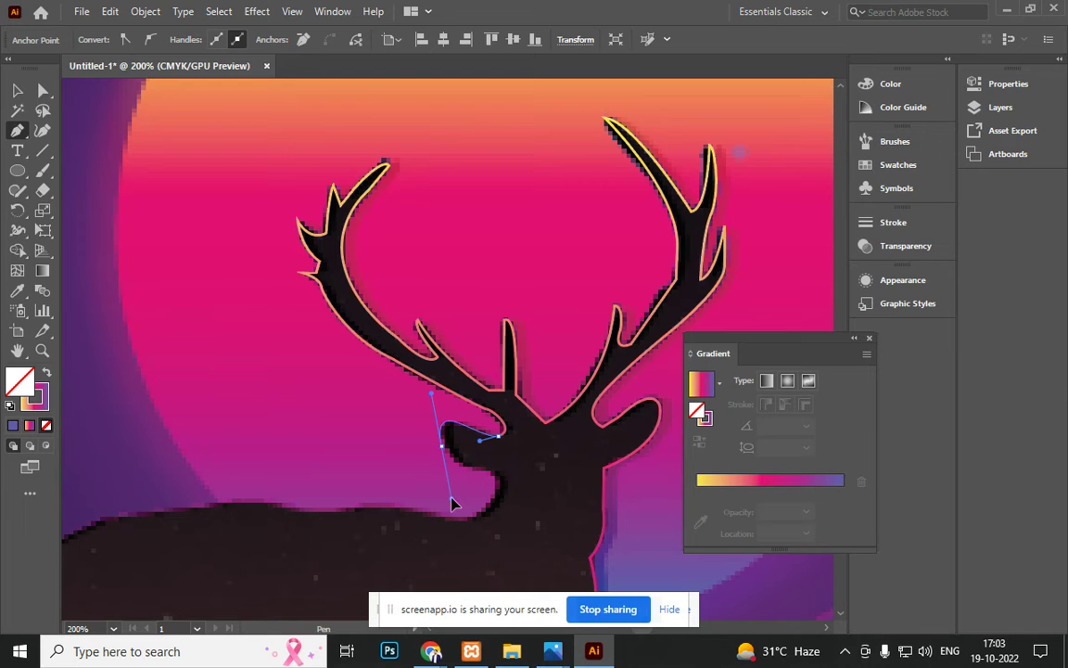
key("ctrl")
mouse_move(441, 451)
left_mouse_down()
mouse_move(491, 479)
mouse_move(447, 441)
mouse_move(498, 478)
left_mouse_up()
left_click(498, 478, "ctrl")
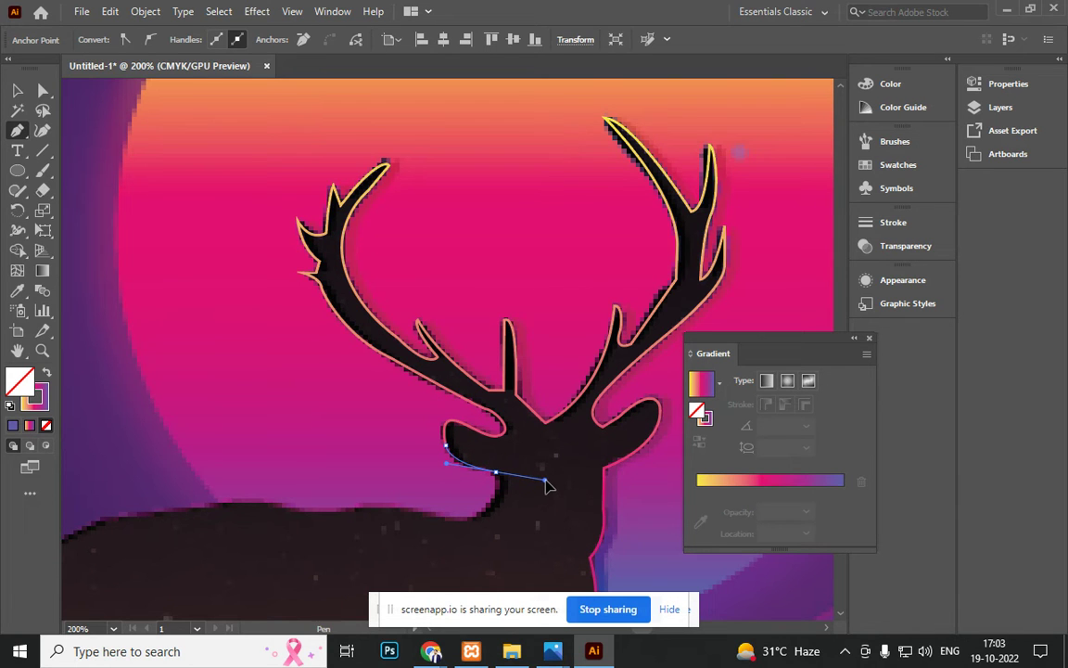
Step: Trace the curve at the back of the neck and along the deer's back to the start of the rump
left_click_drag(496, 475, 422, 517)
left_click(451, 527)
left_click_drag(337, 524, 546, 400)
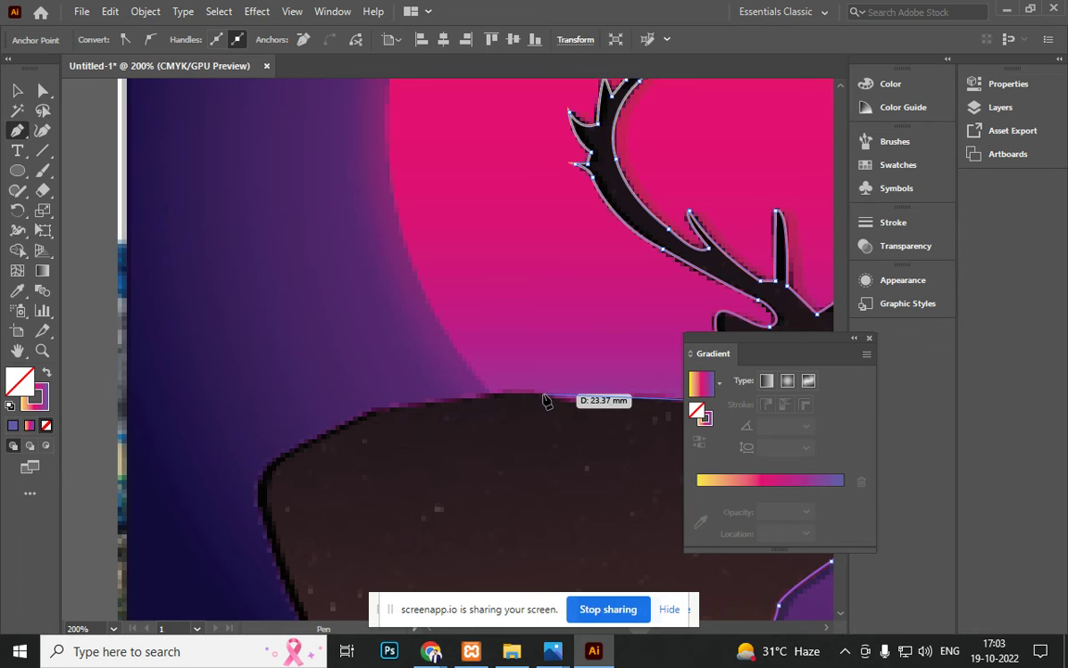
left_click_drag(391, 465, 405, 327)
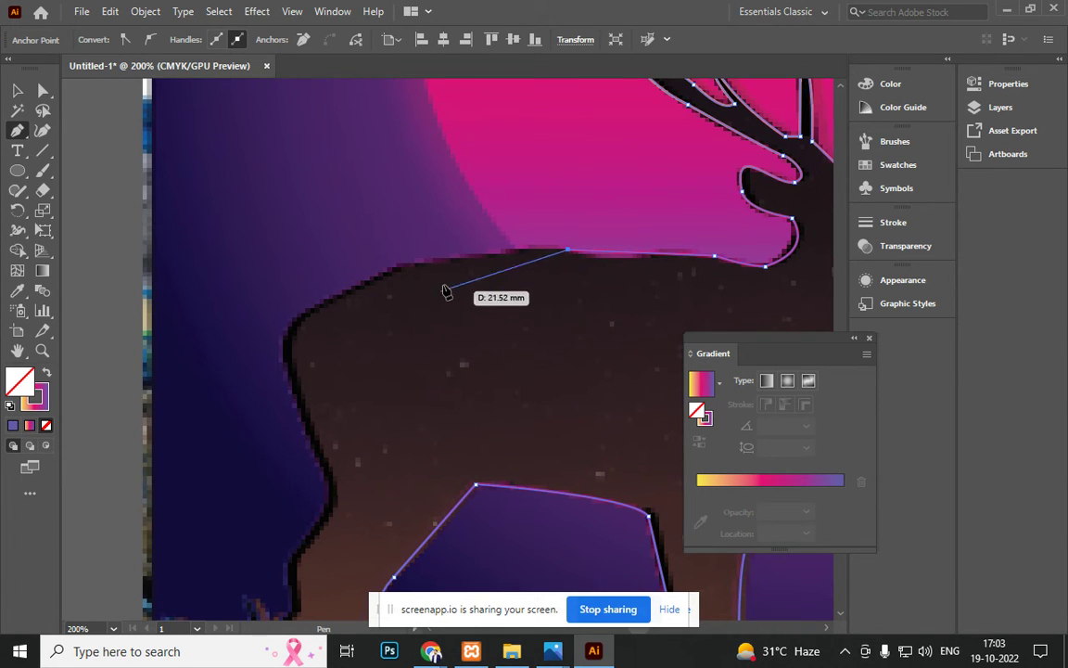
left_click_drag(391, 266, 331, 281)
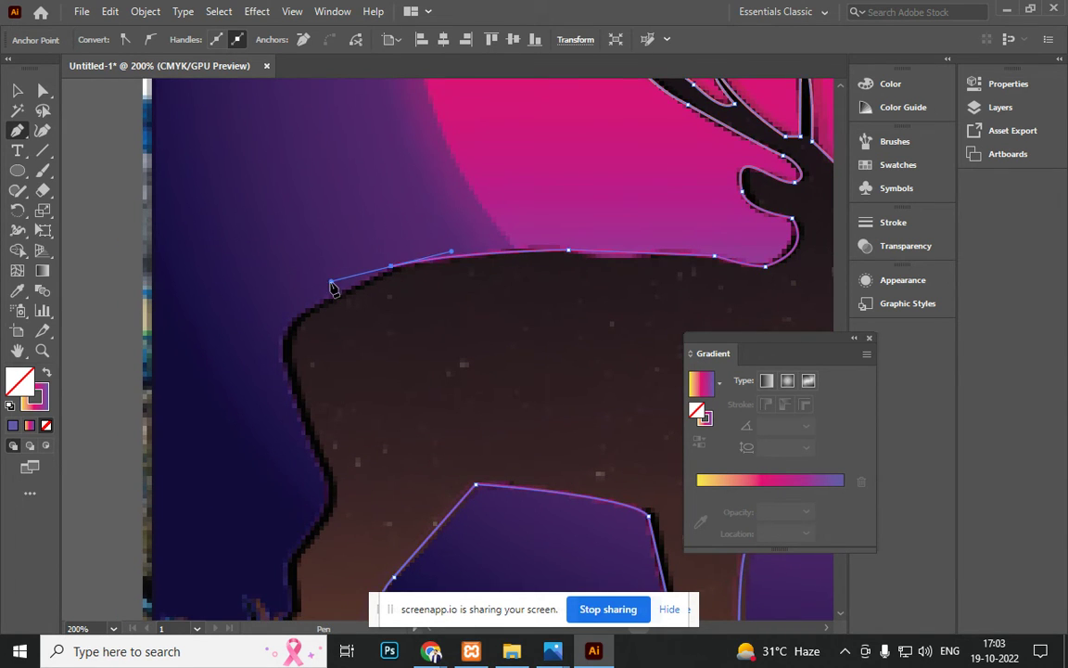
left_click(391, 267)
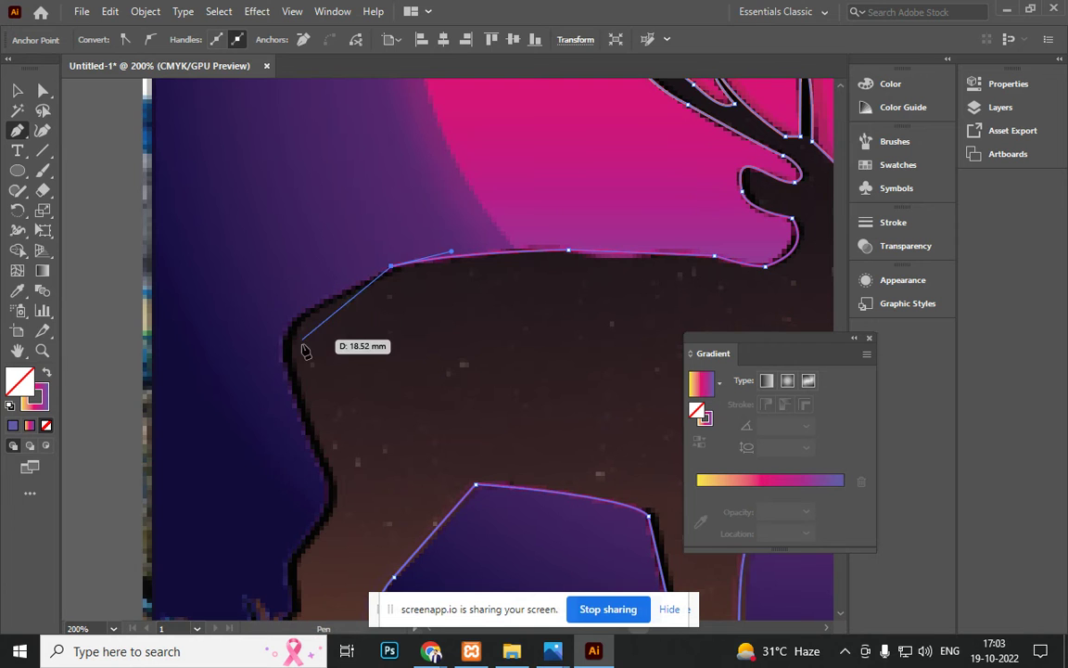
left_click(293, 387)
left_click_drag(292, 387, 333, 470)
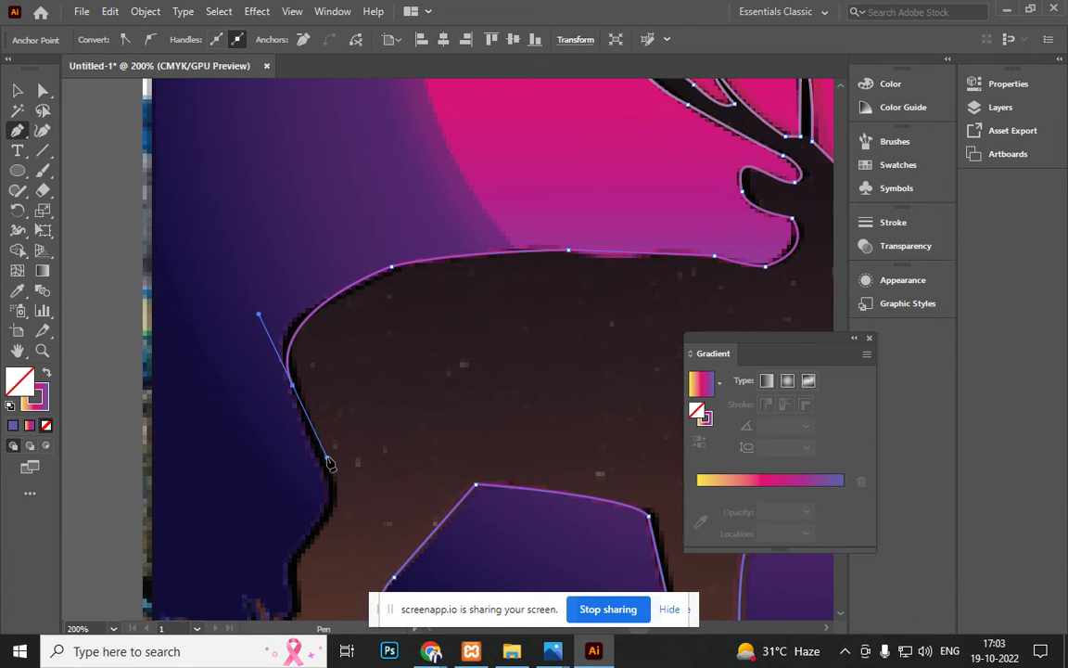
key("alt+Tab")
left_click(713, 159)
key("alt+Tab")
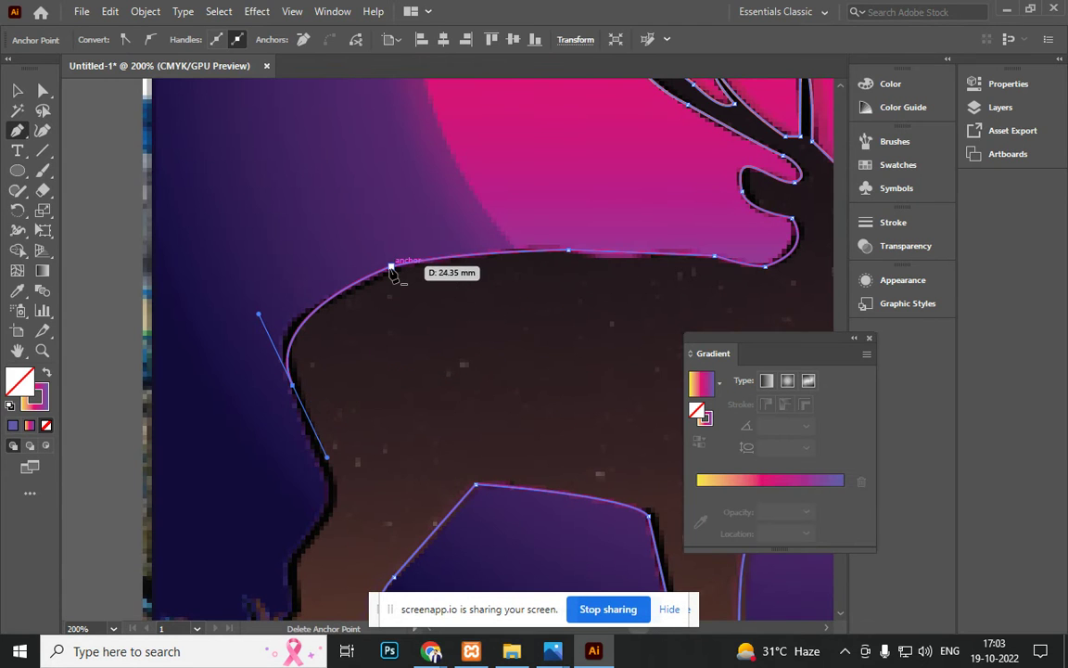
left_click(293, 385)
key("ctrl+z")
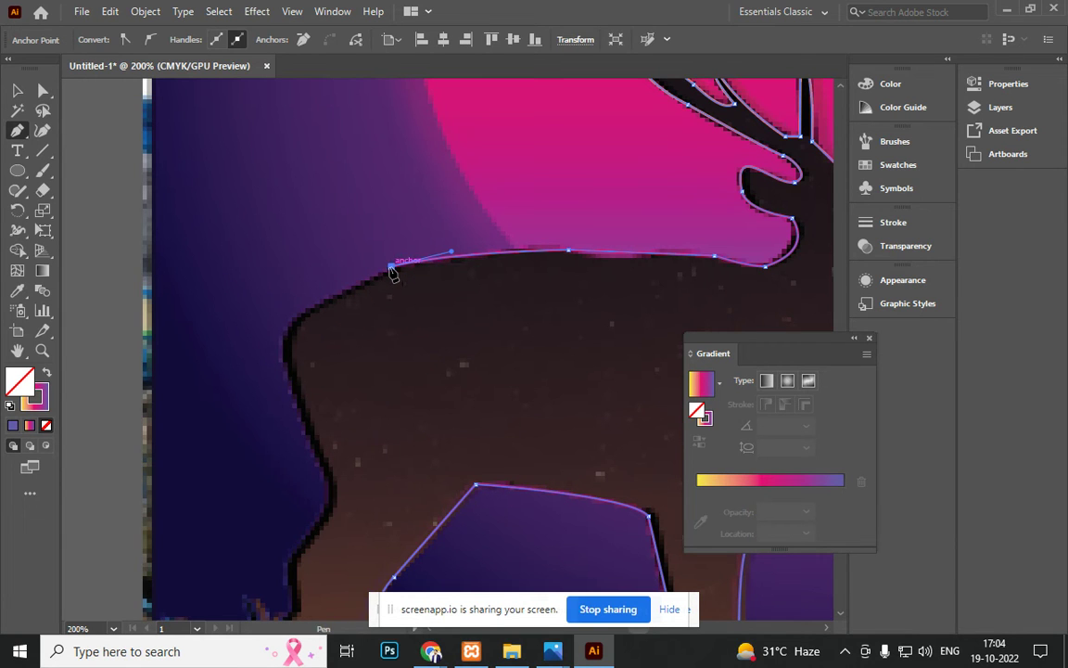
Step: Shift the path's end anchor slightly toward the head along the back, and trace the rump down the rear of the thigh
key("a")
left_click_drag(389, 267, 406, 264)
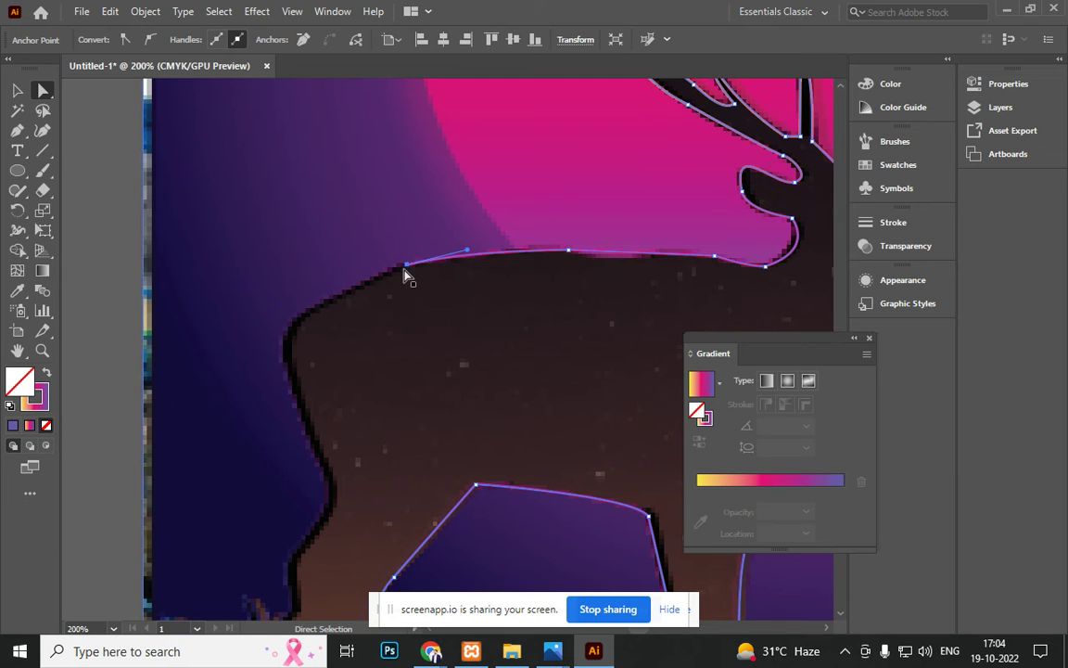
key("p")
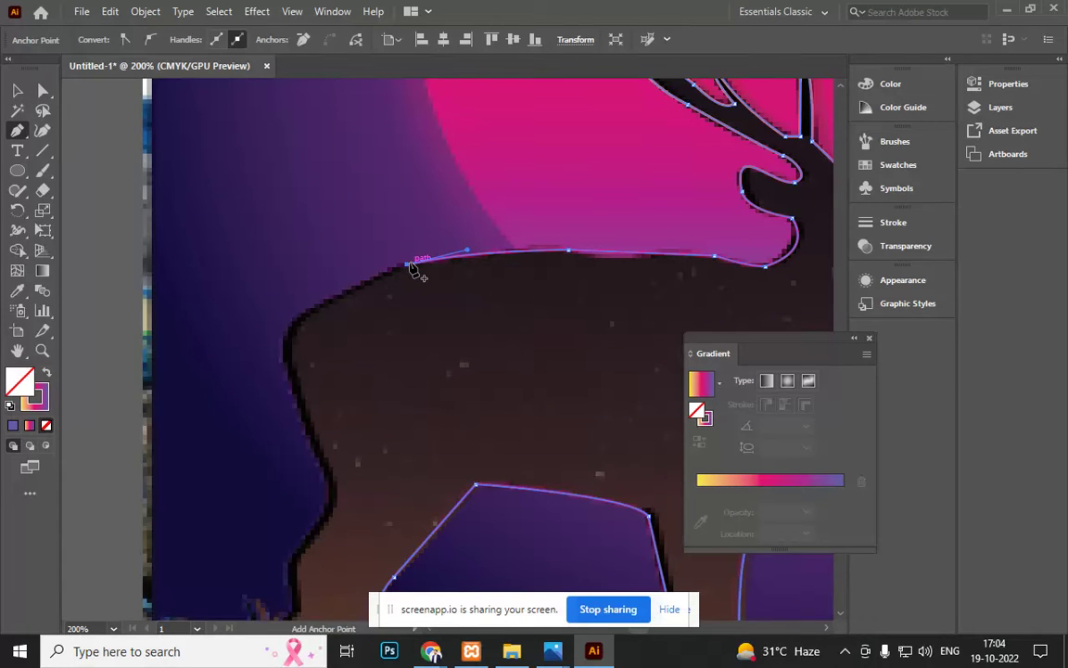
left_click(408, 267)
left_click_drag(289, 367, 312, 428)
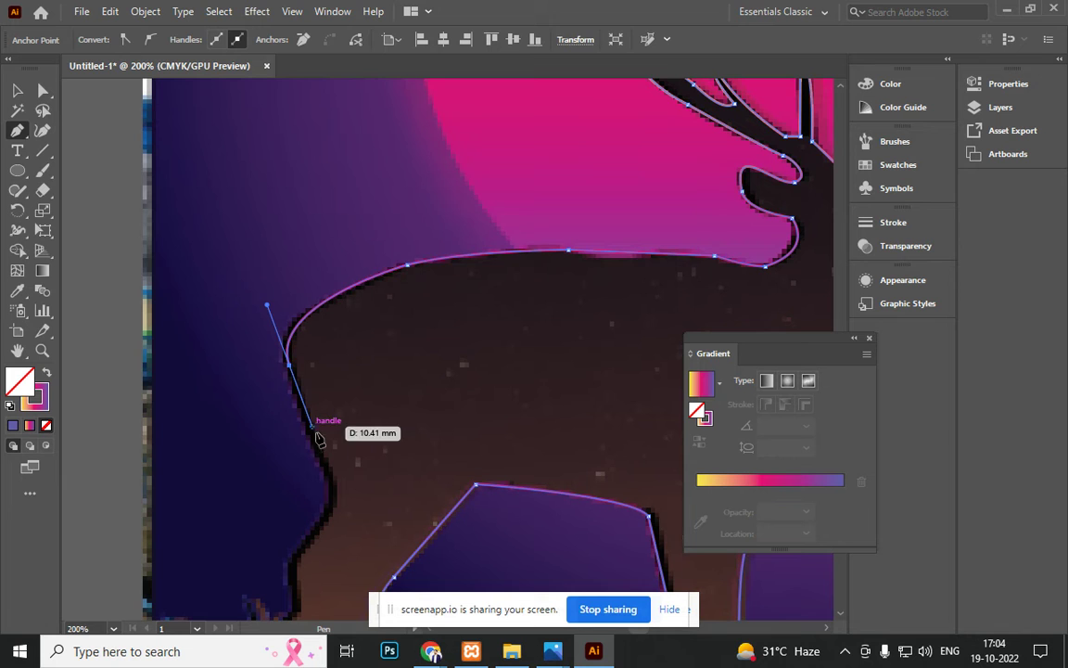
left_click(334, 490)
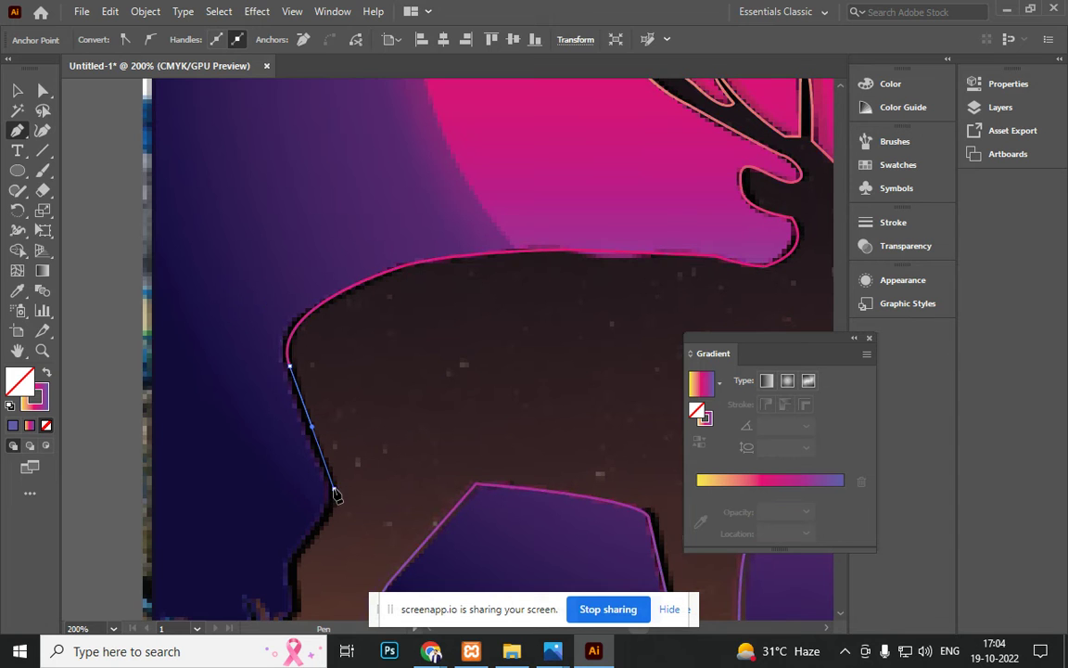
Step: Trace the lower hind leg down to the hoof and along its base, closing the deer outline at its starting anchor
left_click_drag(342, 434, 438, 247)
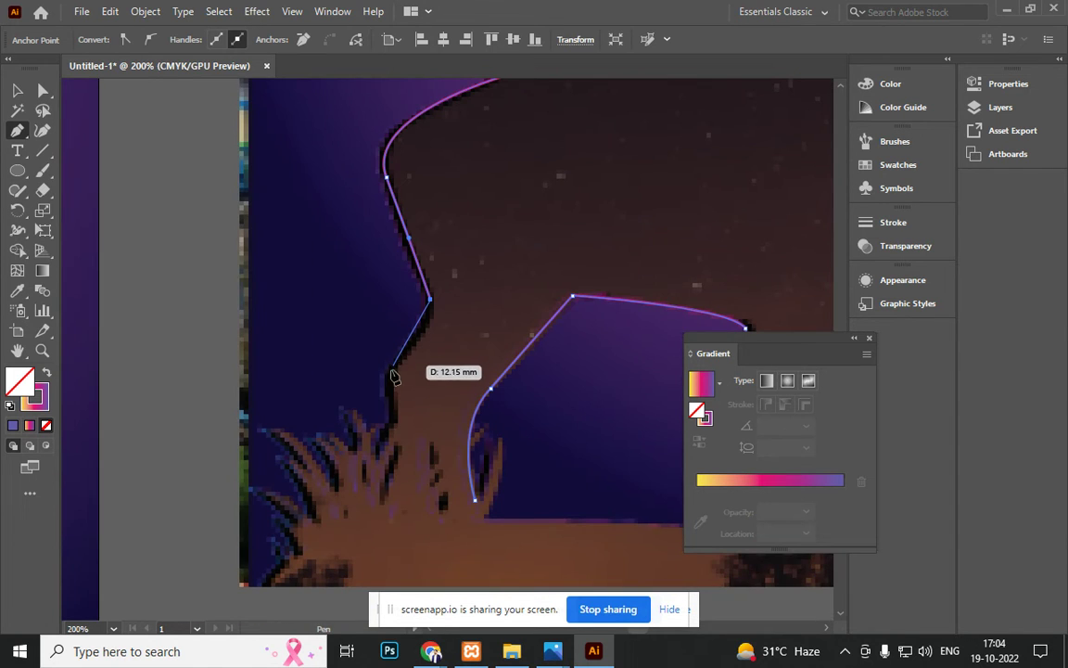
left_click(340, 441)
left_click_drag(374, 401, 390, 376)
left_click_drag(393, 419, 376, 516)
left_click(374, 509)
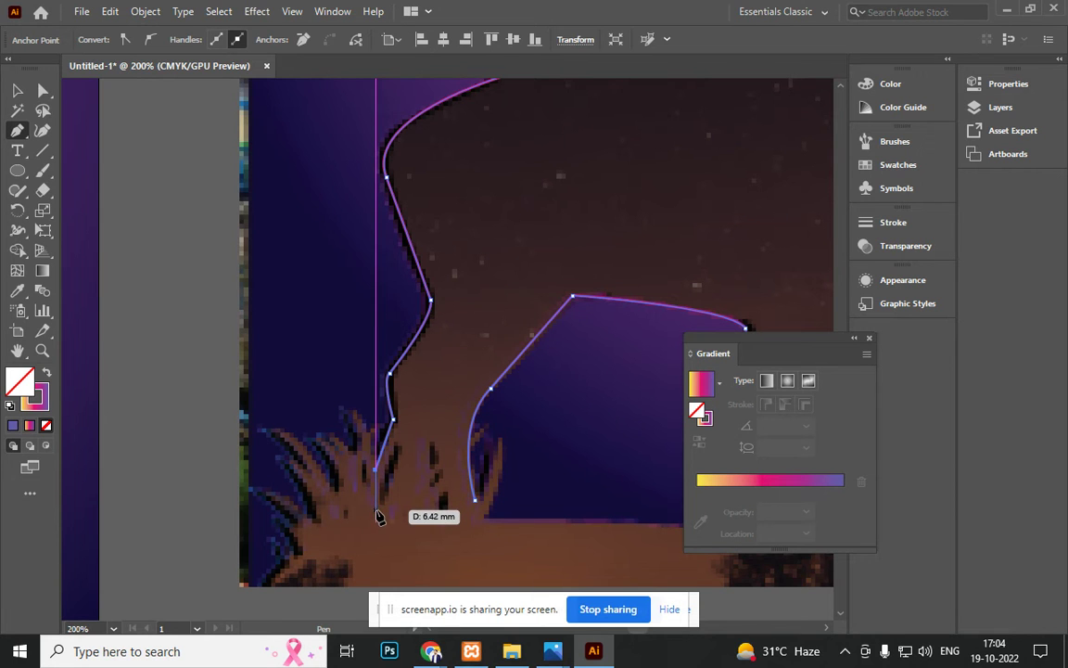
left_click(475, 502)
scroll(473, 496, "down", 4)
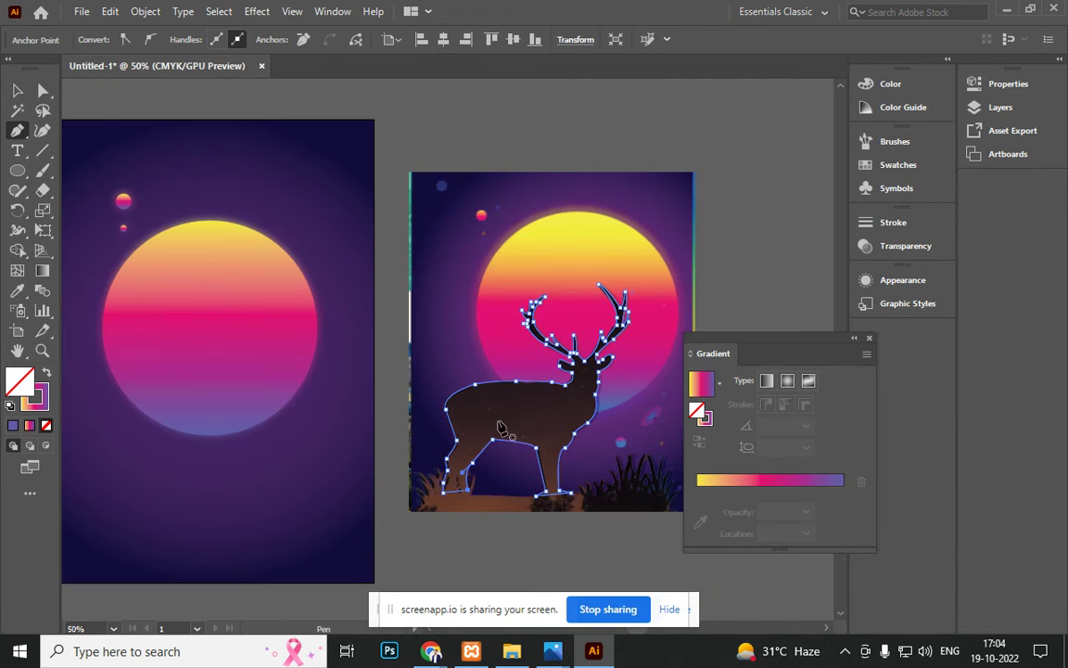
Step: Move the deer outline onto the artboard over the sun's lower part and fill it with dark brown sampled from the reference deer
left_click(17, 90)
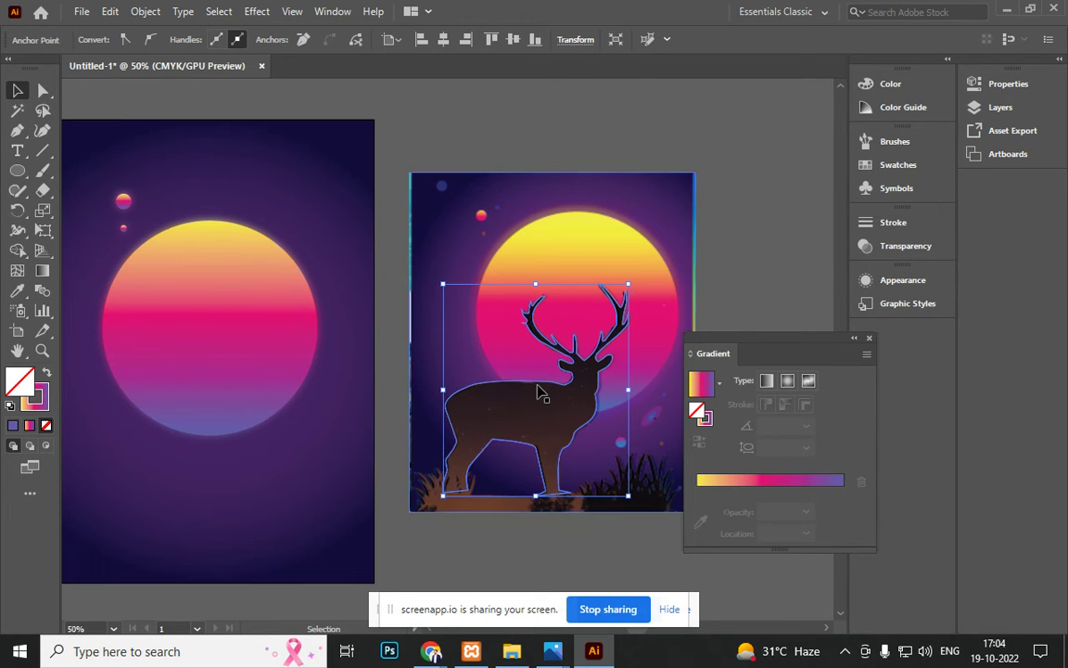
left_click_drag(540, 385, 189, 410)
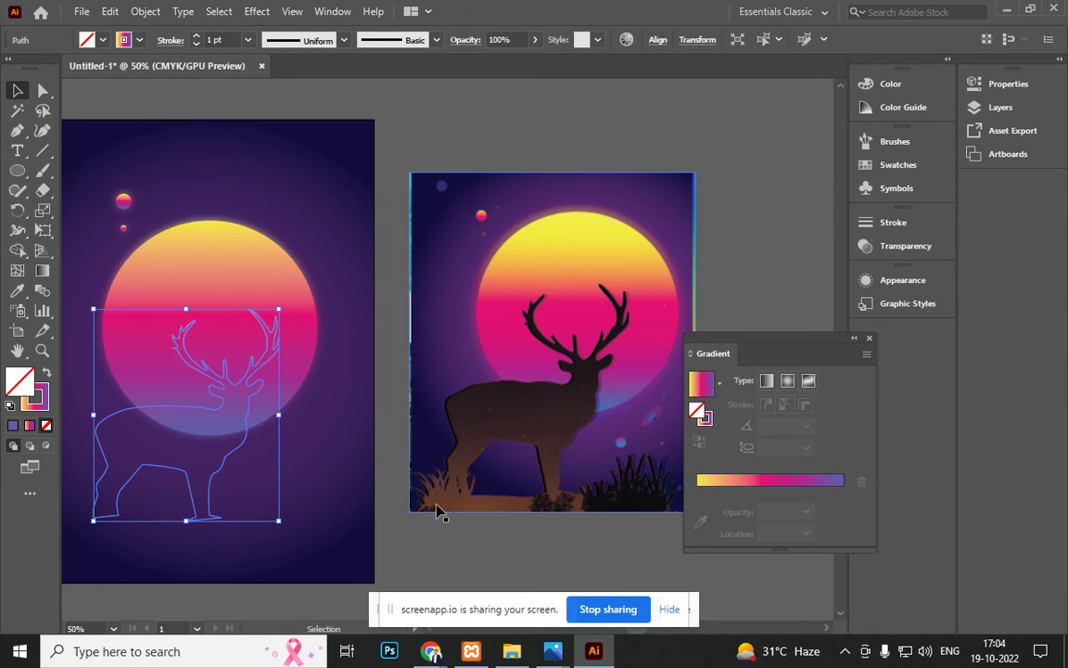
key("i")
left_click(538, 416)
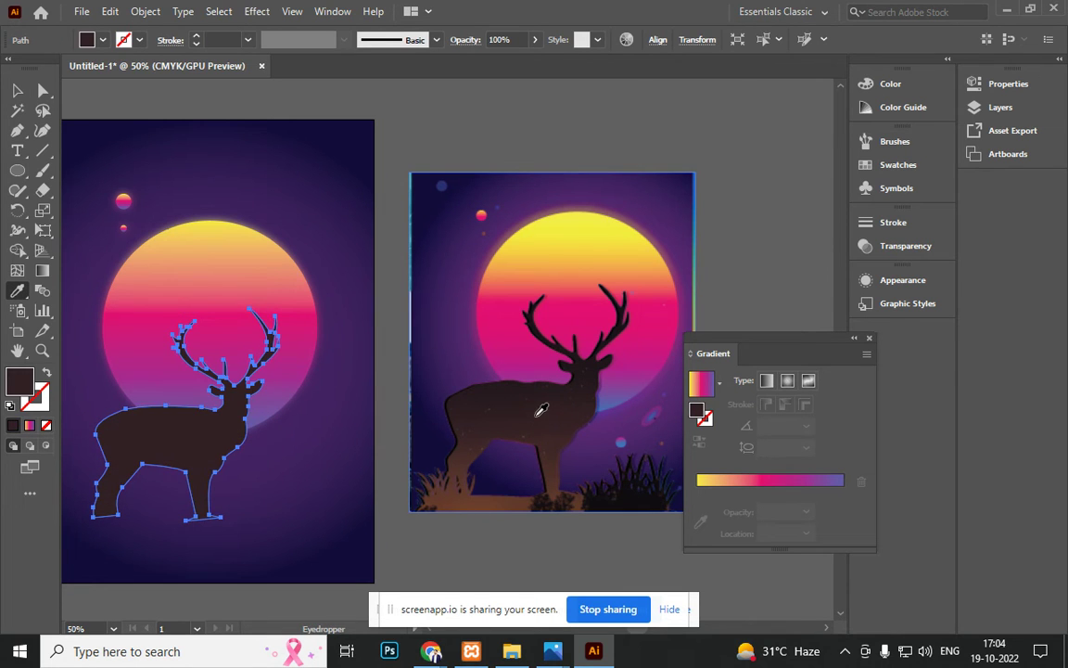
key("v")
left_click(155, 115)
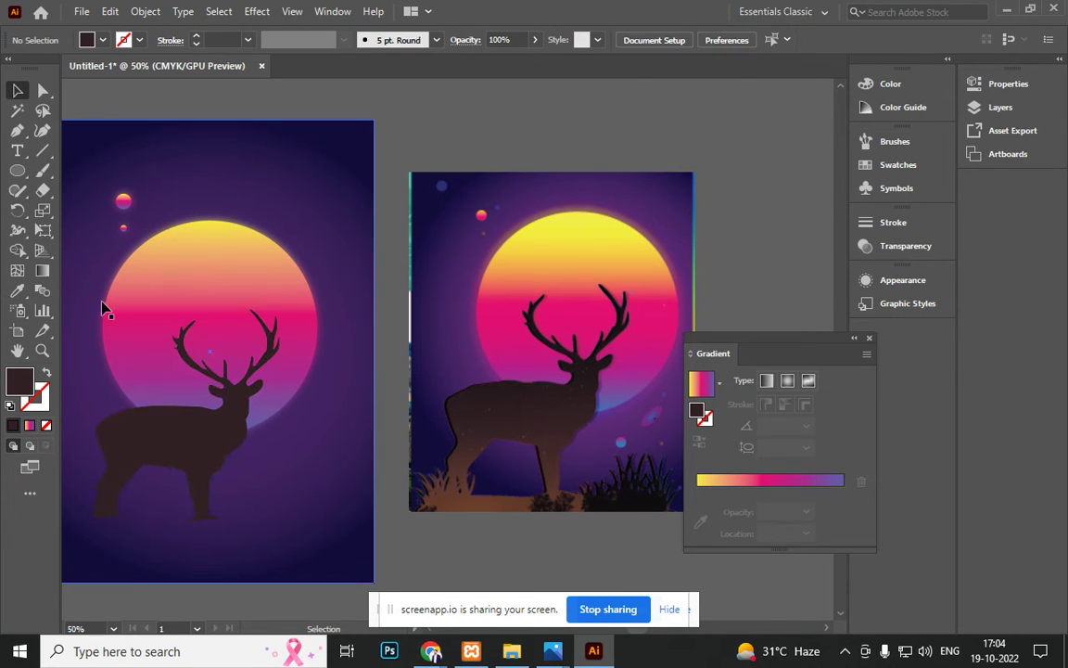
left_click_drag(210, 448, 216, 445)
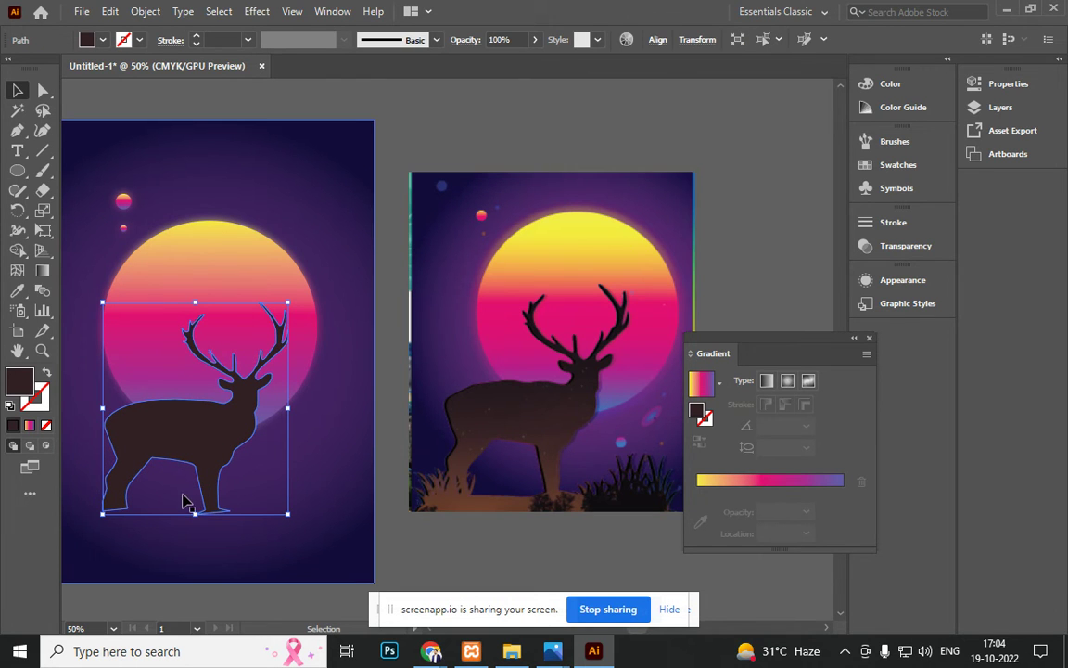
key("ctrl+shift+b")
left_click_drag(209, 553, 304, 519)
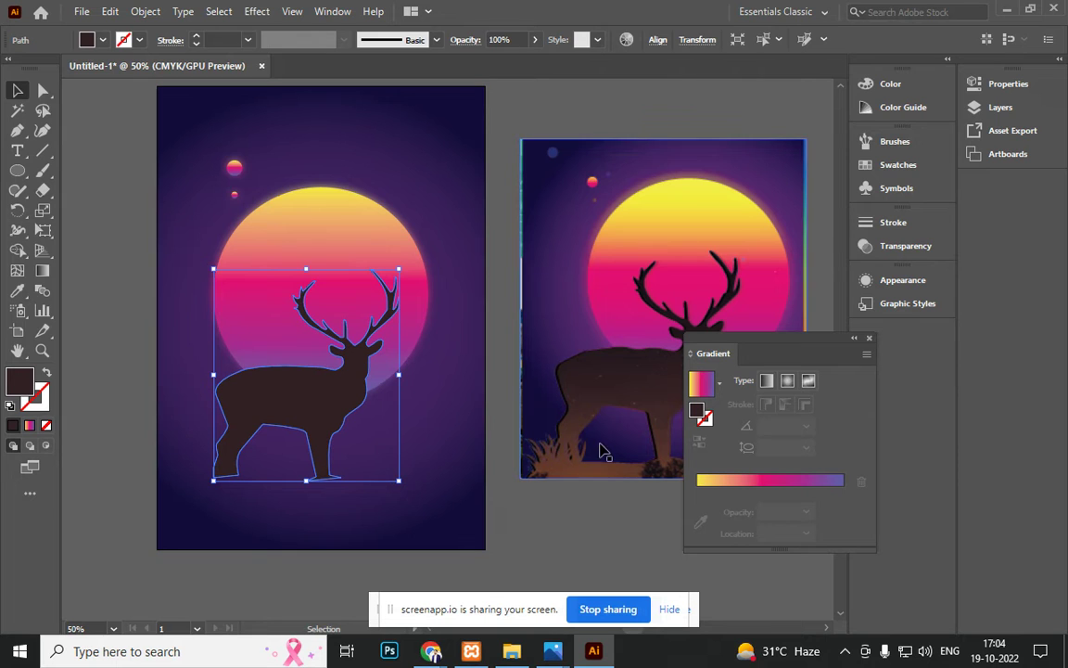
Step: Apply the sun's colours as a linear gradient to the deer's fill and remove the pink, magenta and purple middle stops
key("a")
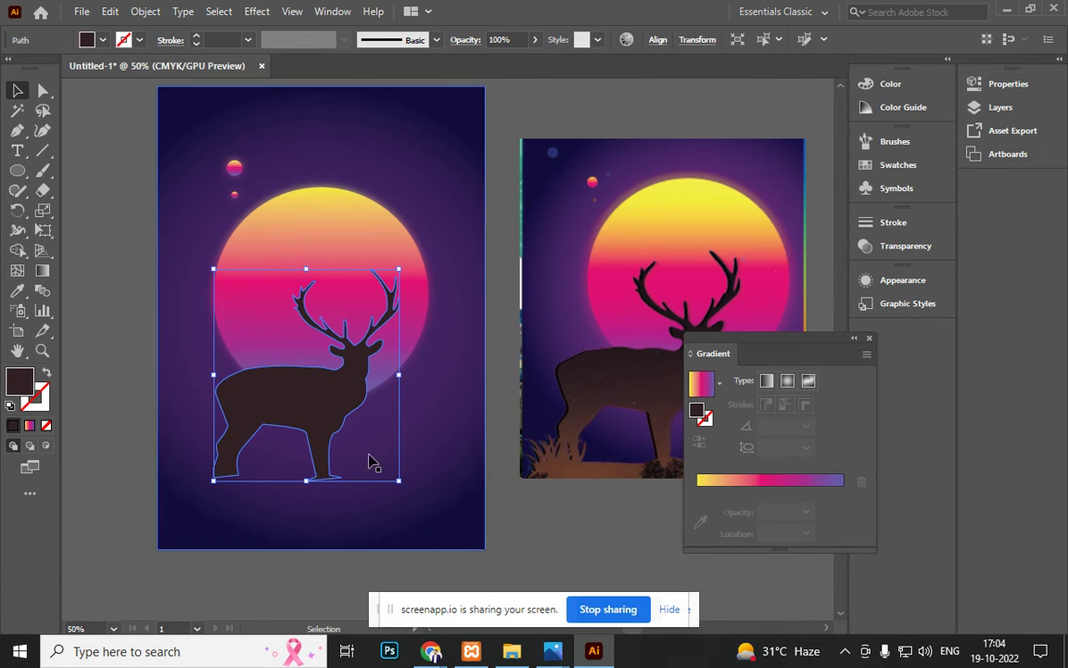
key("ctrl+F9")
key("v")
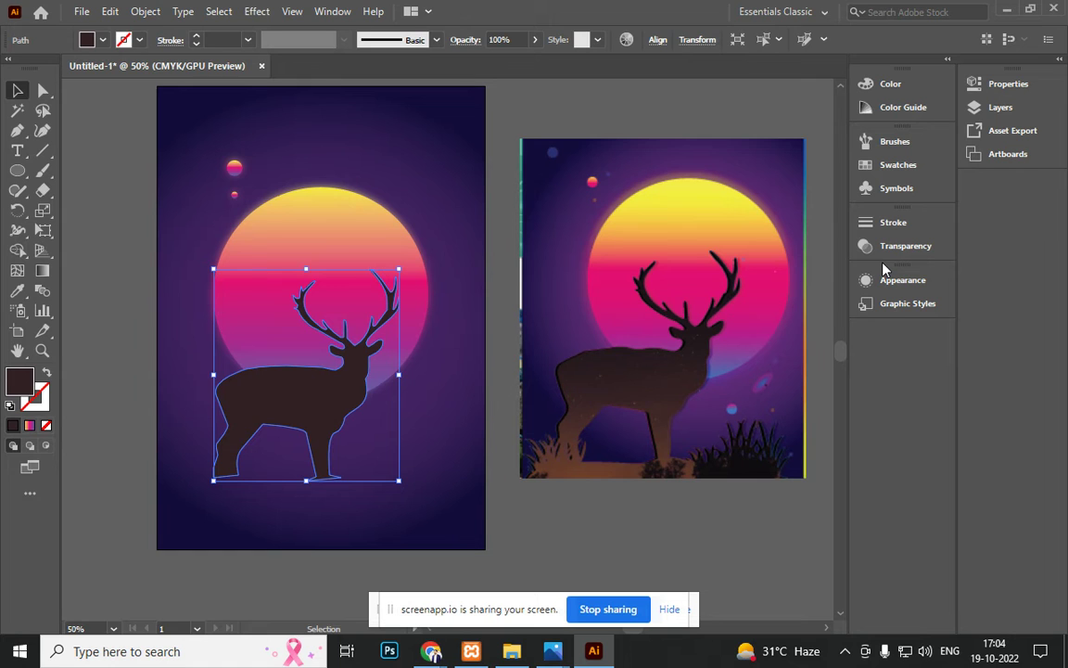
key("ctrl+F9")
left_click(806, 480)
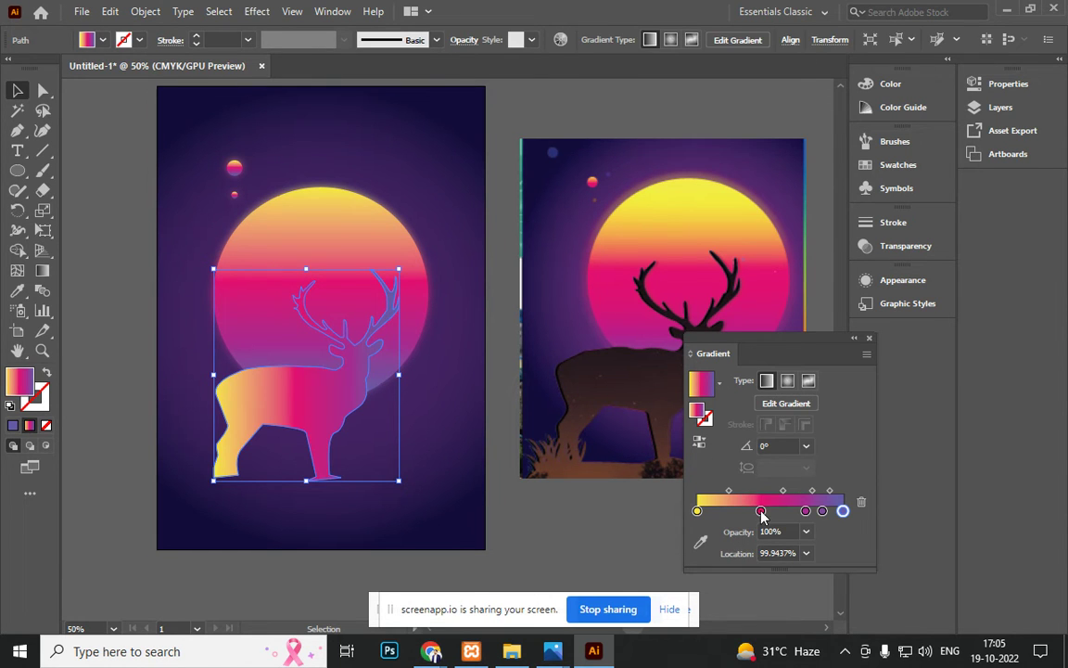
left_click_drag(760, 511, 762, 548)
left_click_drag(806, 509, 810, 594)
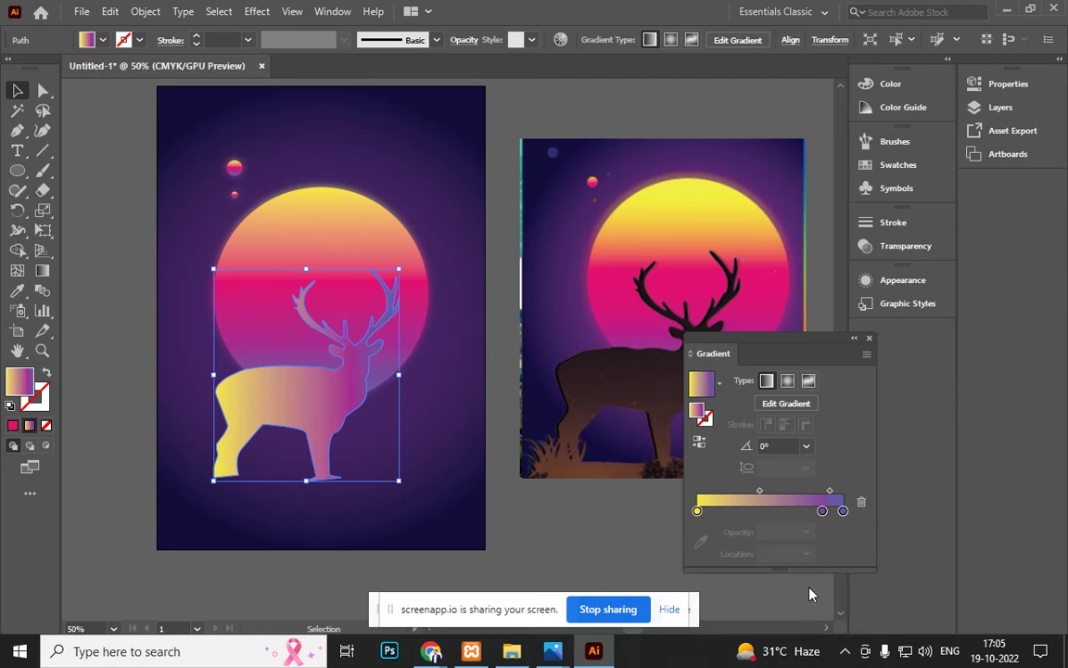
left_click_drag(823, 511, 815, 572)
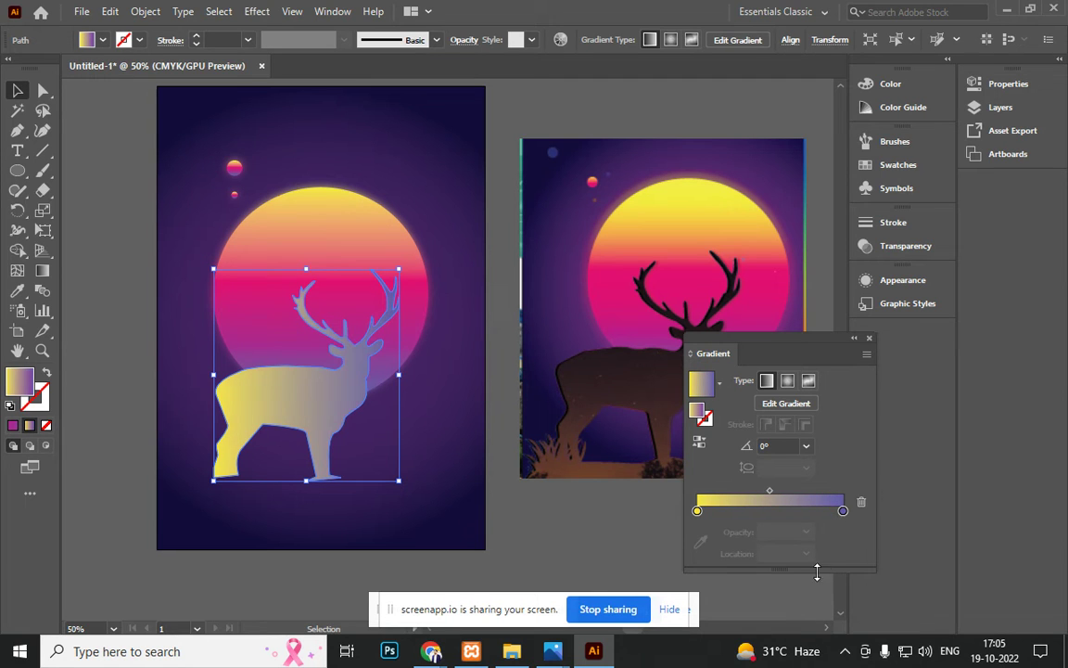
Step: Recolour the deer gradient's end stop with the reference deer's dark brown and its start stop with the lighter brown near the grass
left_click(841, 511)
key("i")
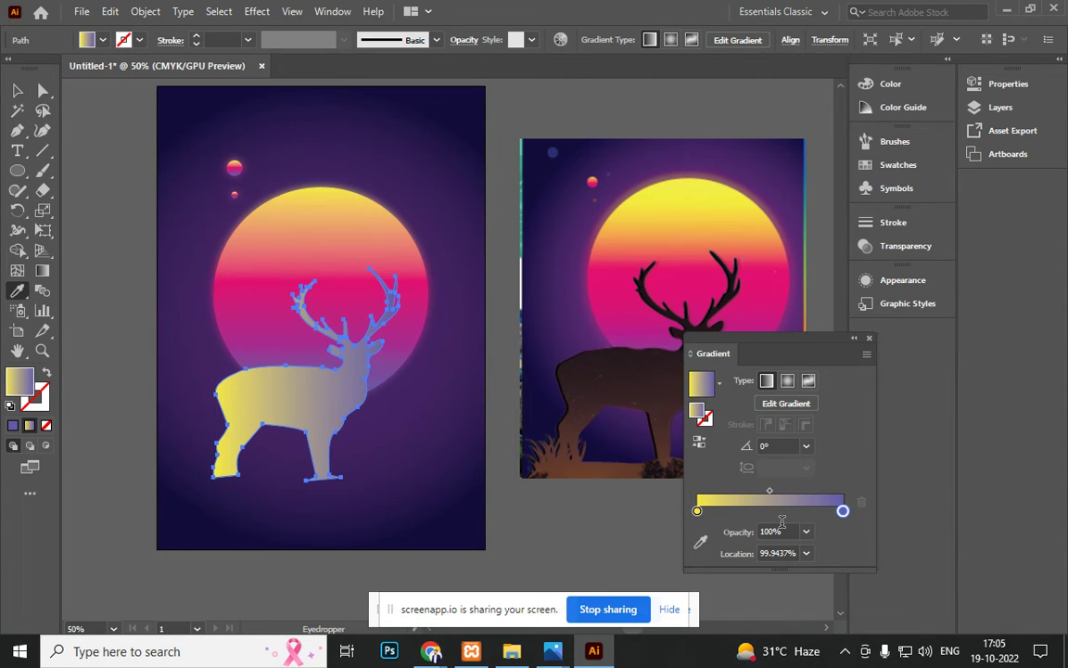
left_click(671, 387, "shift")
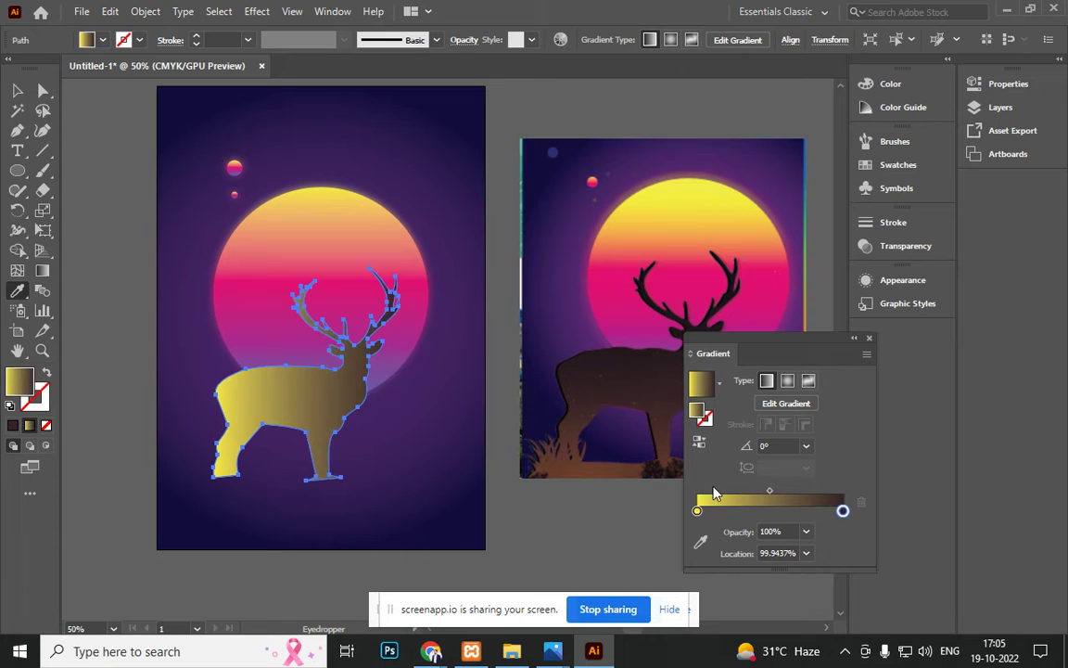
left_click(698, 511)
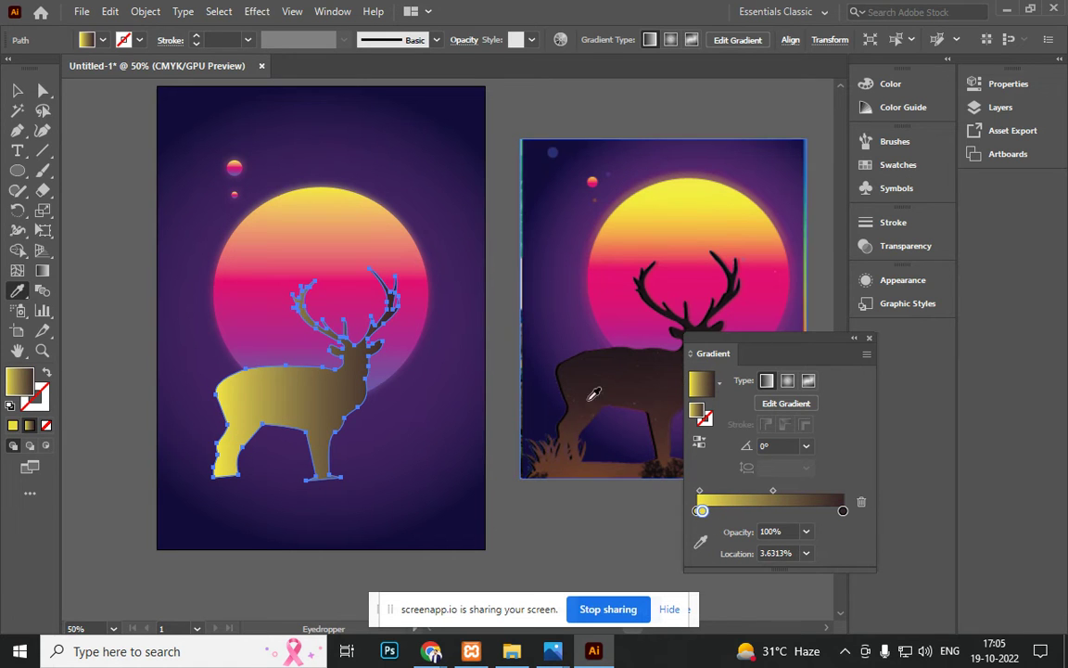
left_click(587, 365, "shift")
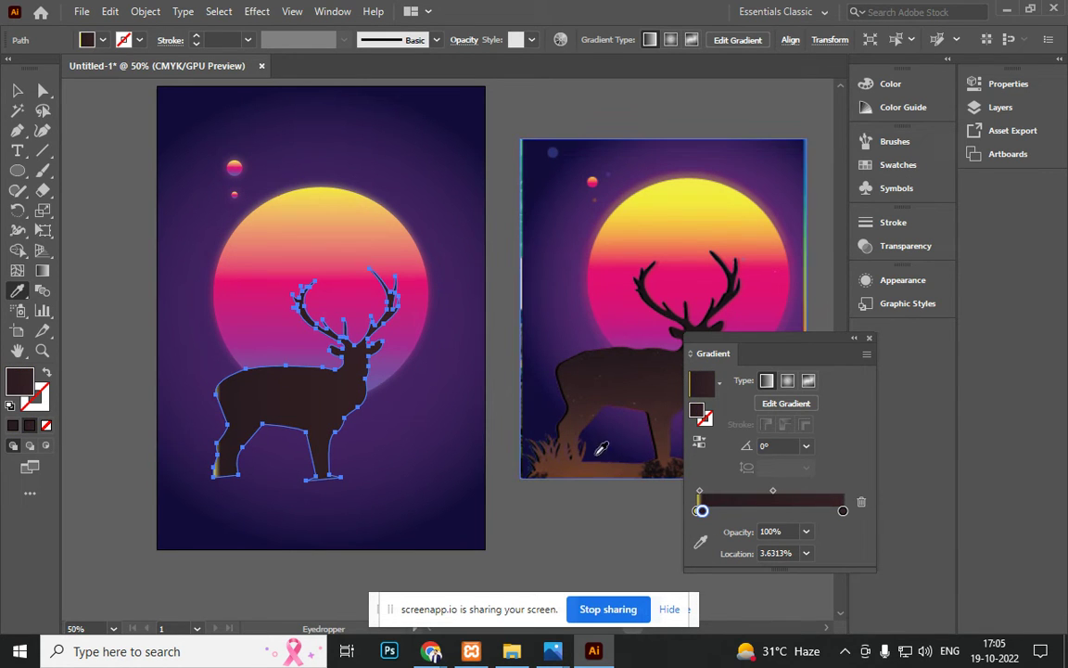
left_click_drag(701, 511, 693, 565)
left_click_drag(724, 511, 702, 511)
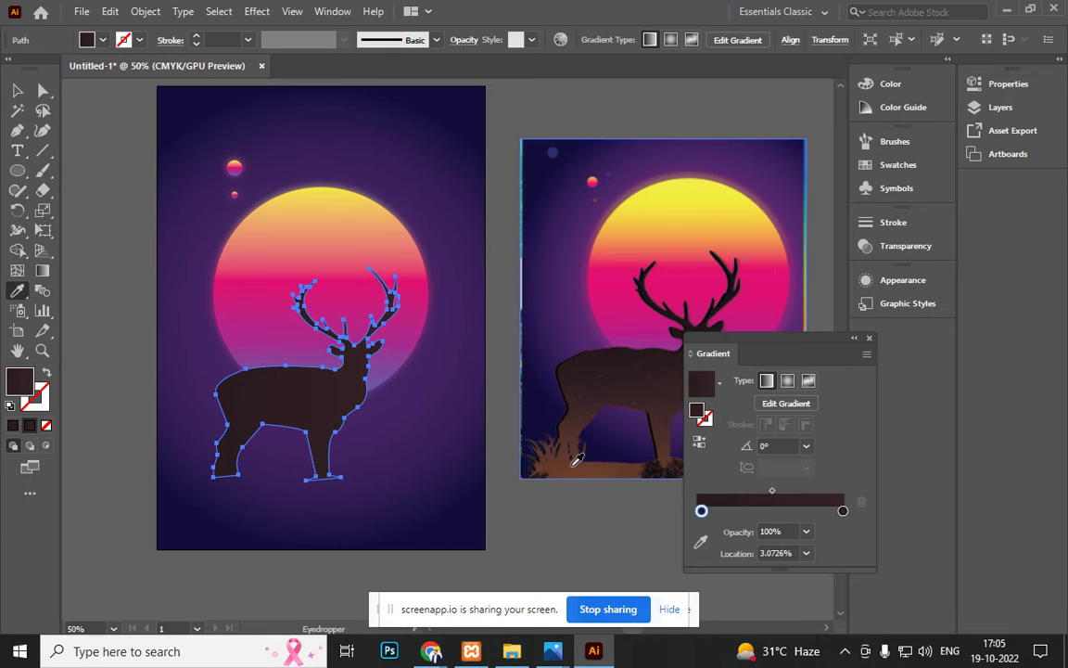
left_click(575, 459)
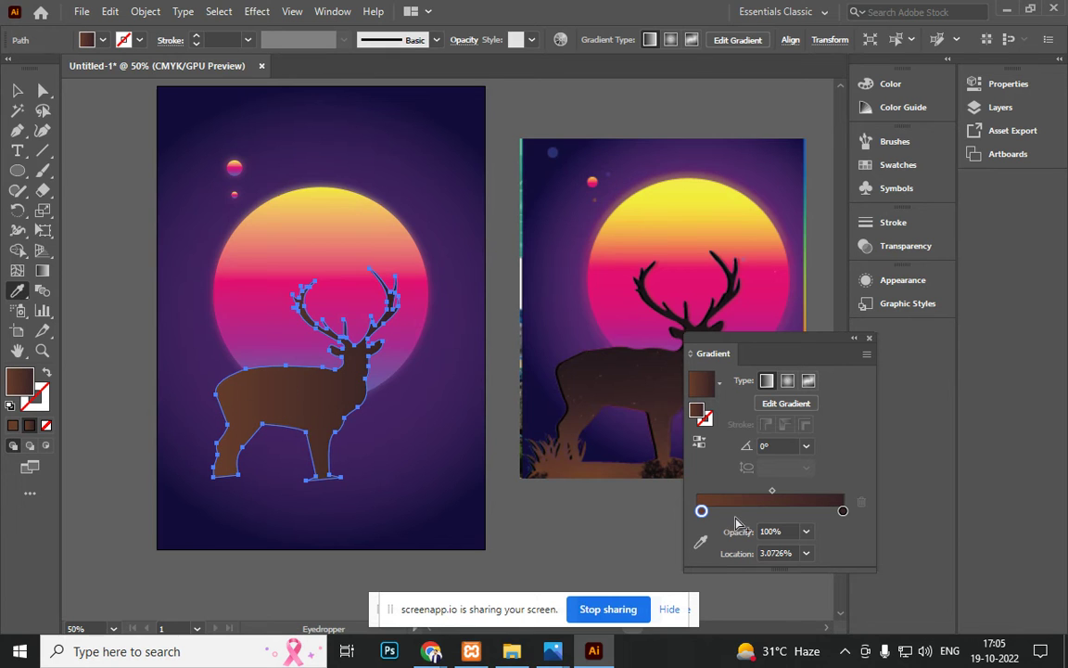
Step: Angle the deer's gradient at about 46°, running from light brown below the hind hoof to dark brown at the head
key("g")
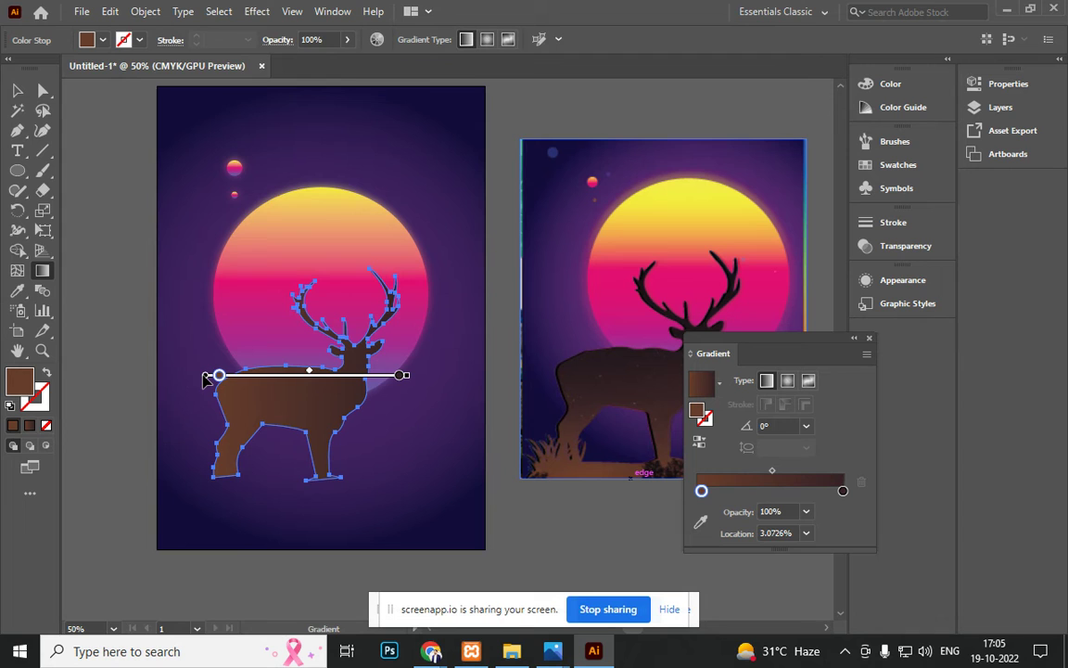
mouse_move(413, 374)
left_mouse_down()
mouse_move(410, 296)
mouse_move(405, 325)
left_mouse_up()
left_click_drag(284, 414, 251, 451)
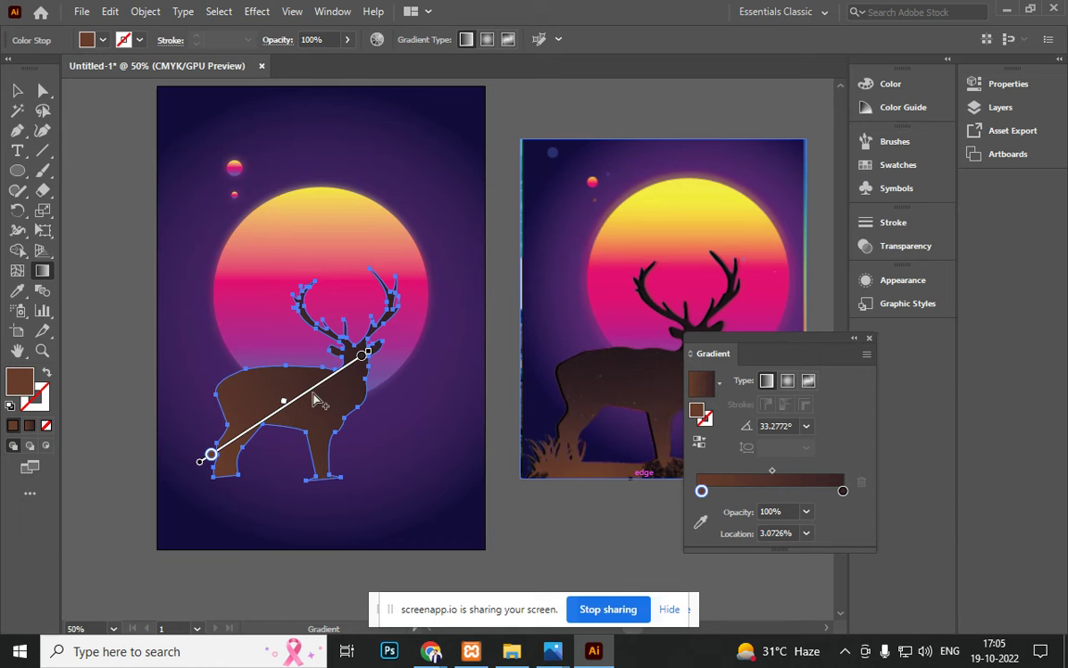
left_click_drag(308, 394, 292, 402)
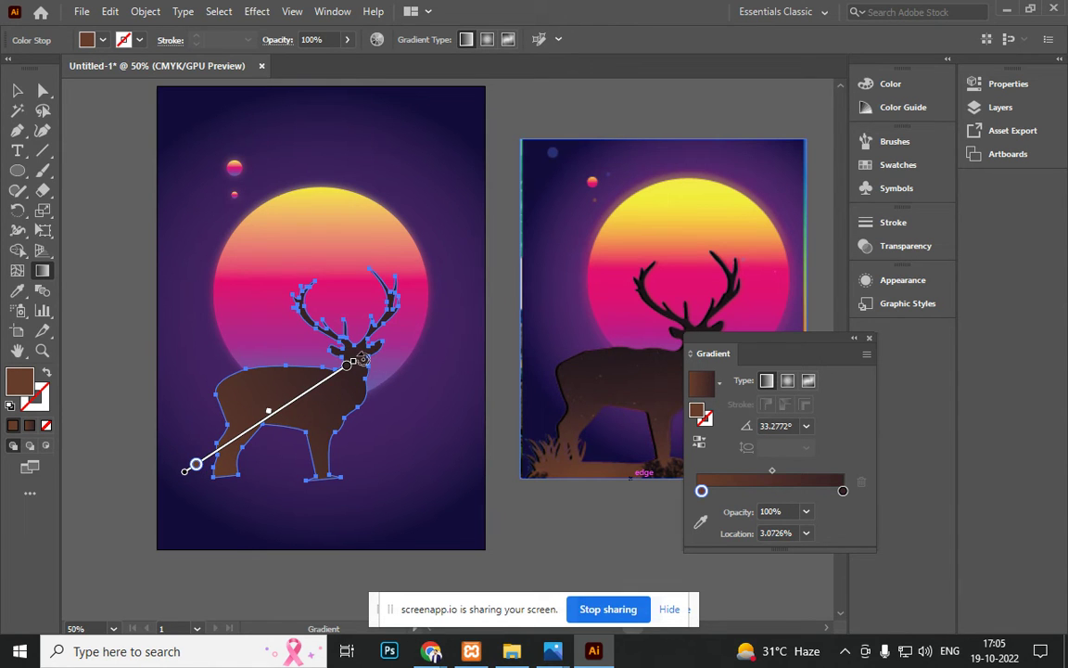
left_click_drag(185, 470, 195, 482)
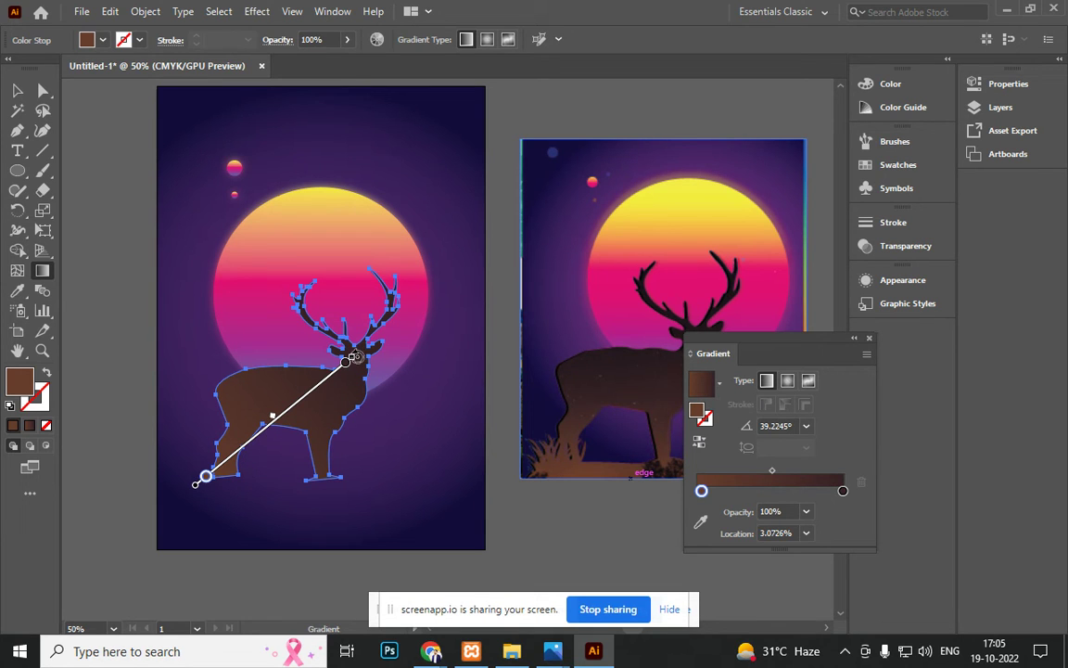
left_click_drag(206, 476, 218, 489)
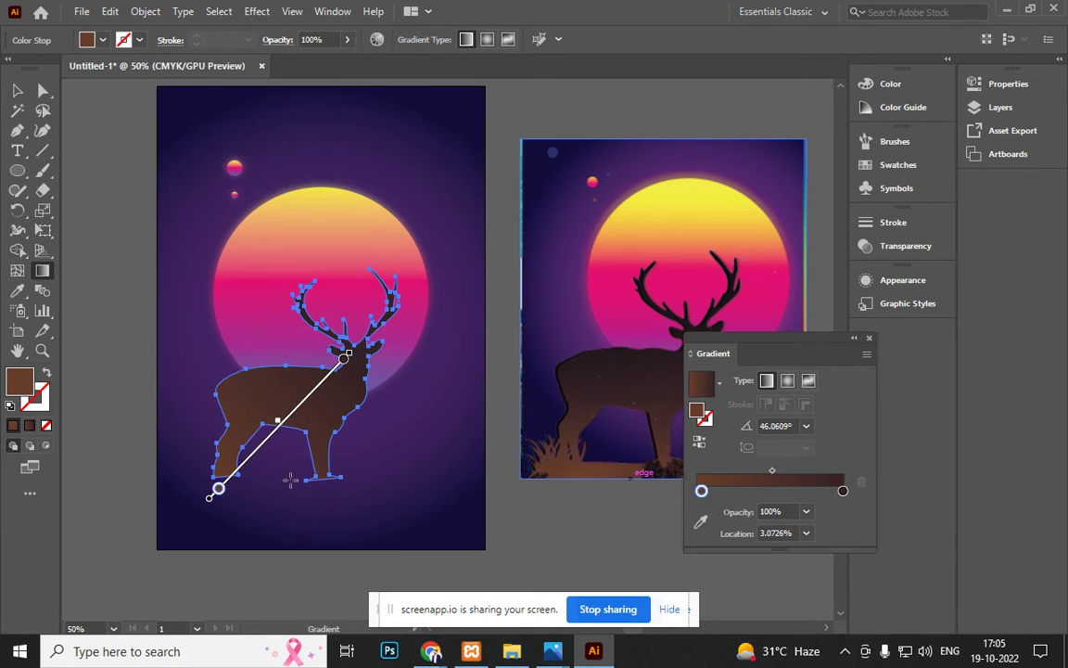
Step: Add a gradient stop at about 76% along the deer's gradient and darken it to 72% black
left_click(314, 391)
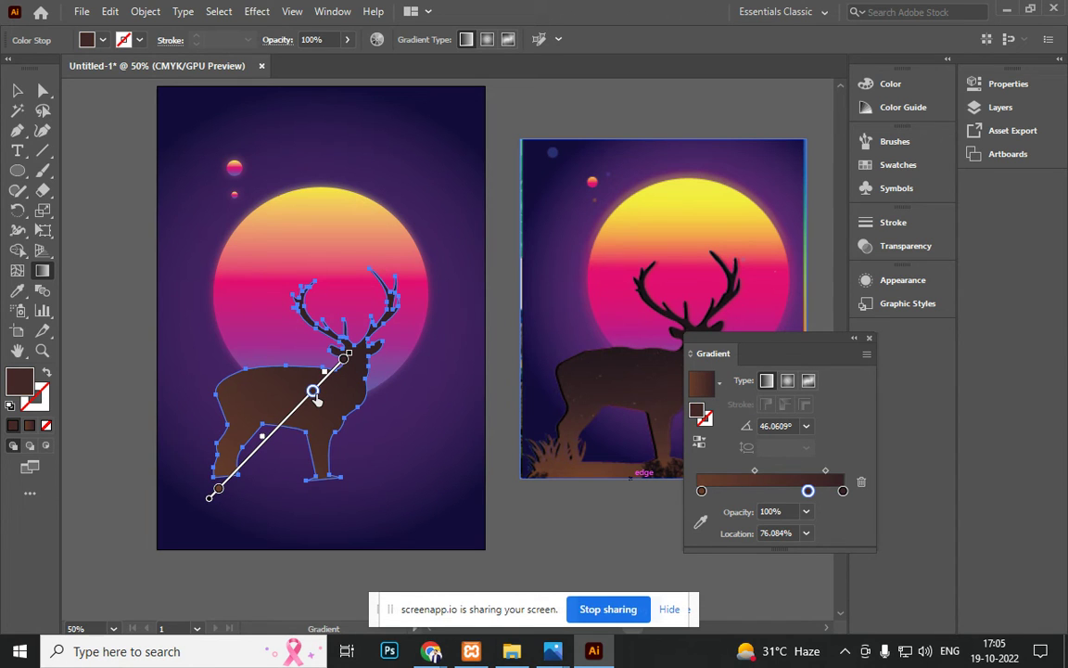
double_click(809, 491)
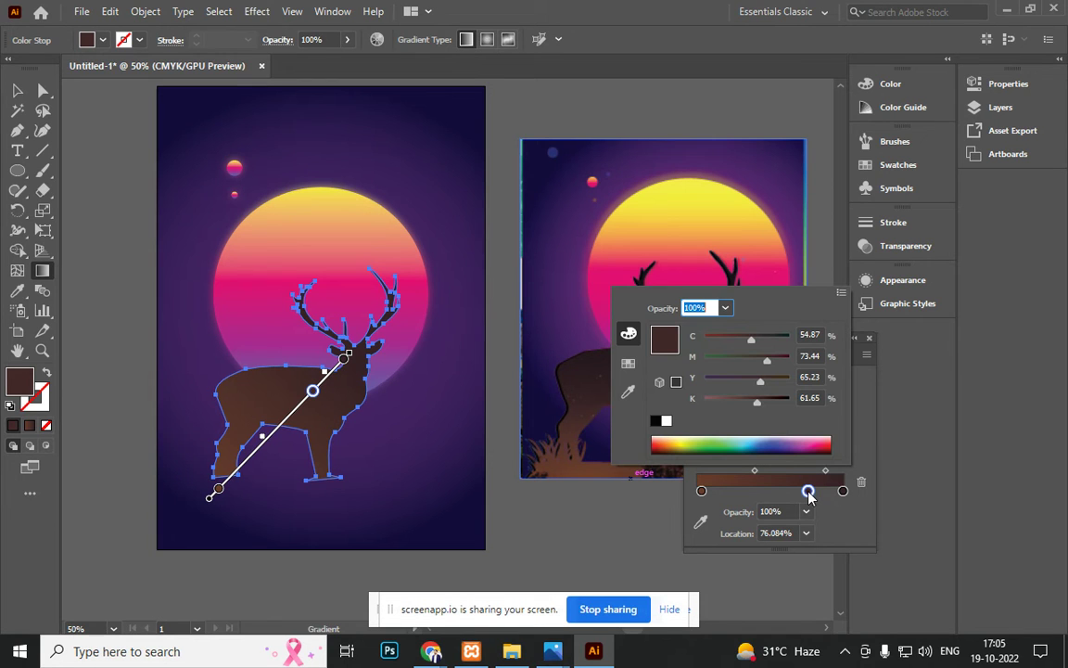
left_click_drag(770, 405, 774, 405)
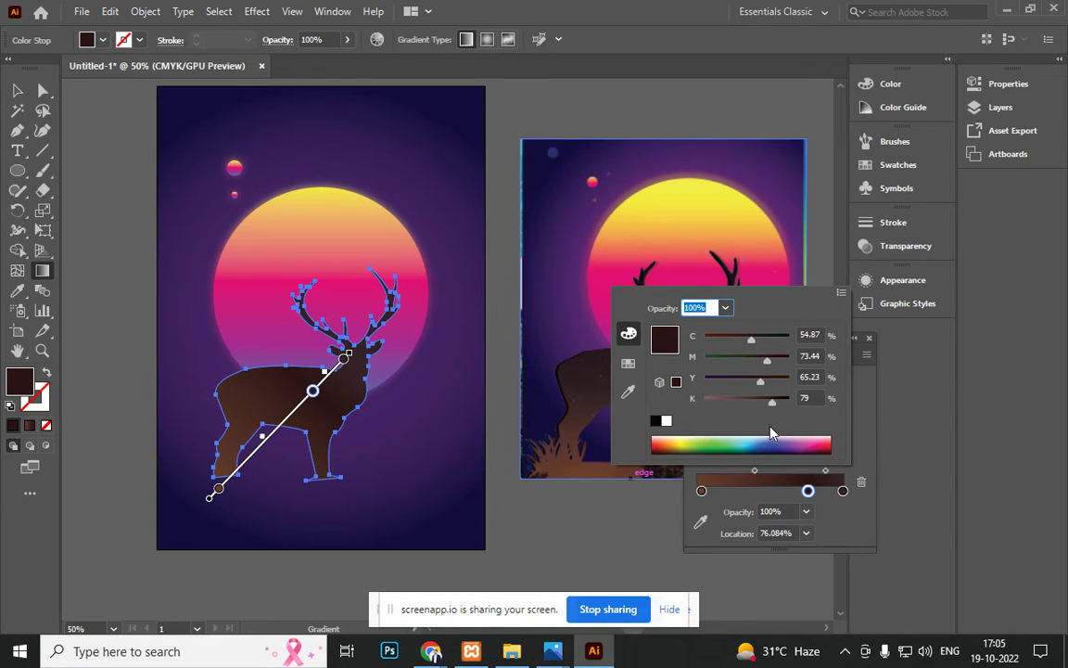
left_click(766, 405)
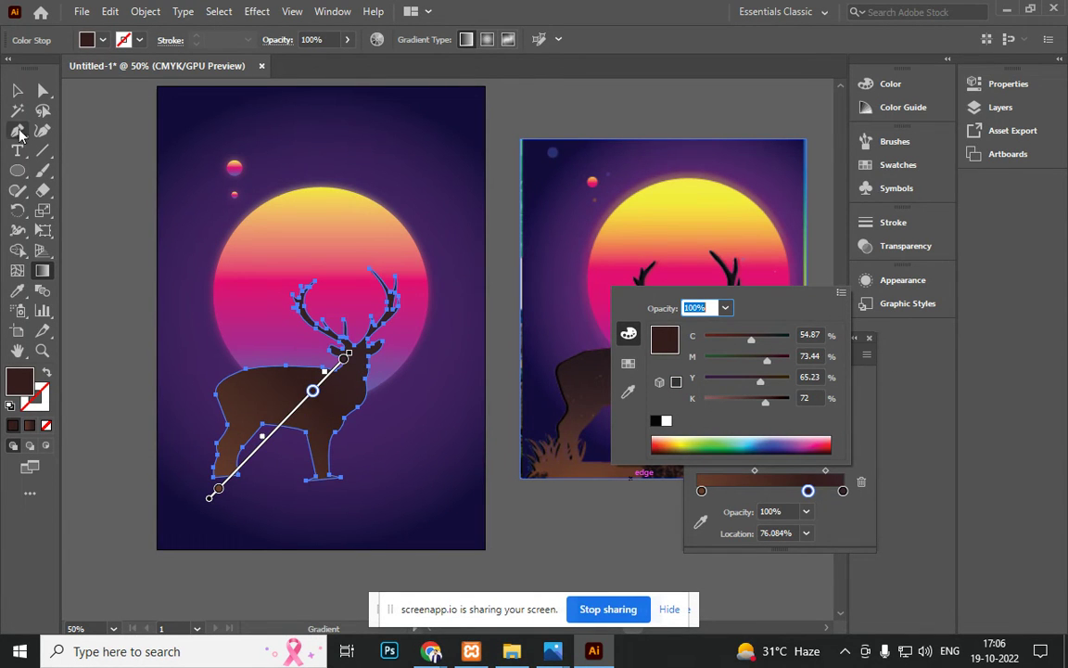
key("Escape")
Step: Move the deer down so that its hooves stand on the artboard's bottom edge
scroll(255, 380, "down", 3)
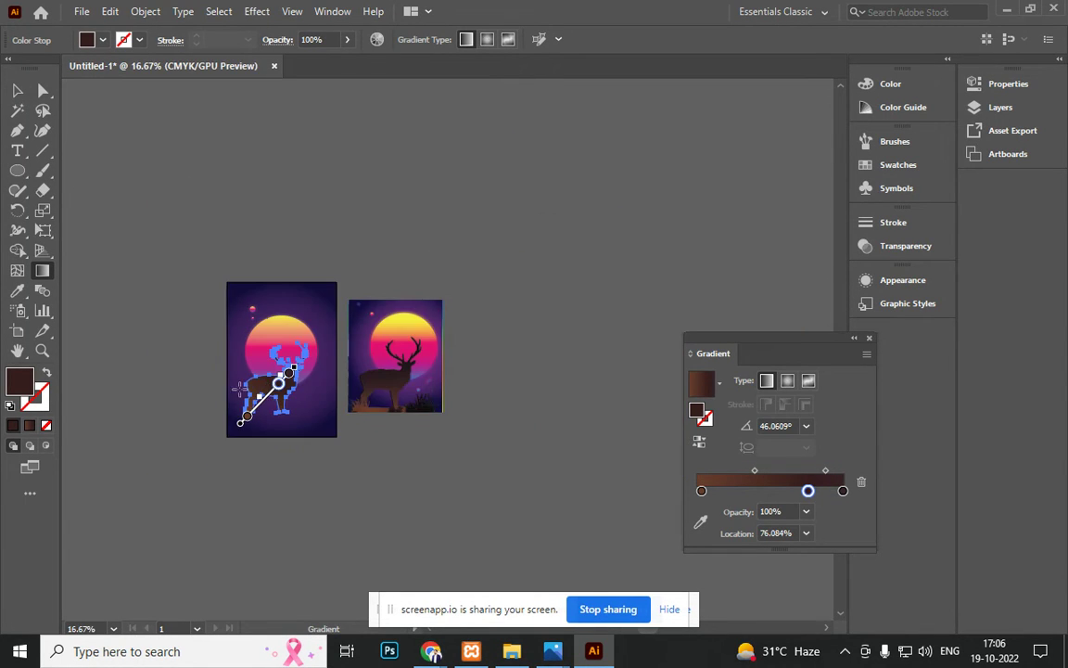
scroll(240, 383, "up", 2)
left_click(16, 90)
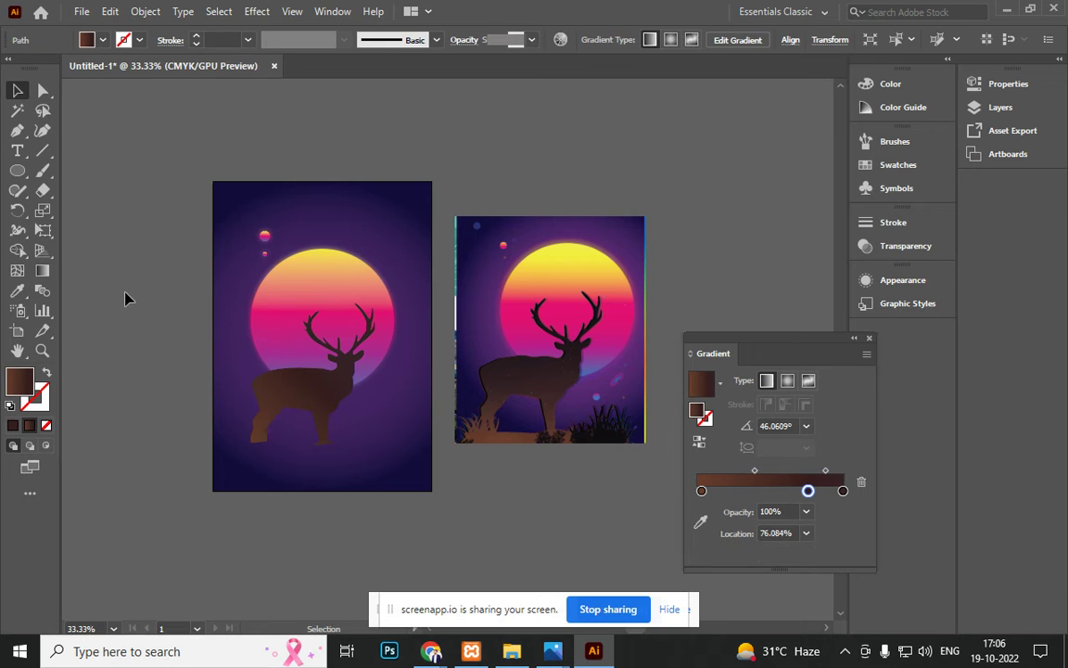
left_click(127, 297)
left_click_drag(358, 534, 314, 536)
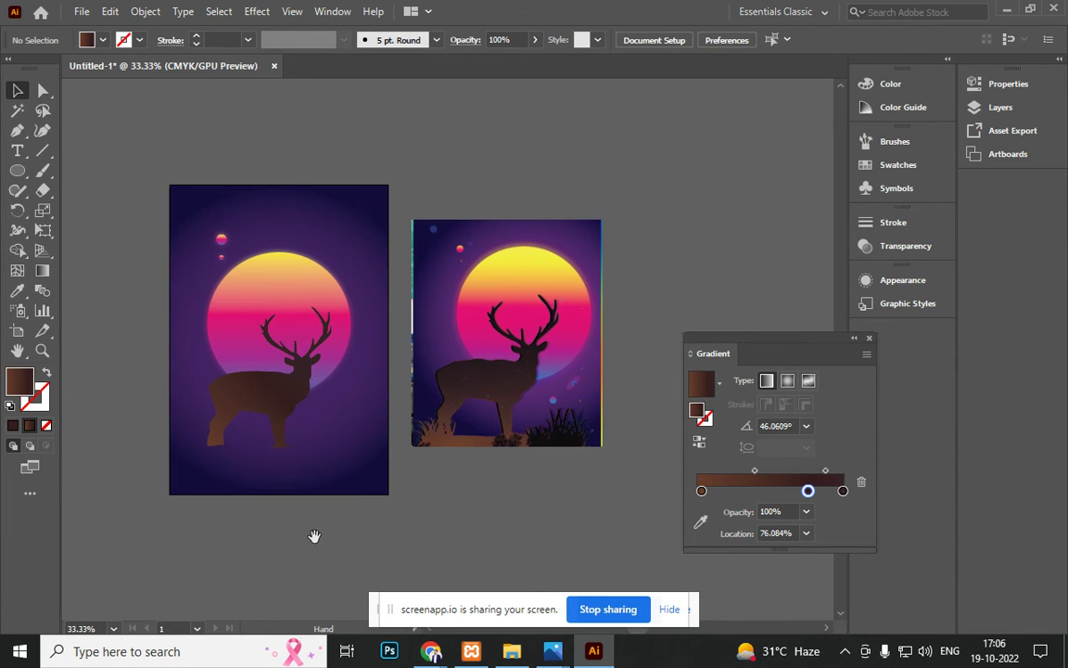
left_click_drag(280, 425, 273, 469)
left_click(316, 299)
left_click_drag(317, 300, 318, 329)
left_click(430, 520)
key("ctrl+z")
Step: Move the sun straight down until its lower edge sits behind the deer's head and neck
left_click_drag(310, 280, 310, 313)
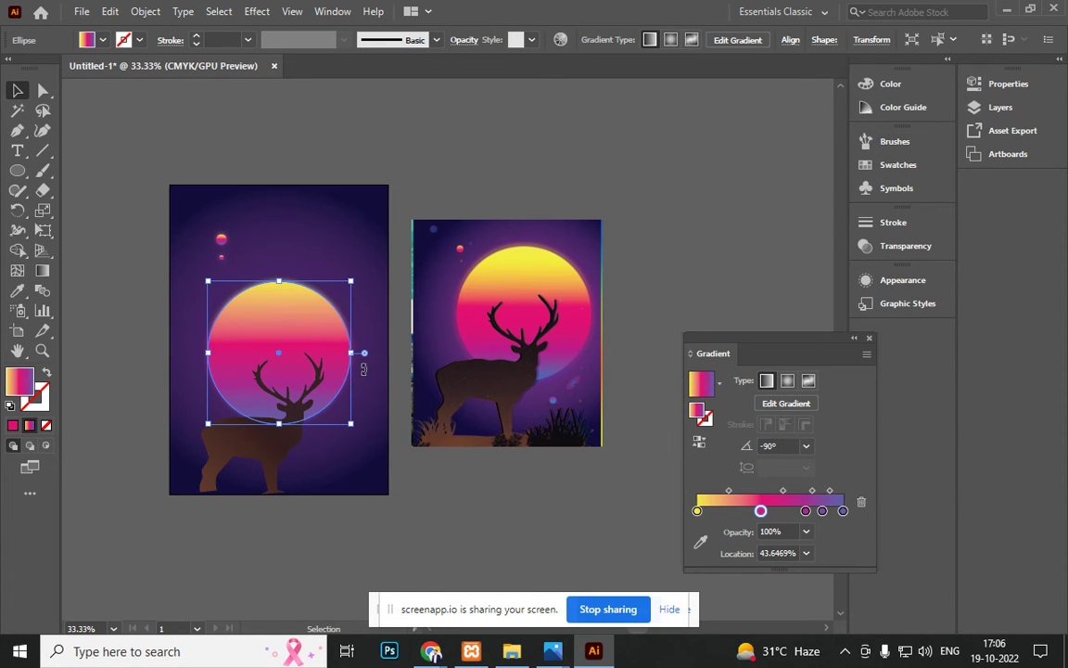
left_click(447, 508)
left_click_drag(436, 520, 511, 469)
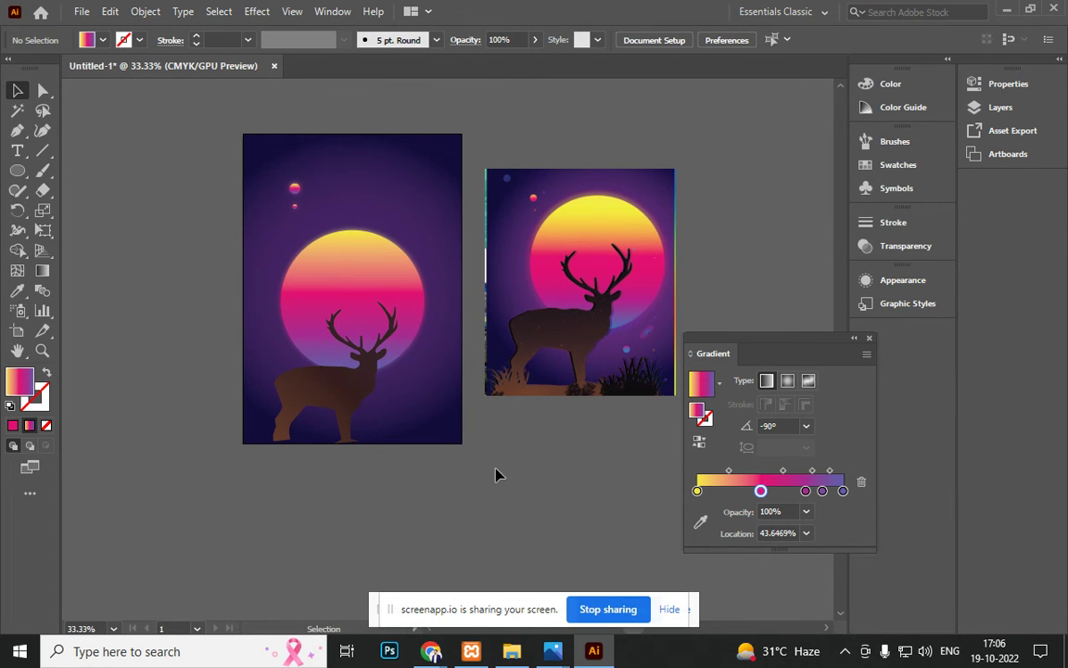
Step: Switch to WhatsApp Web in the browser, search for the contact by name and open their chat
key("alt+Tab")
left_click(283, 17)
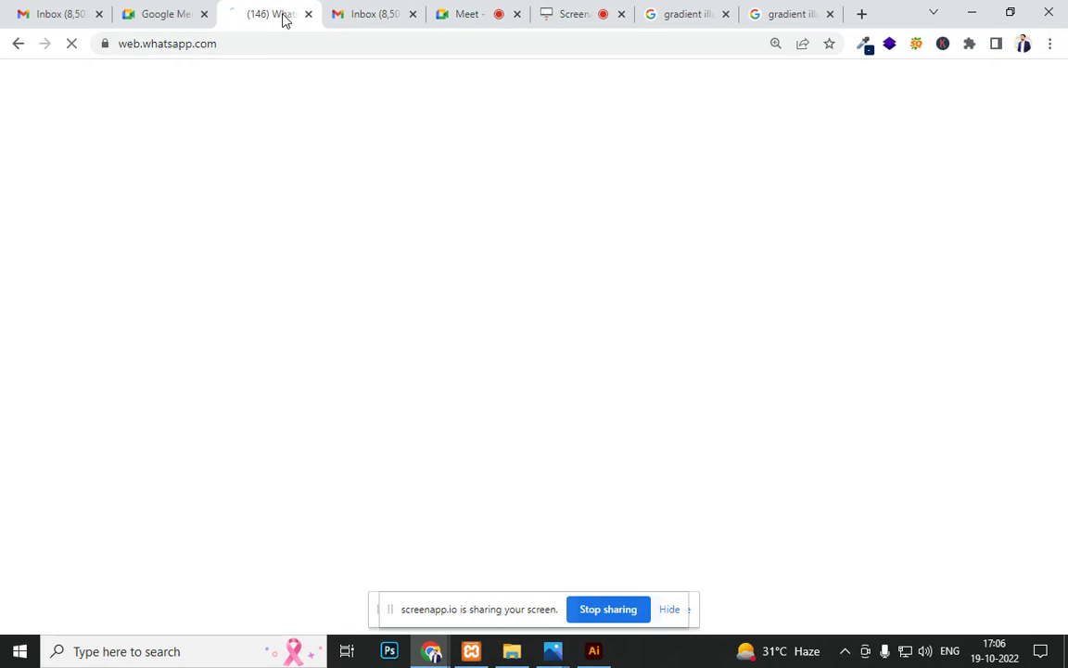
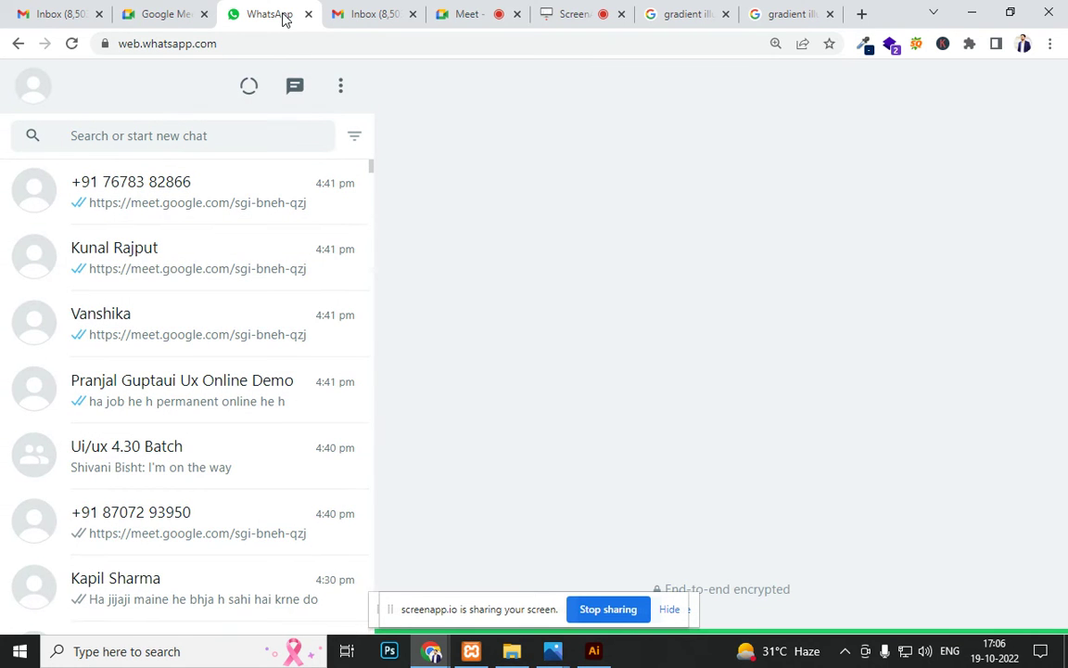
left_click(162, 137)
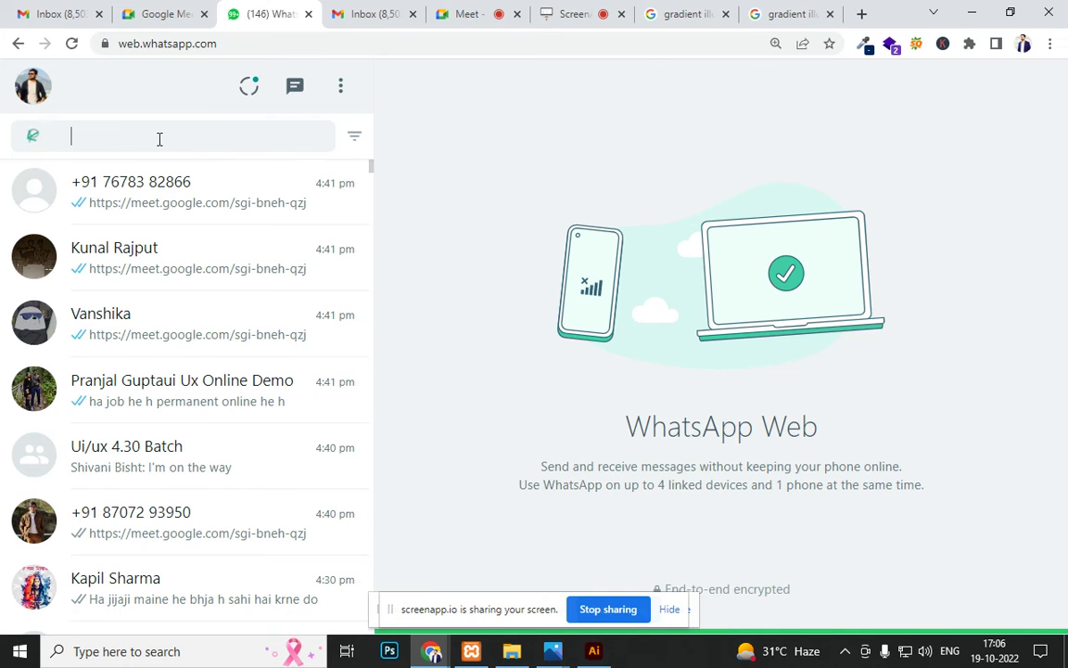
type("madin")
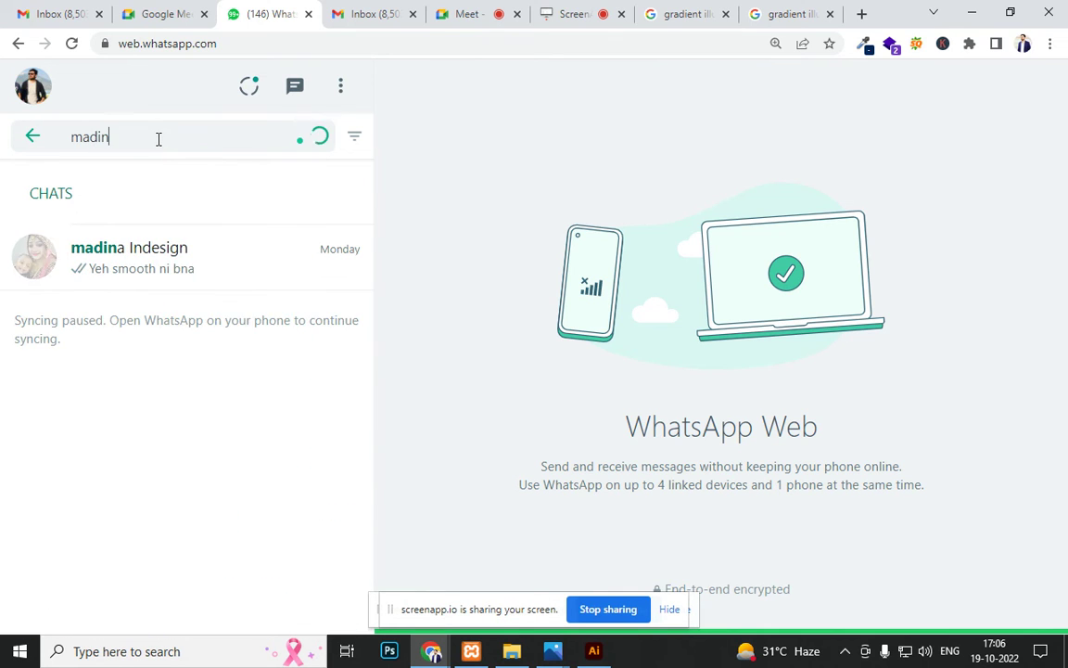
left_click(176, 259)
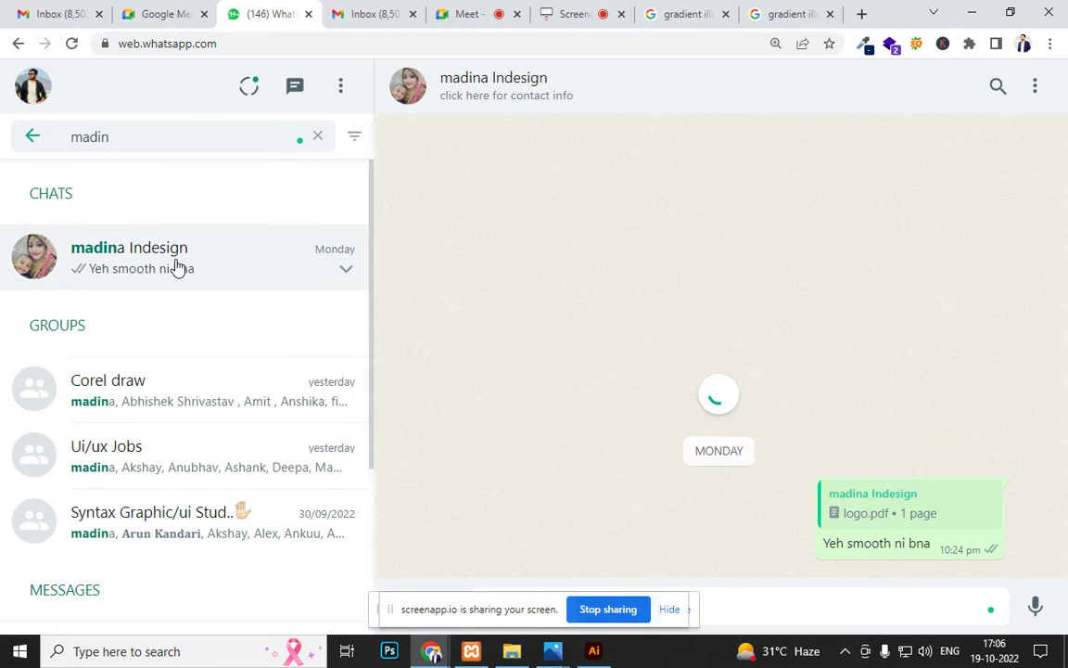
Step: Find the bird-shaped letter exercise image in the chat, open it enlarged and copy it
scroll(677, 362, "up", 4)
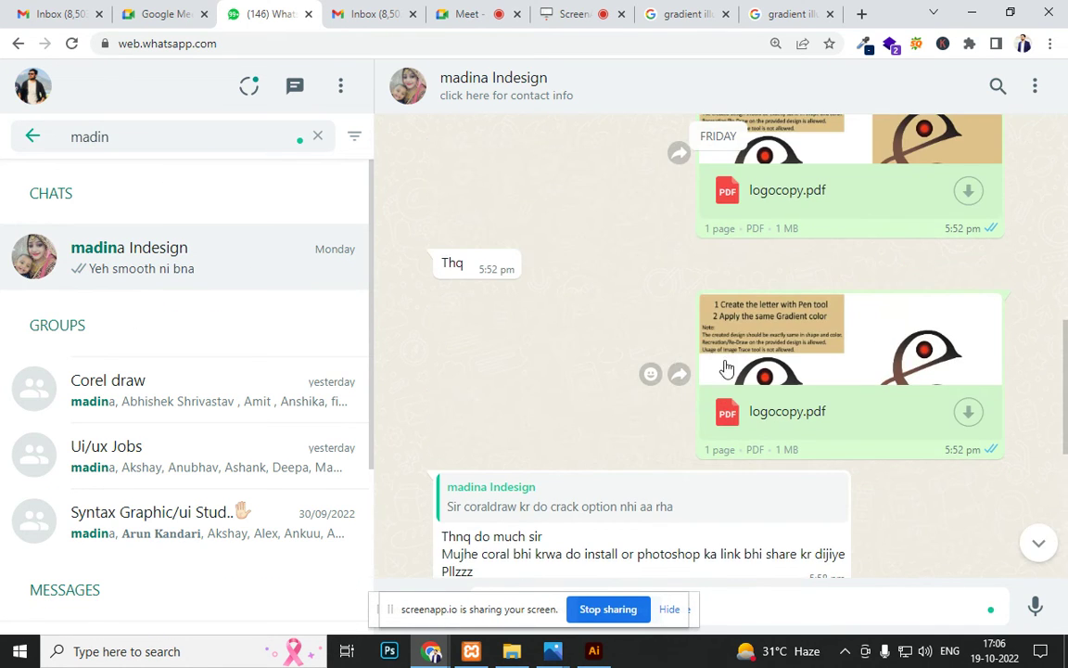
scroll(895, 272, "up", 1)
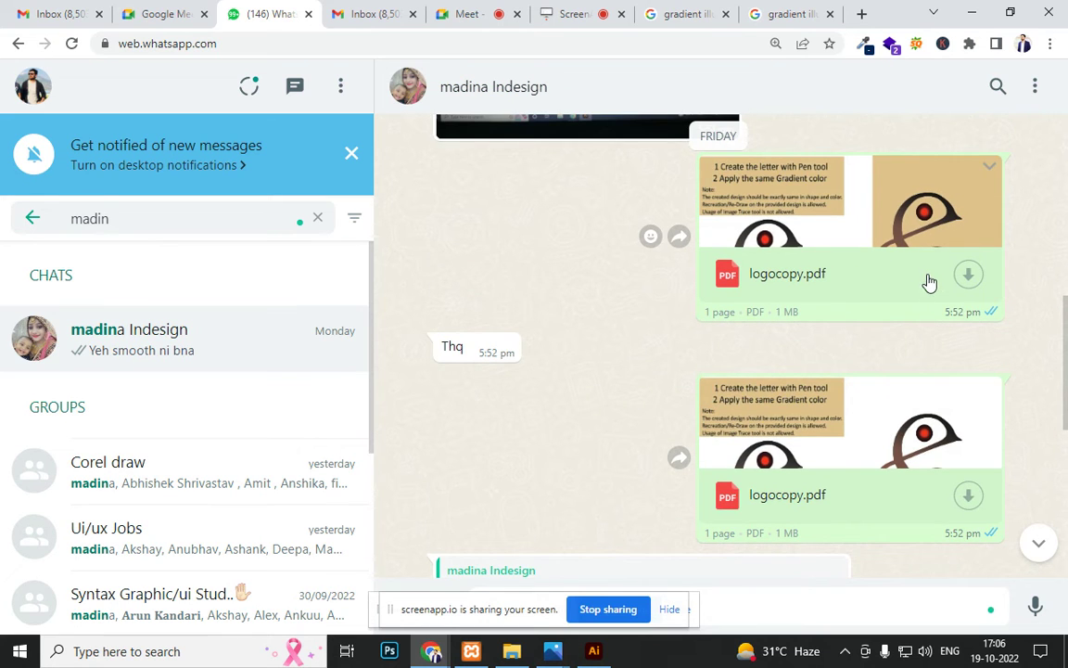
scroll(918, 279, "up", 2)
scroll(909, 320, "up", 10)
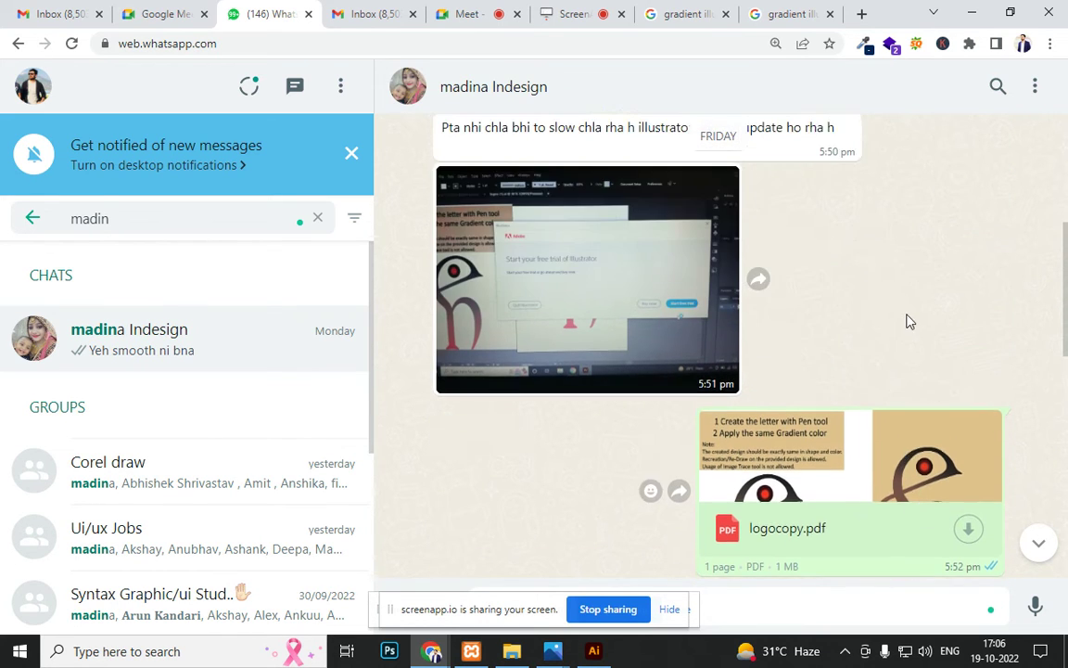
scroll(889, 321, "up", 2)
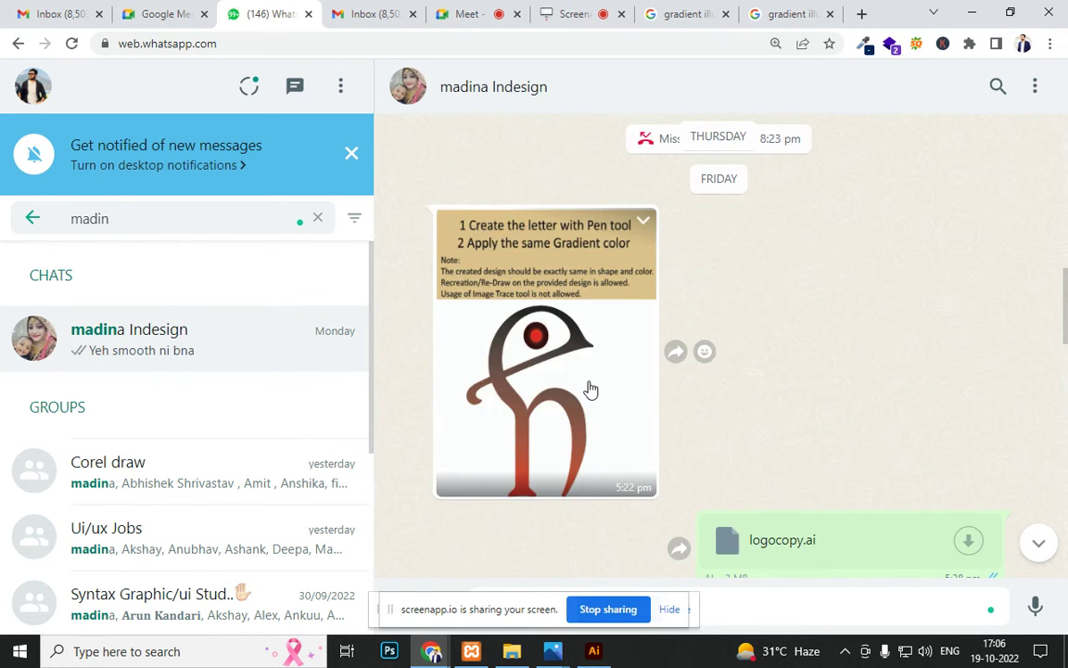
left_click(587, 388)
left_click(1033, 86)
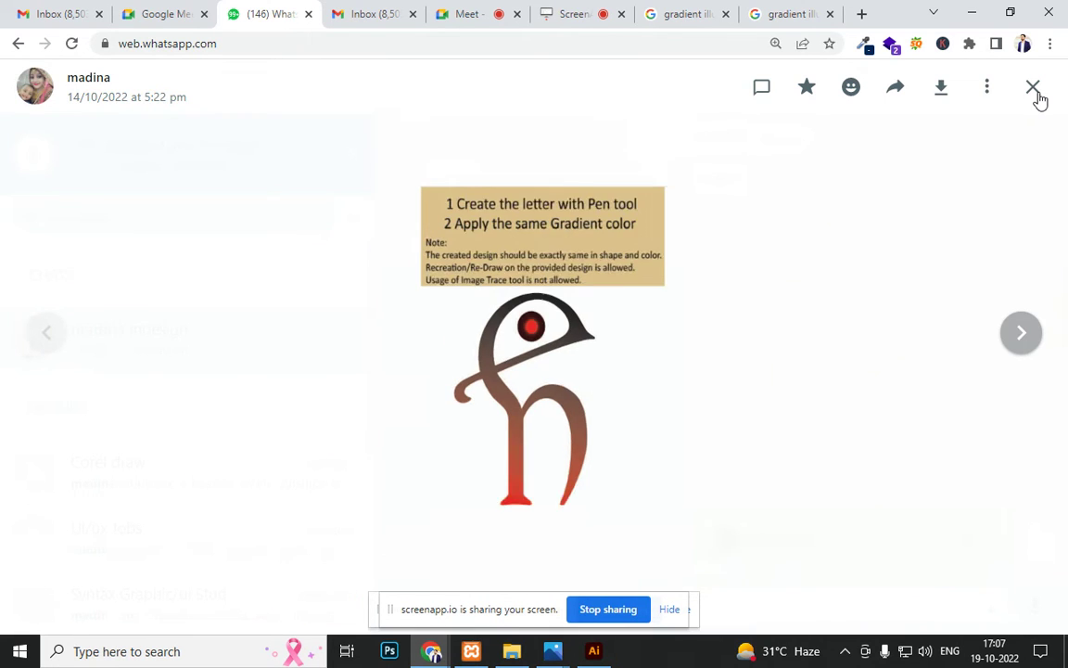
left_click(617, 408)
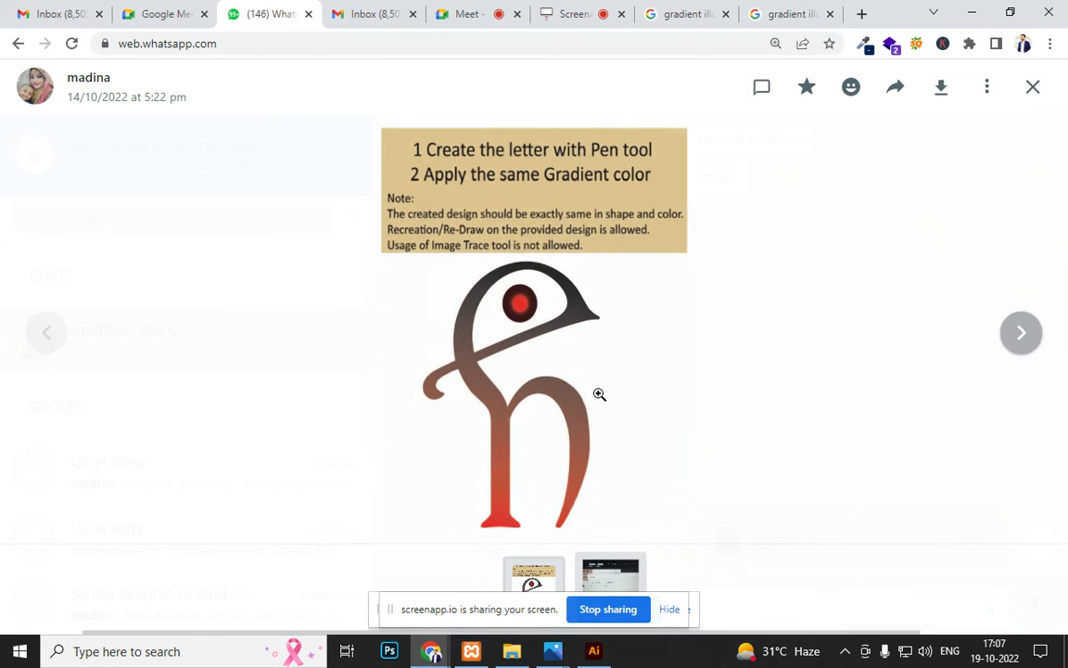
right_click(556, 347)
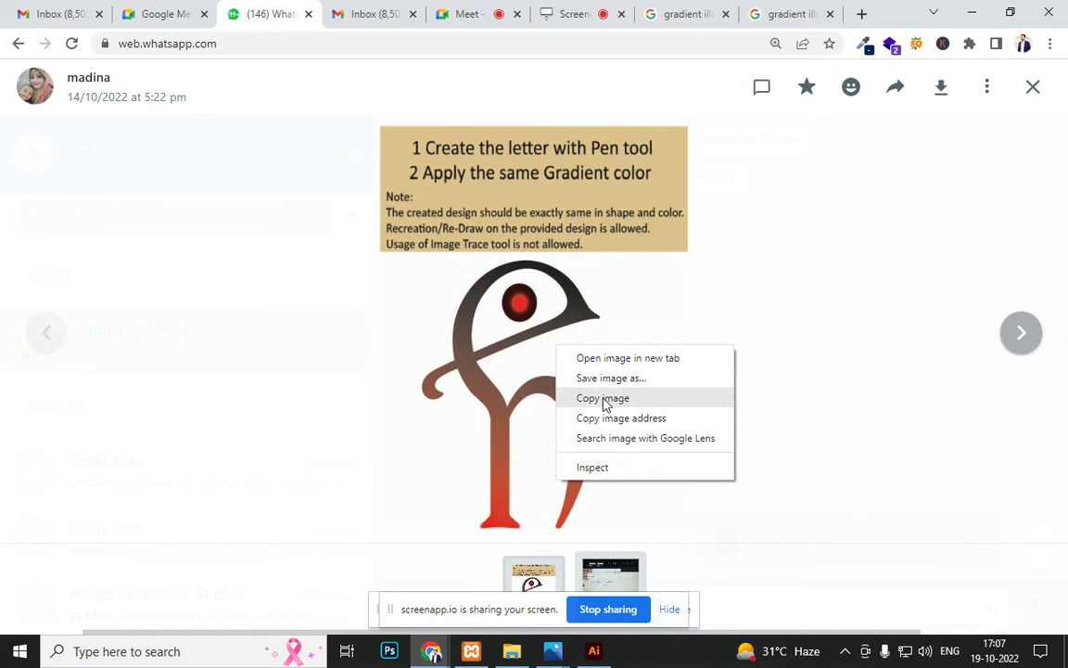
left_click(603, 397)
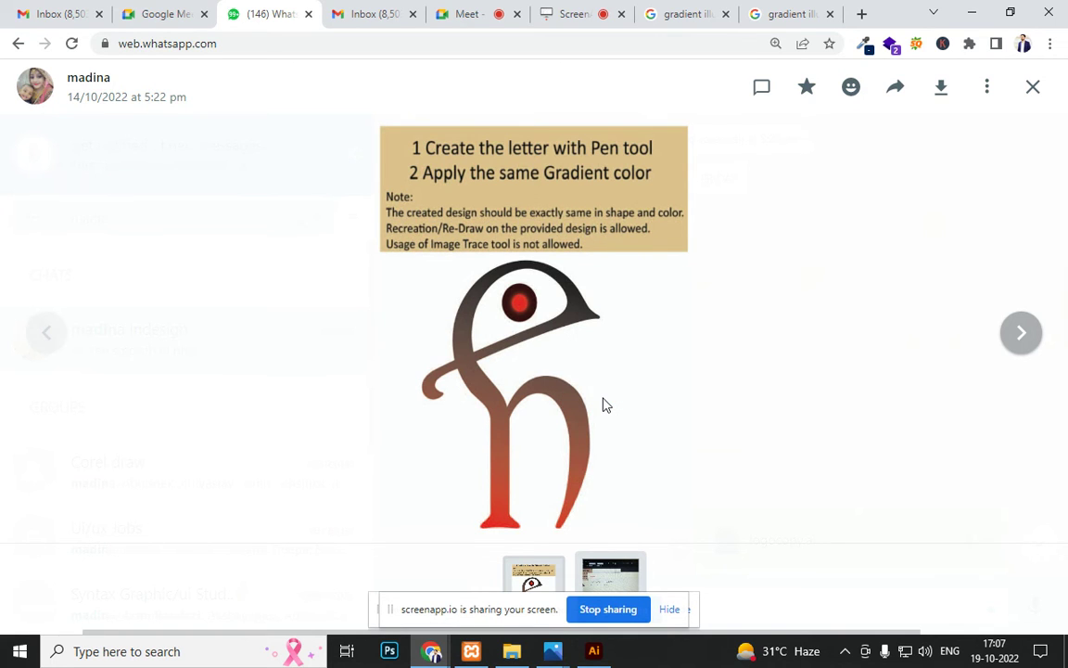
Step: Switch to Illustrator and move the whole deer-and-sunset artwork off the artboard to its left side
key("alt+Tab")
scroll(199, 493, "down", 1)
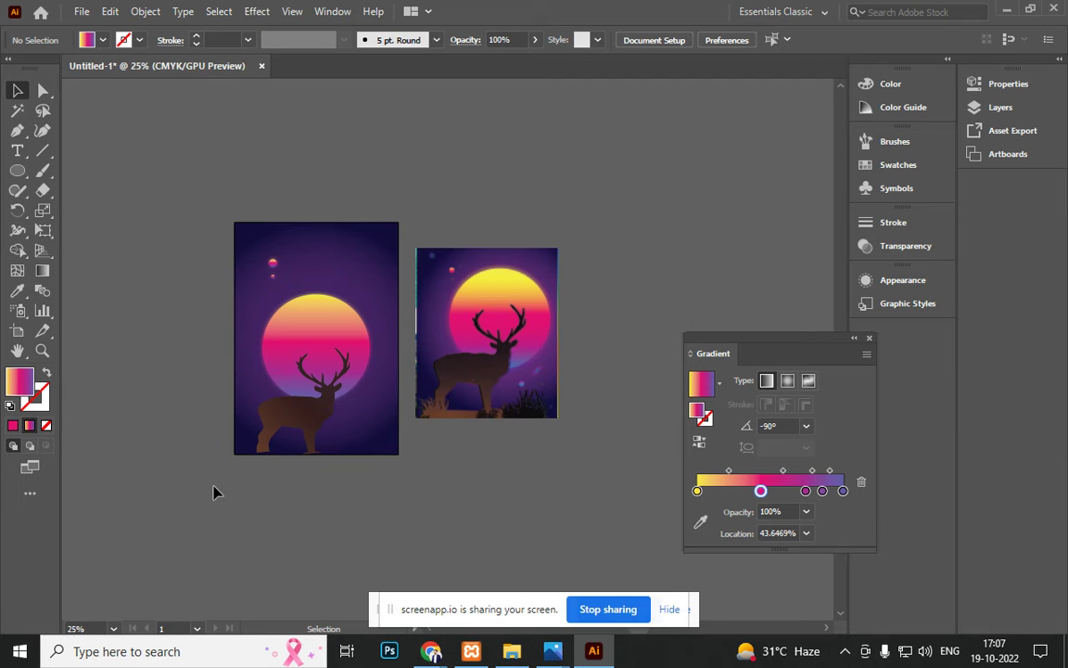
scroll(231, 487, "left", 3)
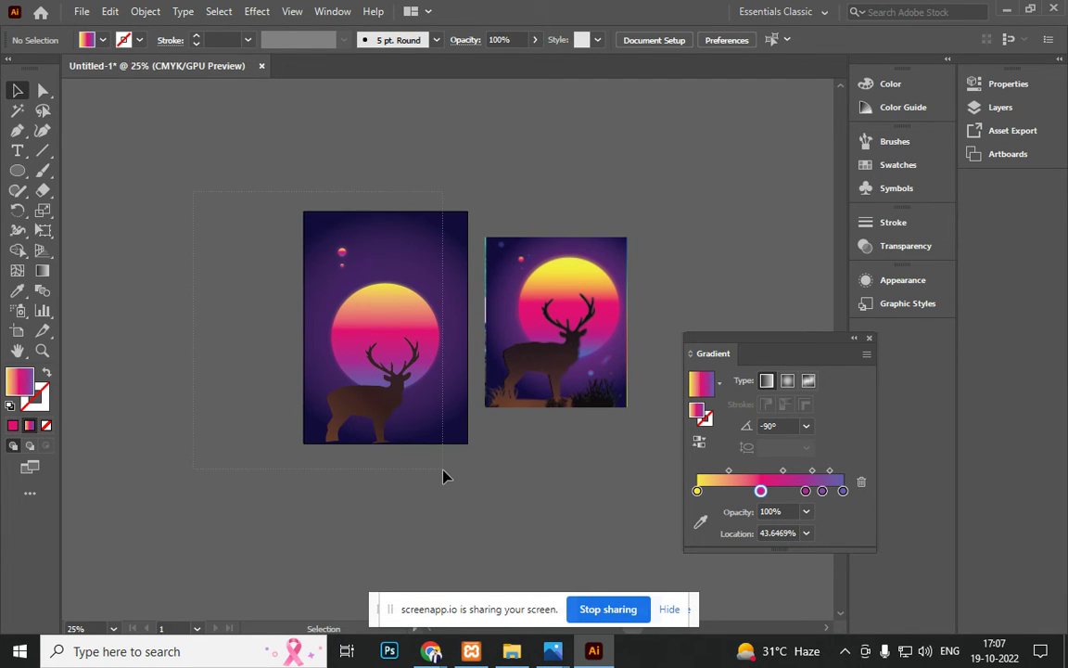
key("ctrl+a")
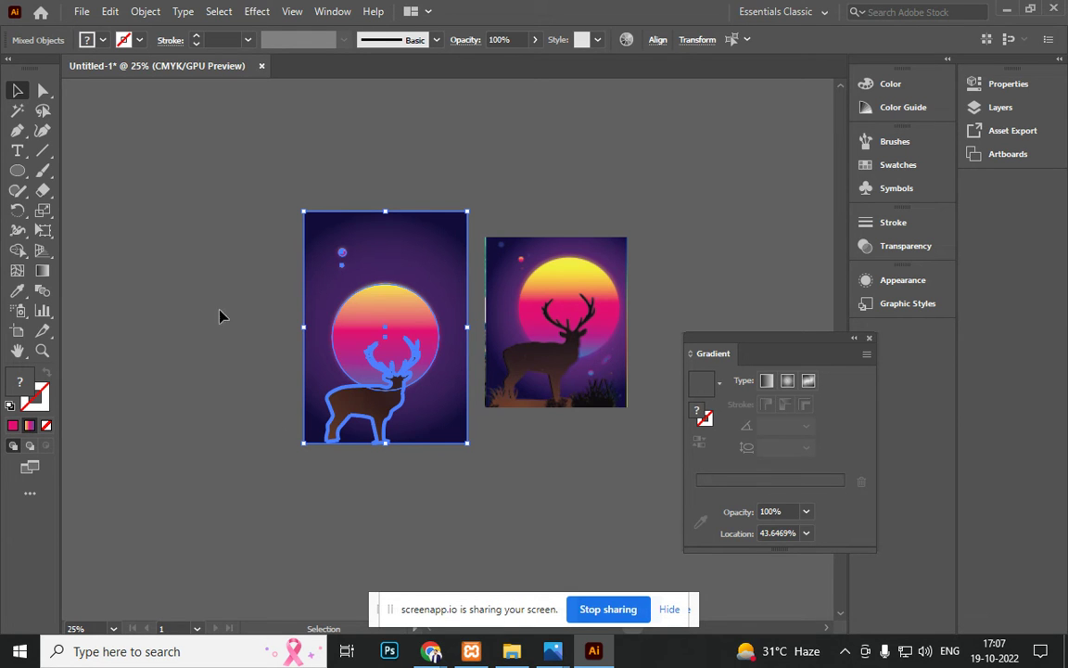
left_click_drag(432, 394, 195, 436)
left_click(322, 434)
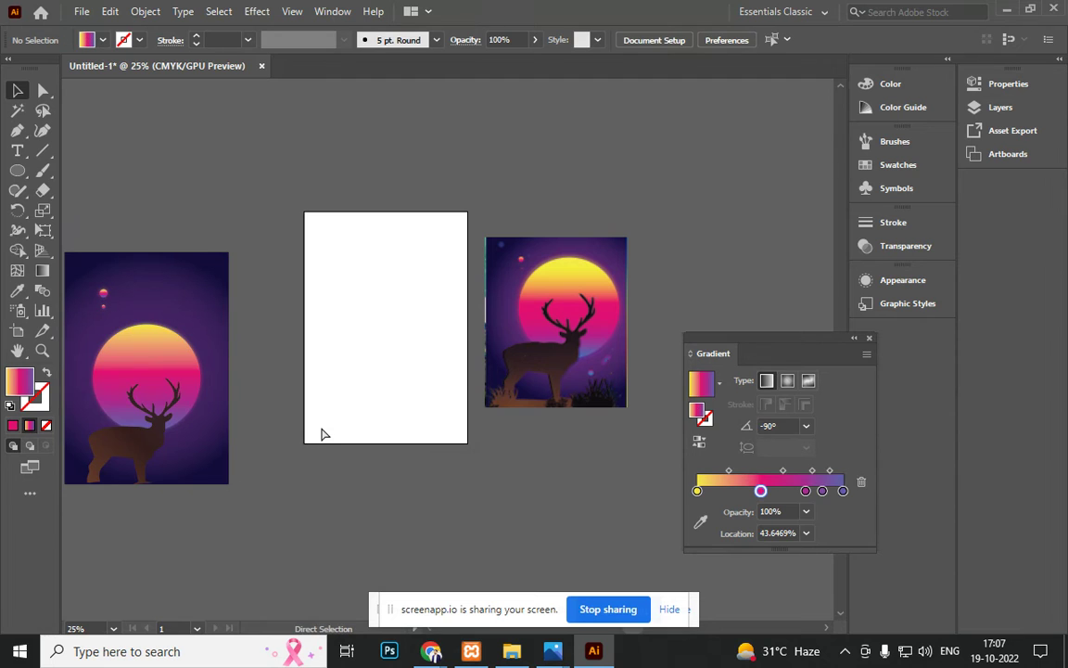
Step: Paste the copied letter image onto the empty artboard and move the deer reference image farther up and to the right
key("ctrl+v")
left_click_drag(414, 407, 360, 382)
left_click(497, 334)
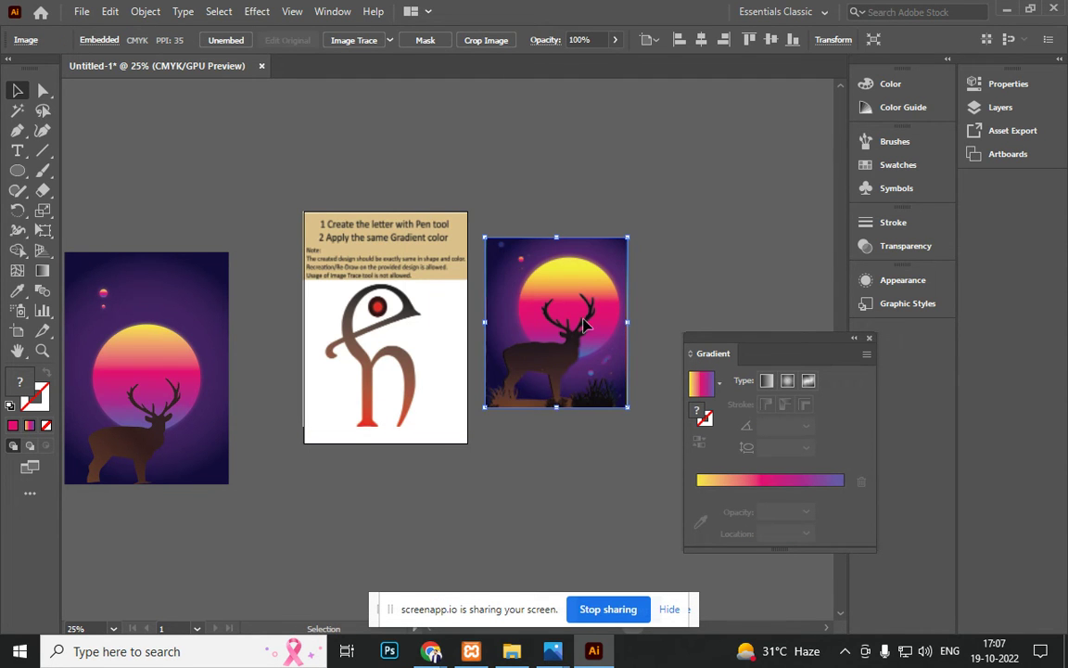
left_click_drag(525, 293, 640, 193)
Step: Switch back to WhatsApp Web and close the enlarged letter image to return to the chat
key("alt+Tab")
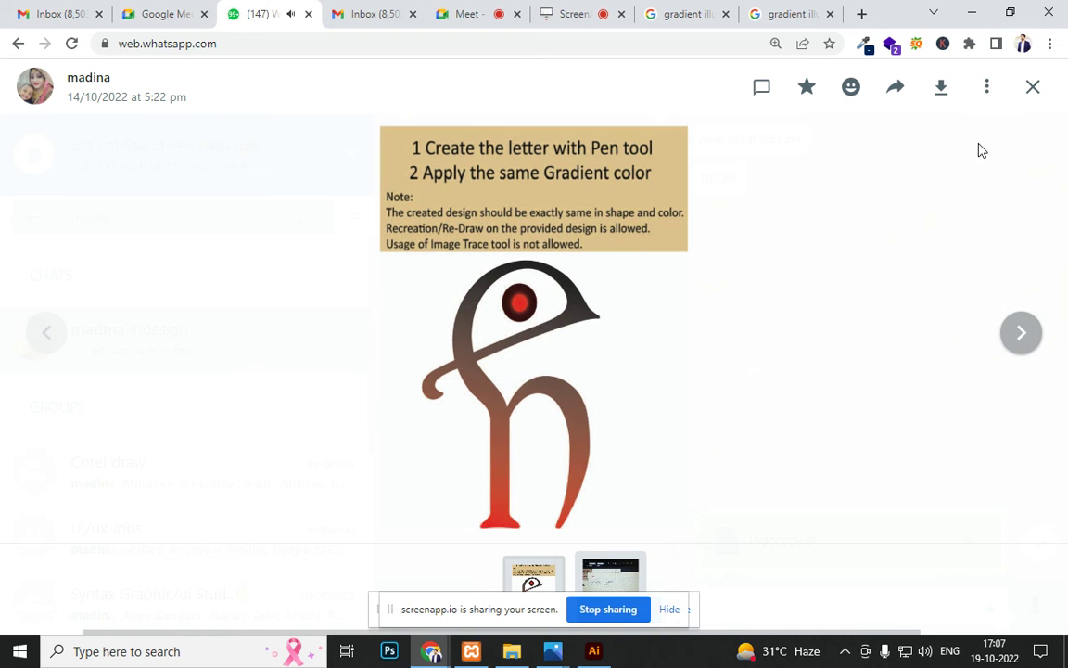
left_click(1034, 87)
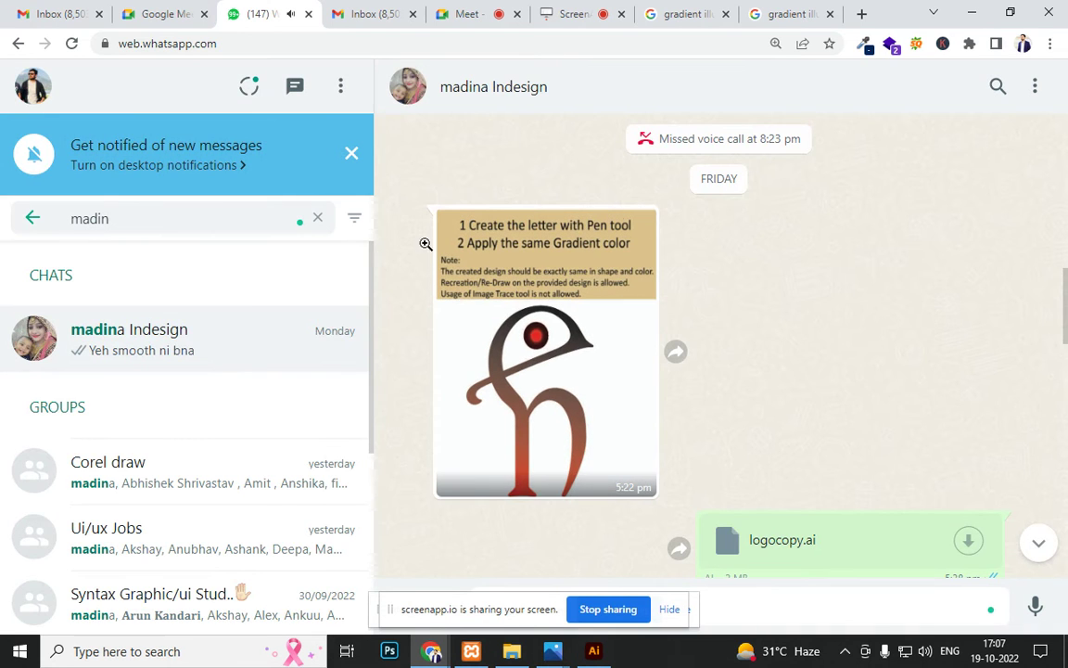
Step: Clear the WhatsApp chat search, open the newly received letter-drawing photo in the top chat, and copy the image
left_click(34, 221)
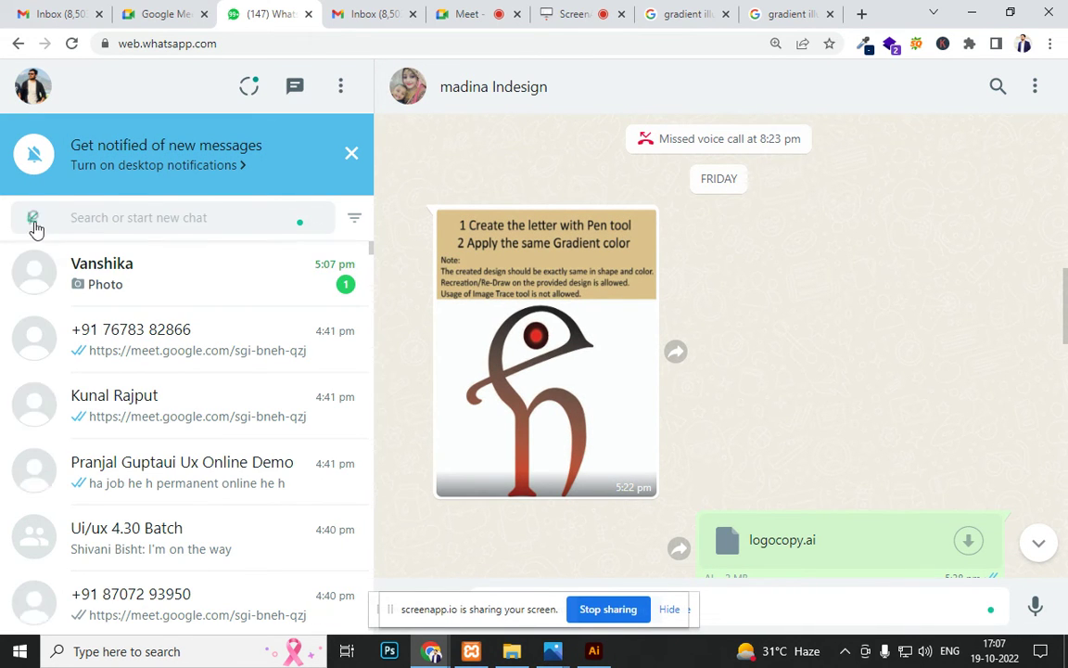
left_click(215, 301)
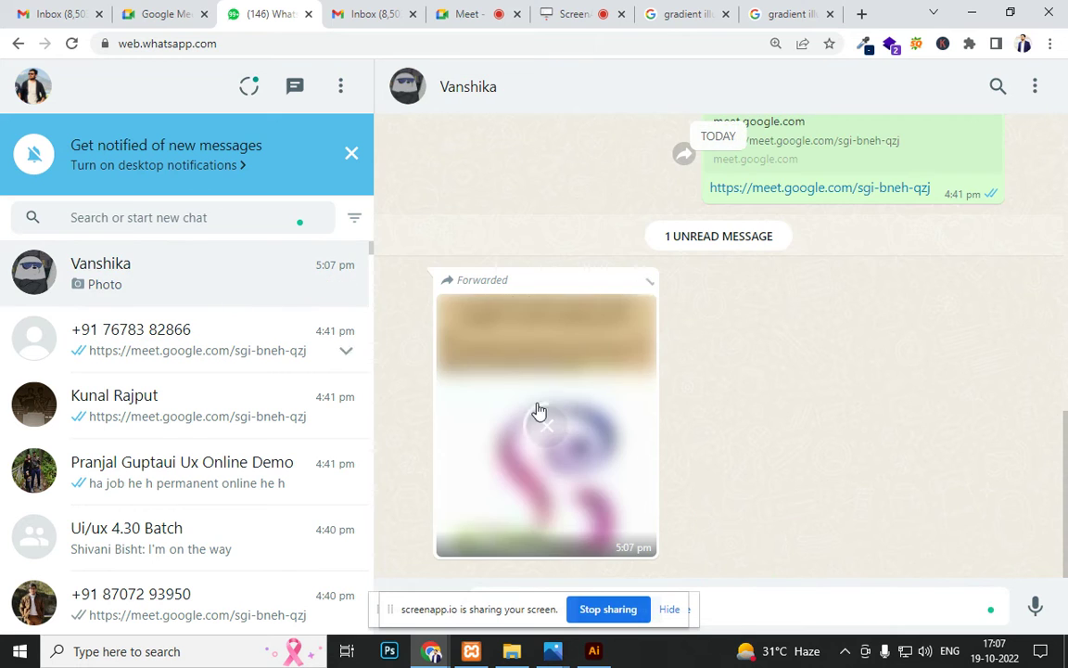
left_click(554, 463)
right_click(566, 360)
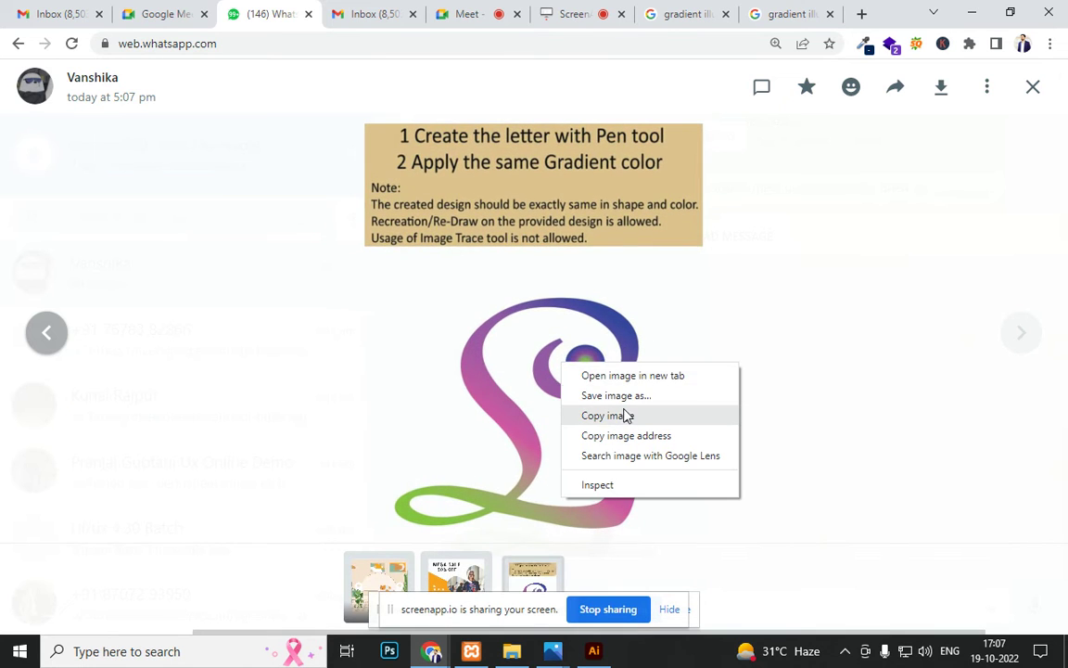
left_click(623, 415)
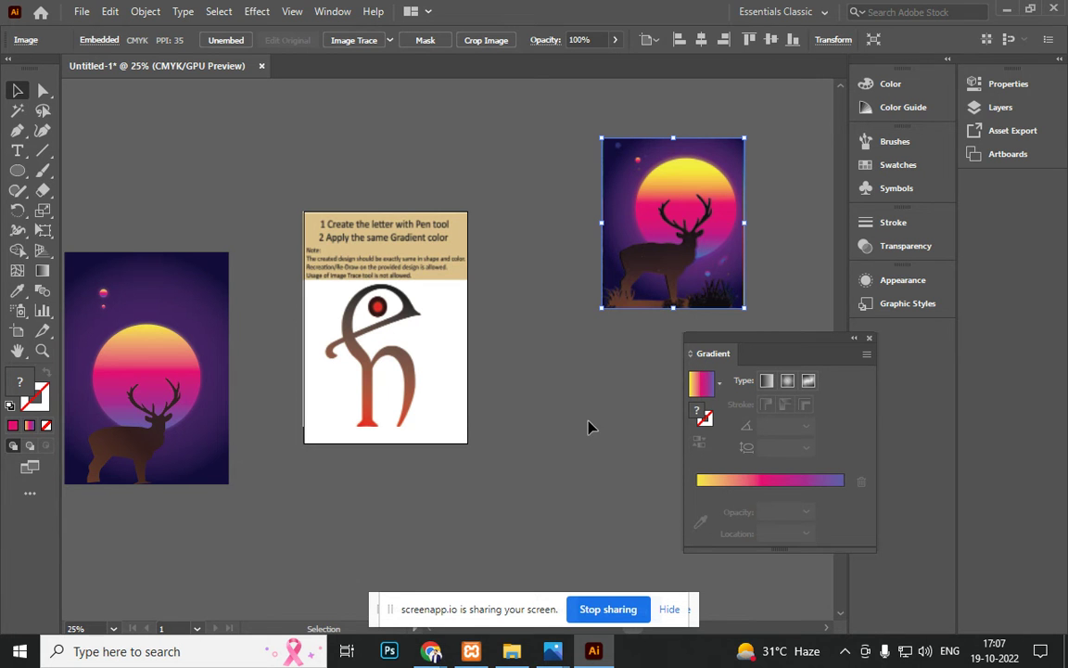
Step: In Illustrator, paste the copied letter image beside the bird-letter artboard and clear the selection
key("ctrl+v")
left_click_drag(440, 371, 598, 363)
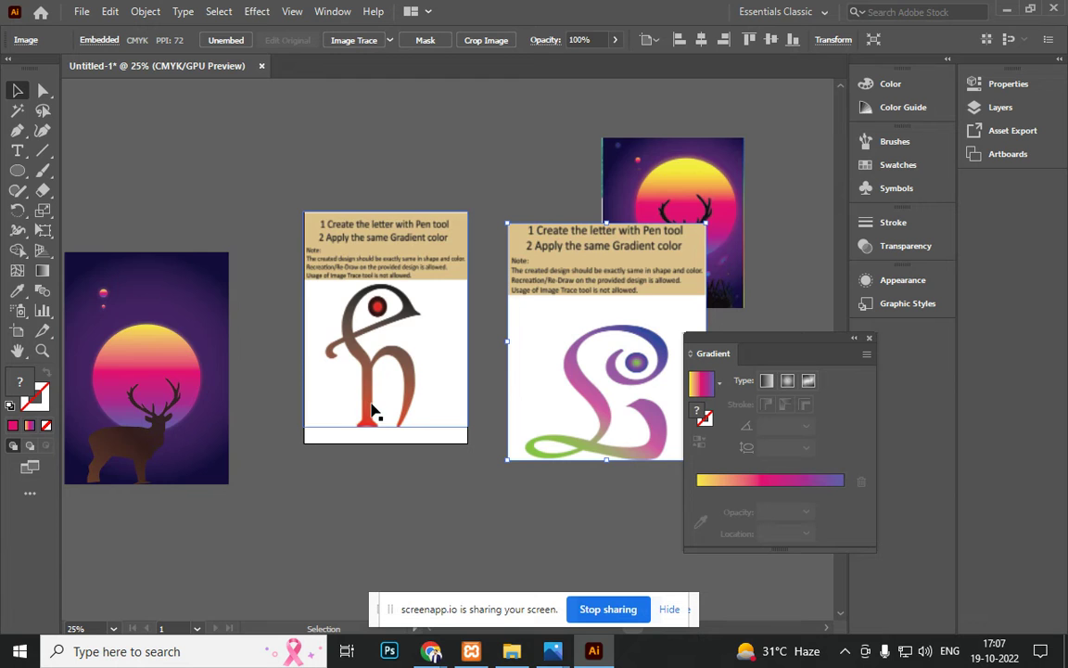
scroll(373, 410, "up", 2)
left_click_drag(375, 389, 389, 431)
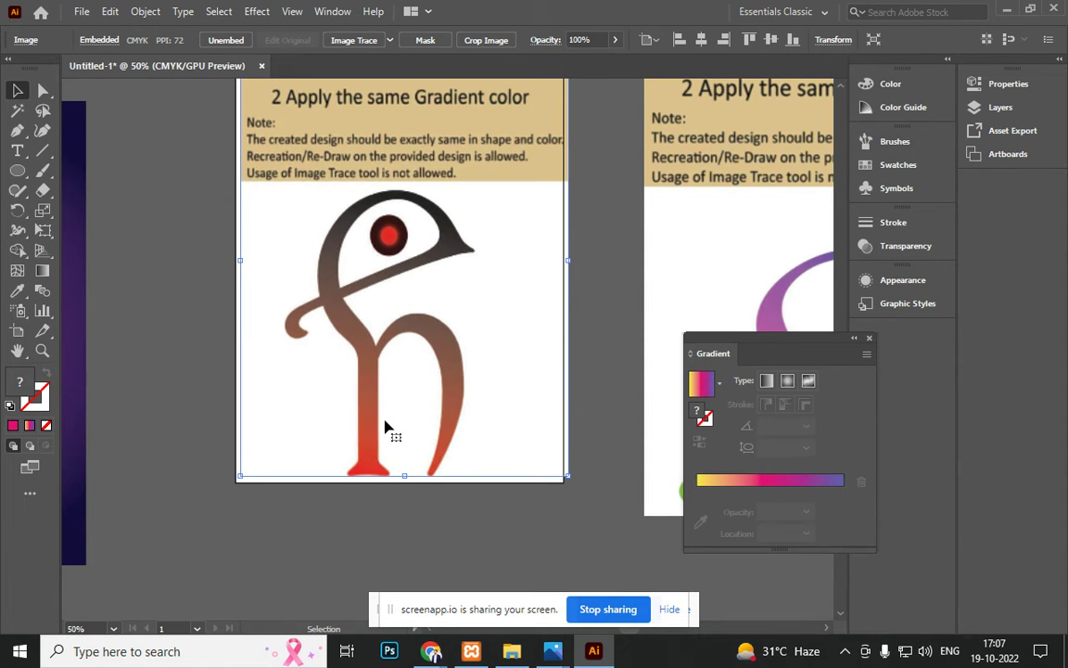
key("ctrl+shift+a")
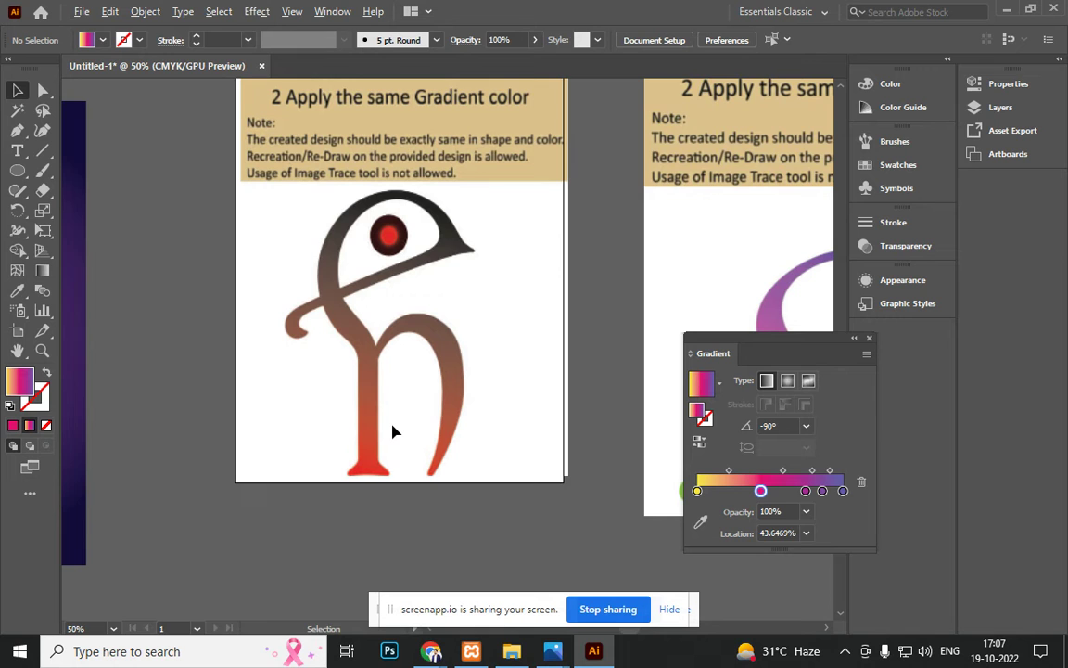
Step: Move the bird-letter image off the artboard, place the pasted purple-green letter image on it, and deselect it
left_click(459, 419)
left_click_drag(448, 417, 74, 453)
scroll(351, 431, "down", 2)
left_click_drag(513, 346, 360, 370)
scroll(361, 371, "up", 4)
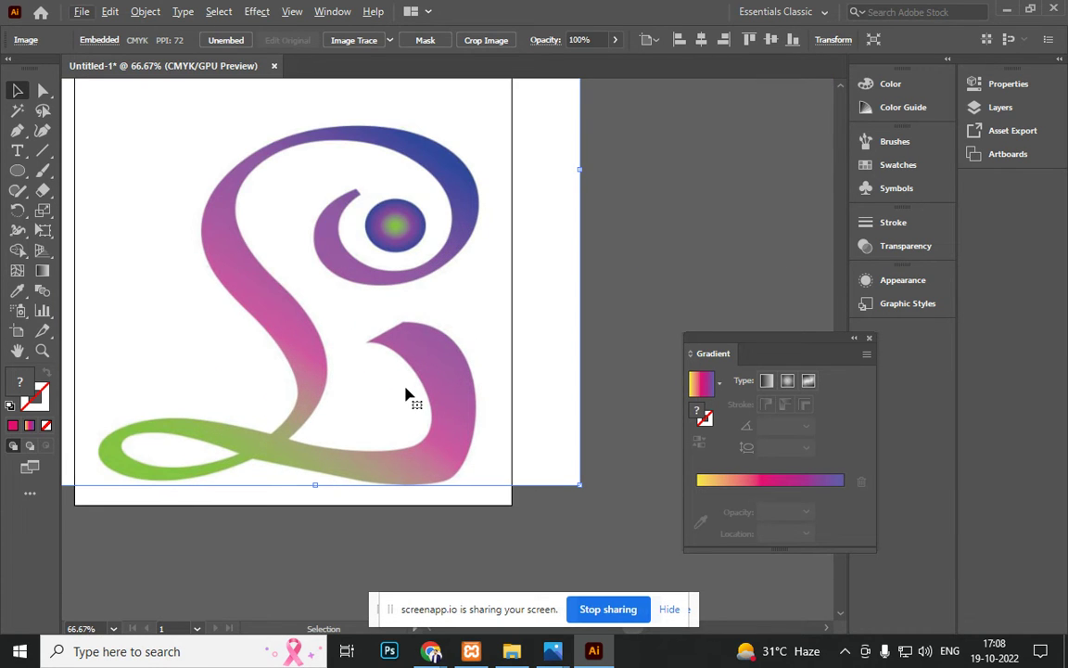
key("ctrl+shift+a")
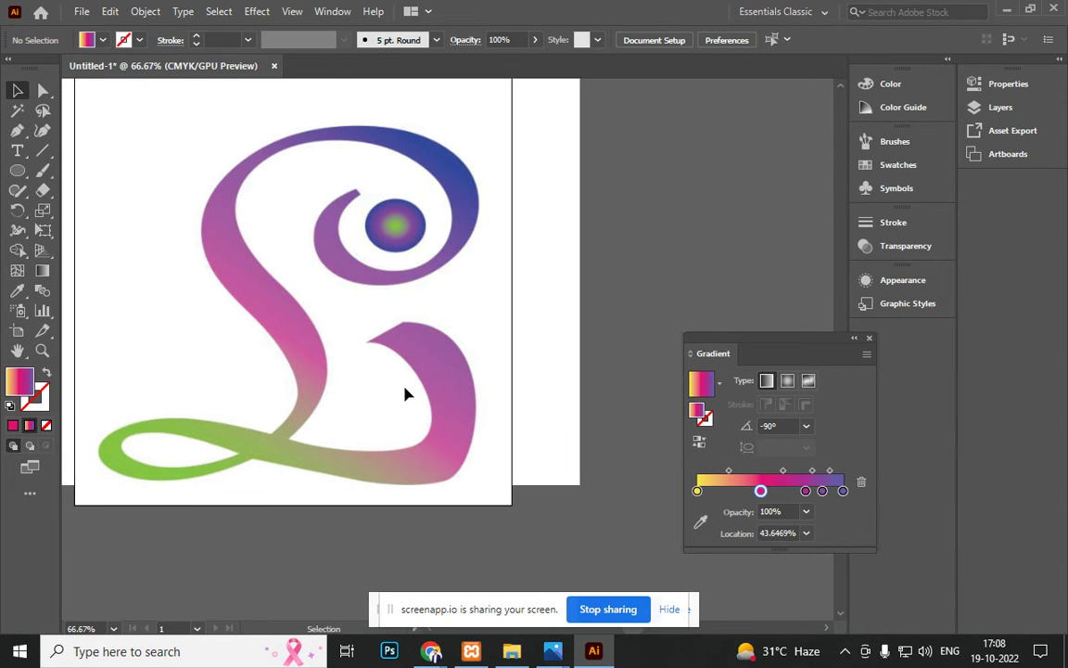
Step: With the Pen tool and no fill, start the outline with a straight segment about 20 mm long along the top of the lower hook
key("p")
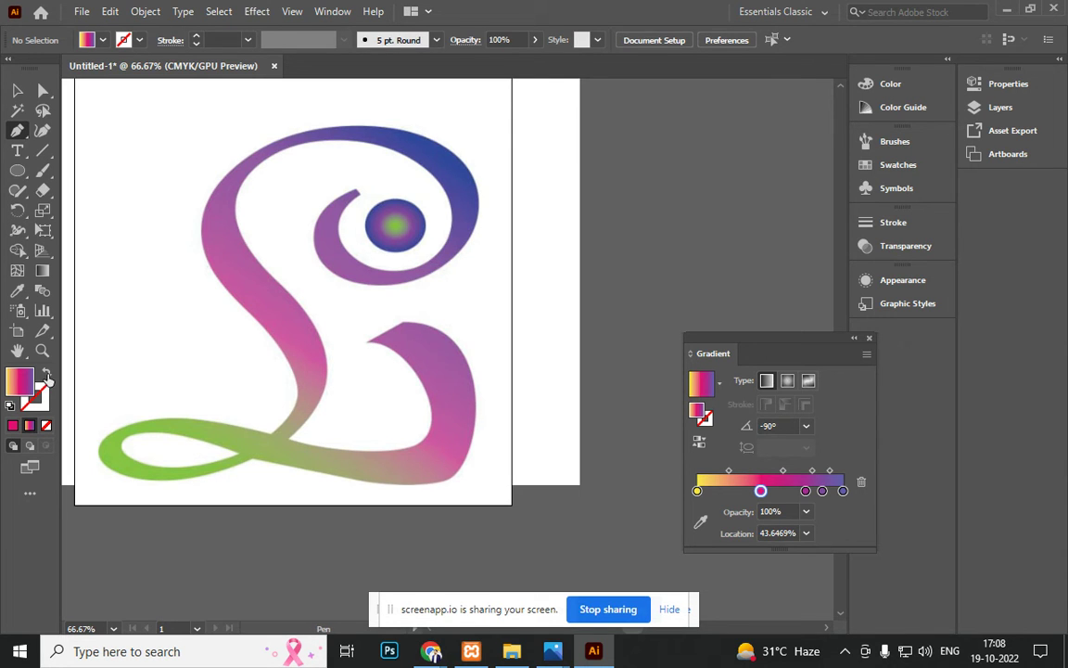
left_click(46, 374)
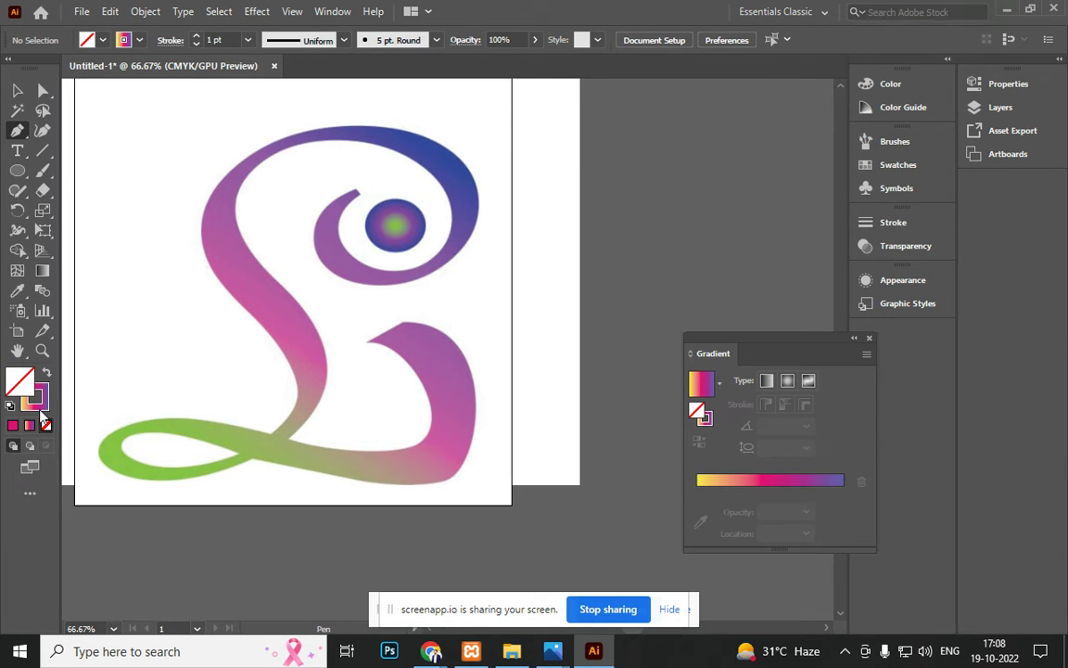
left_click(367, 341)
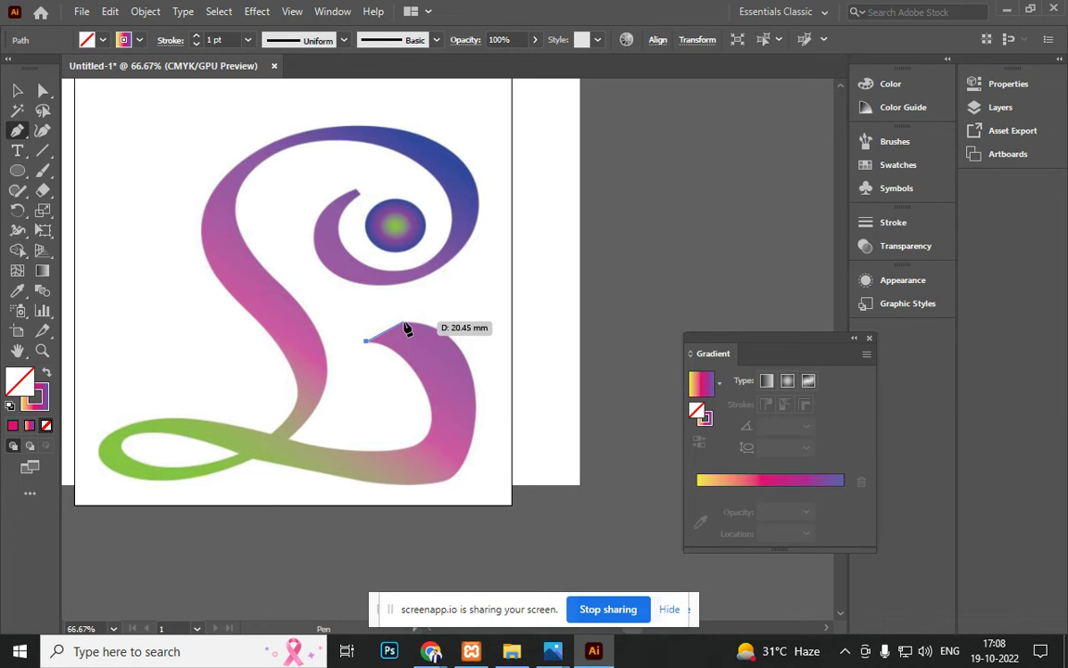
left_click(402, 322)
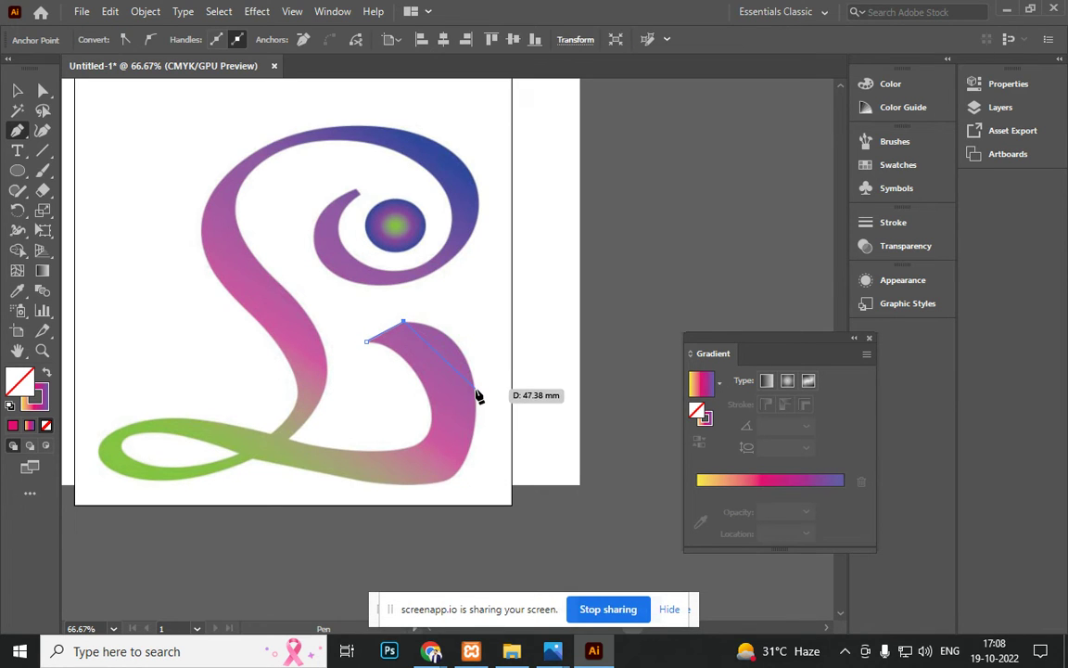
Step: Give the started path a solid orange-red stroke instead of the gradient, with no fill
left_click(39, 391)
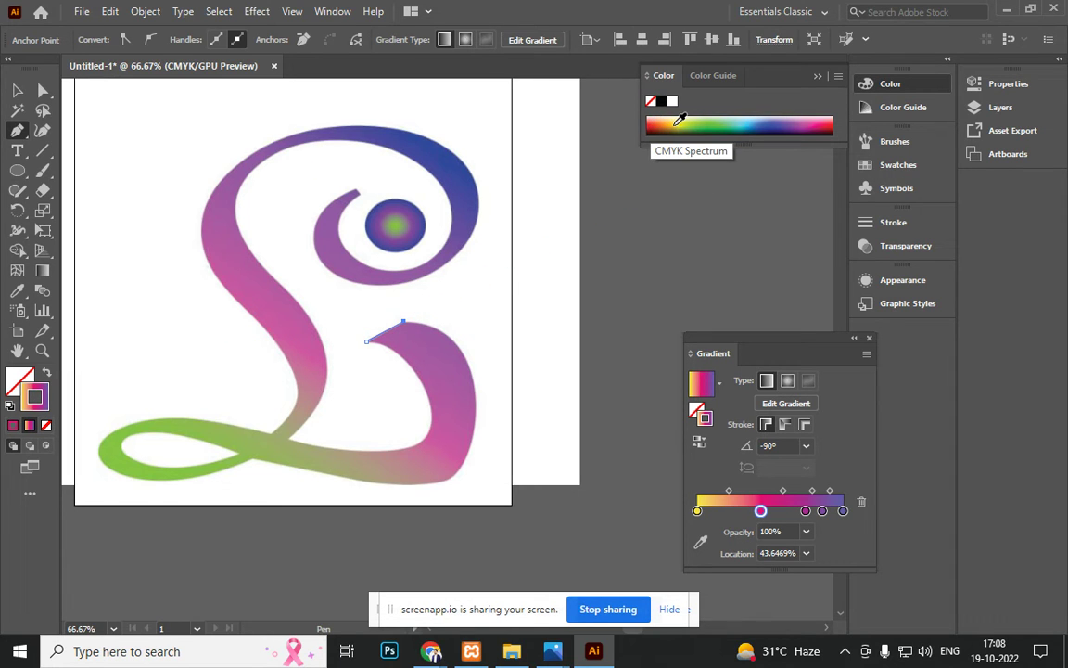
left_click(766, 122)
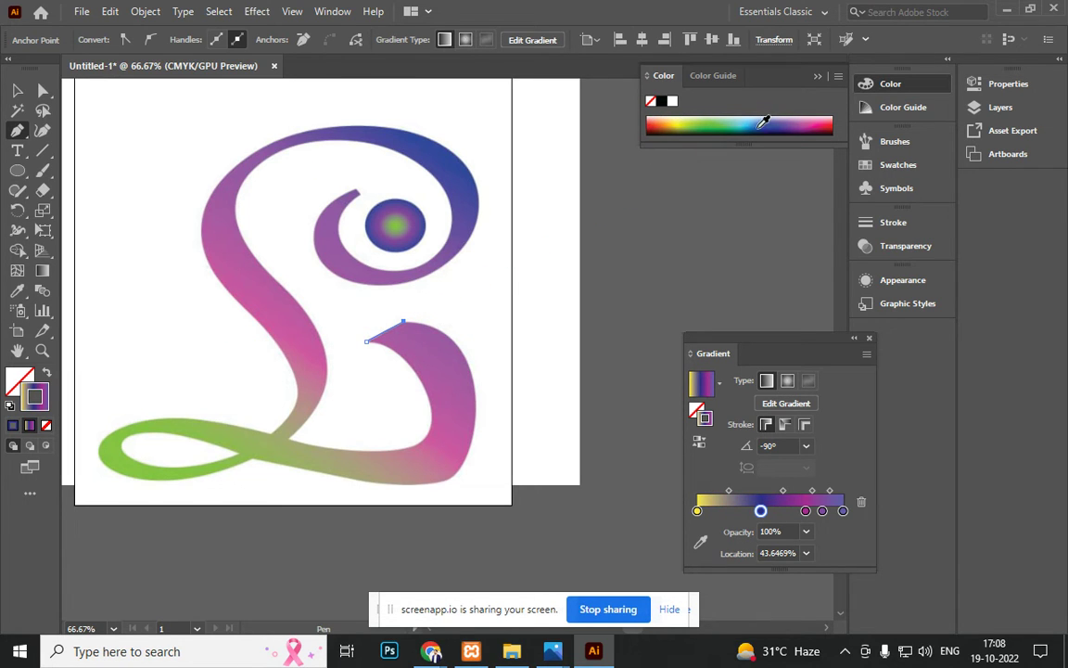
left_click(661, 119)
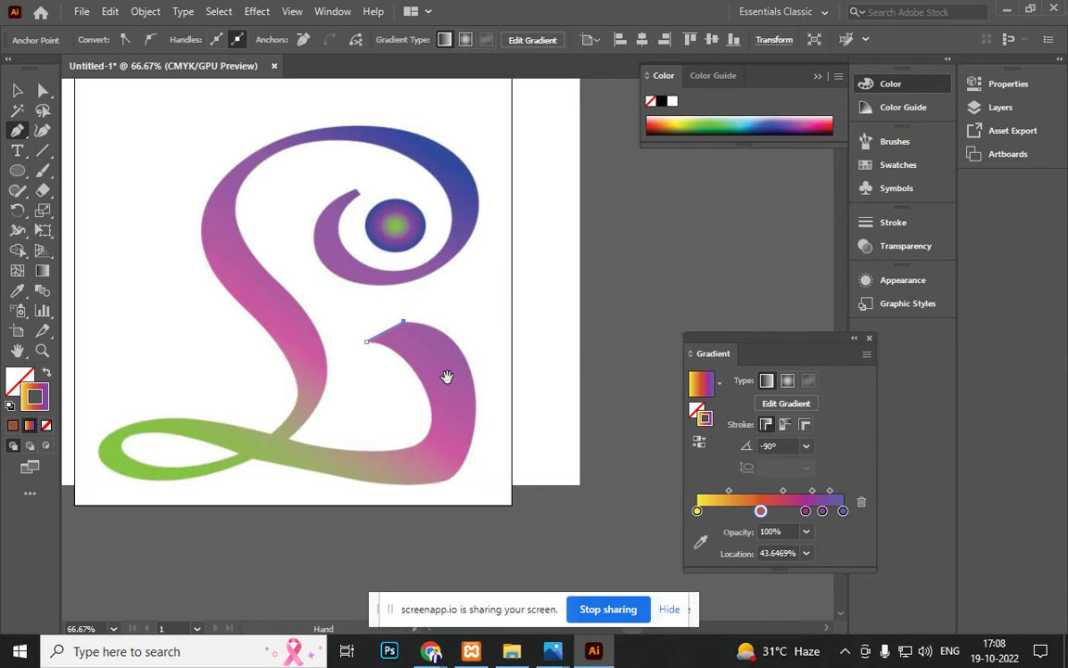
left_click_drag(443, 362, 435, 272)
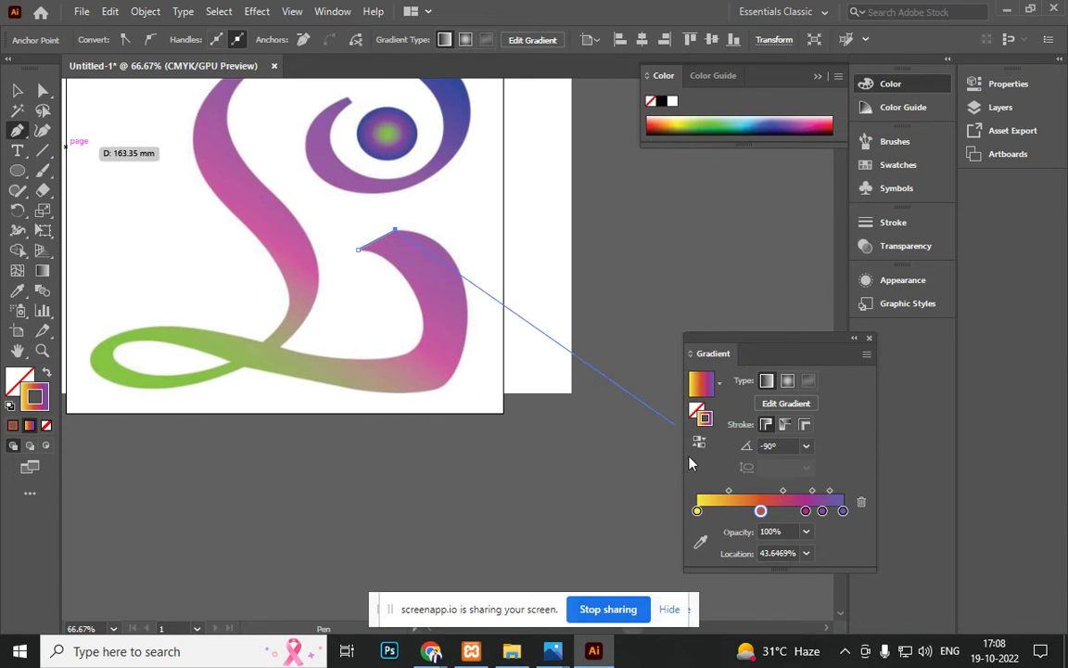
left_click(15, 426)
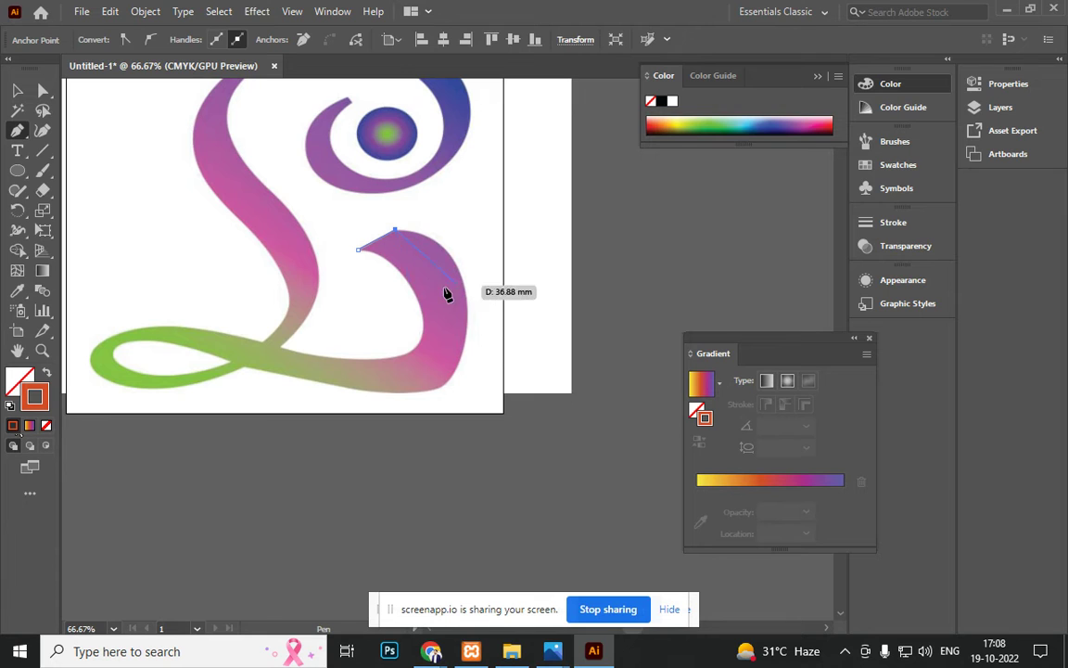
left_click(24, 381)
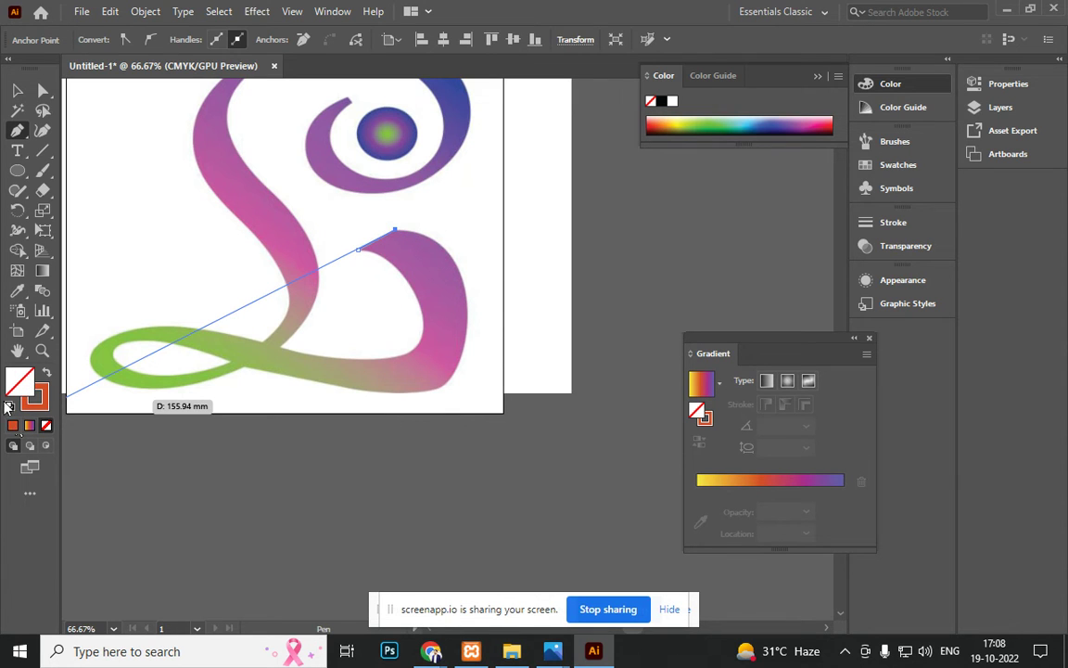
left_click(43, 397)
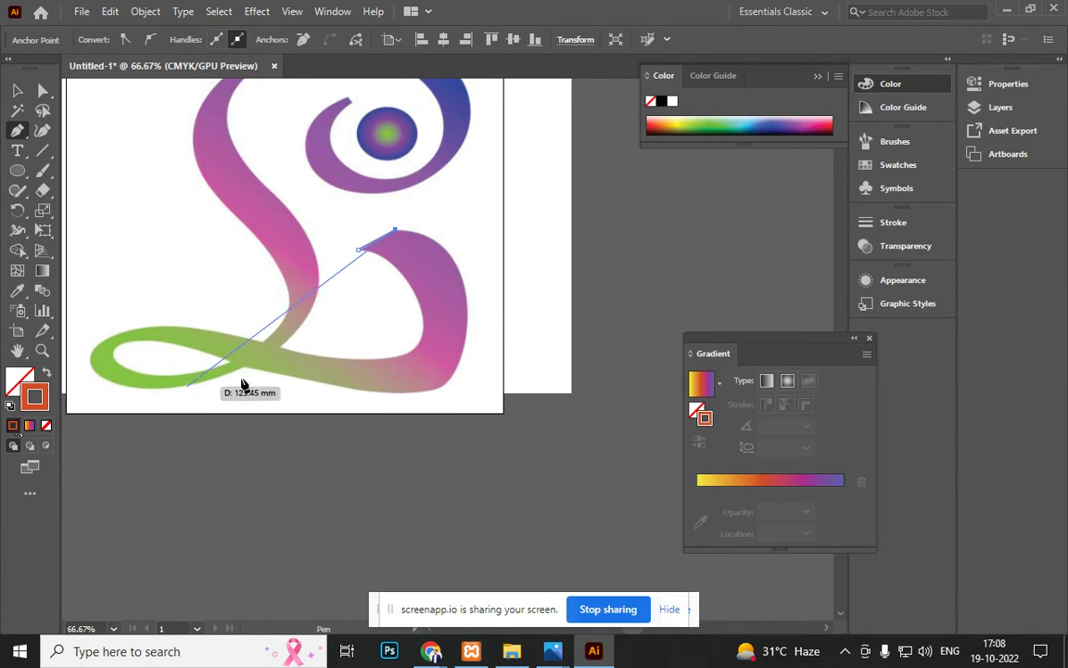
Step: Trace the hook's upper outer curve from its top corner to a smooth anchor on the outer side
scroll(454, 280, "up", 2)
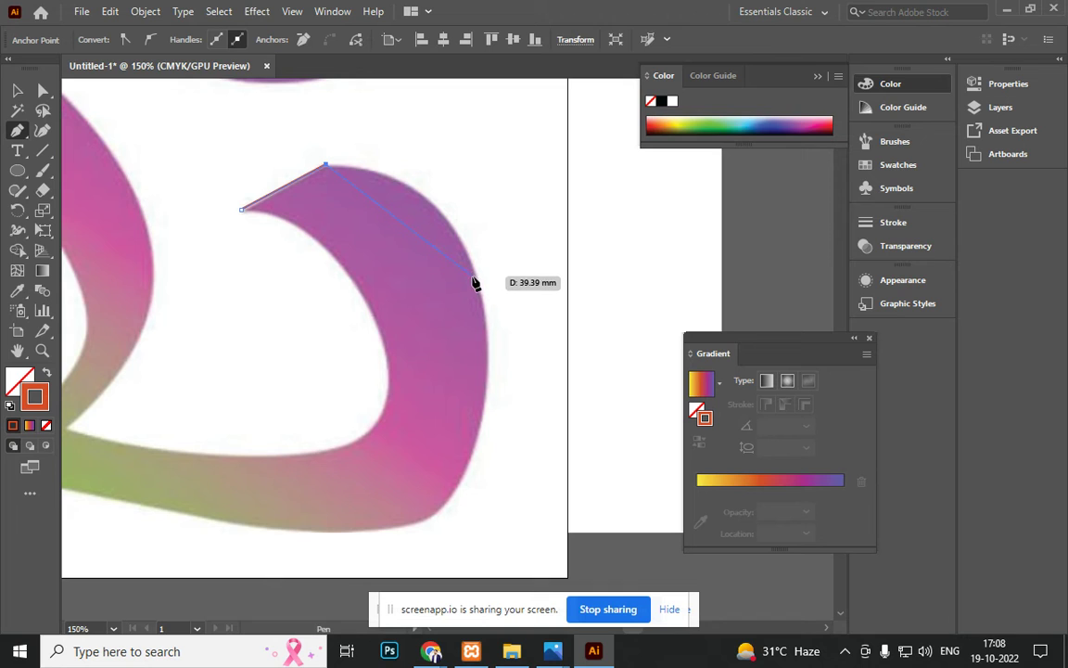
left_click(475, 266)
left_click_drag(479, 360, 516, 406)
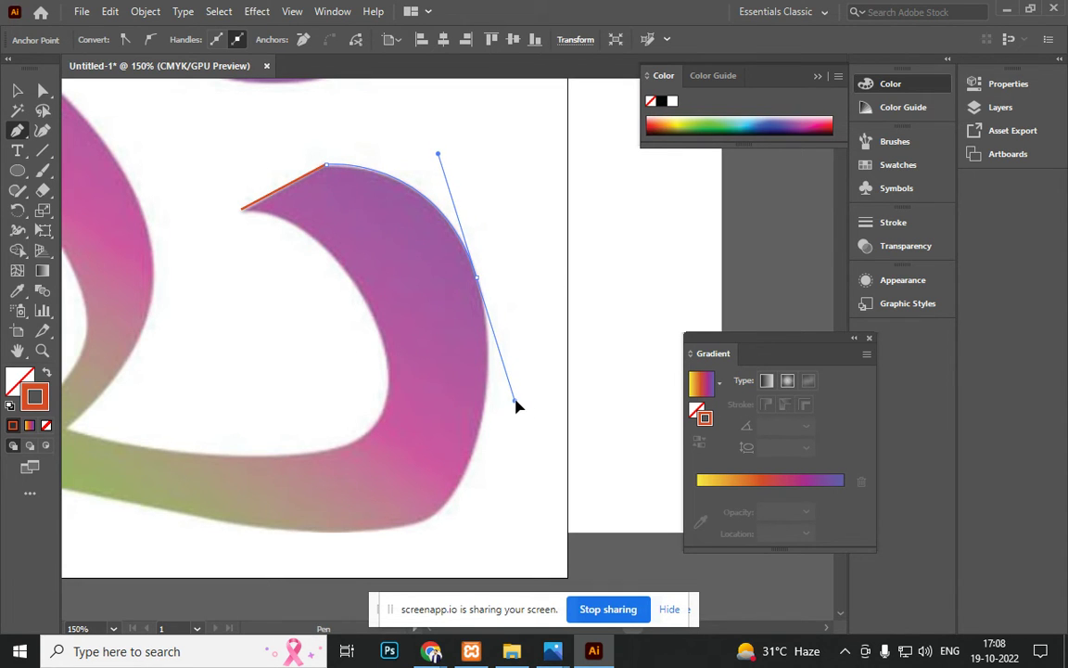
left_click_drag(515, 405, 507, 393)
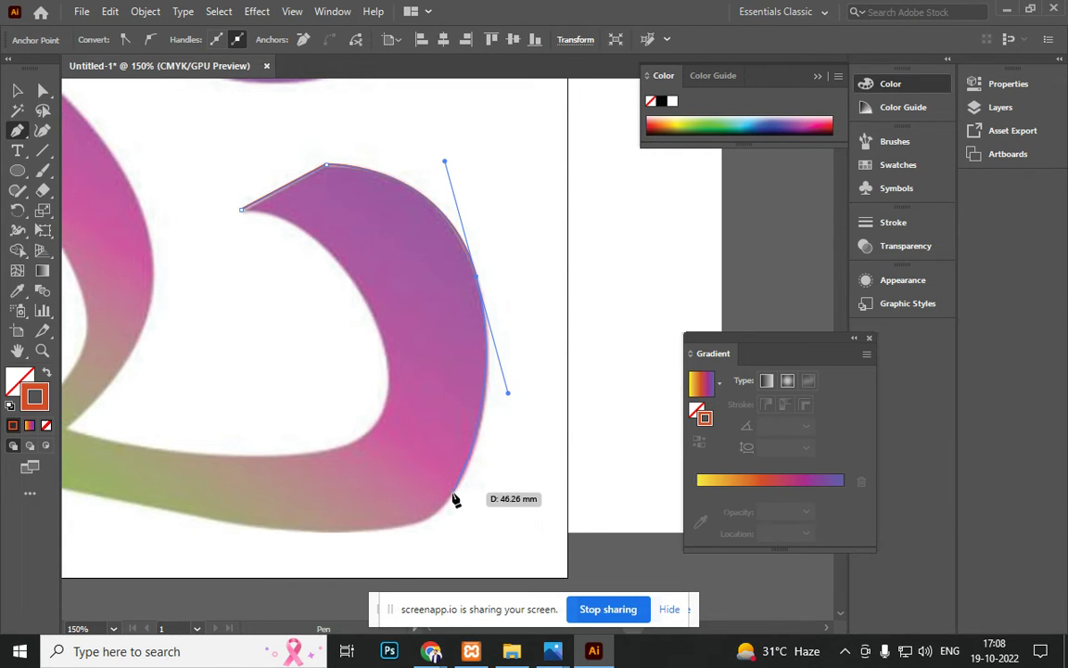
Step: Try to trace the hook's outer side and bottom corner as a single curve by adjusting the previous anchor's handle
left_click_drag(400, 529, 387, 536)
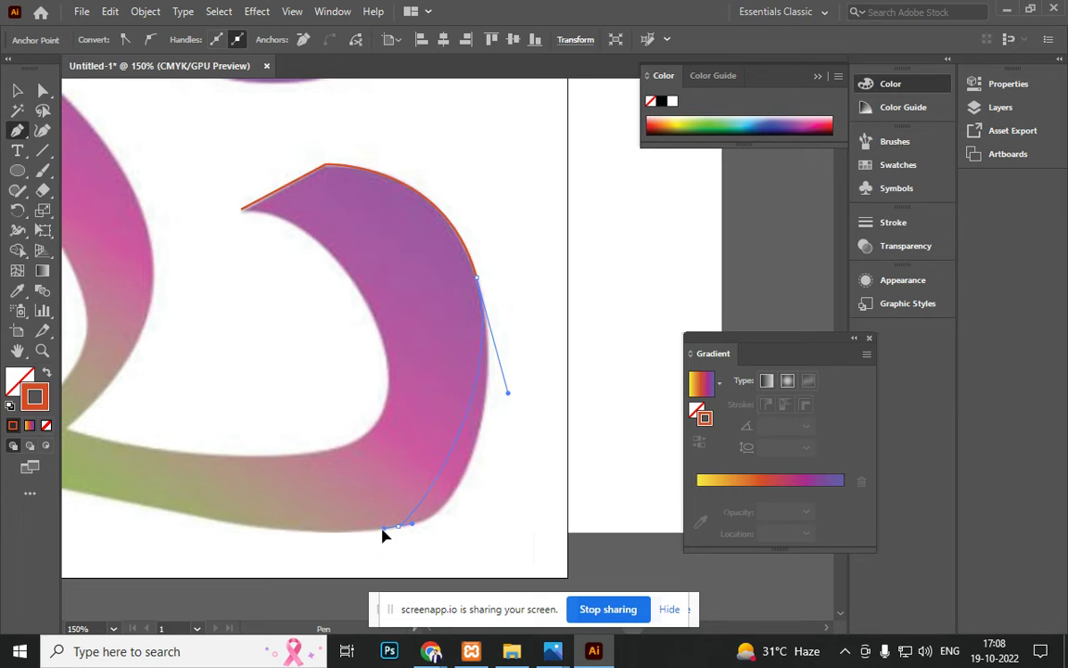
key("ctrl+z")
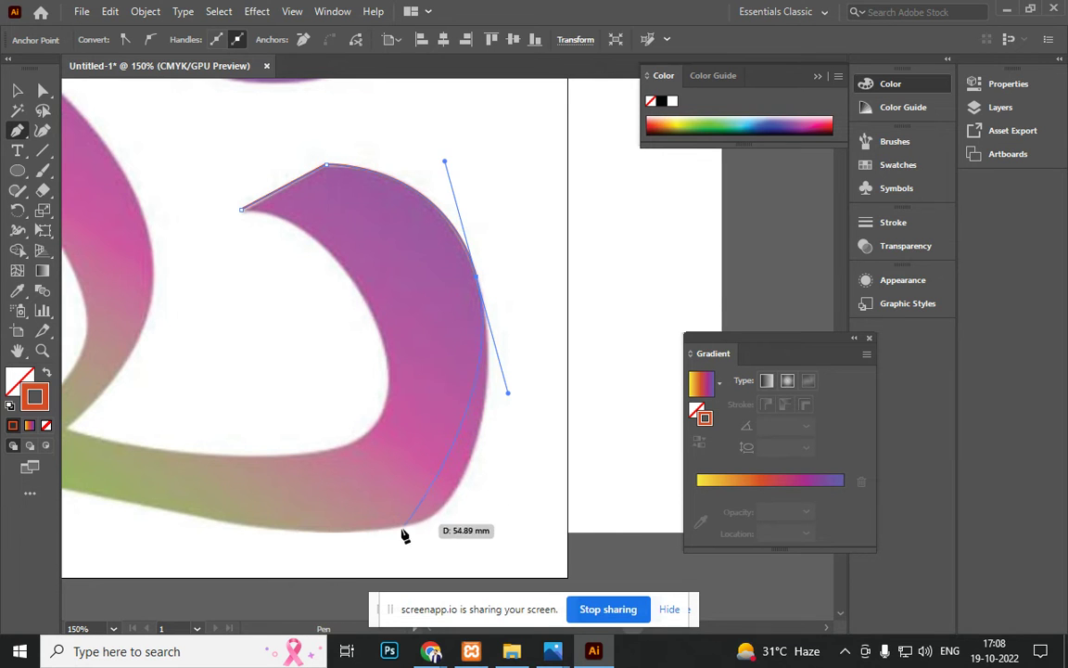
left_click(385, 530)
key("ctrl")
left_click_drag(509, 396, 522, 532)
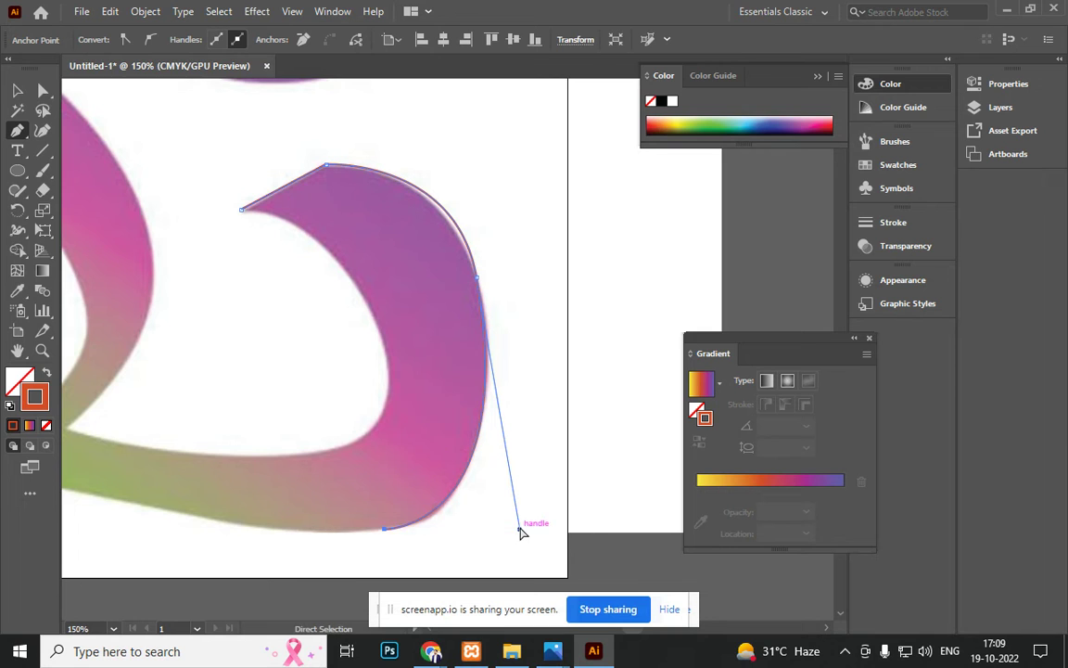
left_click_drag(470, 269, 493, 311)
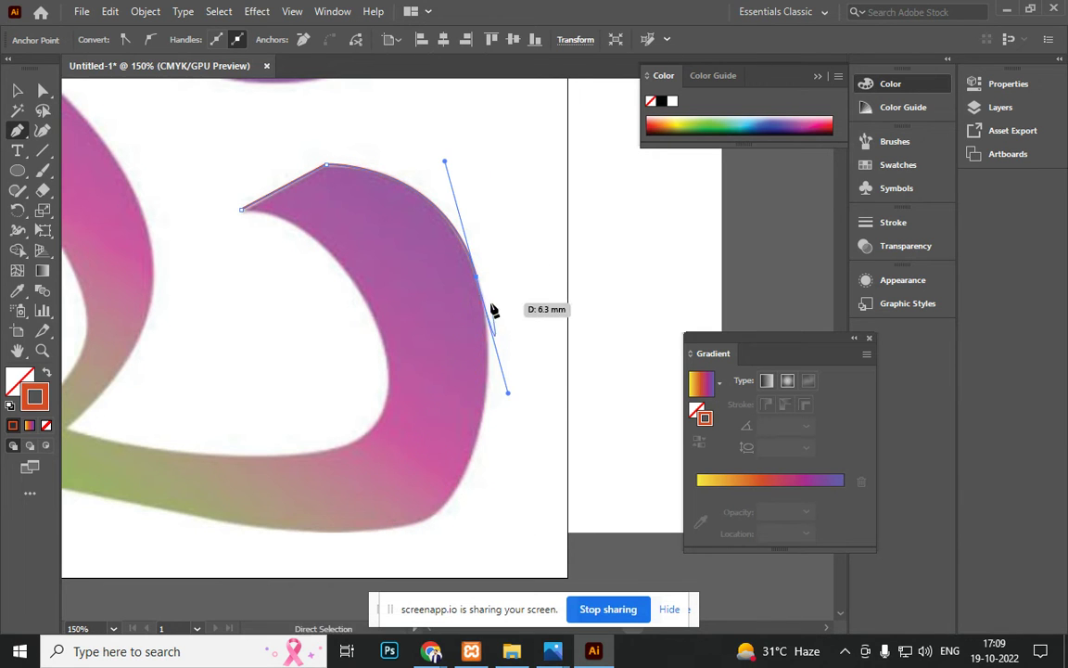
Step: Trace the hook's outer side down to just above its bottom corner, removing the forward handles at both ends of the curve
left_click(478, 282)
left_click_drag(460, 434, 496, 372)
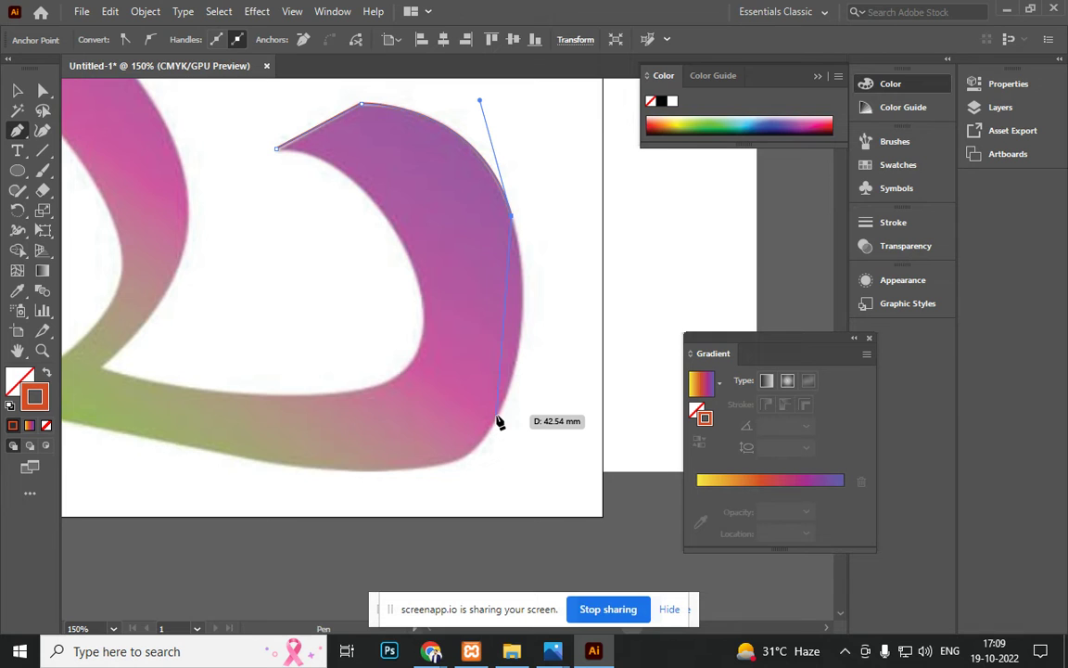
left_click(498, 412)
left_click_drag(470, 484, 458, 519)
key("ctrl+z")
left_click_drag(511, 222, 507, 404)
left_click_drag(505, 400, 471, 501)
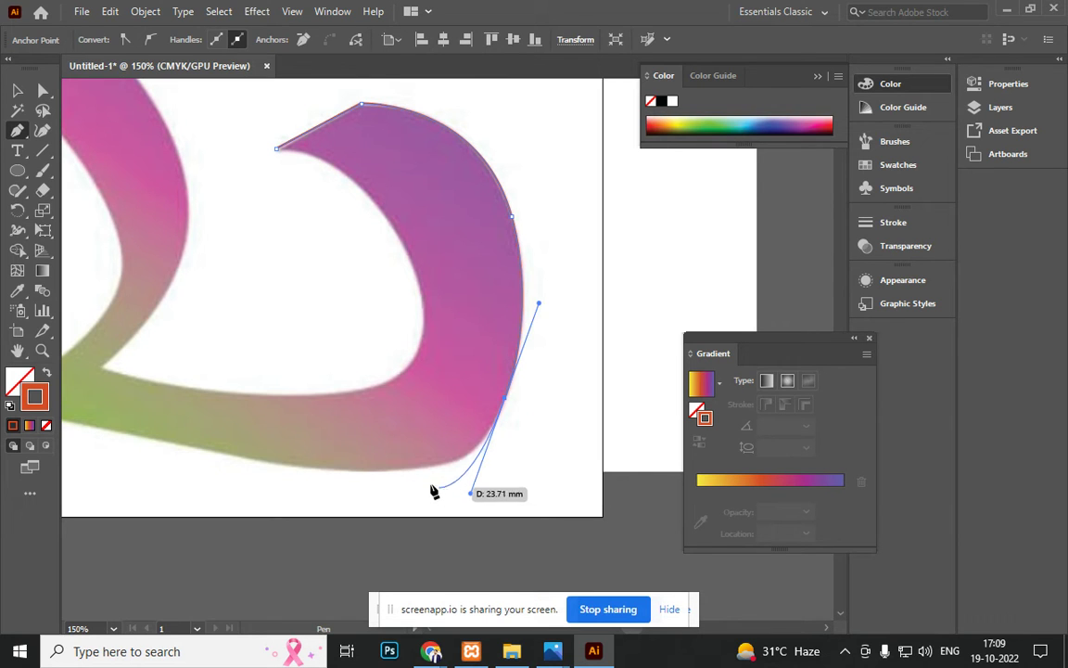
left_click(505, 400)
Step: Trace around the hook's bottom corner and along the letter's lower edge to the crossing where the green loop begins
left_click_drag(365, 471, 239, 464)
key("ctrl+z")
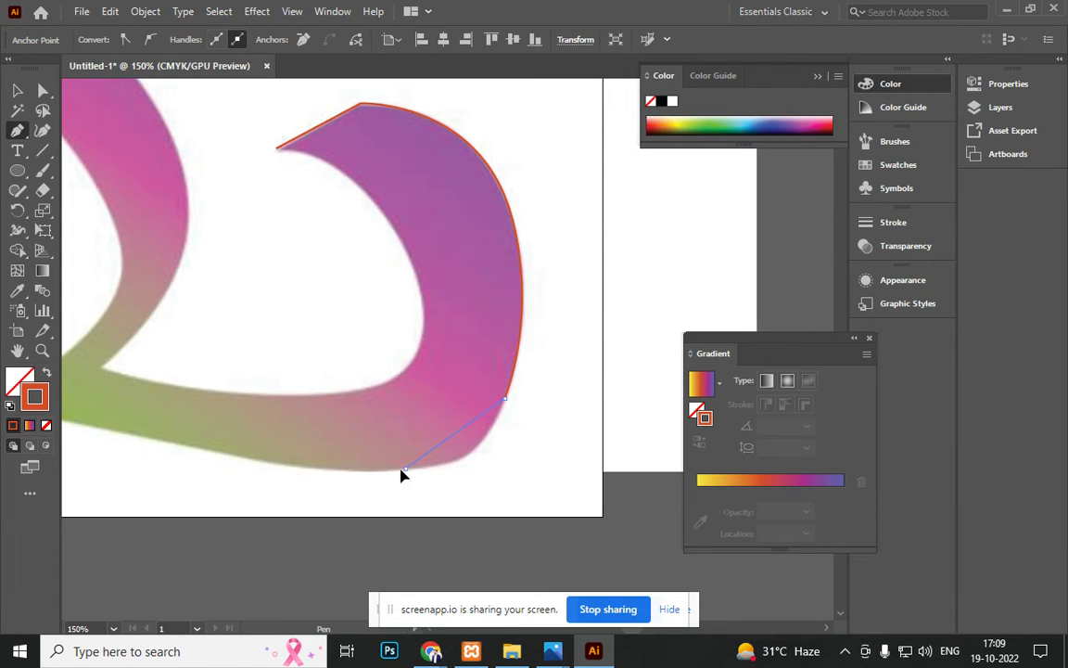
mouse_move(331, 480)
left_mouse_down()
mouse_move(320, 470)
mouse_move(331, 464)
mouse_move(331, 476)
mouse_move(323, 471)
left_mouse_up()
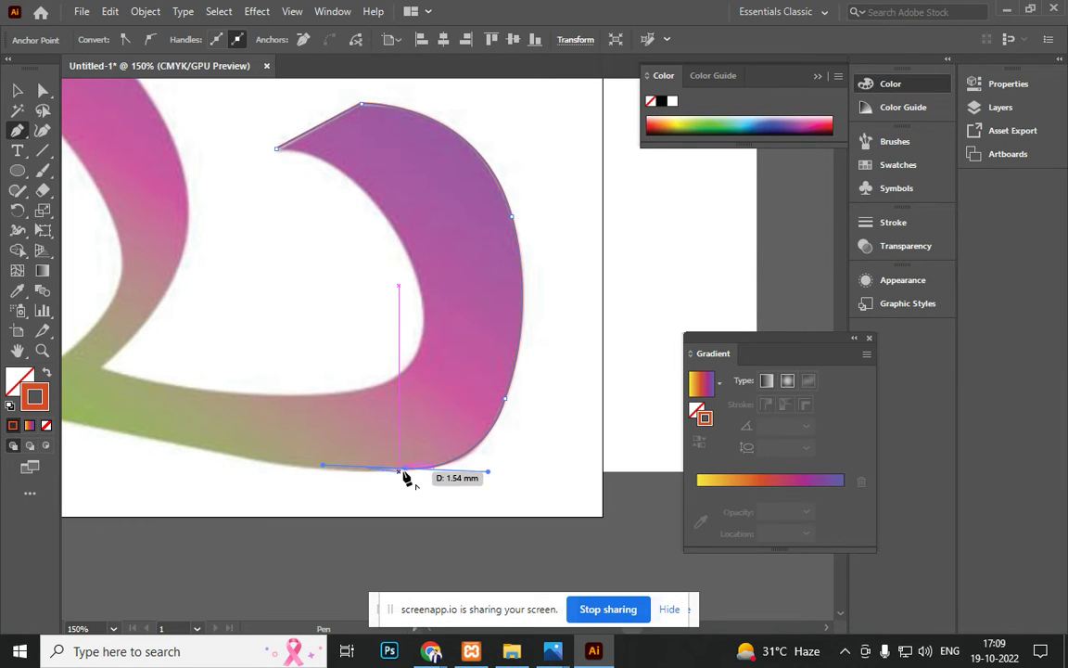
left_click_drag(273, 446, 419, 461)
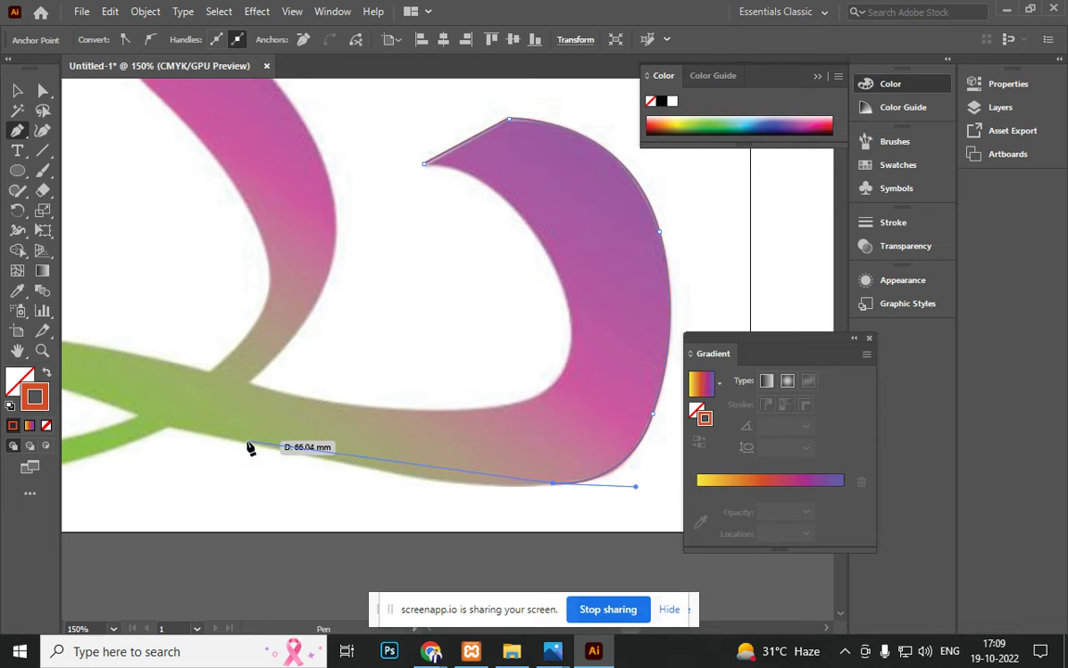
left_click_drag(169, 425, 180, 360)
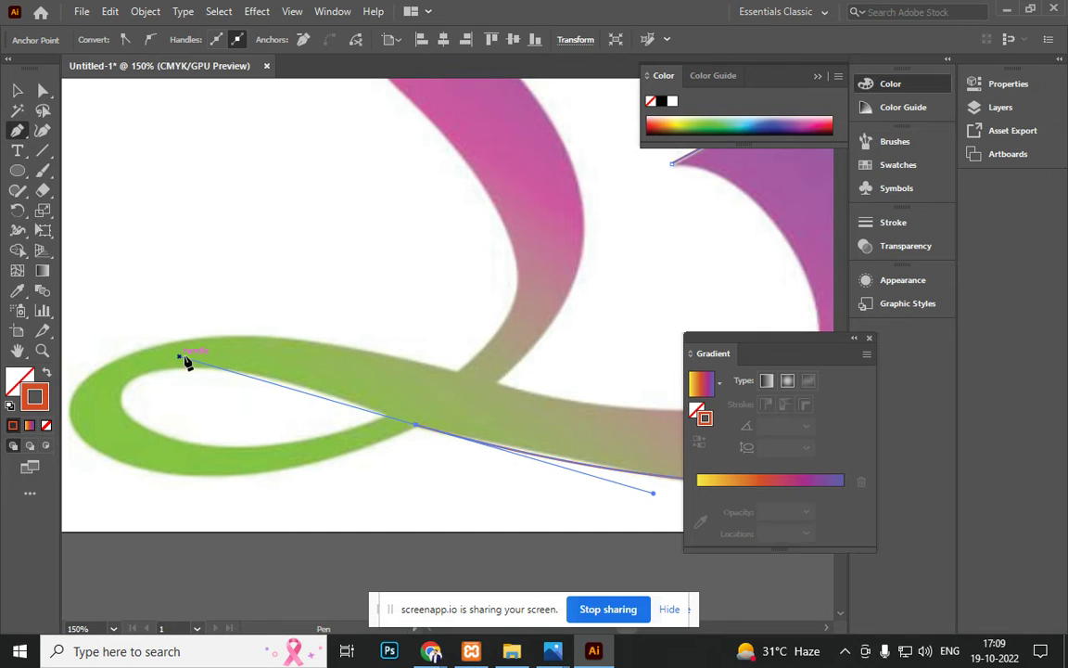
Step: Trace the green loop's outer edge from the crossing along its underside and around its far end, removing the forward handle at each curve end
scroll(393, 401, "right", 5)
scroll(393, 401, "down", 1)
left_click_drag(385, 441, 434, 426)
left_click_drag(410, 383, 112, 387)
left_click(247, 422)
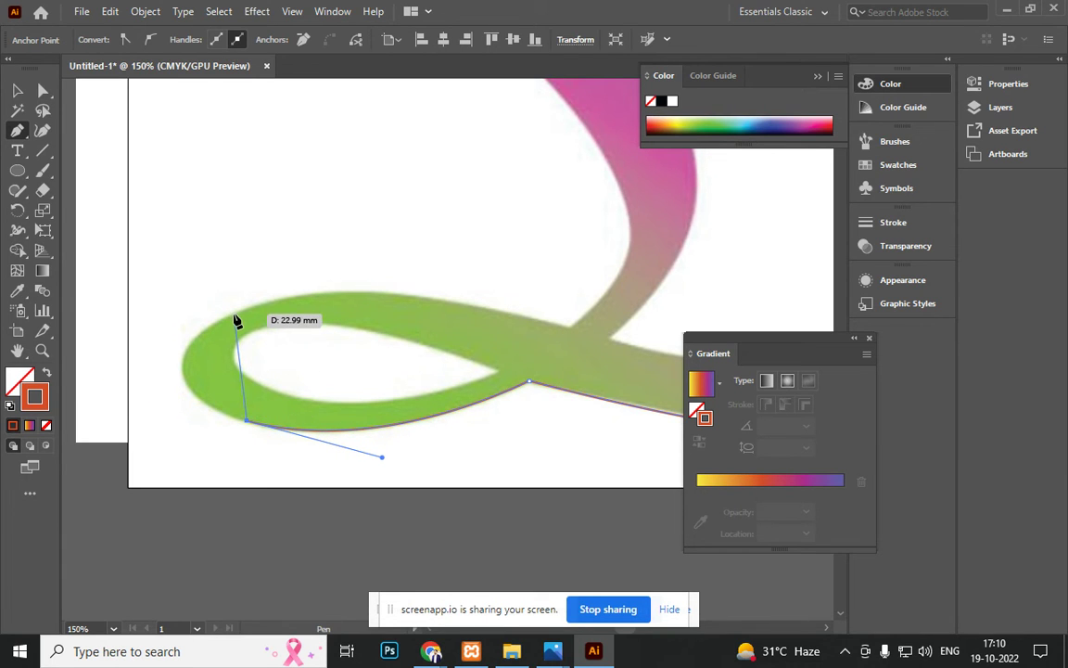
left_click_drag(233, 314, 355, 255)
left_click(234, 316)
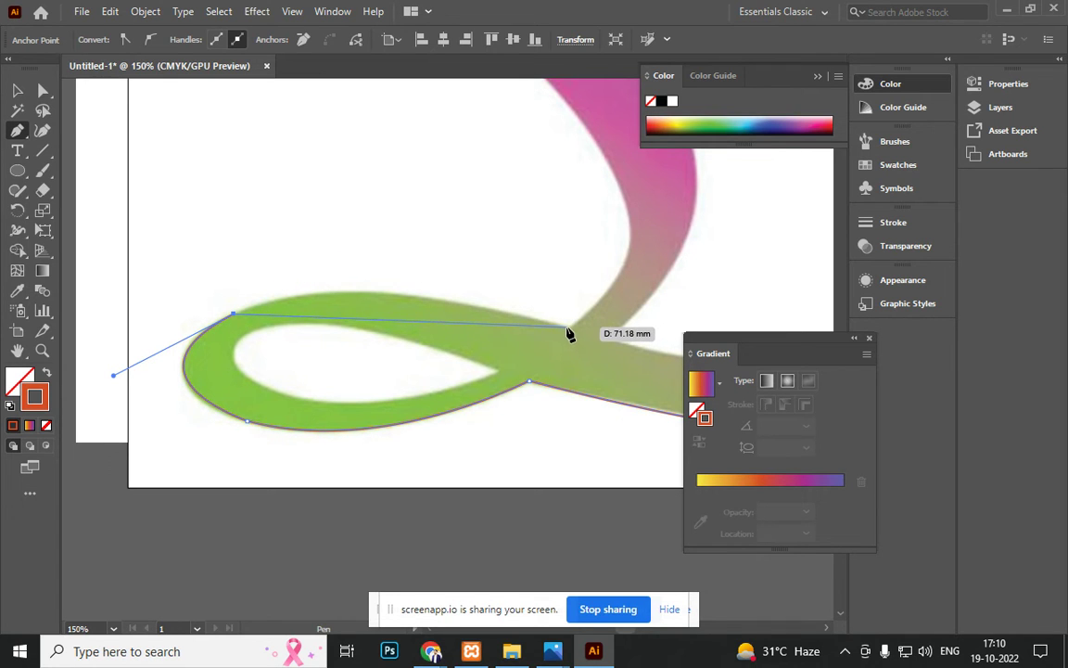
Step: Trace the green loop's upper edge to its junction with the stem, removing the curve's forward handle before the final straight segment
left_click_drag(487, 309, 658, 350)
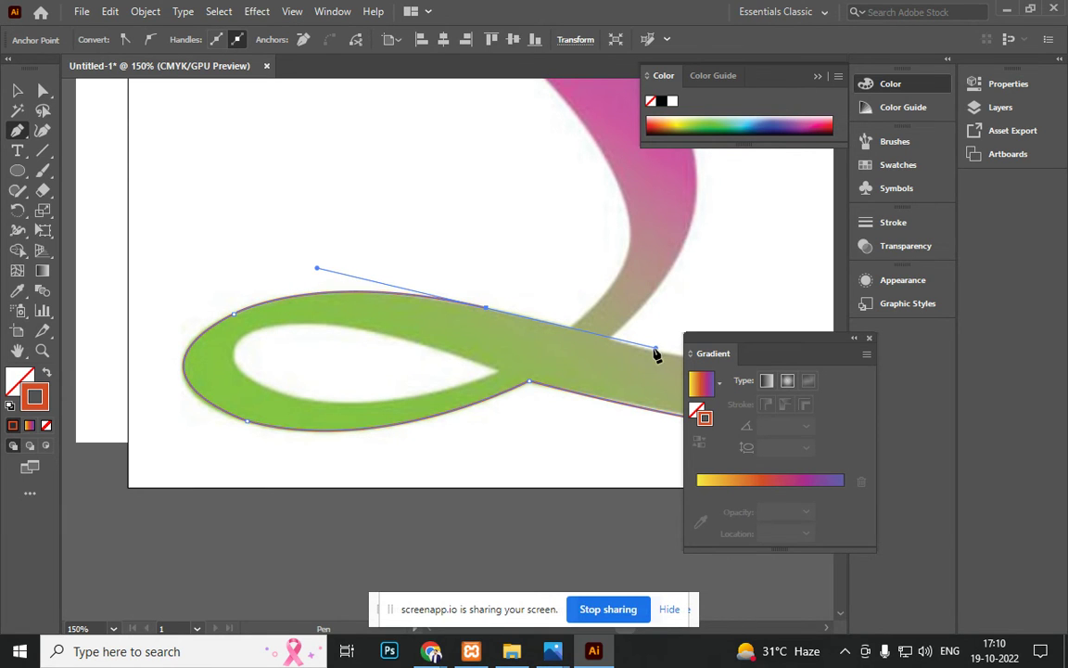
left_click(489, 309)
left_click(571, 329)
Step: Trace the stem's left edge from the loop junction up through the pink section with smooth curve anchors
left_click_drag(598, 267, 562, 402)
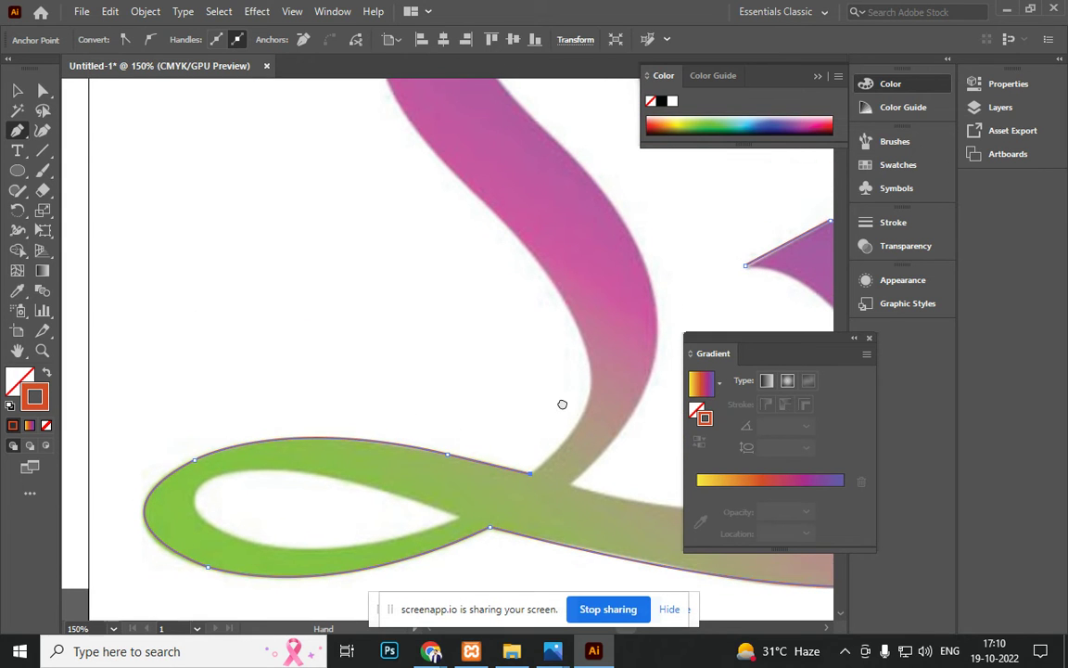
left_click_drag(581, 335, 531, 261)
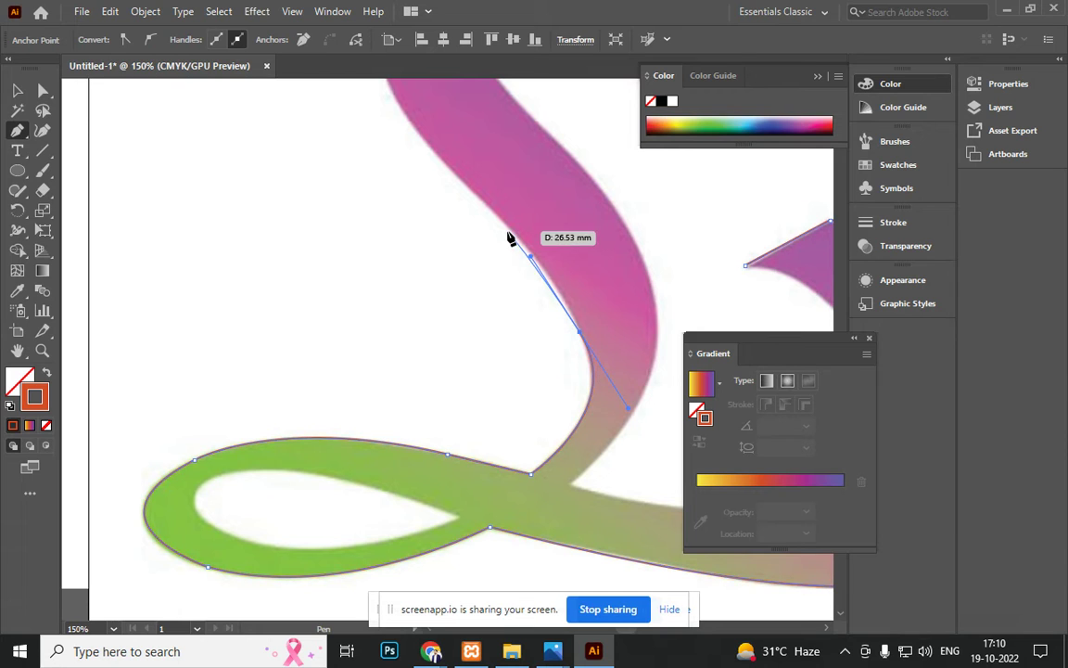
mouse_move(578, 335)
left_mouse_down()
mouse_move(483, 206)
mouse_move(501, 219)
mouse_move(506, 229)
mouse_move(470, 193)
mouse_move(536, 305)
mouse_move(593, 362)
mouse_move(492, 181)
mouse_move(482, 190)
mouse_move(413, 128)
left_mouse_up()
left_click(411, 125, "ctrl")
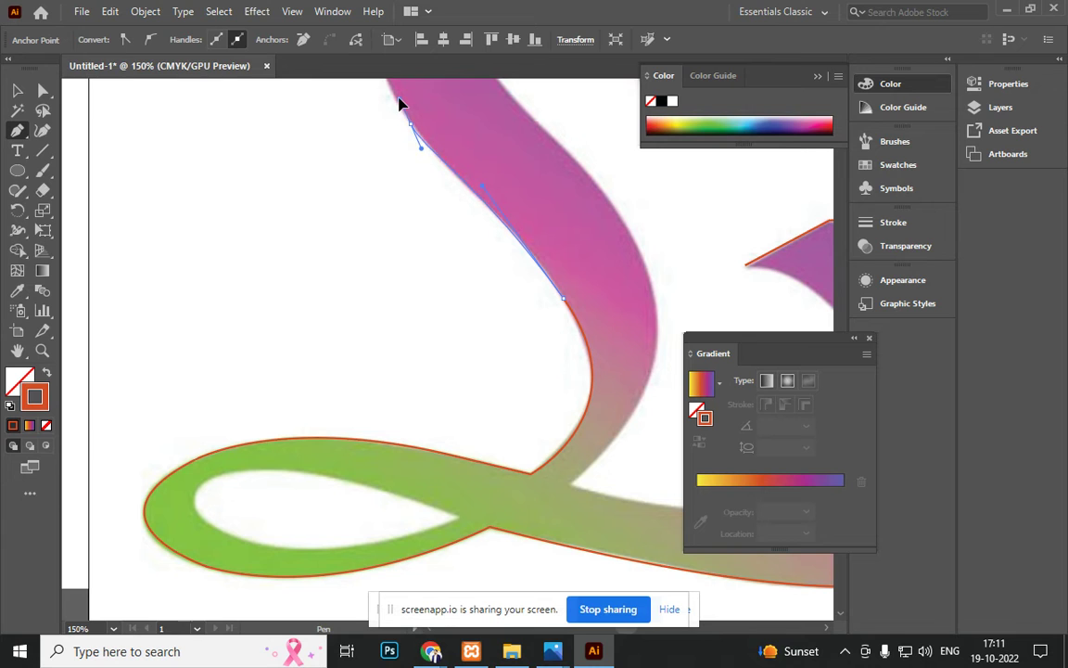
scroll(393, 97, "up", 3)
left_click_drag(393, 99, 364, 196)
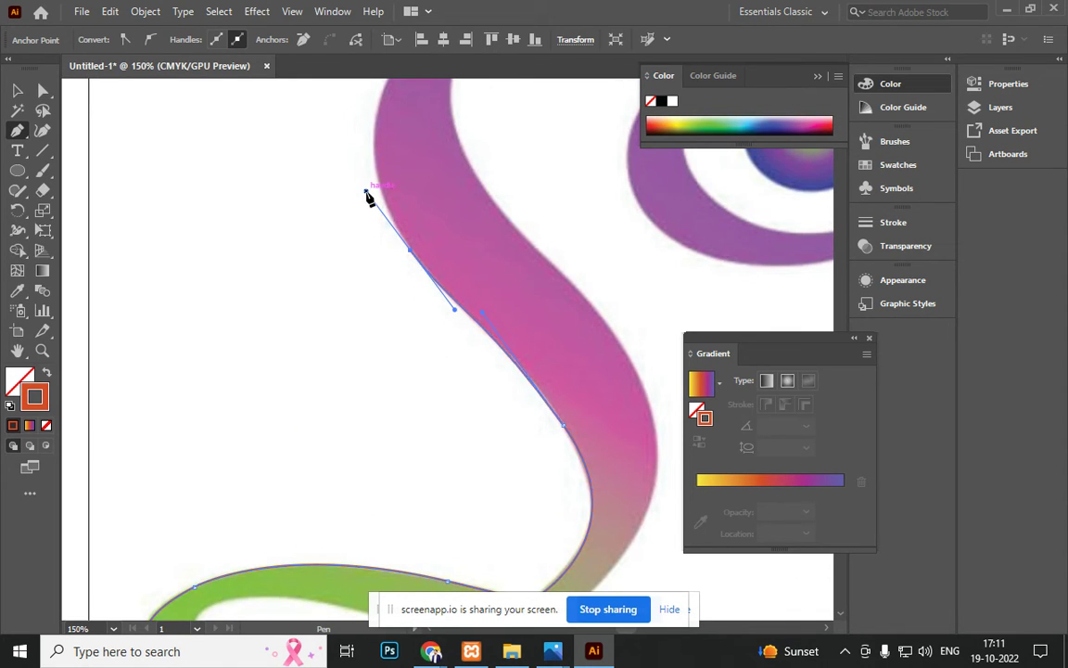
Step: Trace the outer edge around the stem's upper bend to the start of the top arc, removing the last anchor's forward handle
scroll(414, 315, "up", 4)
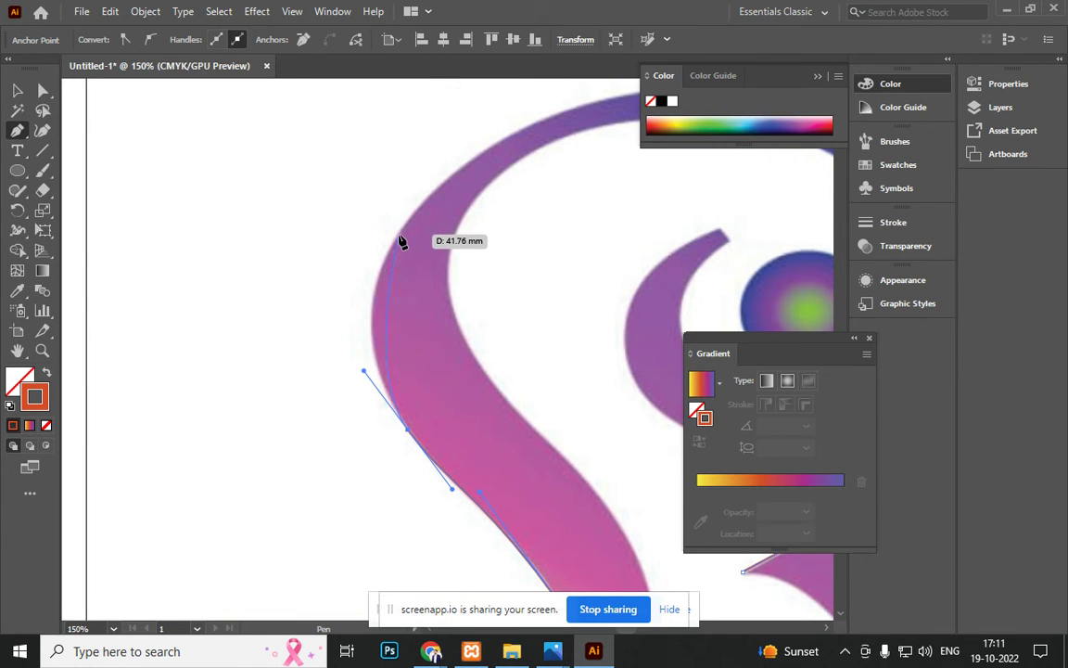
left_click_drag(396, 239, 434, 167)
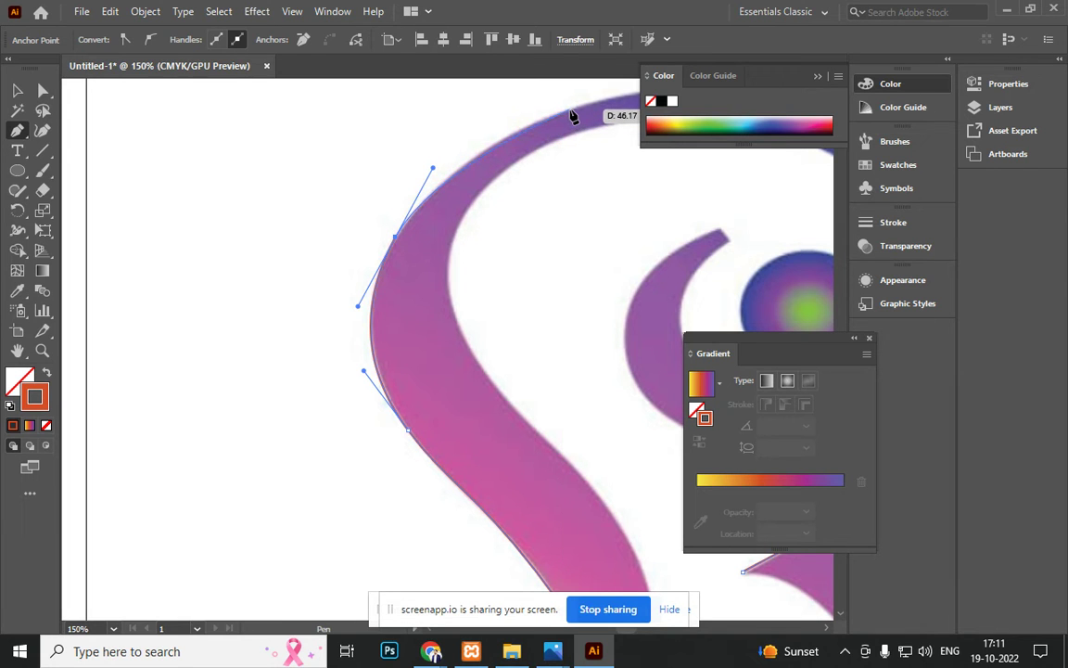
left_click_drag(571, 109, 594, 99)
left_click_drag(585, 150, 397, 296)
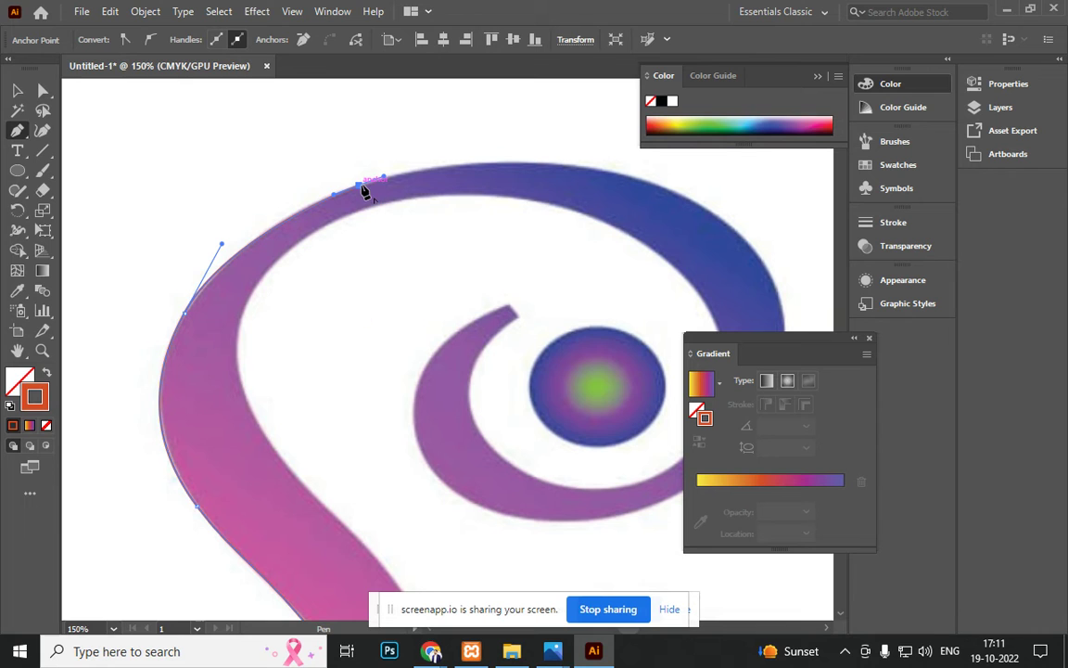
Step: Trace the spiral's outer edge over the top, down its right side and along the underside, adjusting the side anchor's handle for fit
left_click_drag(686, 263, 480, 238)
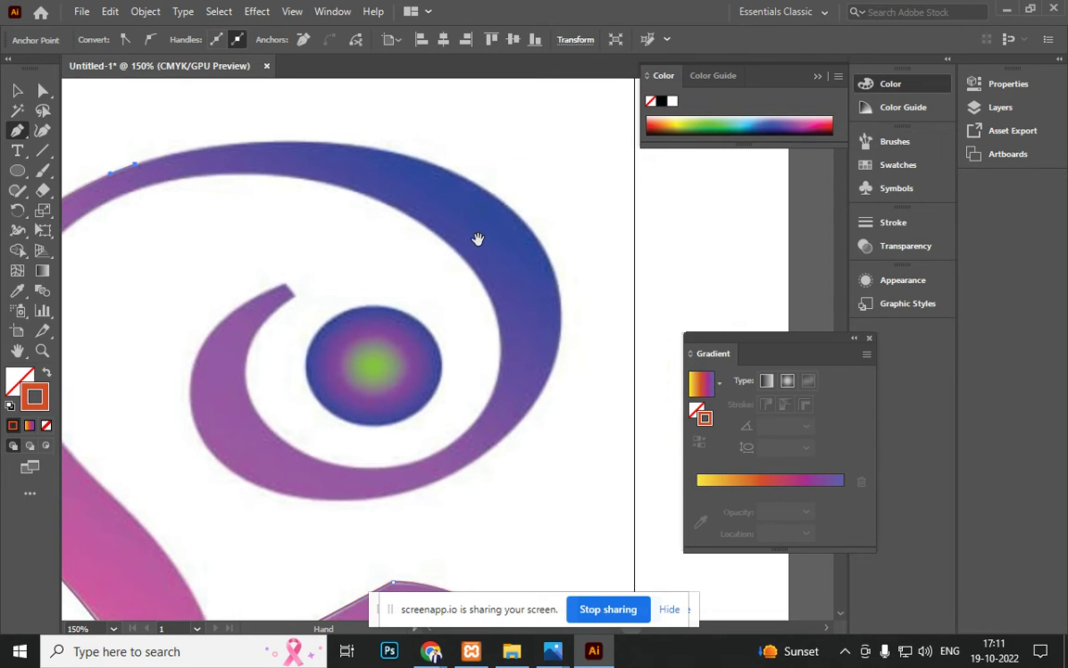
left_click_drag(446, 171, 596, 234)
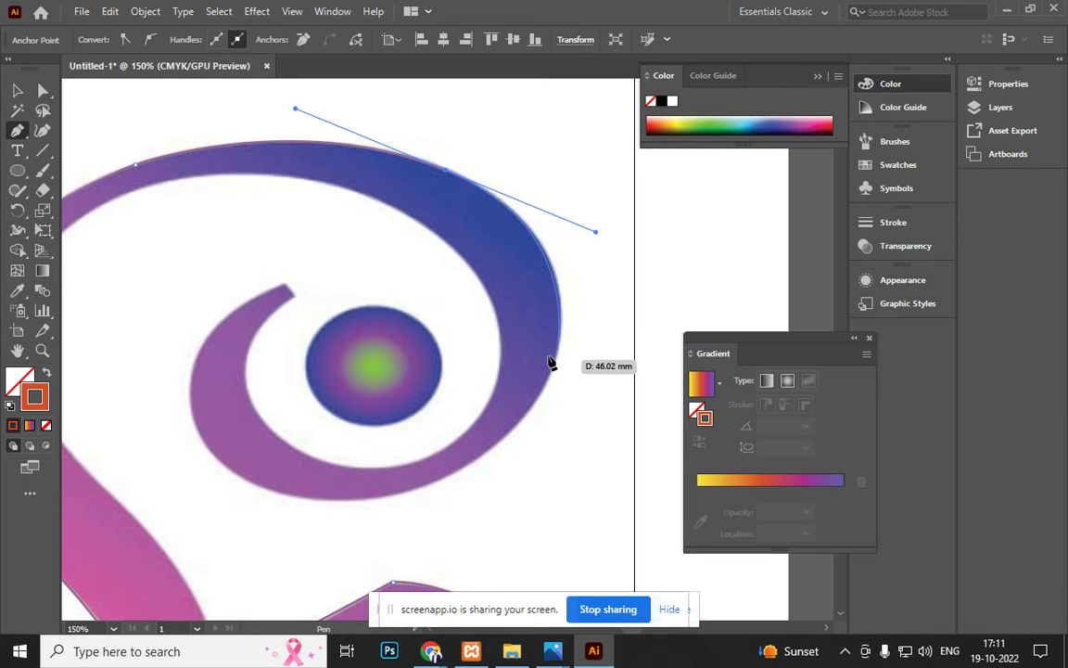
left_click_drag(508, 422, 515, 553)
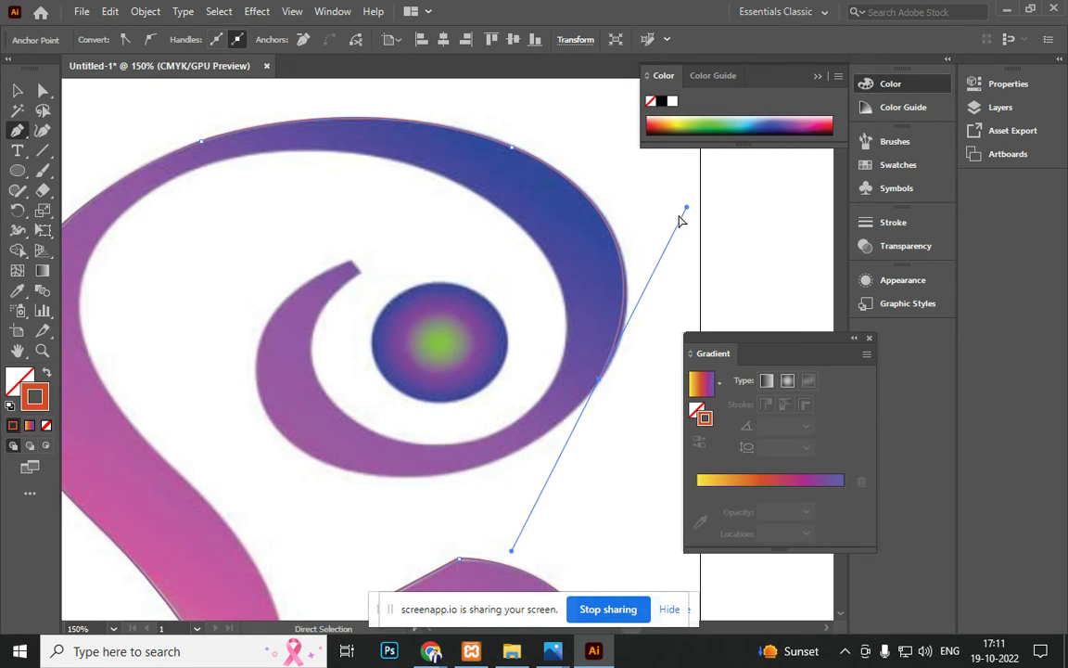
left_click_drag(688, 213, 694, 217)
left_click_drag(598, 378, 159, 407)
left_click(329, 461)
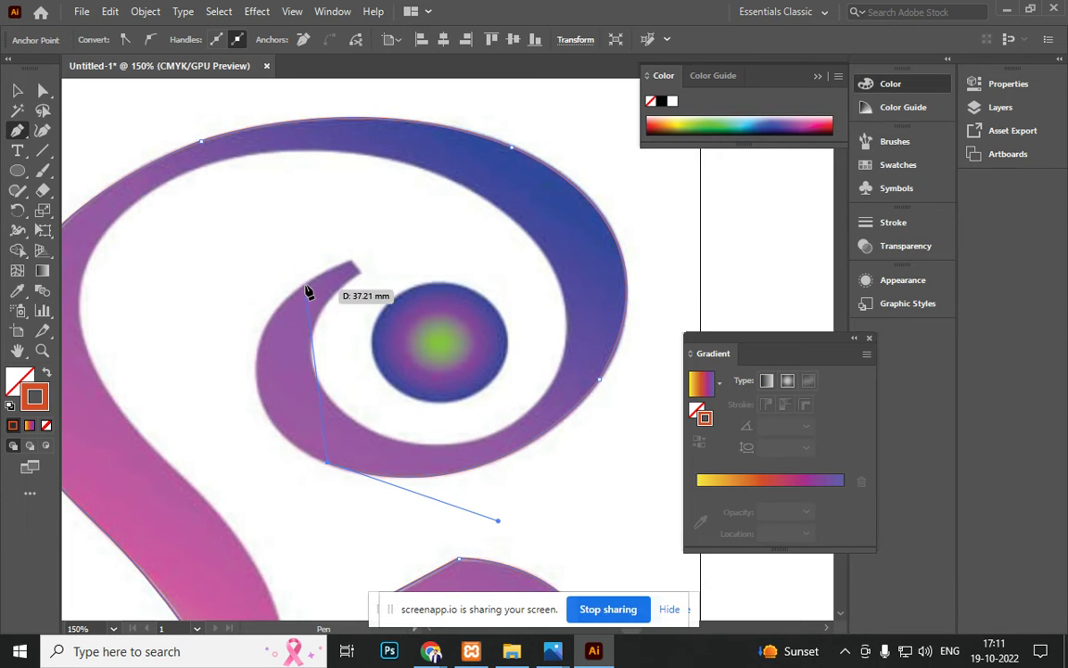
left_click_drag(295, 291, 311, 282)
left_click_drag(355, 202, 376, 211)
key("ctrl+z")
Step: Trace the inner curl's outer edge up to its tip and draw the short straight end across the tip
left_click_drag(262, 343, 286, 253)
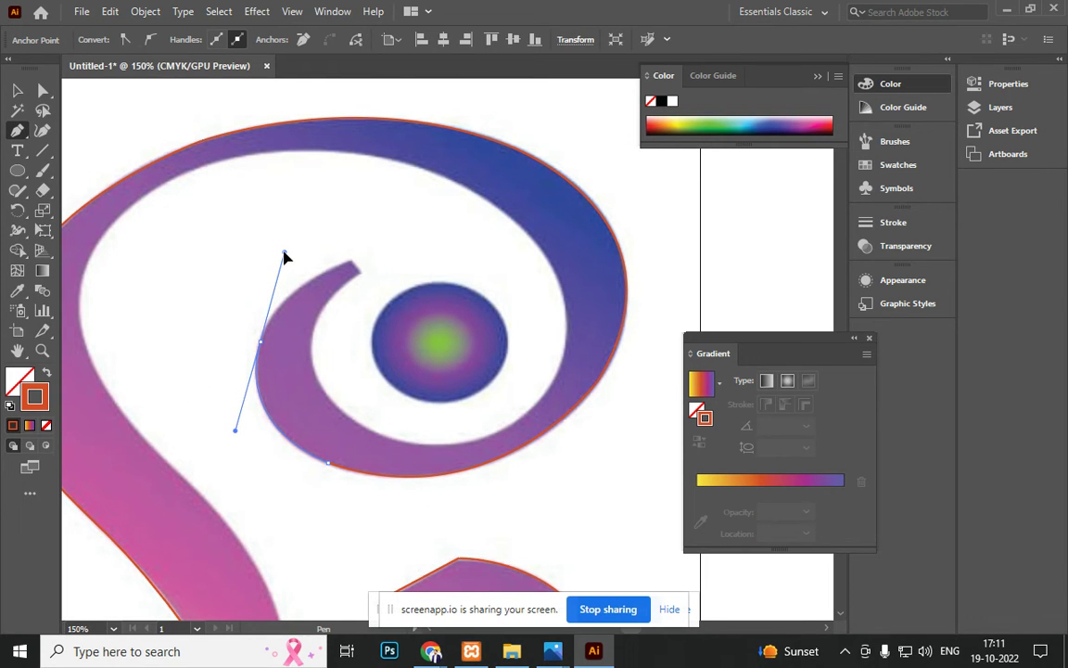
left_click(261, 343)
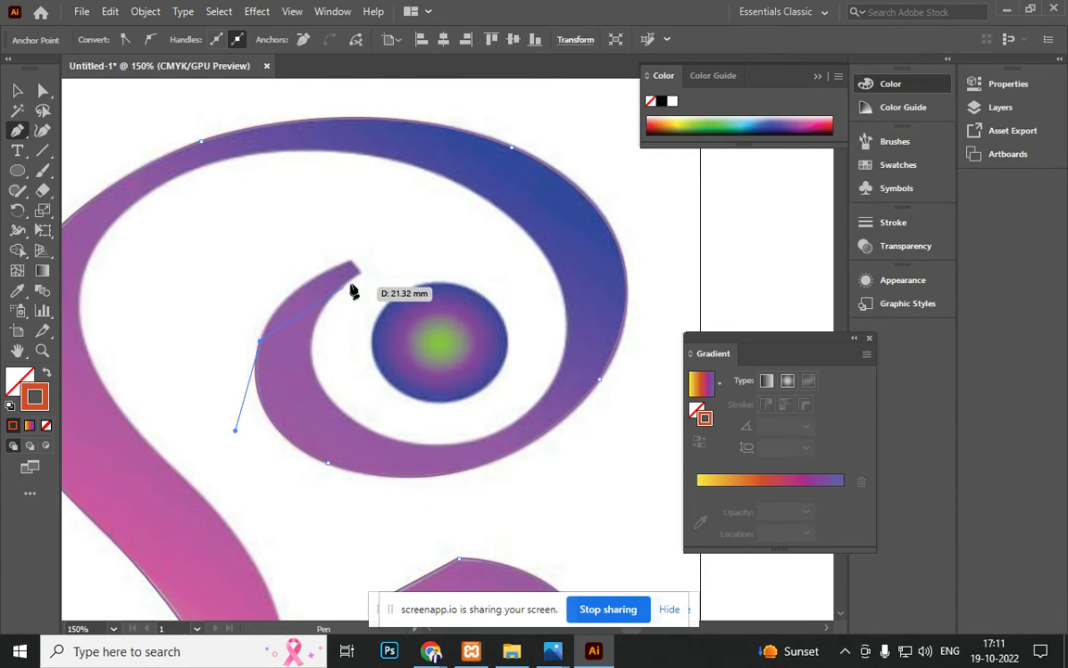
left_click_drag(356, 268, 426, 248)
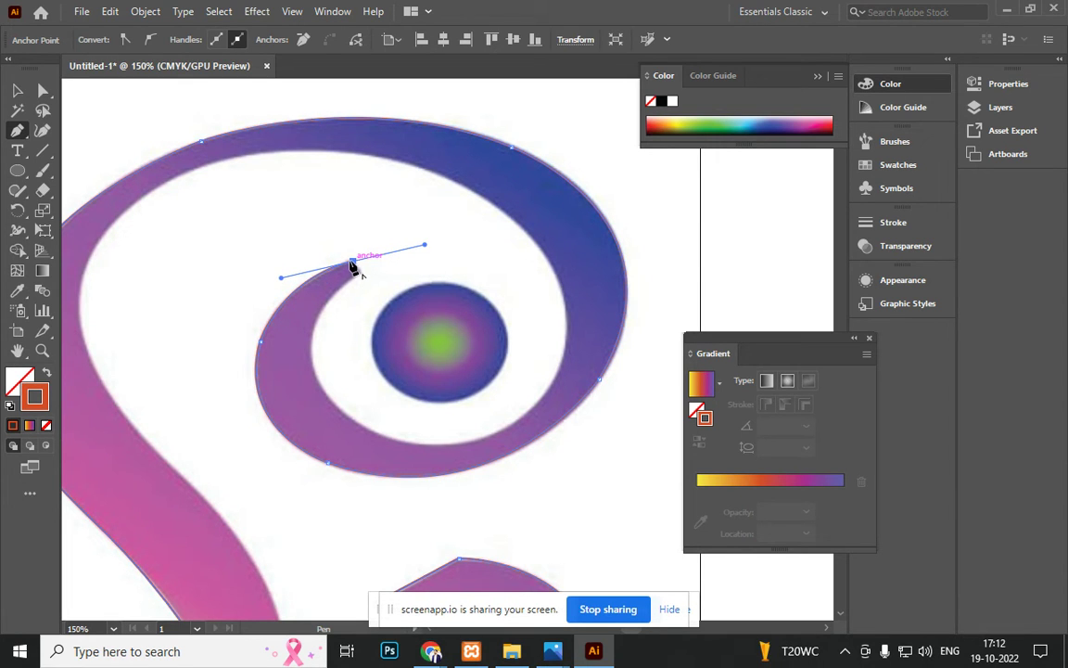
left_click_drag(356, 266, 354, 425)
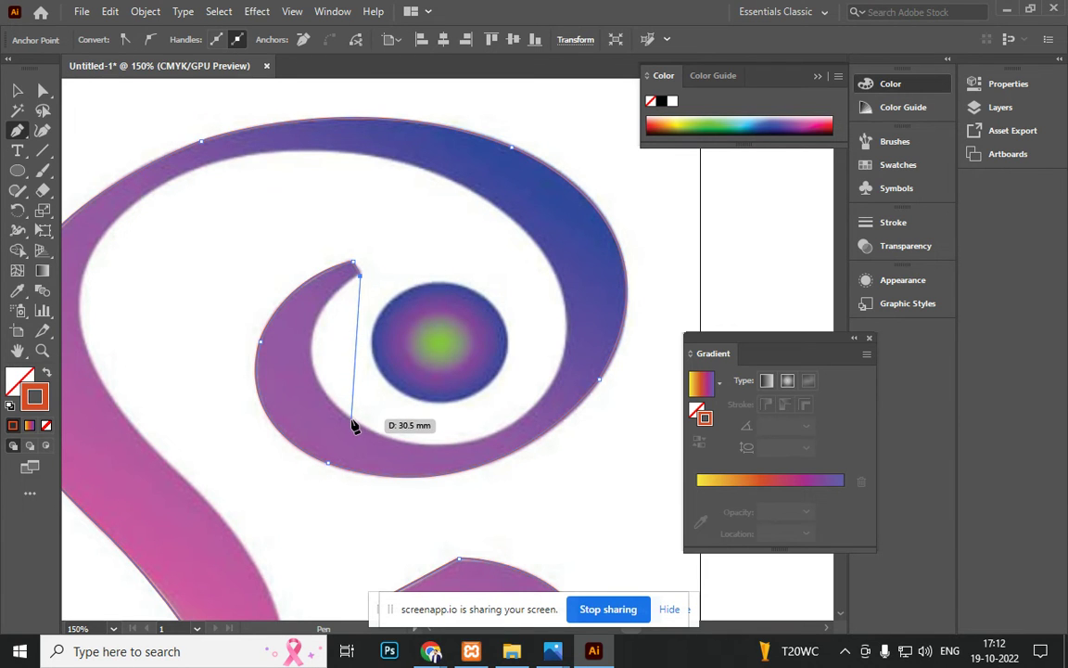
Step: Trace the spiral's inner edge from the curl's tip around the bottom and up the right side beside the circle
left_click_drag(389, 472, 445, 508)
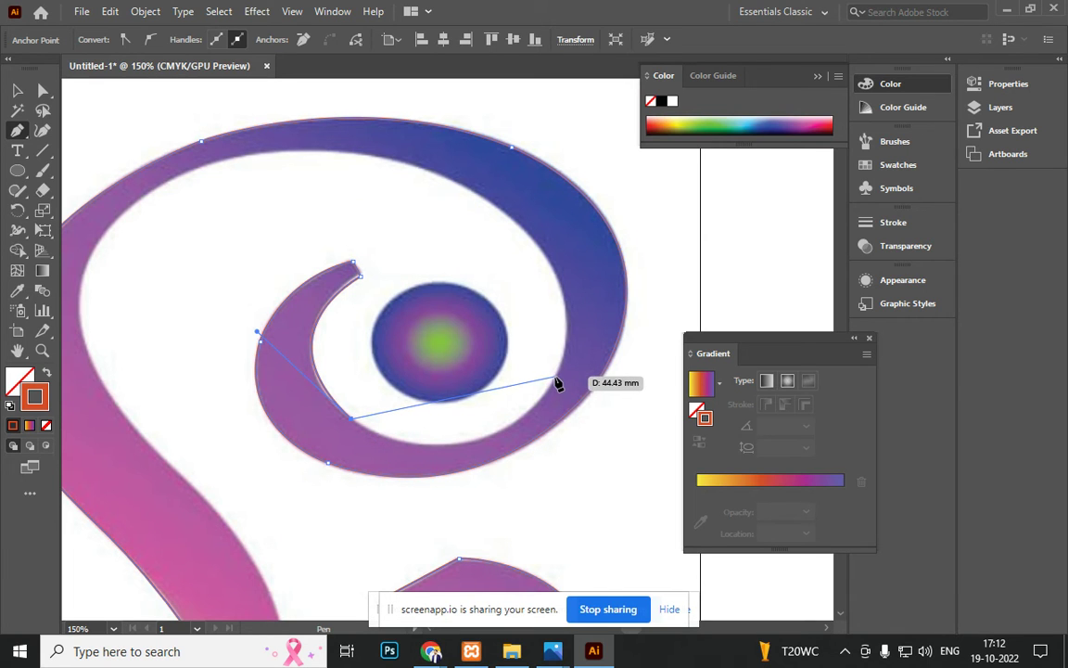
left_click_drag(557, 383, 636, 277)
key("ctrl+z")
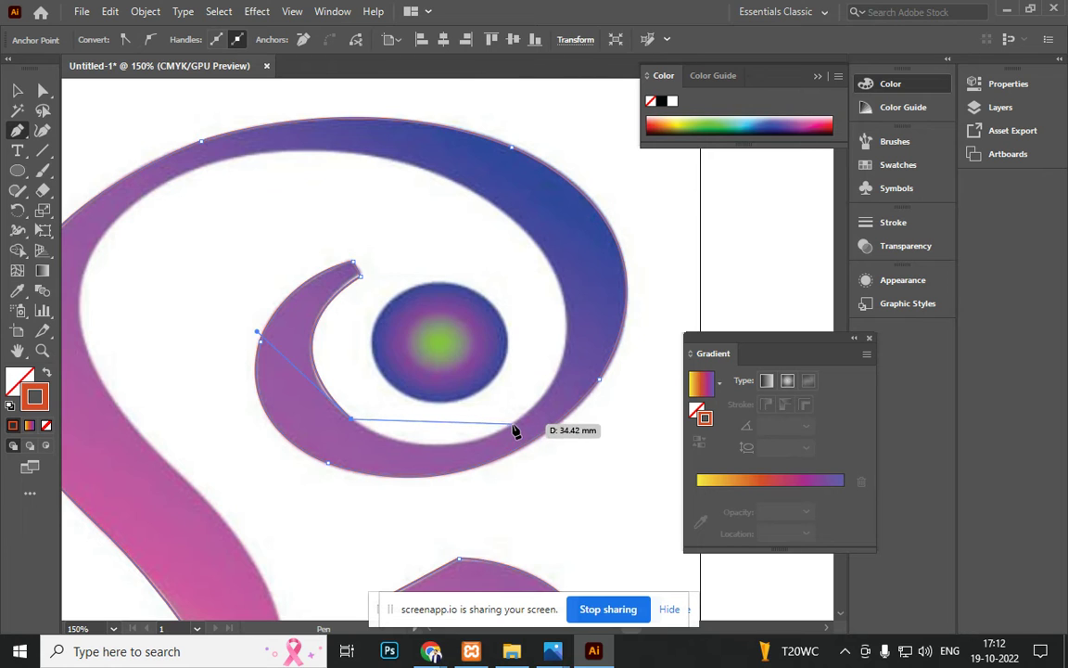
left_click_drag(512, 424, 592, 380)
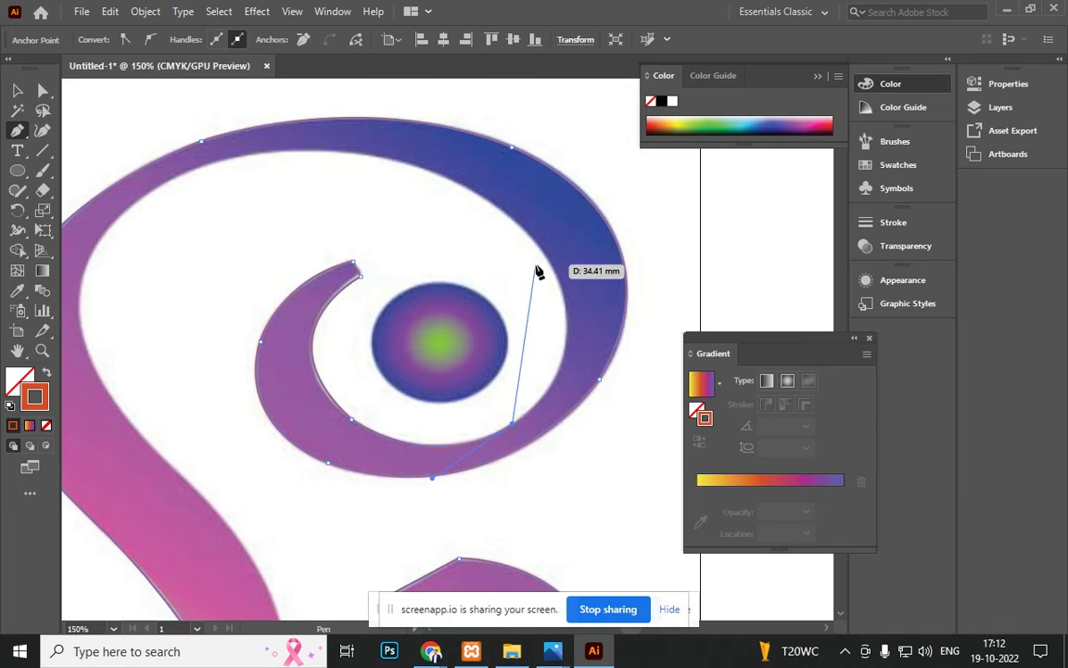
left_click_drag(547, 260, 482, 167)
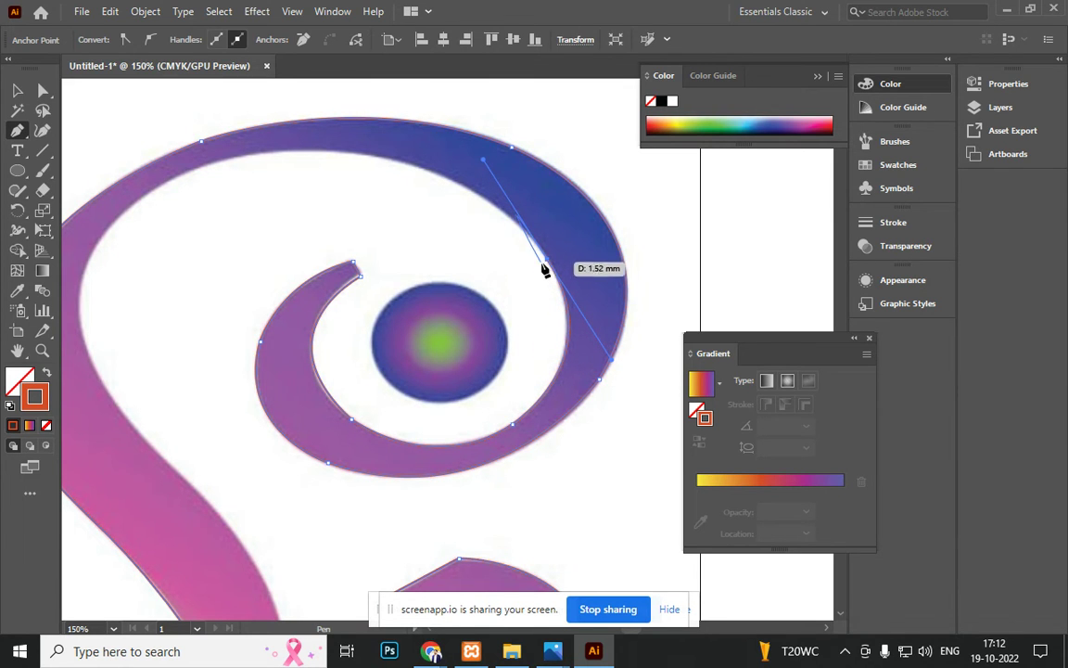
Step: Trace the spiral's inner edge across the top, around the left bend and partway down the stem's right edge
left_click_drag(547, 261, 223, 137)
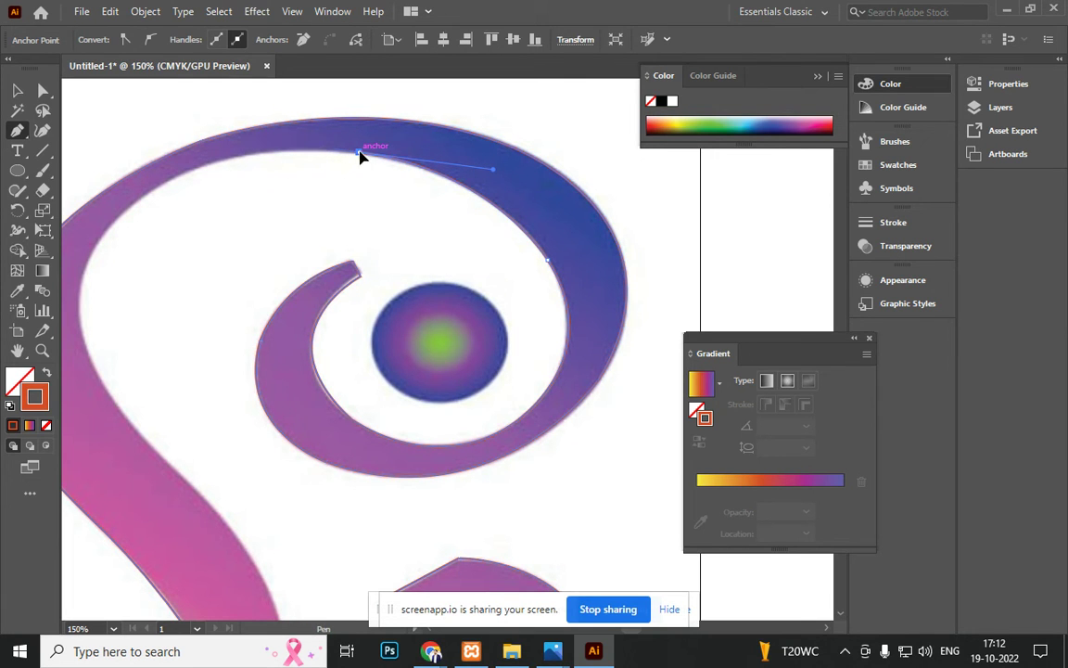
left_click_drag(309, 275, 468, 284)
mouse_move(298, 210)
left_mouse_down()
mouse_move(208, 275)
mouse_move(208, 288)
mouse_move(300, 214)
left_mouse_up()
key("space")
left_click_drag(305, 465, 447, 491)
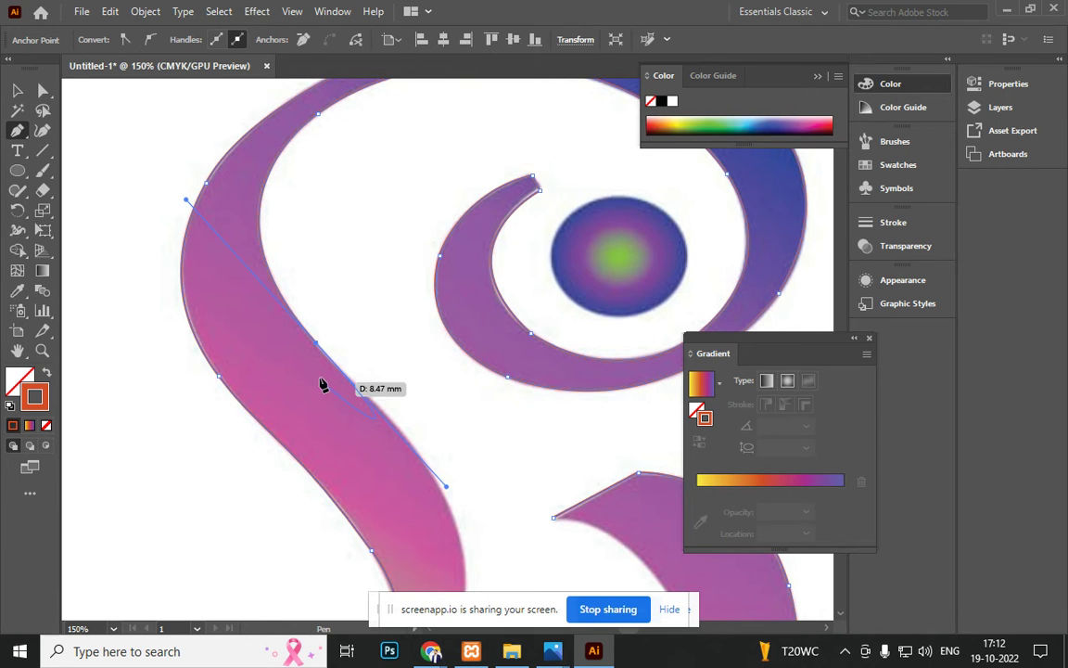
Step: Trace the rest of the stem's right edge down to the corner where it meets the letter's base
left_click_drag(424, 439, 398, 259)
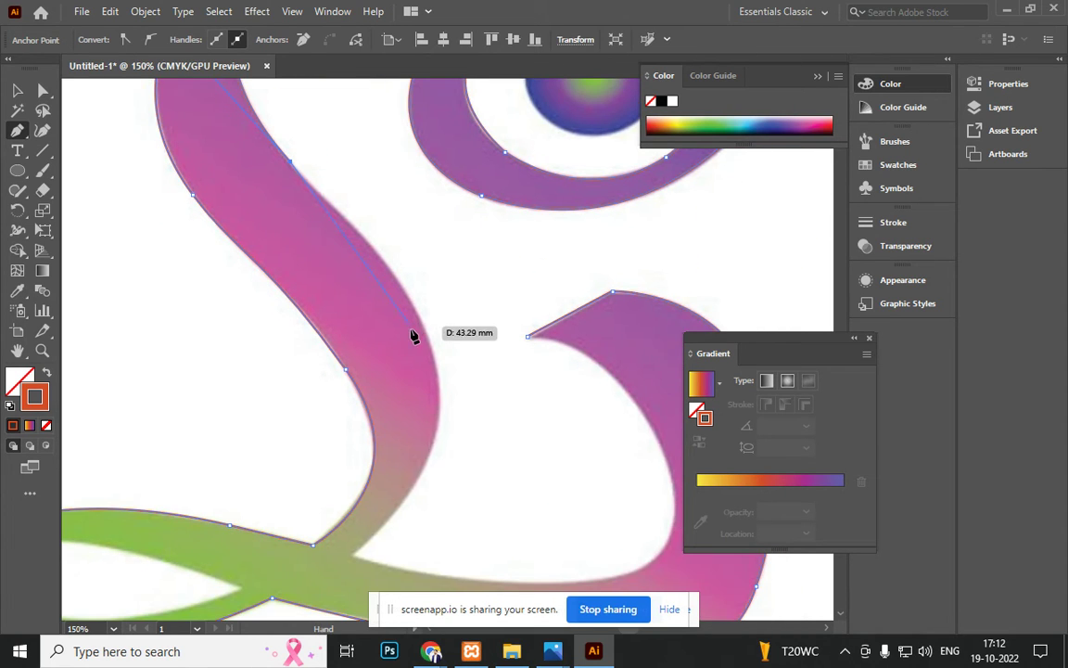
left_click_drag(432, 354, 475, 337)
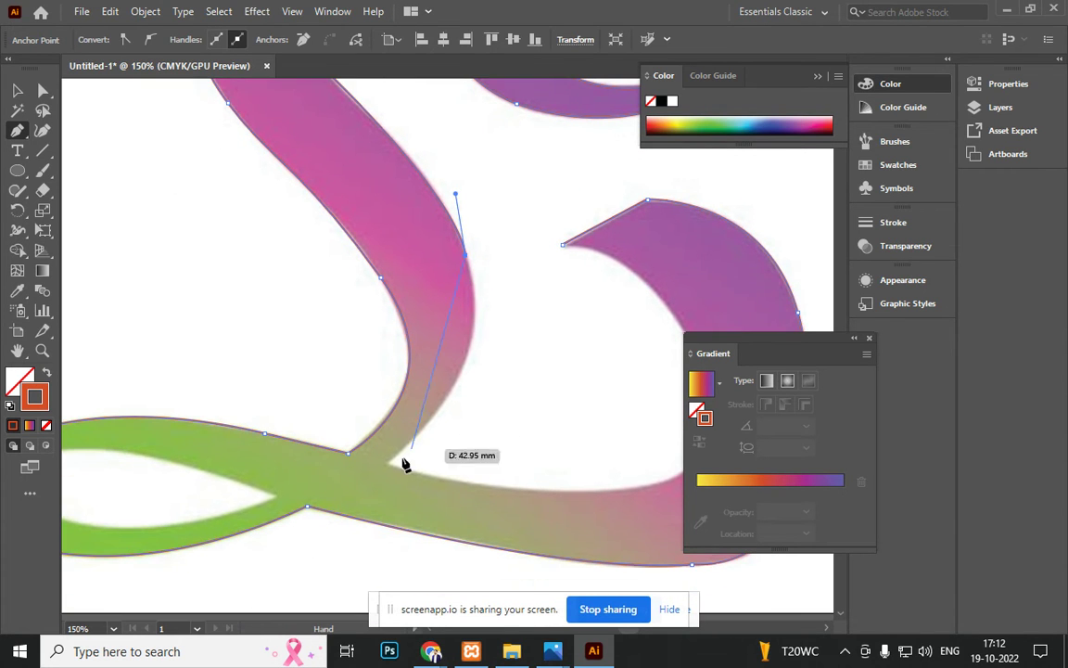
left_click_drag(389, 467, 265, 573)
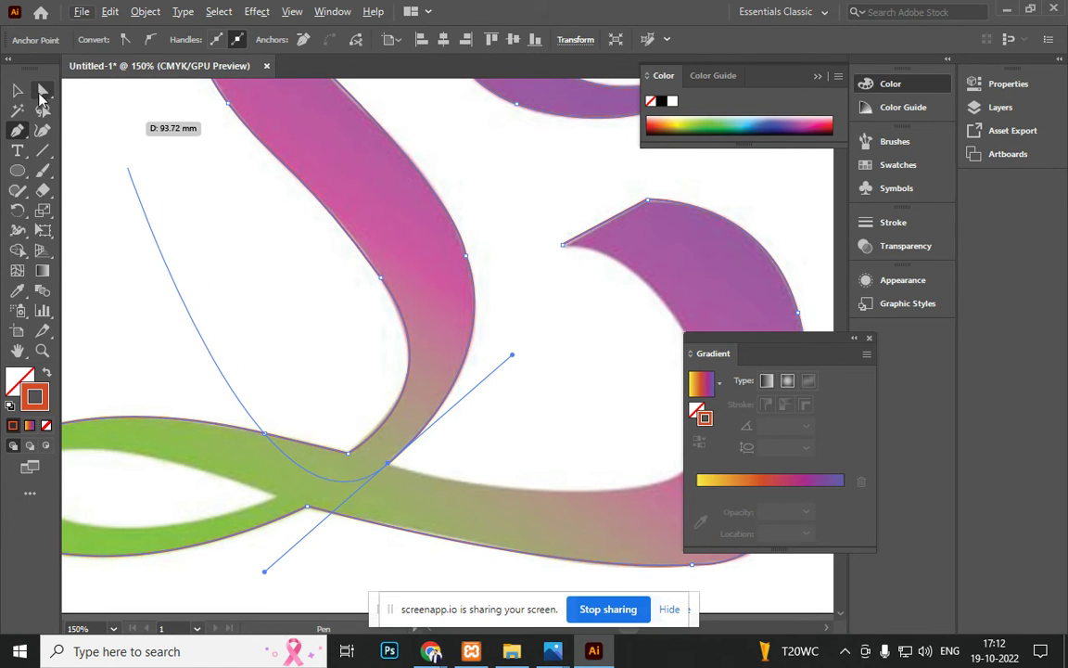
Step: Round the corner anchor on the stem's lower right edge with the Direct Selection tool
left_click(41, 92)
left_click(465, 261)
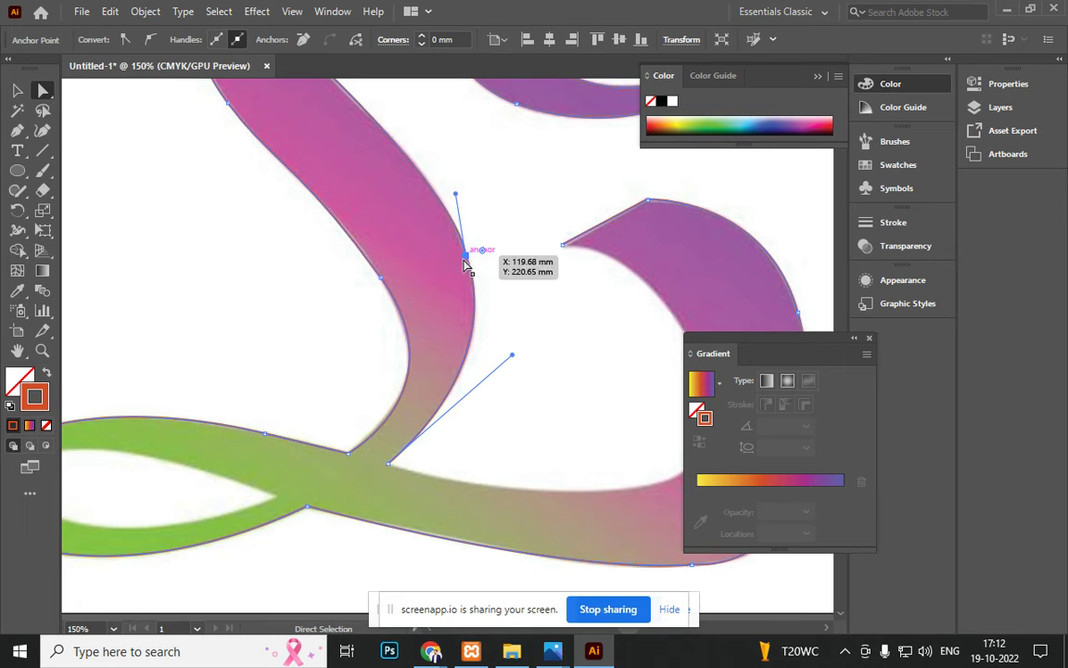
left_click_drag(483, 252, 489, 310)
left_click_drag(482, 252, 489, 308)
Step: Continue the path from the base corner along the base's upper edge and the hook's inner side, closing it at the hook's tip
left_click(389, 465)
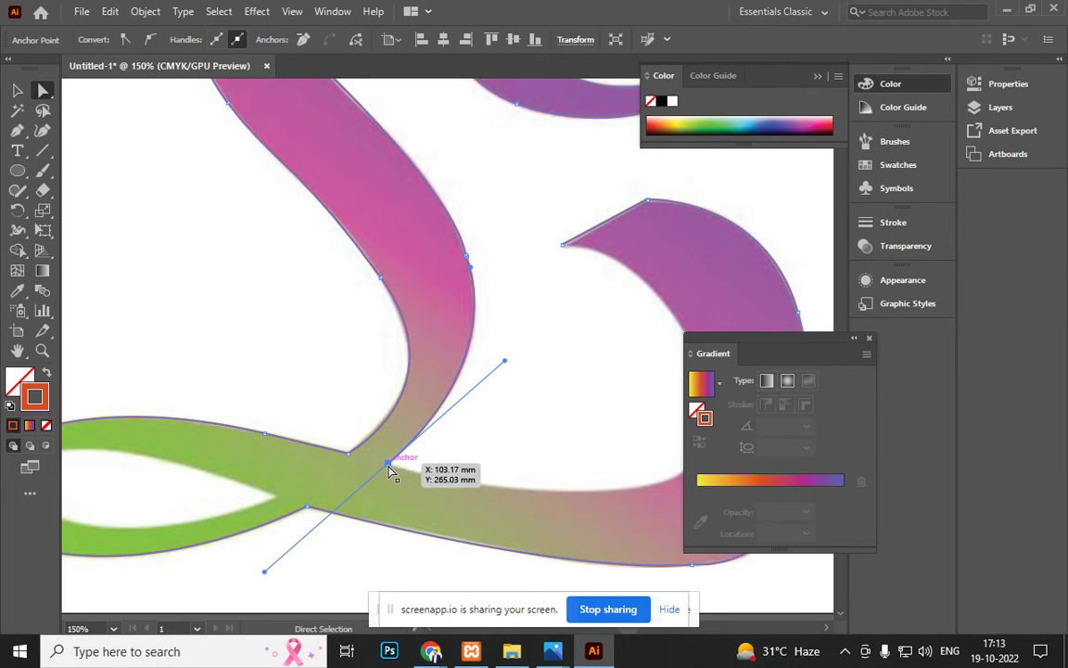
key("p")
left_click(389, 465)
left_click_drag(530, 501, 348, 429)
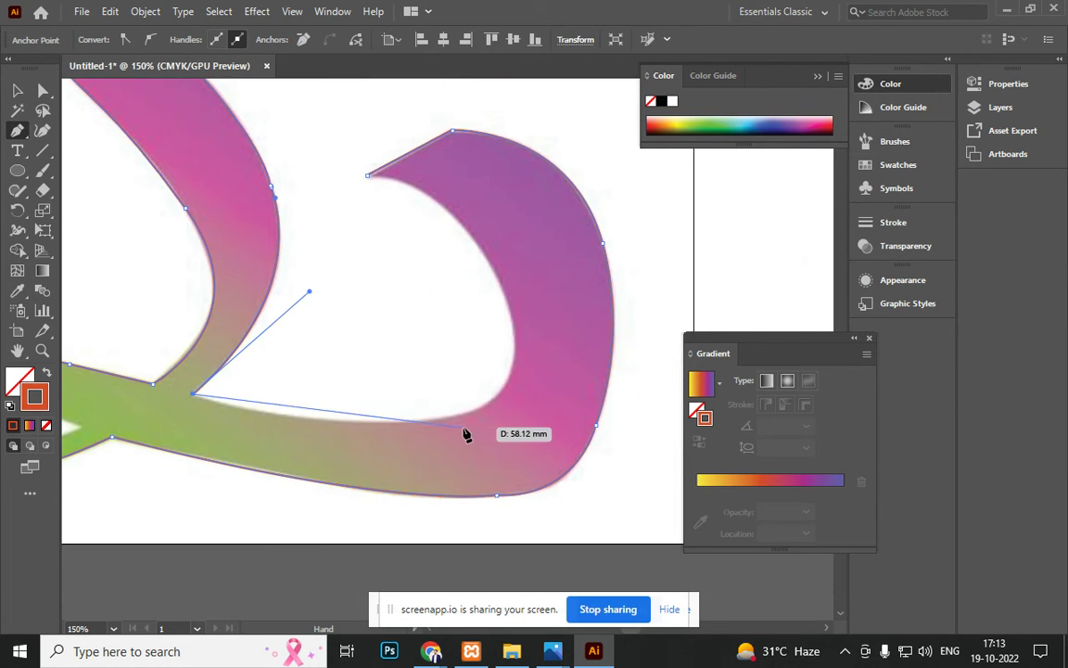
left_click_drag(453, 420, 402, 110)
left_click_drag(368, 176, 292, 175)
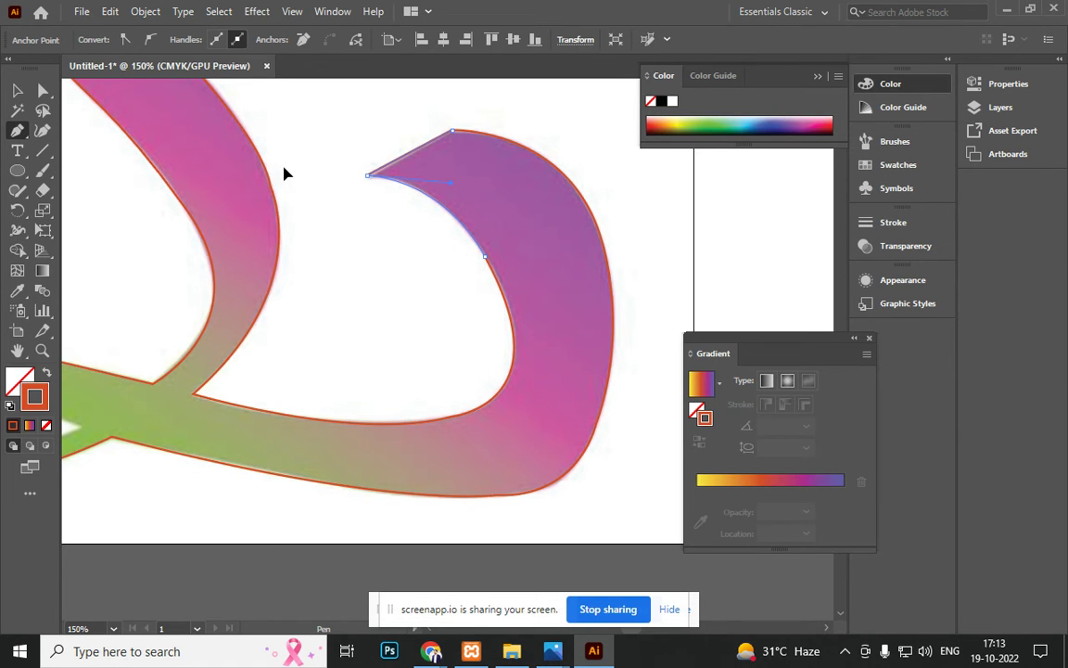
Step: Trace the loop's inner opening at the letter's lower left as a separate closed path with the Pen tool
scroll(443, 262, "down", 4)
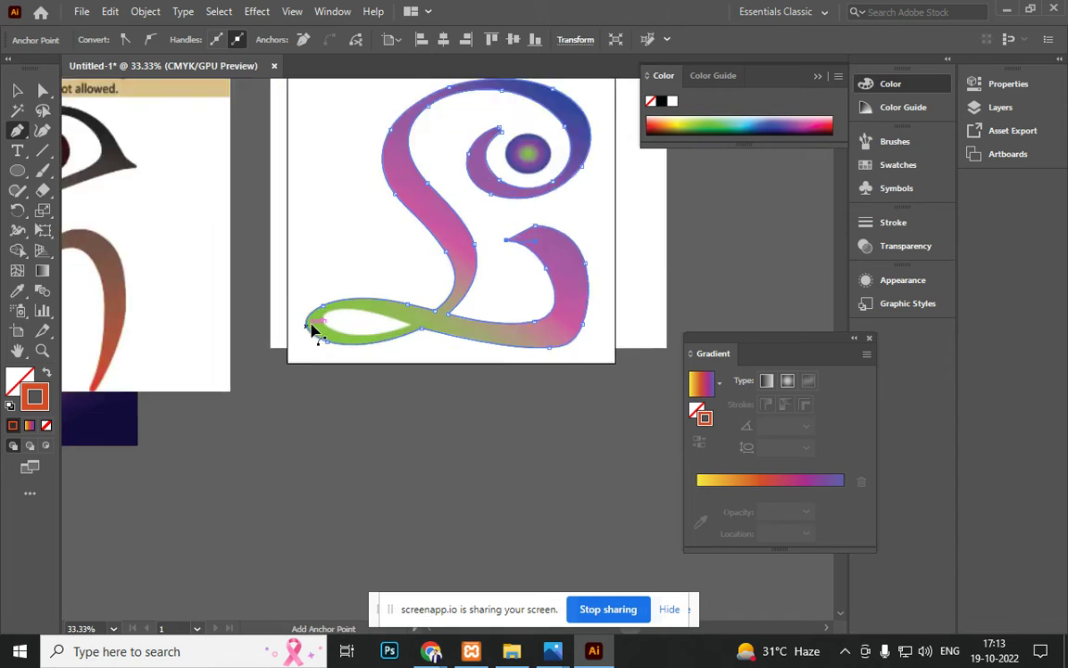
scroll(313, 329, "up", 3)
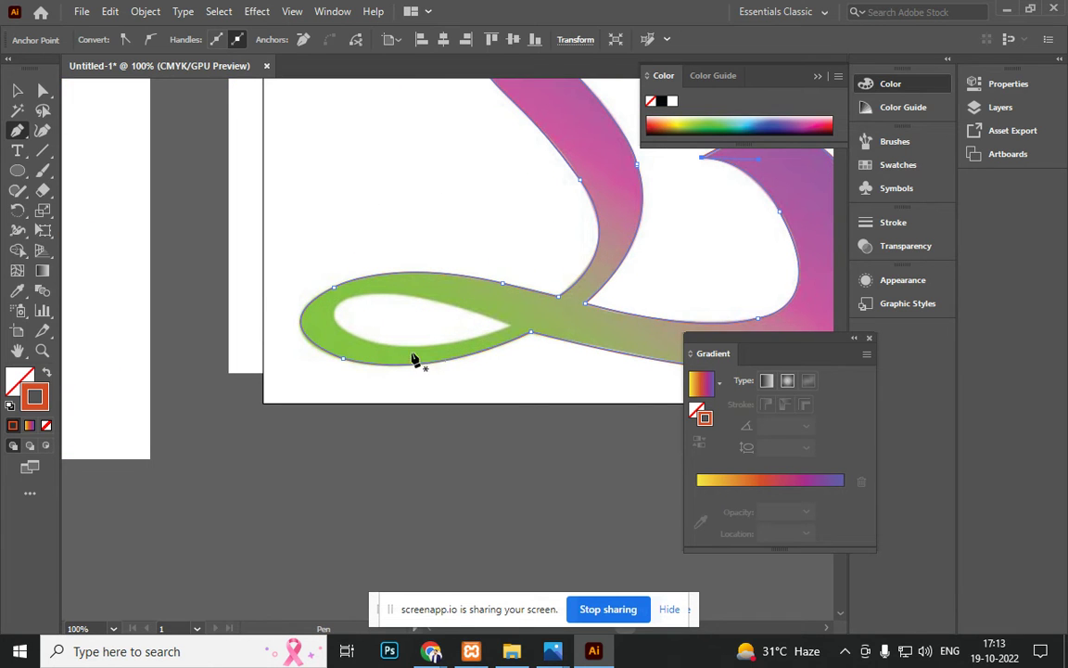
left_click(509, 324)
left_click_drag(351, 297, 292, 314)
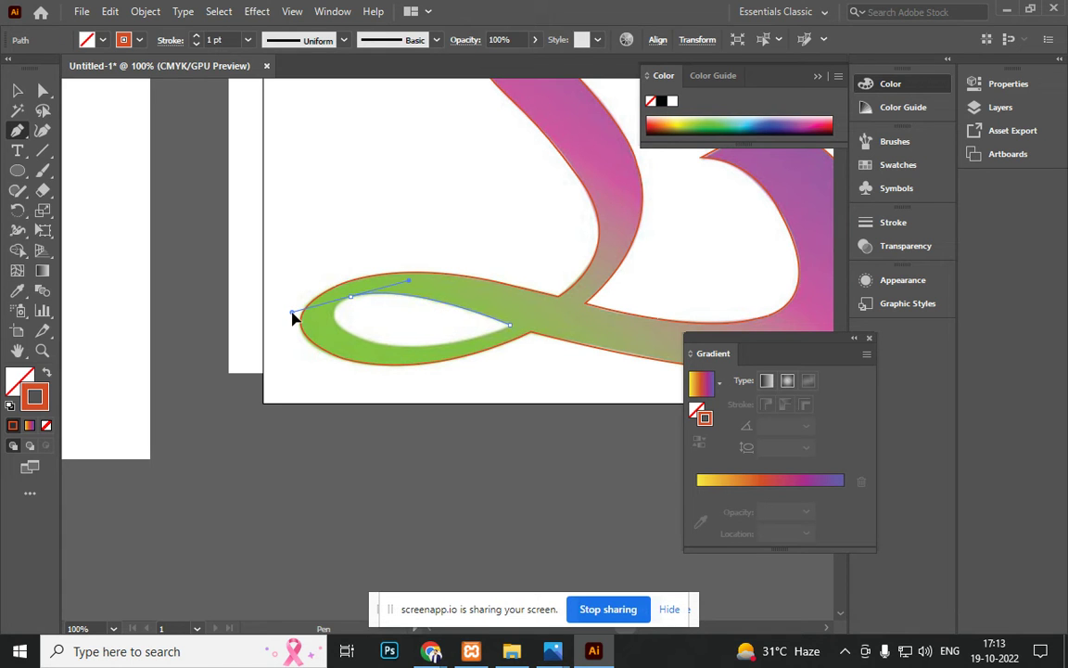
left_click(350, 297)
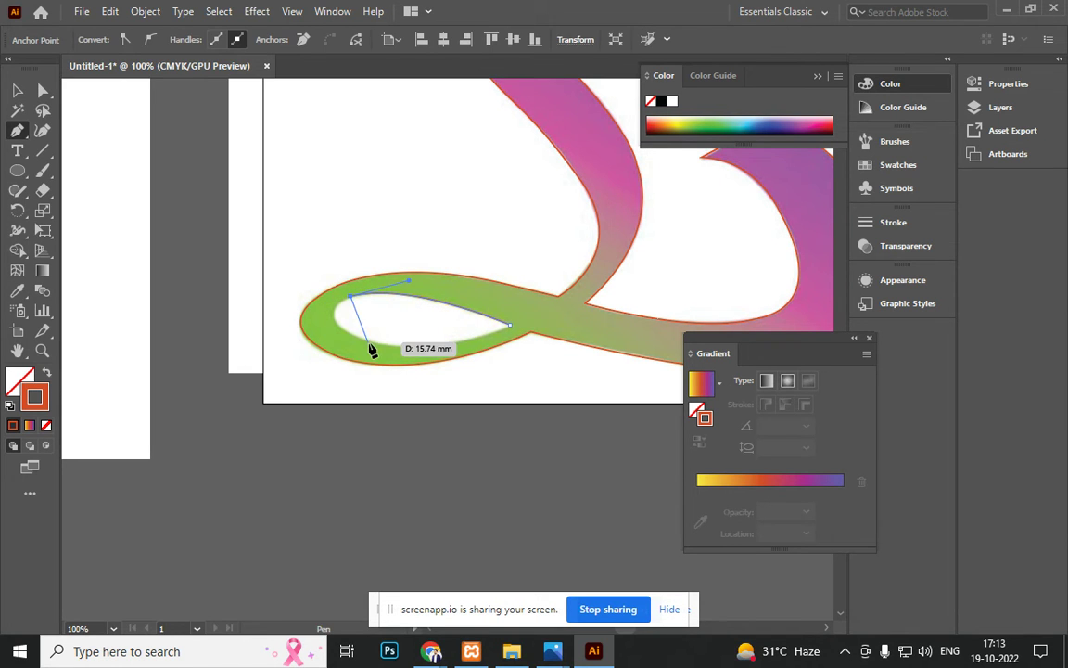
left_click_drag(379, 344, 458, 364)
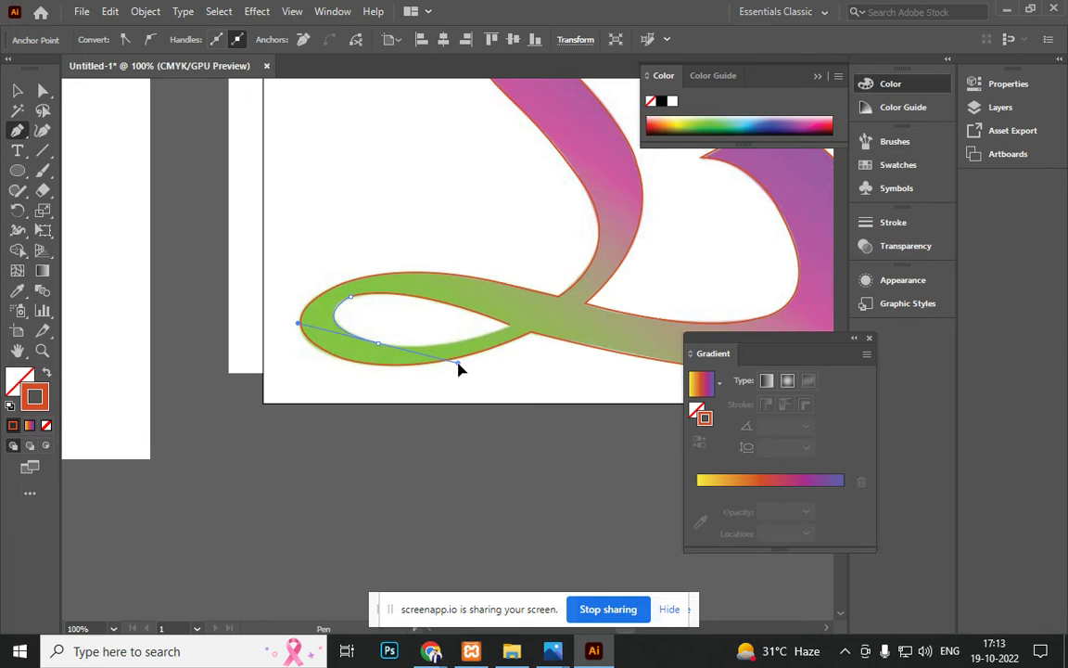
left_click(377, 345)
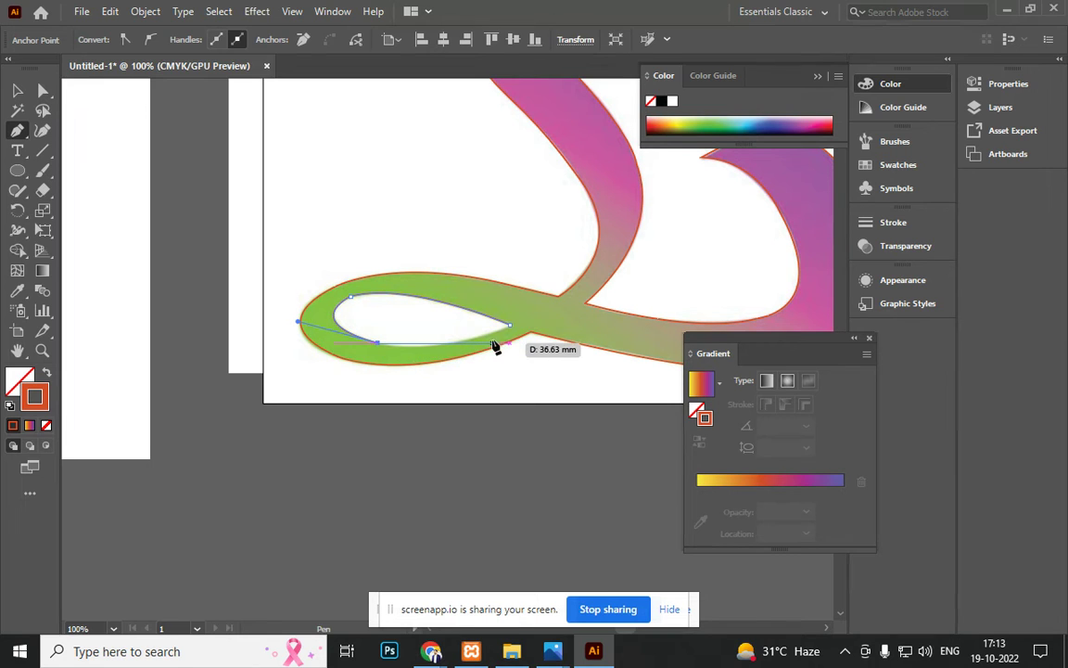
left_click_drag(510, 326, 554, 313)
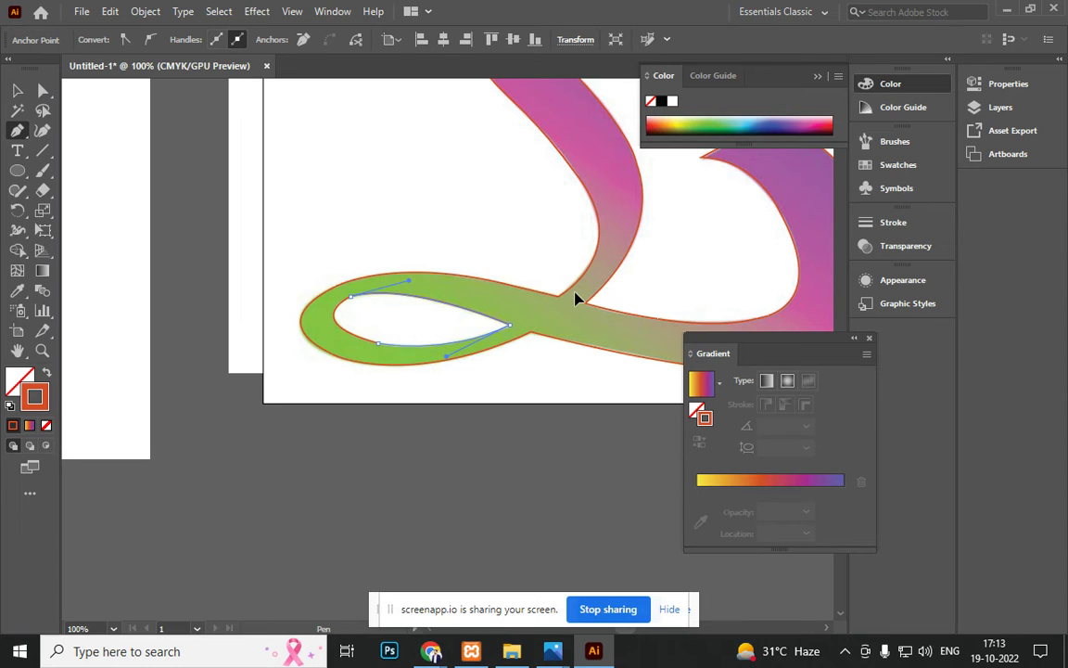
Step: Try to subtract the unfilled loop opening path from the letter outline with Pathfinder's Minus Front
left_click(20, 91)
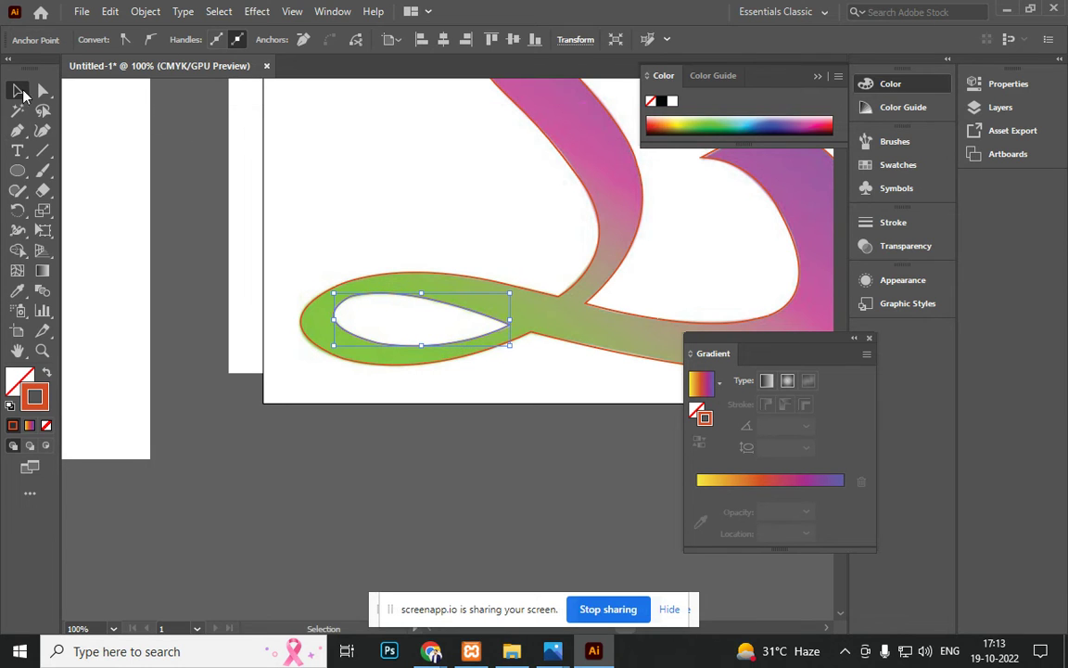
left_click(458, 327)
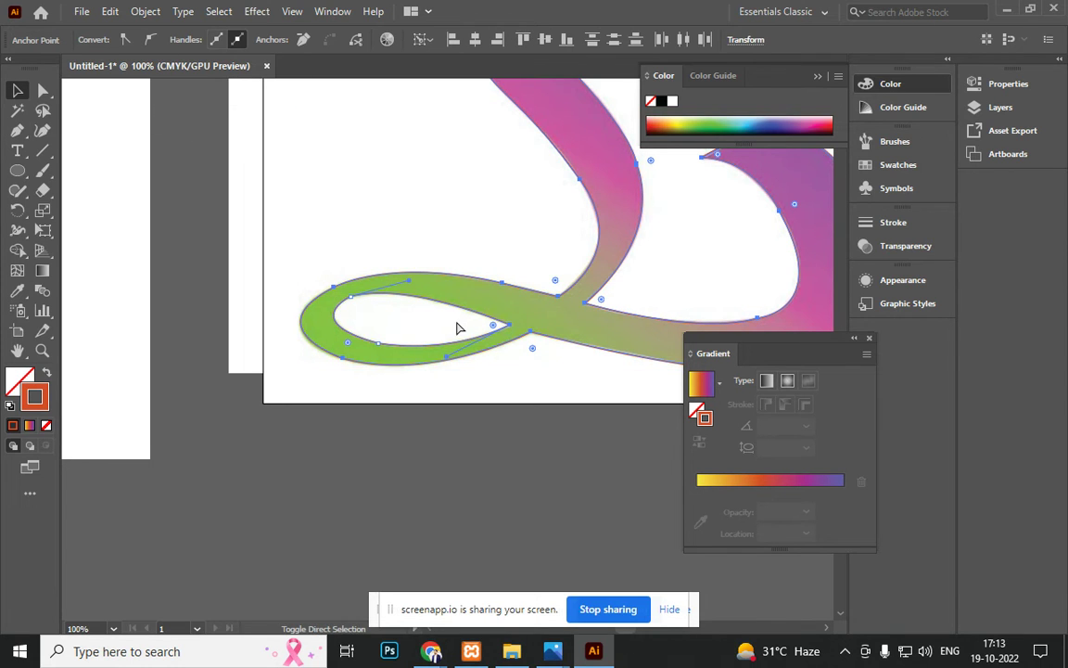
key("ctrl+shift+F9")
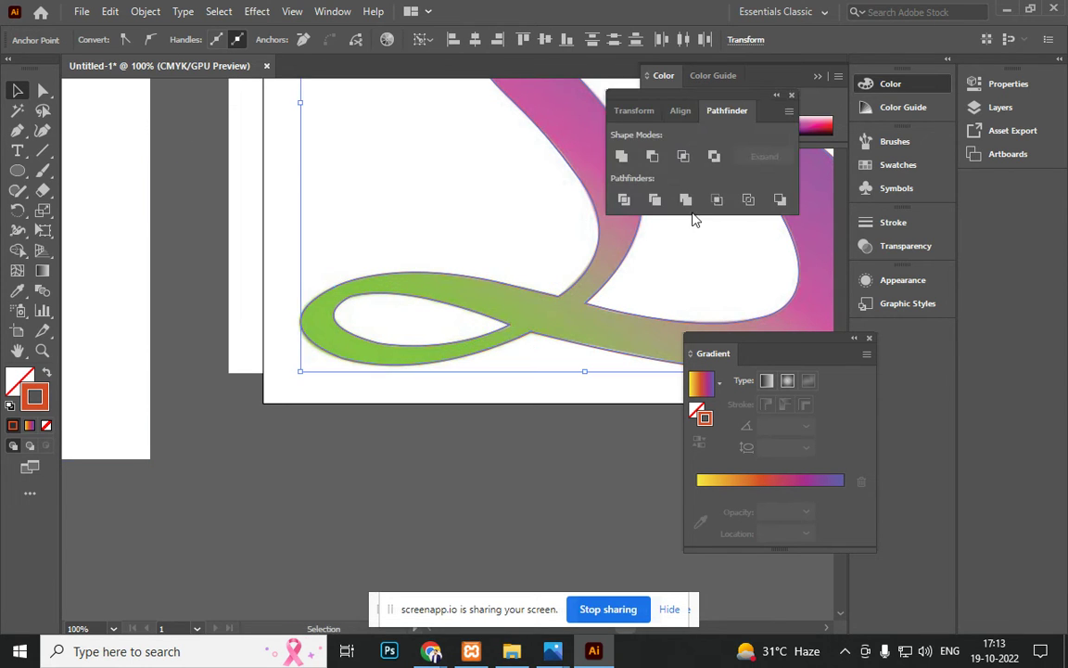
left_click(652, 156)
left_click(505, 493)
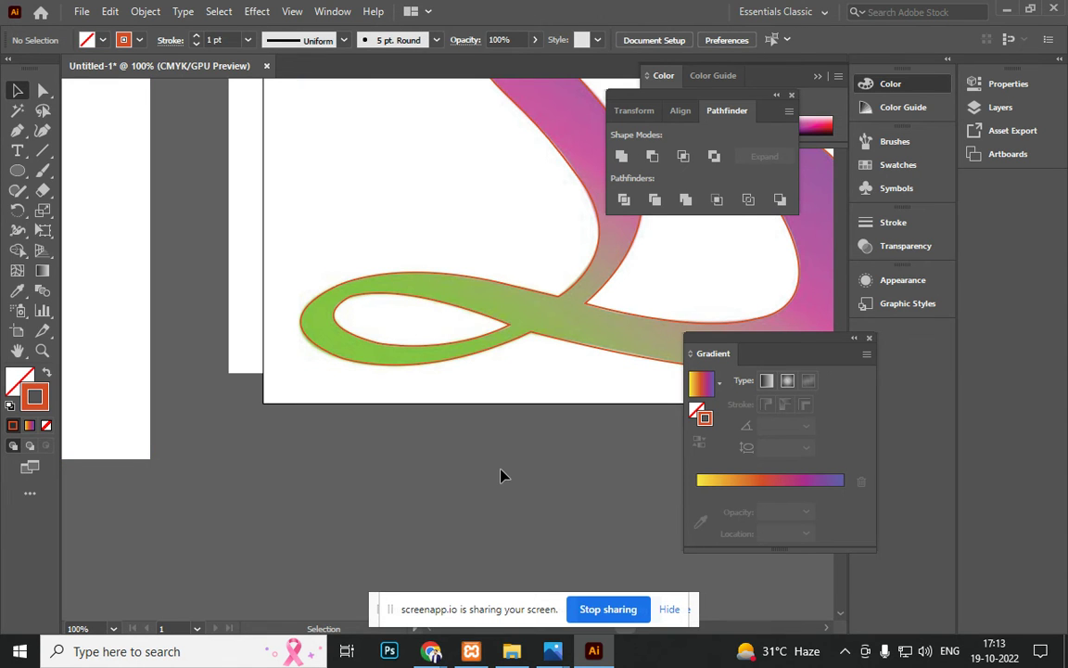
Step: Fill the loop opening path with the yellow-to-purple linear gradient
scroll(466, 384, "down", 1)
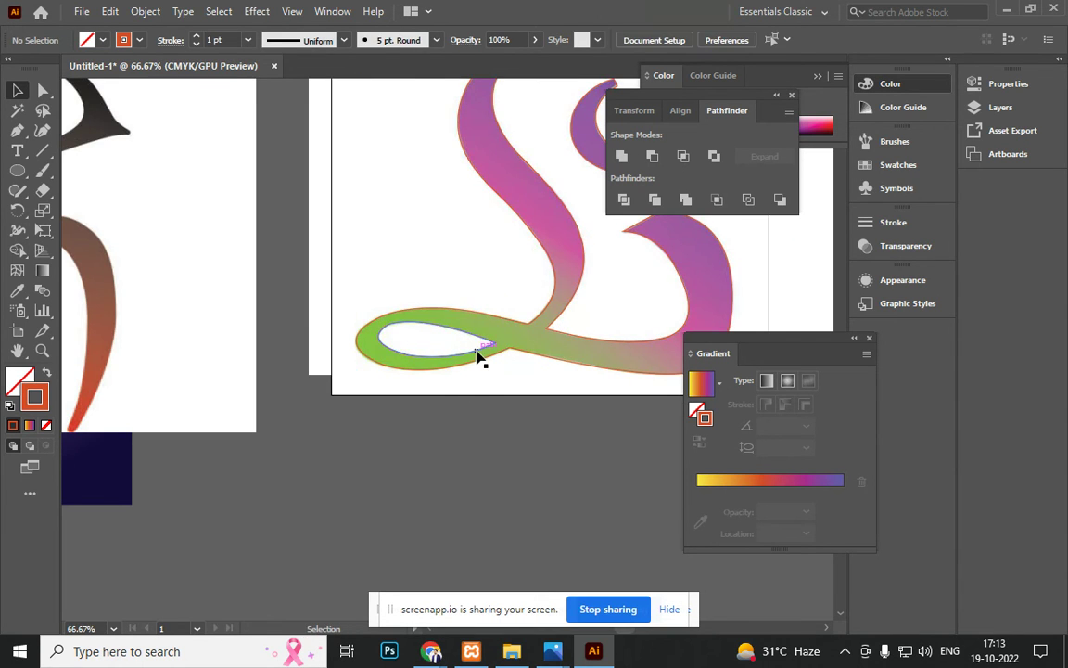
left_click(479, 357)
key("c")
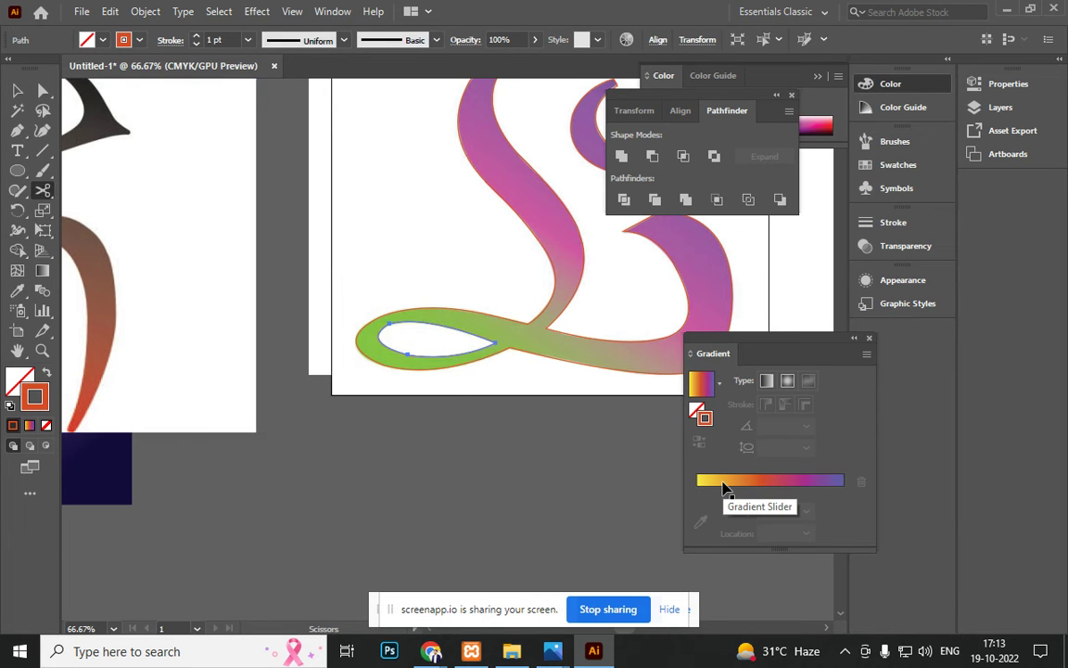
left_click(726, 480)
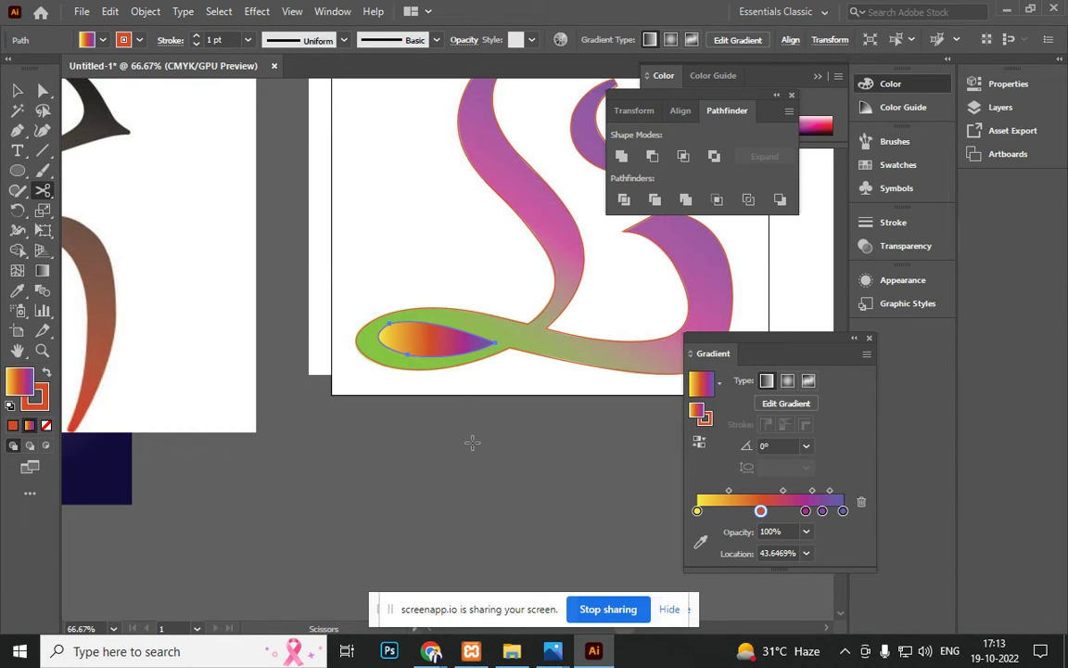
Step: Subtract the gradient-filled loop opening from the letter outline with Pathfinder's Minus Front
left_click(17, 90)
left_click(362, 367)
left_click(394, 347)
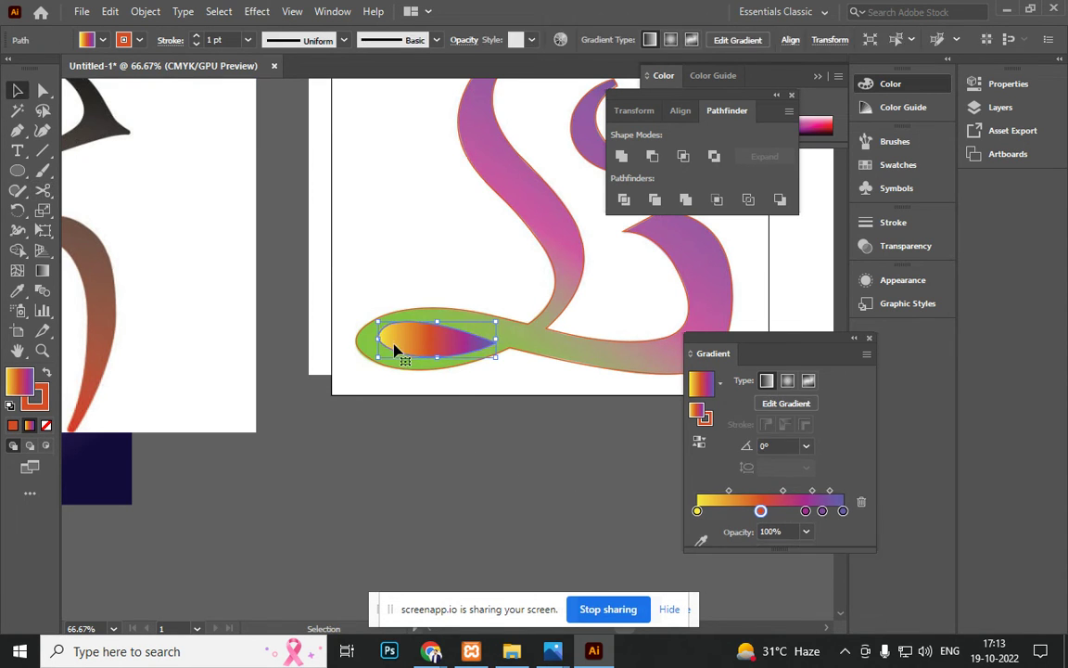
left_click(524, 336, "shift")
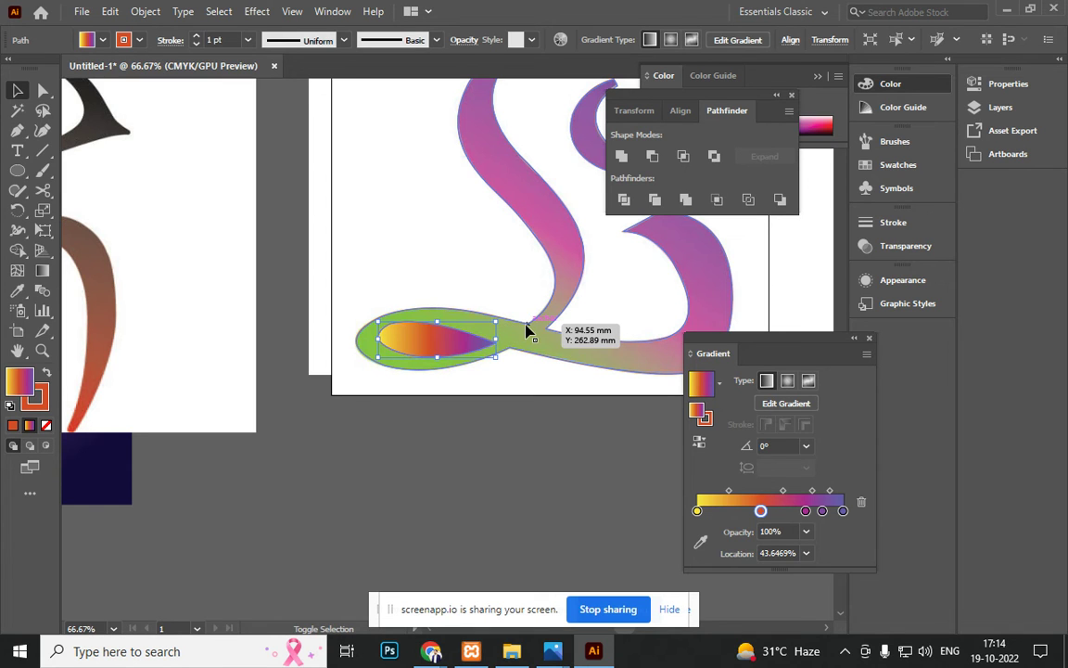
left_click(650, 156)
left_click(478, 531)
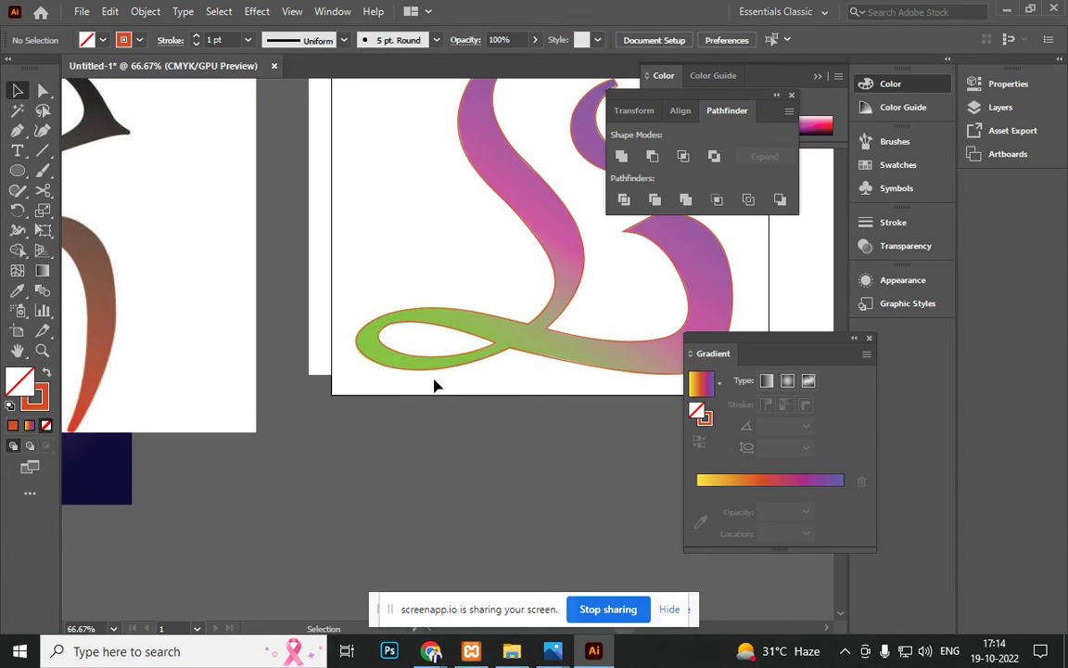
Step: Try moving the combined letter outline off the reference image, and undo the move
left_click(368, 346)
scroll(381, 506, "down", 2)
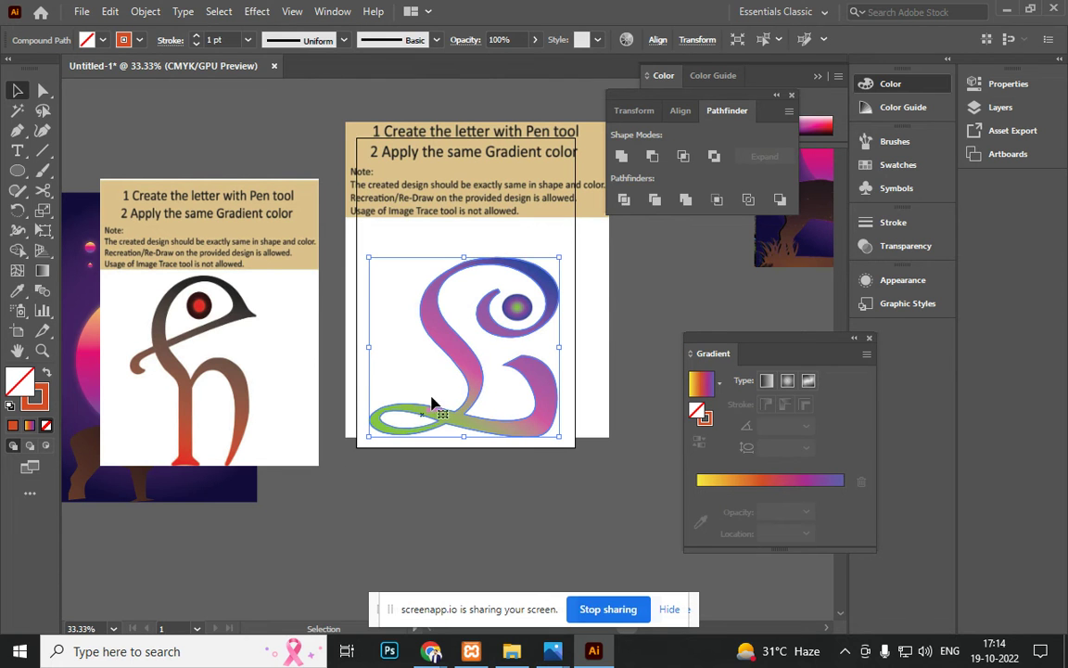
left_click_drag(443, 357, 619, 394)
left_click_drag(493, 448, 394, 463)
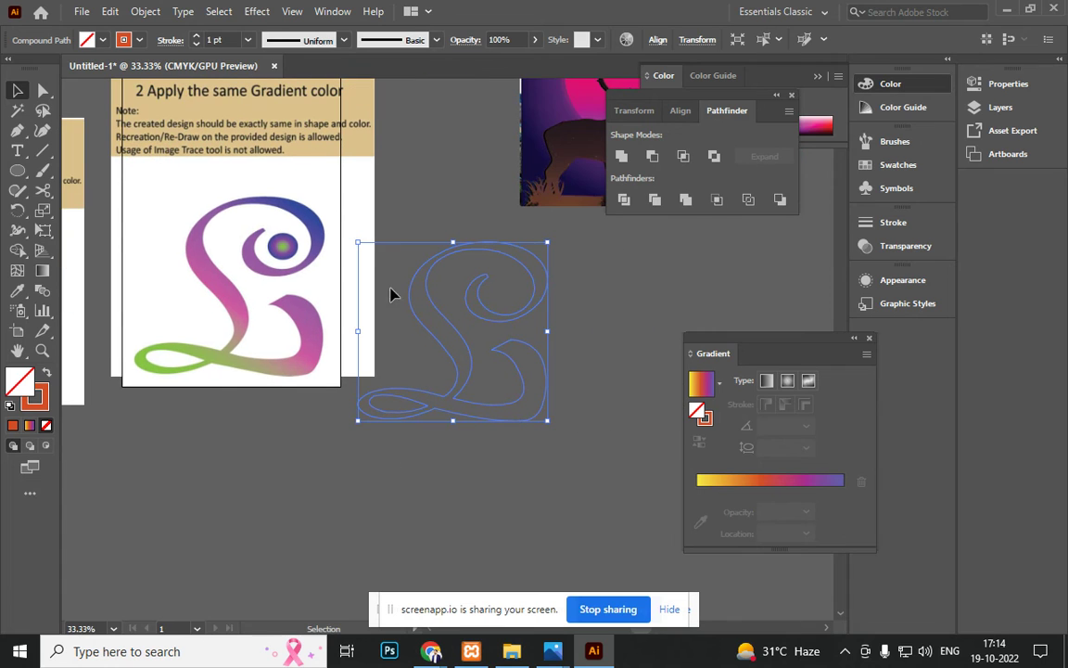
key("a")
key("ctrl+z")
key("ctrl+z")
key("v")
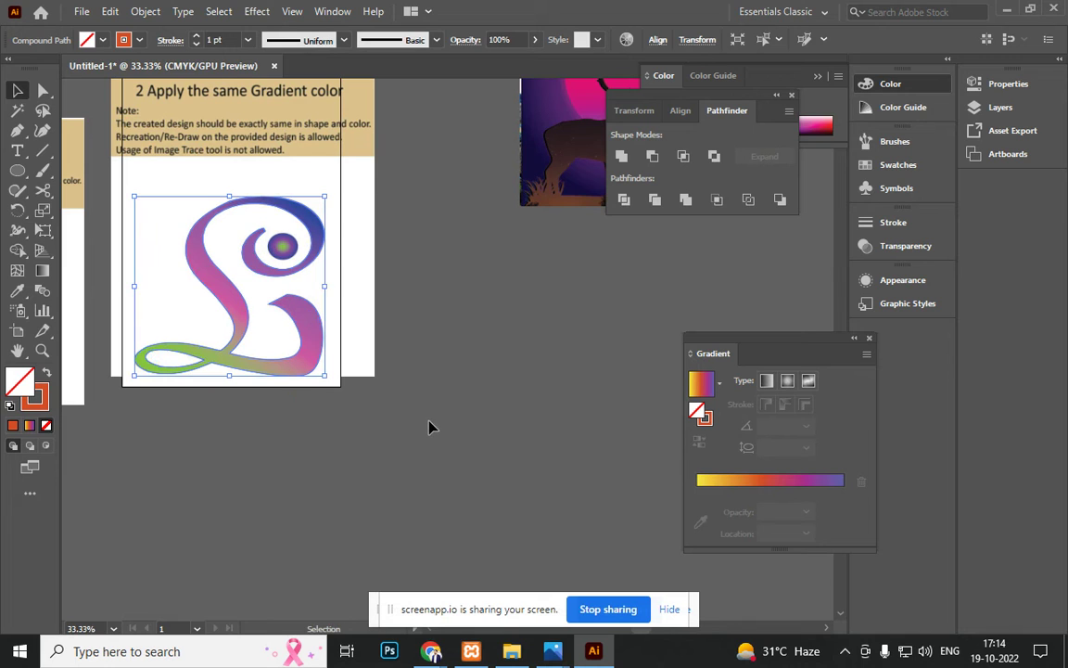
Step: Undo the loop subtraction, and try moving the gradient-filled loop opening below the artboard before restoring its position
scroll(177, 361, "up", 1)
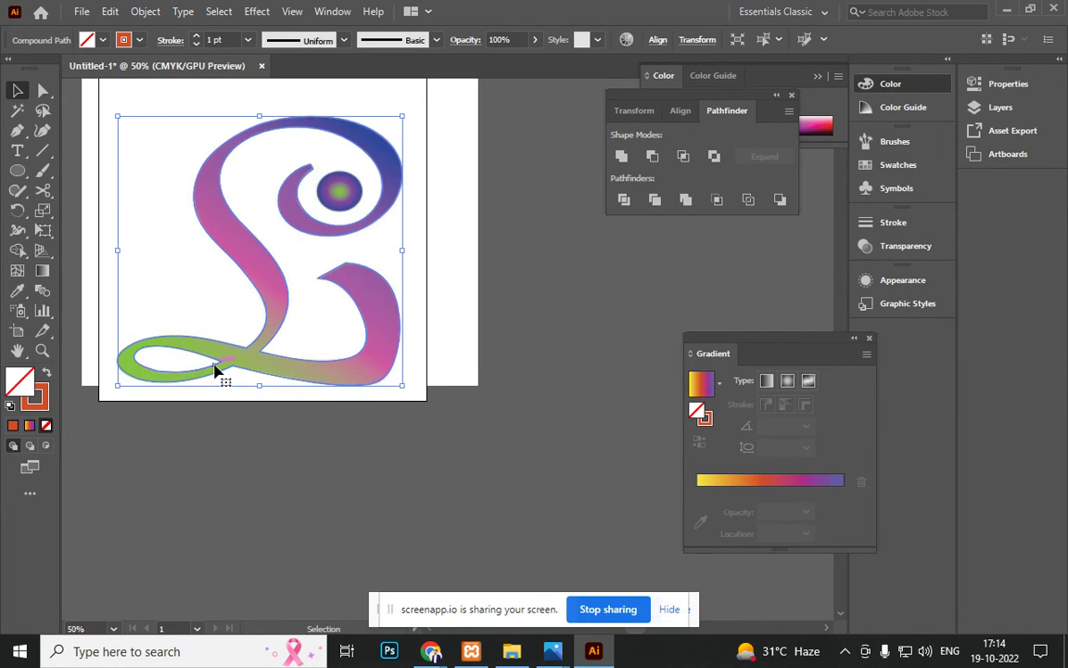
key("a")
key("period")
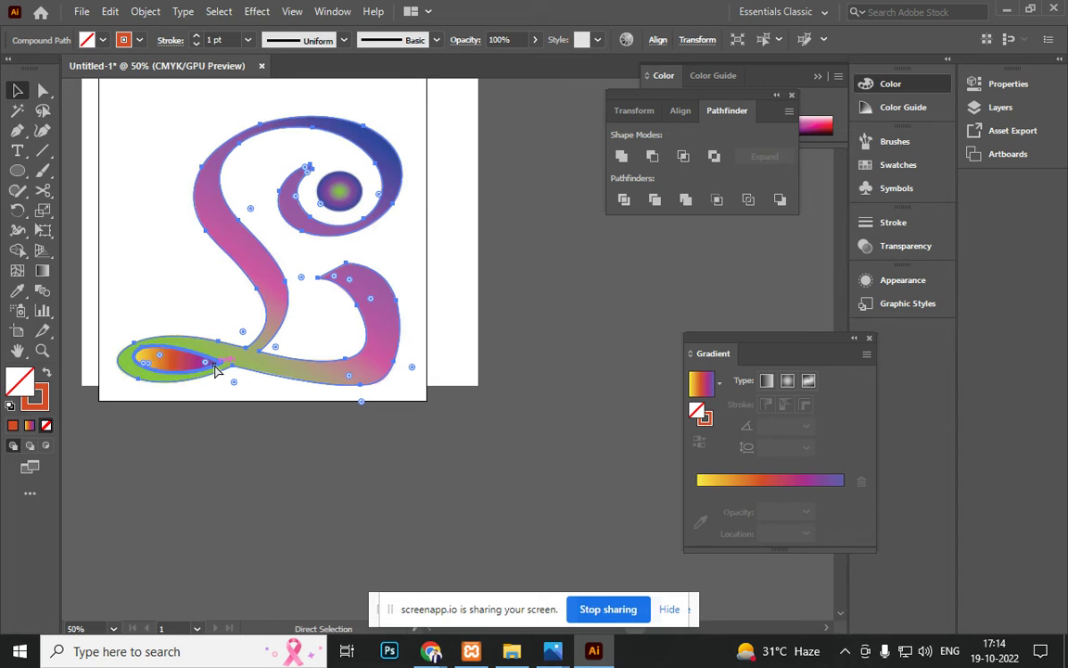
key("v")
left_click(208, 436)
left_click_drag(188, 371, 275, 475)
key("a")
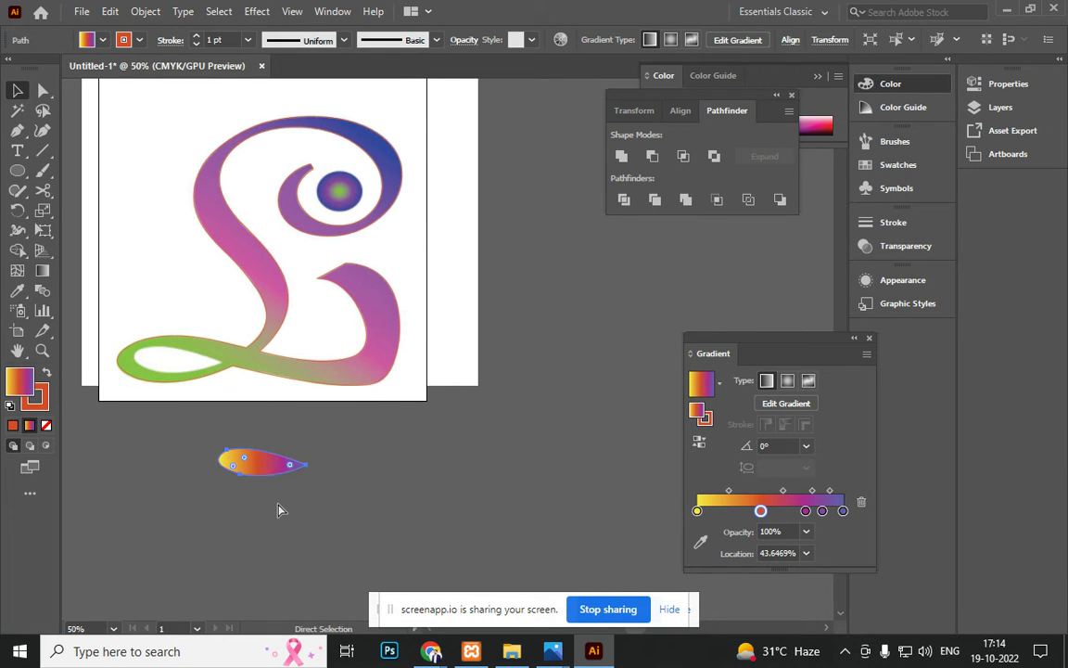
key("ctrl+z")
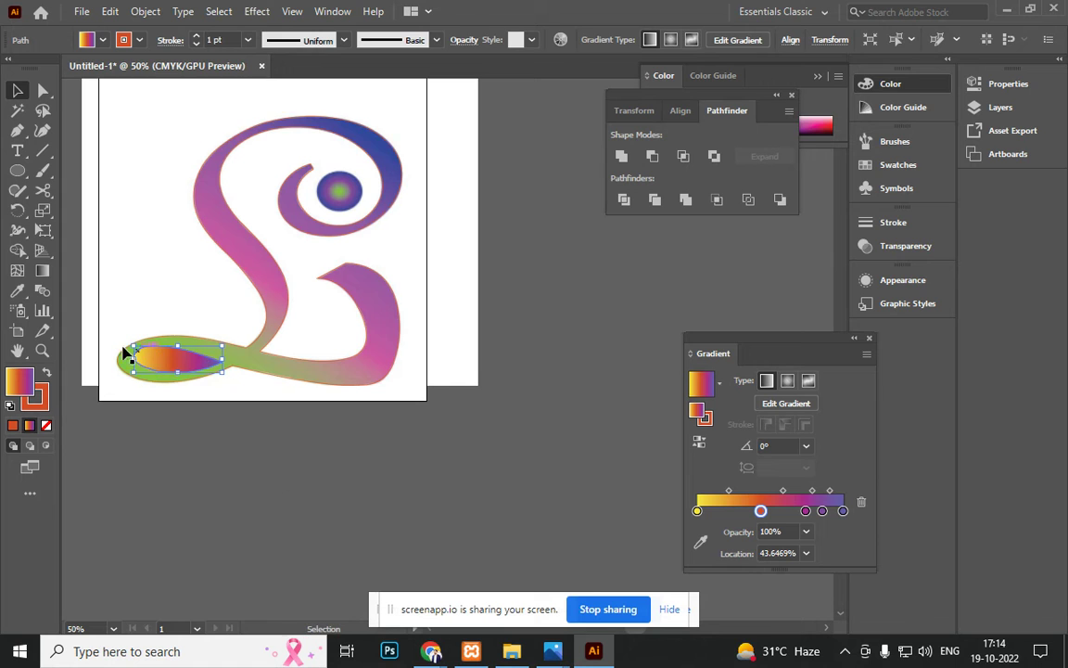
Step: Remove the loop opening path's fill and subtract it from the letter outline with Pathfinder's Minus Front
scroll(124, 362, "up", 2)
key("v")
left_click(46, 427)
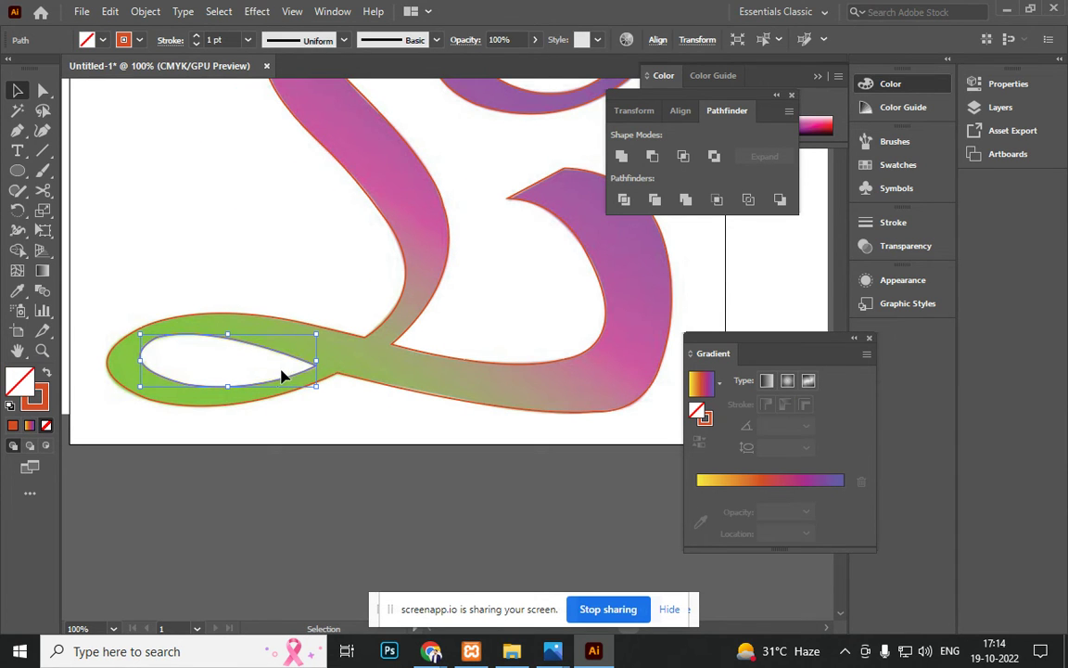
left_click(236, 407, "shift")
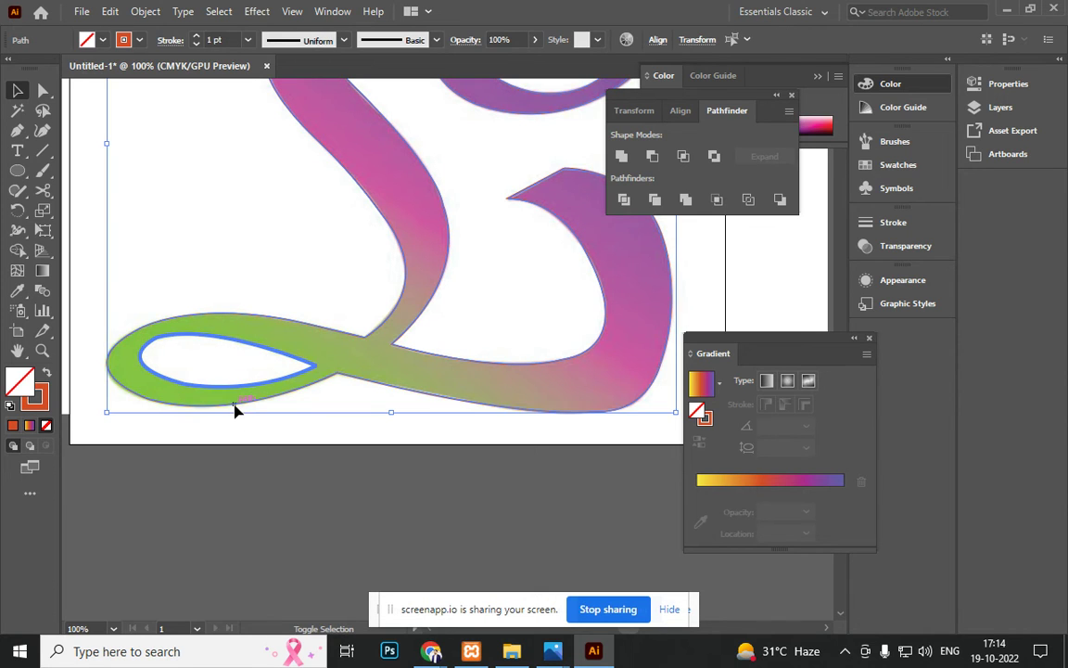
left_click(653, 158)
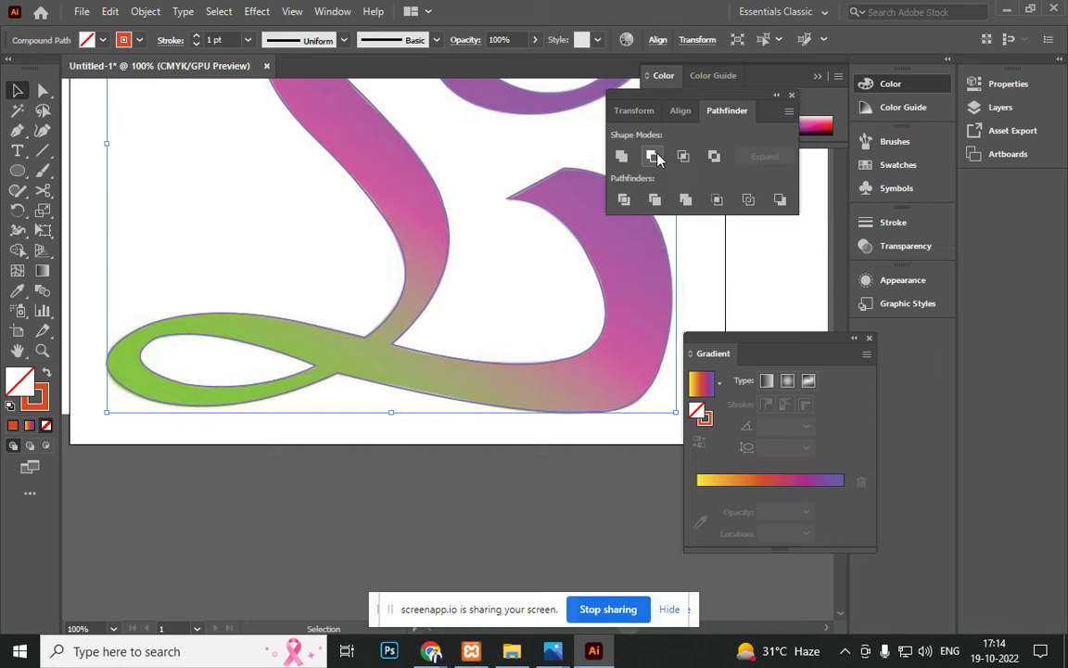
left_click(339, 450)
Step: Move the compound letter outline off the reference image into the empty area below the artboard
scroll(266, 387, "down", 3)
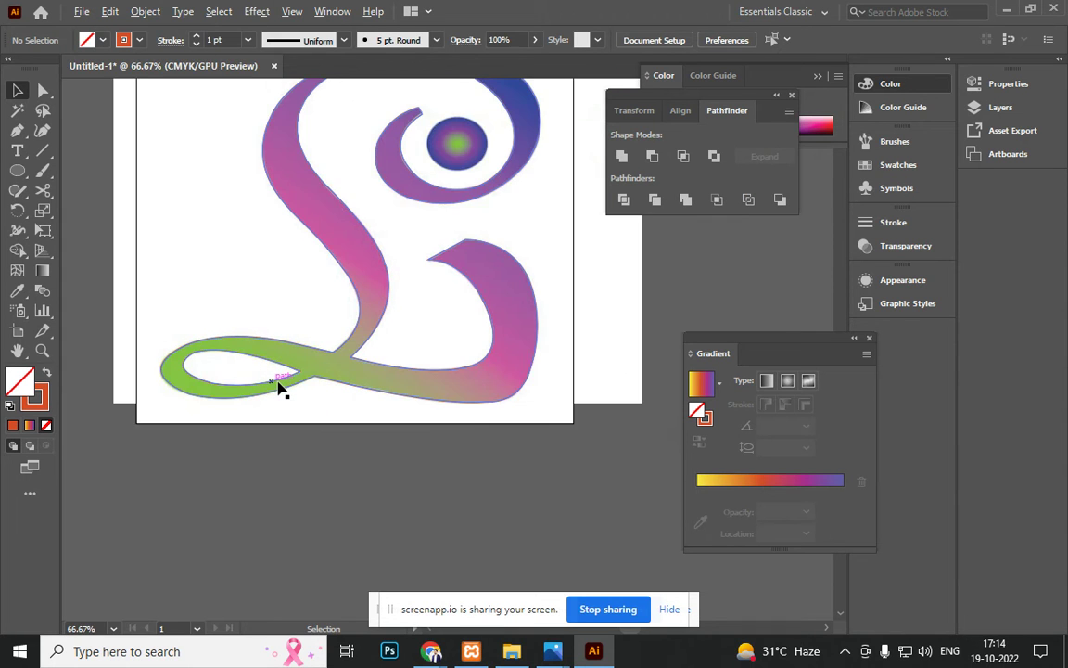
left_click_drag(336, 339, 397, 451)
left_click_drag(342, 409, 424, 420)
left_click_drag(329, 325, 204, 353)
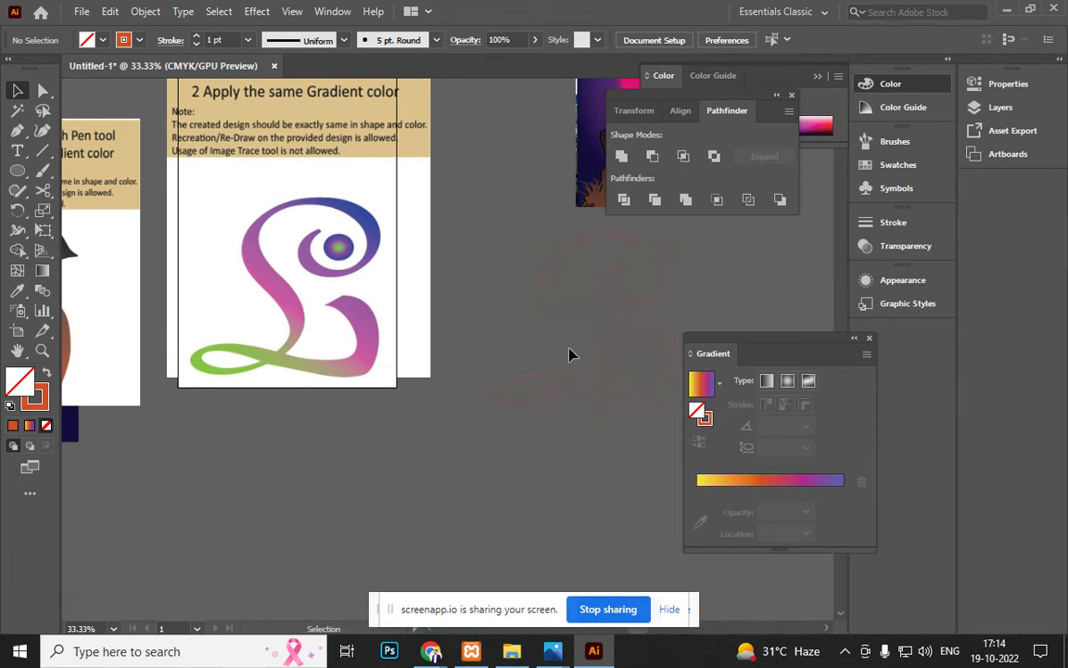
left_click_drag(591, 357, 322, 442)
mouse_move(341, 399)
left_mouse_down()
mouse_move(354, 355)
mouse_move(337, 352)
mouse_move(337, 376)
left_mouse_up()
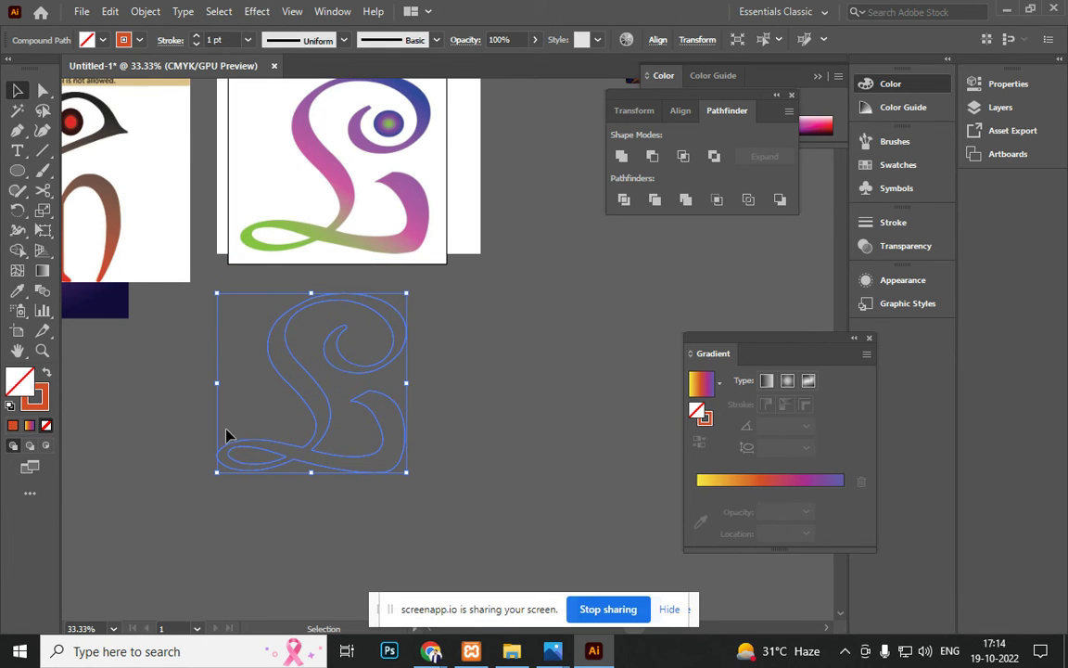
Step: Fill the letter with the linear gradient, sampling the reference letter's green and pink for its first two colour stops
left_click(30, 425)
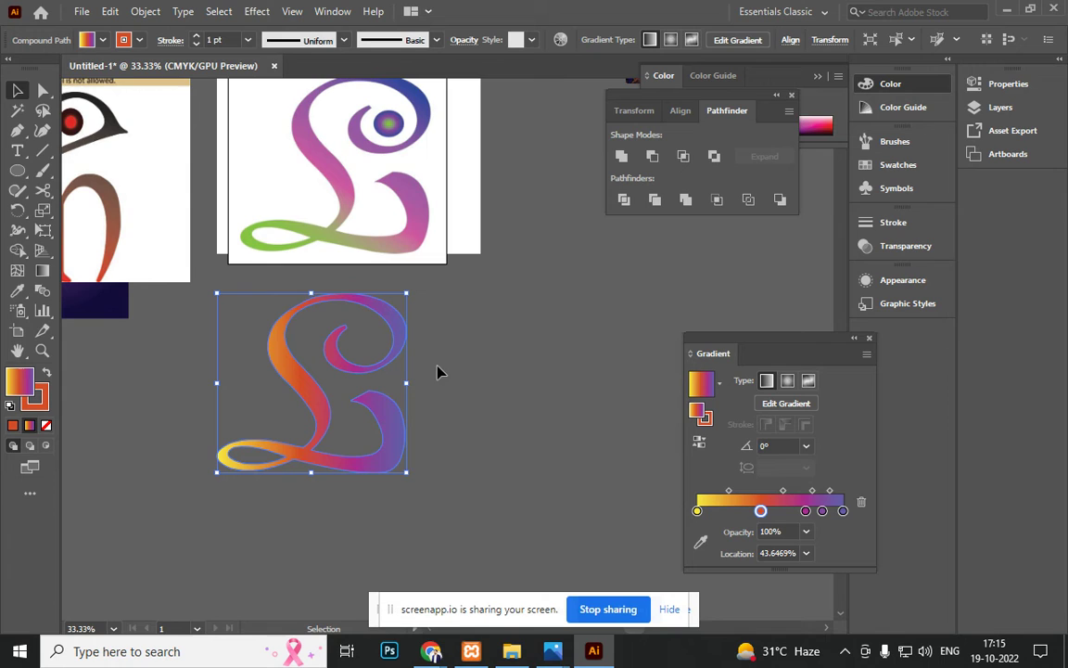
left_click(697, 510)
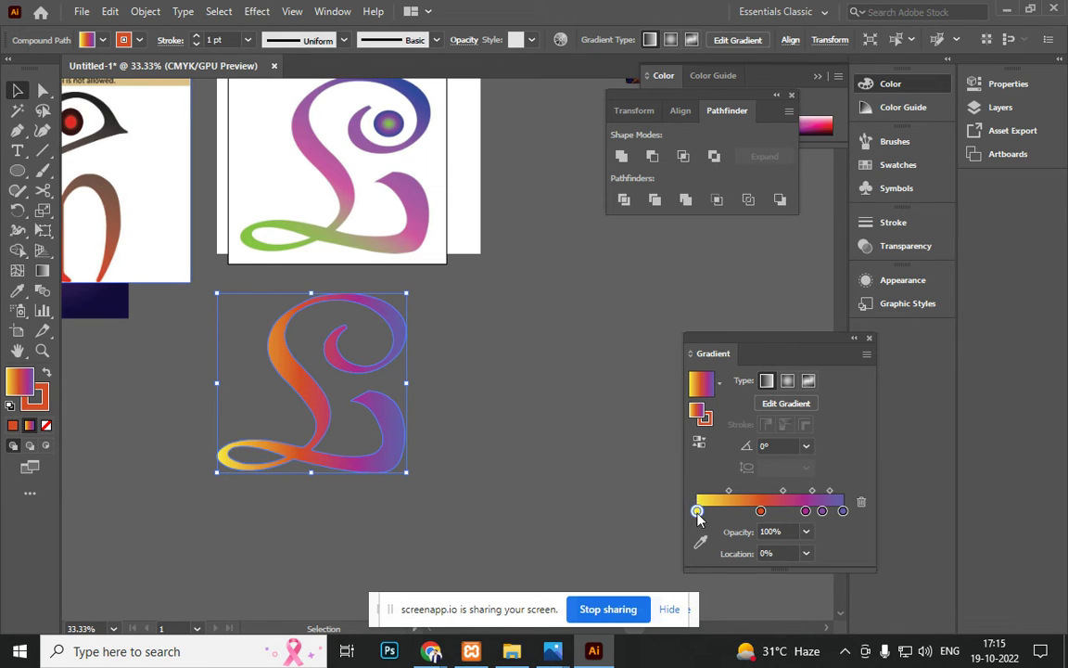
key("i")
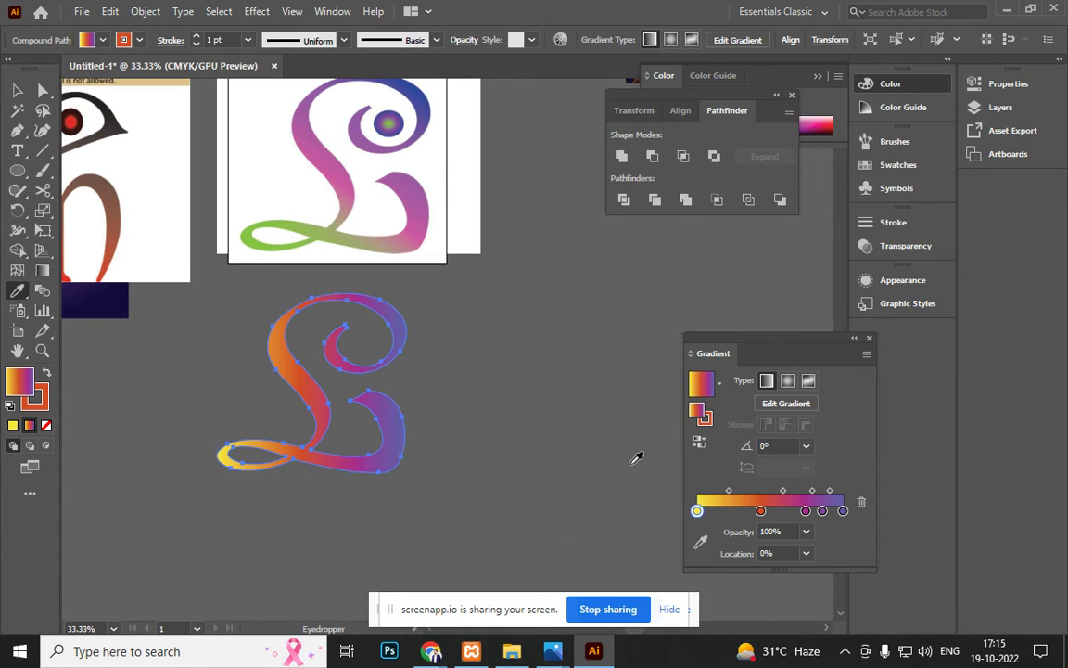
left_click(252, 232)
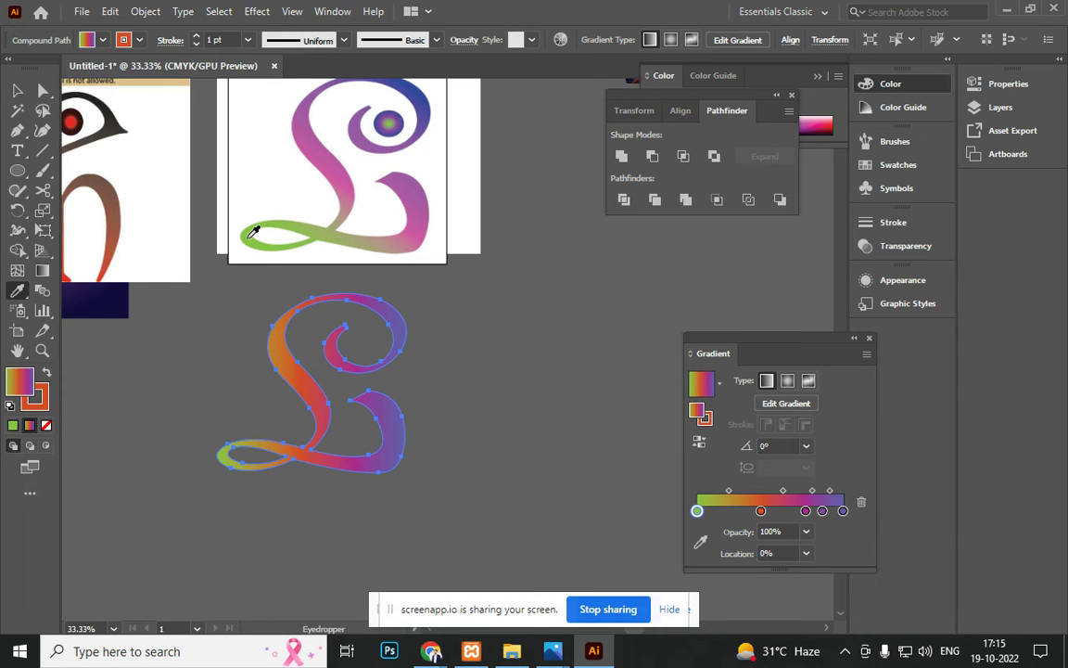
left_click(761, 511)
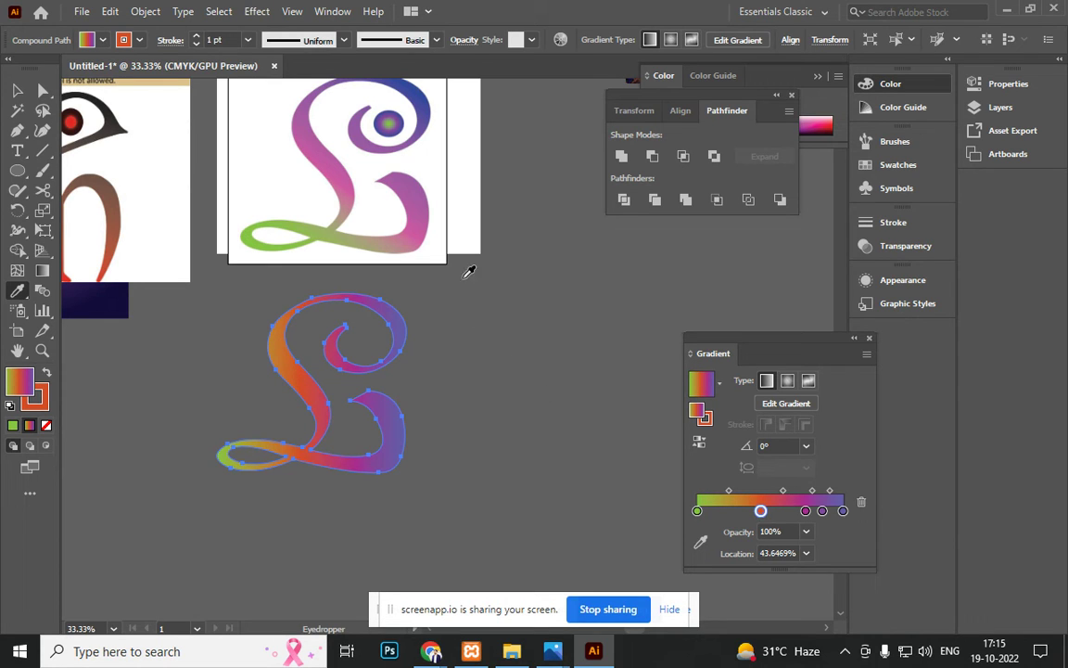
left_click(340, 164)
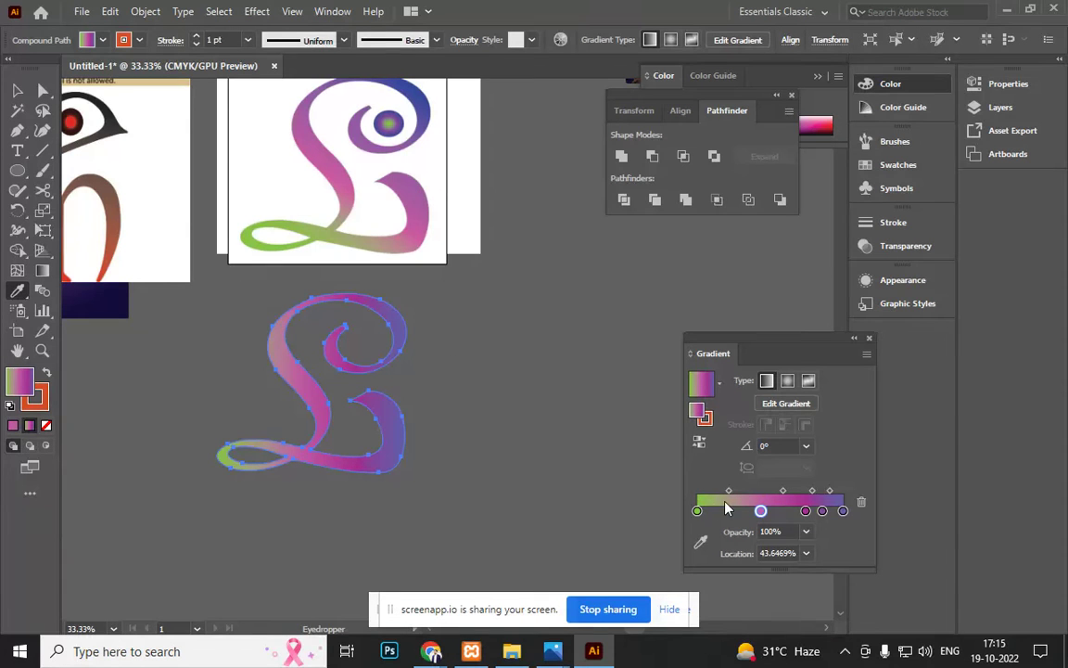
Step: Remove the gradient's magenta stop, and recolour the last two stops blue and purple from the reference letter
left_click(805, 511)
left_click_drag(806, 520, 799, 563)
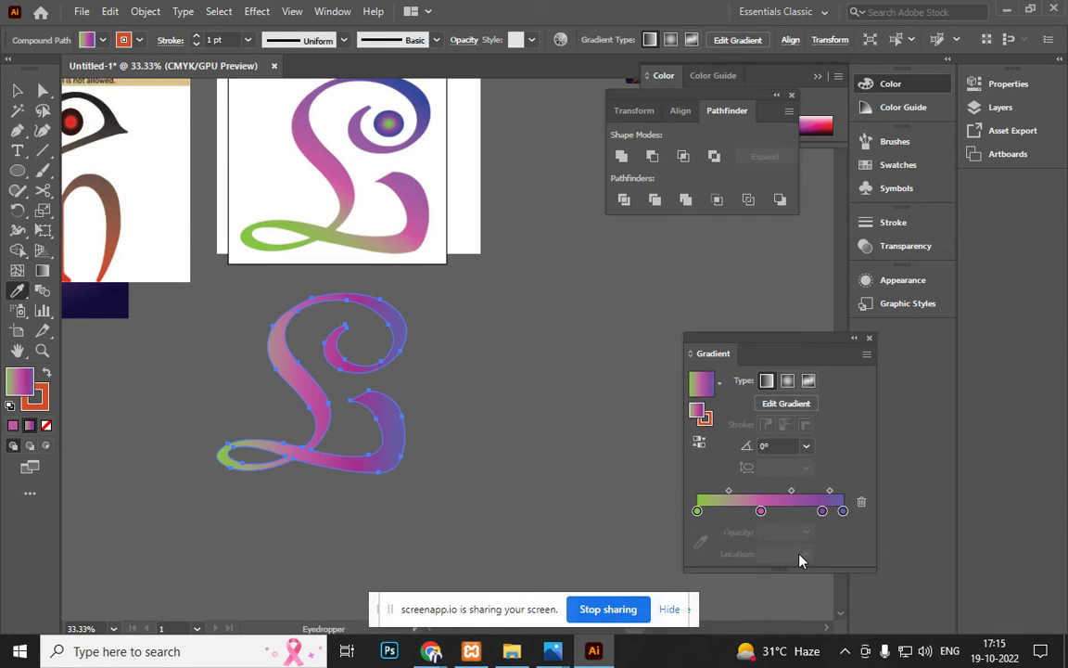
left_click(823, 511)
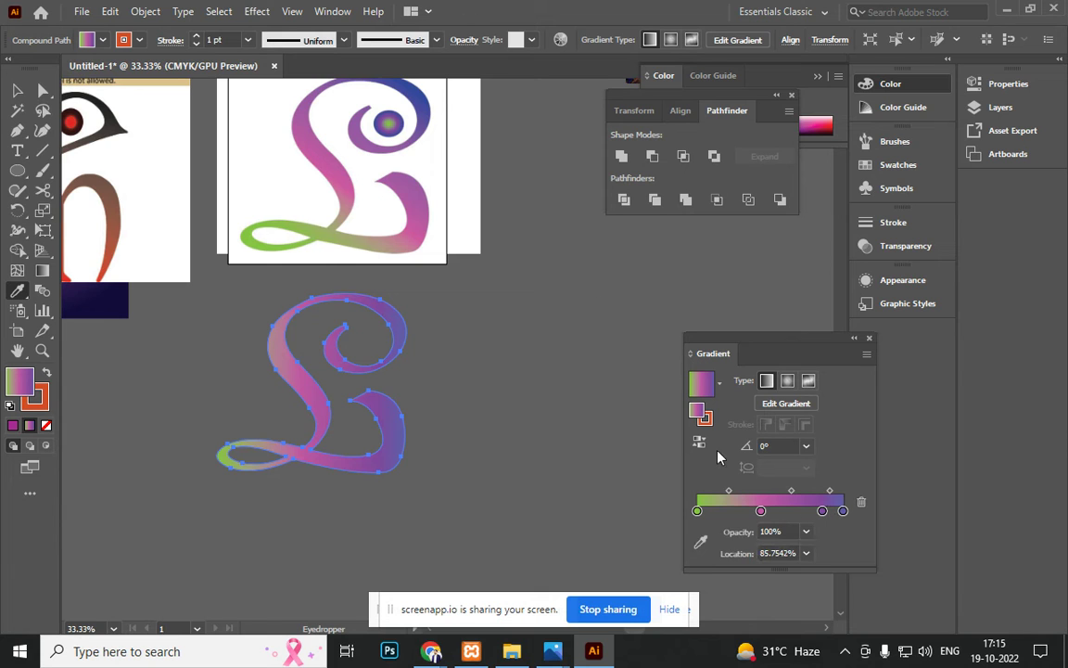
left_click(390, 89)
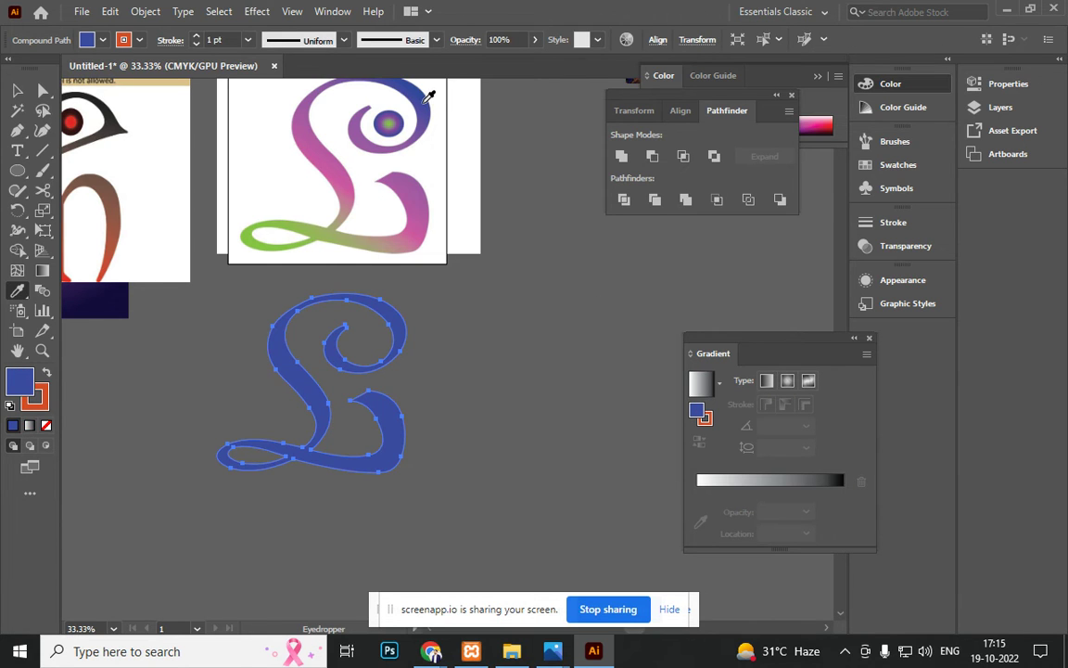
key("ctrl+z")
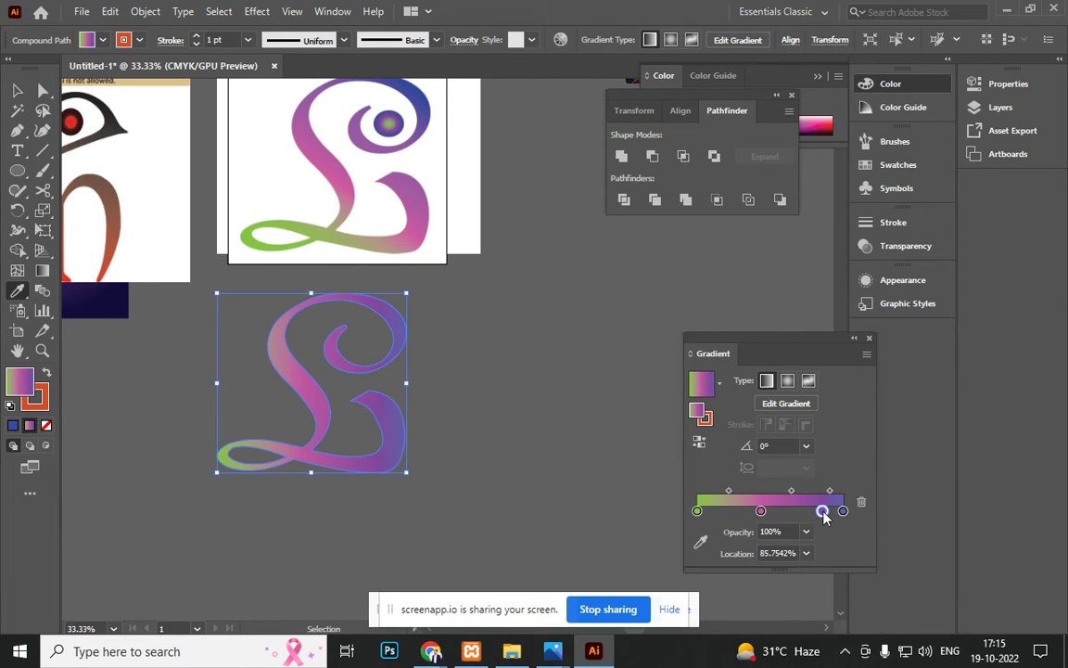
left_click(423, 88, "shift")
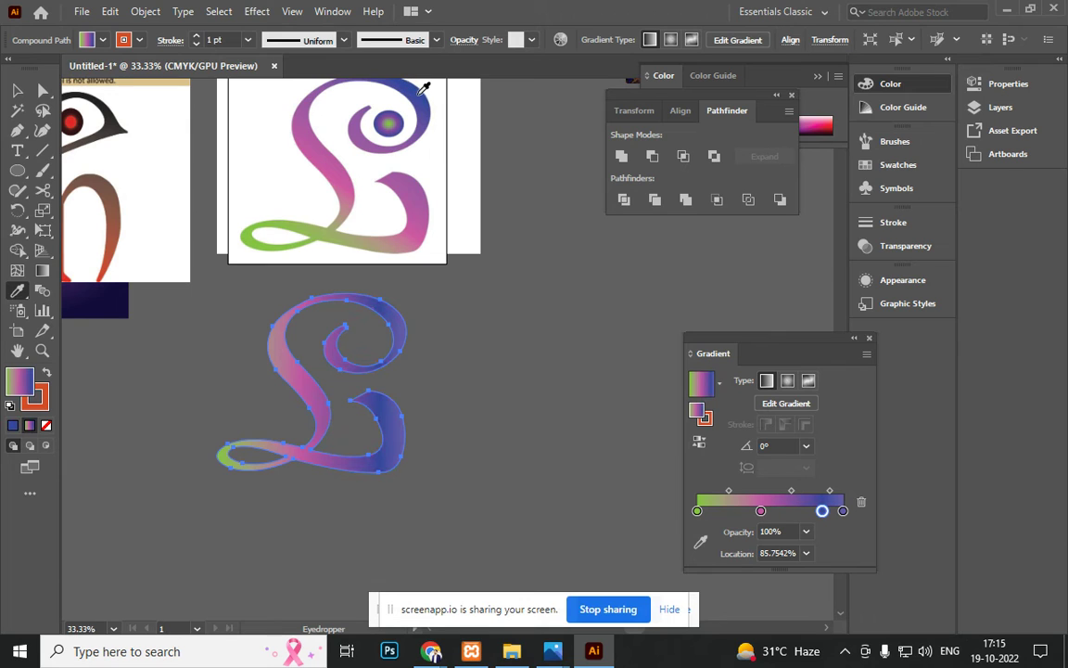
left_click(842, 510)
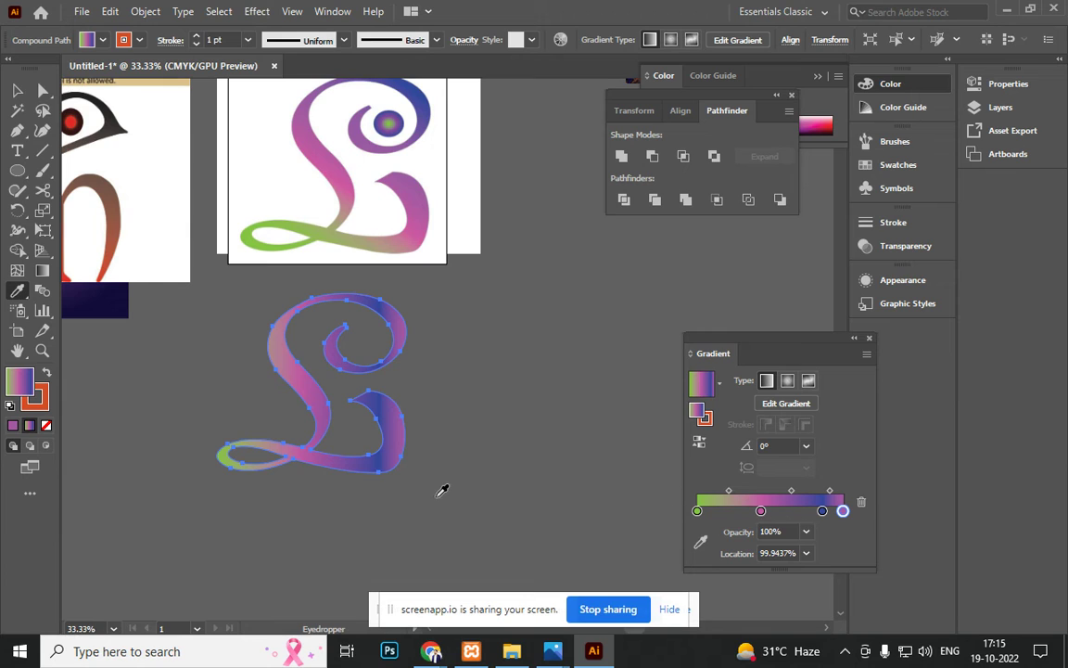
Step: Move the green-to-pink midpoint closer to the pink stop, and rotate the letter's gradient to about 9.4°, shifting it slightly
key("g")
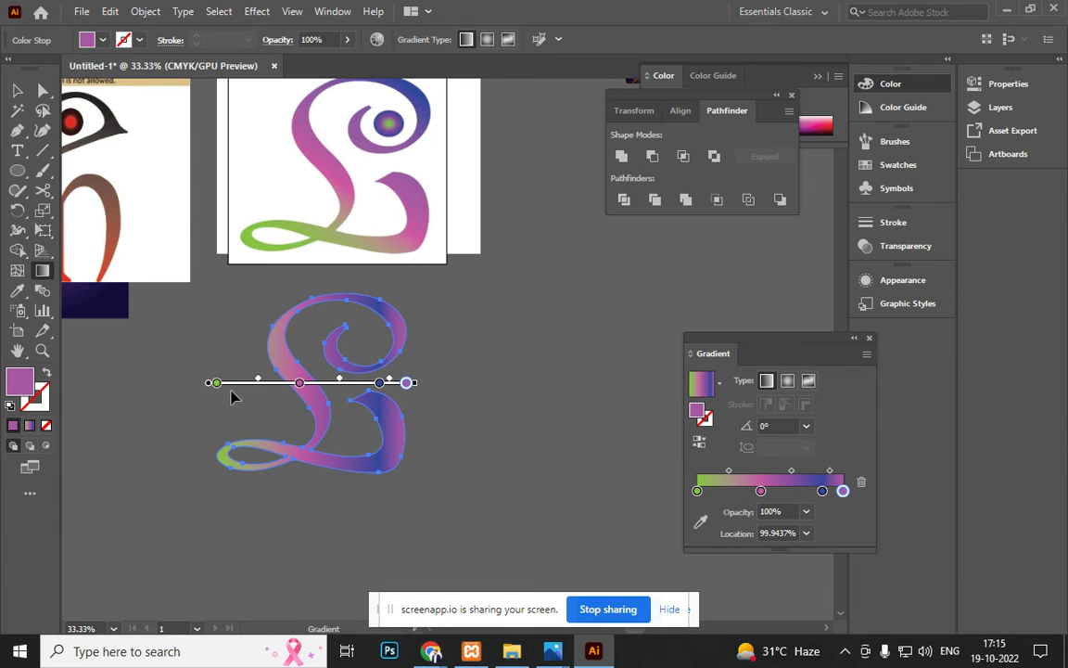
mouse_move(275, 387)
left_mouse_down()
mouse_move(279, 408)
mouse_move(278, 388)
left_mouse_up()
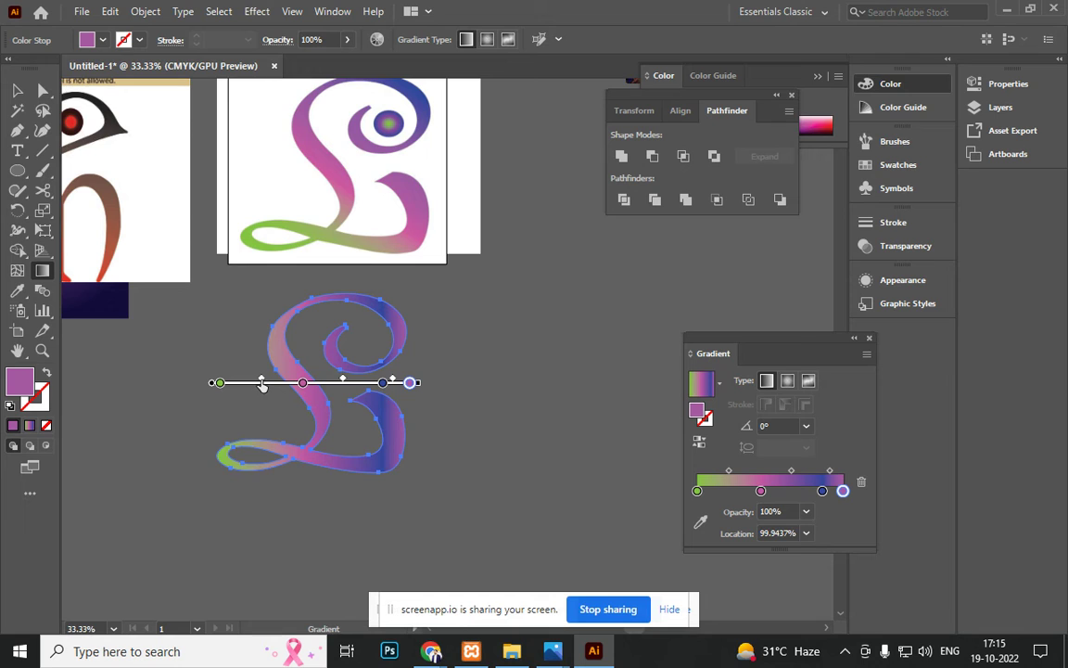
left_click_drag(262, 386, 290, 391)
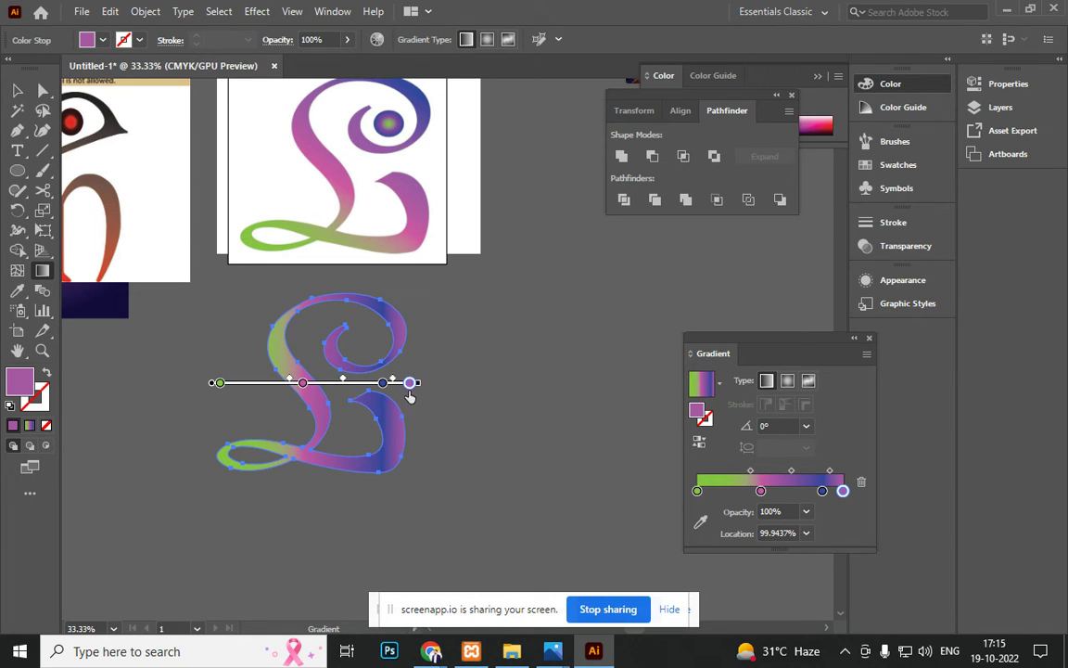
left_click_drag(422, 383, 387, 314)
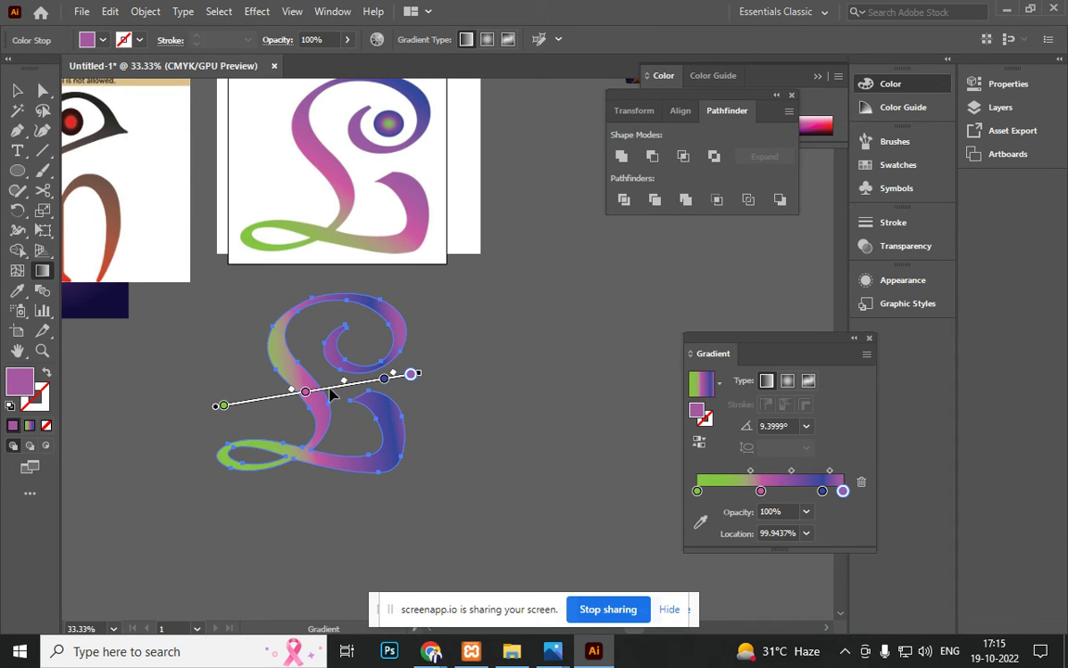
left_click_drag(334, 394, 326, 405)
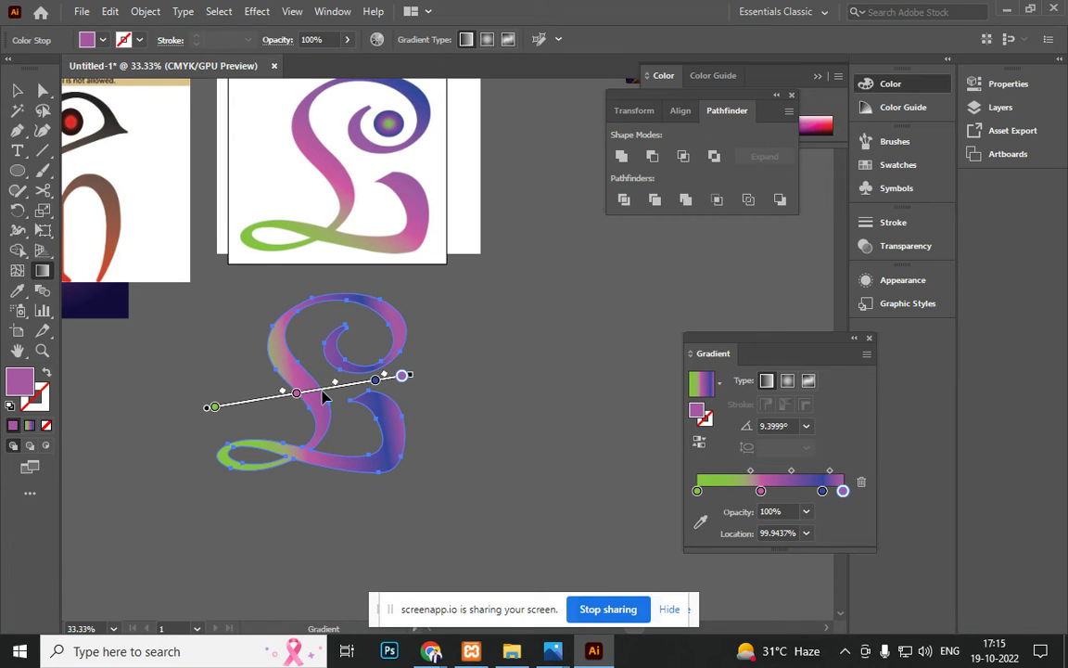
left_click_drag(324, 397, 325, 405)
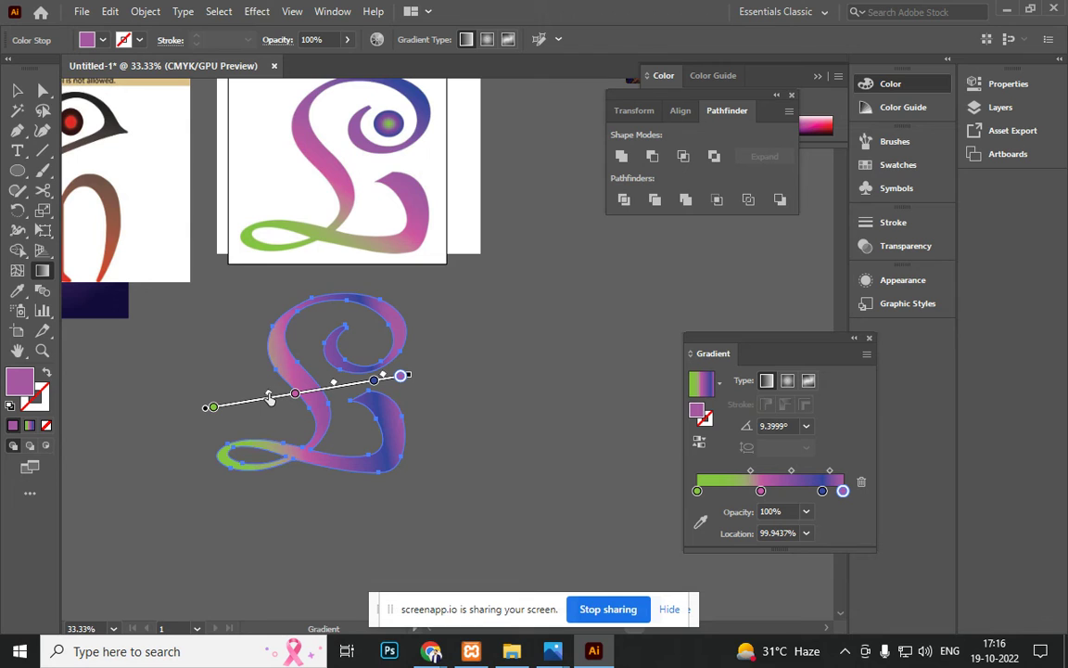
Step: Move the pink stop to about 56% and add an olive-green stop before it at about 39.5%
left_click_drag(265, 399, 264, 397)
mouse_move(294, 393)
left_mouse_down()
mouse_move(319, 395)
mouse_move(310, 396)
left_mouse_up()
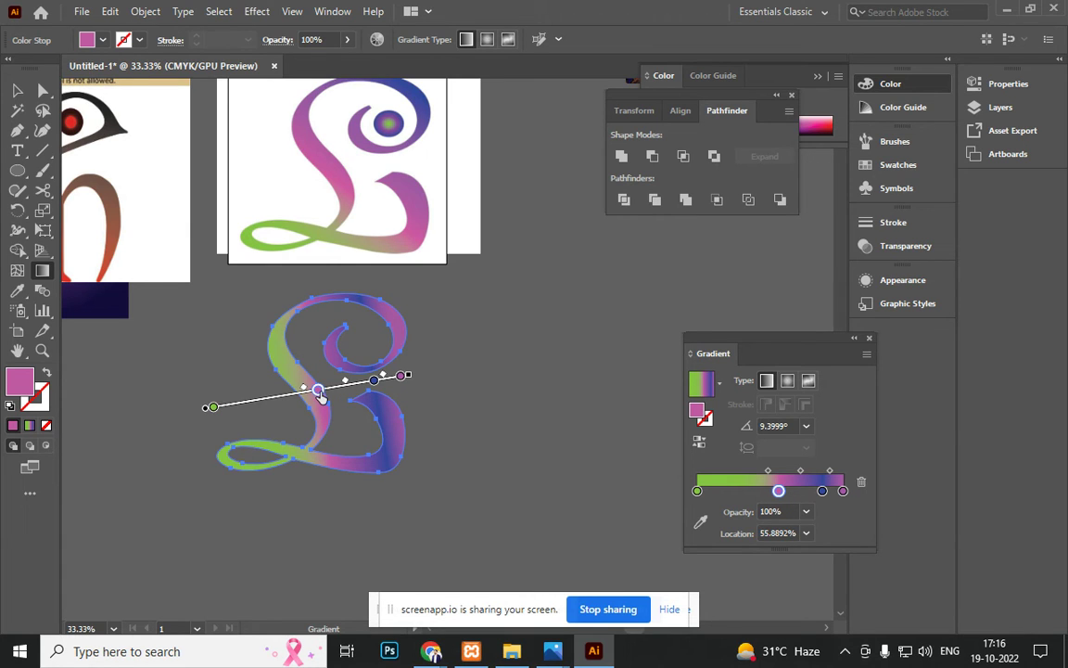
left_click_drag(212, 407, 316, 404)
key("ctrl+z")
left_click(295, 399)
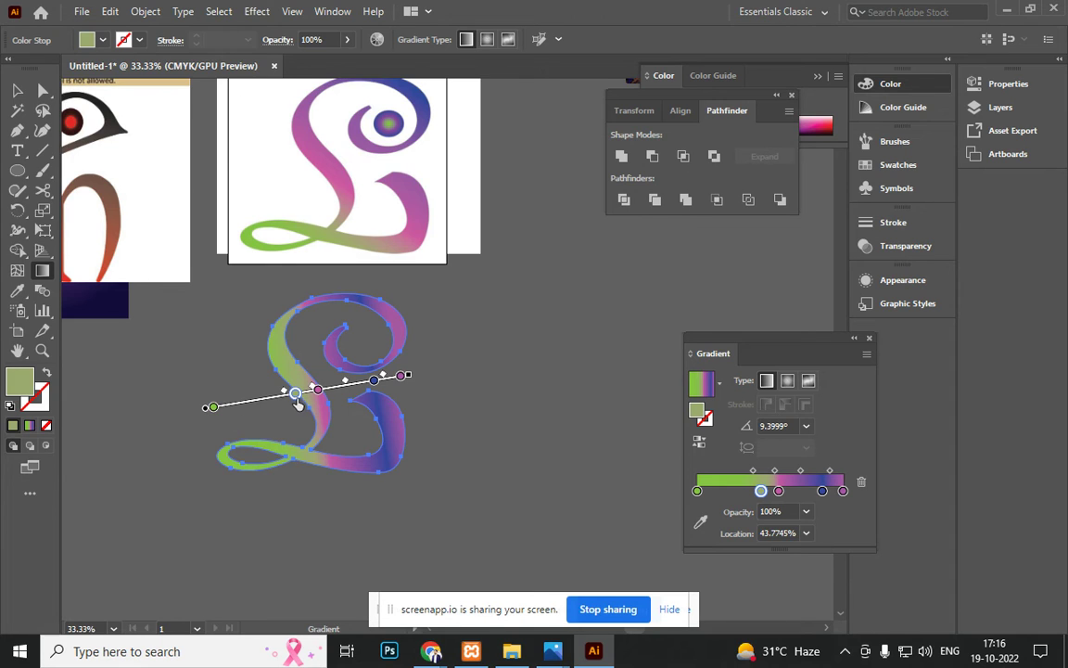
left_click_drag(298, 399, 289, 401)
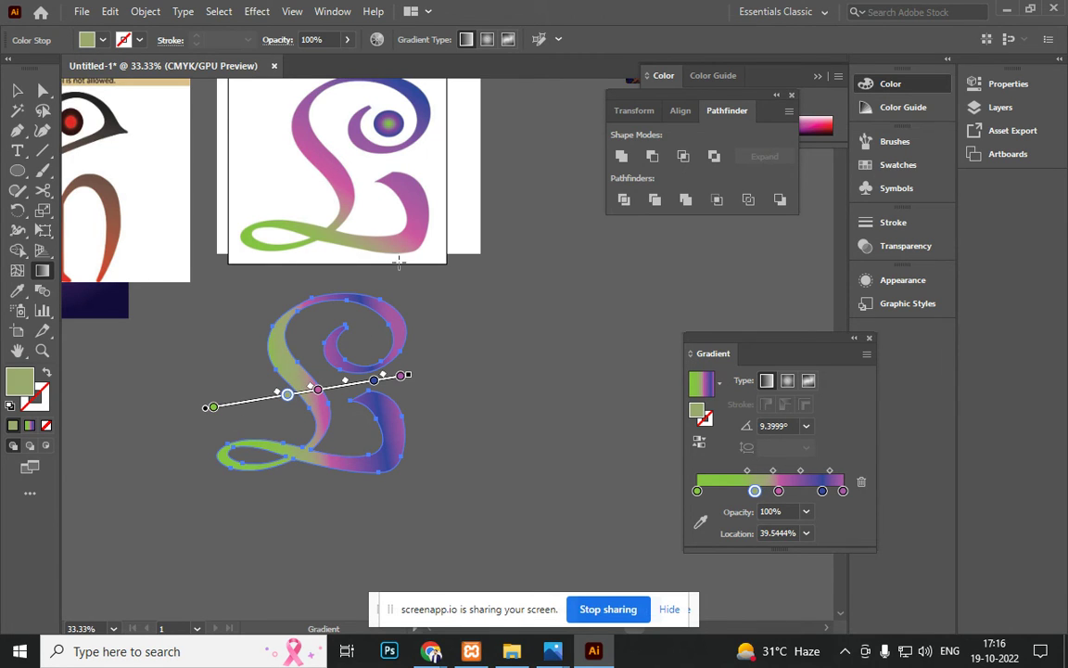
Step: Resample a brighter pink for the middle pink stop, and recolour the blue stop with the reference letter's pink
left_click(319, 390)
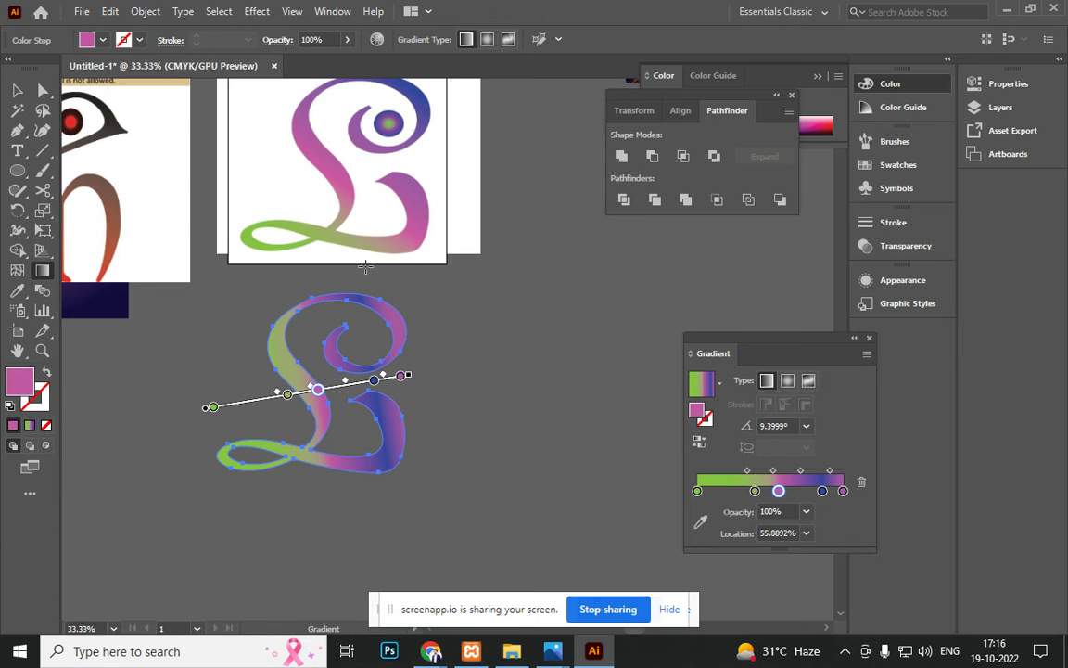
key("i")
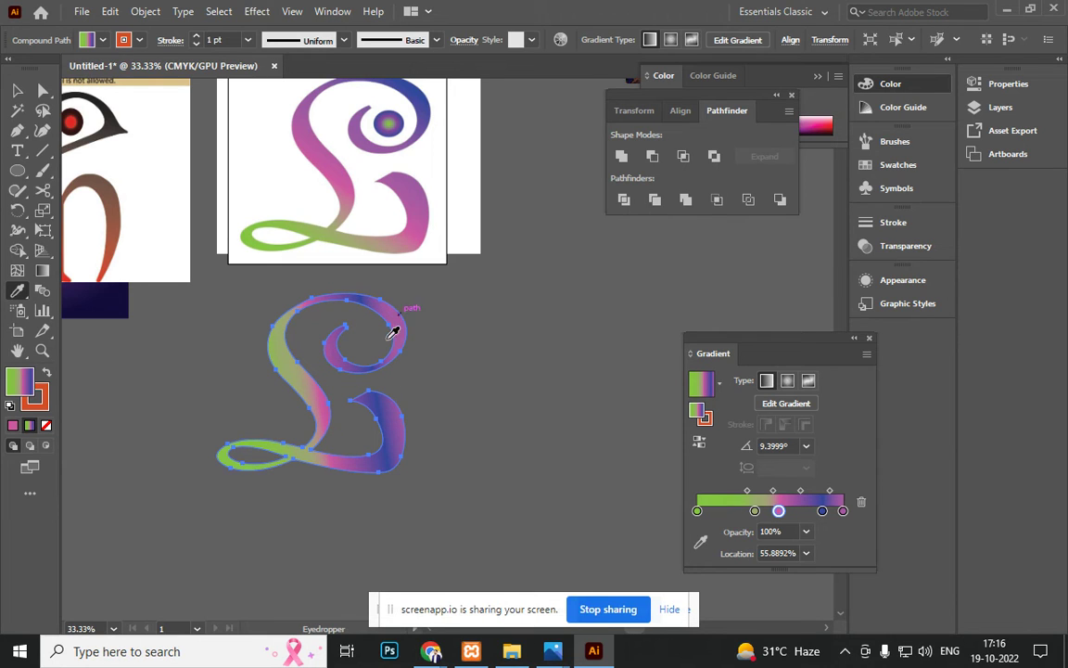
left_click(315, 425)
key("g")
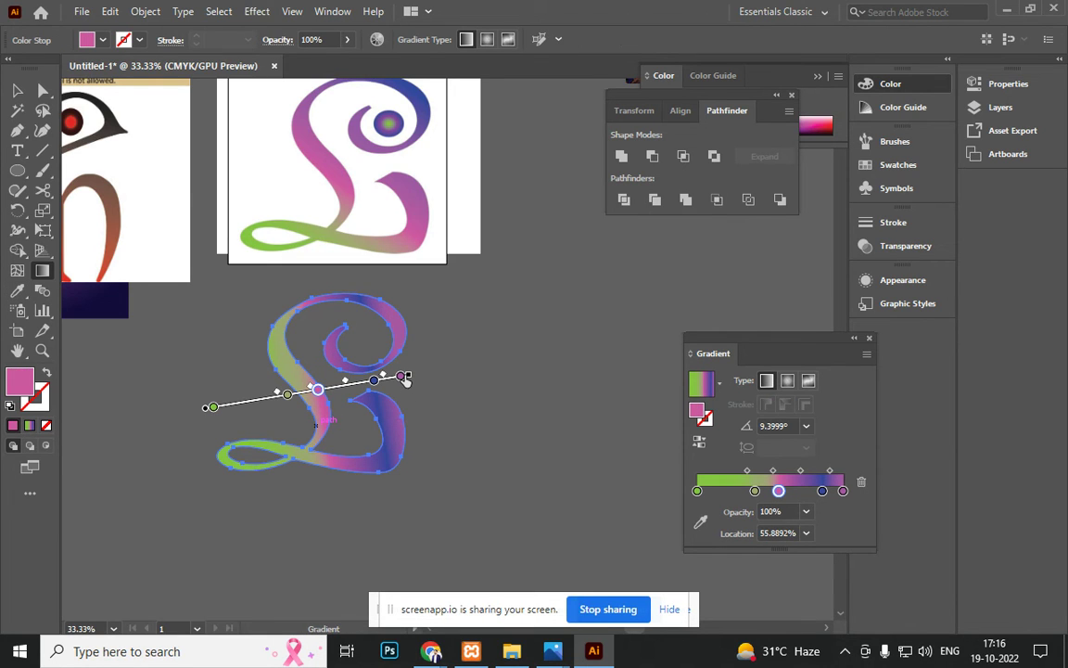
left_click(375, 382)
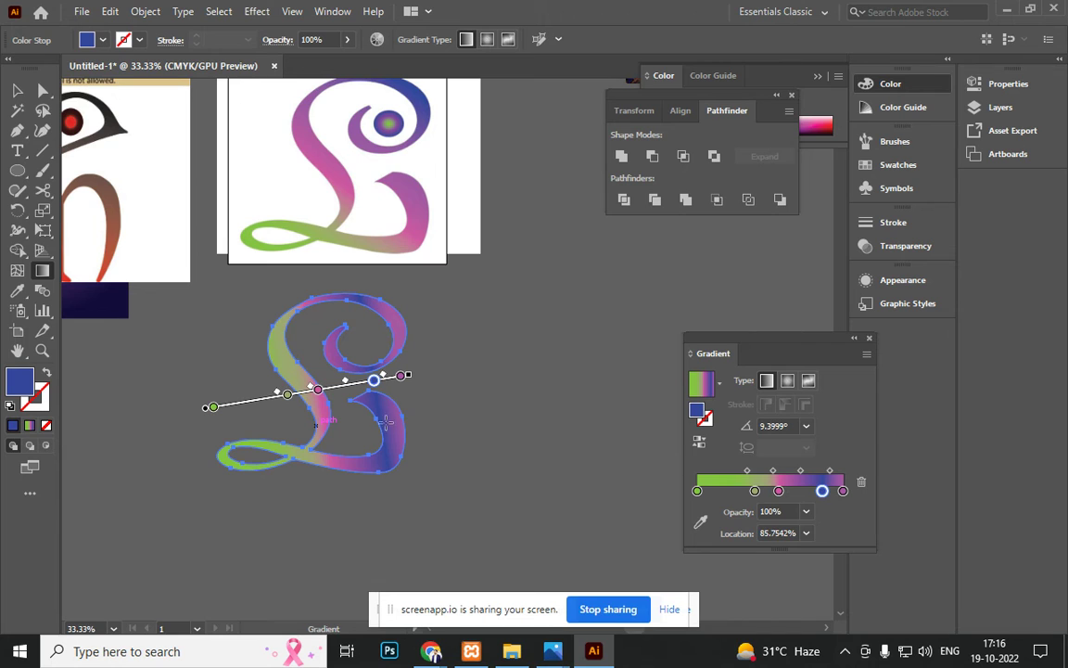
key("i")
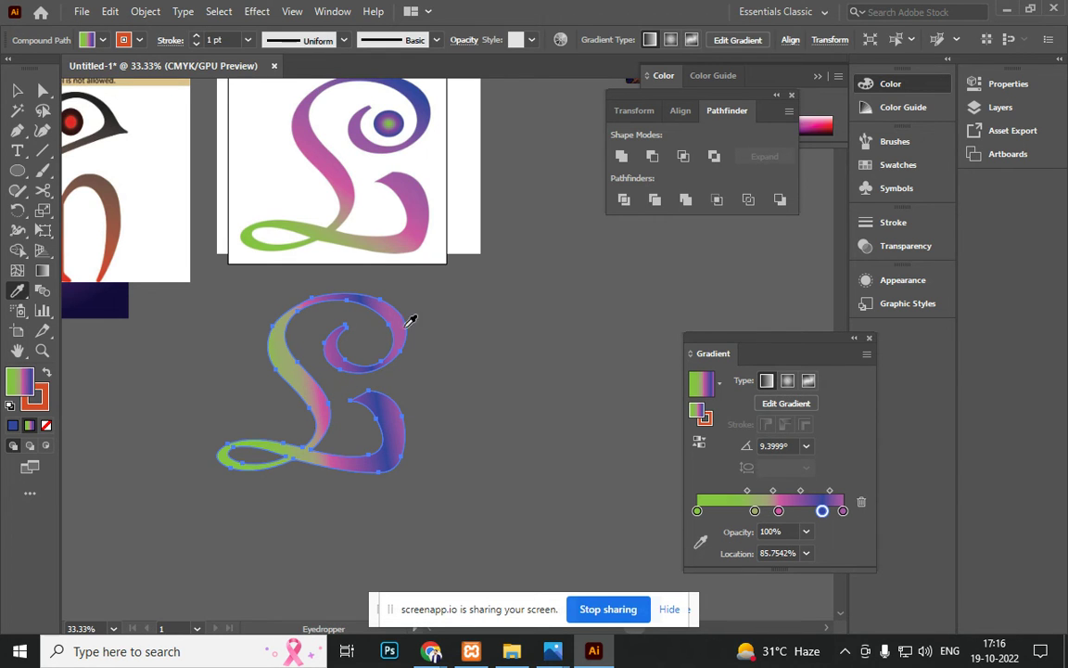
left_click(419, 226)
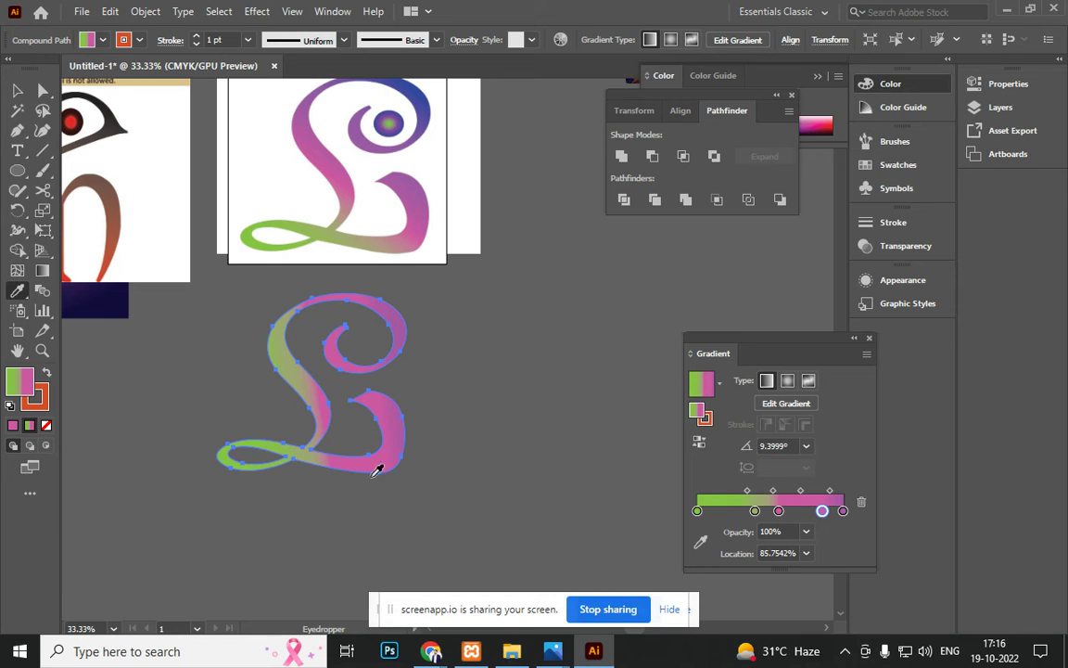
Step: Move the second pink stop to about 81.5%, and extend the gradient's end beyond the letter's right edge
key("v")
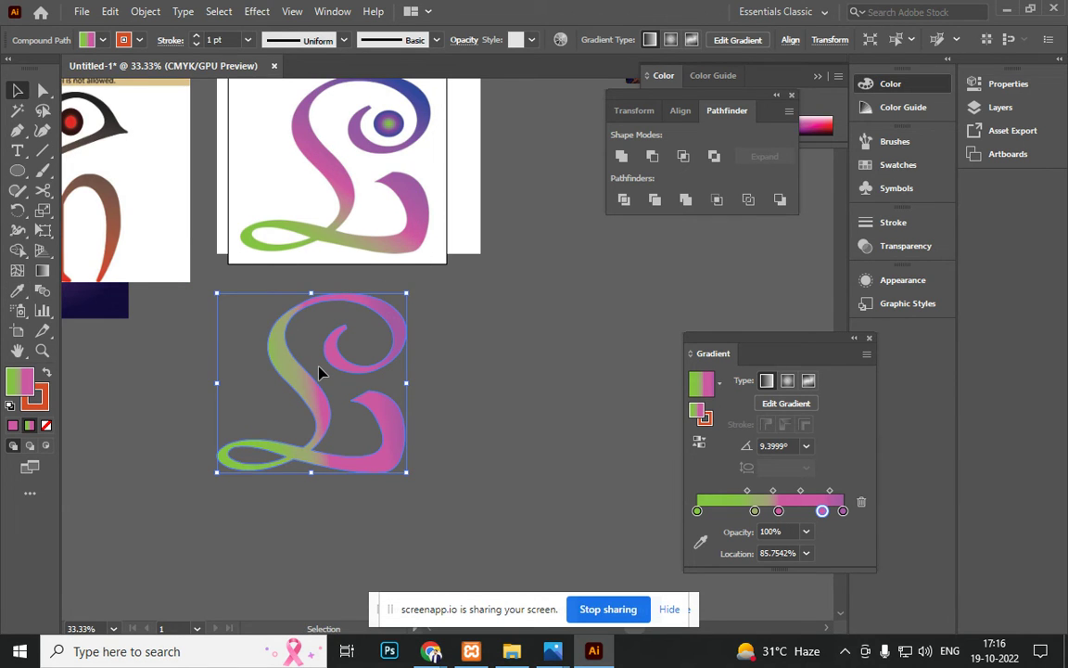
key("g")
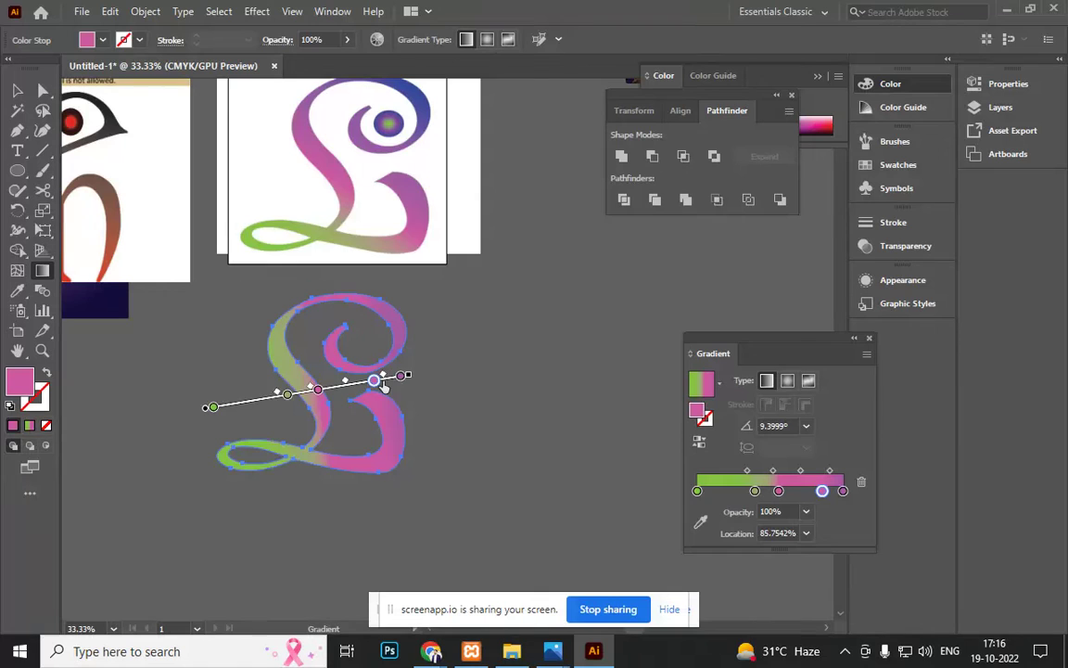
left_click_drag(376, 383, 367, 384)
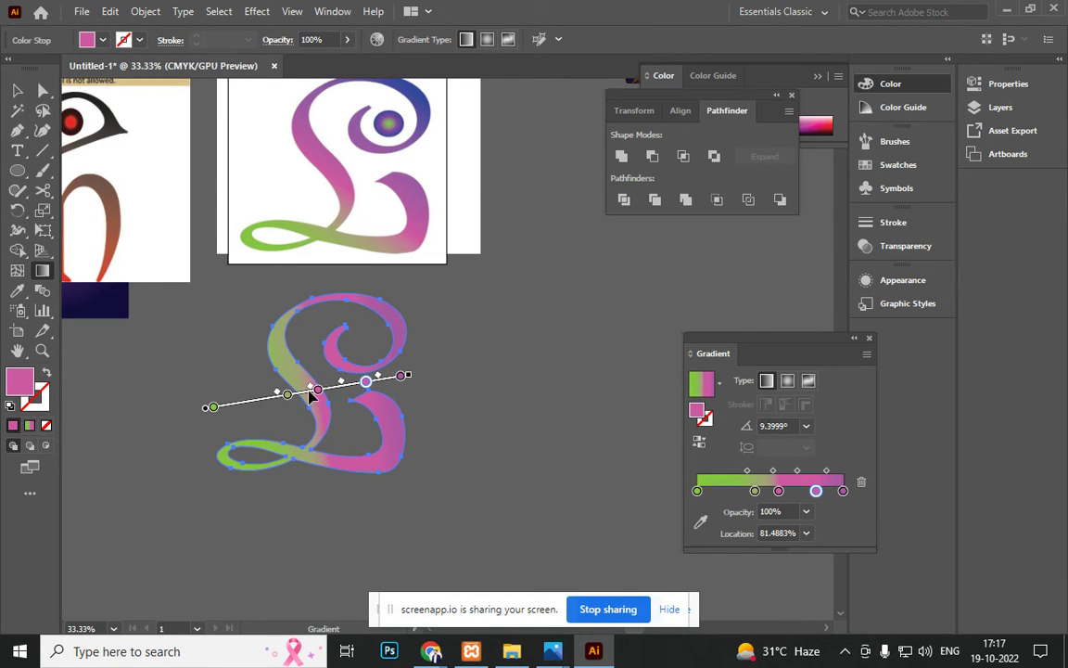
left_click_drag(298, 394, 303, 406)
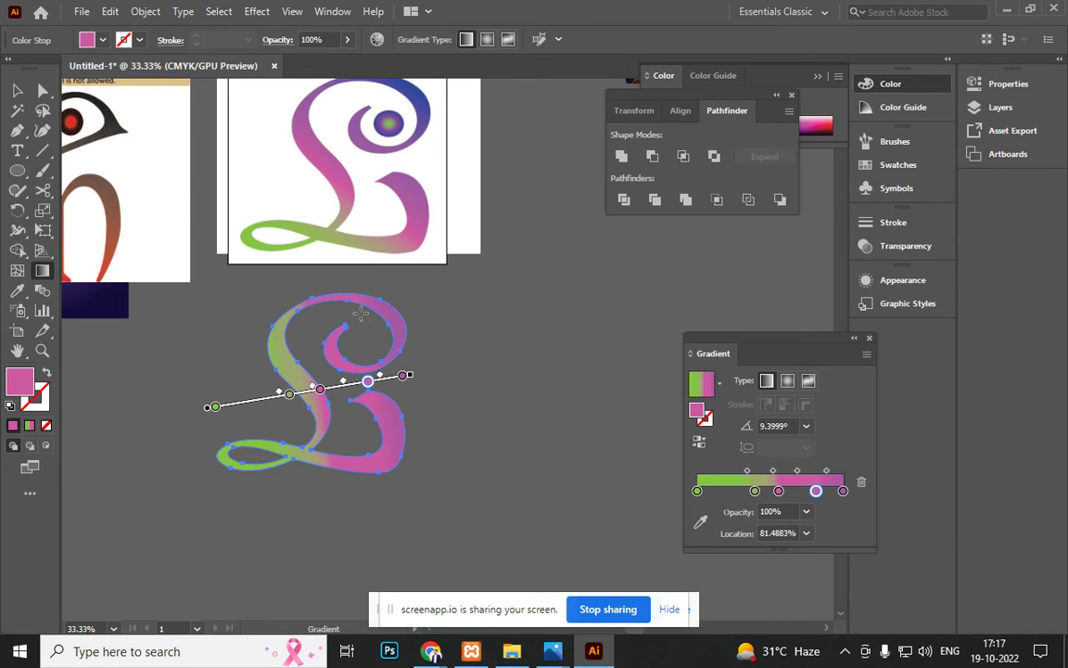
mouse_move(409, 377)
left_mouse_down()
mouse_move(463, 368)
mouse_move(431, 372)
left_mouse_up()
Step: Recolour the gradient's end stop with the blue sampled from the reference letter's upper curl
double_click(422, 373)
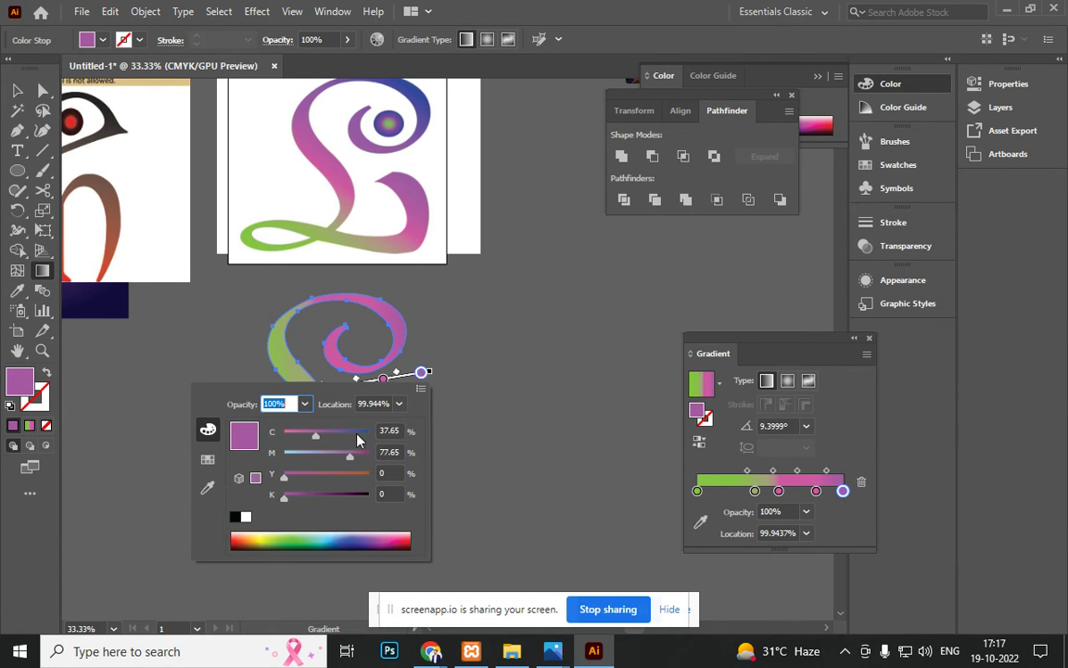
left_click(422, 373)
key("i")
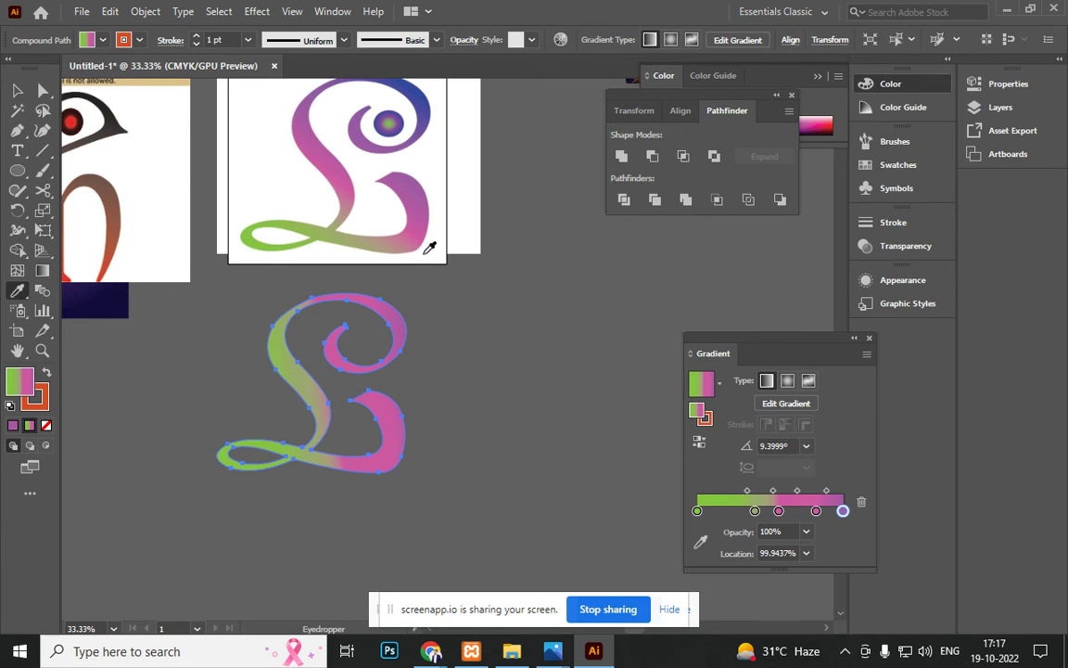
left_click(424, 96)
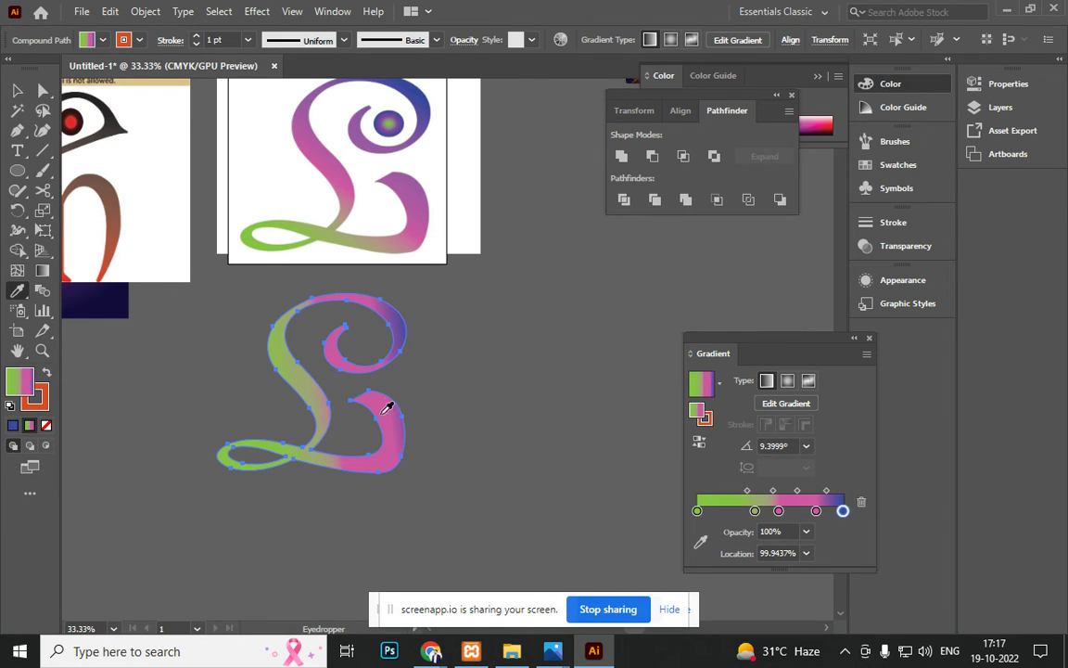
key("g")
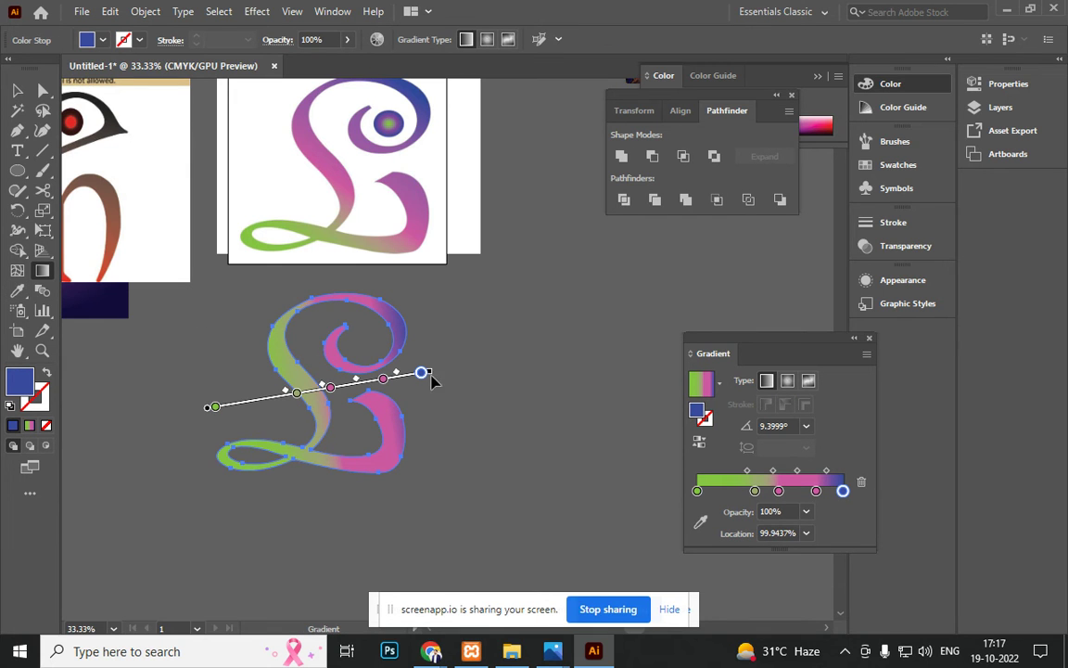
Step: Rotate the letter's linear gradient to about 30.9° and move the second pink stop to about 67.8%
mouse_move(436, 371)
left_mouse_down()
mouse_move(446, 322)
mouse_move(408, 318)
left_mouse_up()
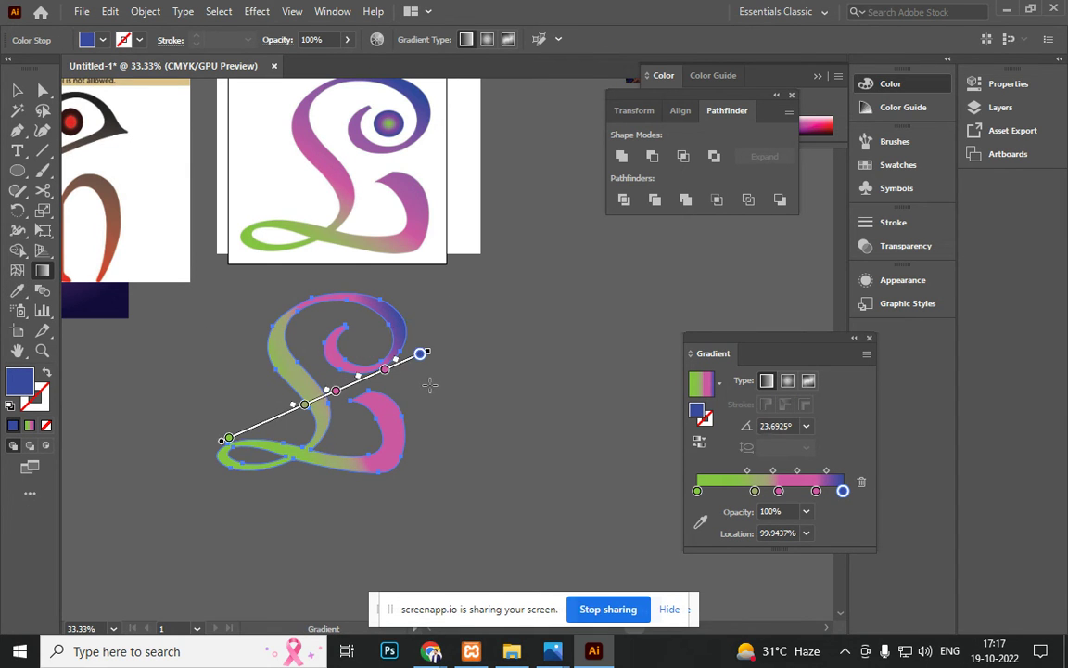
left_click_drag(436, 351, 432, 321)
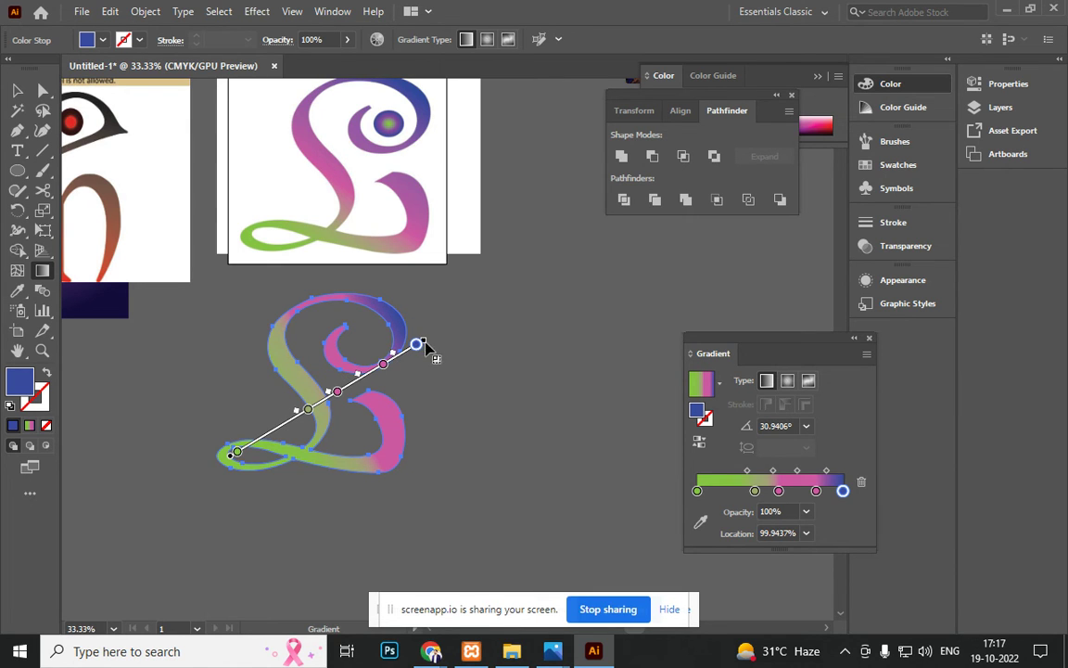
left_click(383, 365)
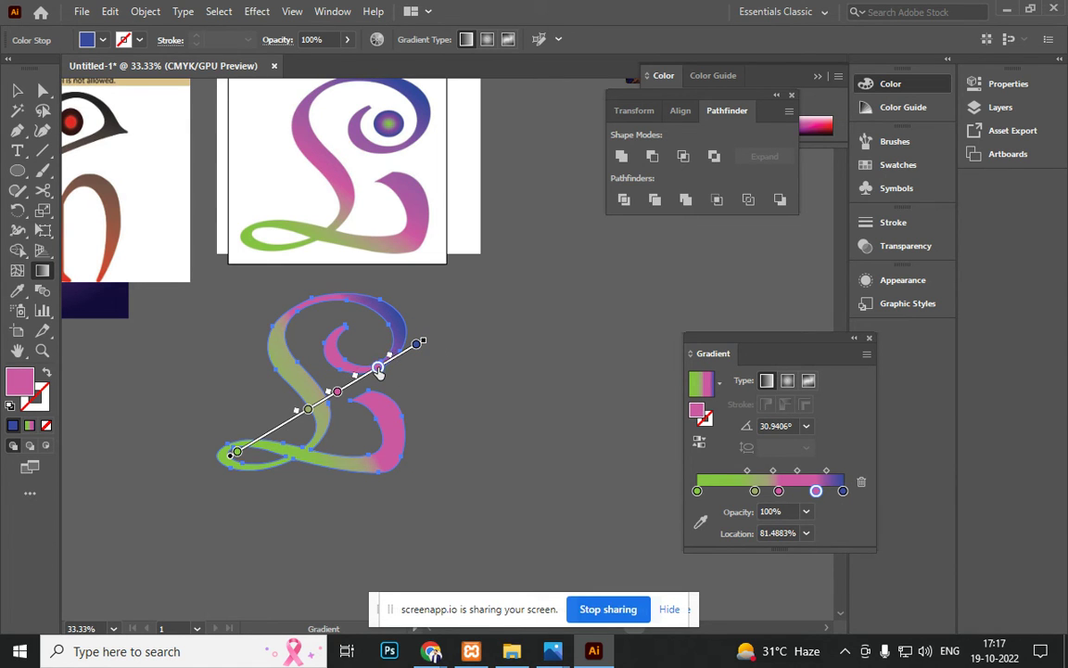
left_click_drag(380, 371, 358, 381)
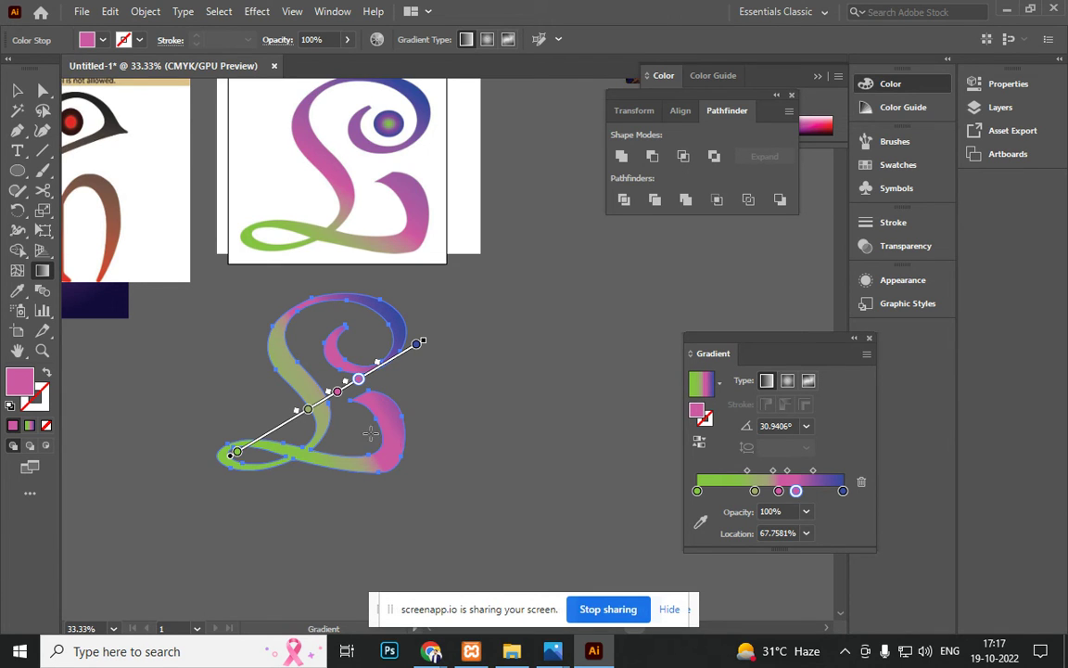
Step: Delete the olive-green stop from the letter's gradient and move the first pink stop to about 41.4%
left_click(337, 392)
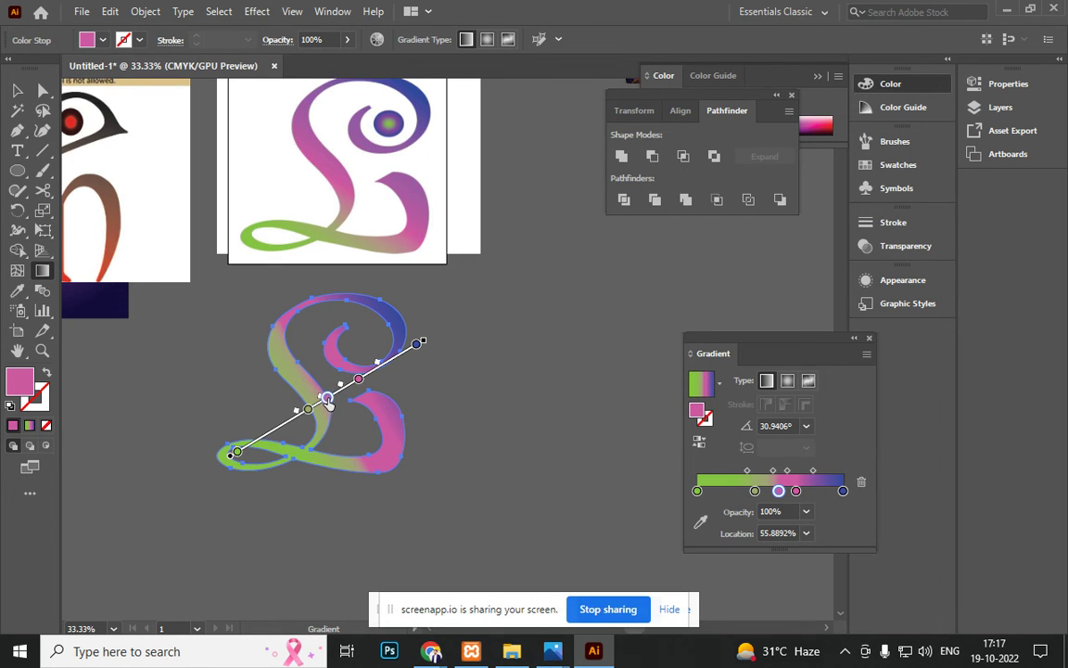
mouse_move(336, 399)
left_mouse_down()
mouse_move(348, 395)
mouse_move(312, 407)
left_mouse_up()
double_click(313, 406)
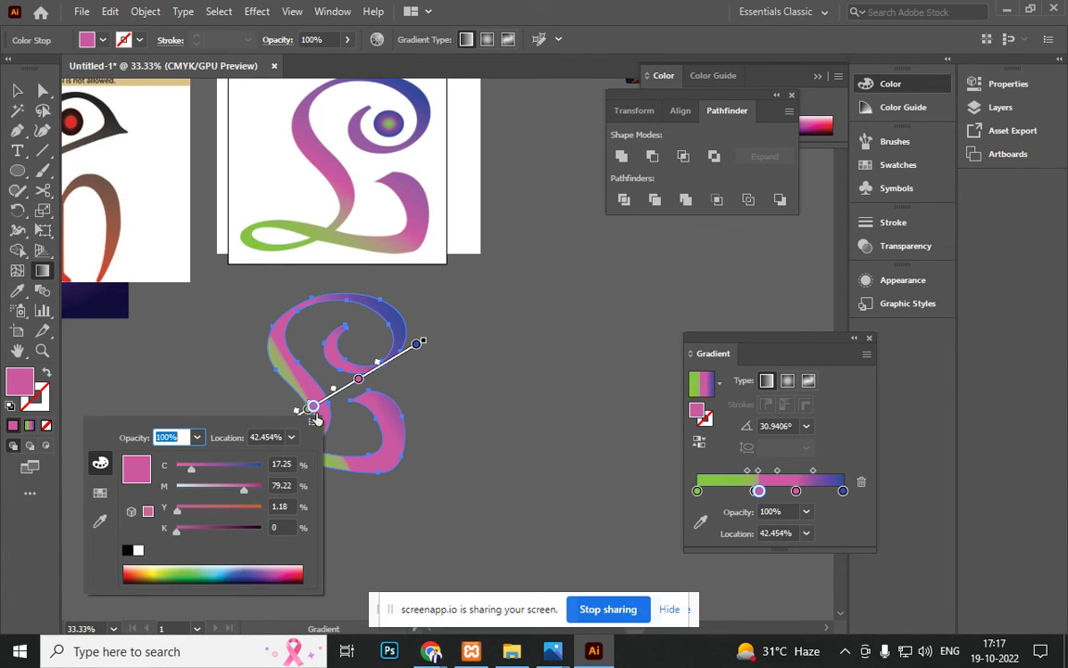
key("Escape")
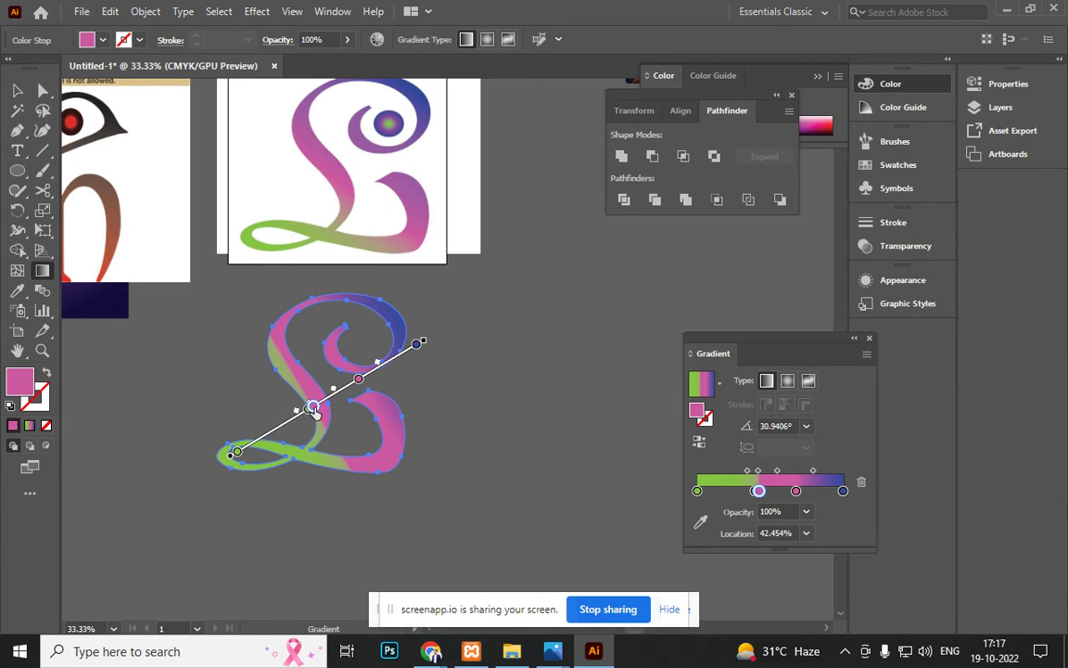
left_click(320, 403)
left_click(308, 408)
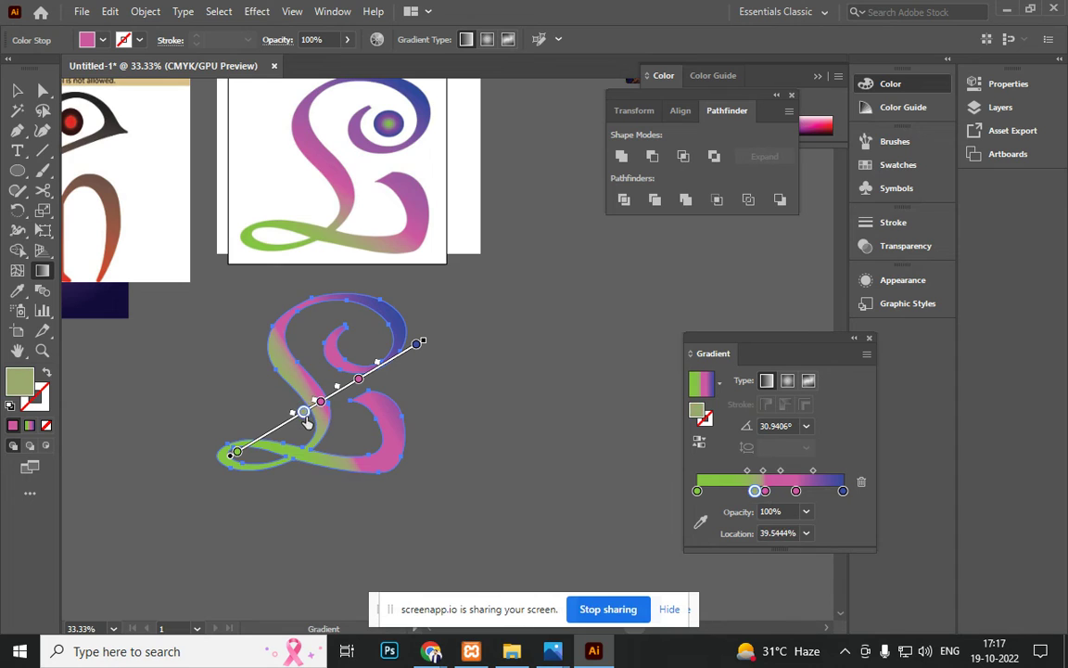
key("Delete")
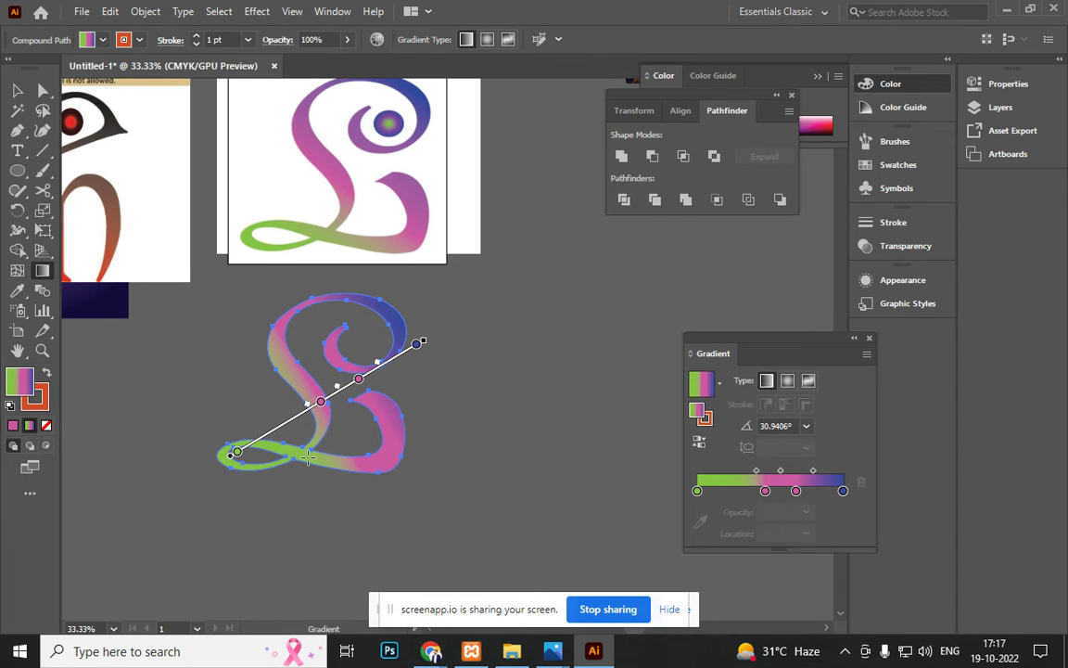
left_click_drag(323, 410, 315, 417)
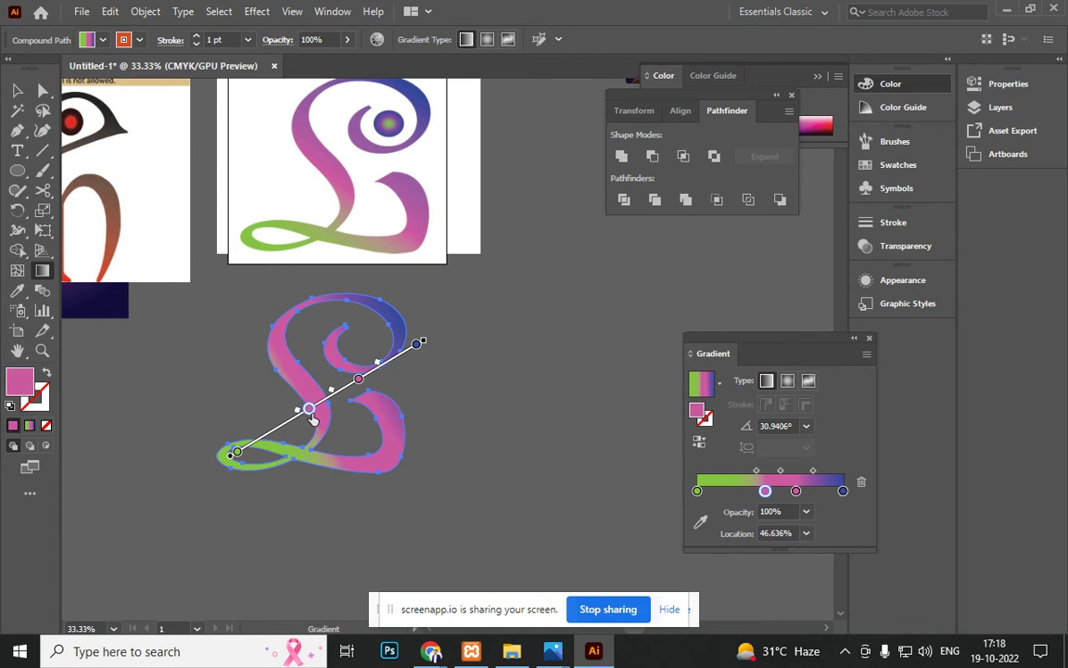
Step: Lengthen and reposition the letter's gradient at about 38.7°, with the first pink stop at about 43.7%
left_click_drag(418, 342, 432, 333)
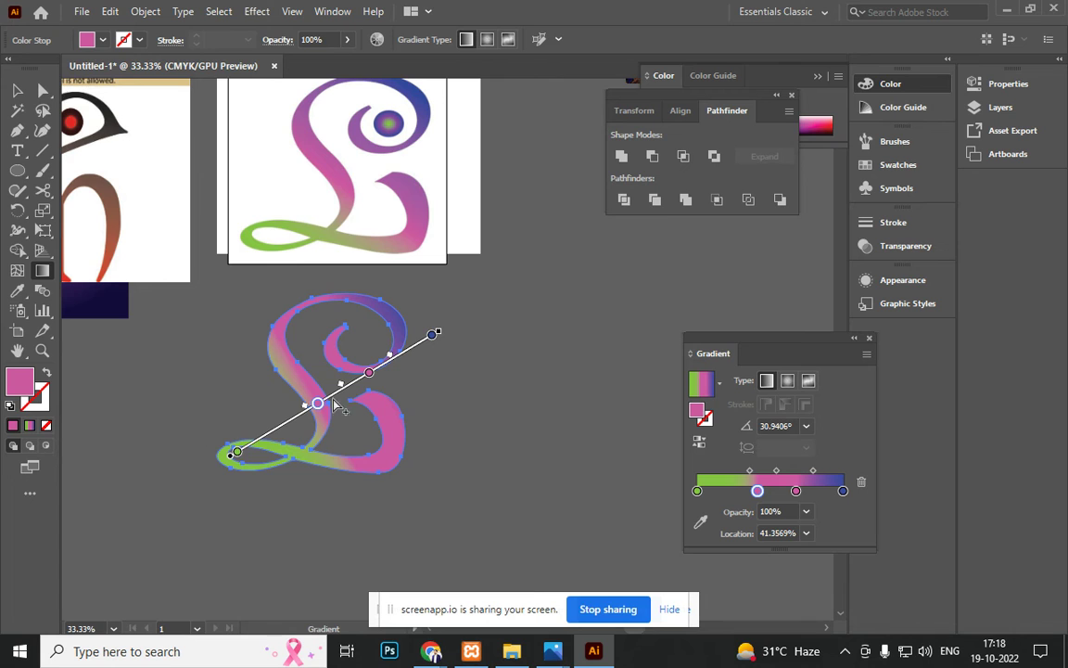
left_click_drag(336, 398, 326, 403)
left_click_drag(435, 335, 432, 315)
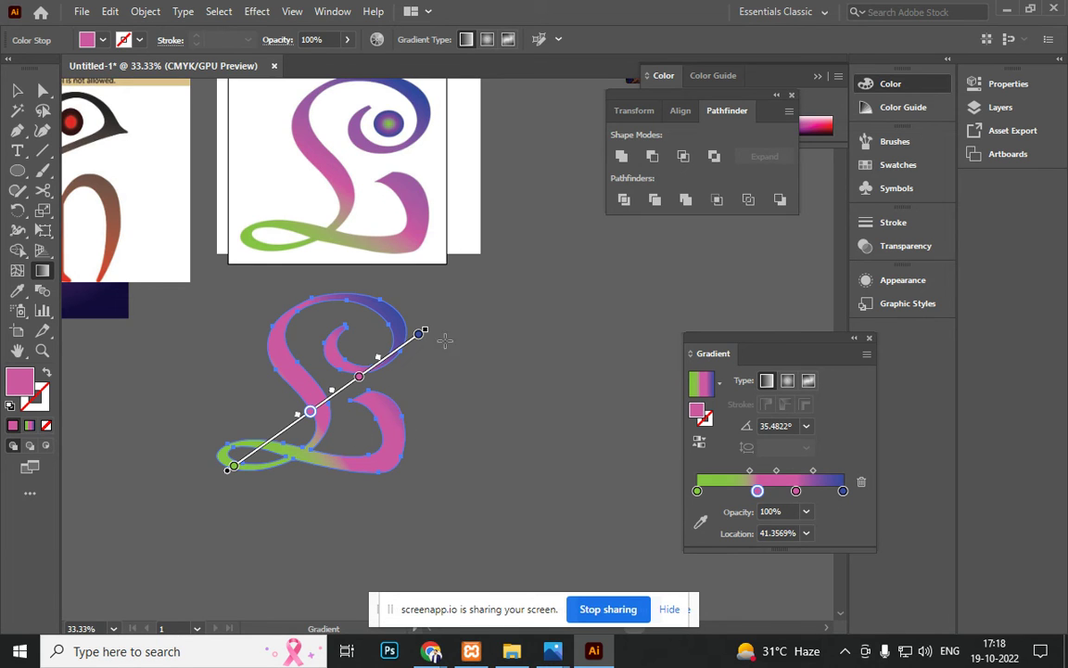
left_click_drag(313, 414, 317, 410)
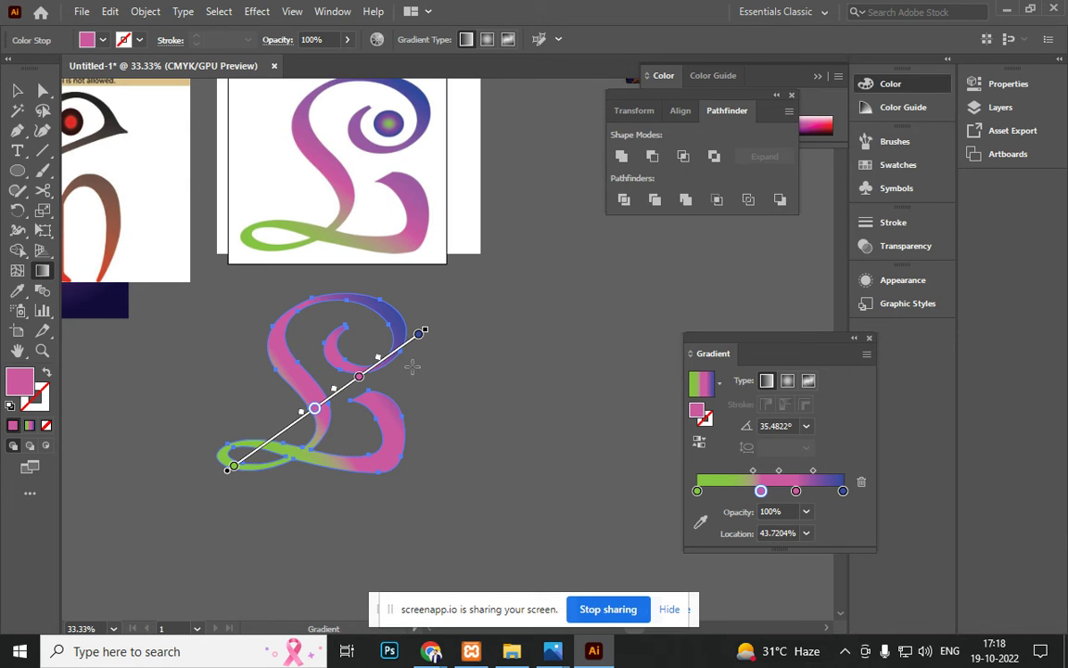
left_click_drag(425, 329, 433, 324)
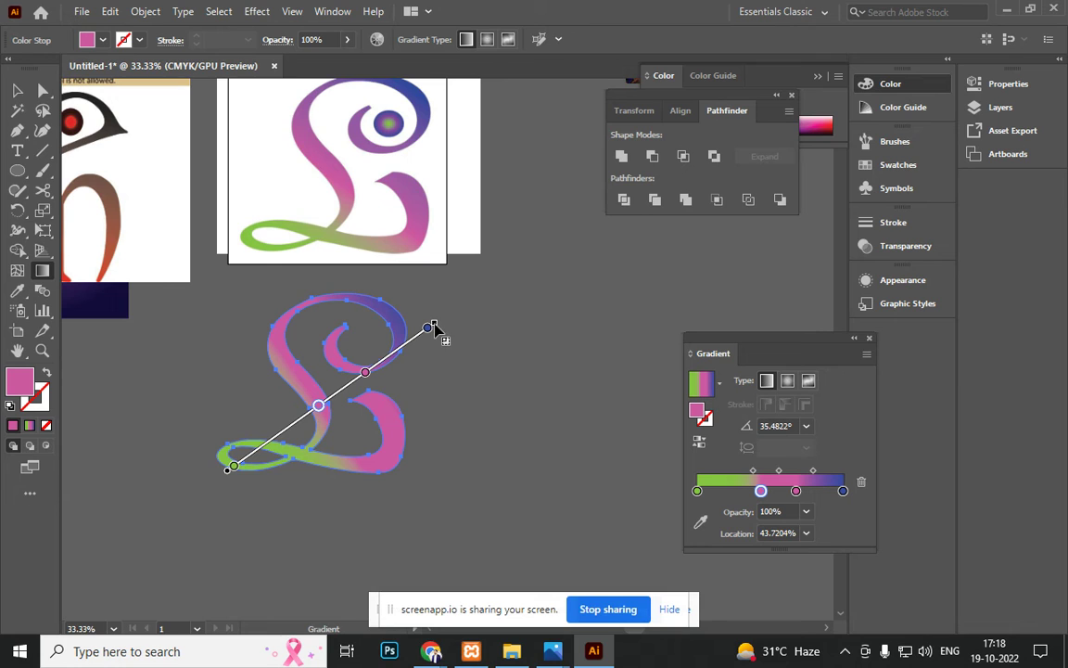
left_click_drag(436, 322, 430, 310)
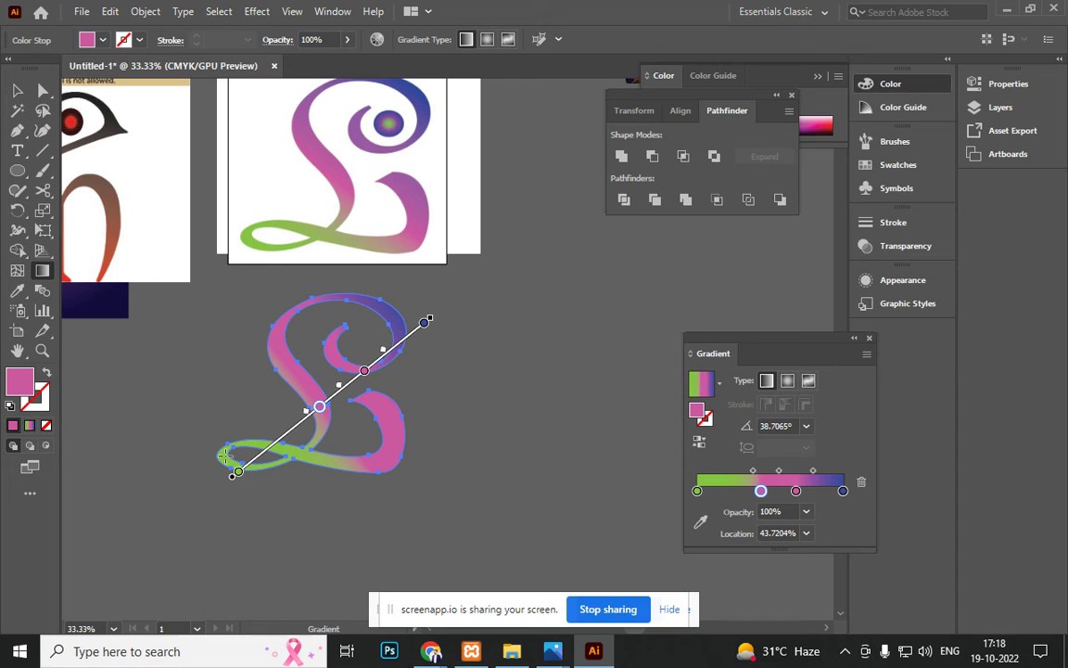
left_click_drag(428, 319, 444, 306)
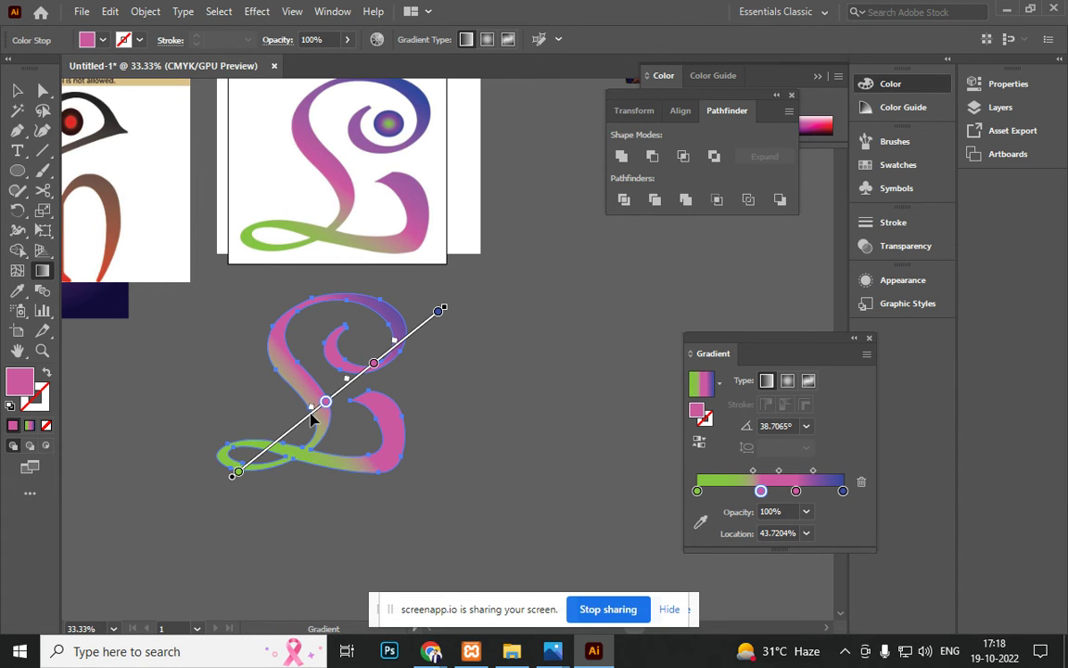
left_click_drag(311, 420, 306, 426)
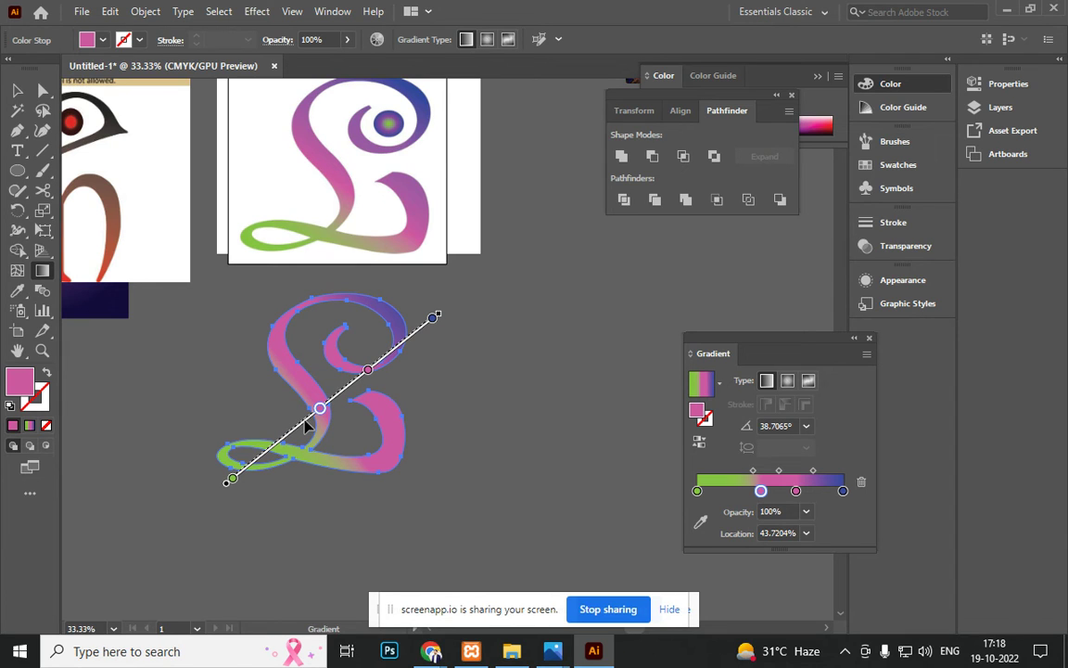
Step: Add a blue stop at about 85.6%, move the first pink stop to about 40.8%, and deselect the letter
left_click(419, 328)
left_click_drag(419, 334, 403, 343)
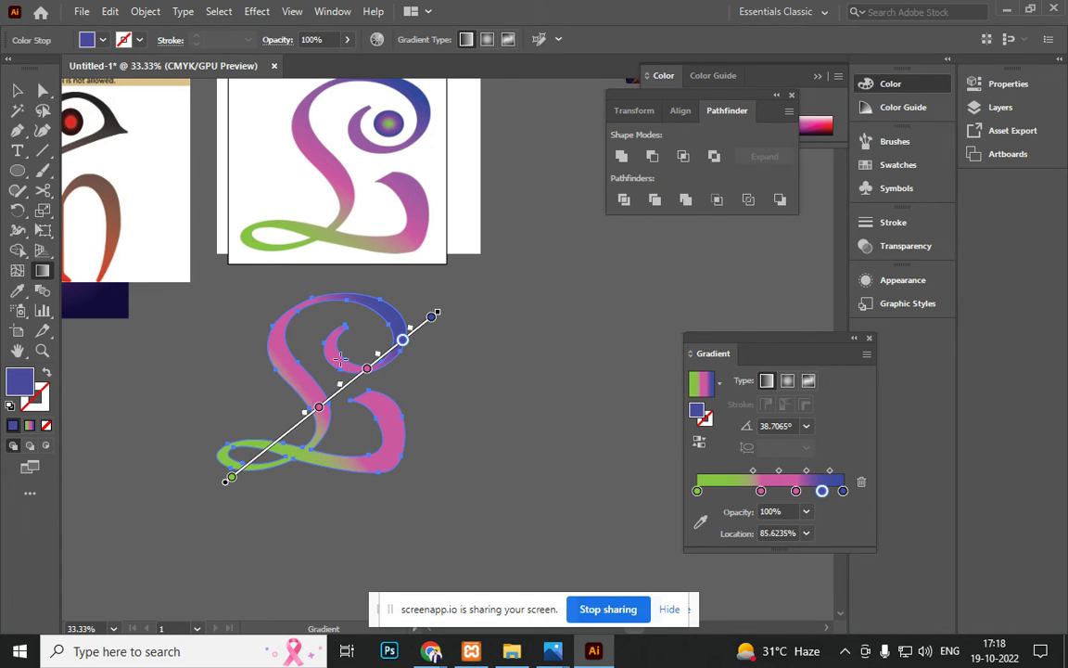
left_click(318, 408)
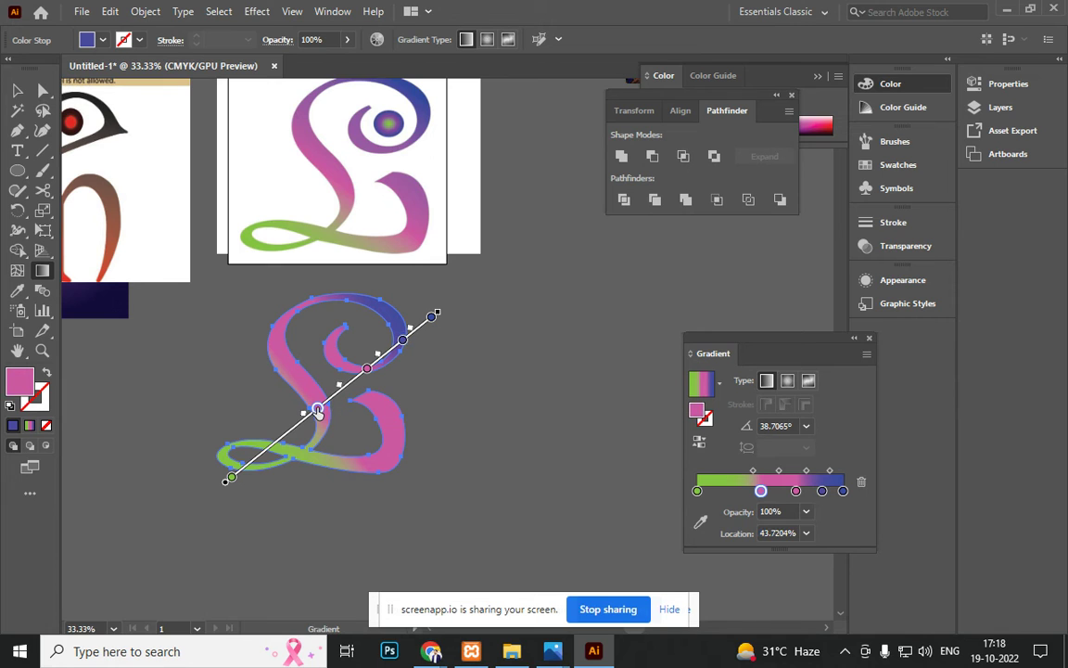
left_click_drag(316, 413, 313, 411)
left_click(17, 90)
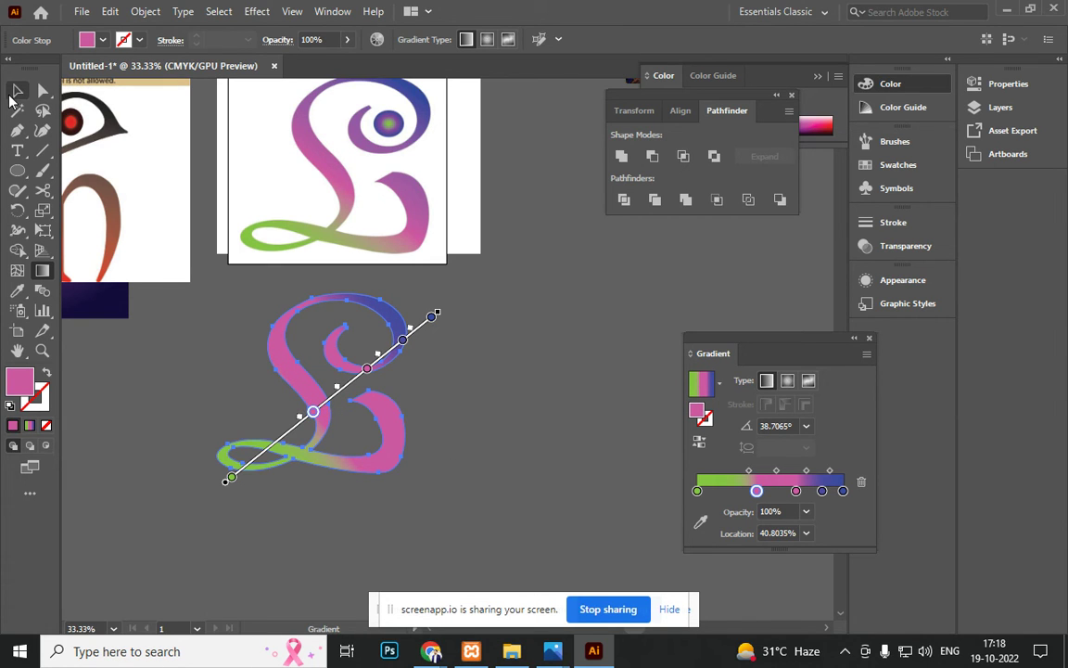
left_click(181, 383)
scroll(245, 410, "down", 2)
scroll(246, 411, "up", 2)
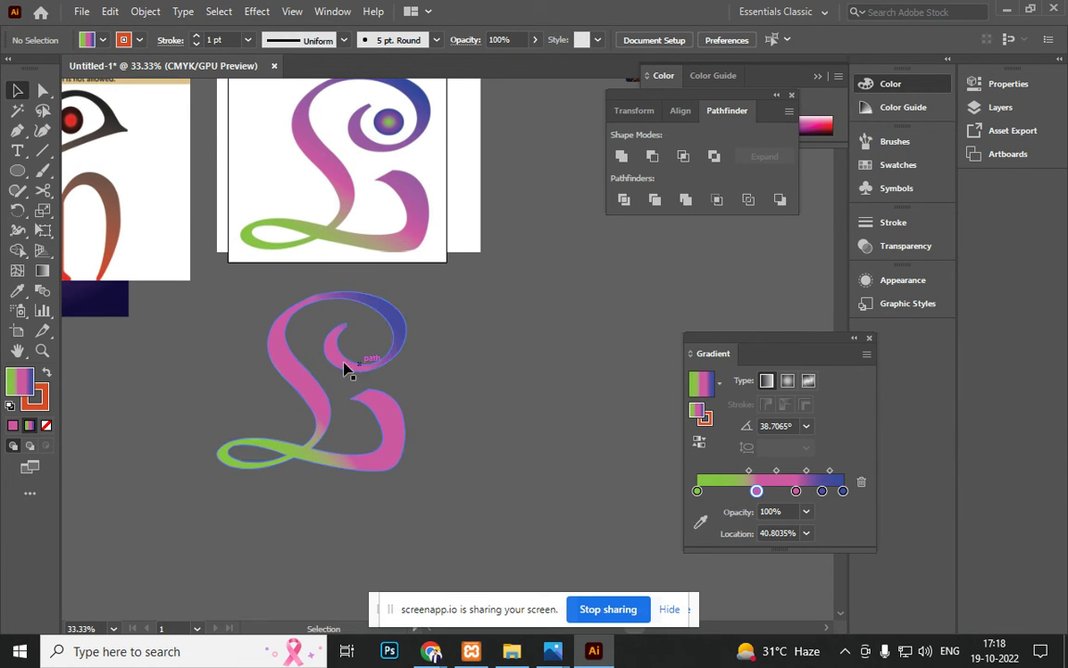
Step: Draw a small circle inside the traced letter's upper curl and give it a radial gradient fill
left_click(18, 174)
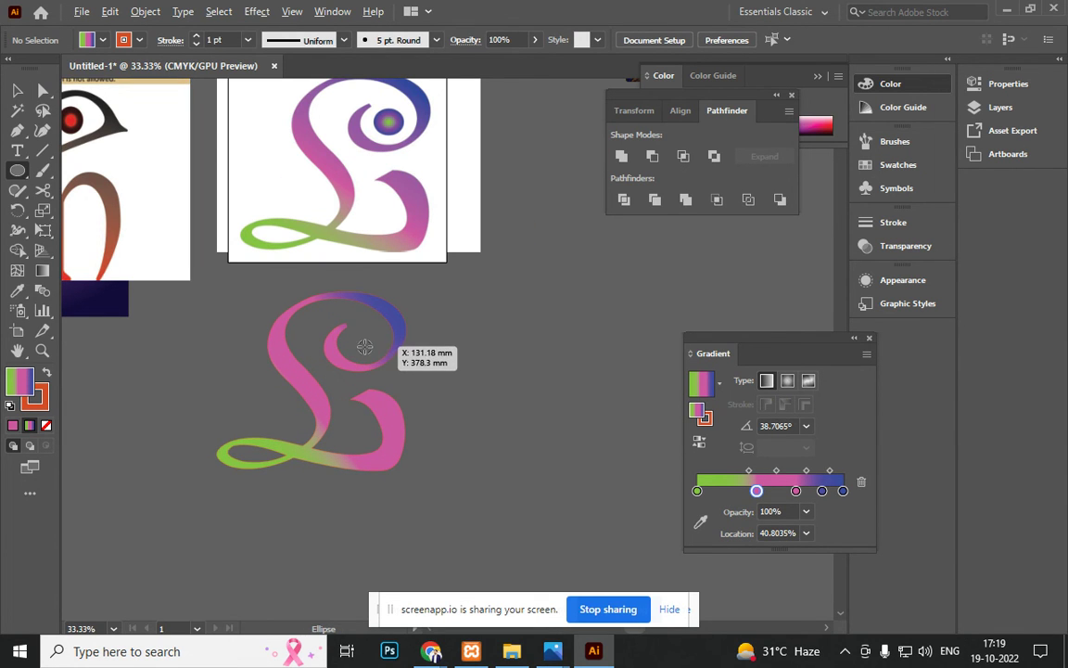
left_click_drag(354, 337, 374, 356)
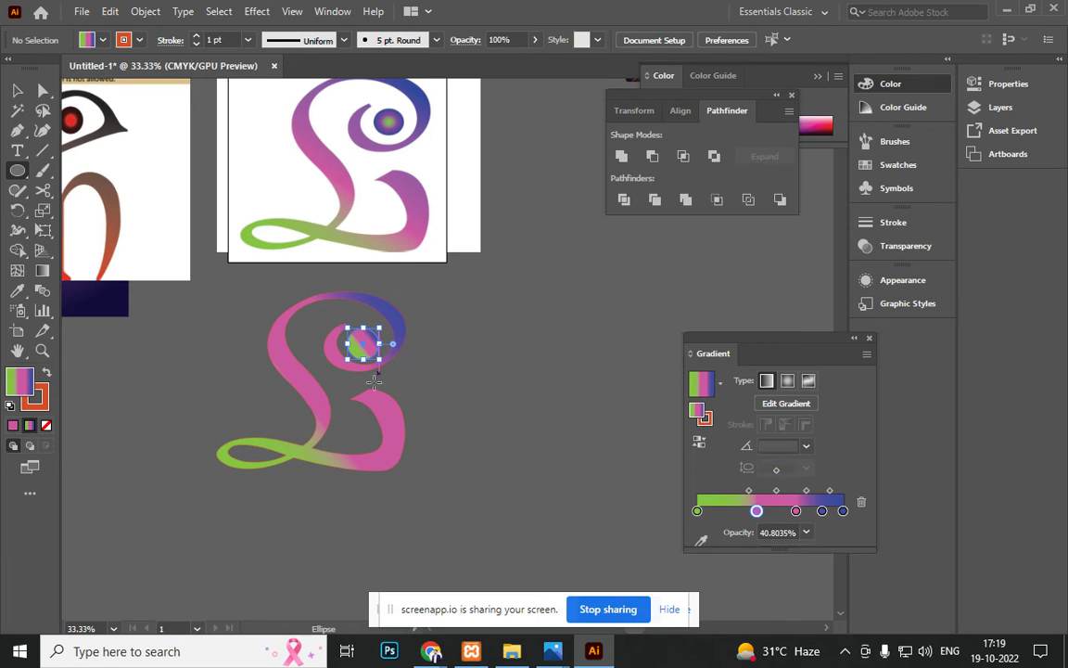
left_click(787, 381)
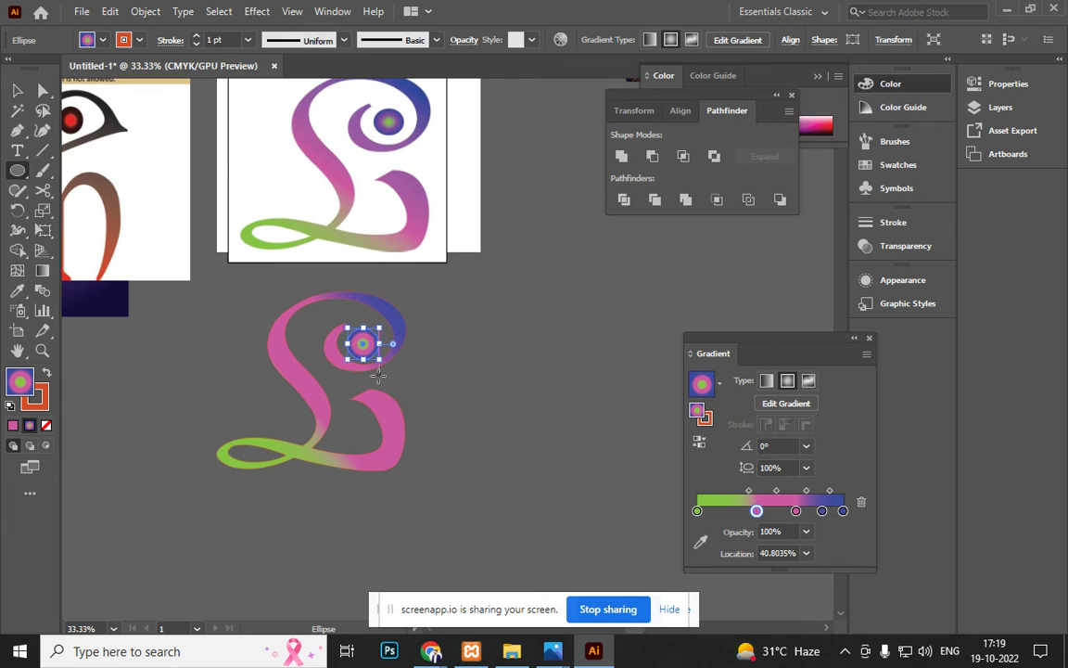
Step: Remove the two pink stops and the inner blue stop from the circle's gradient, leaving only the end stops
scroll(382, 136, "up", 1)
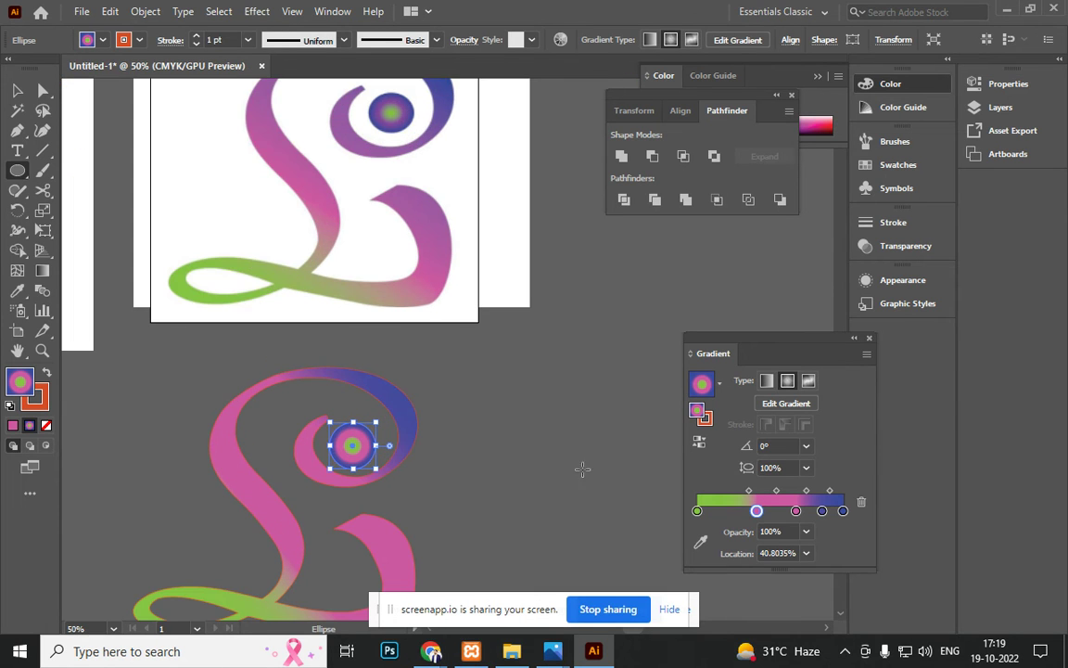
left_click_drag(756, 510, 755, 576)
left_click_drag(796, 510, 807, 553)
left_click_drag(822, 510, 810, 571)
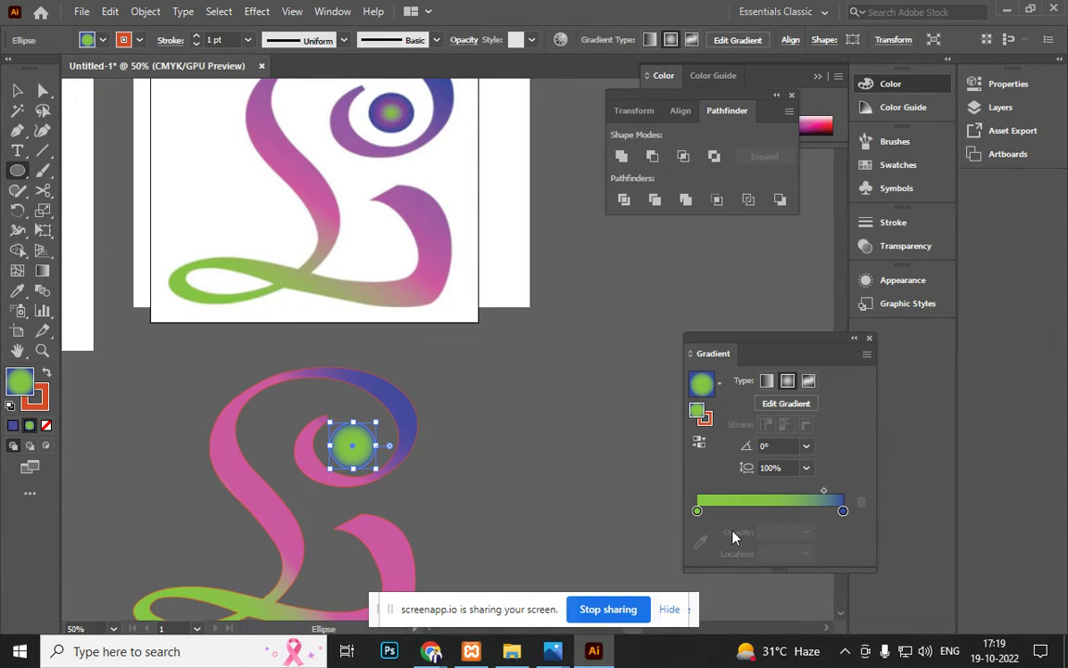
Step: Recolour the circle's end stops with the reference dot's blue and green, and reverse the gradient to put green at the centre
left_click(697, 510)
left_click(701, 541)
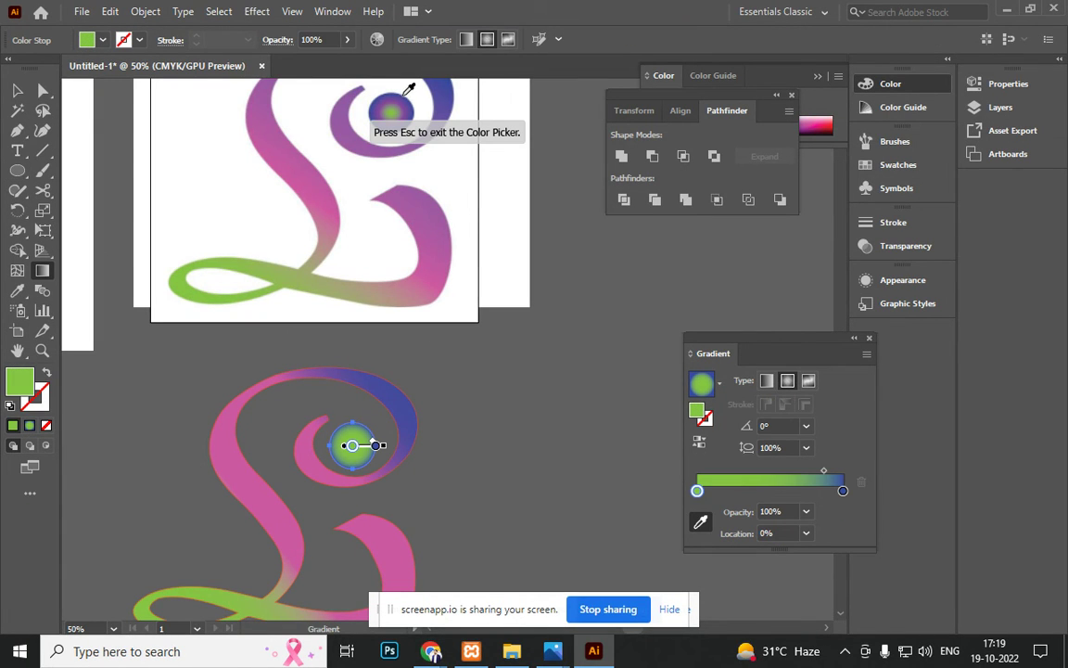
left_click(401, 93)
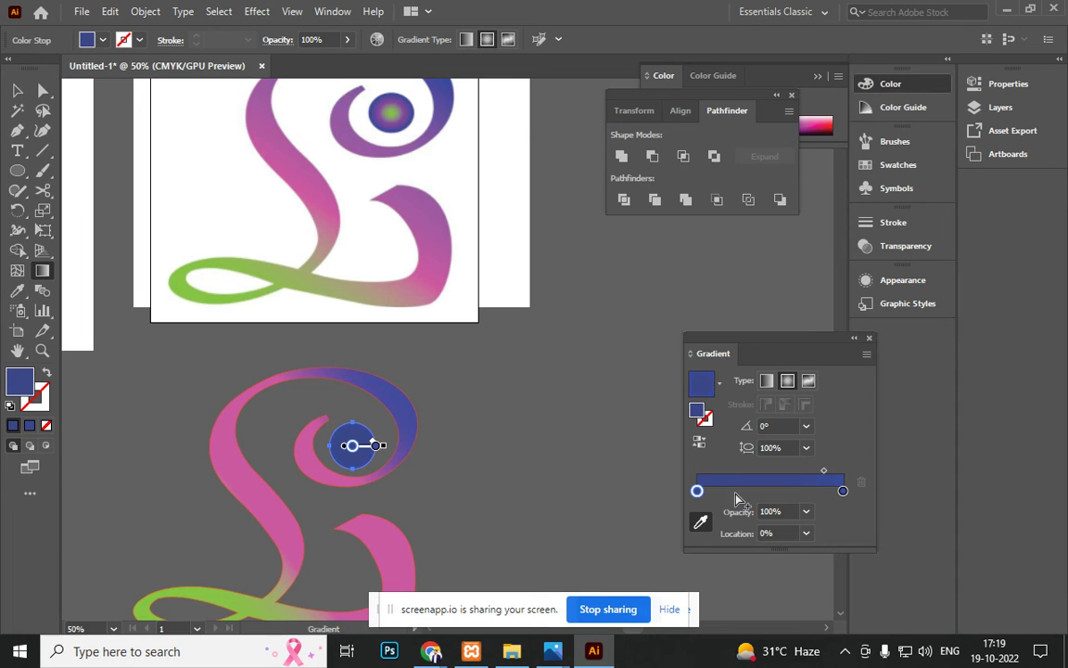
left_click(842, 491)
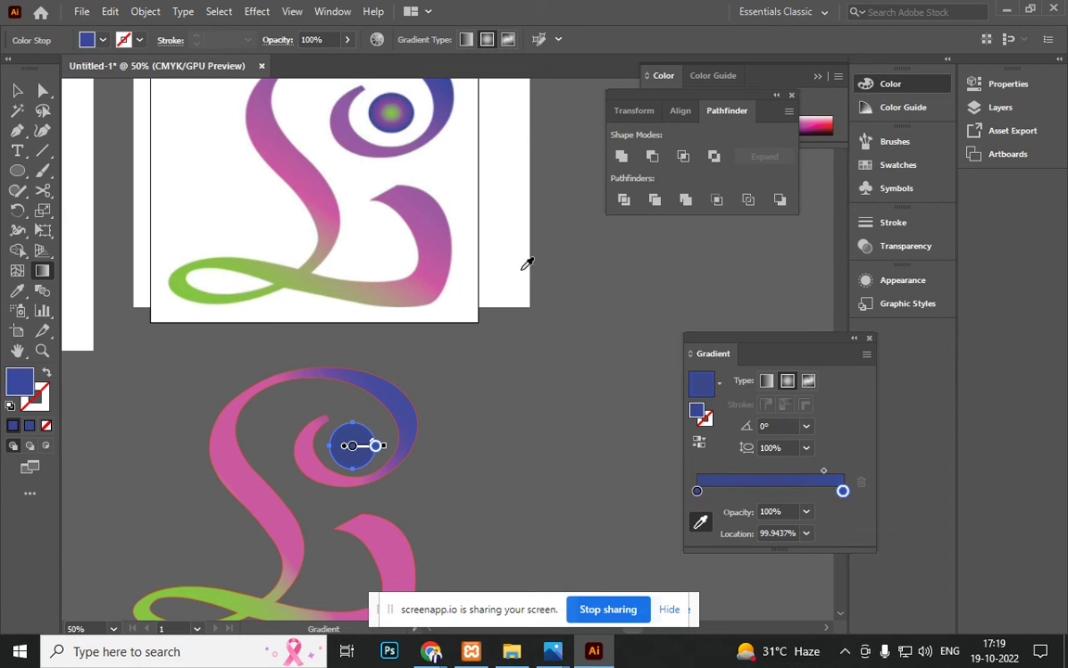
left_click(388, 111)
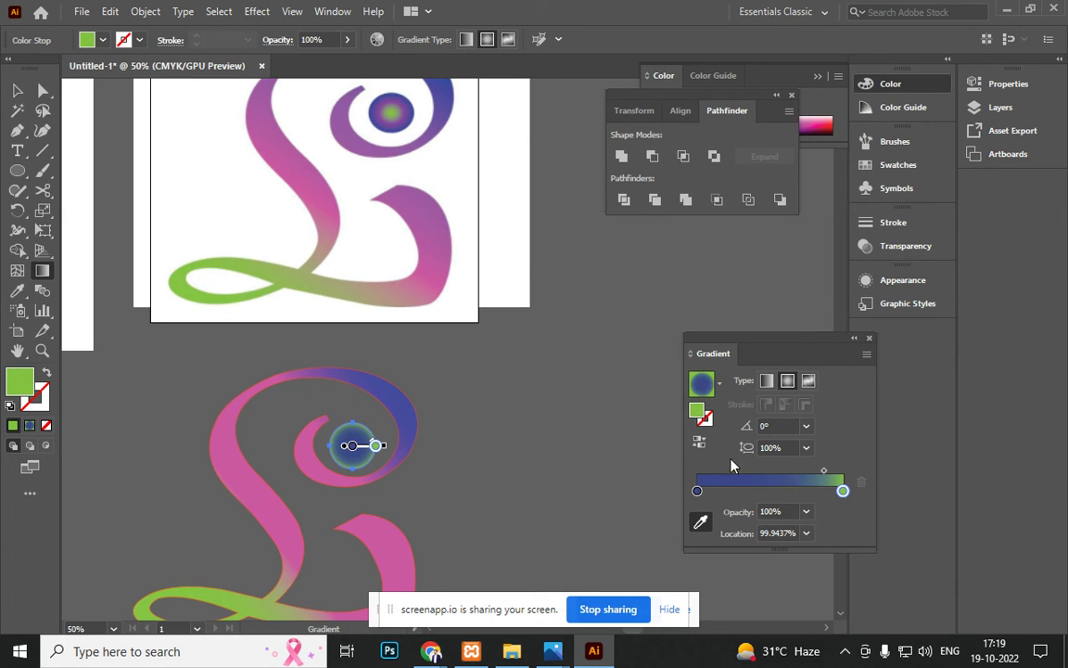
left_click(700, 446)
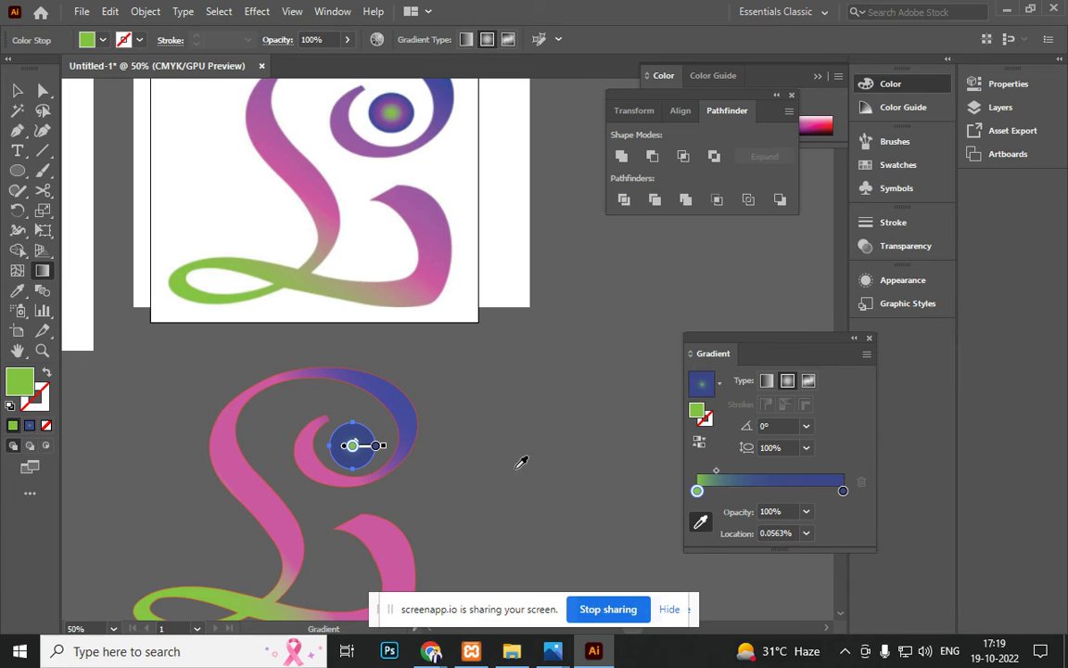
Step: Shift the circle gradient's midpoint to about 25.3% and add a stop at about 40.5% in the purple sampled from the reference dot
left_click_drag(715, 475, 735, 476)
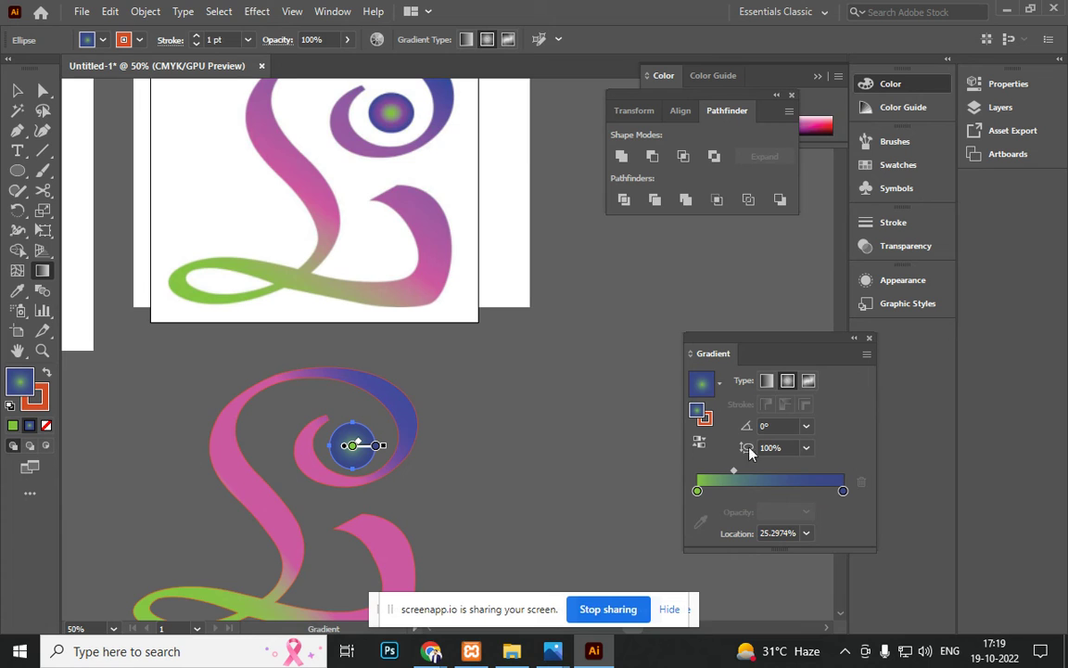
left_click(756, 492)
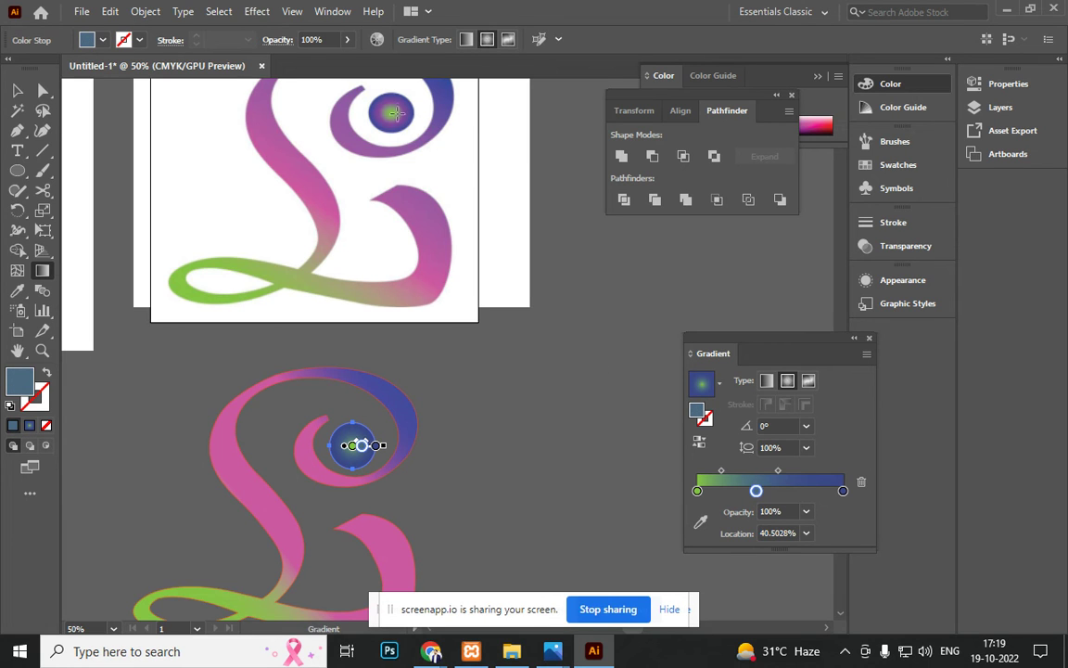
left_click(701, 522)
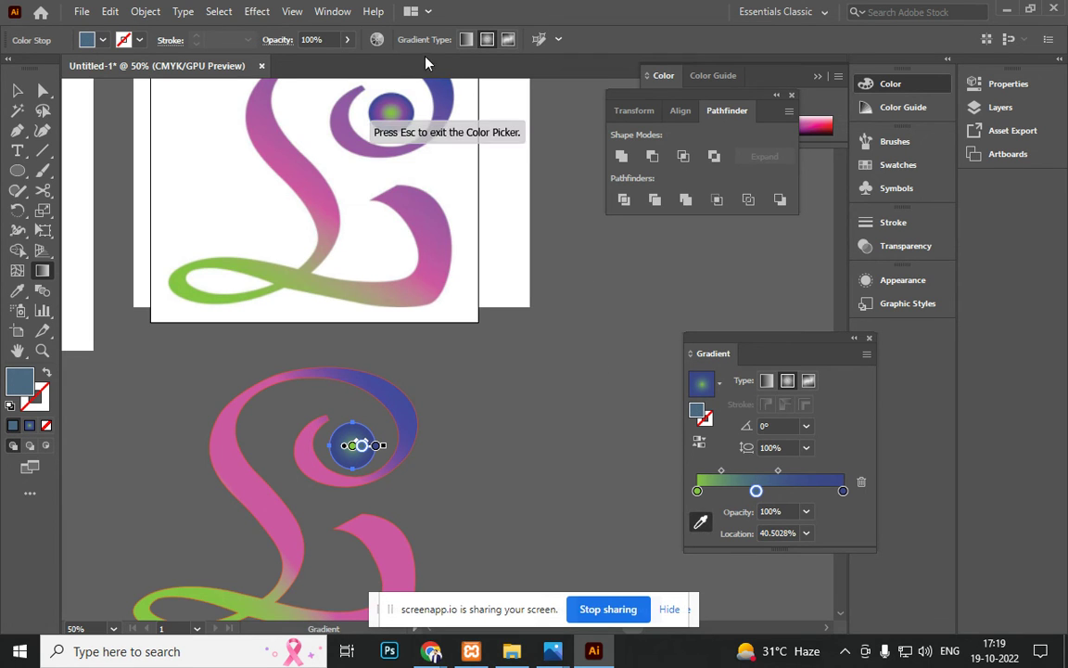
left_click(394, 95)
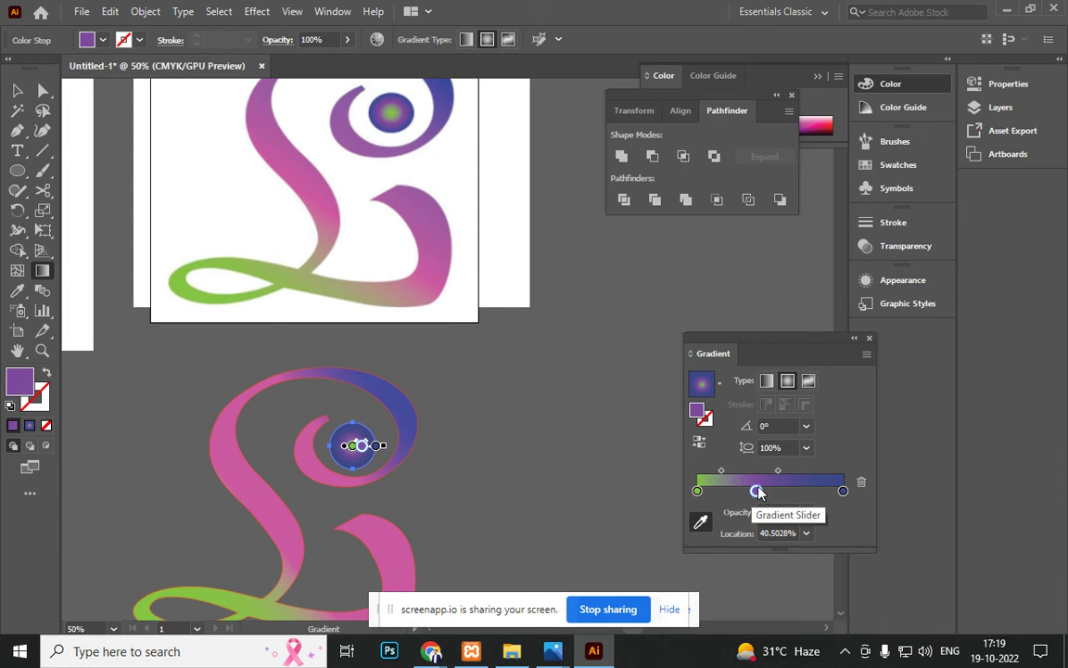
Step: Move the circle gradient's purple stop to about the middle and shift the green-to-purple midpoint to about 65.9%
left_click(780, 470)
left_click_drag(757, 489, 734, 470)
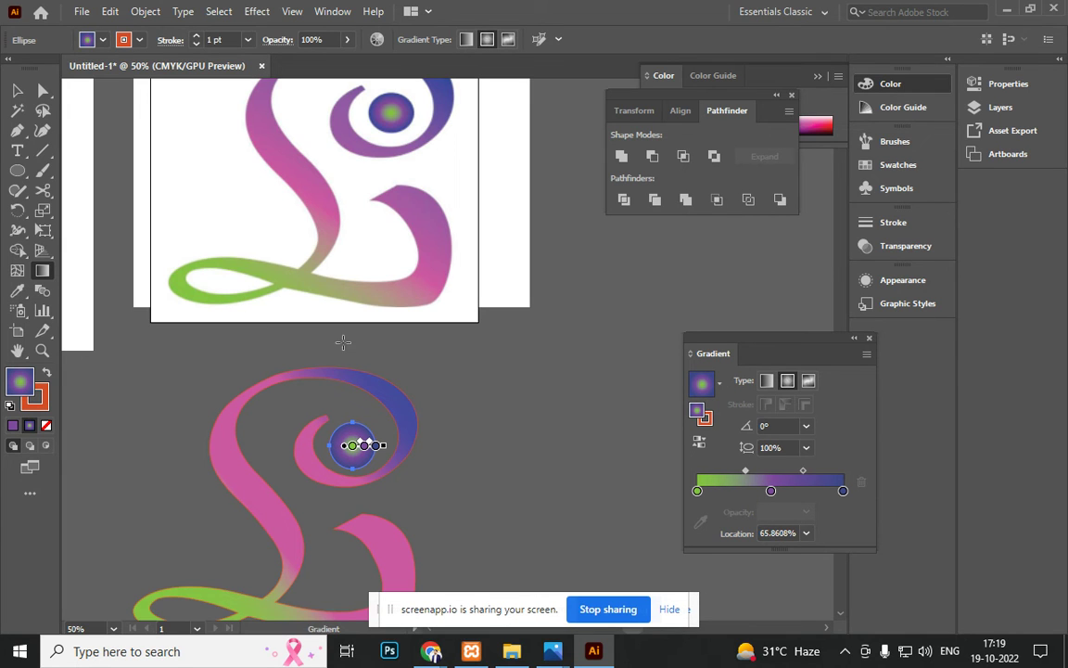
left_click(17, 90)
left_click(92, 341)
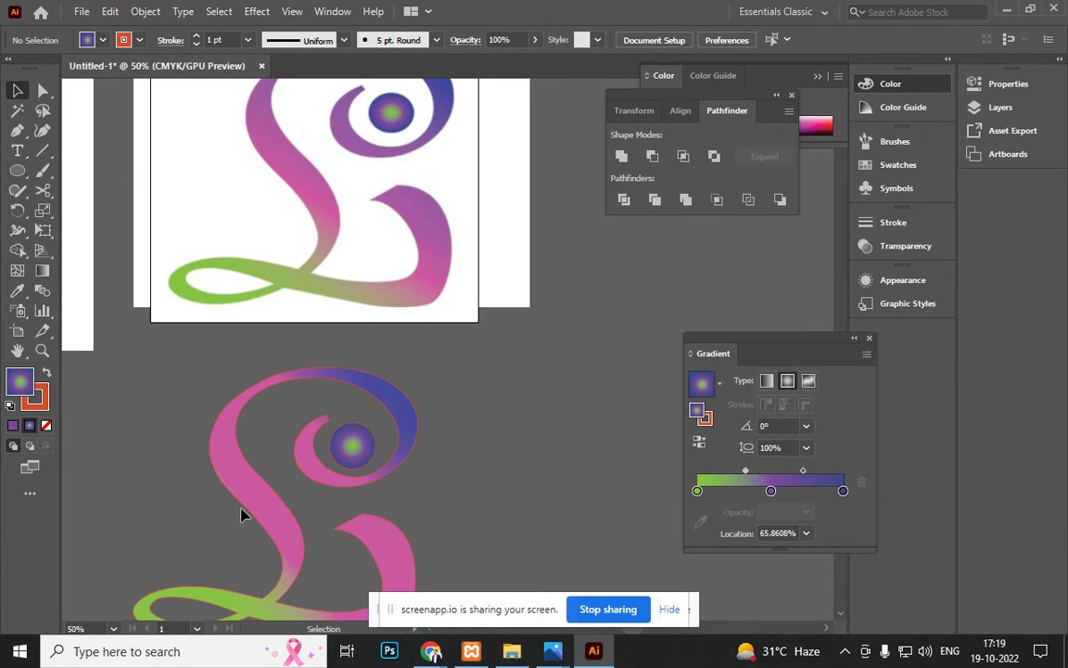
Step: Remove the stroke from the gradient circle and from the traced letter
left_click(351, 442)
left_click(45, 423)
left_click(115, 444)
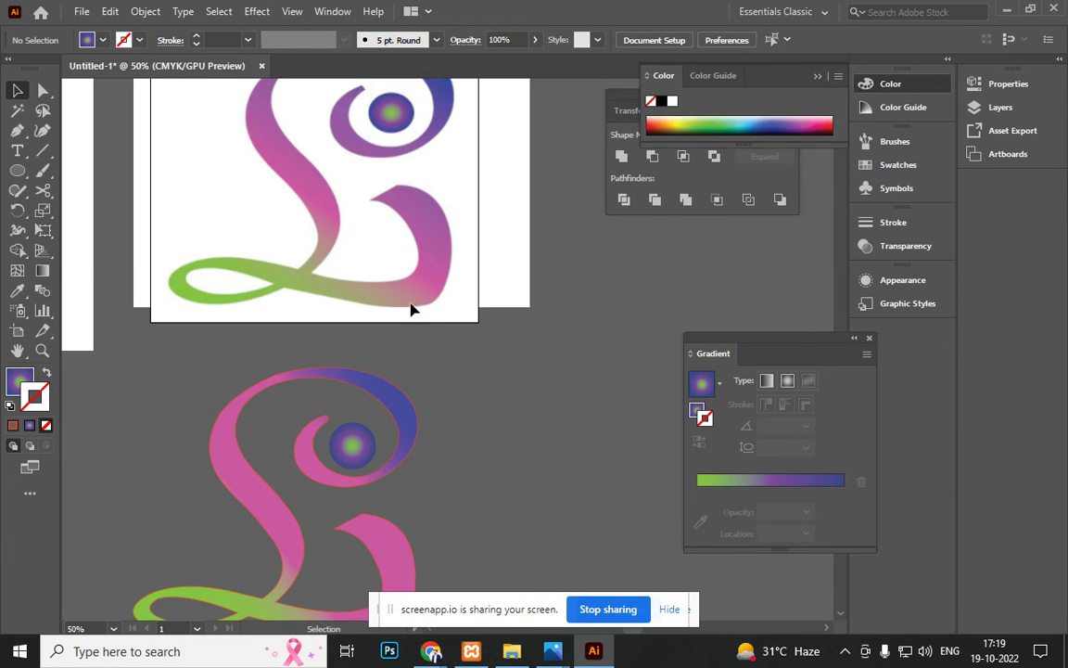
scroll(412, 320, "down", 2)
scroll(418, 387, "up", 1)
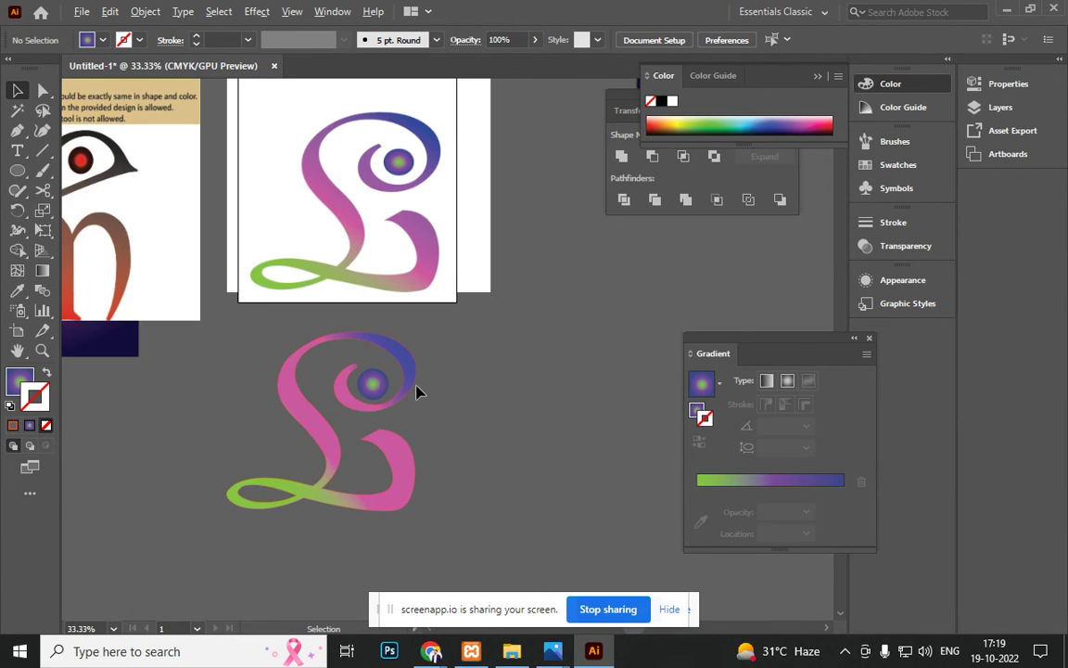
left_click(334, 456)
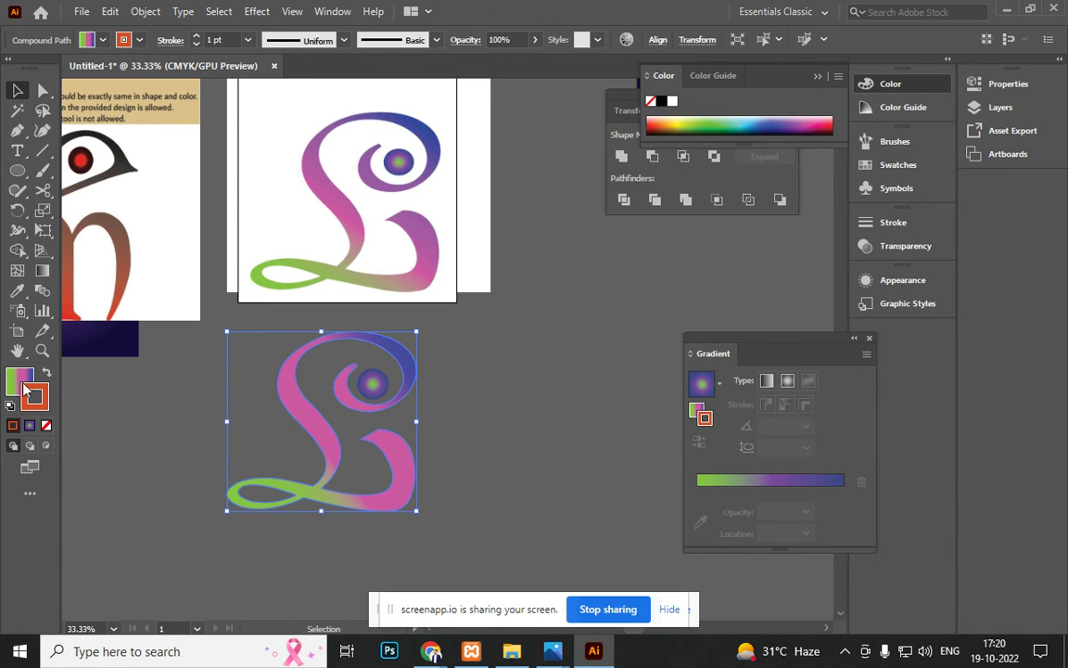
left_click(46, 425)
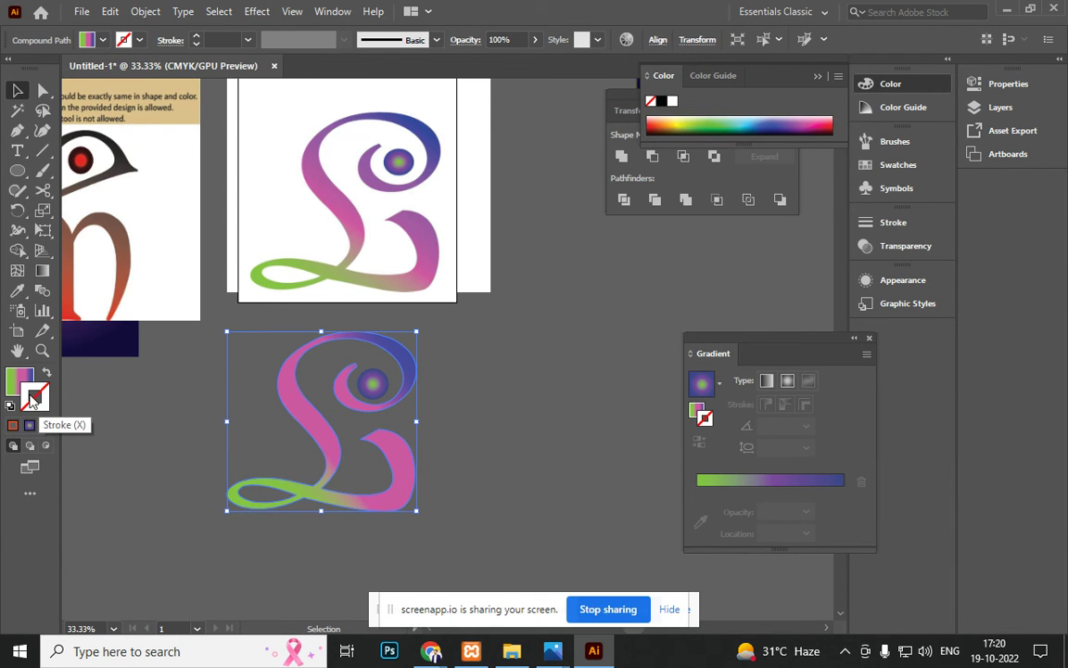
Step: Fine-tune the letter gradient's first pink stop at about 42.5%, adjusting its magenta, and shift the green-to-pink midpoint to about 69.9%
left_click(20, 384)
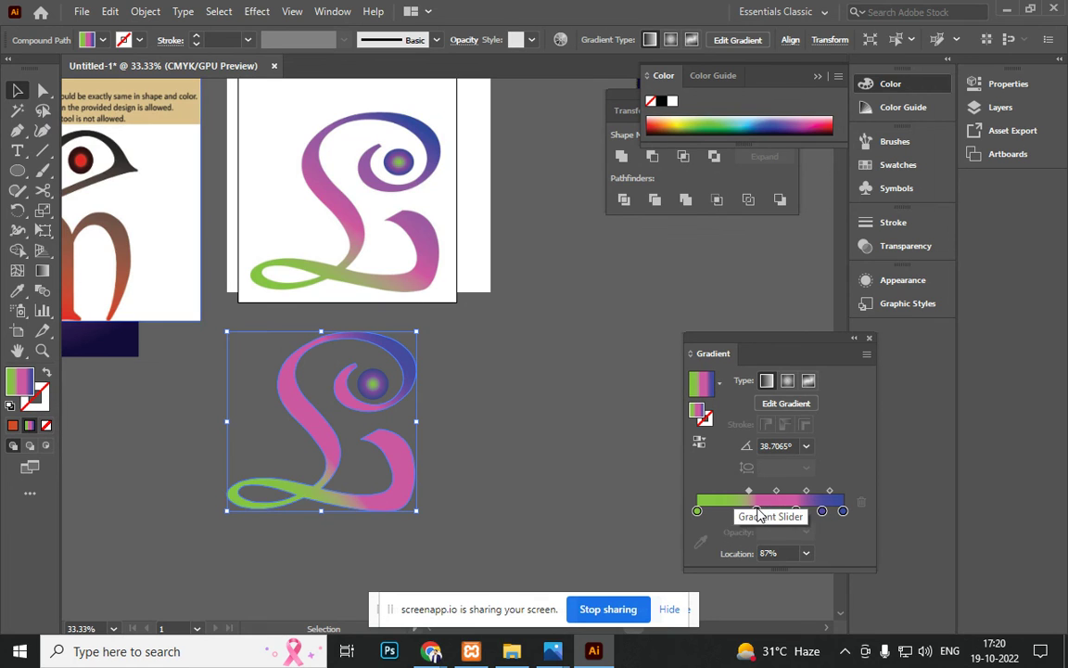
left_click_drag(758, 521, 759, 519)
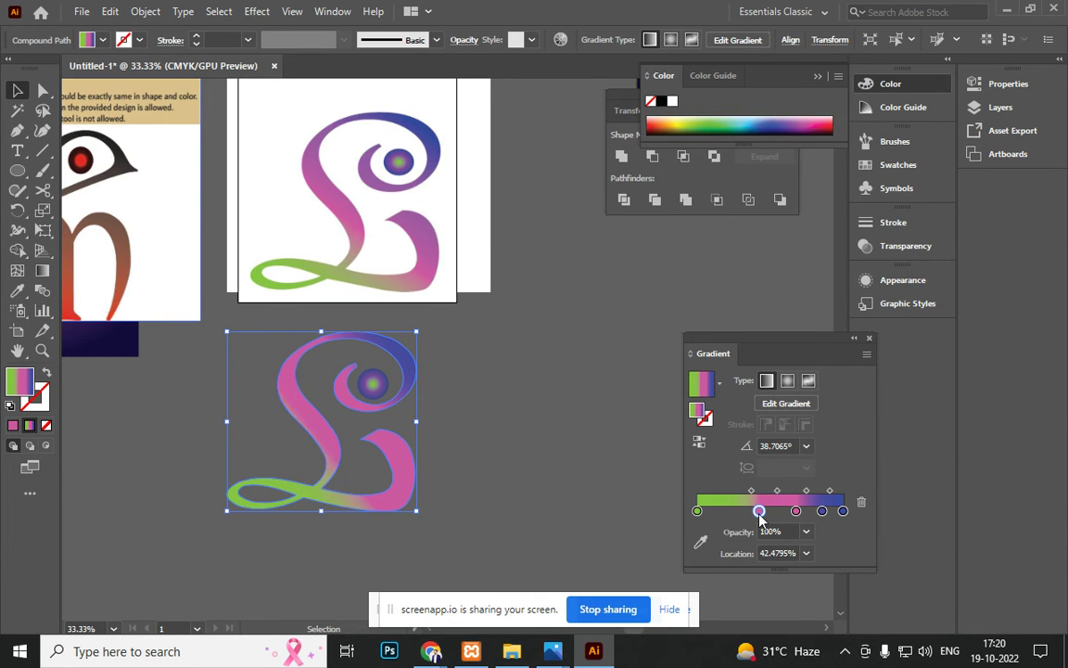
double_click(760, 511)
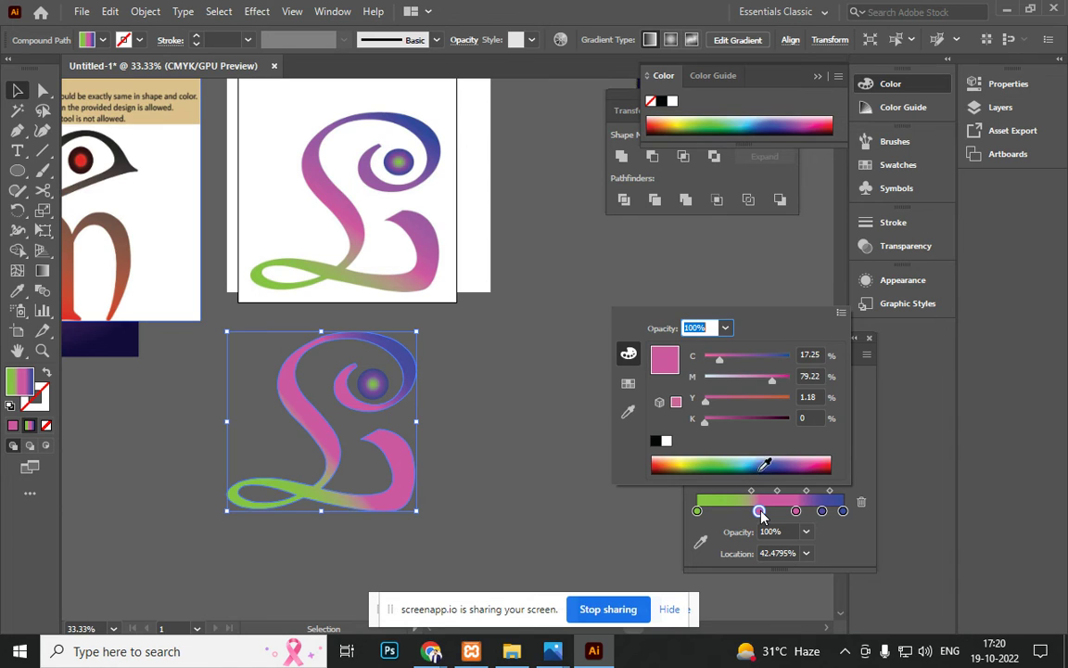
left_click_drag(771, 381, 764, 380)
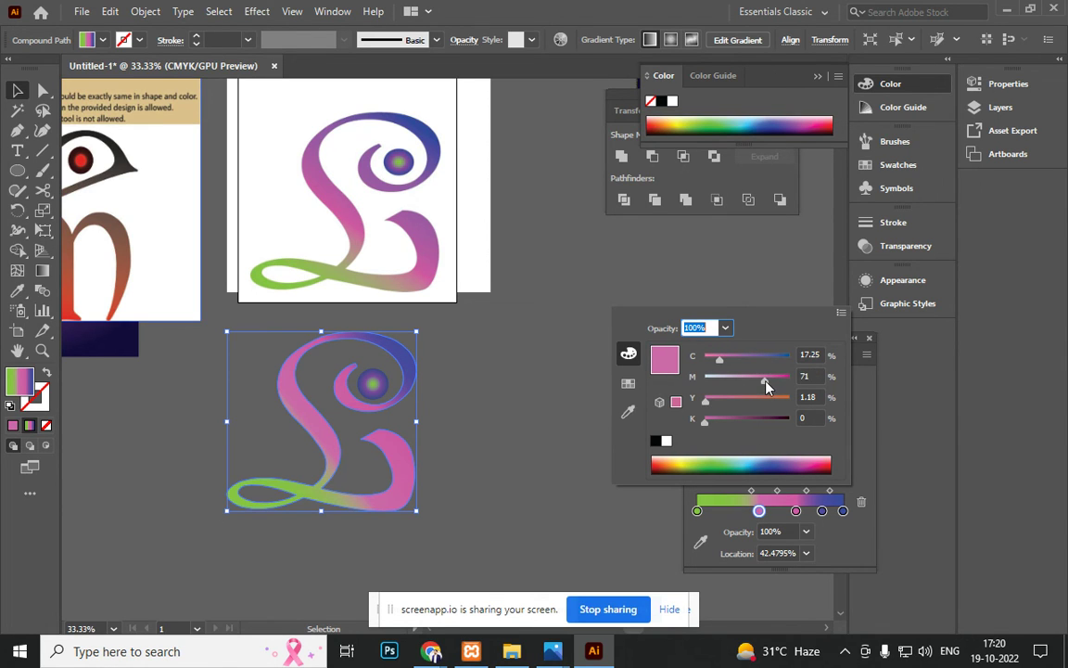
left_click_drag(769, 384, 777, 381)
left_click(751, 498)
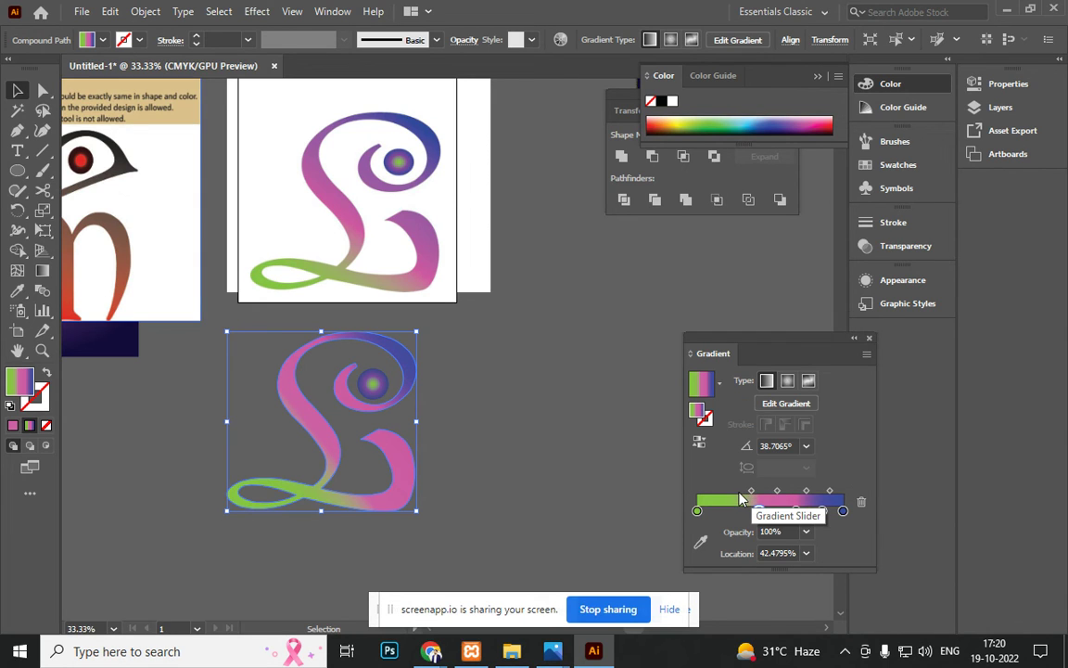
left_click_drag(751, 490, 741, 495)
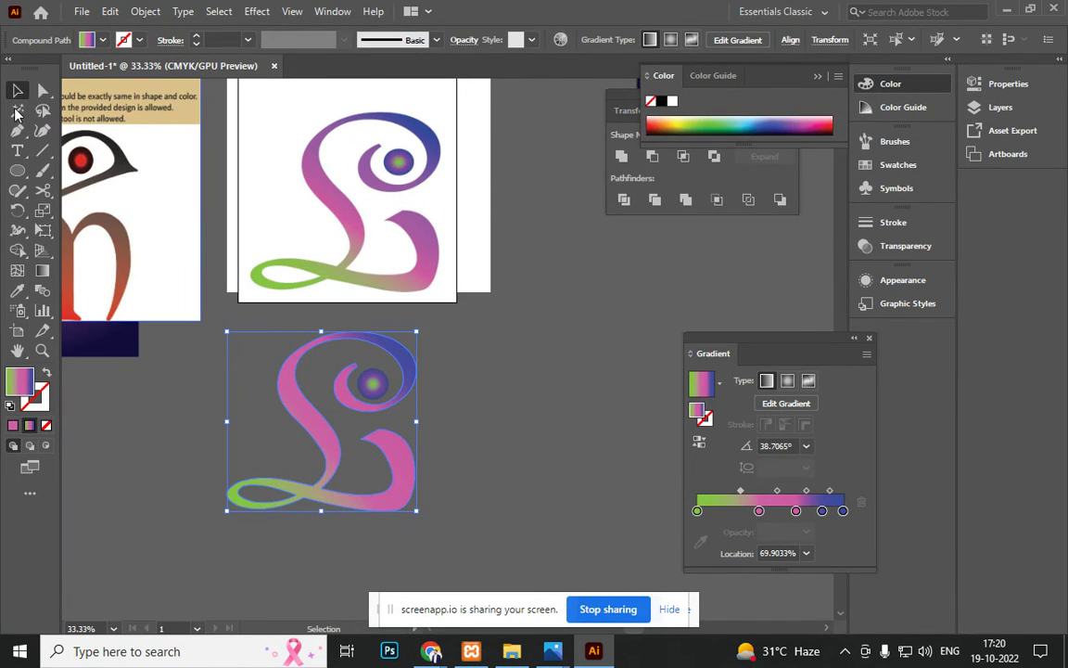
Step: Rotate the letter's linear gradient to about 55.2° and extend its blue end slightly beyond the upper curl
key("g")
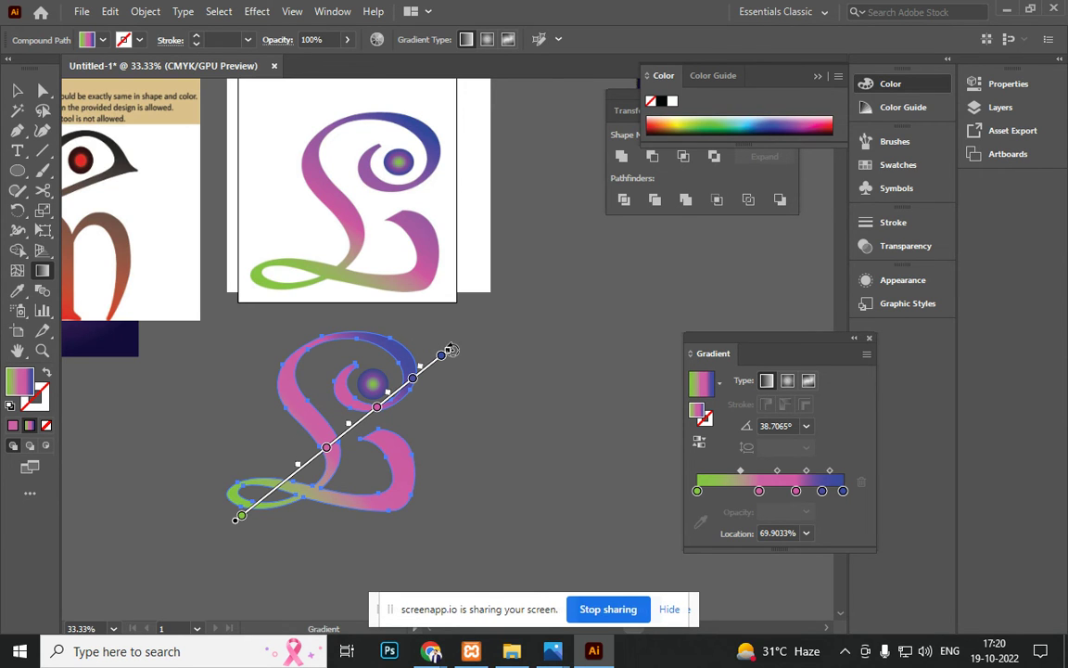
left_click_drag(451, 349, 427, 320)
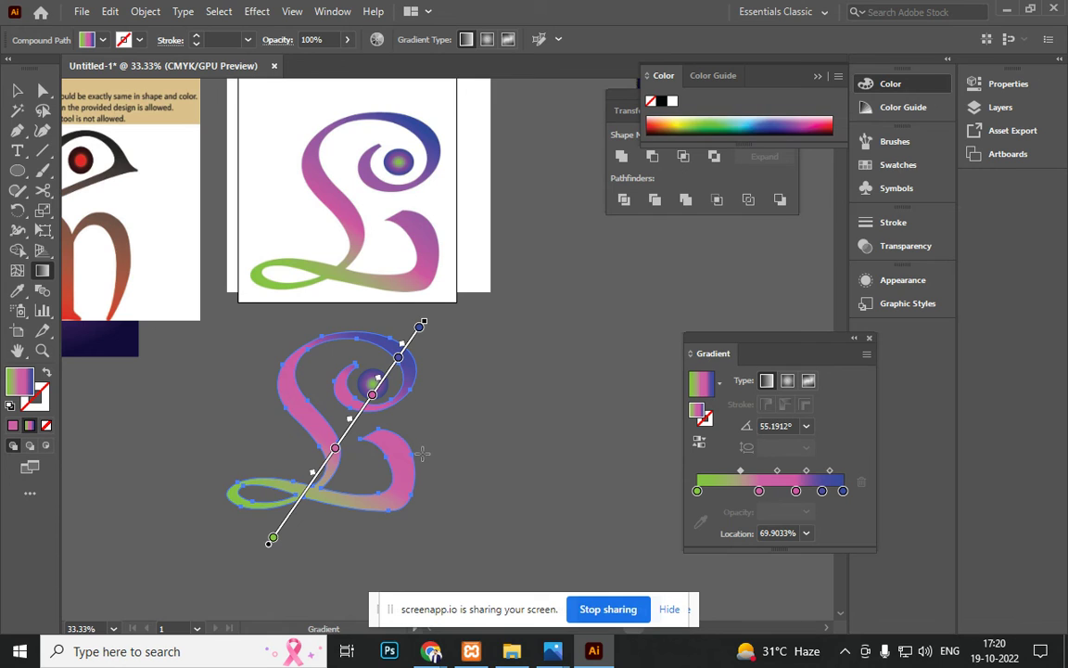
key("v")
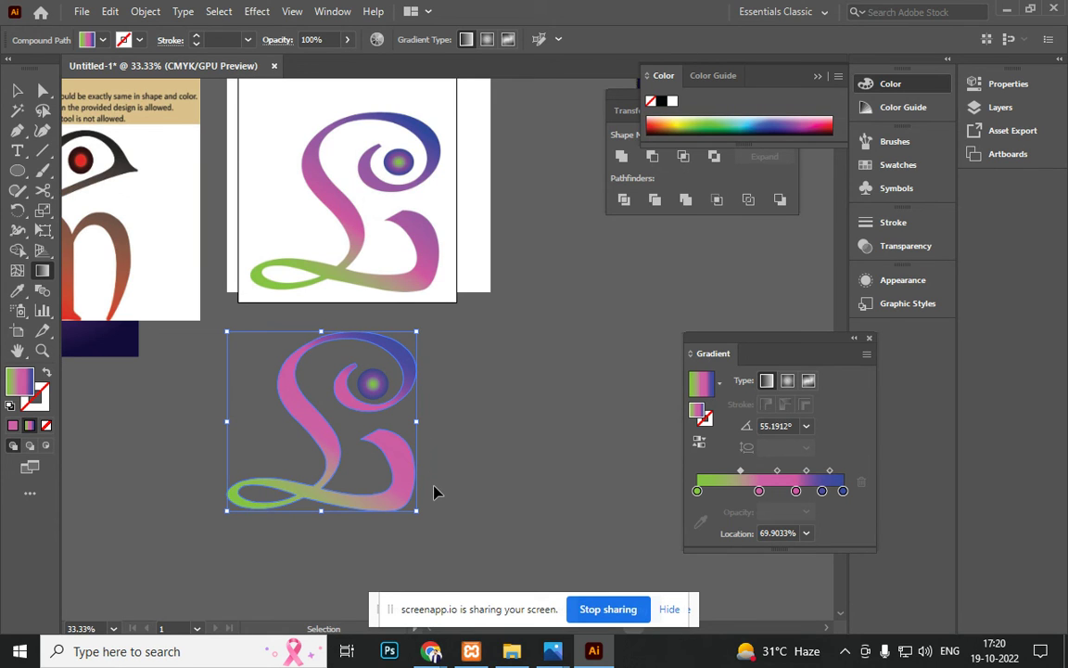
key("g")
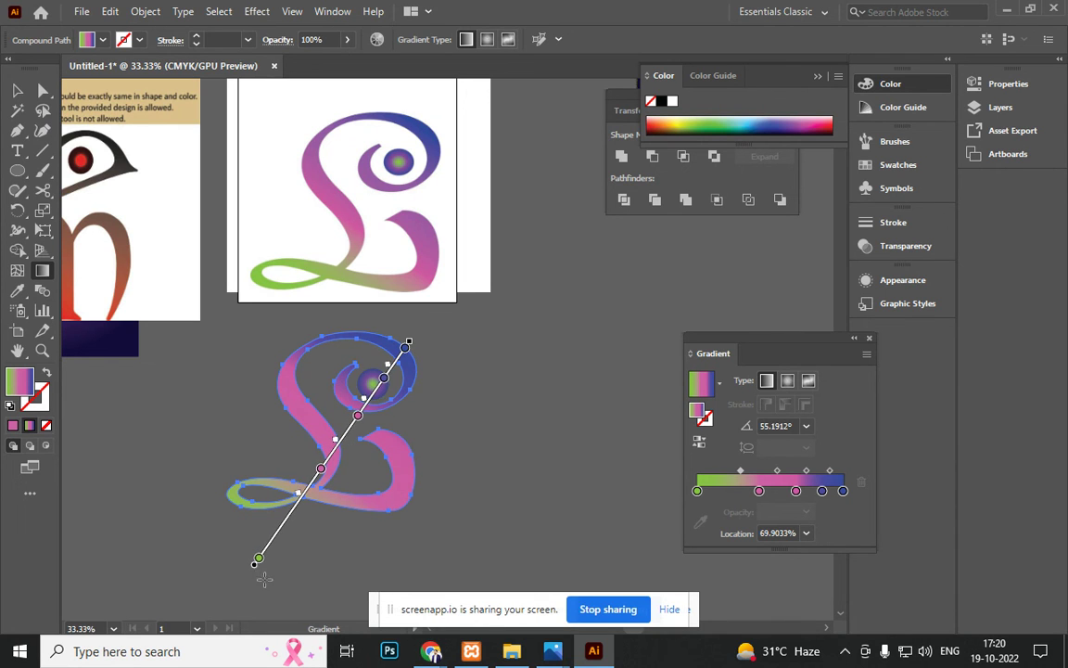
key("v")
key("g")
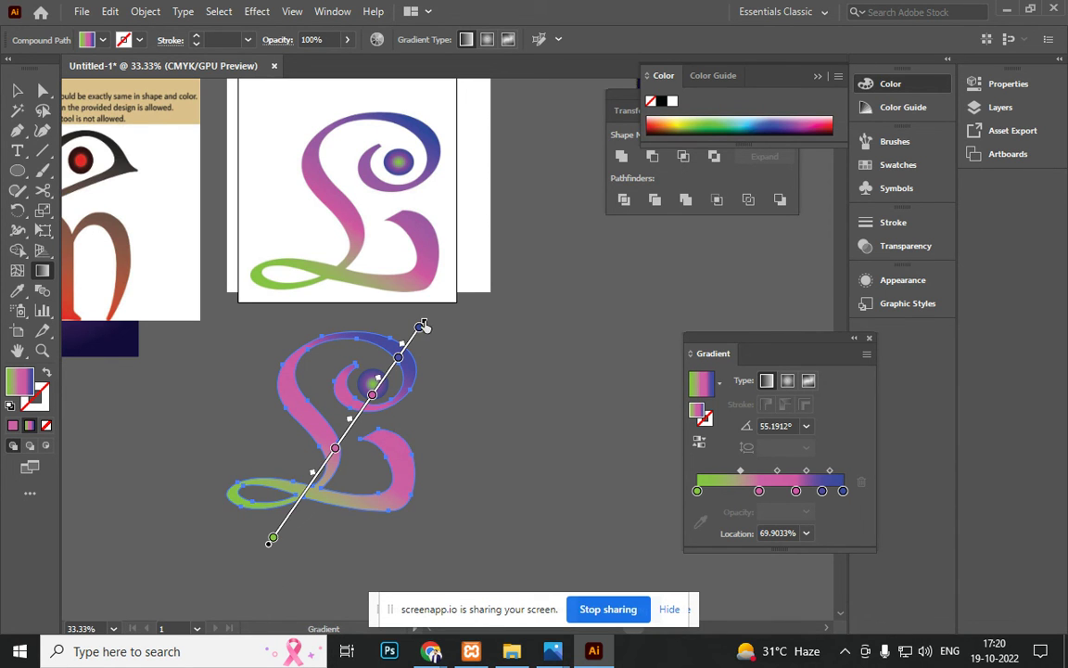
left_click(420, 326)
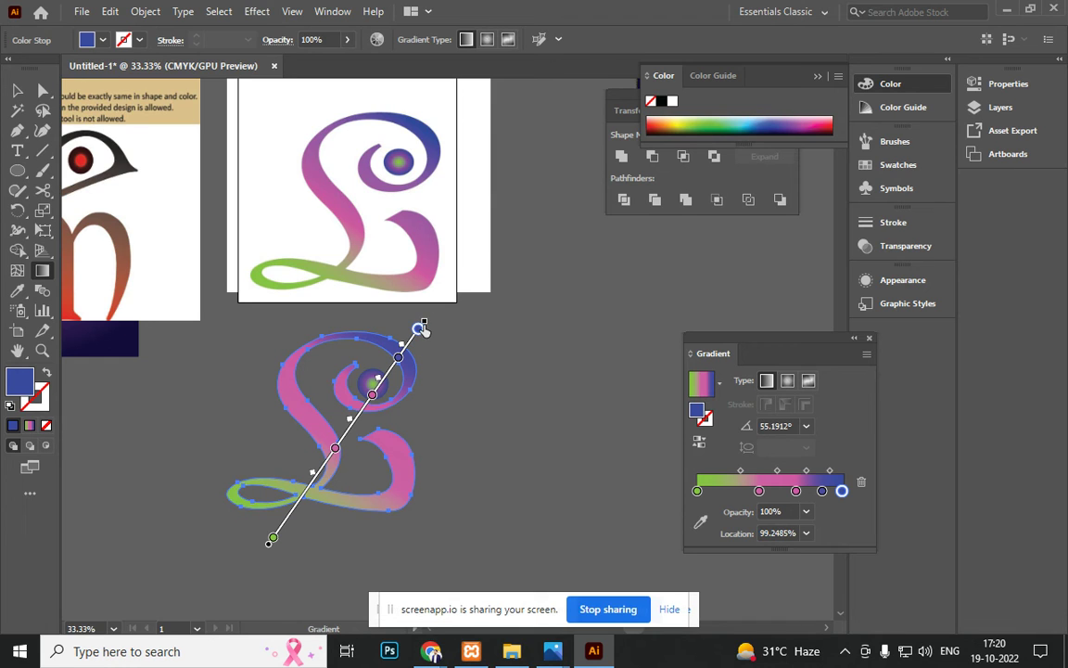
mouse_move(424, 323)
left_mouse_down()
mouse_move(466, 264)
mouse_move(403, 335)
mouse_move(441, 292)
mouse_move(422, 308)
left_mouse_up()
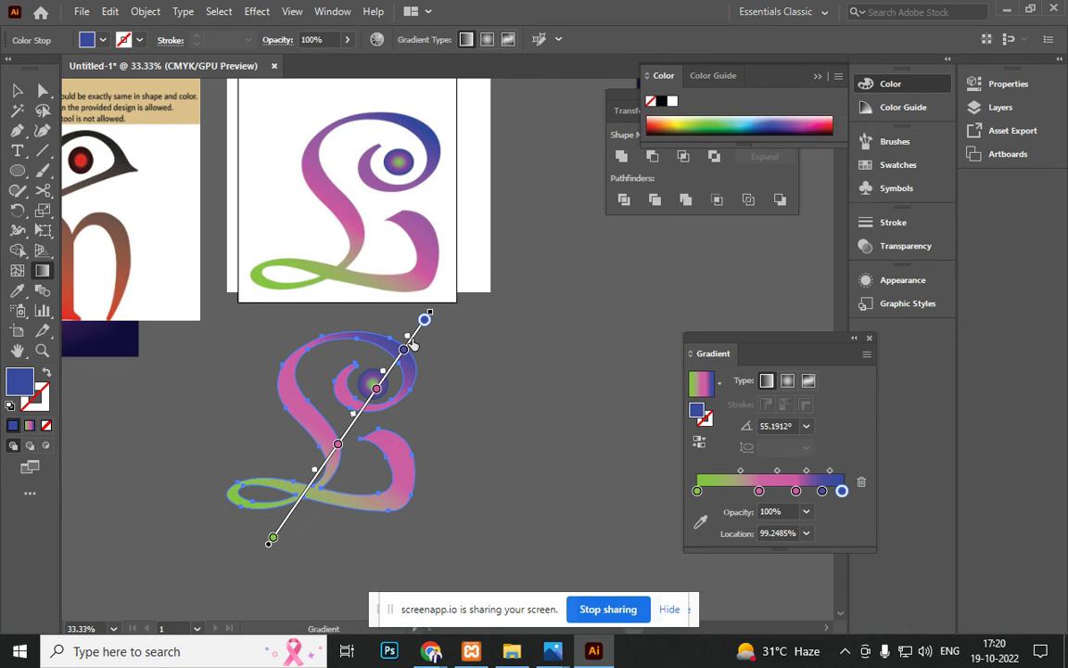
left_click(14, 92)
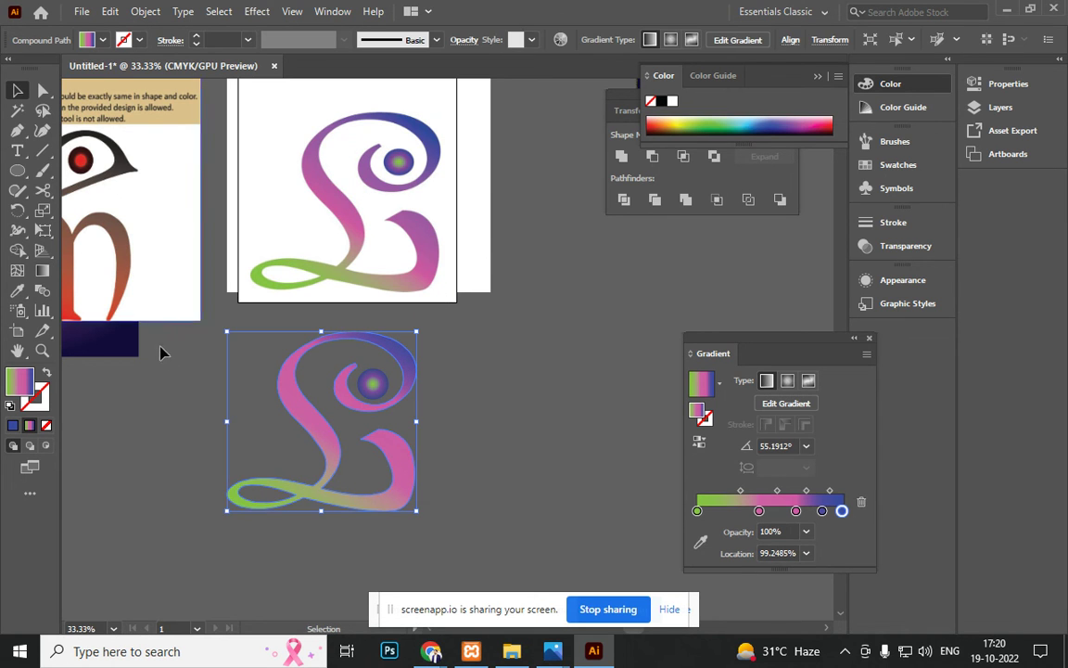
Step: Group the traced letter with its dot and place the group below and to the right of the artboard
left_click(175, 419)
mouse_move(198, 488)
left_mouse_down()
mouse_move(385, 515)
mouse_move(377, 430)
mouse_move(269, 501)
mouse_move(278, 519)
left_mouse_up()
left_click(472, 497)
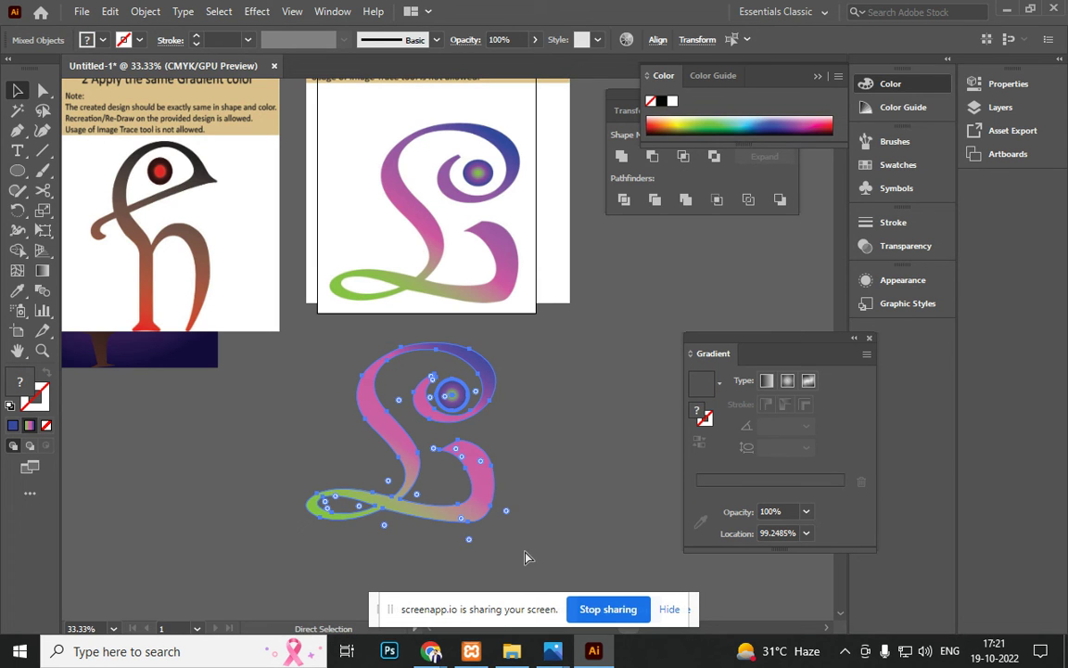
left_click_drag(459, 426, 412, 510)
key("space")
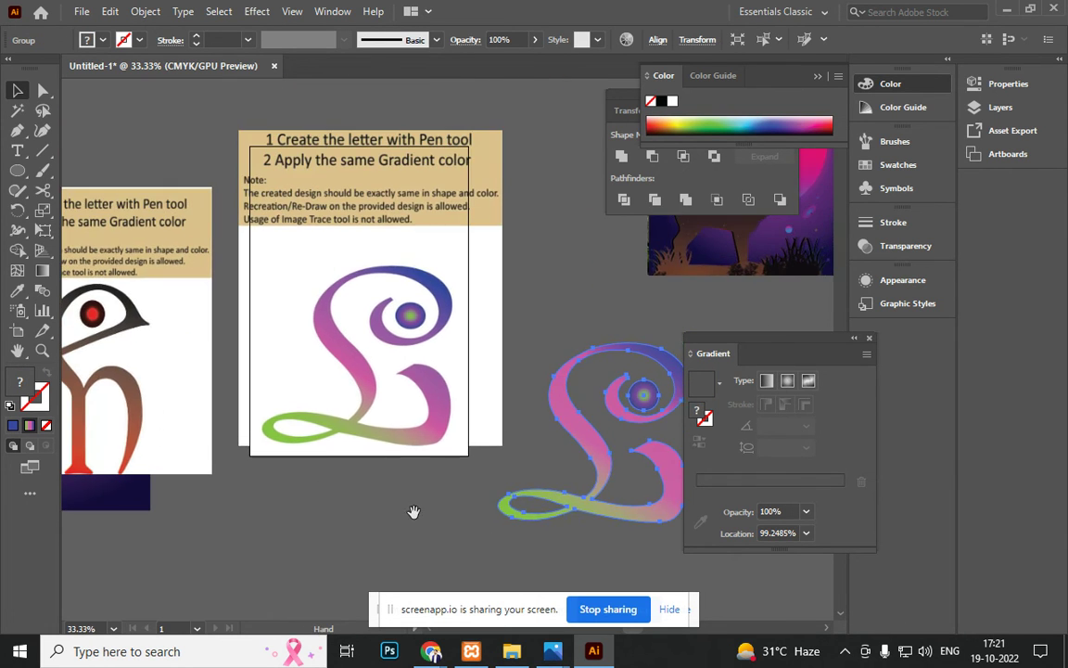
left_click_drag(579, 442, 455, 475)
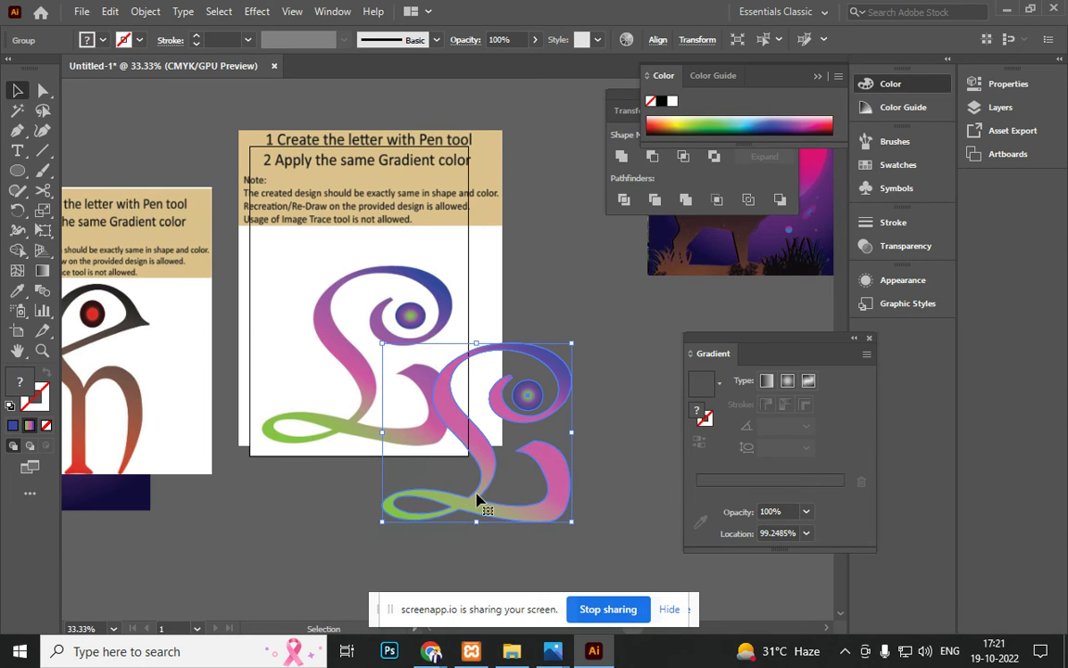
left_click_drag(472, 419, 536, 482)
key("ctrl+shift+a")
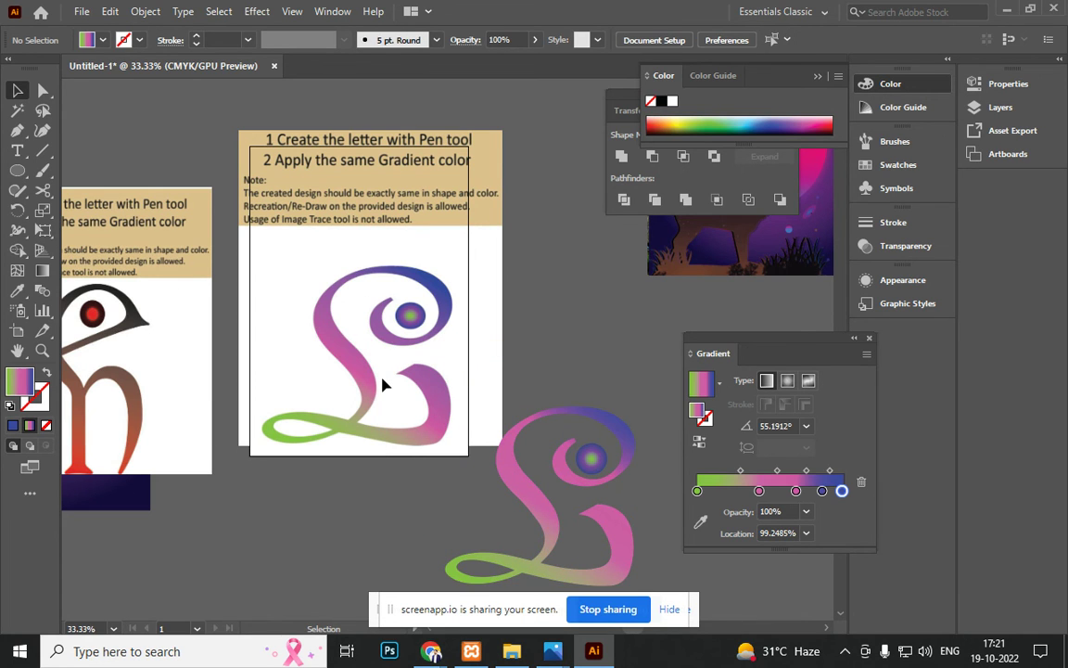
Step: Delete the finished letter's reference image and move the bird-headed h reference onto the artboard
left_click_drag(380, 388, 494, 253)
key("Delete")
left_click_drag(147, 394, 405, 364)
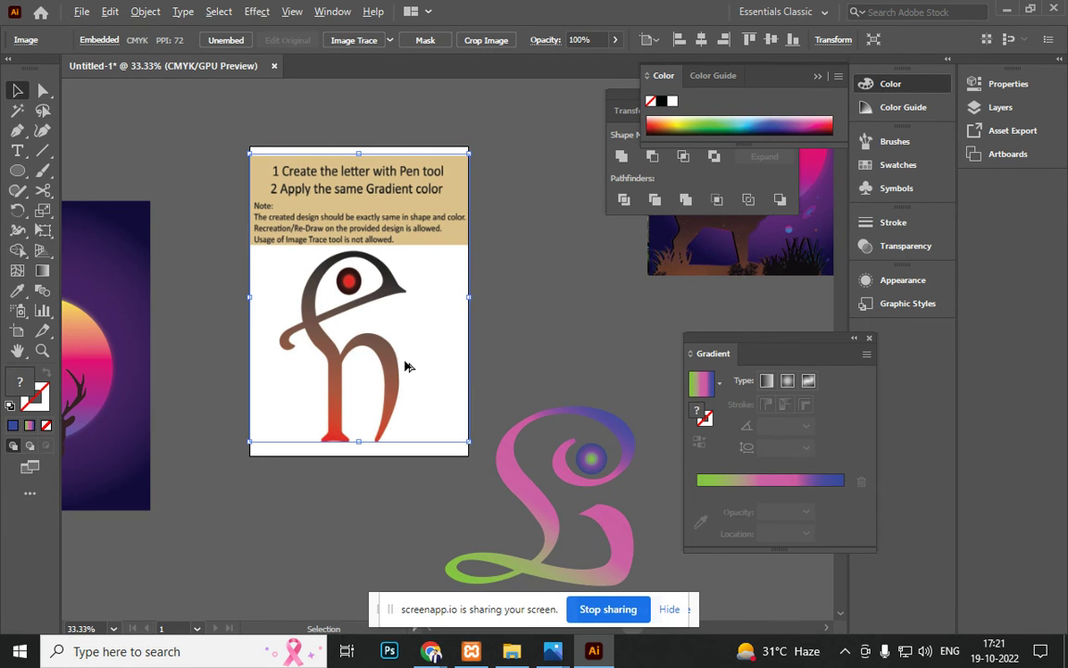
Step: Start a Pen path around the tip of the h's right leg and swap its fill and stroke to leave it unfilled
scroll(393, 374, "left", 2)
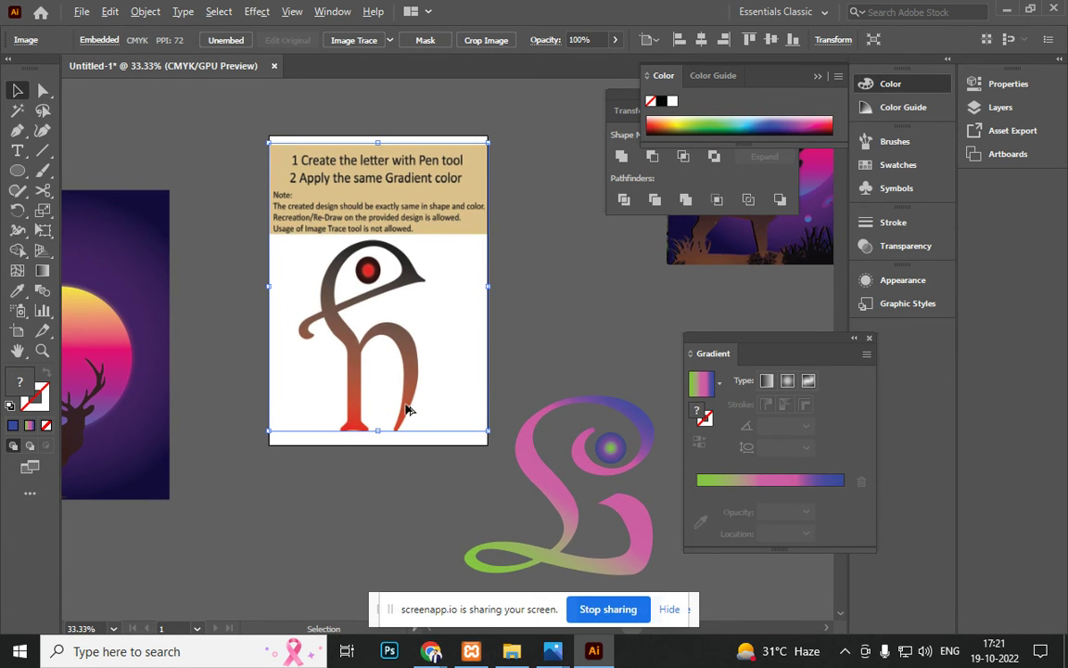
scroll(415, 409, "up", 2)
scroll(357, 364, "down", 2)
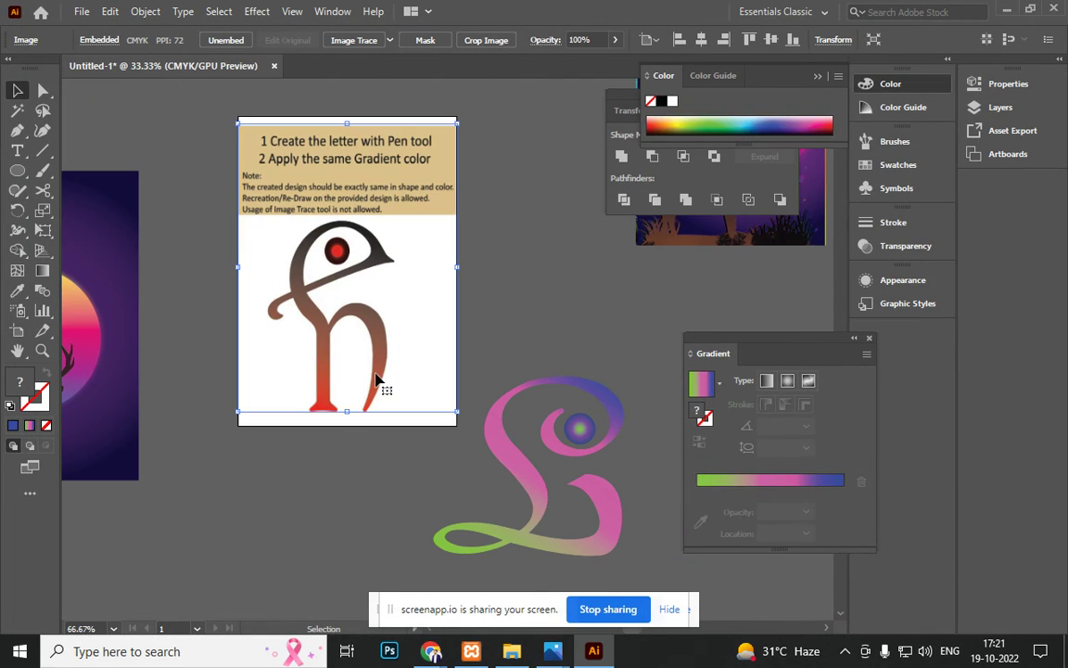
key("p")
scroll(366, 422, "up", 2)
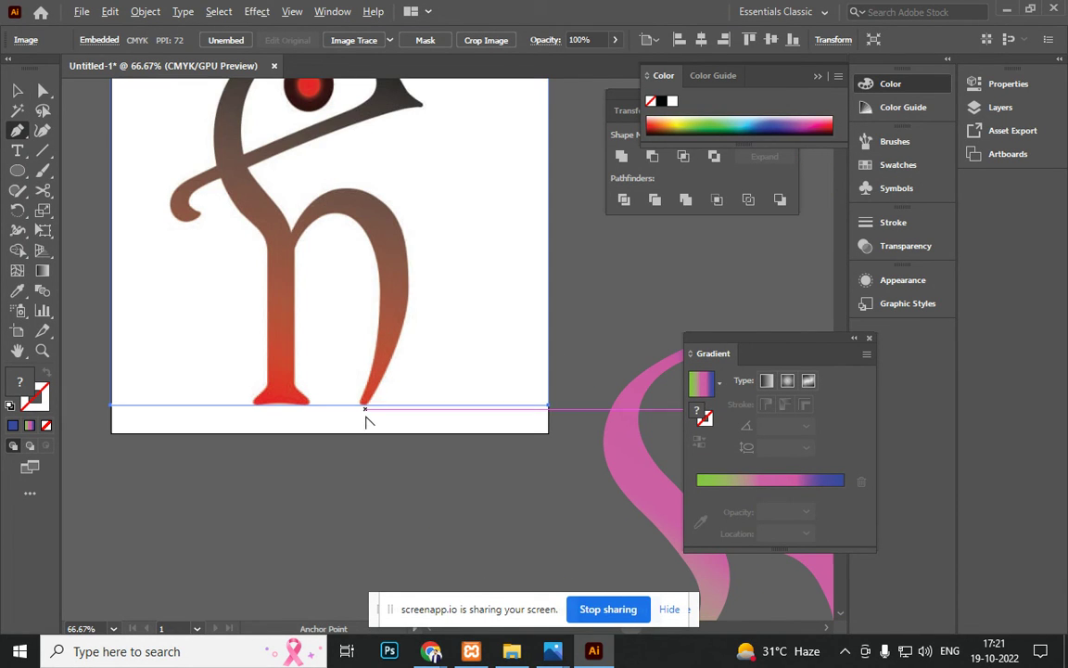
key("ctrl+shift+a")
scroll(369, 408, "up", 4)
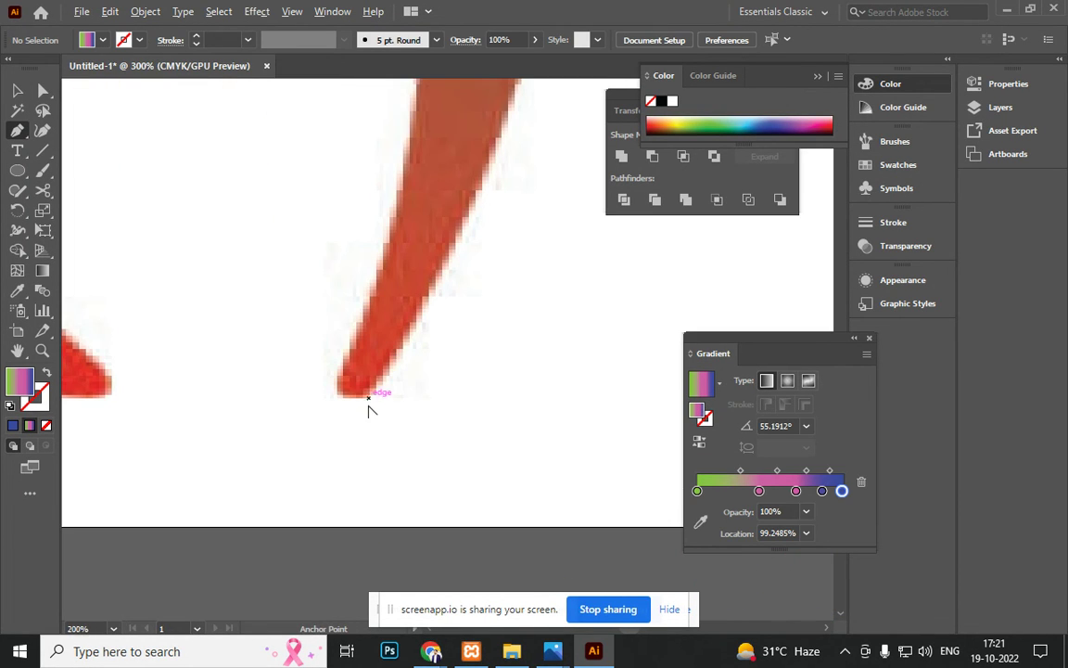
mouse_move(390, 358)
left_mouse_down()
mouse_move(346, 394)
mouse_move(331, 377)
mouse_move(338, 390)
mouse_move(308, 380)
mouse_move(298, 347)
left_mouse_up()
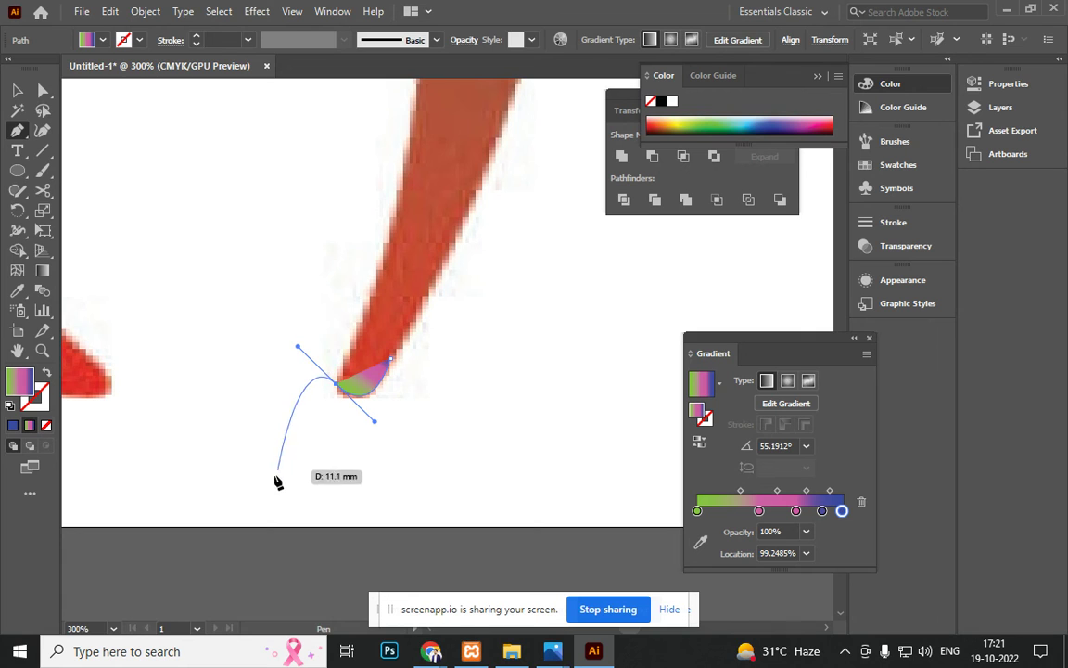
left_click(46, 374)
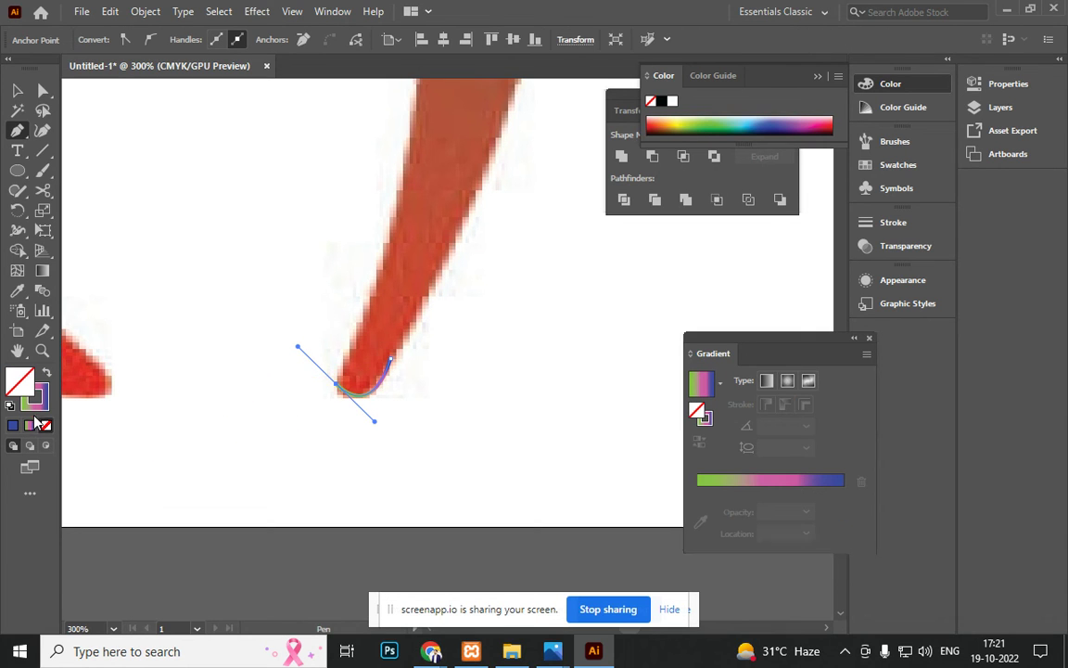
Step: Continue the Pen path from the right leg's tip up along its inner edge to the start of the arch
left_click(339, 383)
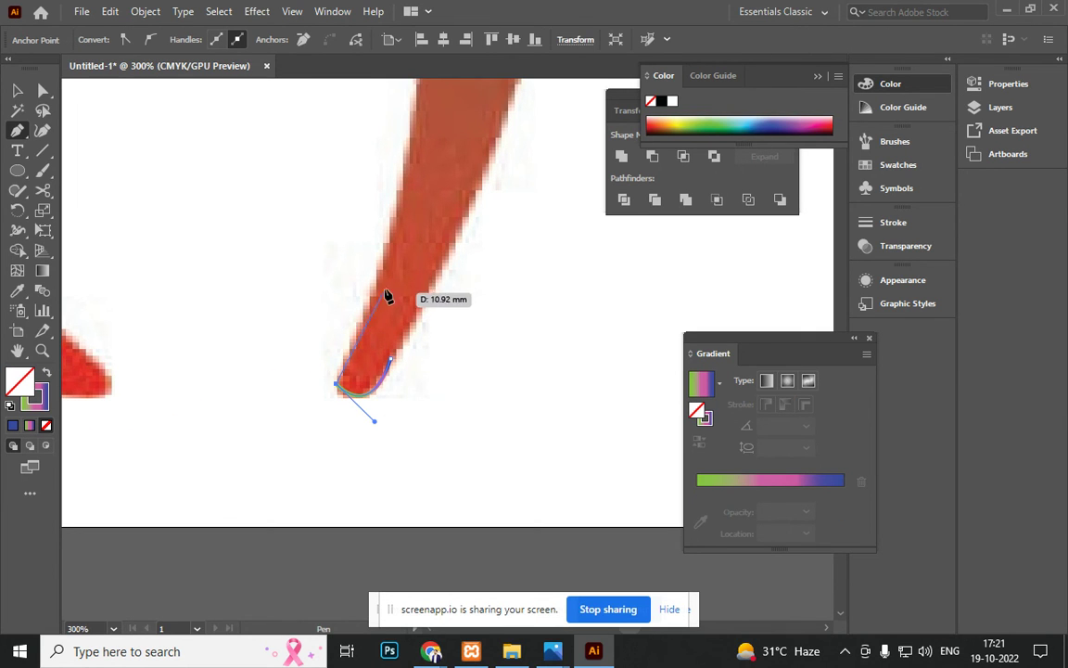
left_click(401, 199)
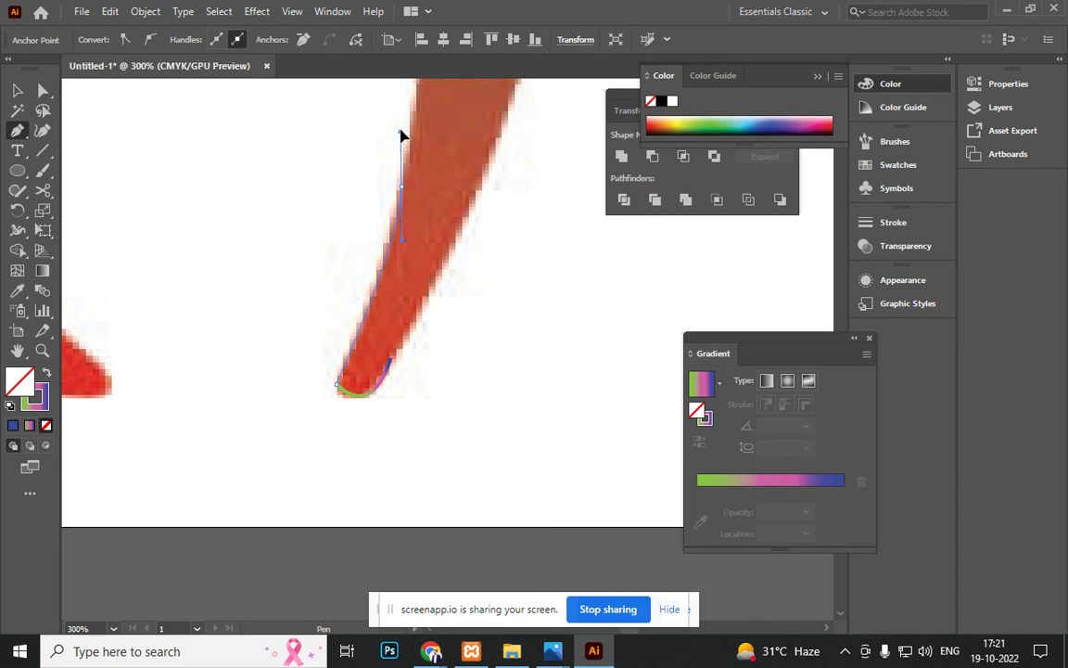
scroll(412, 405, "up", 5)
scroll(412, 405, "right", 2)
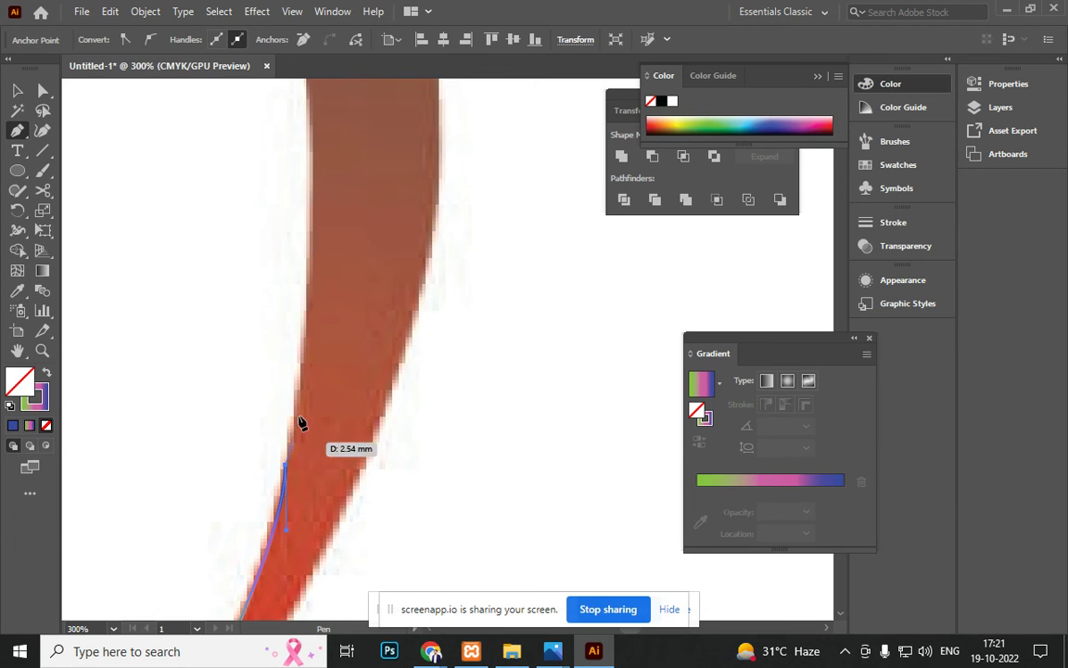
left_click_drag(311, 173, 260, 130)
left_click_drag(307, 256, 530, 525)
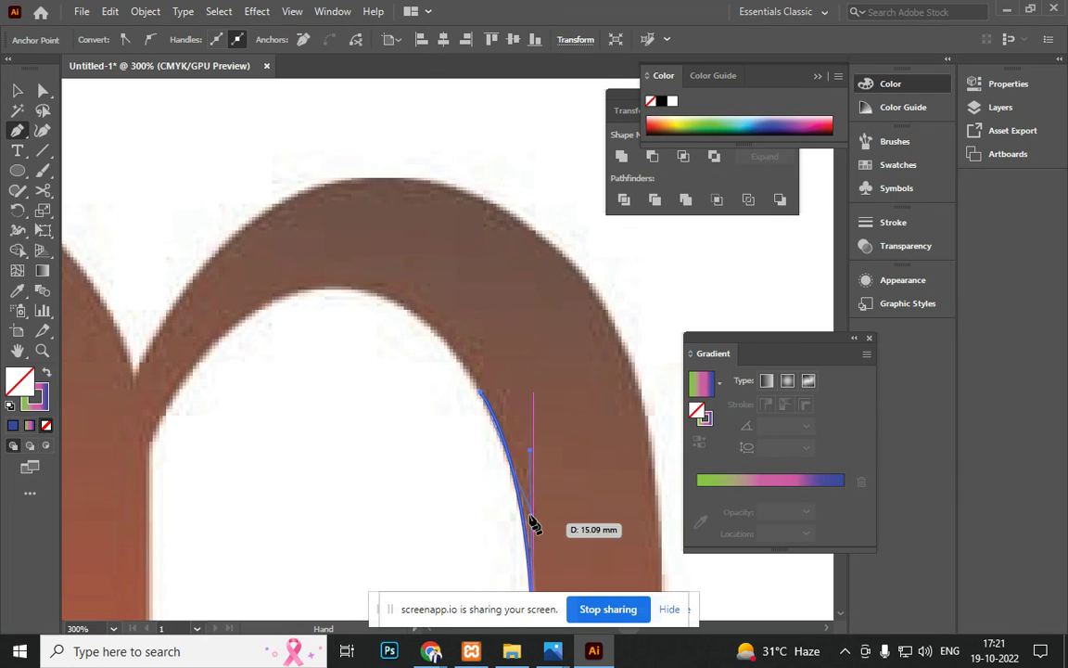
Step: Trace the underside of the arch down to its corner with the stem, removing the outgoing curve handle there
left_click_drag(301, 289, 174, 313)
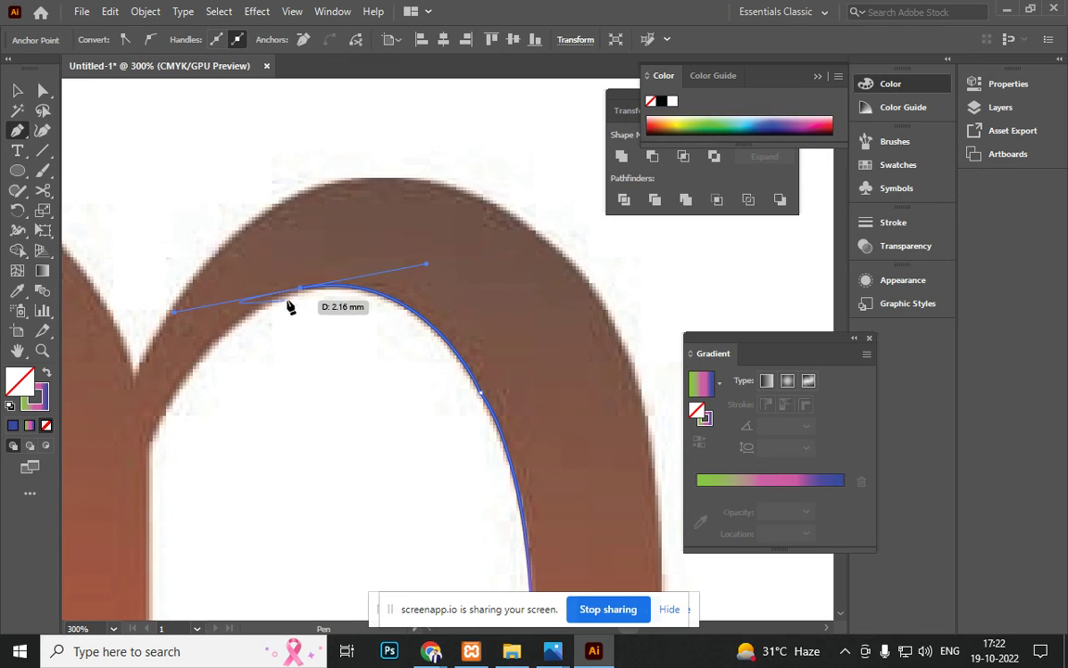
left_click_drag(236, 498, 400, 319)
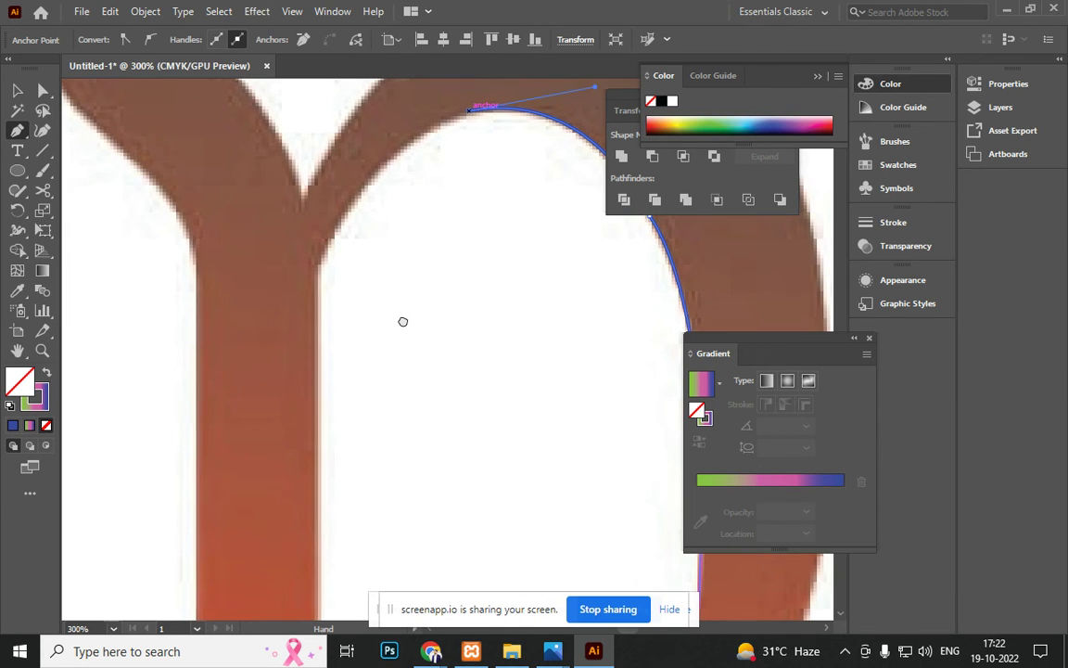
left_click_drag(318, 267, 276, 368)
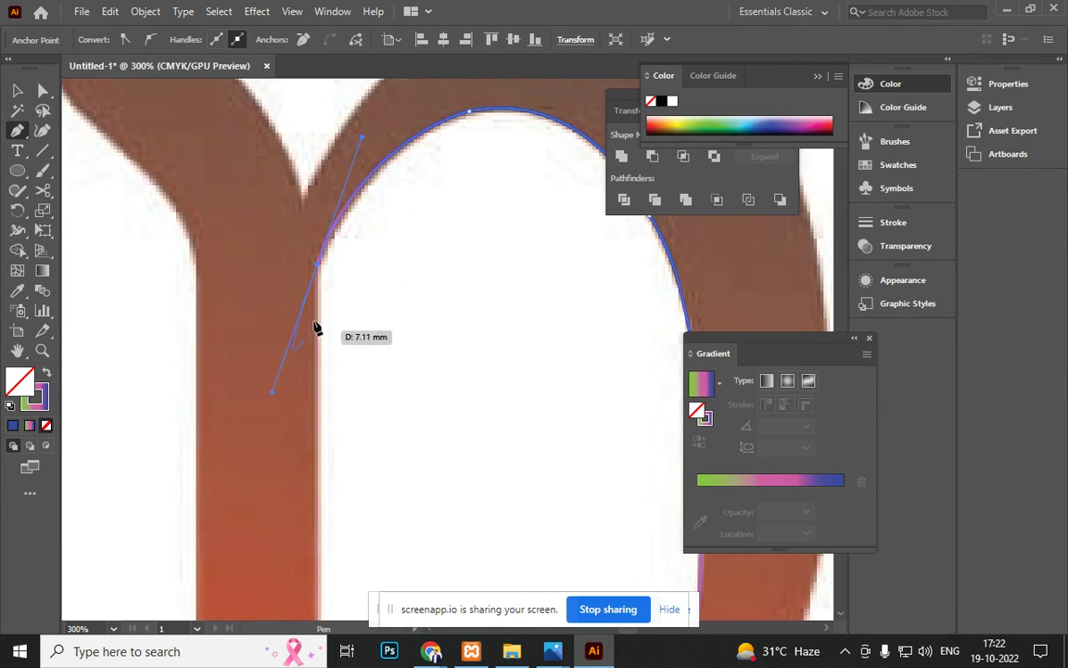
left_click(318, 269)
Step: Trace the stem's inner edge straight down from the arch corner to where the foot begins to flare
left_click_drag(320, 501, 331, 387)
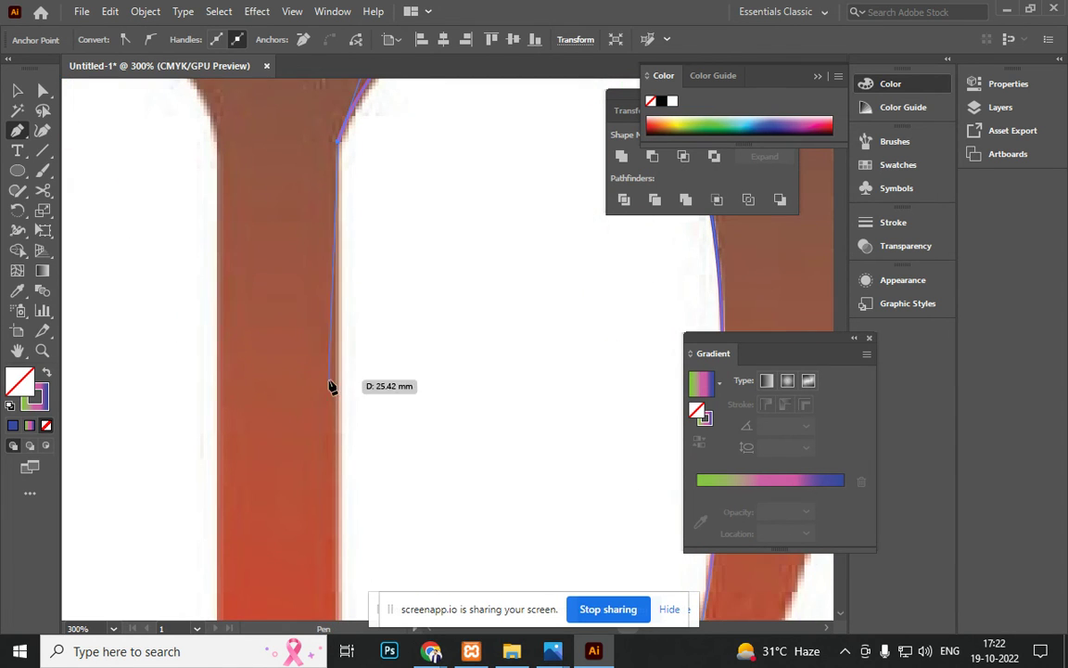
left_click(338, 458)
left_click_drag(362, 561, 420, 225)
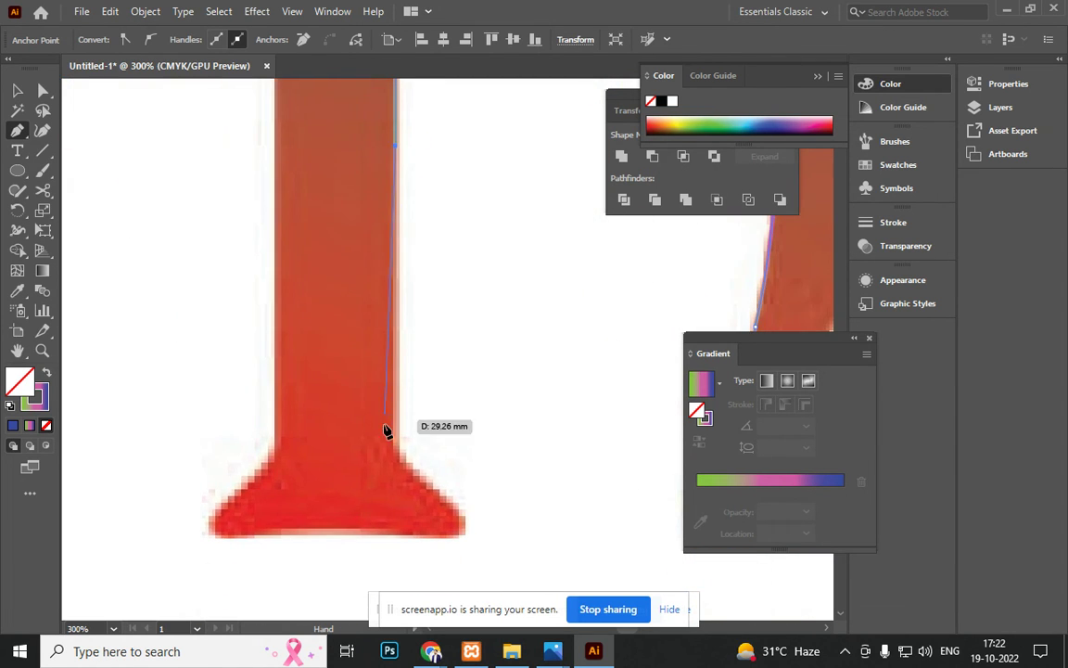
left_click(396, 454)
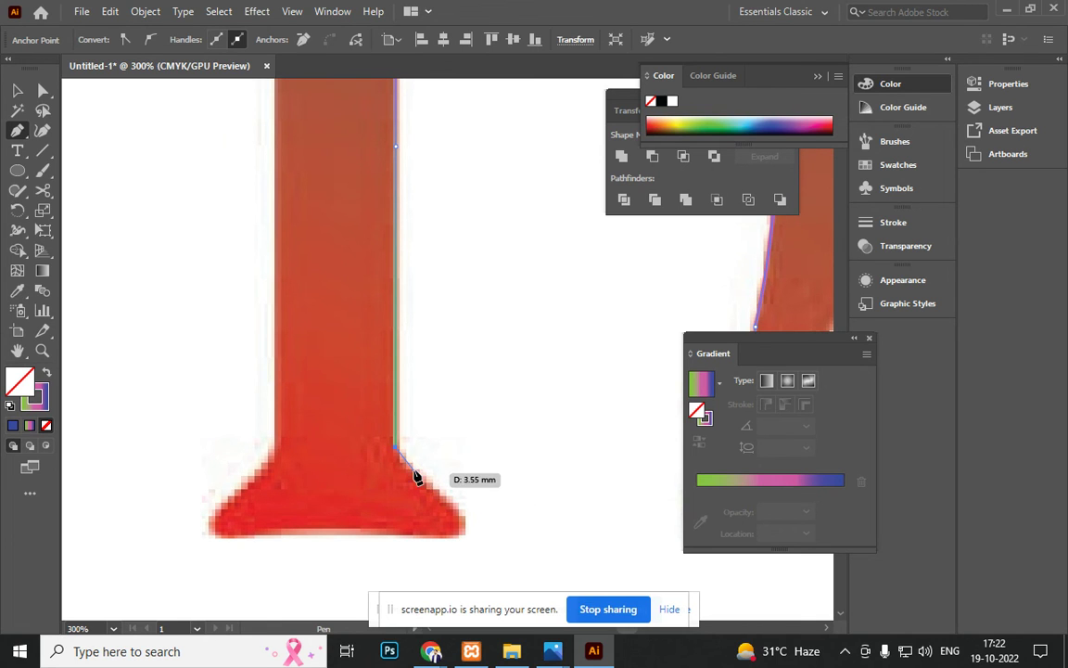
Step: Trace around the stem's flared foot with rounded corners and a slightly curved base, ending at its outer junction with the stem
left_click(455, 511)
left_click(452, 538)
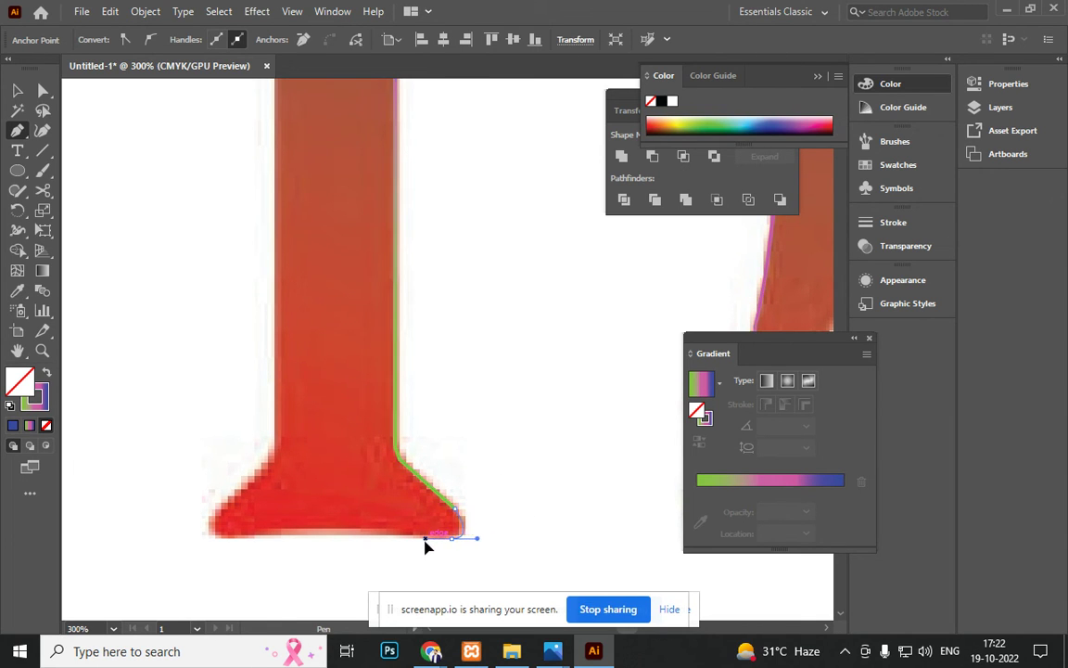
mouse_move(420, 553)
left_mouse_down()
mouse_move(346, 543)
mouse_move(415, 544)
left_mouse_up()
left_click(453, 538)
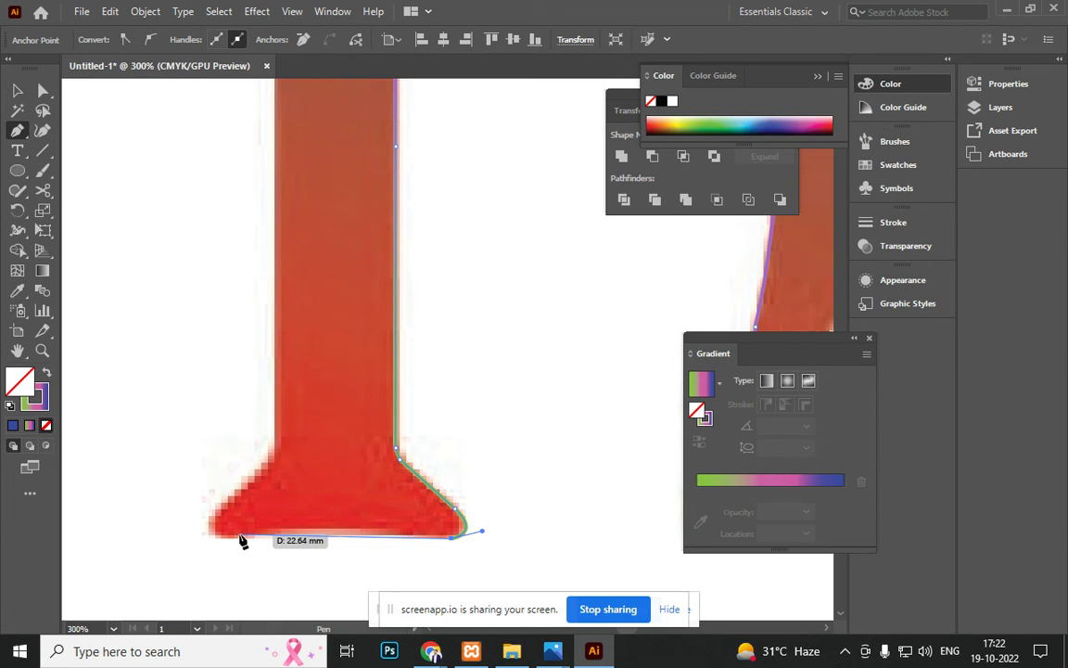
left_click(195, 539)
left_click(218, 511)
left_click(274, 457)
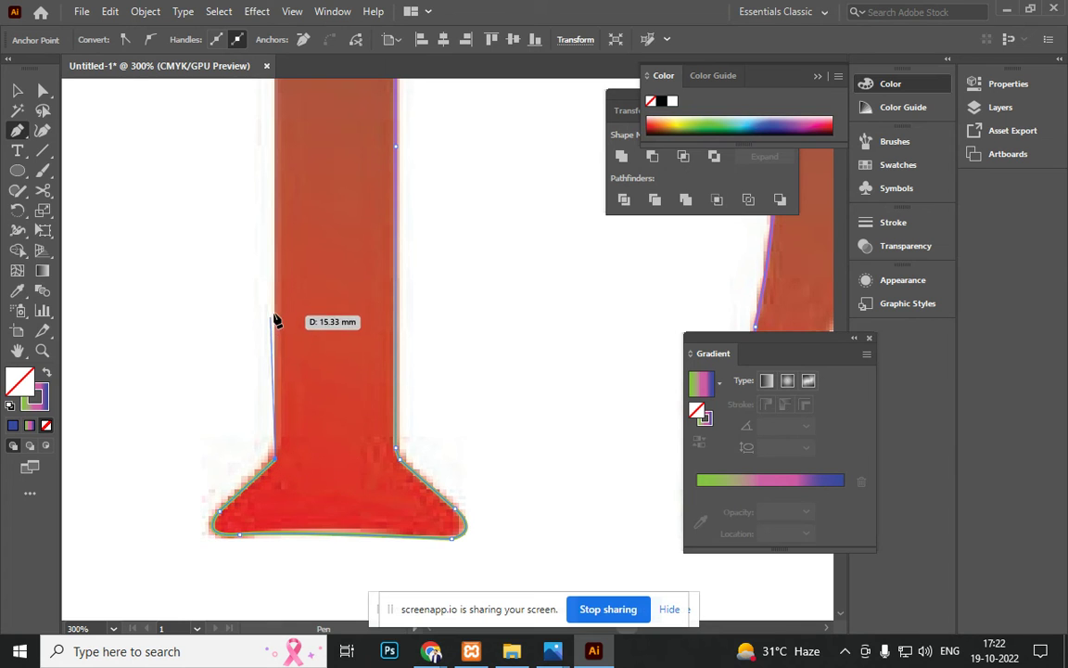
Step: Trace the stem's outer edge upward and curve the path along the neck to the underside of the curled tail
left_click_drag(317, 214, 417, 586)
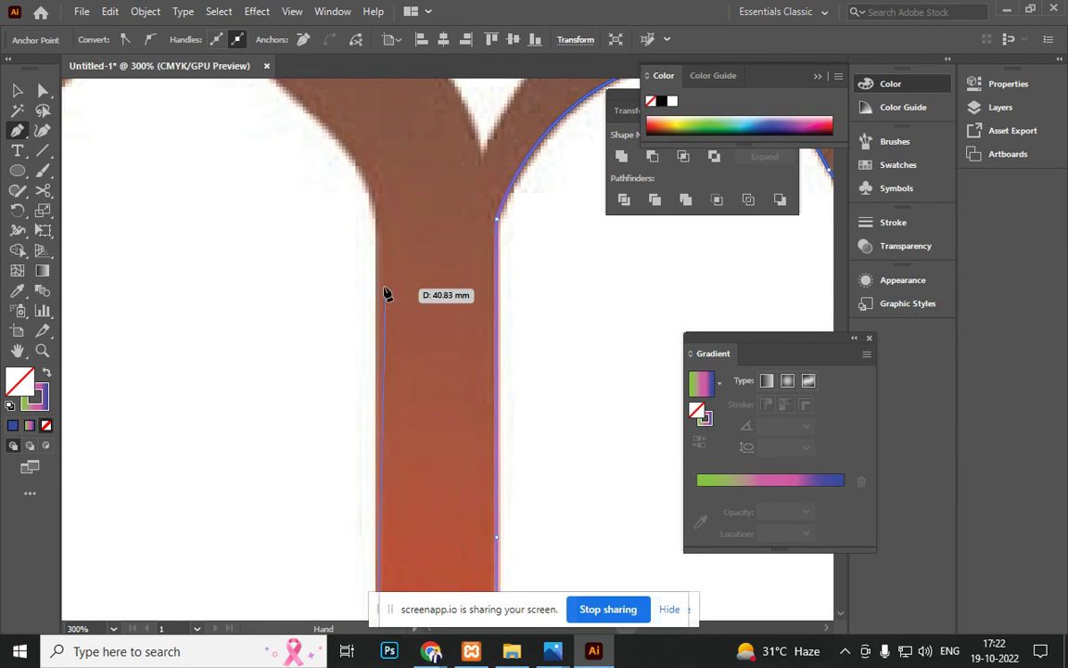
left_click(375, 230)
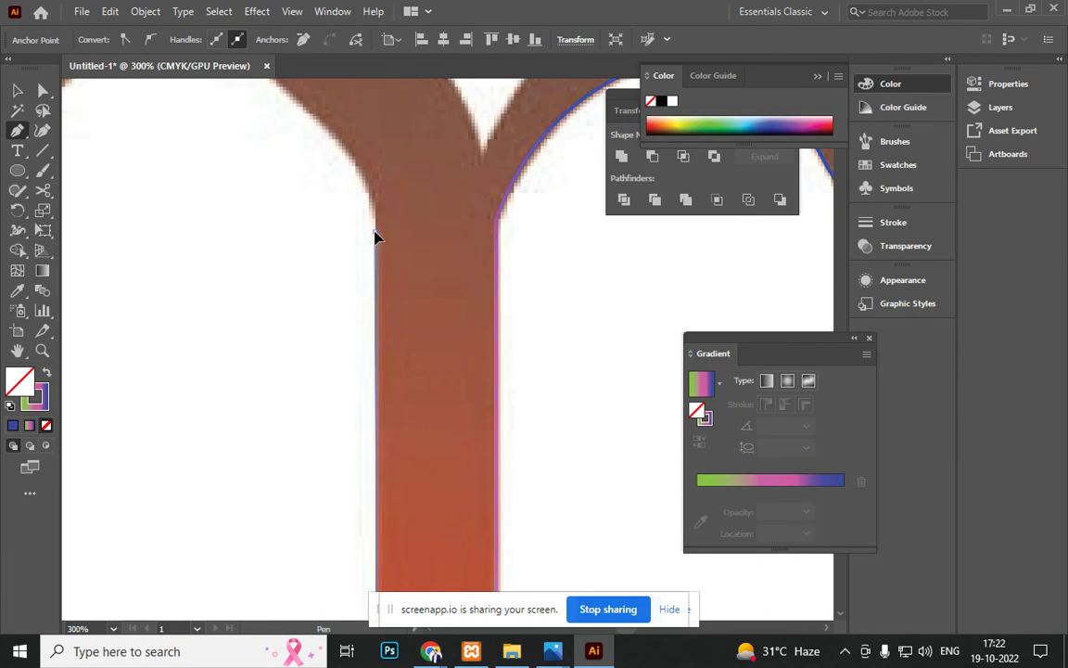
left_click(344, 153, "ctrl")
left_click_drag(313, 123, 428, 401)
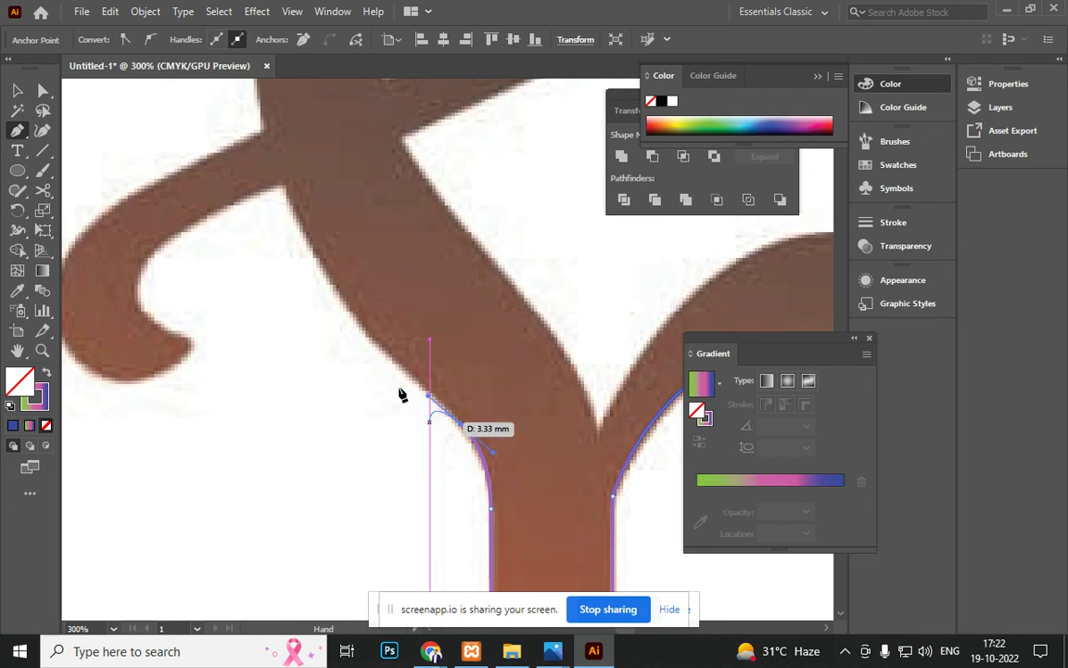
left_click(287, 183)
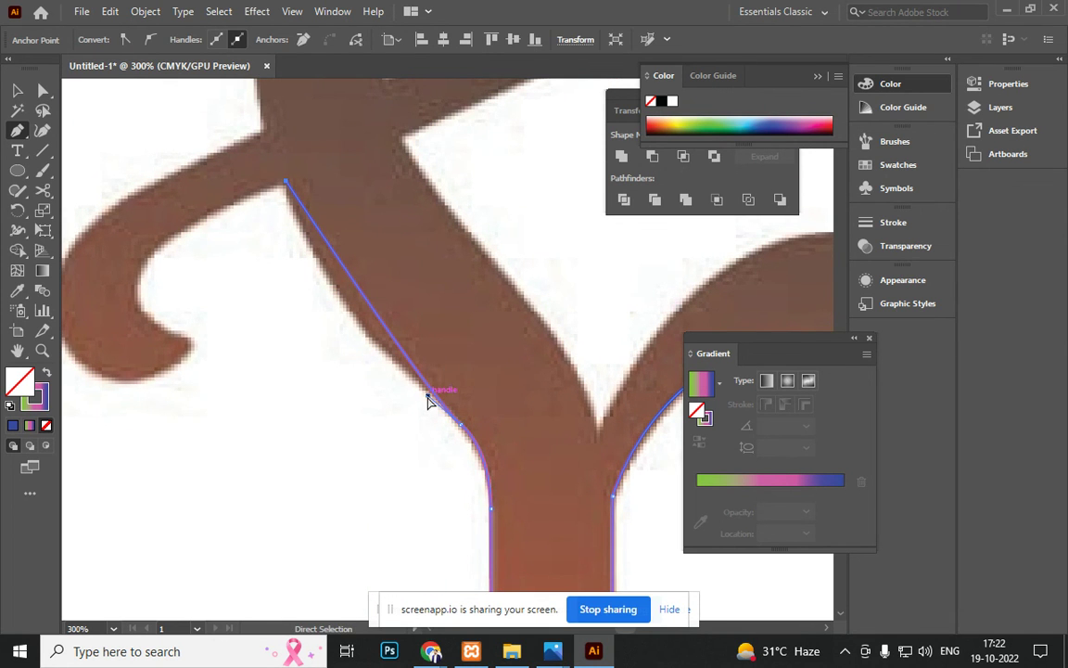
left_click_drag(387, 353, 285, 269)
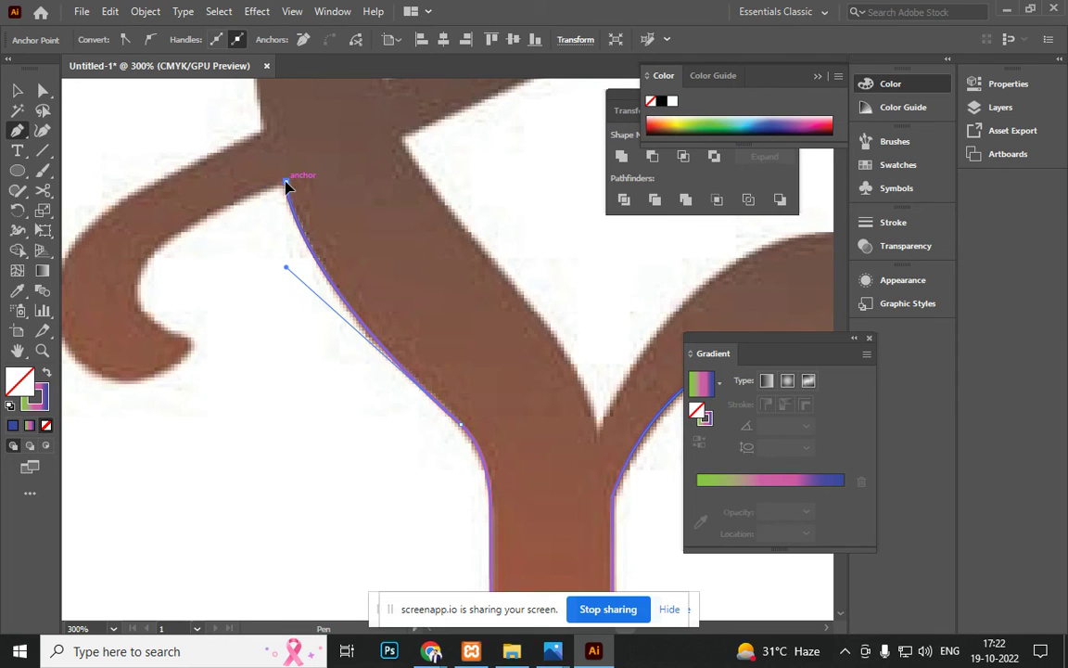
Step: Trace around the curled tail, from its inner hook and pointed tip along the outer curve back to the neck
left_click_drag(138, 280, 132, 313)
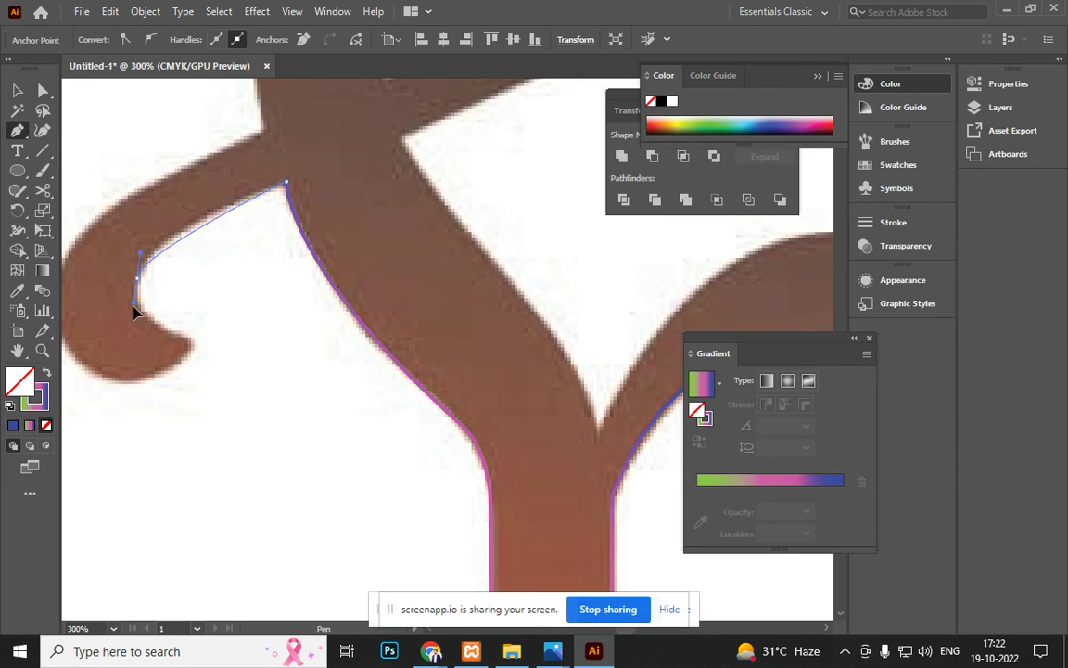
left_click(191, 339)
left_click_drag(159, 402, 287, 401)
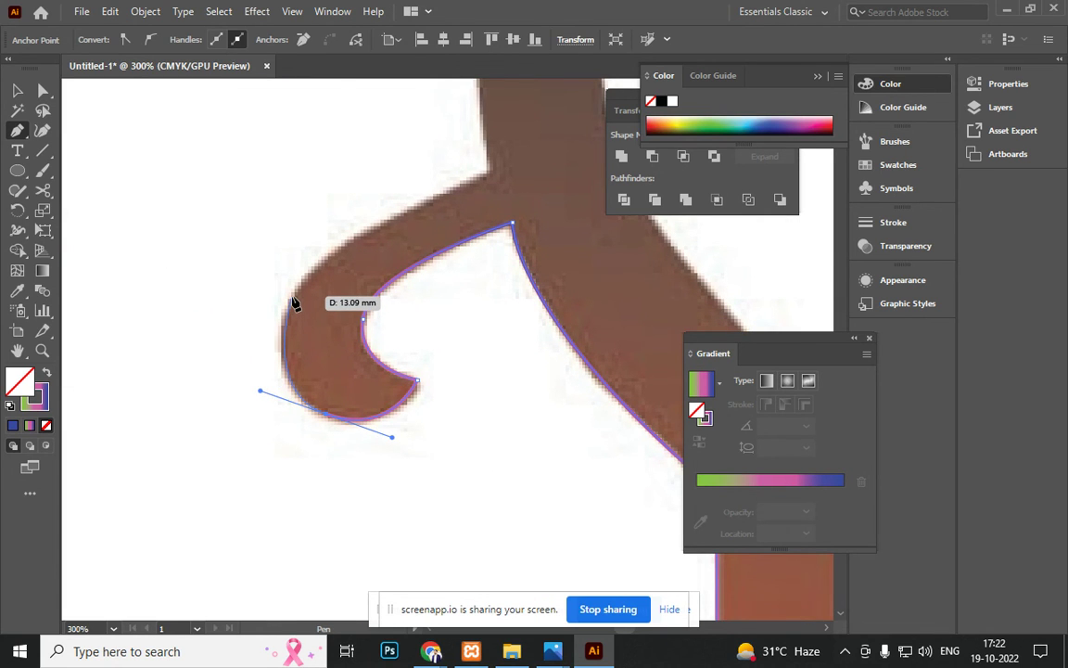
left_click_drag(286, 302, 298, 294)
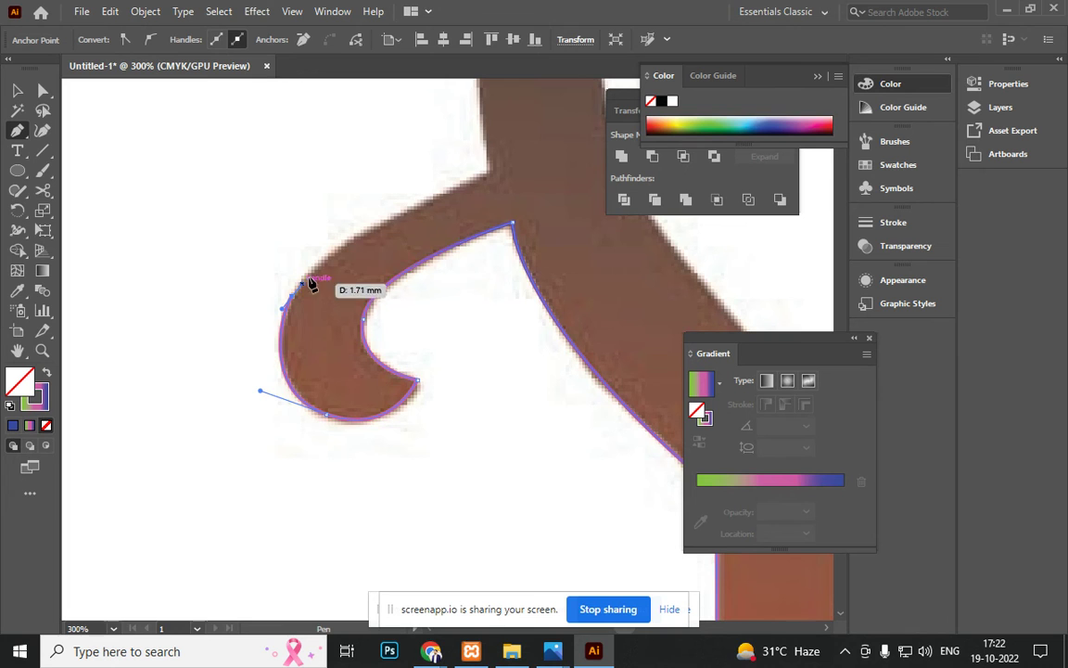
left_click_drag(390, 224, 492, 173)
Step: Trace the back of the bird's head from the tail junction up to the crown with curved segments
left_click_drag(525, 220, 437, 585)
scroll(416, 461, "down", 3)
left_click_drag(488, 388, 396, 452)
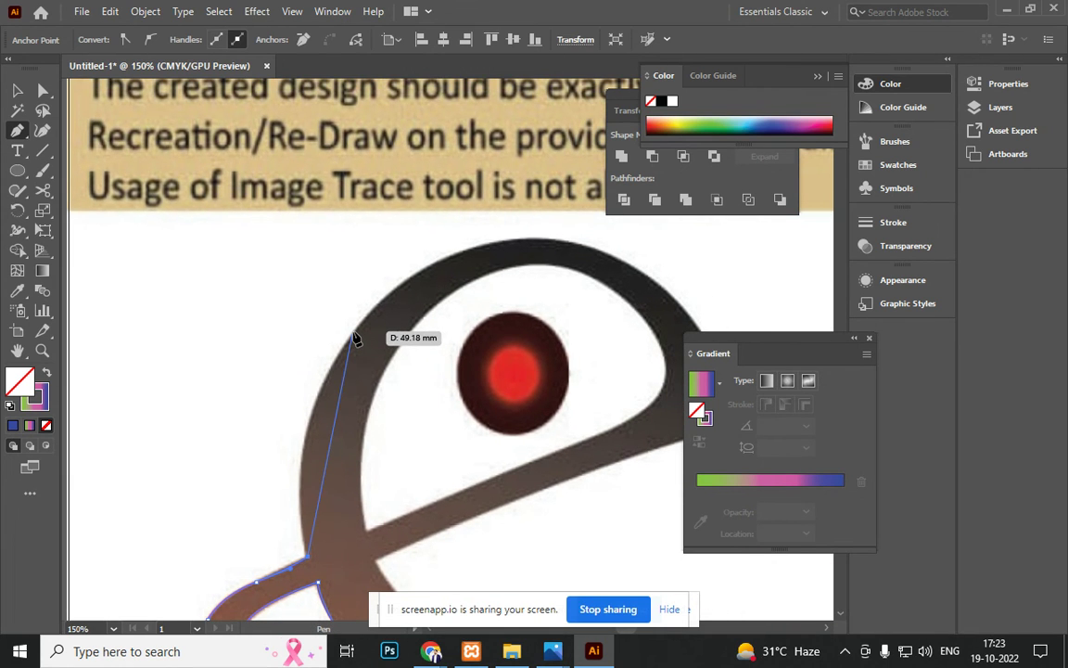
left_click_drag(354, 334, 433, 237)
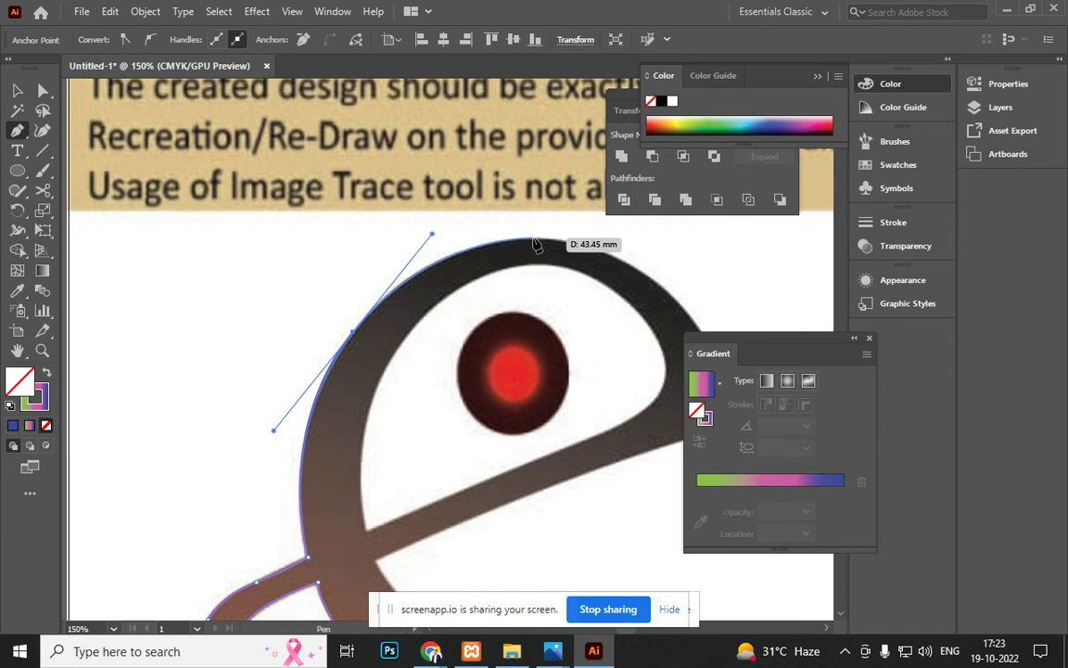
left_click(534, 241)
Step: Trace the bird's forehead and beak tip, and follow the beak's lower edge back to the neck
left_click_drag(579, 408, 463, 352)
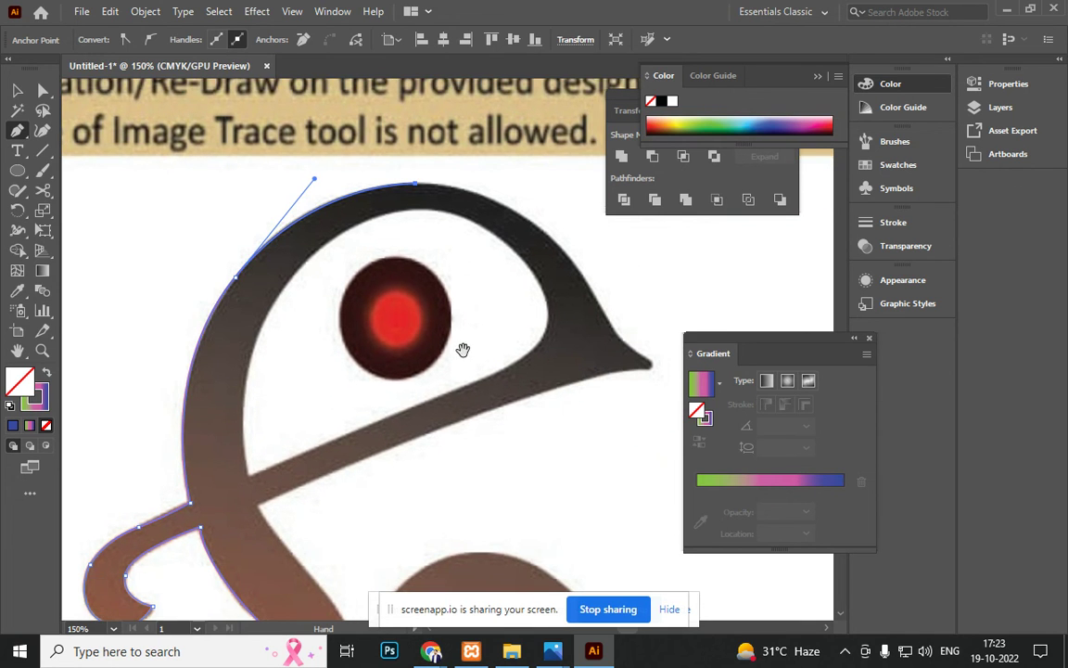
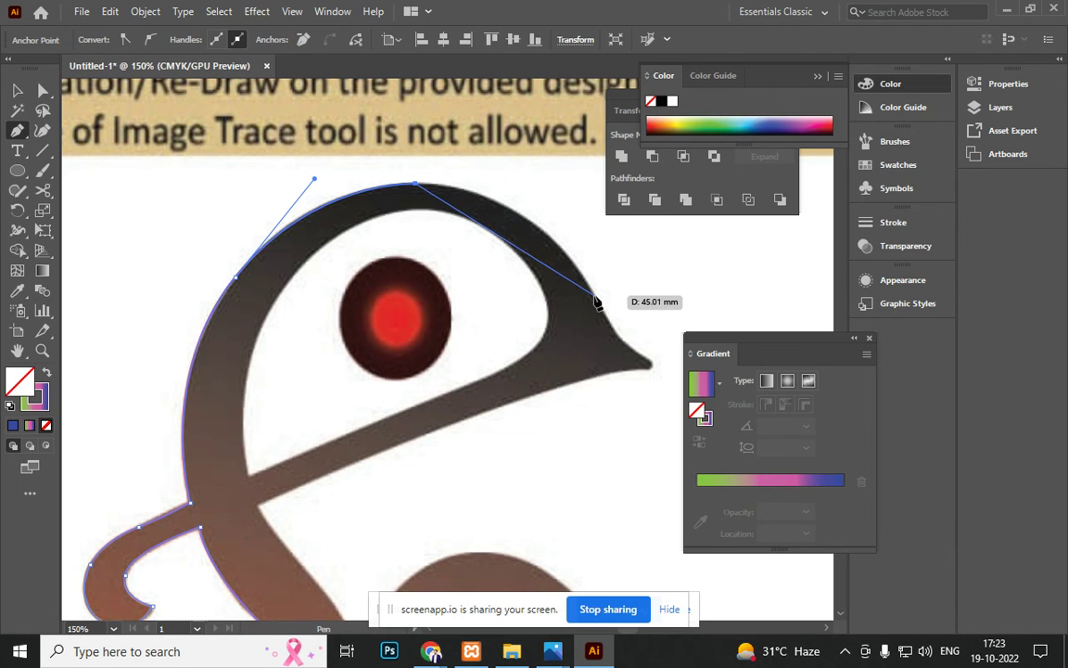
left_click(599, 309)
left_click_drag(599, 307, 665, 436)
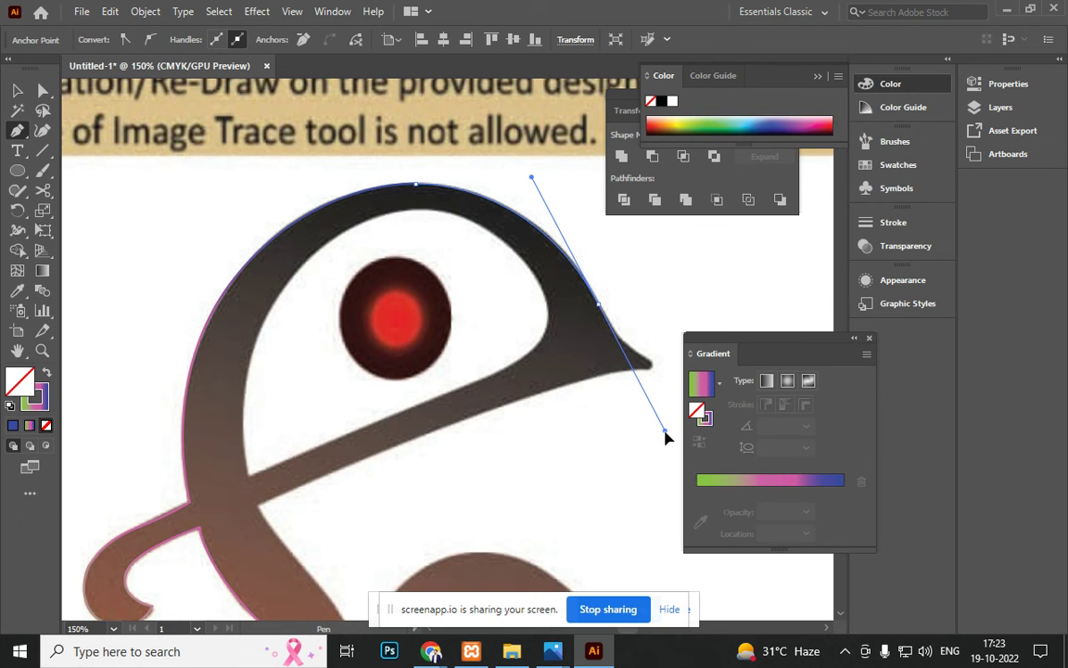
left_click_drag(600, 307, 635, 357)
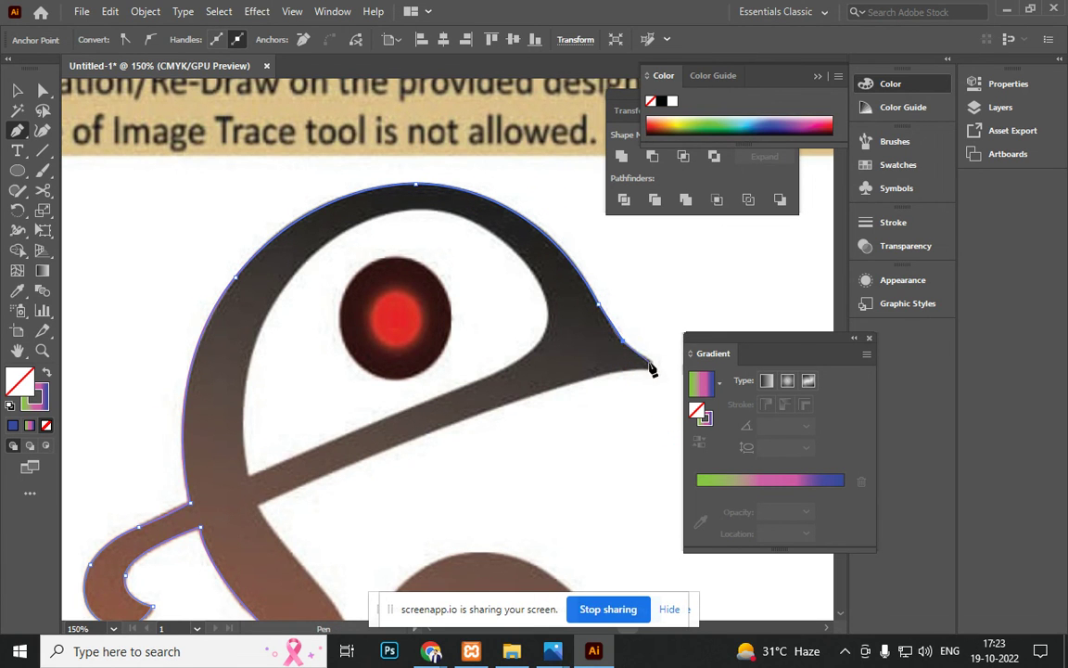
mouse_move(647, 375)
left_mouse_down()
mouse_move(591, 374)
mouse_move(243, 503)
mouse_move(259, 513)
mouse_move(216, 525)
mouse_move(256, 513)
left_mouse_up()
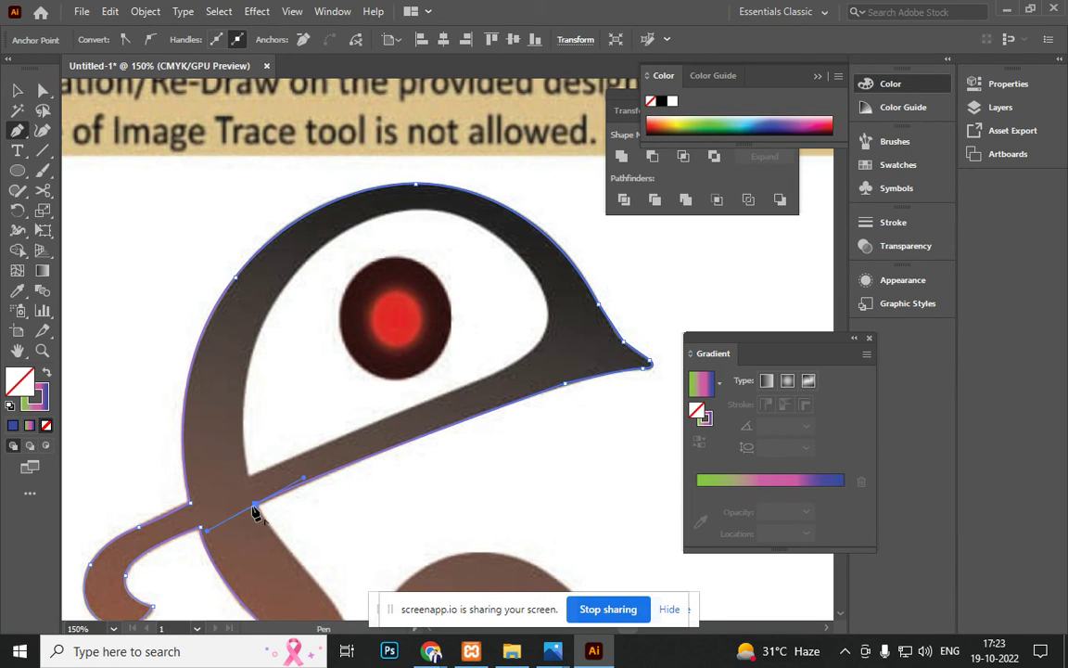
Step: Trace the front of the neck down to the notch where the arch begins, leaving a corner point there
left_click_drag(361, 542, 334, 358)
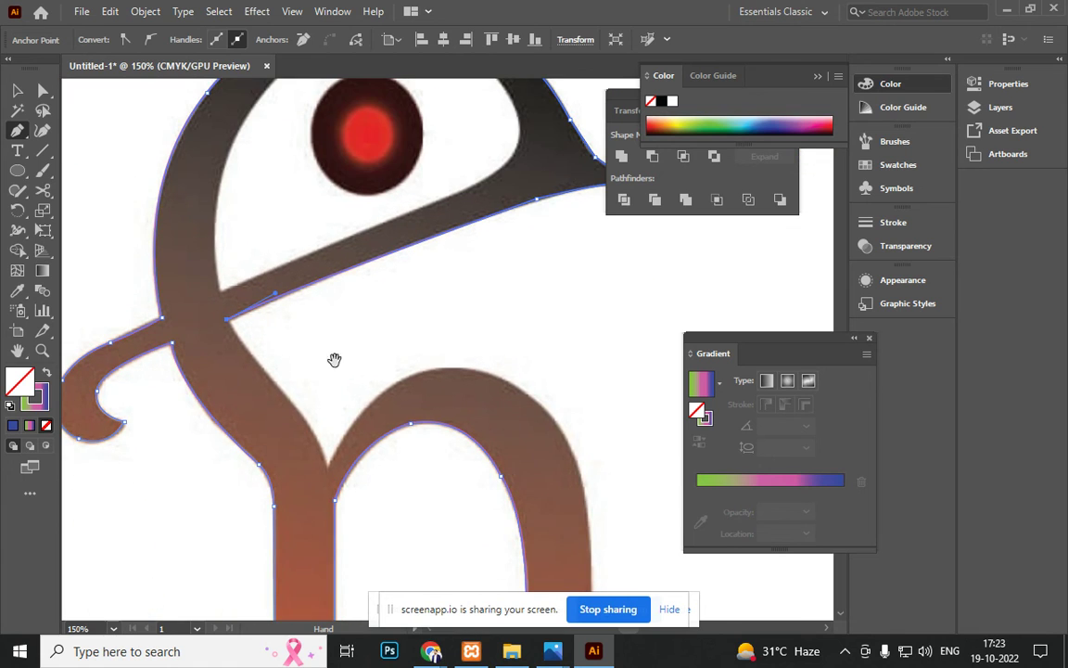
left_click(304, 416)
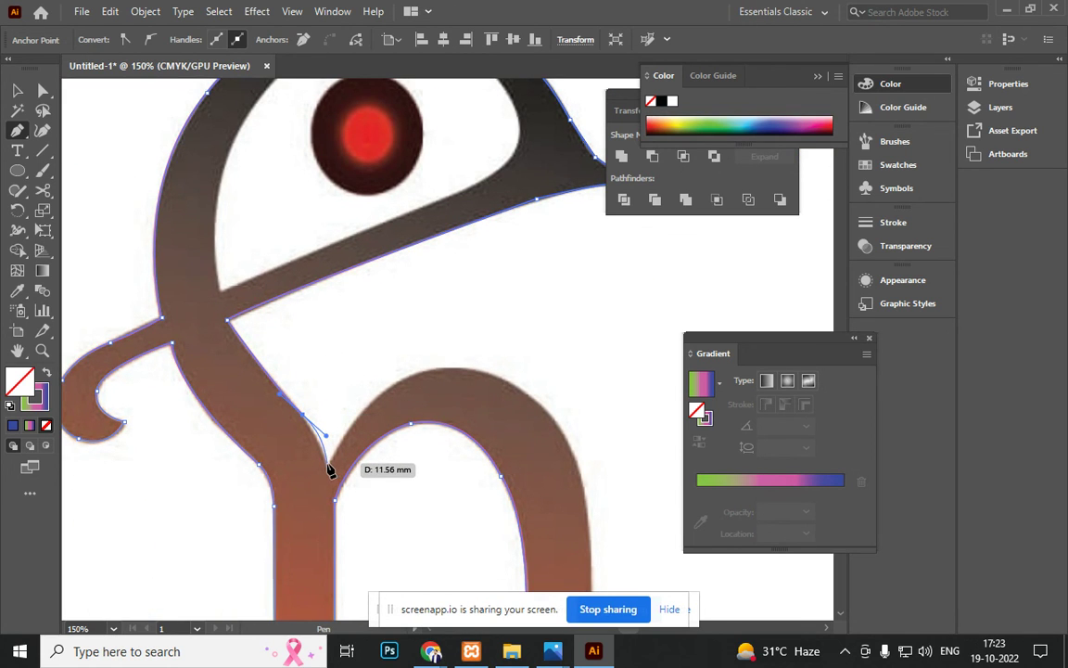
left_click(327, 469)
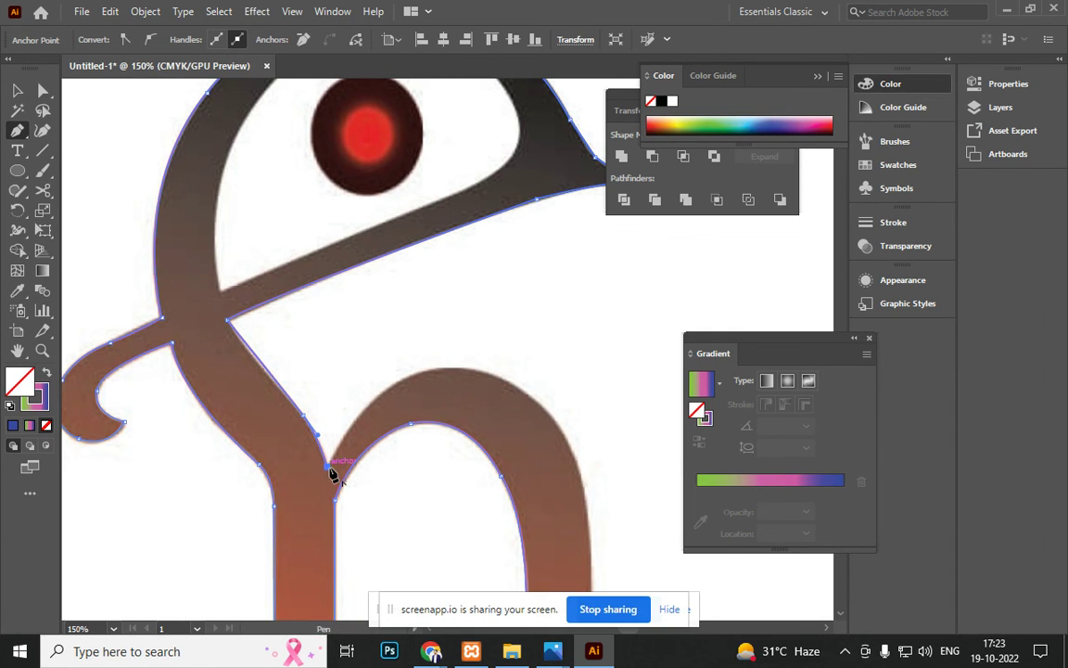
left_click(328, 466)
Step: Trace the outer curve of the h's arch down to the pointed foot of the right leg, and close the outline
left_click(468, 369)
left_click_drag(472, 370, 572, 382)
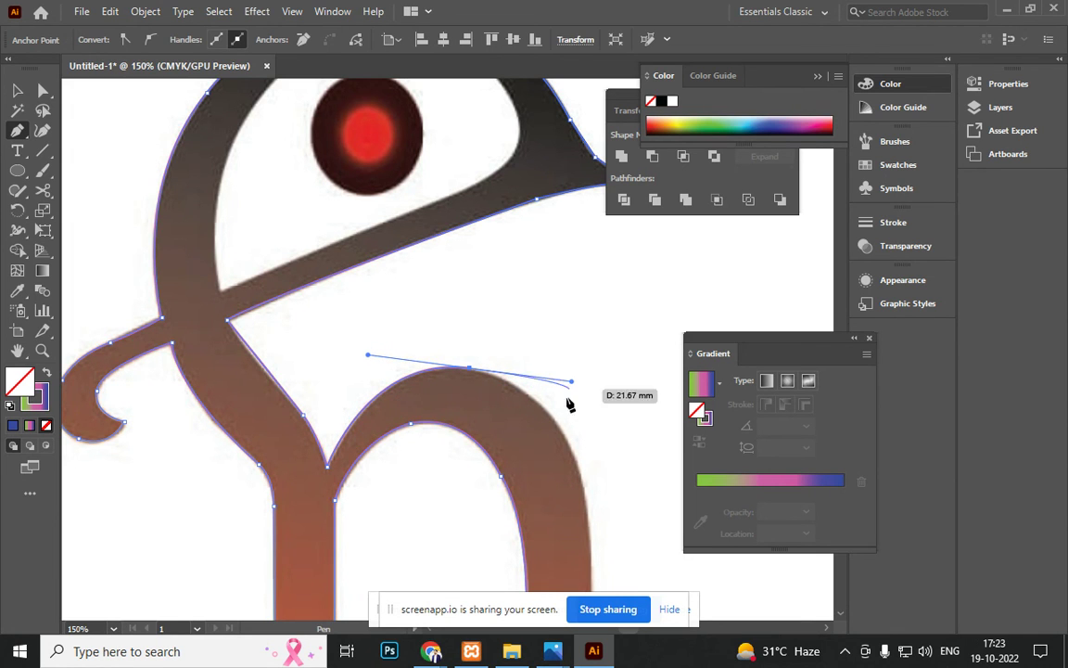
left_click(586, 511)
left_click_drag(561, 554, 522, 264)
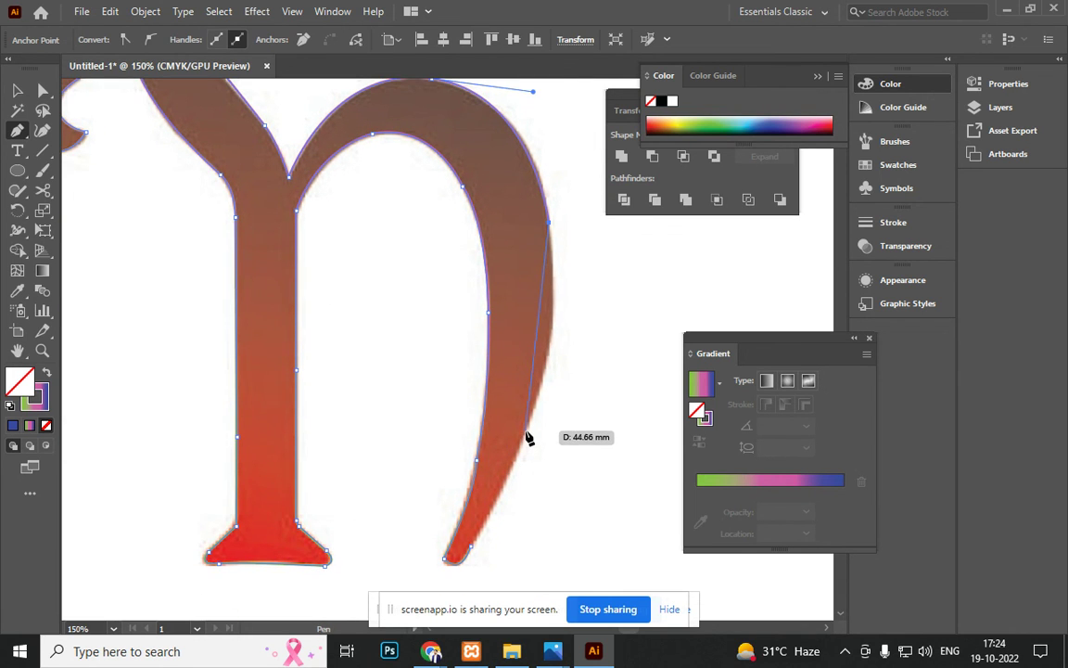
left_click_drag(526, 433, 503, 479)
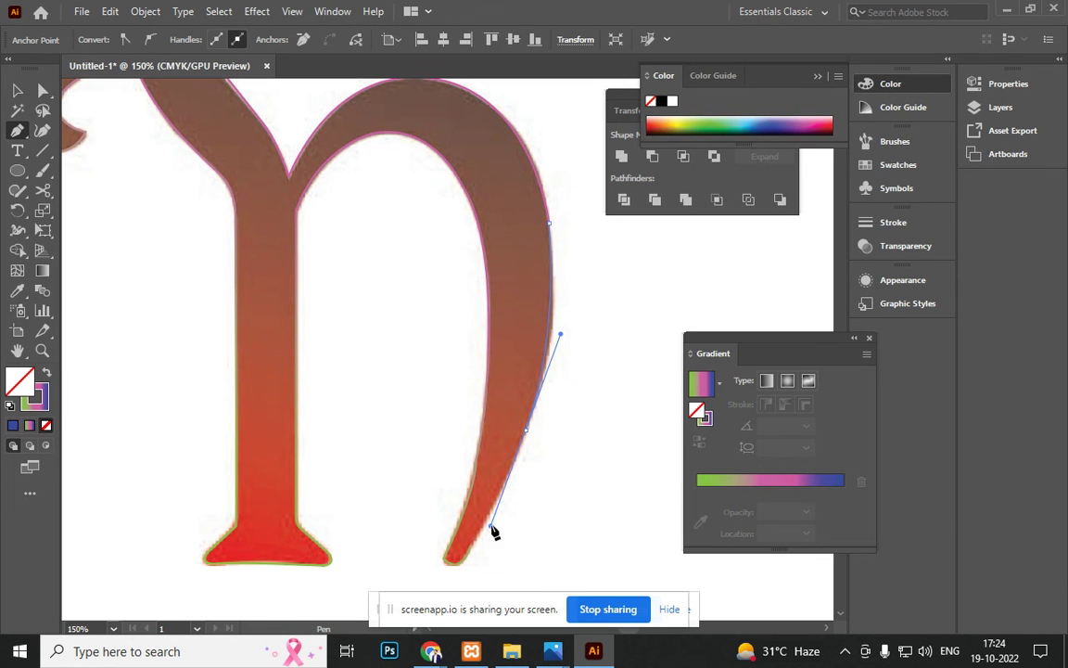
left_click(526, 431)
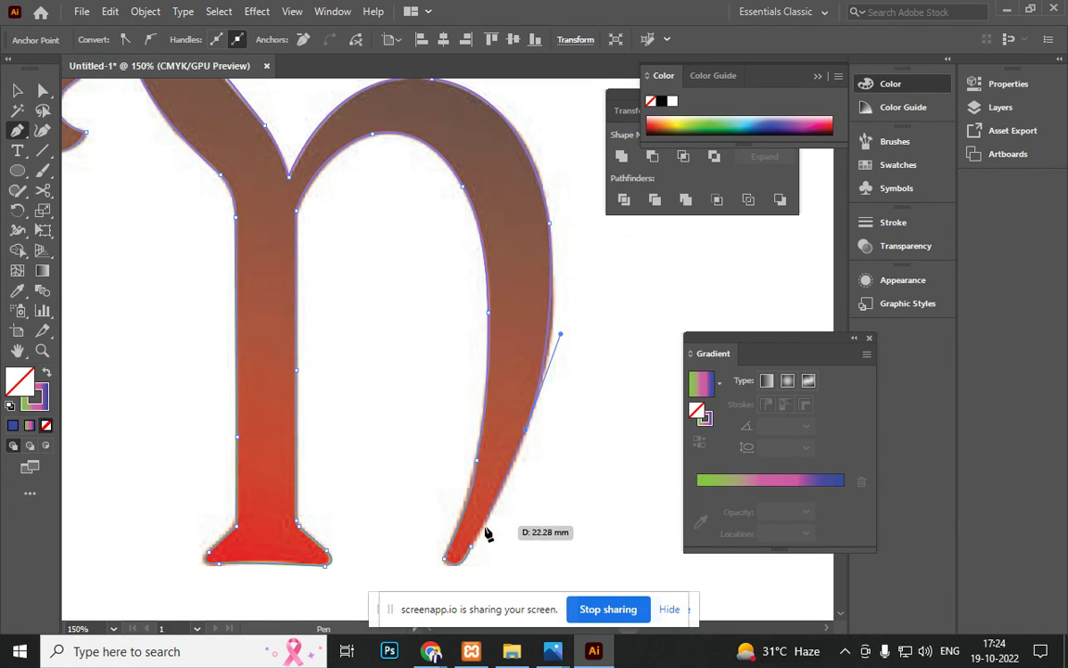
left_click_drag(470, 553, 487, 529)
Step: Sample the reference letter's brown and apply it to the traced outline as a stroke with no fill
scroll(486, 530, "down", 5)
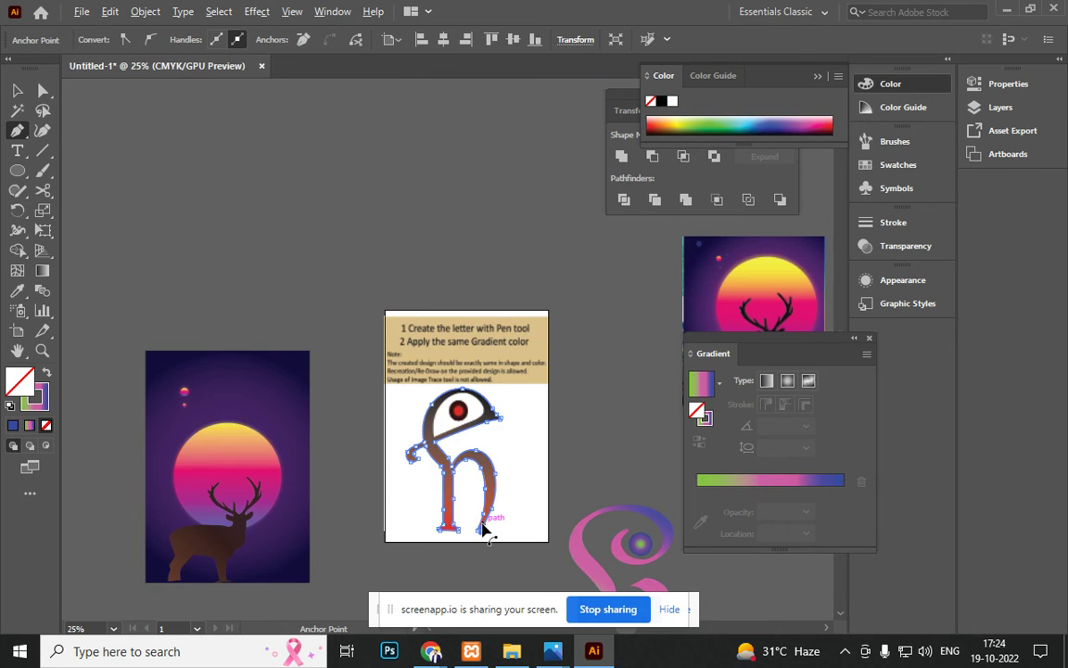
scroll(482, 529, "up", 3)
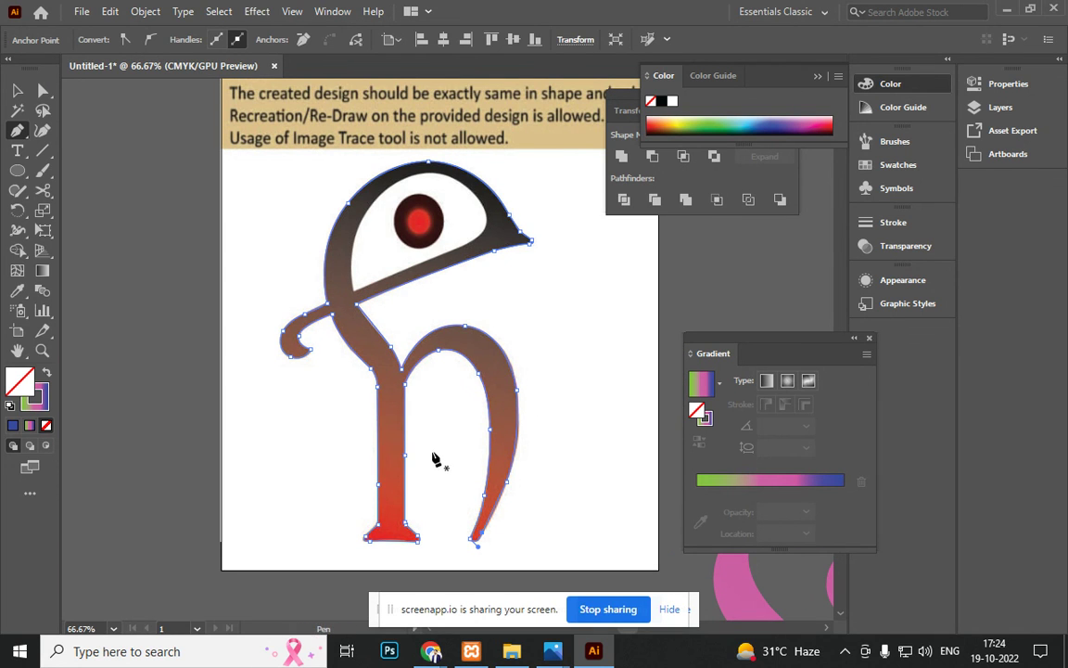
key("i")
left_click(394, 376)
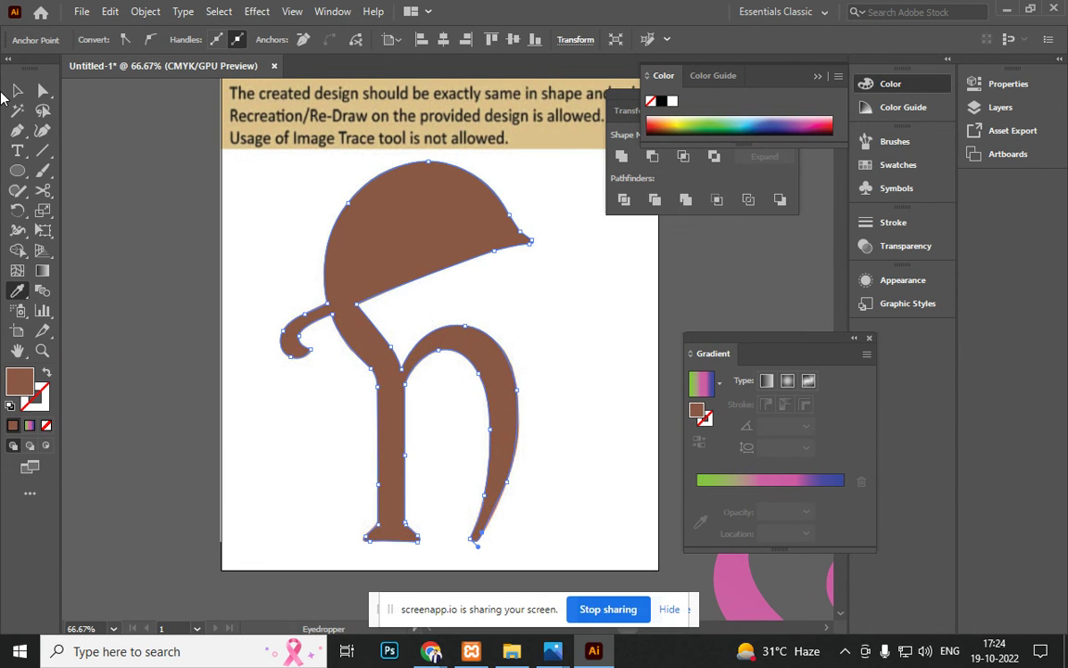
left_click(17, 90)
left_click(43, 373)
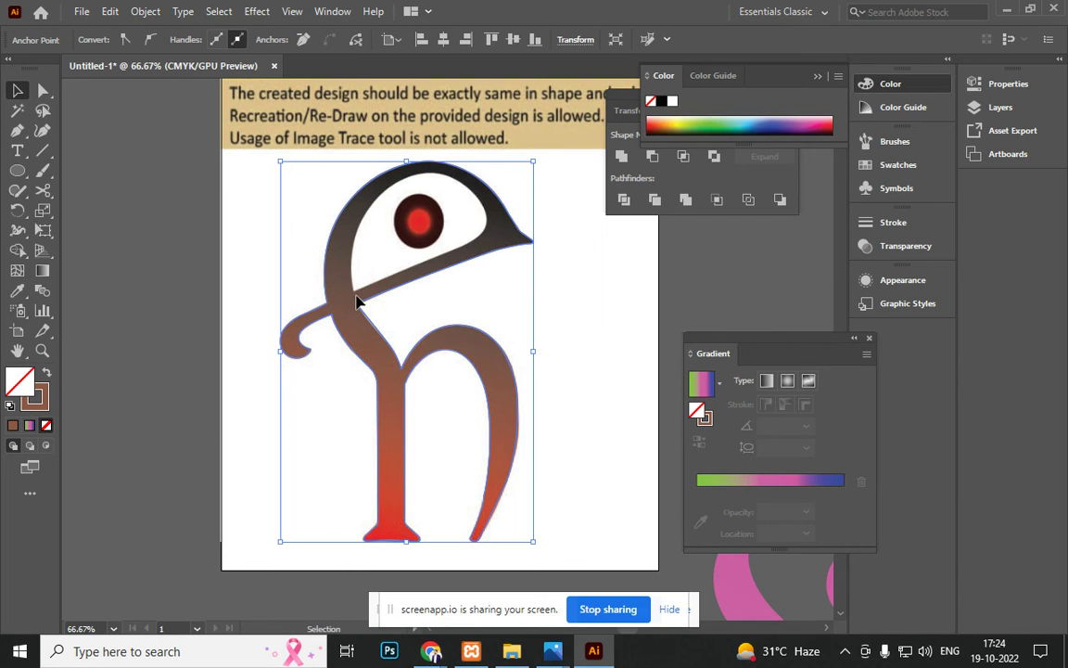
Step: Trace the opening inside the bird's head as a separate closed path, from the rear corner along the beak bar and over the eye
key("p")
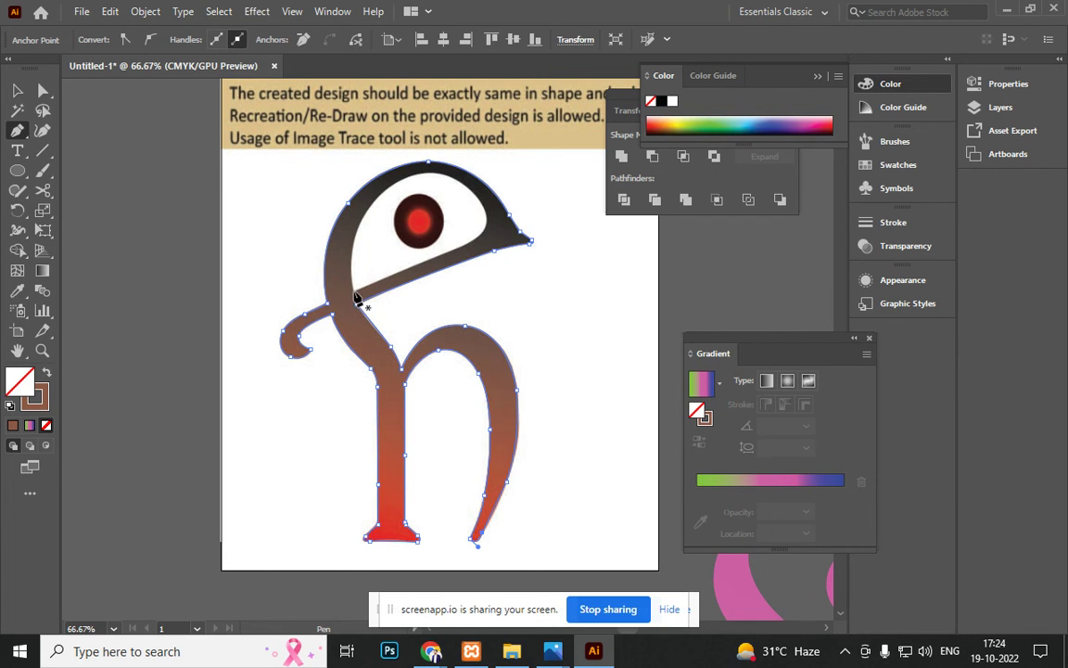
left_click(354, 292)
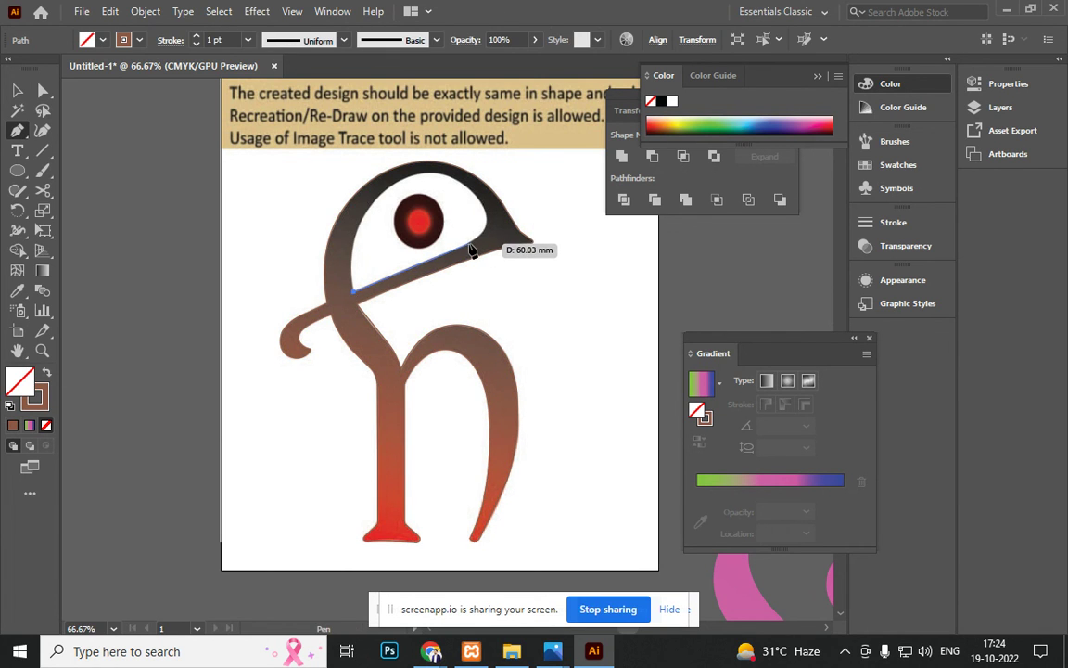
left_click(462, 246)
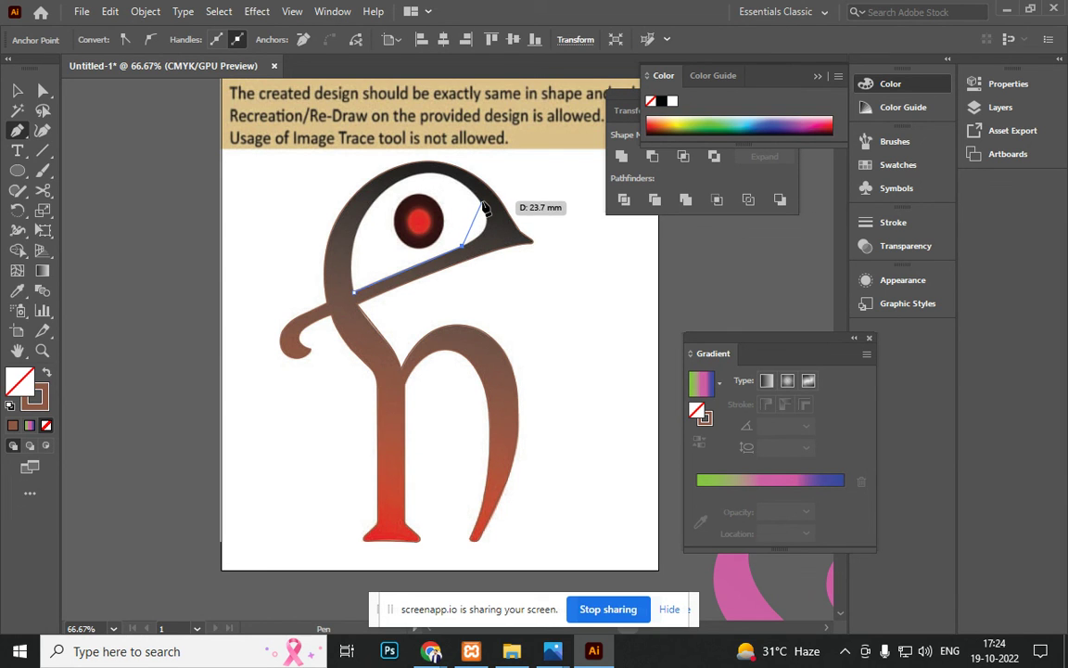
left_click_drag(483, 206, 440, 175)
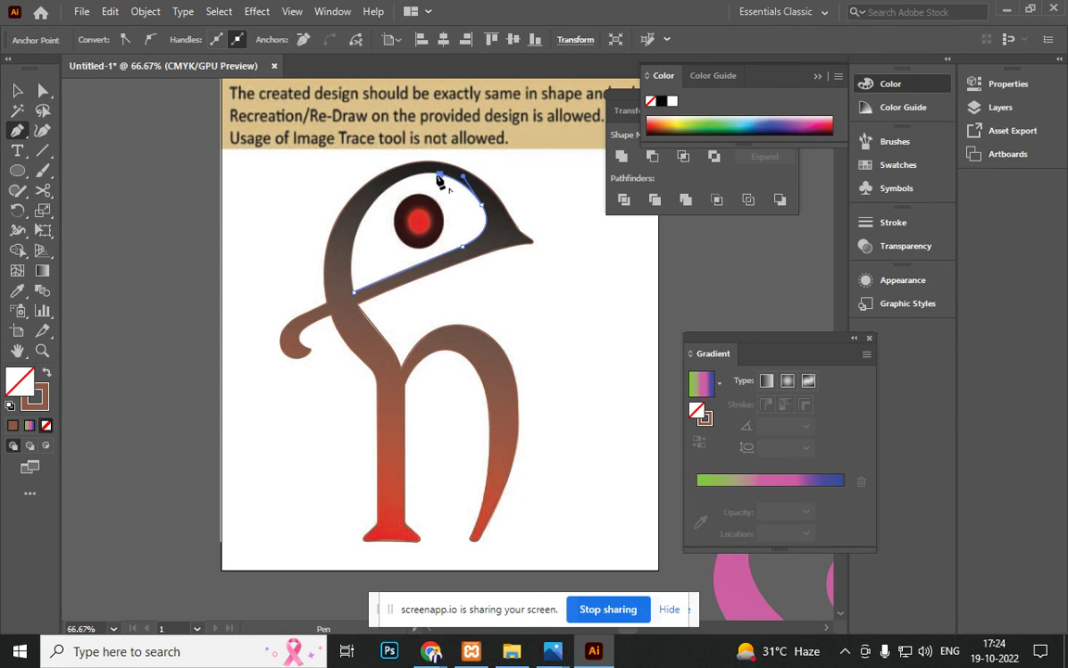
left_click_drag(366, 218, 338, 267)
left_click(353, 293)
left_click_drag(339, 268, 341, 264)
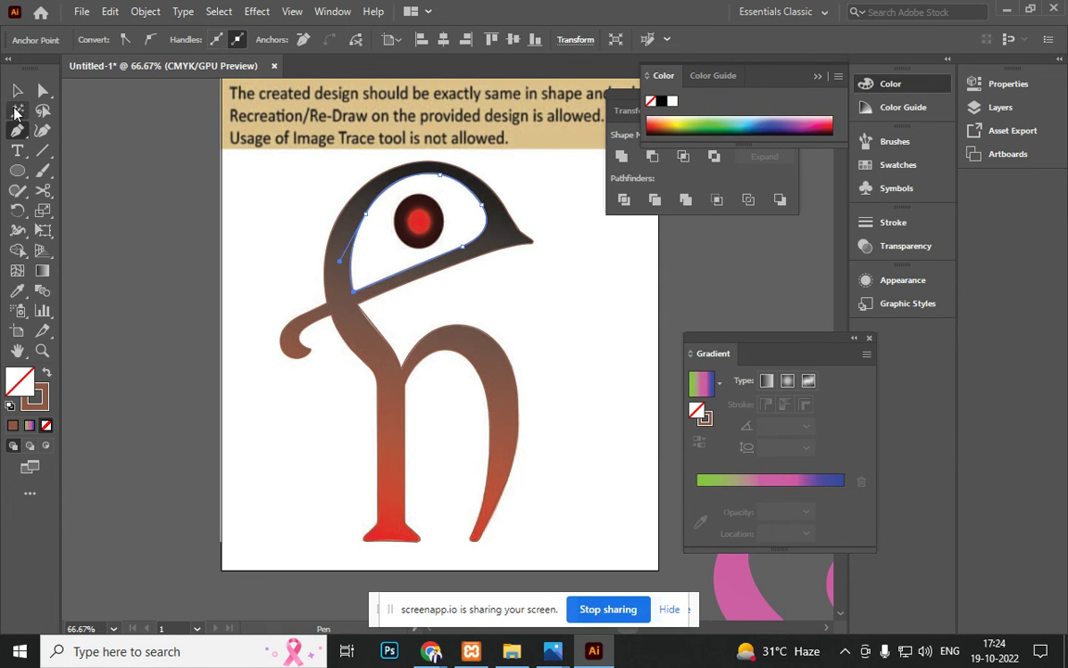
Step: Subtract the head opening from the letter outline with Minus Front, and move the resulting shape to the left of the reference letter
left_click(17, 92)
left_click(385, 343)
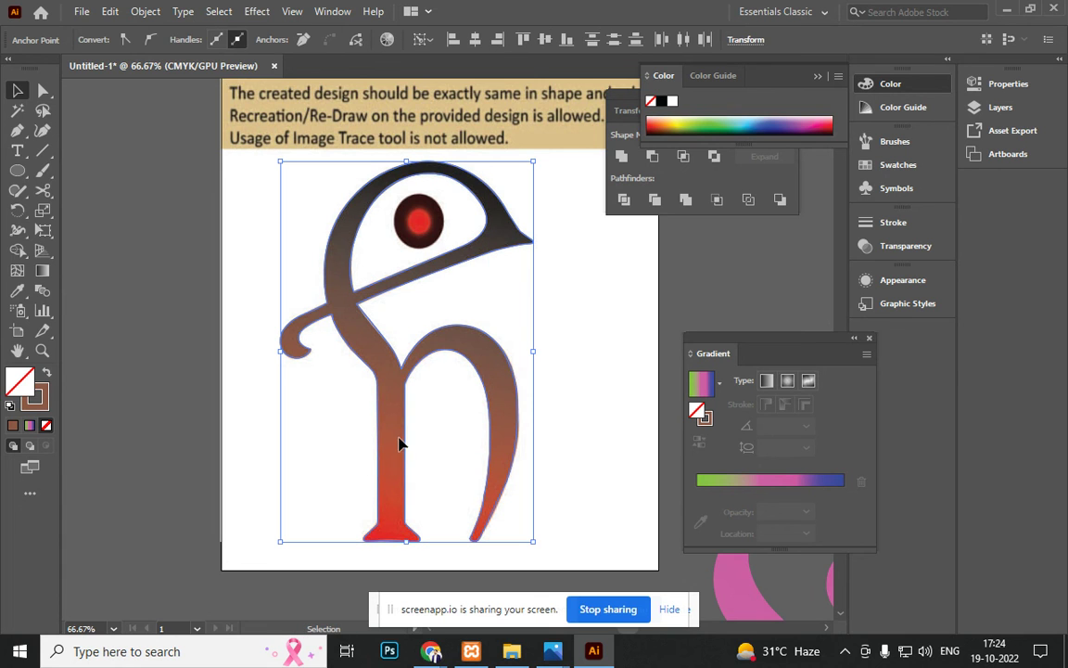
left_click(648, 165)
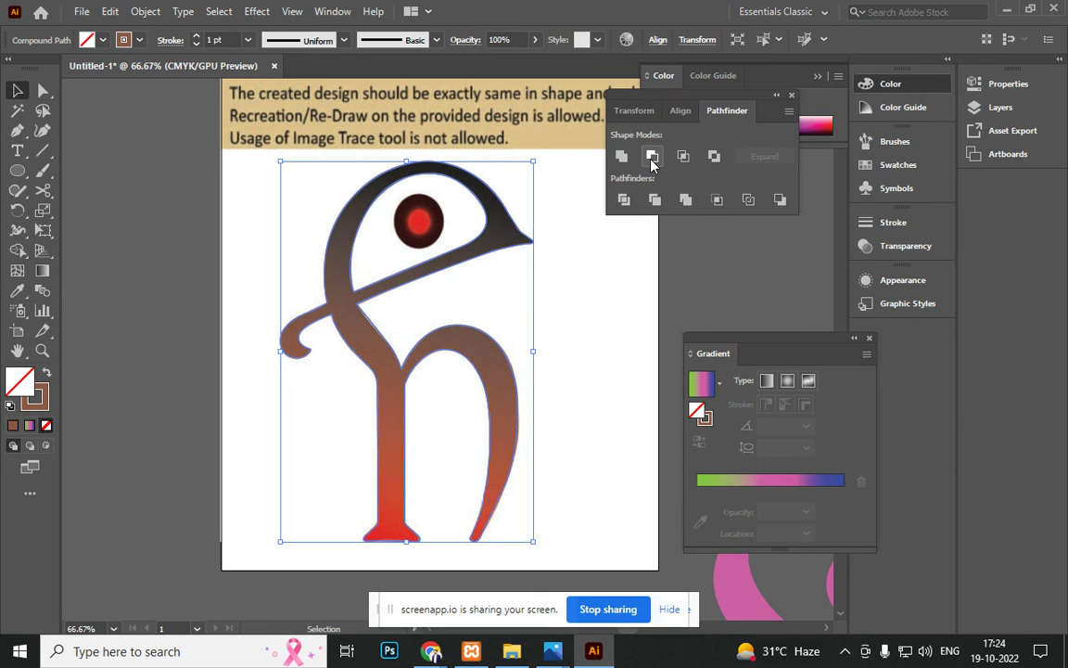
left_click(572, 358)
left_click_drag(371, 332, 386, 381)
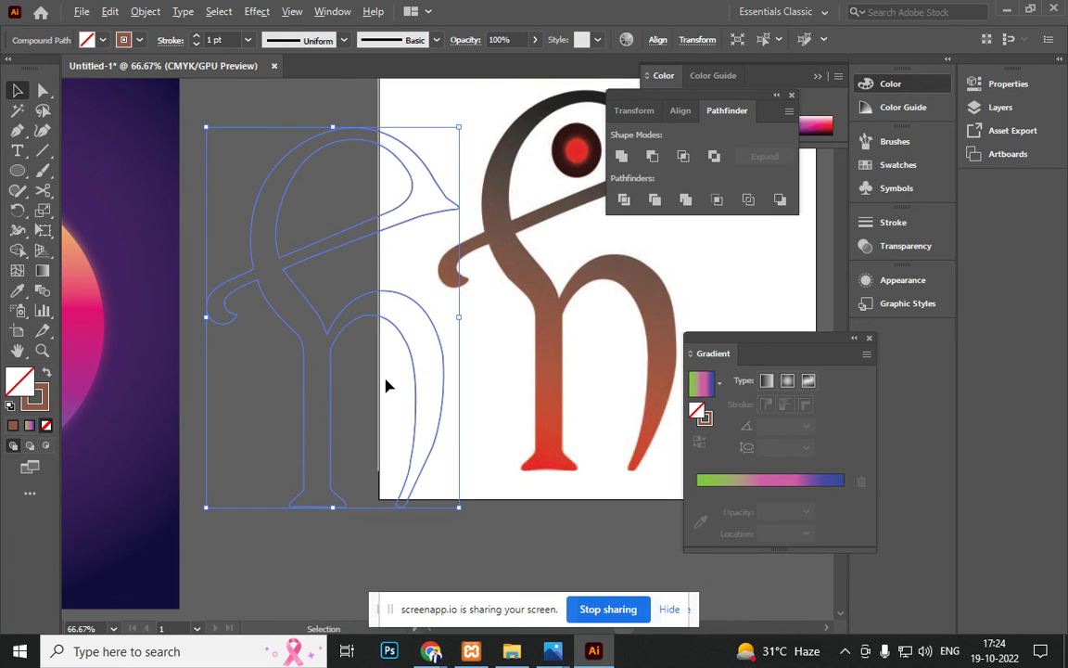
Step: Fill the traced letter with the multicolour linear gradient and remove its intermediate stops, leaving only the green and blue end stops
scroll(387, 381, "down", 1)
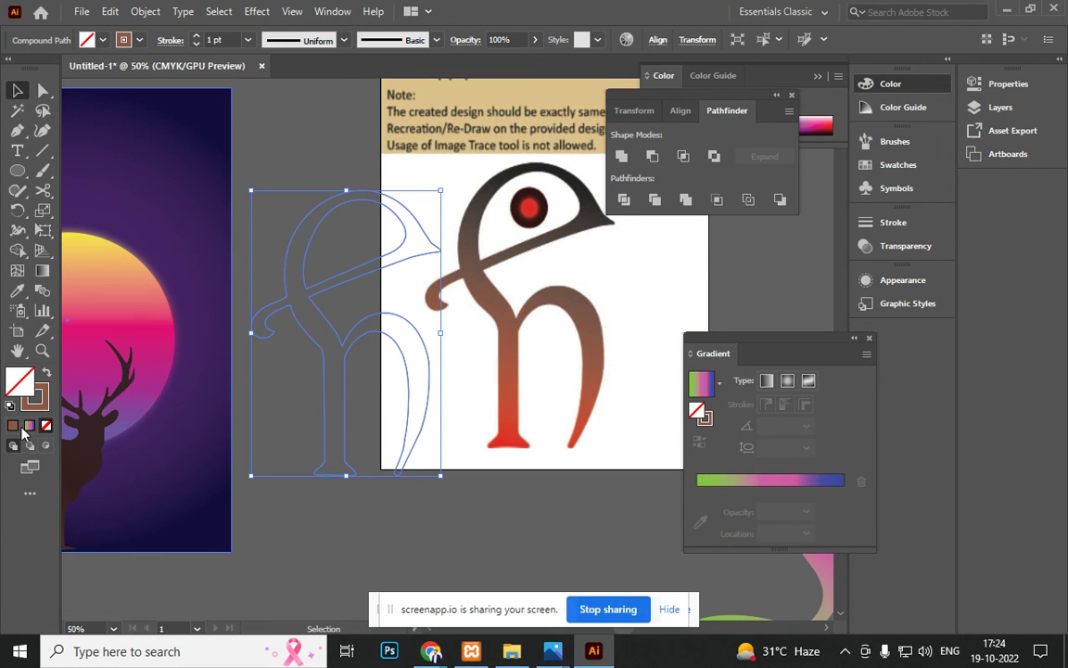
key("period")
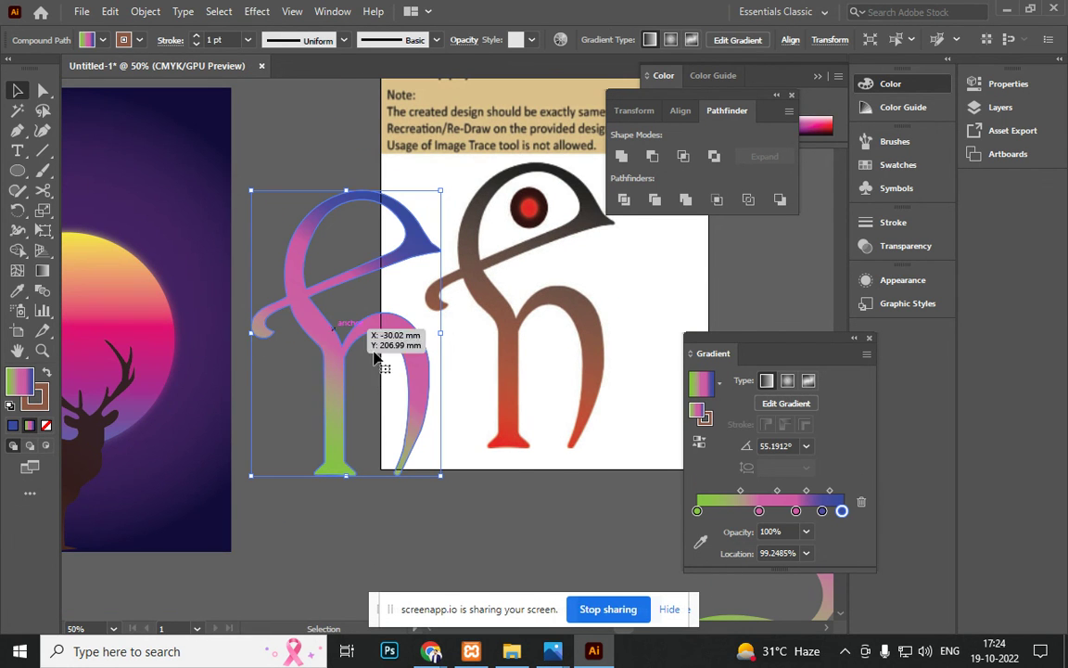
left_click_drag(575, 531, 479, 520)
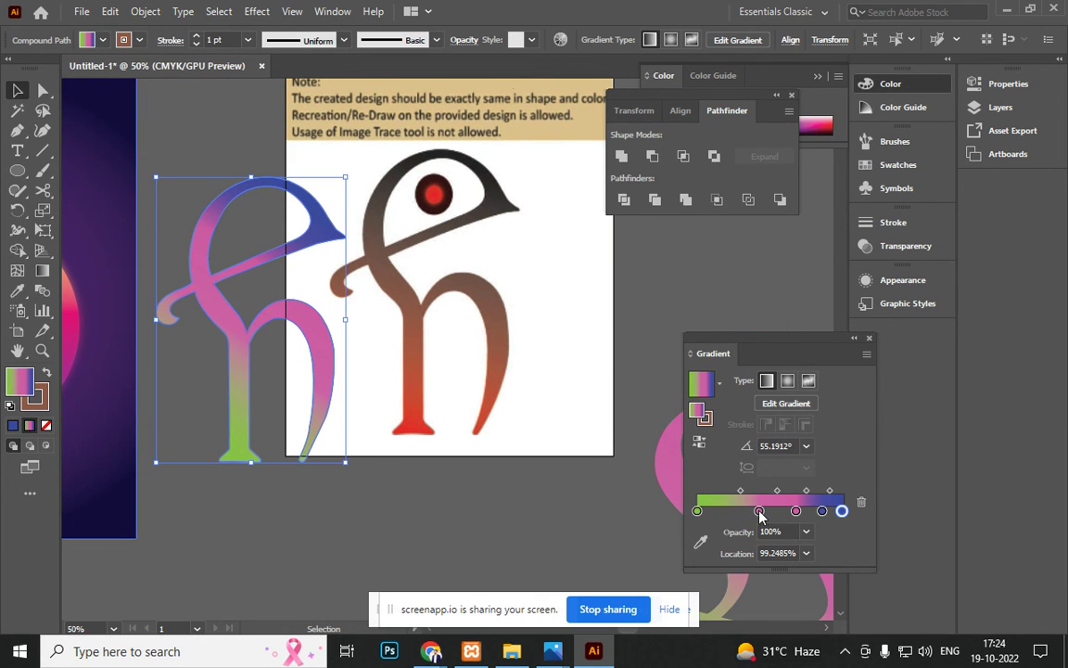
left_click_drag(758, 510, 751, 553)
left_click_drag(797, 515, 813, 553)
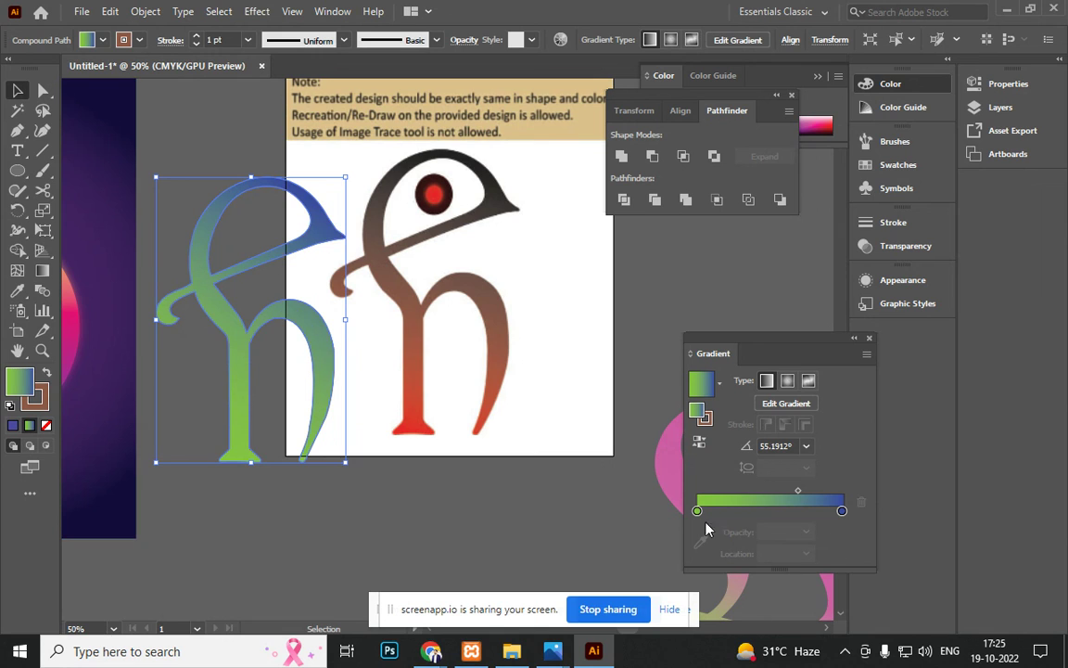
Step: Recolour the gradient's blue end stop with the reference's dark beak colour and its green start stop with the red from the letter's foot
left_click(841, 511)
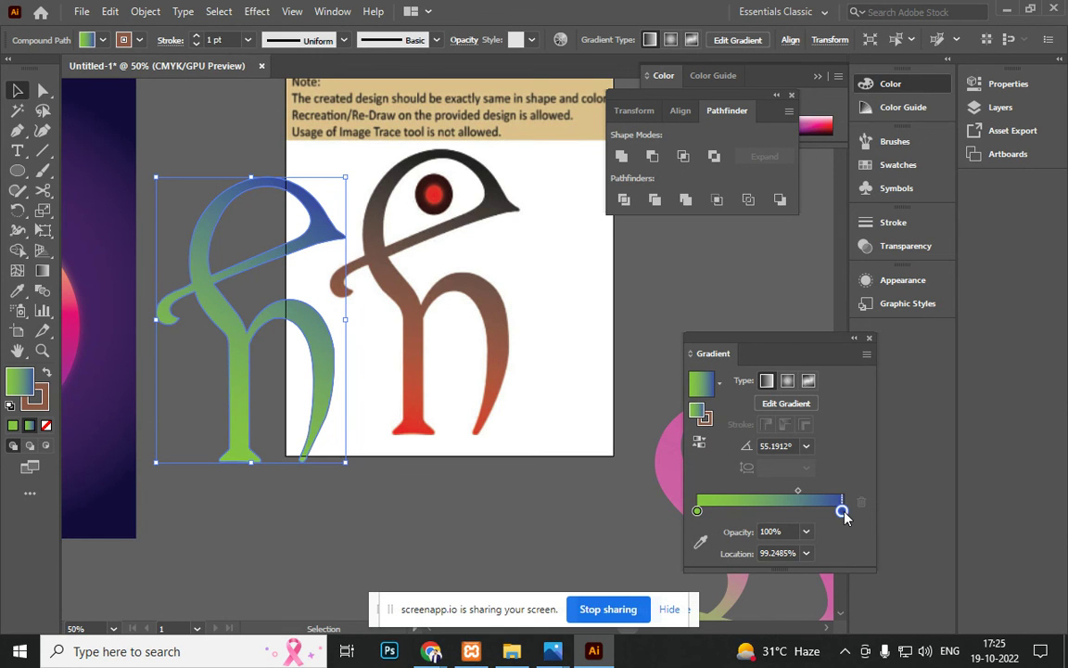
key("i")
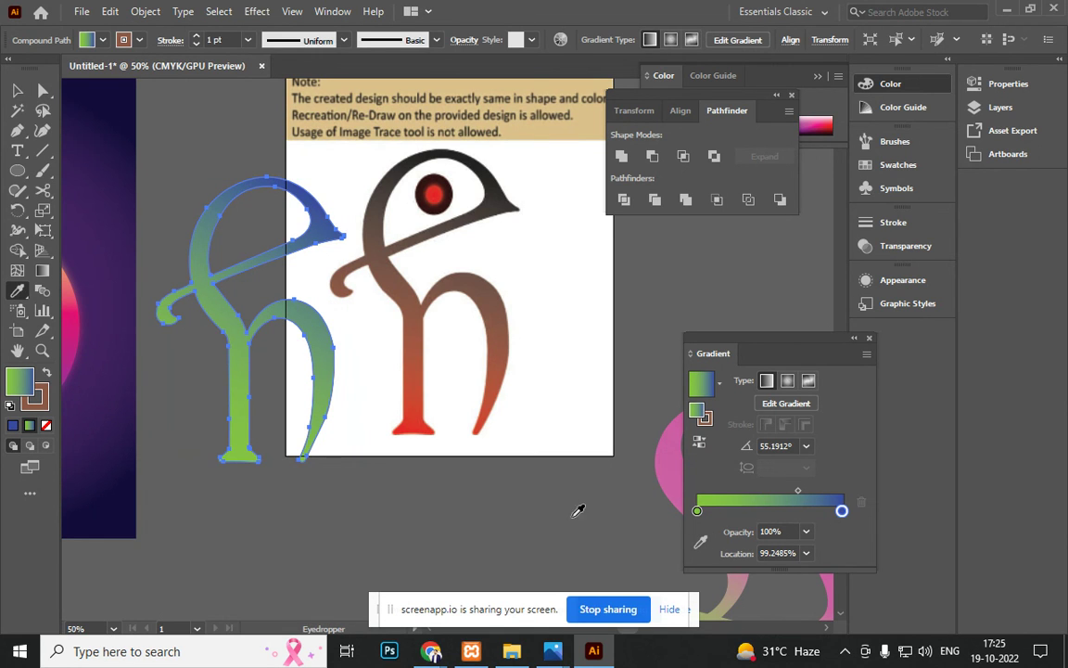
left_click(500, 193)
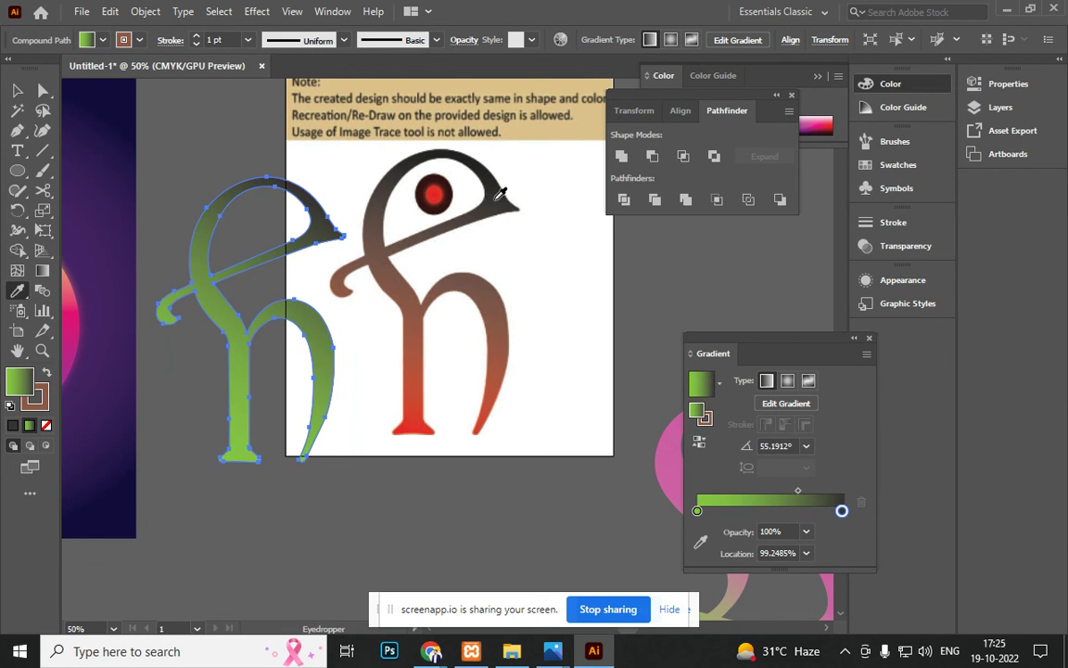
left_click(697, 511)
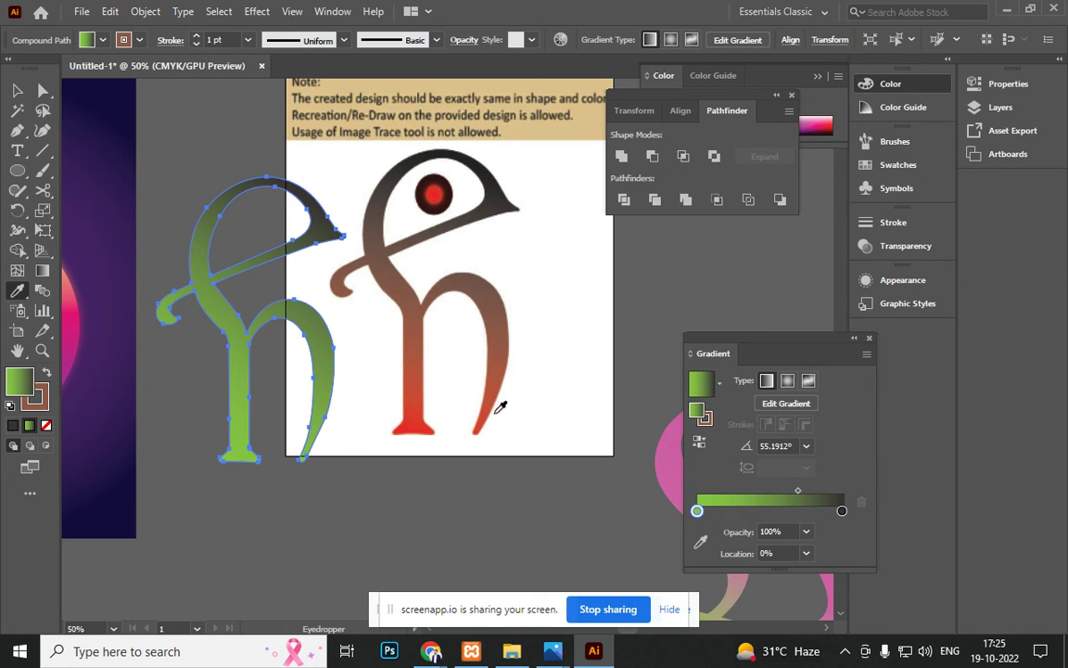
left_click(407, 424)
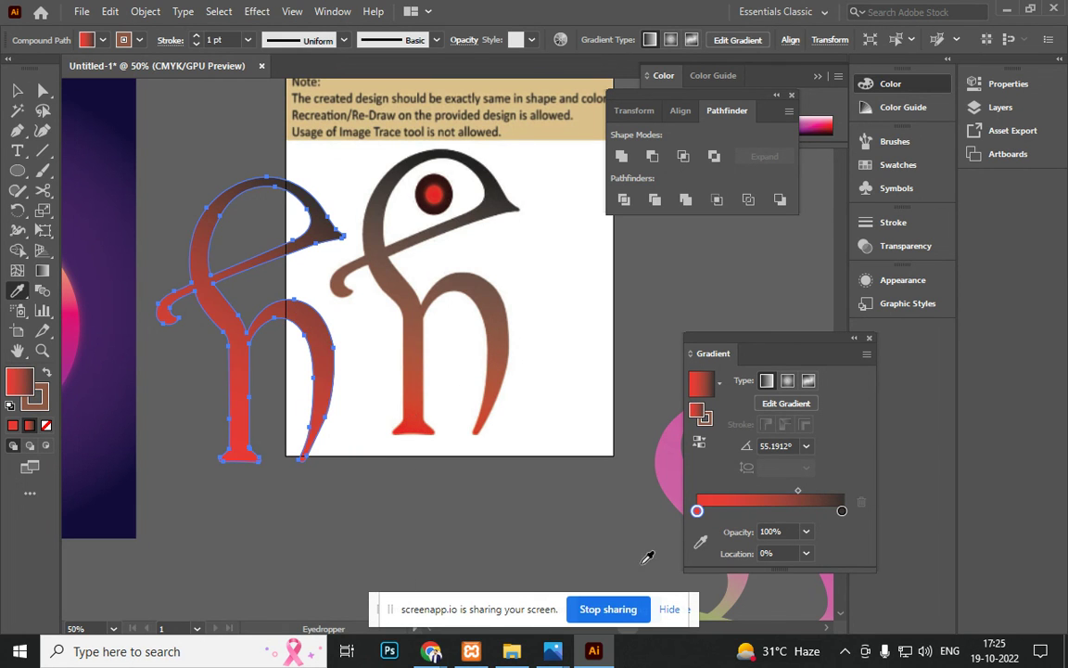
Step: Add a brown middle stop to the letter's gradient at about 45.5% and shift the midpoint on its dark side closer to it
left_click_drag(798, 491, 781, 491)
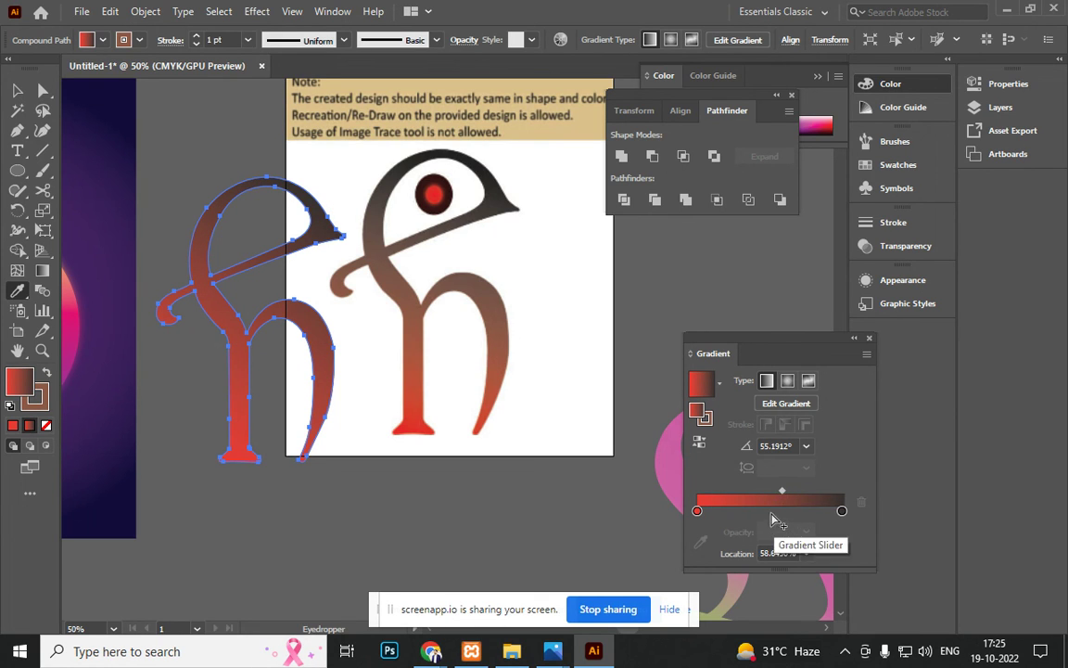
left_click(771, 512)
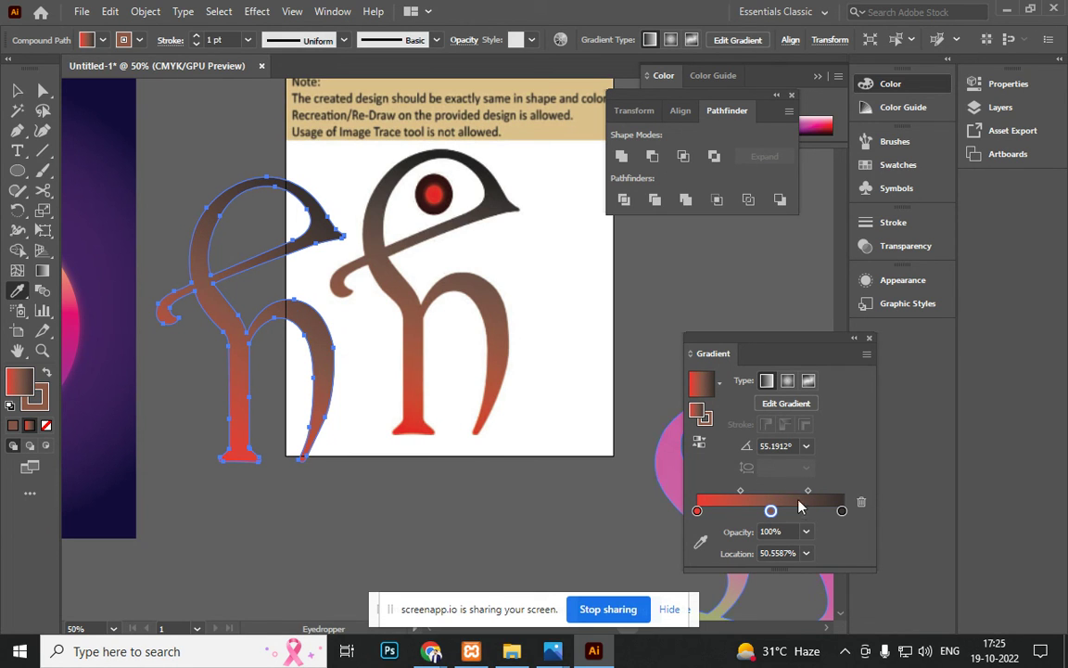
left_click_drag(806, 493, 766, 512)
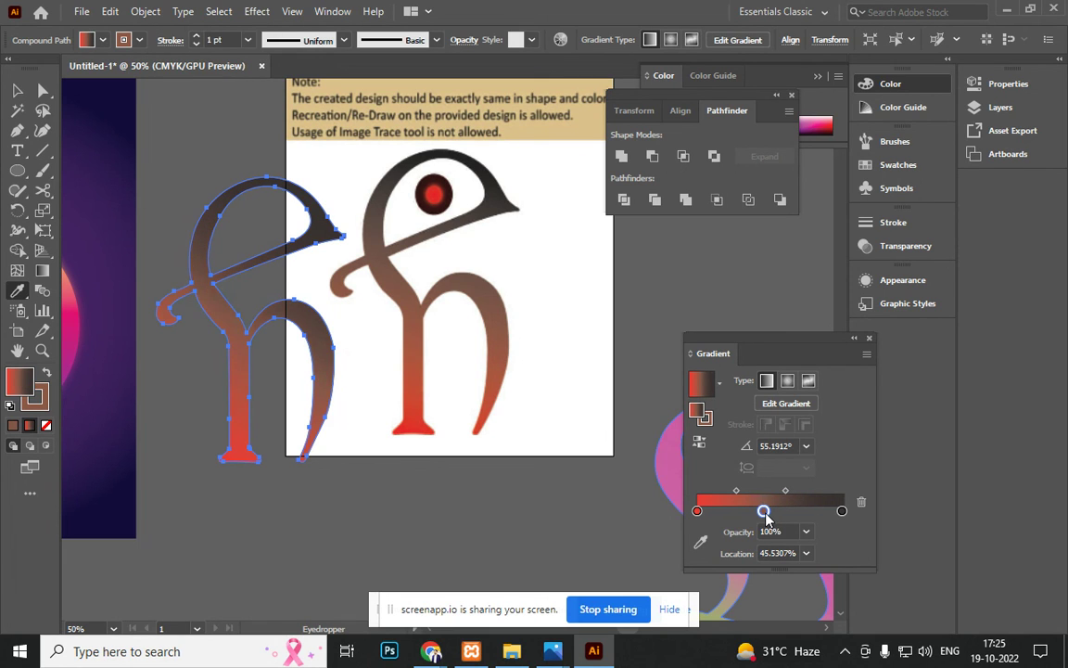
Step: Draw a circle for the eye inside the head opening of the traced letter
left_click(17, 90)
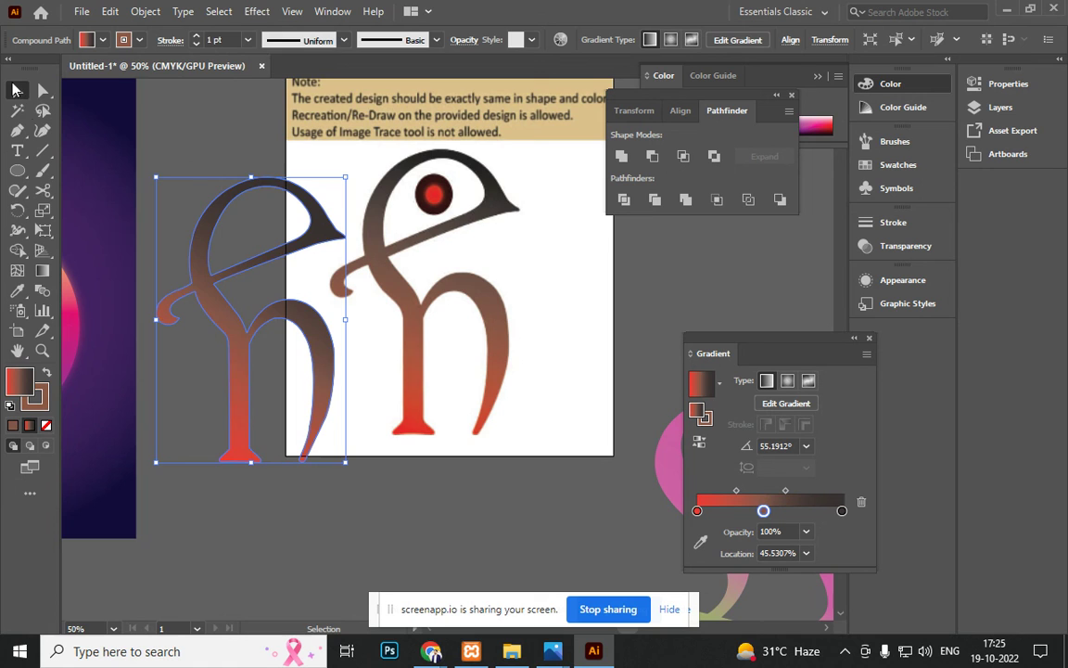
left_click(130, 278)
left_click_drag(188, 412, 302, 512)
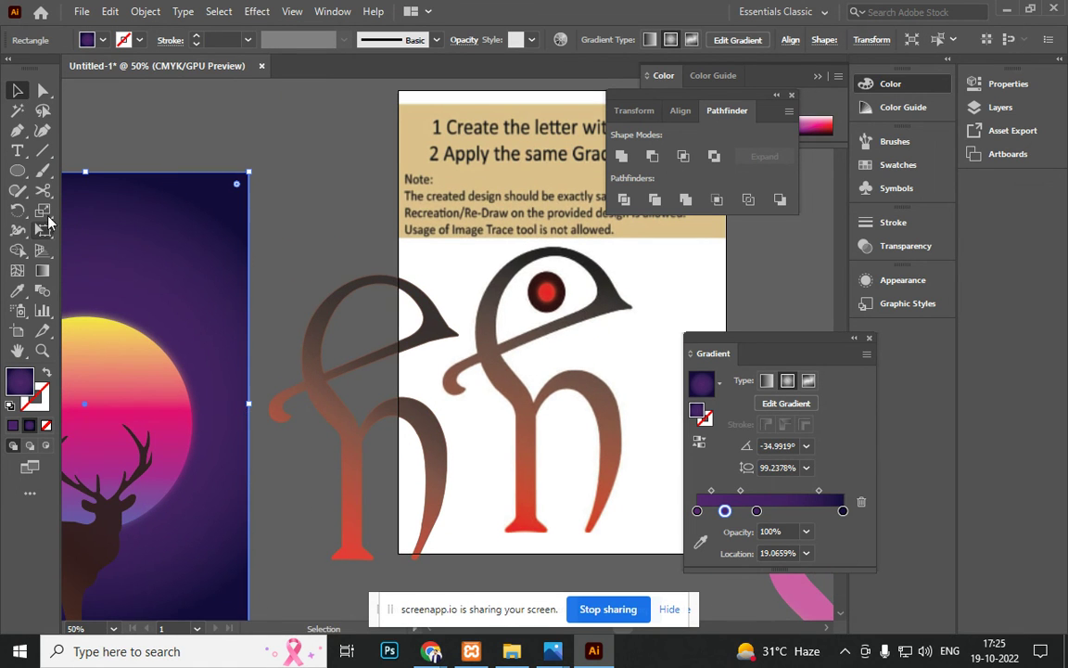
left_click(17, 170)
left_click_drag(379, 320, 396, 337)
scroll(510, 315, "up", 2)
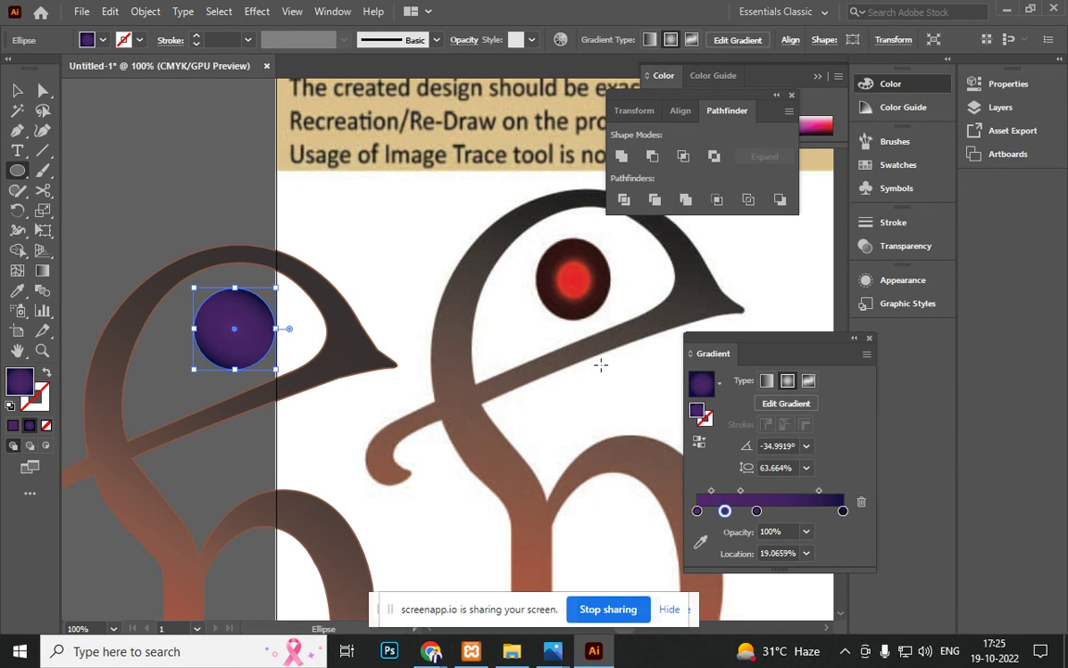
Step: Fill the eye circle with the radial gradient and remove its two middle stops
key("i")
left_click(609, 263)
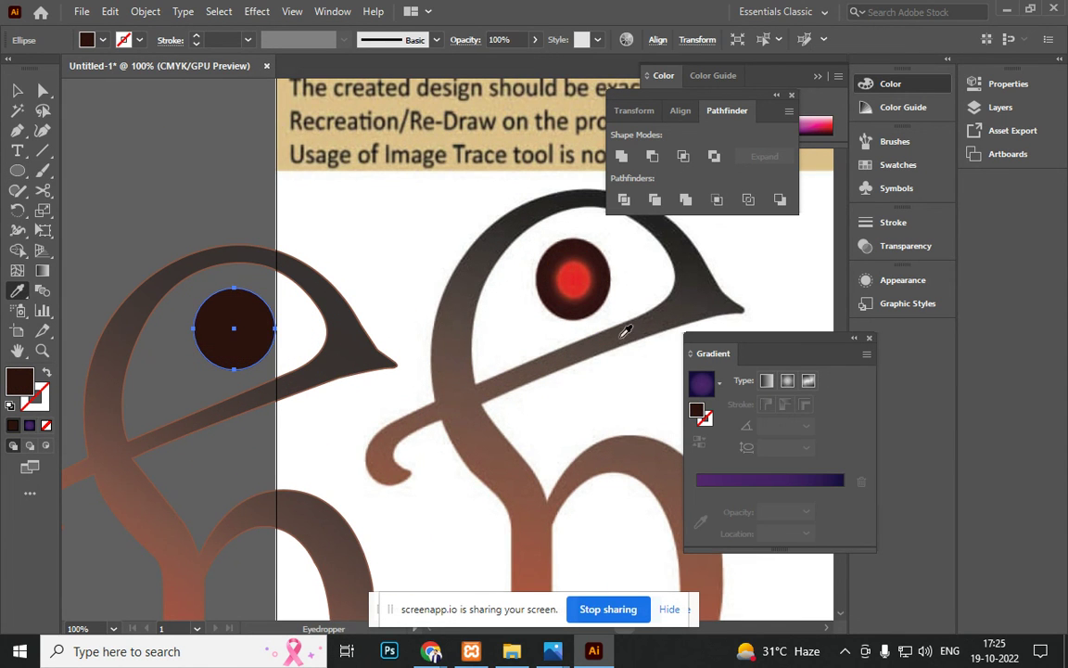
left_click(770, 479)
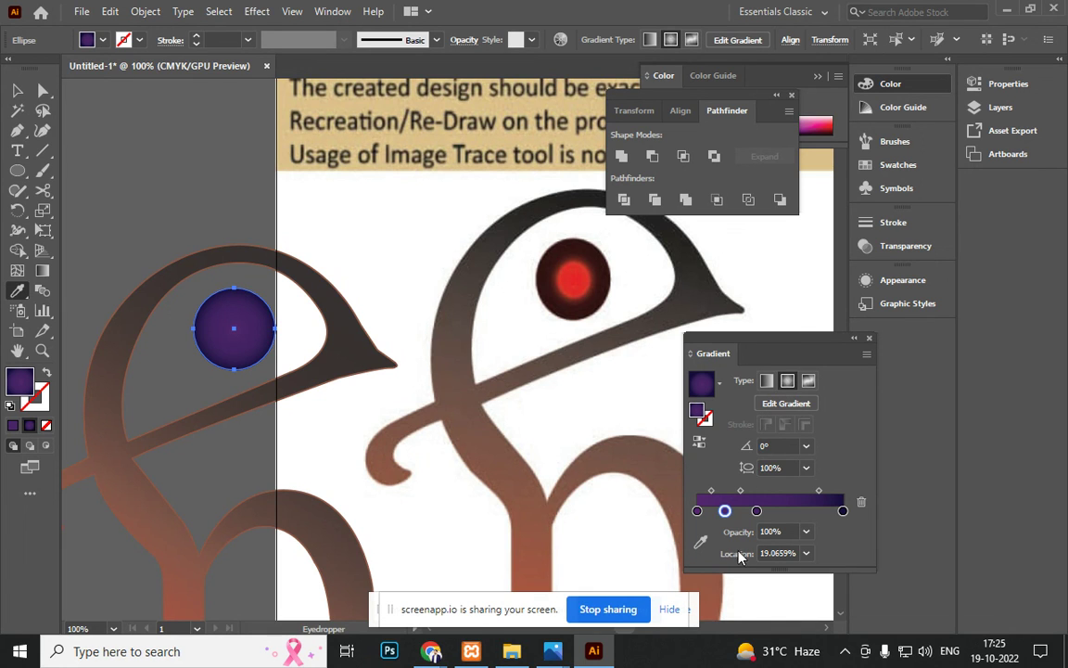
left_click_drag(758, 512, 732, 567)
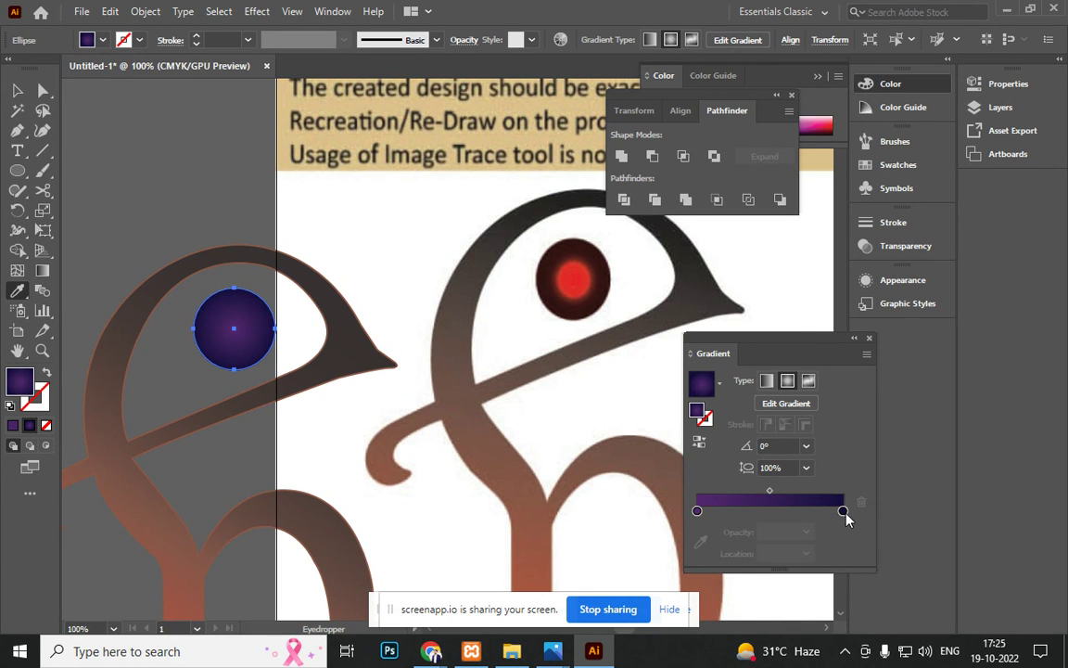
Step: Recolour the eye's radial gradient with the reference eye's bright red at the centre and its dark maroon rim colour at the outside
left_click(842, 511)
left_click(570, 280, "shift")
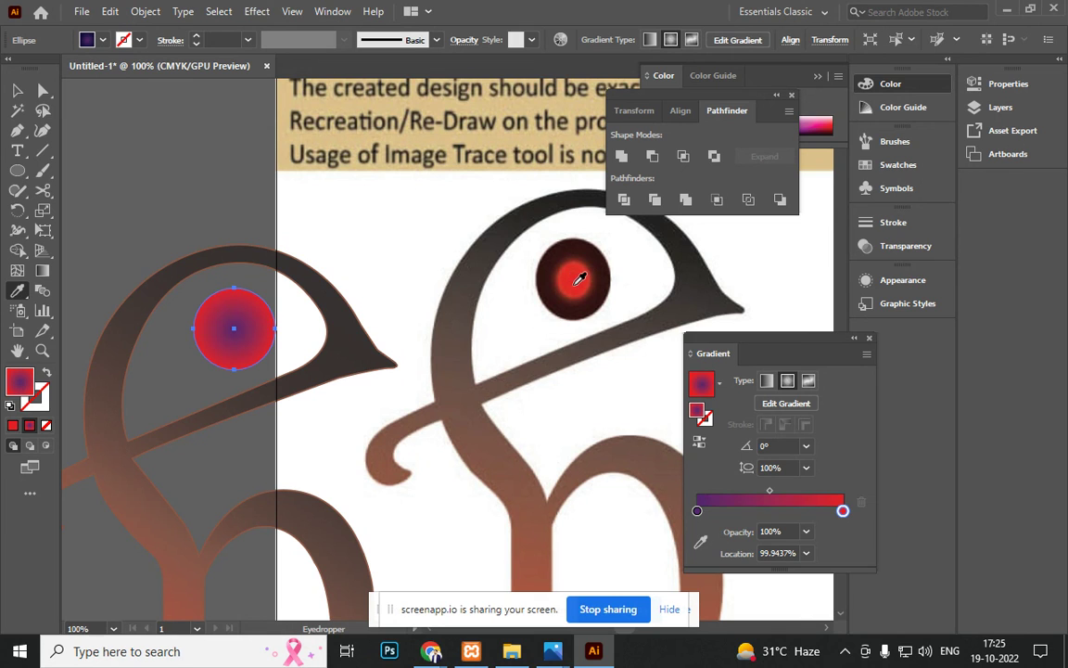
left_click(699, 441)
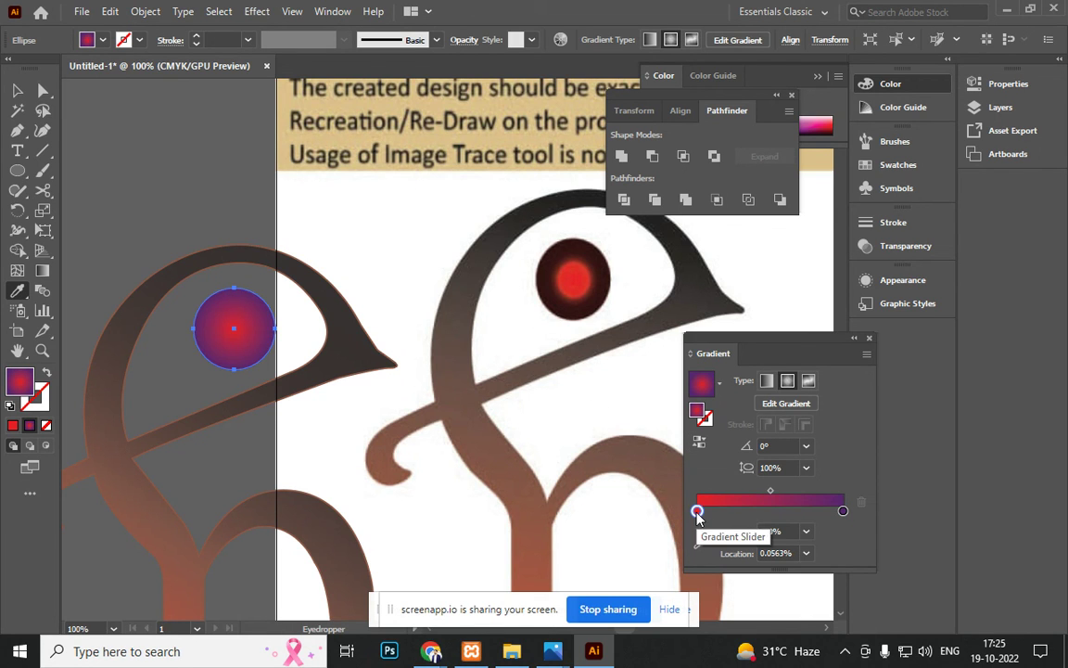
left_click(843, 510)
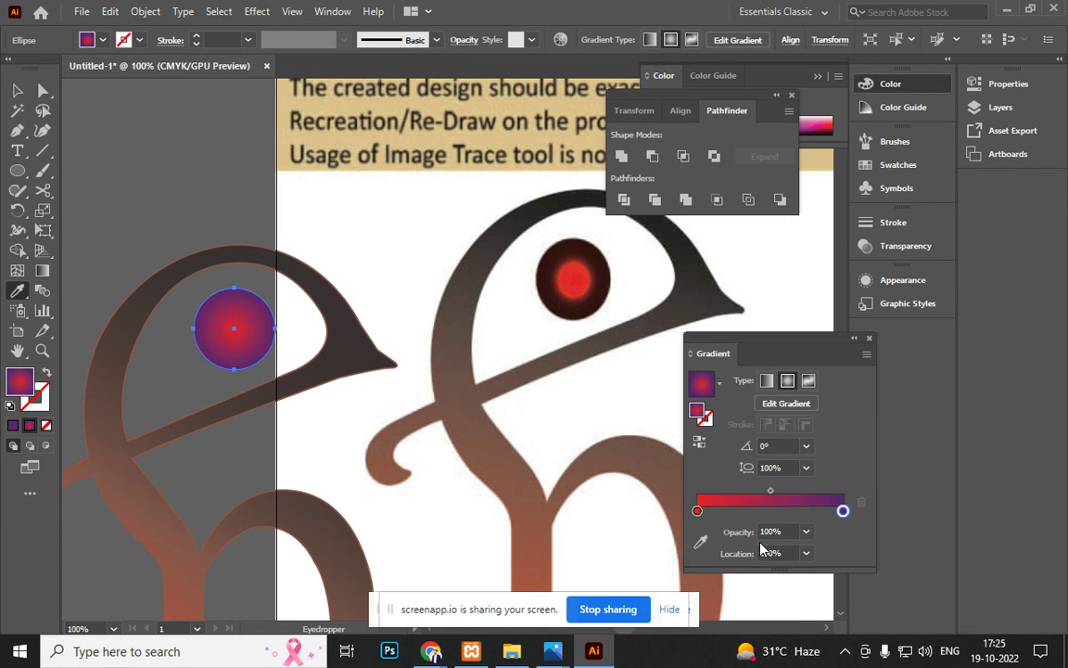
left_click(590, 251)
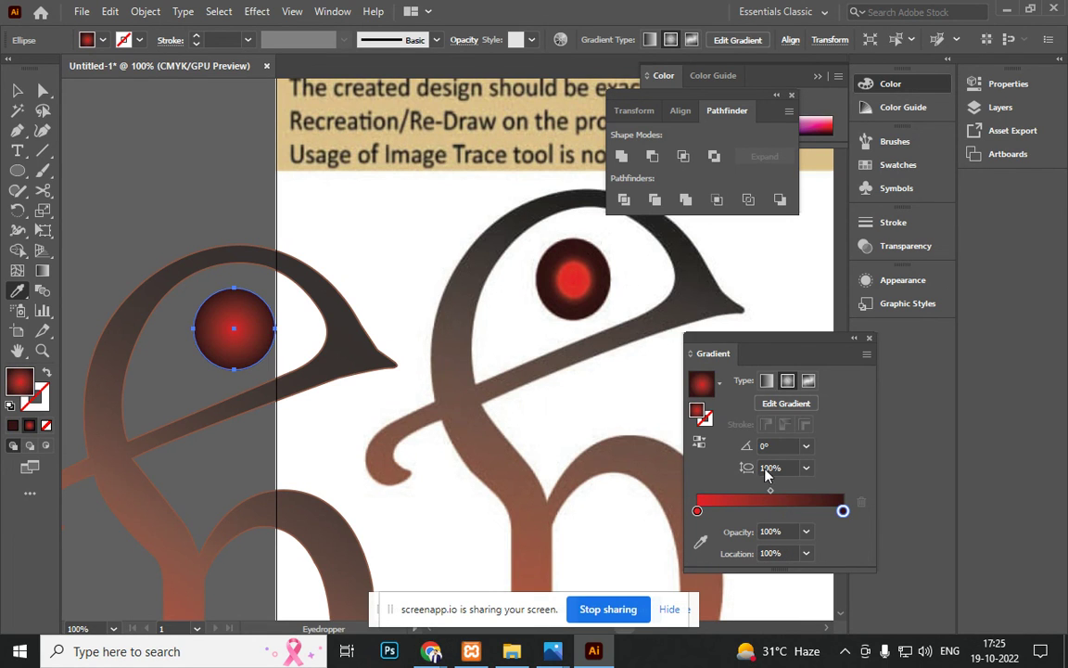
Step: Add a dark maroon middle stop to the eye gradient at about 49.2%
left_click(698, 511)
left_click(735, 514)
left_click_drag(842, 510, 756, 510)
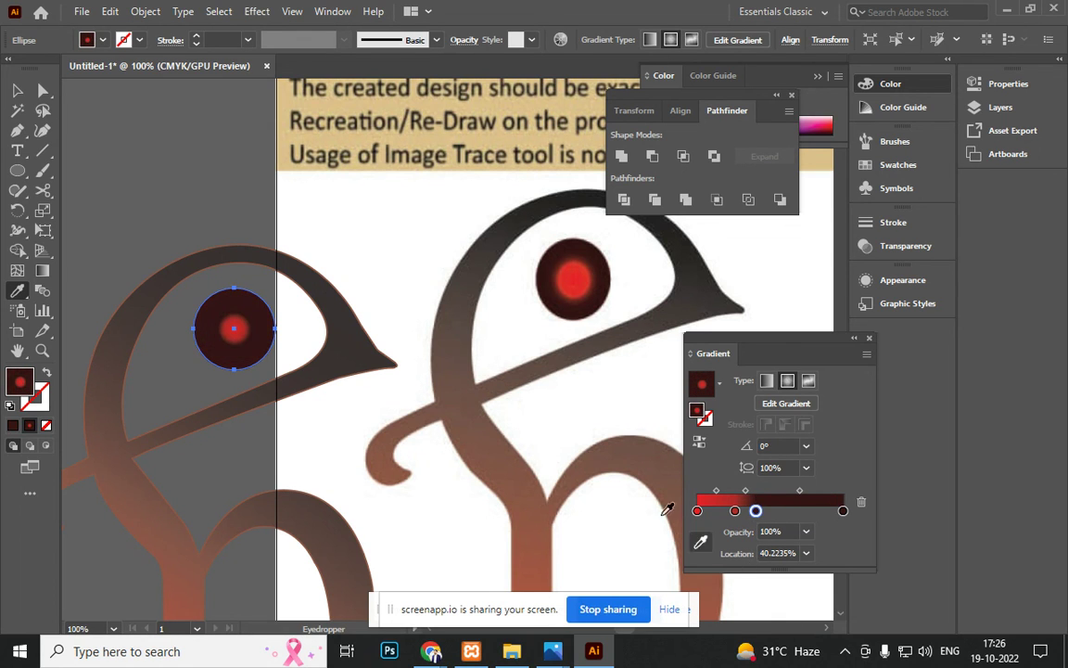
left_click_drag(738, 515, 768, 511)
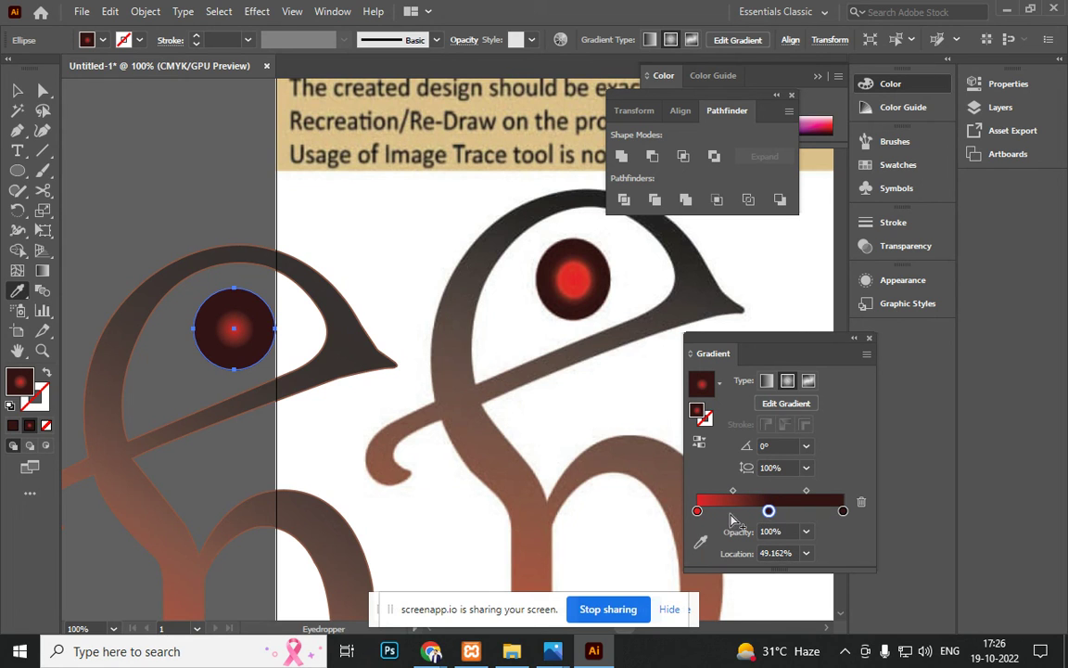
Step: Duplicate the red stop to about 32.5%, move the dark middle stop outward, and sample the reference eye's red for the duplicate
left_click_drag(697, 511, 757, 512)
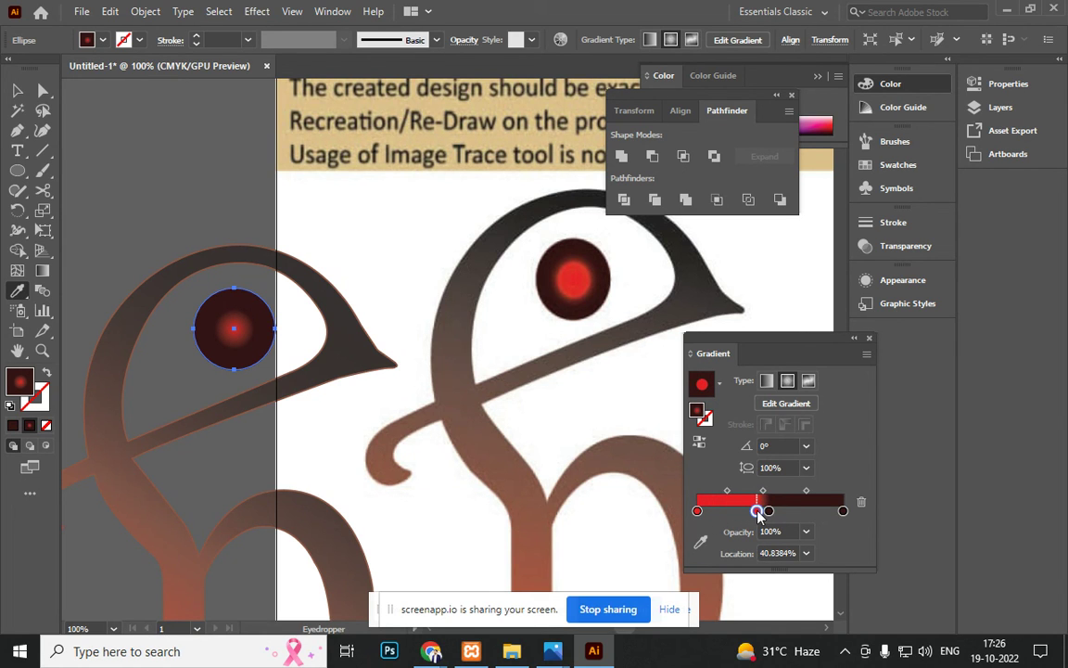
left_click_drag(757, 511, 750, 511)
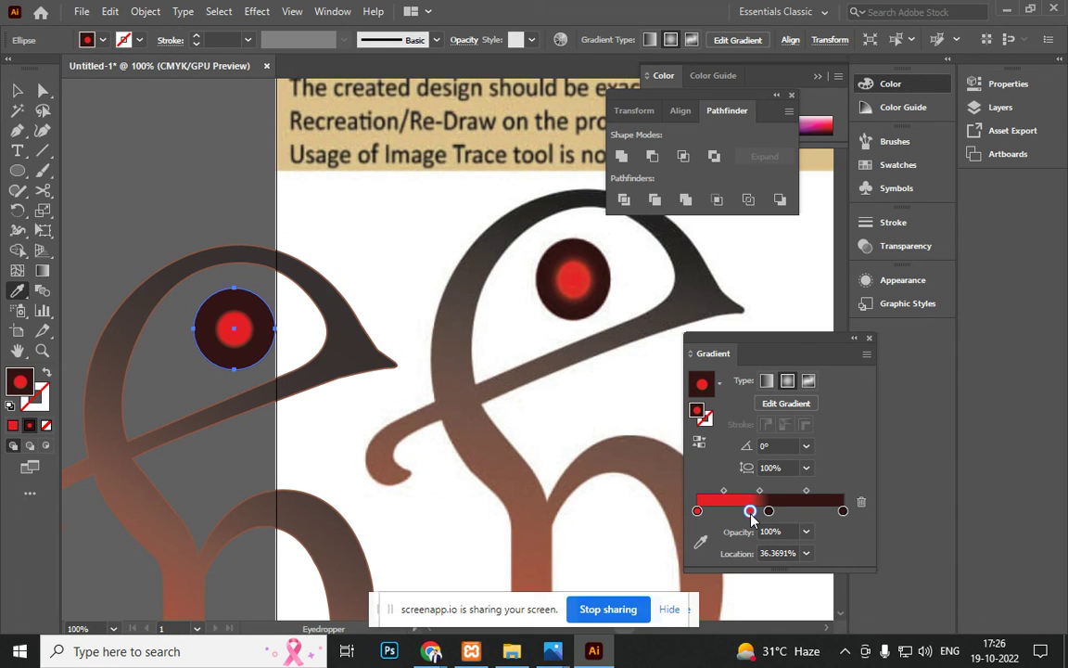
left_click_drag(750, 511, 743, 511)
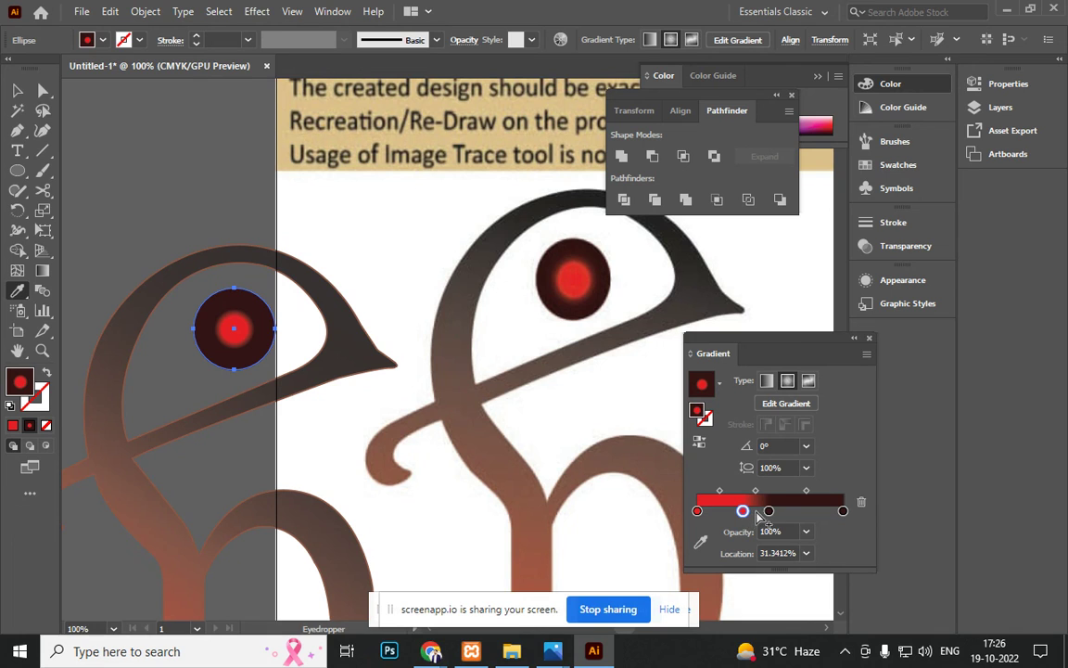
left_click_drag(770, 511, 747, 511)
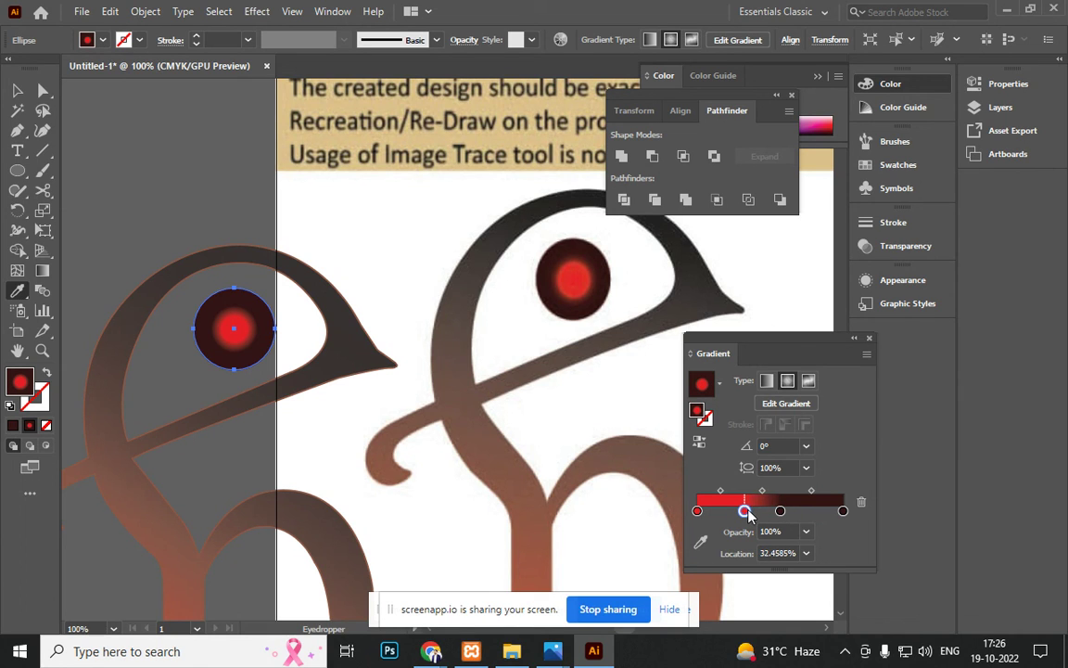
left_click(576, 253)
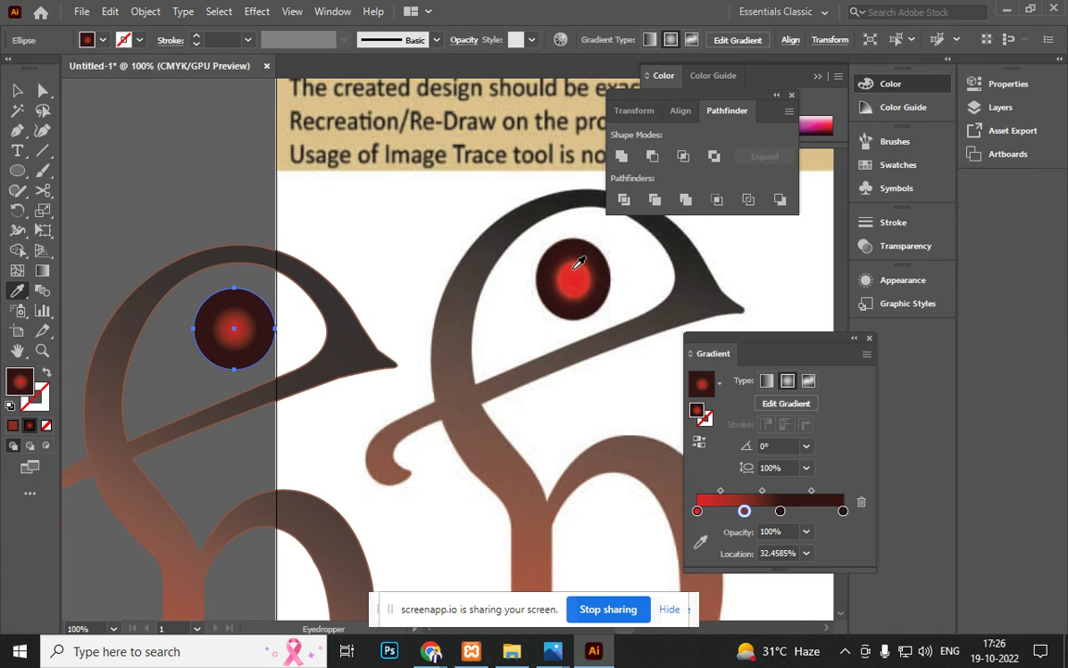
left_click(575, 270)
left_click(17, 89)
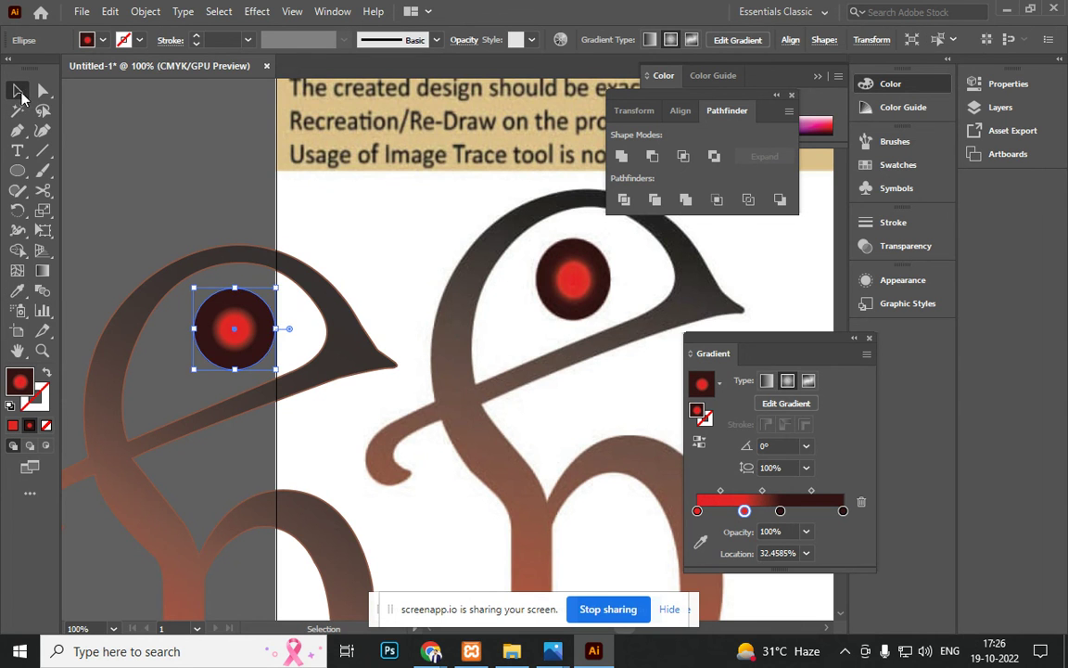
Step: Remove the stroke from the traced bird-headed letter
left_click(160, 191)
scroll(287, 348, "down", 2)
left_click(259, 387)
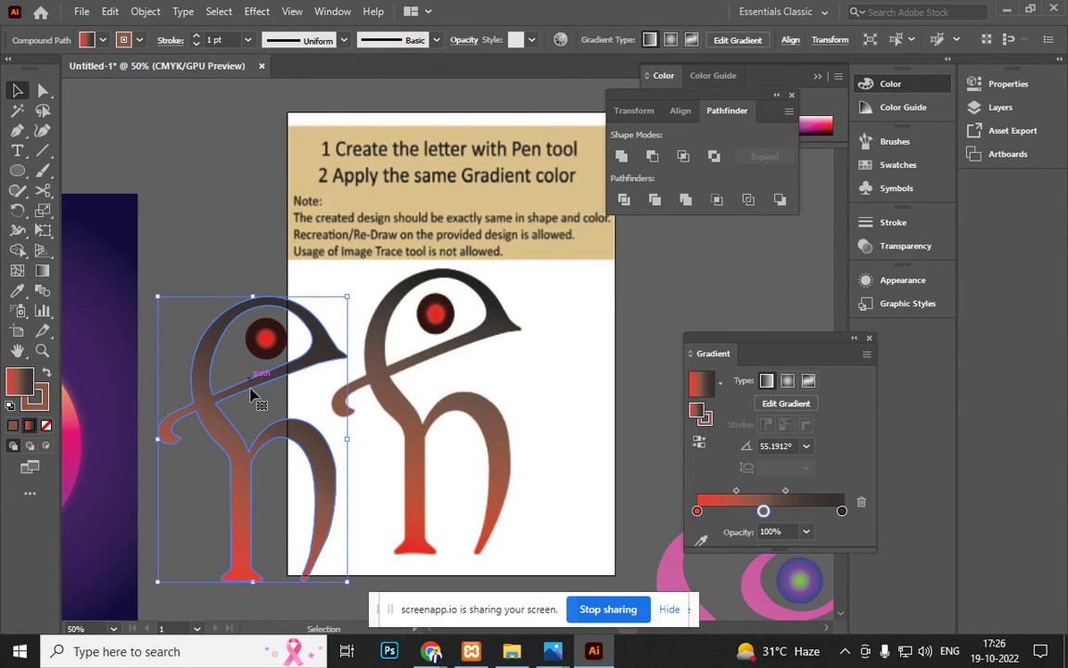
left_click(37, 402)
left_click(46, 425)
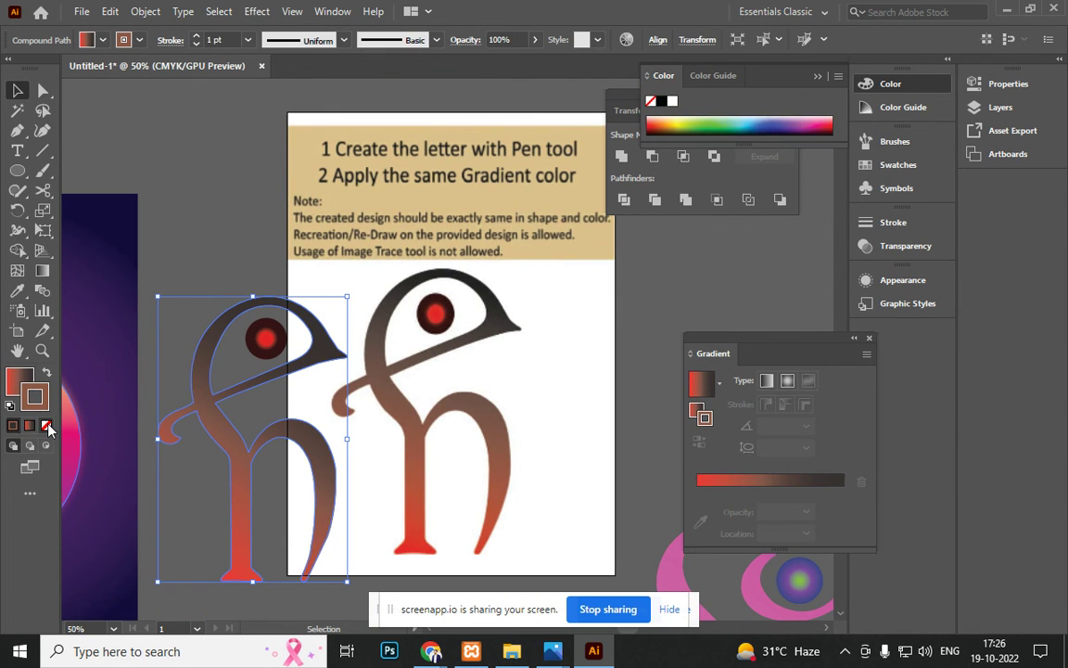
Step: Group the traced letter with its eye circle
left_click(171, 279)
left_click(329, 546)
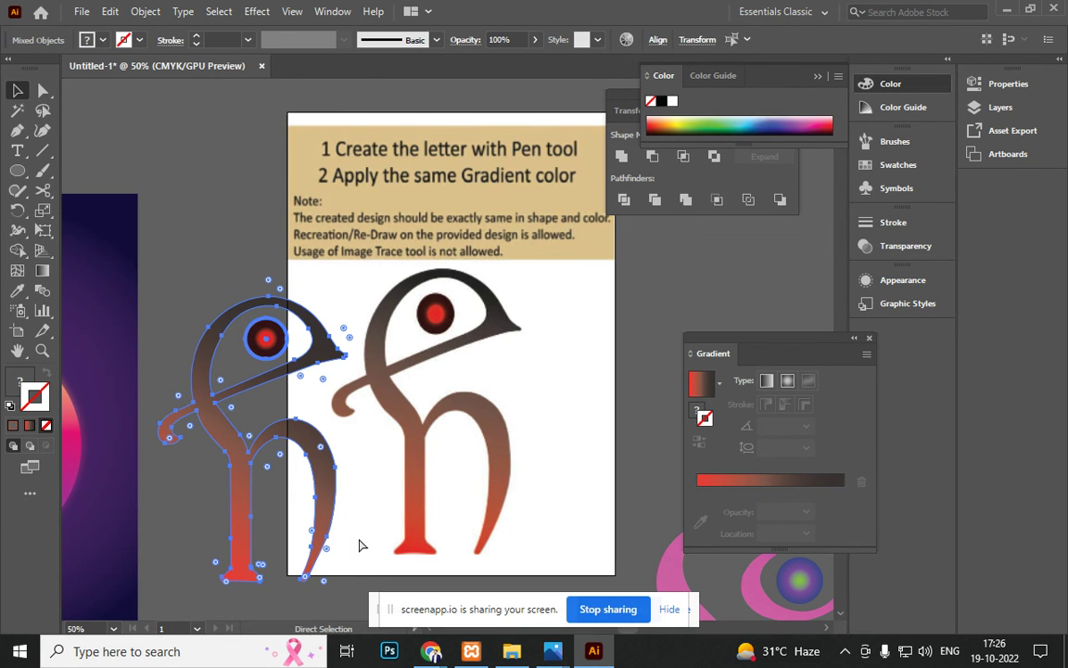
left_click(447, 482)
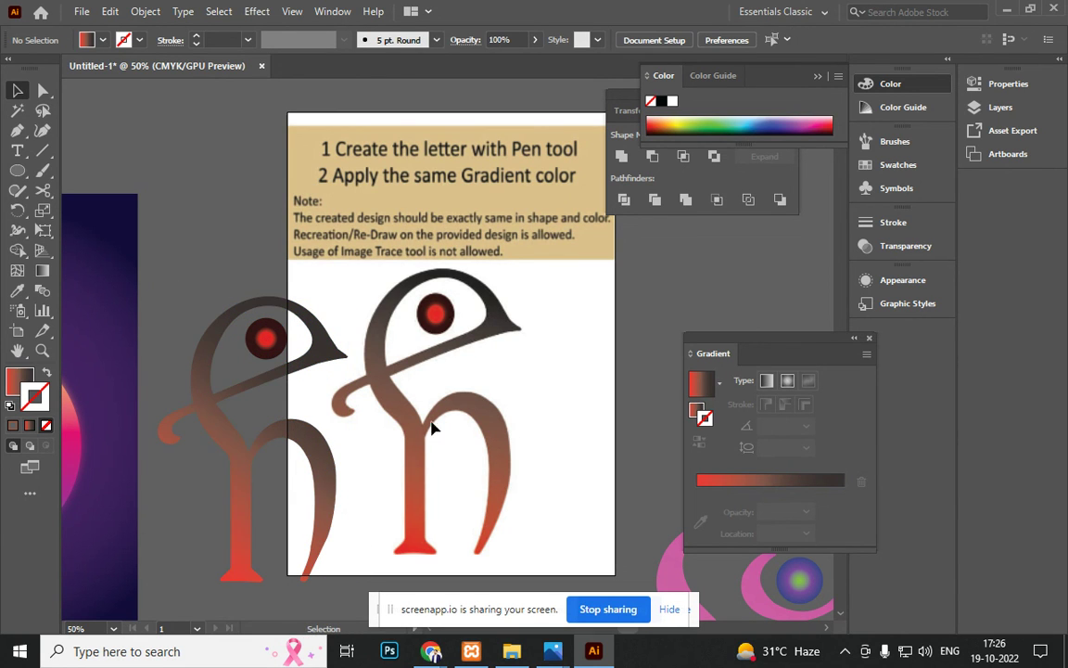
Step: Move the reference image away from the artboard and place the grouped letter on the artboard
left_click(527, 460)
left_click_drag(438, 418, 660, 361)
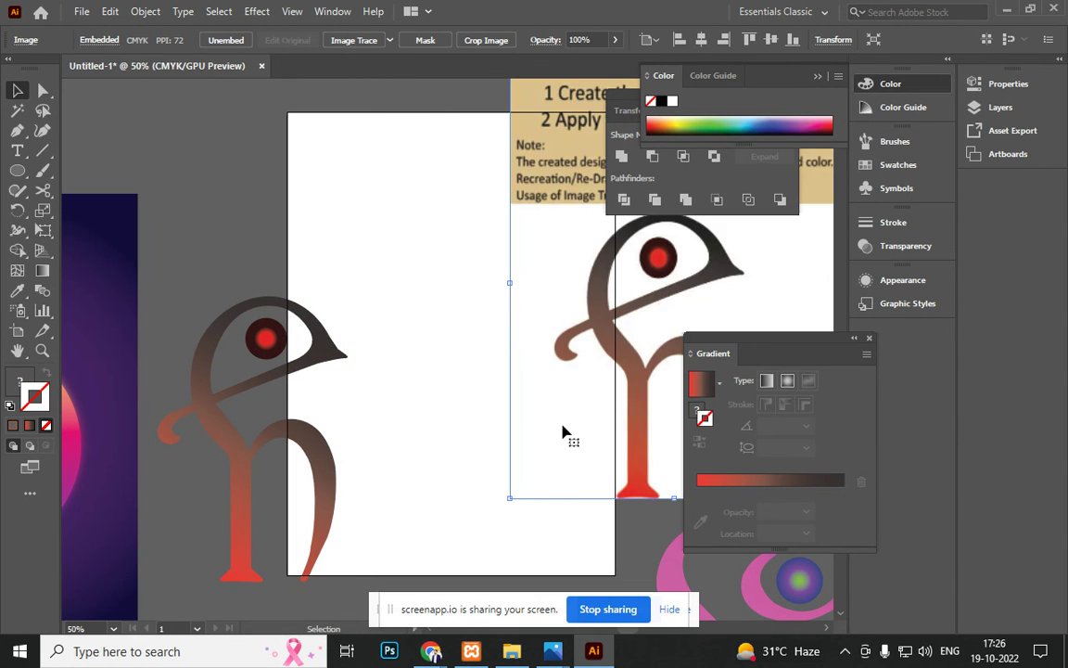
left_click(274, 441)
left_click_drag(250, 389, 473, 308)
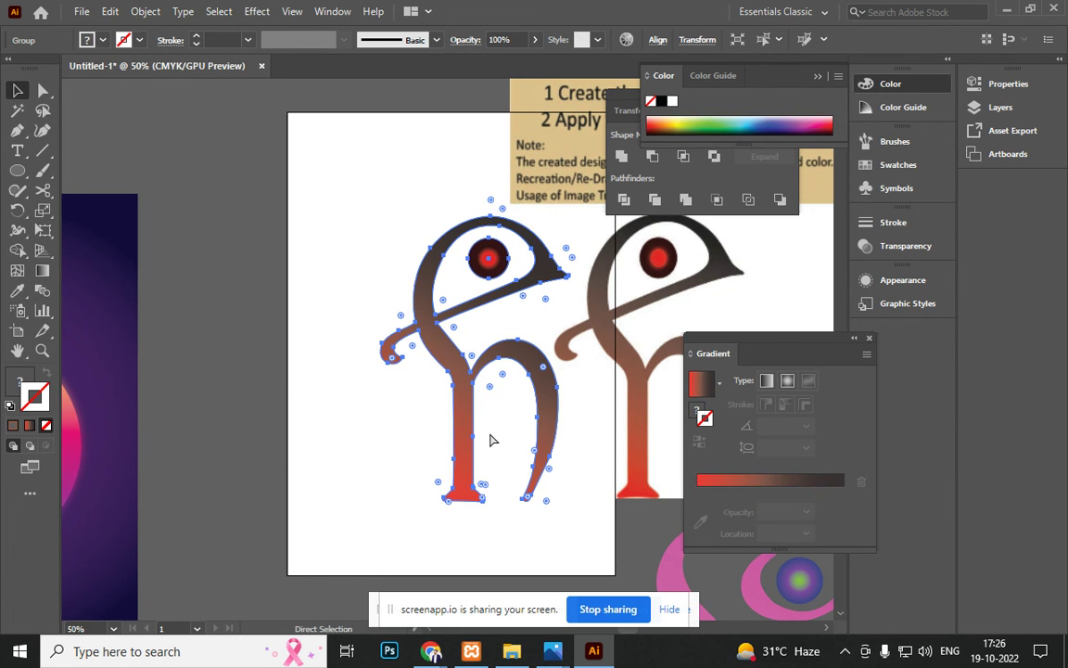
Step: Shift the grouped letter closer to the artboard's centre and place the reference image just beside the artboard
left_click(476, 543)
left_click_drag(434, 348, 414, 360)
left_click_drag(571, 445, 381, 409)
left_click_drag(570, 408, 621, 436)
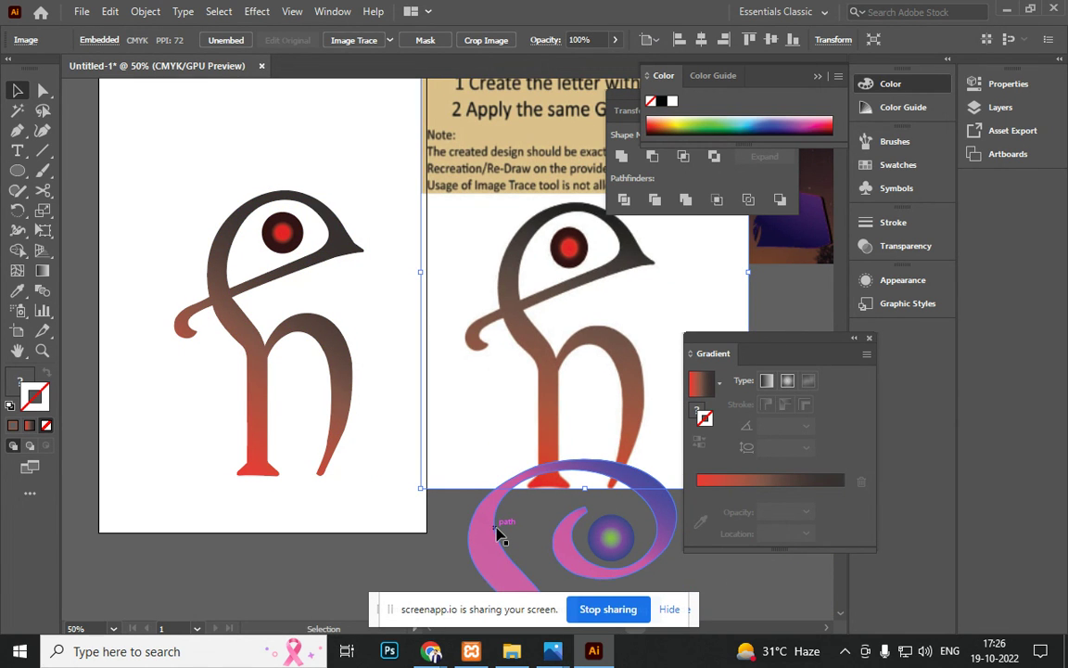
Step: Round the kink on the inner edge of the letter's curved leg by about 1.865 mm and spread its two anchor points apart
left_click(324, 468)
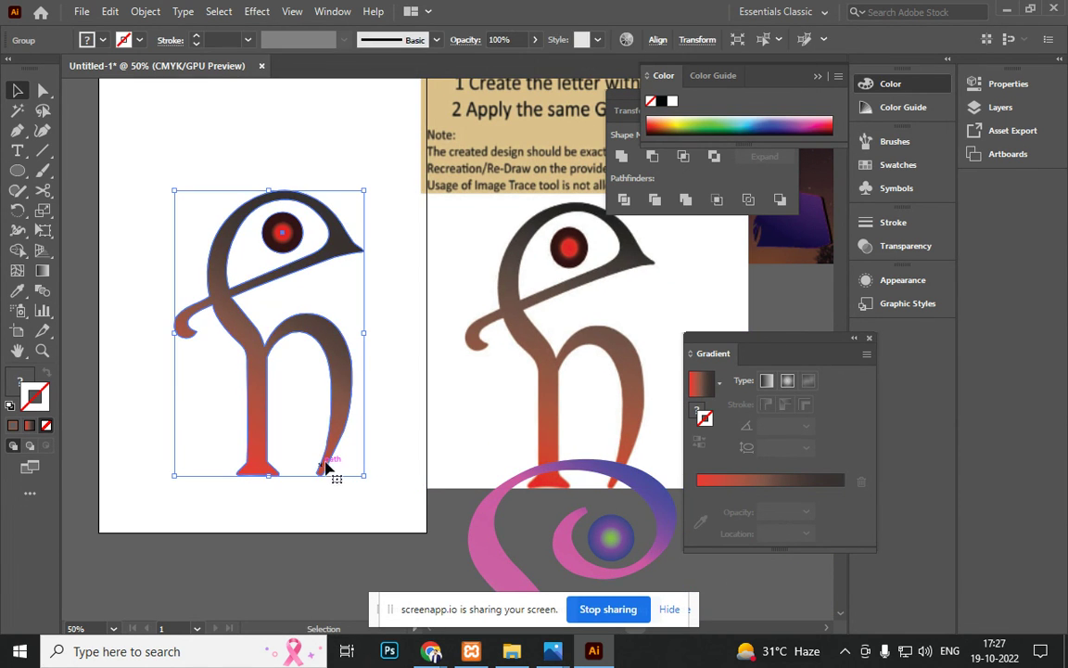
key("a")
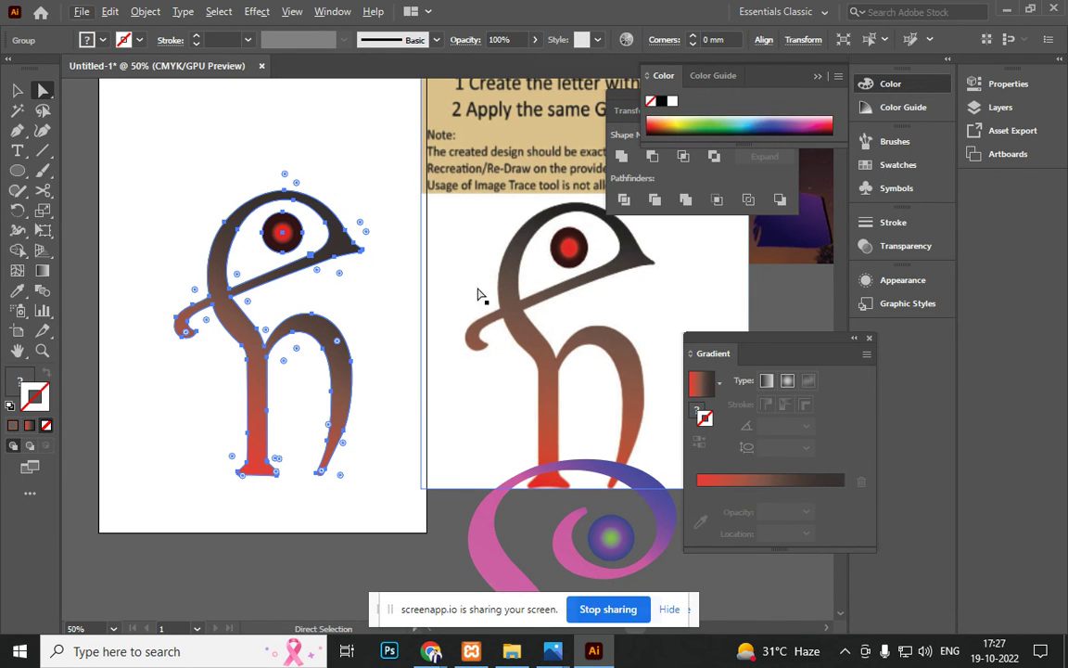
left_click(342, 298)
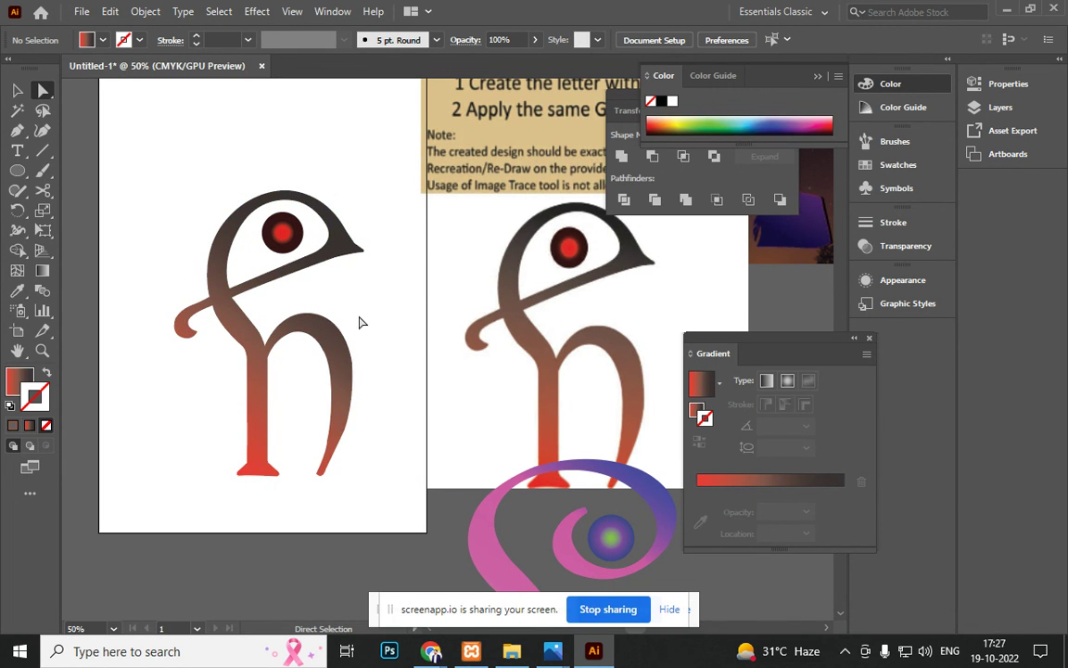
left_click(336, 443, "alt")
scroll(339, 454, "up", 1)
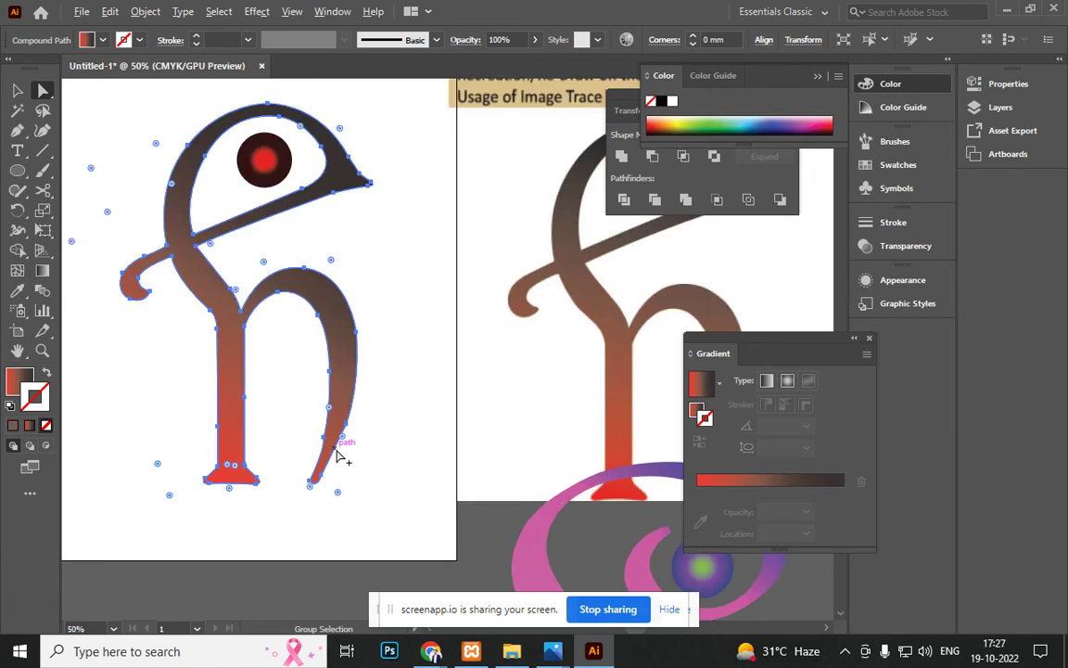
scroll(339, 456, "up", 4)
scroll(217, 375, "down", 2)
scroll(233, 377, "up", 4)
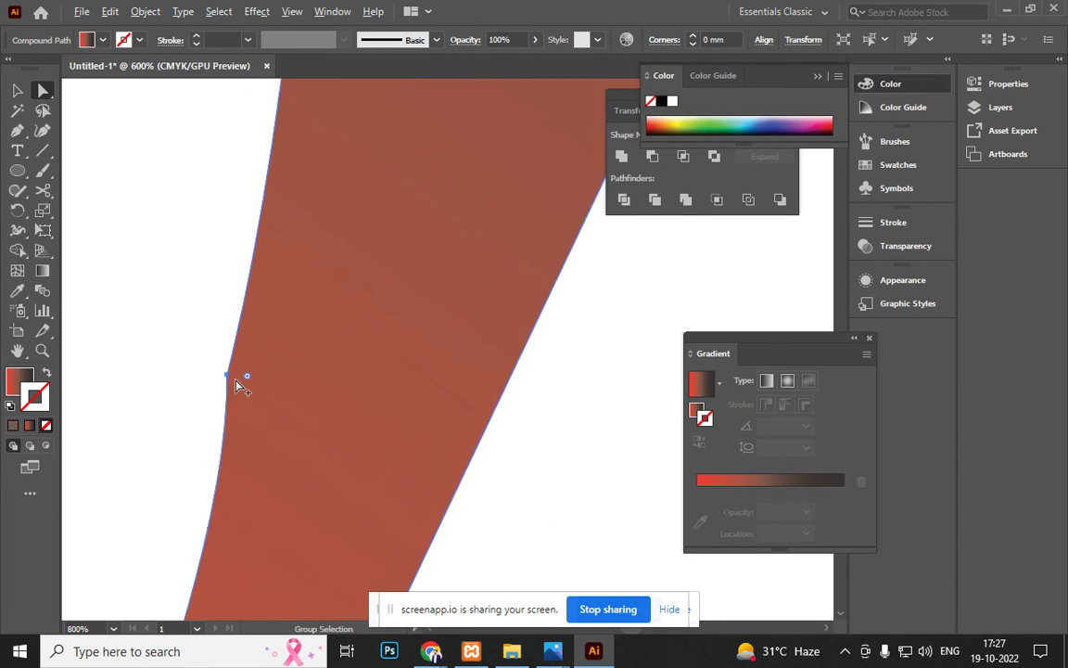
left_click_drag(247, 388, 332, 324)
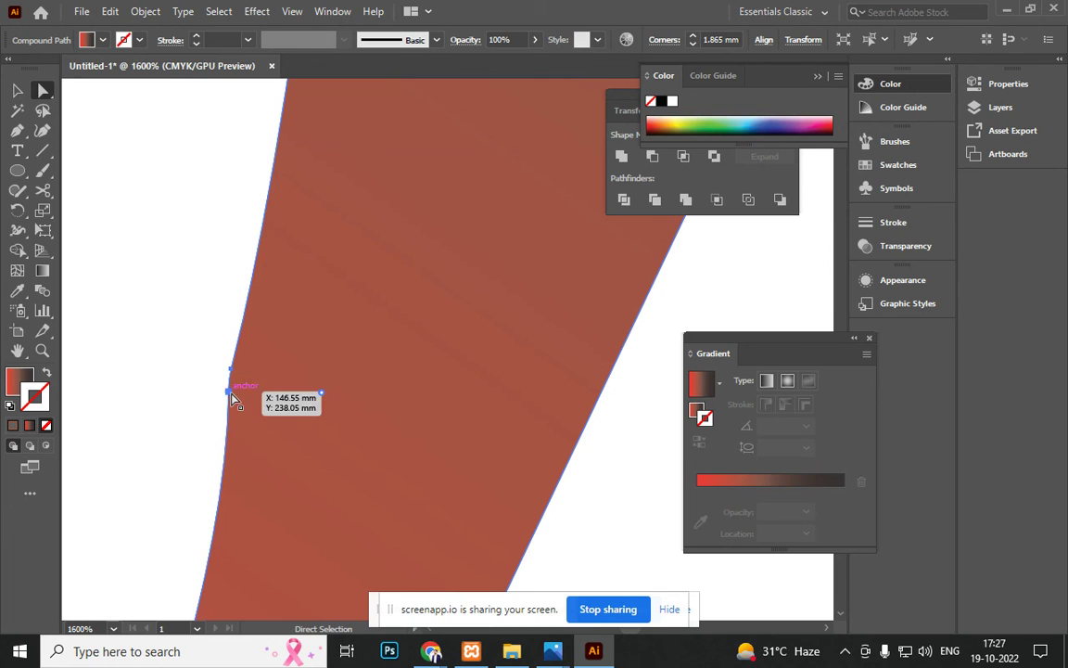
left_click_drag(229, 393, 230, 450)
left_click_drag(232, 372, 243, 313)
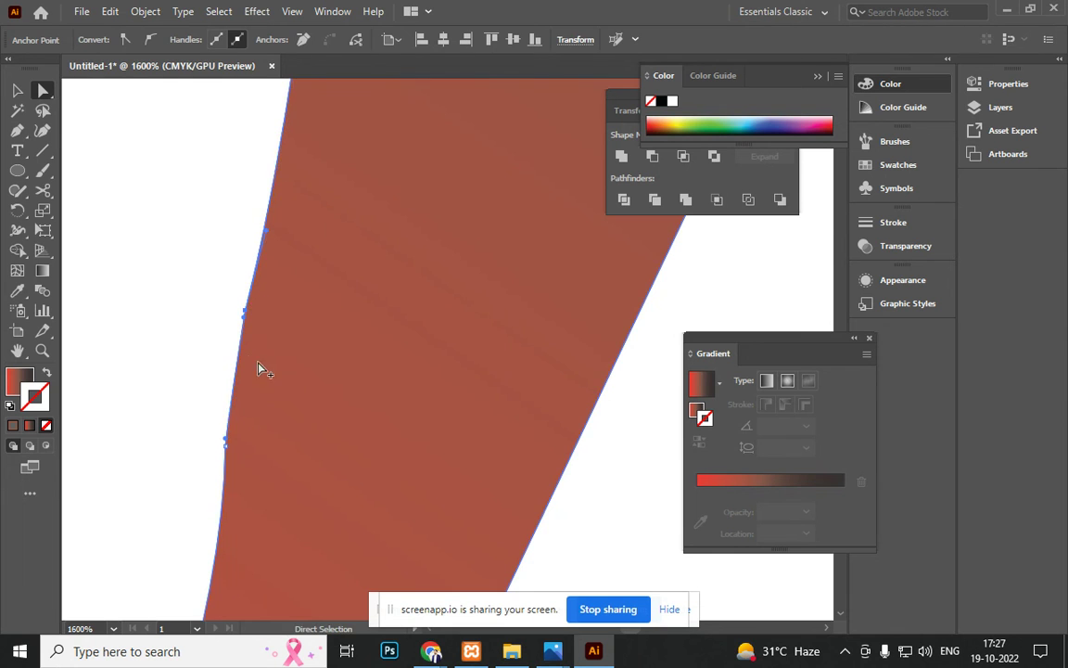
Step: Ungroup the bird-headed letter and its eye, then deselect them
scroll(259, 367, "down", 10)
scroll(408, 483, "up", 5)
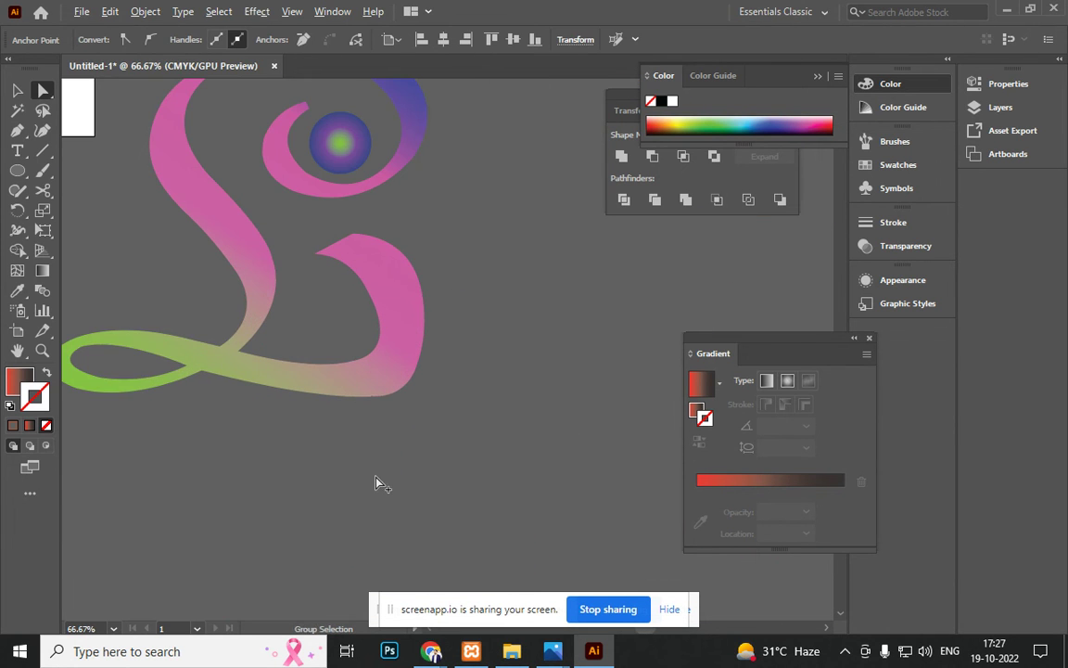
scroll(354, 418, "down", 3)
left_click(17, 90)
left_click(131, 202)
left_click_drag(151, 290, 377, 437)
left_click(415, 348)
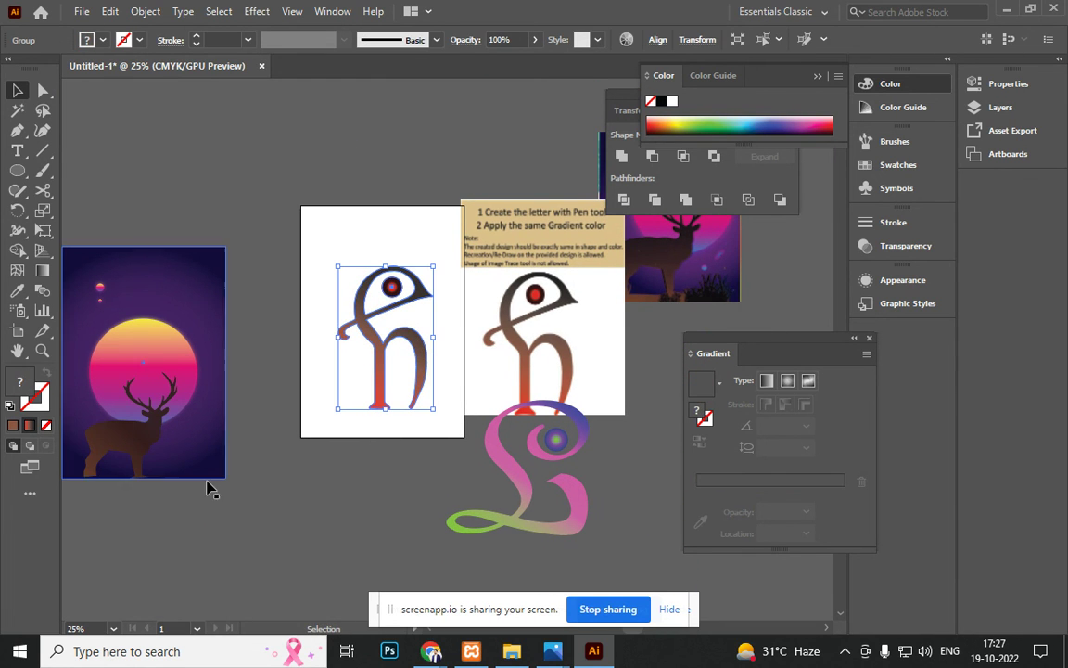
key("ctrl+shift+g")
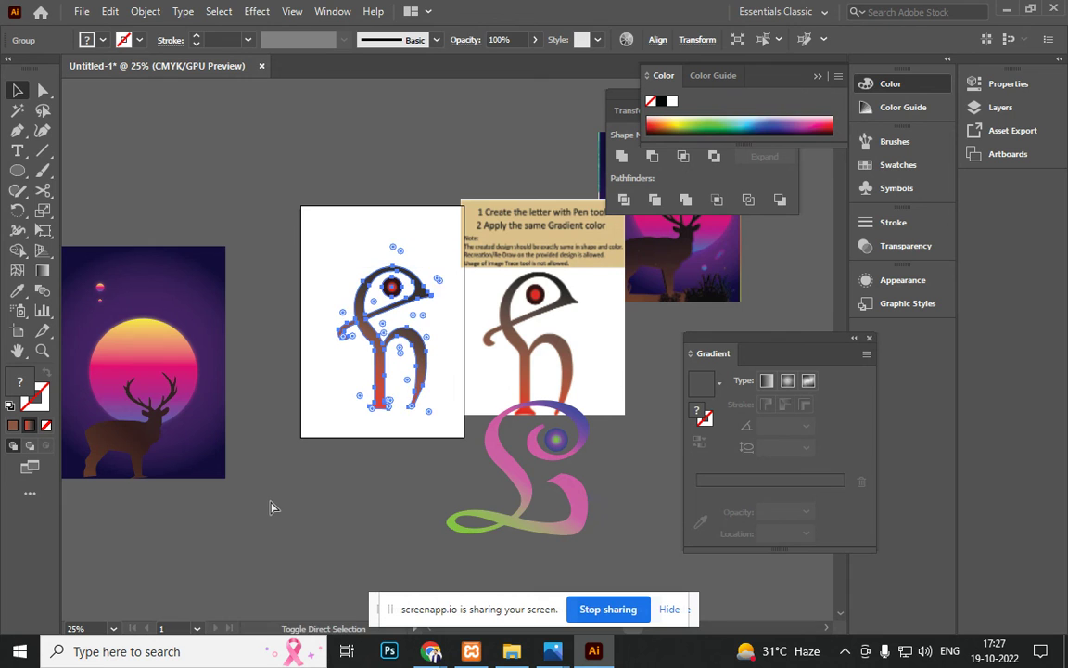
left_click(281, 525)
Step: Set the letter's fill to none and give it a 1 pt gradient stroke
left_click(378, 356)
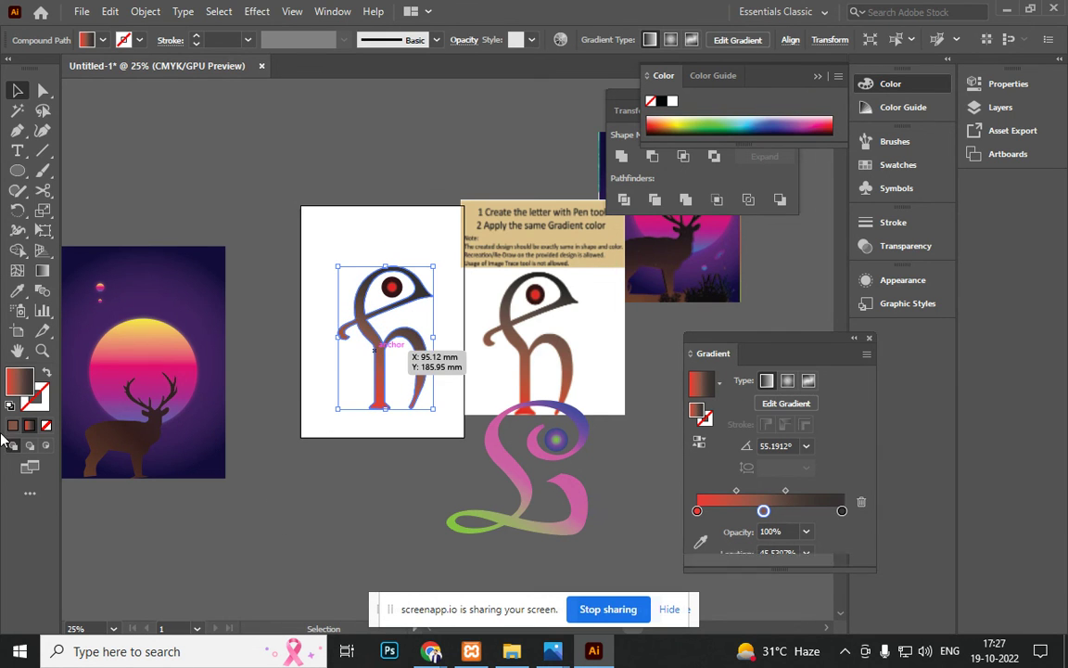
left_click(23, 382)
left_click(46, 426)
left_click(291, 505)
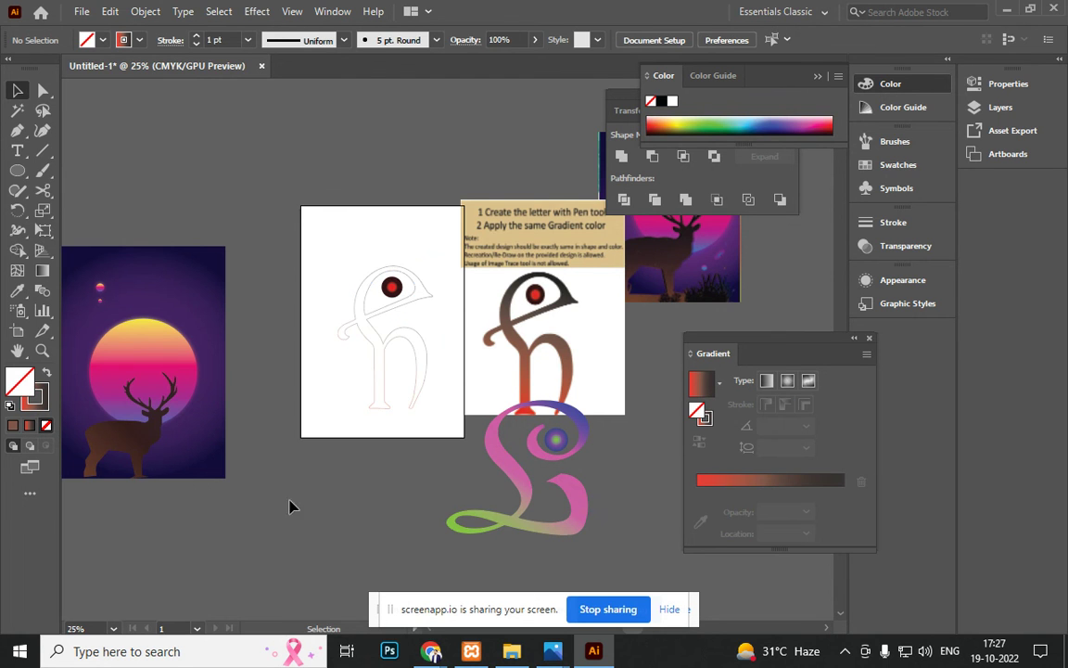
scroll(381, 372, "up", 5)
scroll(367, 409, "down", 9)
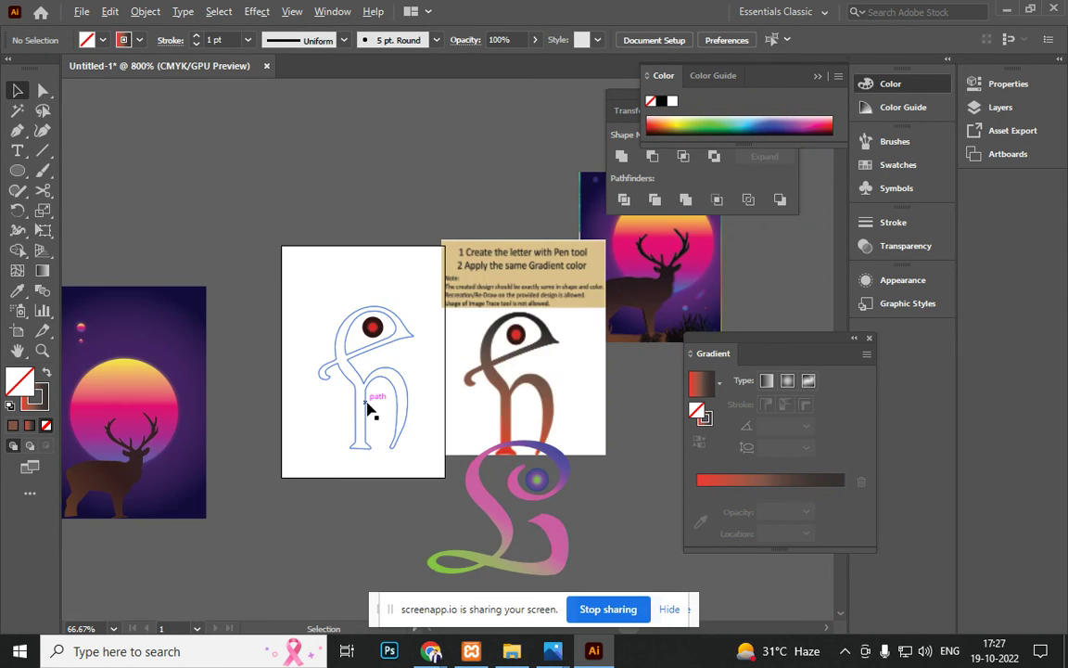
scroll(396, 412, "up", 2)
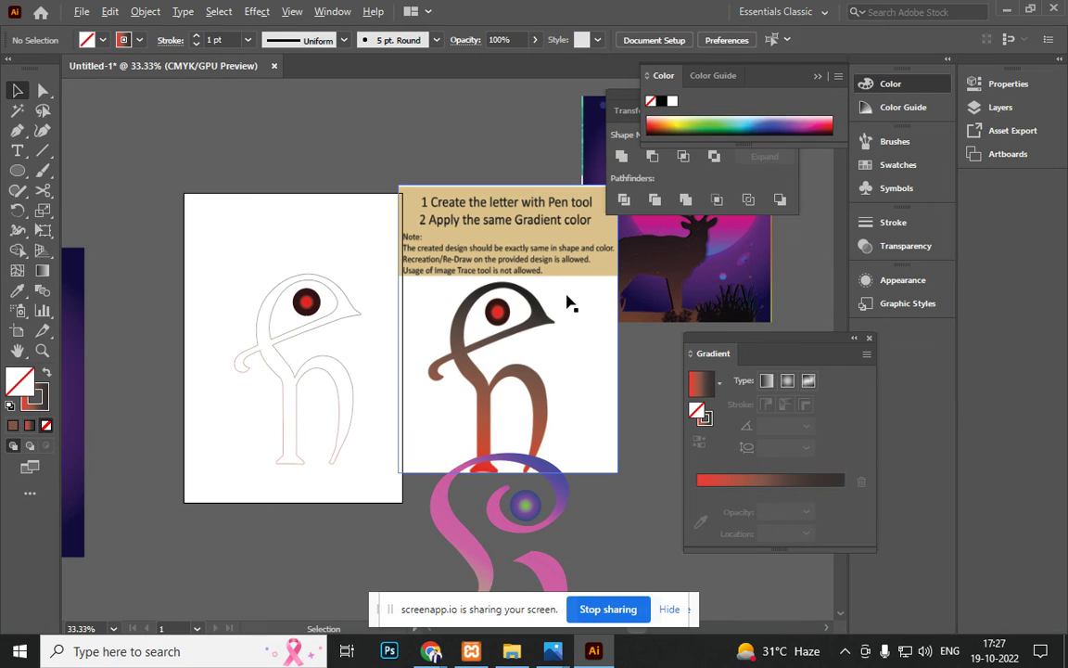
Step: Move the bird-headed letter's reference image lower and the deer sunset reference image higher, separating the two
left_click_drag(535, 380, 544, 469)
left_click_drag(473, 401, 481, 250)
scroll(548, 335, "up", 2)
scroll(548, 336, "right", 3)
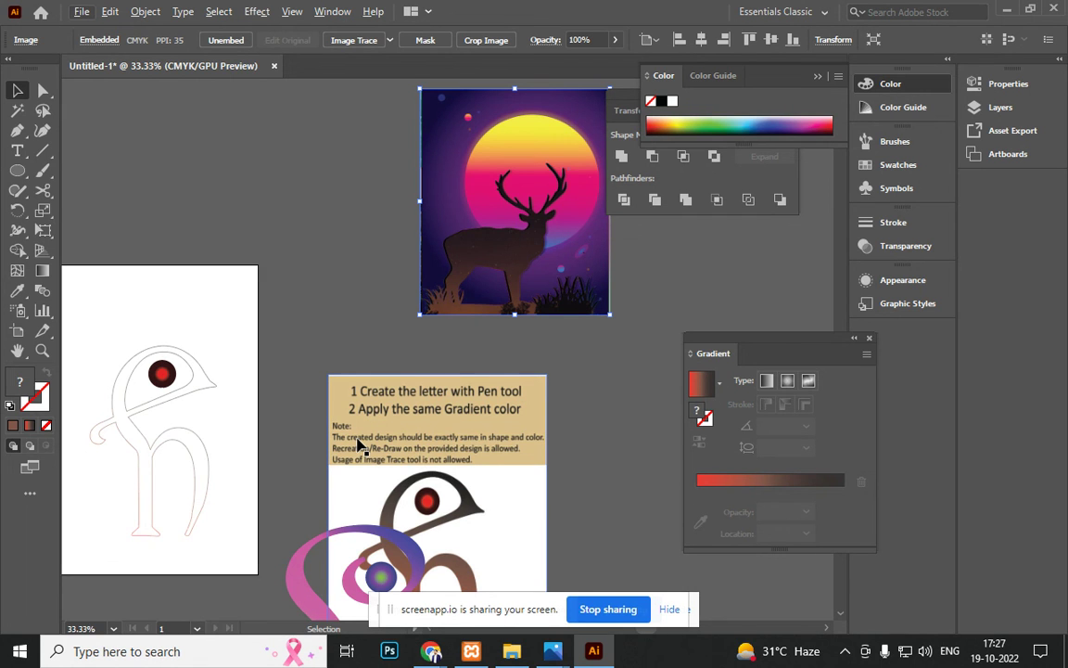
Step: Switch to Chrome, close the enlarged letter photo in WhatsApp Web, and open the ScreenApp recording page
key("alt+Tab")
key("alt+Tab")
key("alt+Tab")
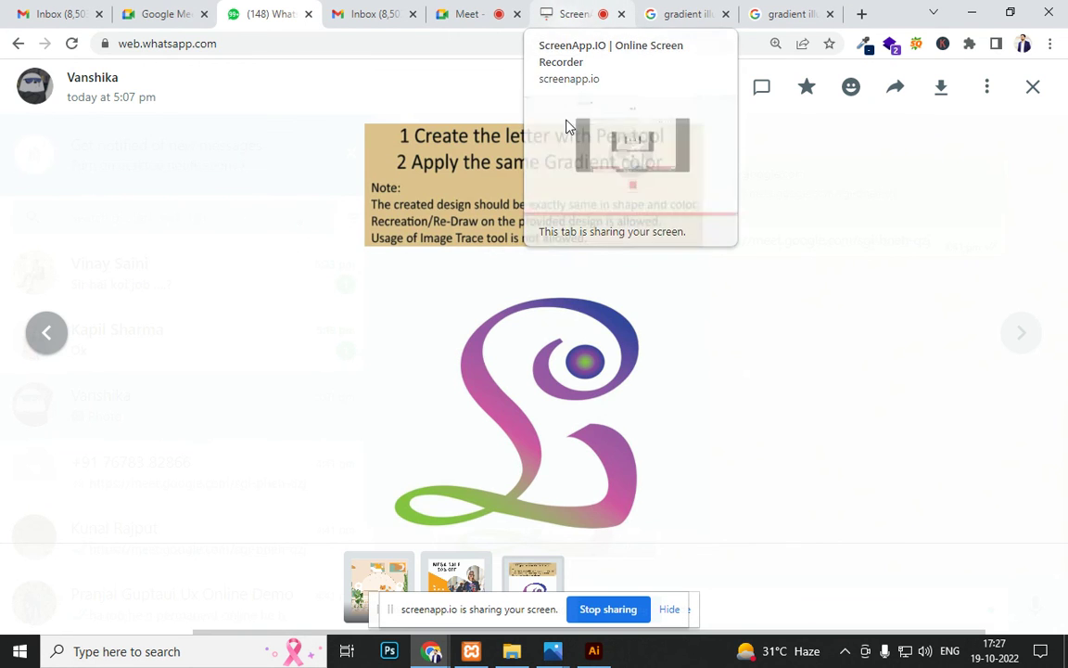
left_click(1032, 88)
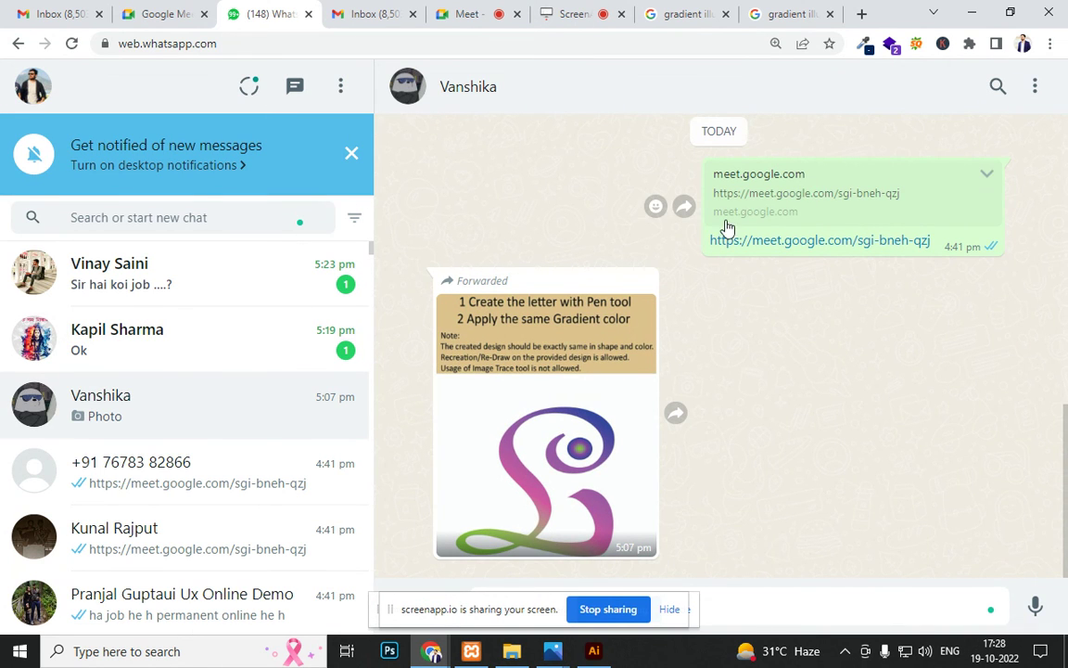
left_click(558, 13)
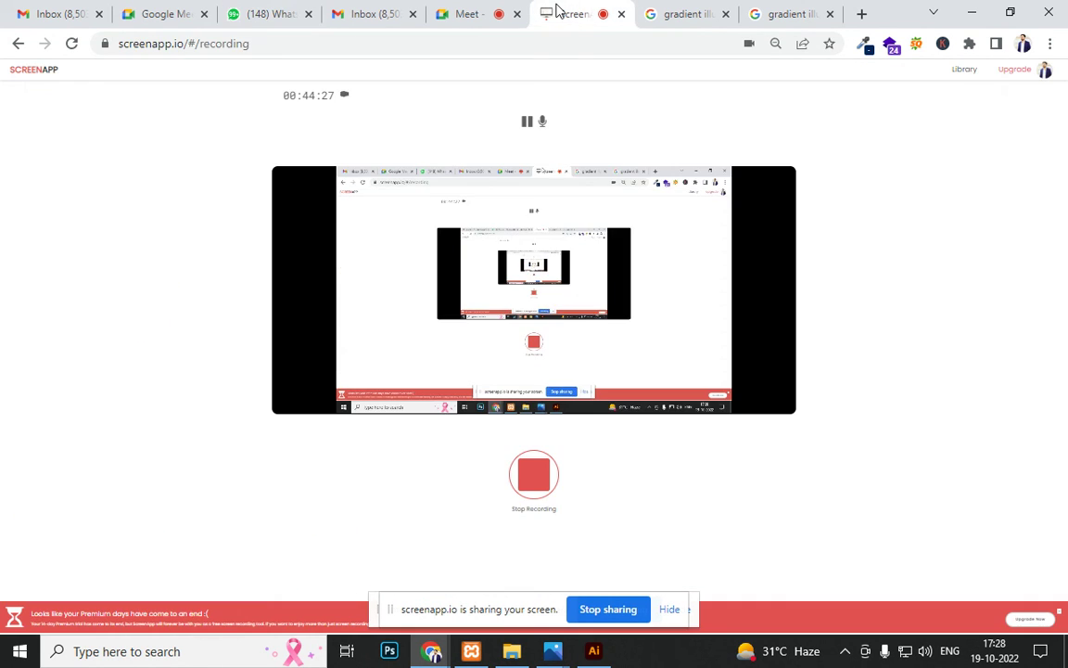